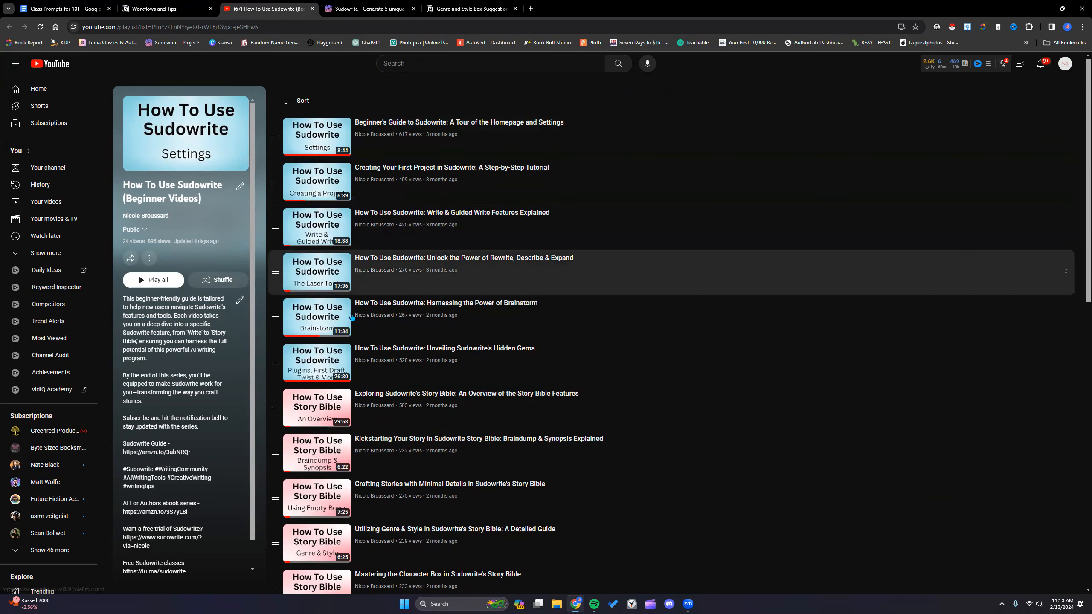
Look through the videos in the How To Use Sudowrite (Beginner Videos) playlist and close the playlist page
scroll(357, 318, "down", 1)
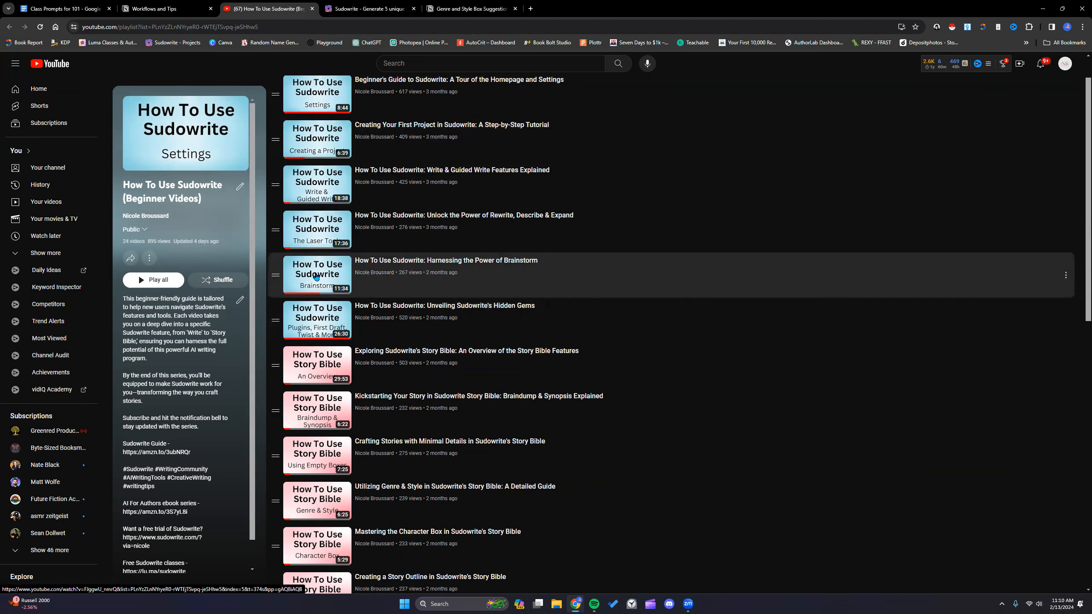
scroll(379, 353, "down", 1)
scroll(379, 353, "down", 3)
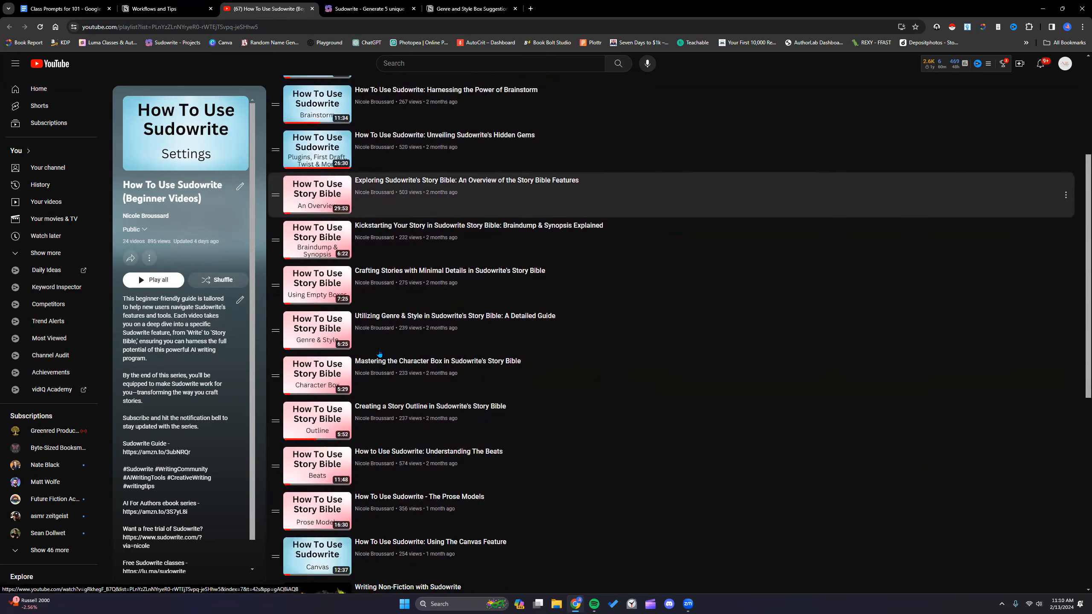
scroll(374, 378, "down", 1)
scroll(375, 380, "up", 5)
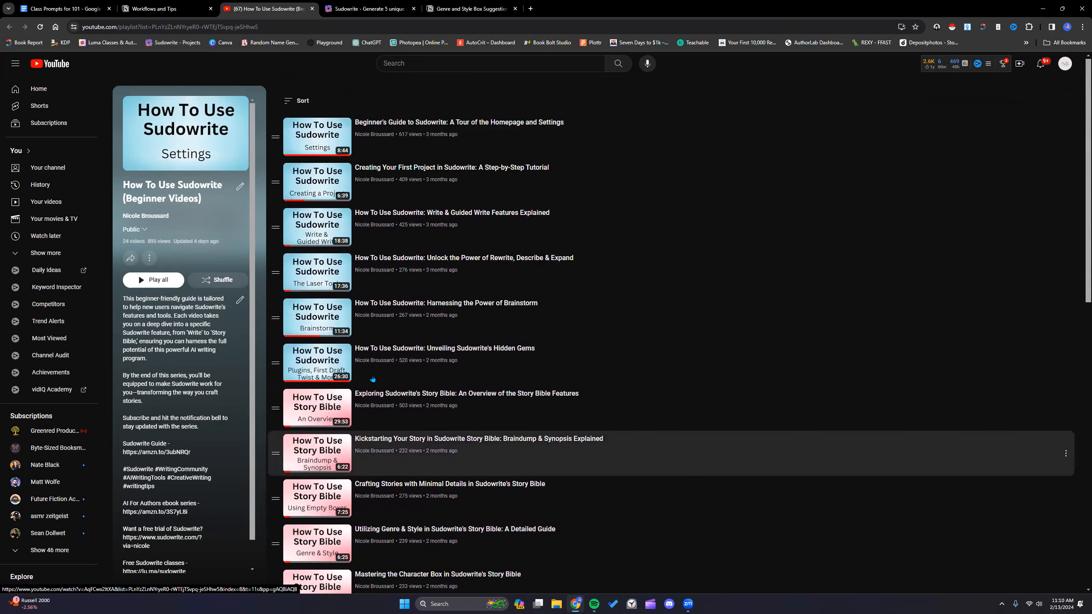
left_click(312, 10)
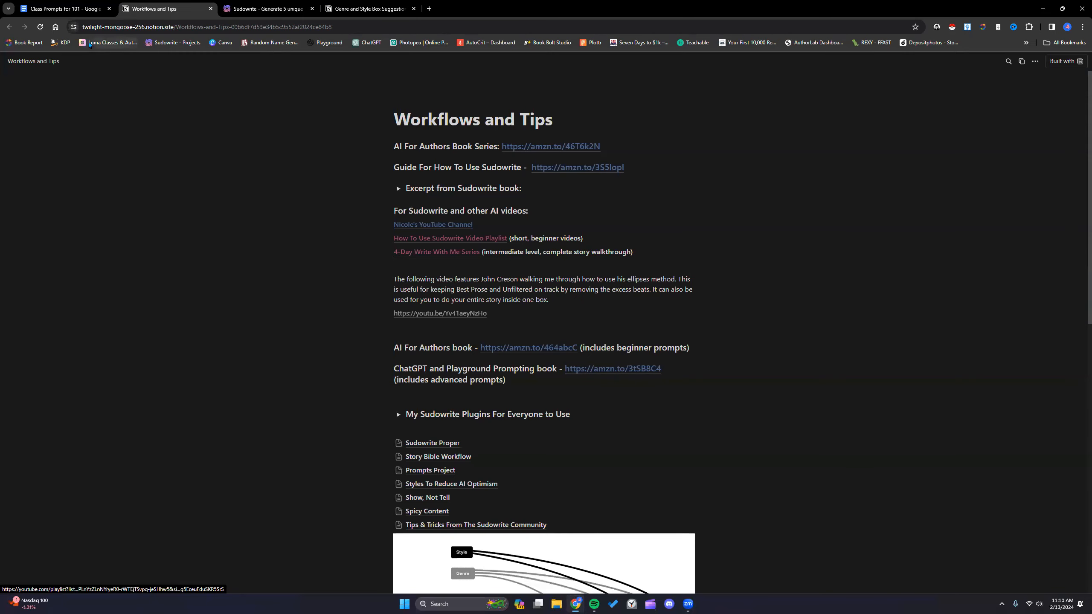
Switch to the Class Prompts for 101 document and review its First Draft, Non-Fiction Prompts and Brainstorm sections
key("ctrl+shift+Tab")
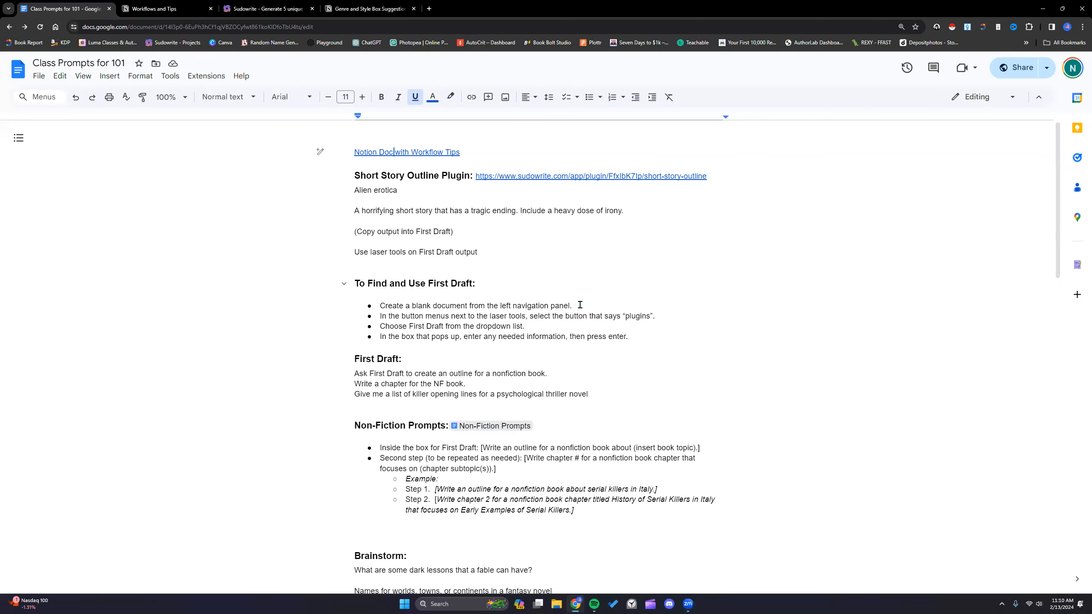
scroll(580, 309, "down", 2)
scroll(580, 309, "down", 2)
mouse_move(467, 257)
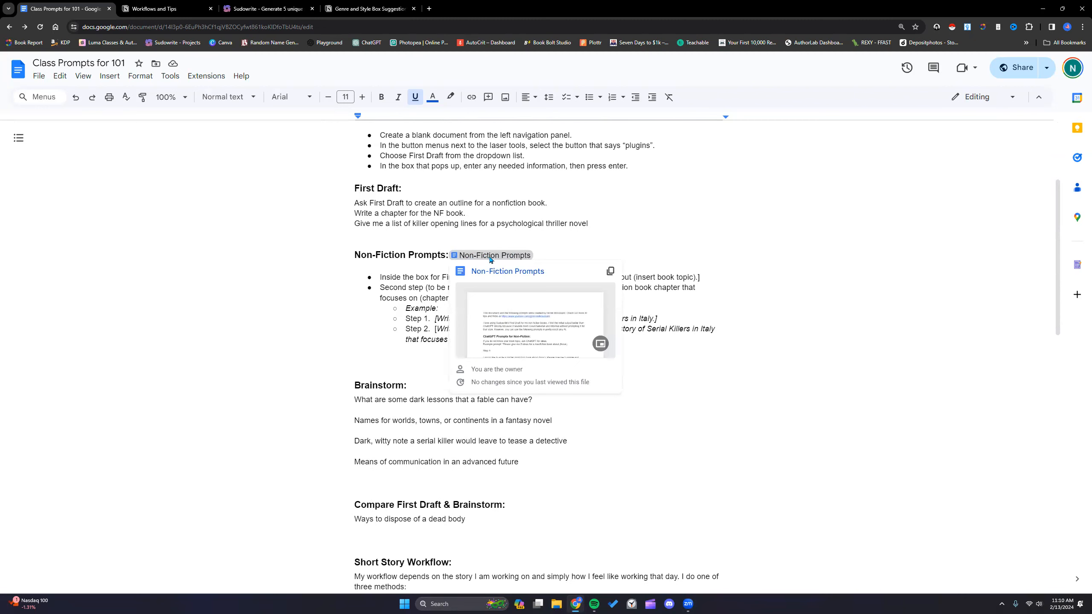
scroll(589, 430, "up", 3)
scroll(589, 429, "up", 1)
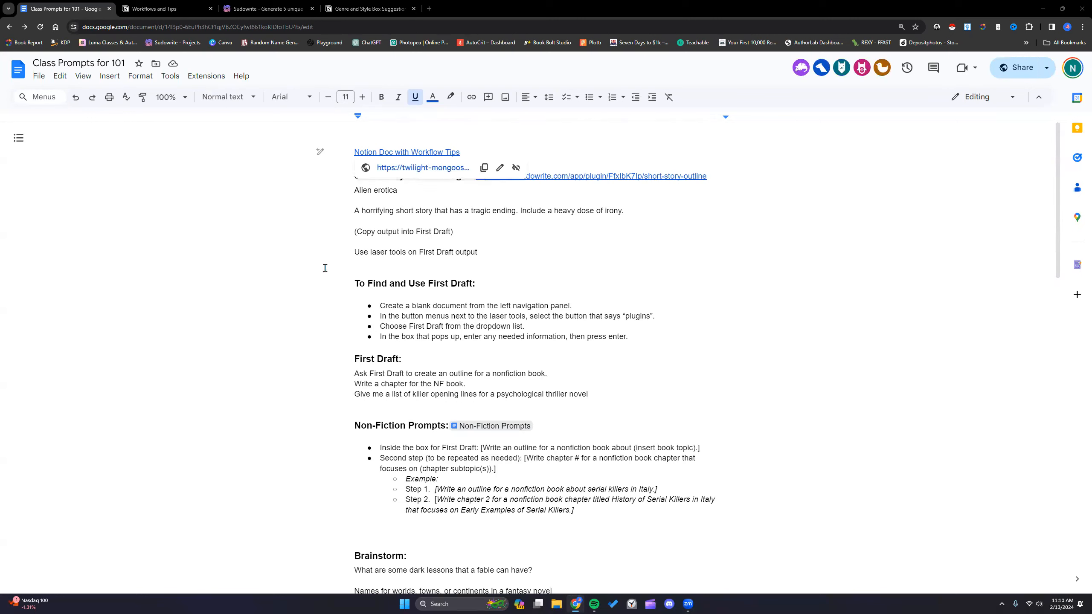
left_click(317, 278)
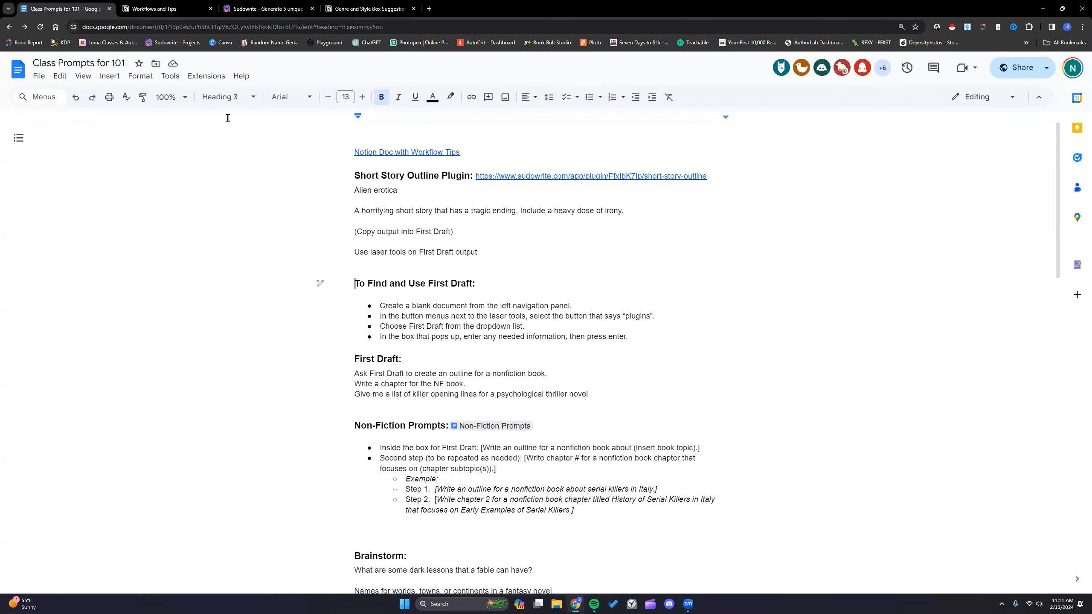
Switch to Sudowrite, check the credit balance in the account settings and view the credit packs for sale
left_click(285, 5)
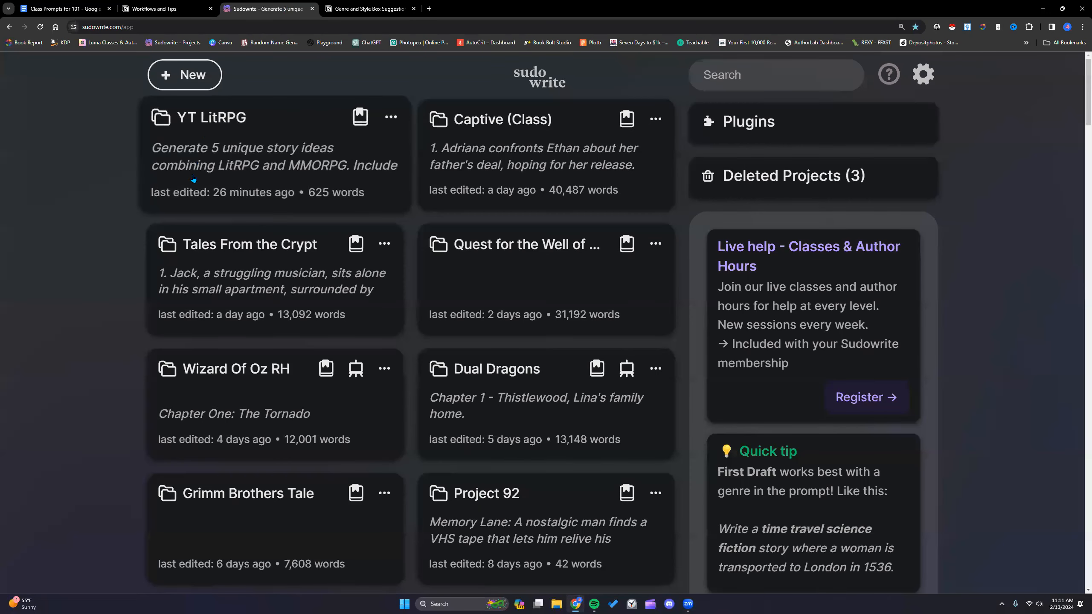
left_click(924, 75)
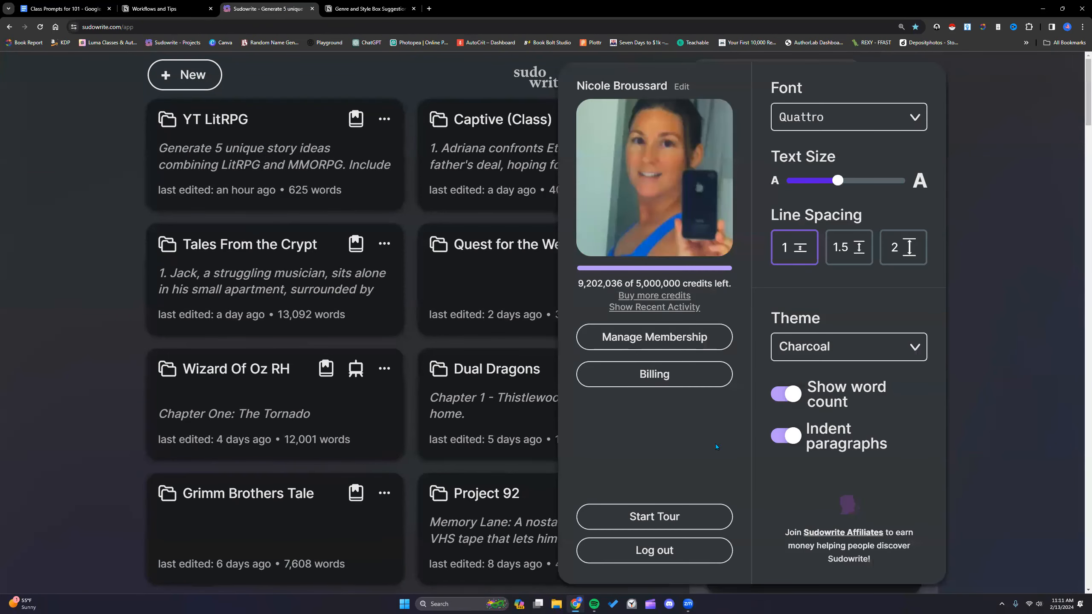
mouse_move(661, 291)
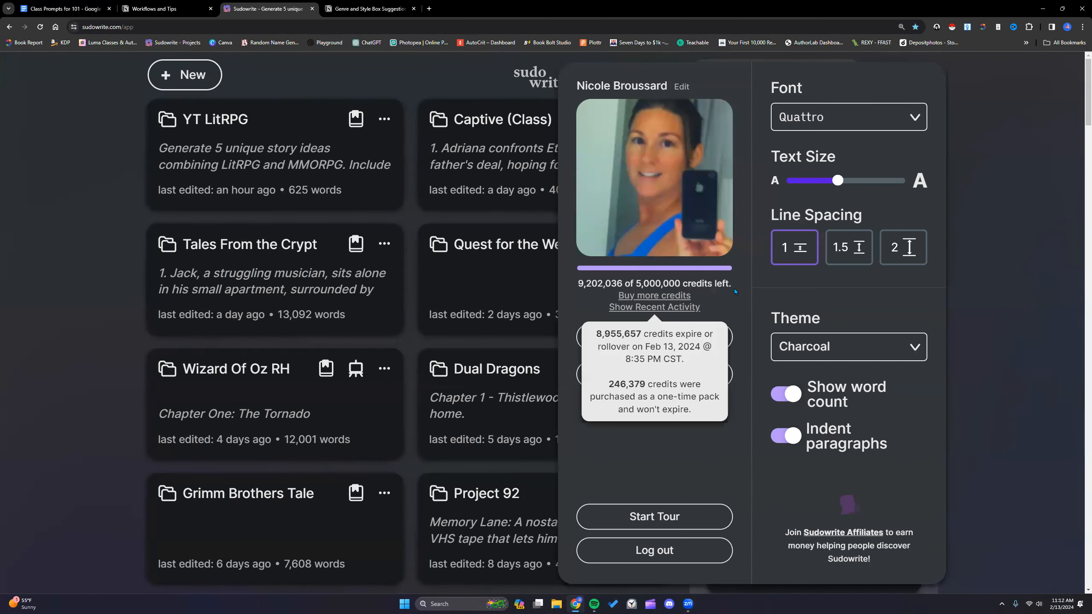
left_click(634, 295)
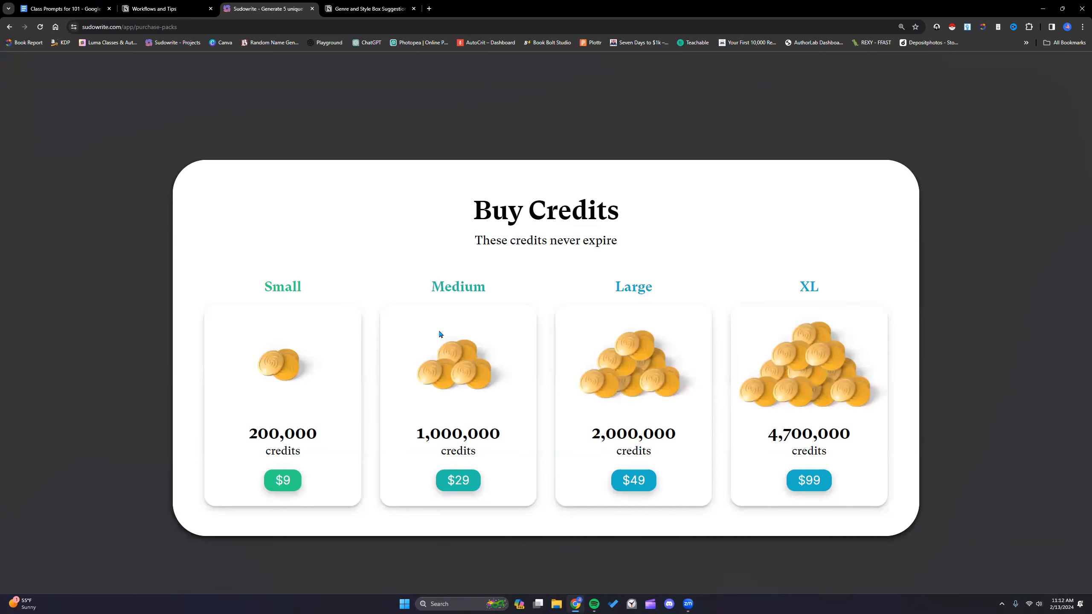
left_click(10, 27)
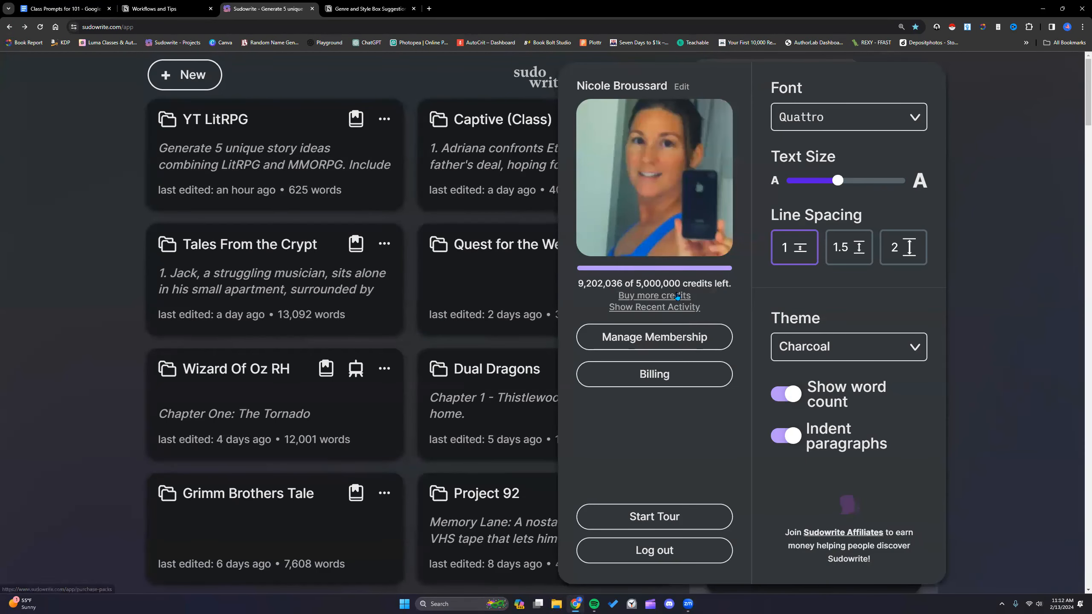
mouse_move(655, 298)
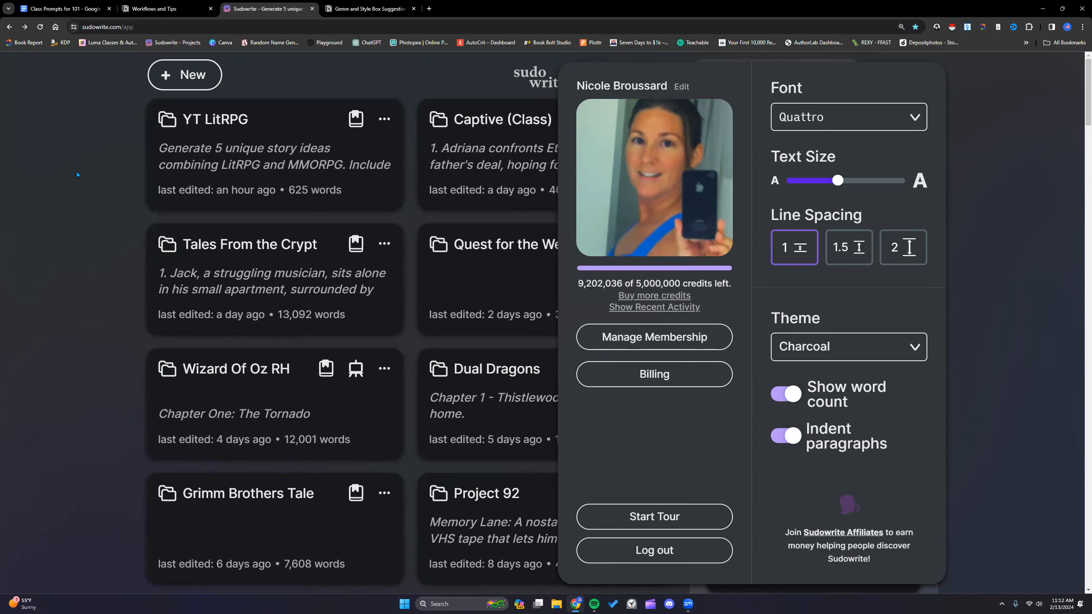
Show the recent activity with credits used per action, hide it again and close the account settings
left_click(654, 307)
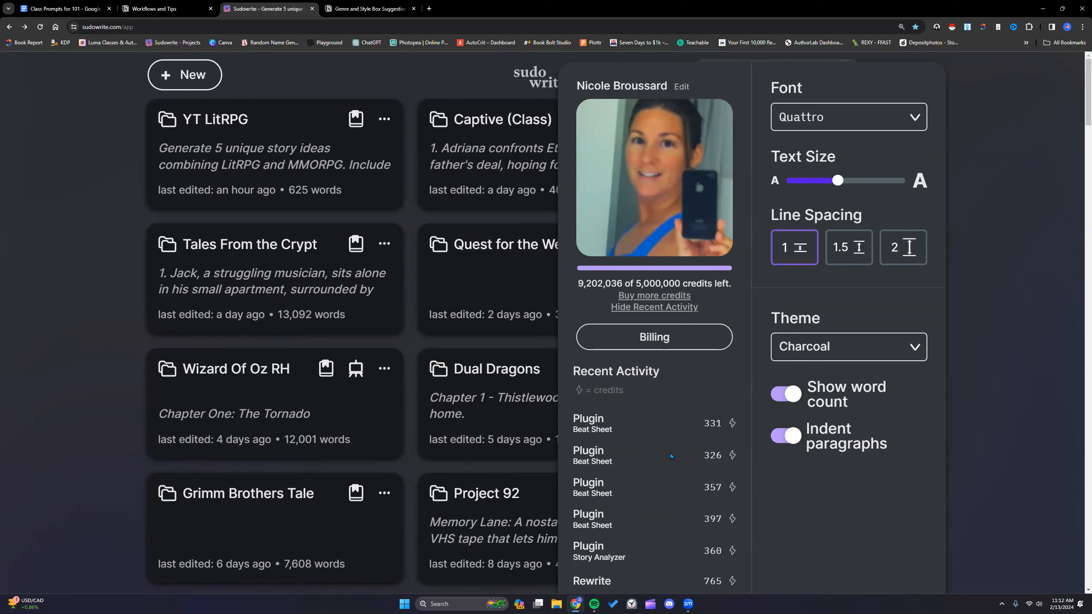
left_click(658, 306)
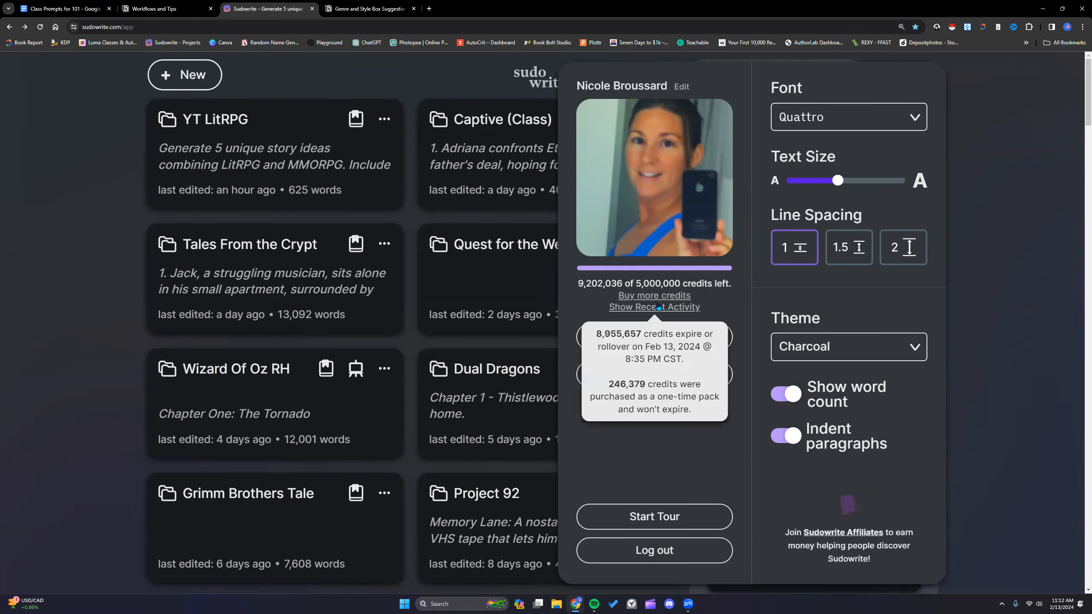
left_click(68, 139)
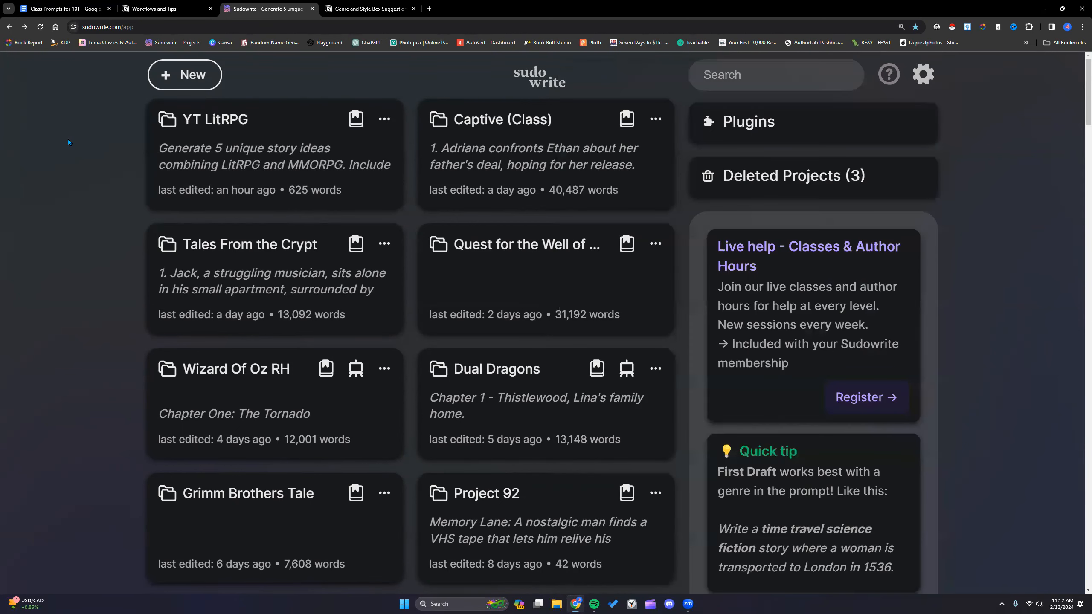
Create a new Sudowrite project, check the class prompts document and return to the project's blank document
left_click(178, 70)
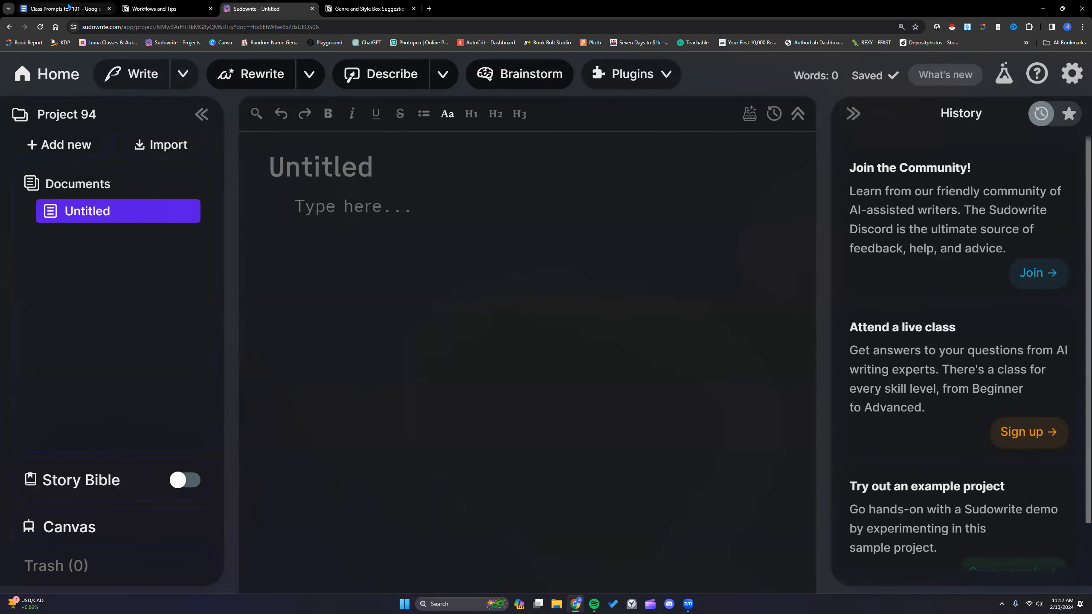
left_click(68, 6)
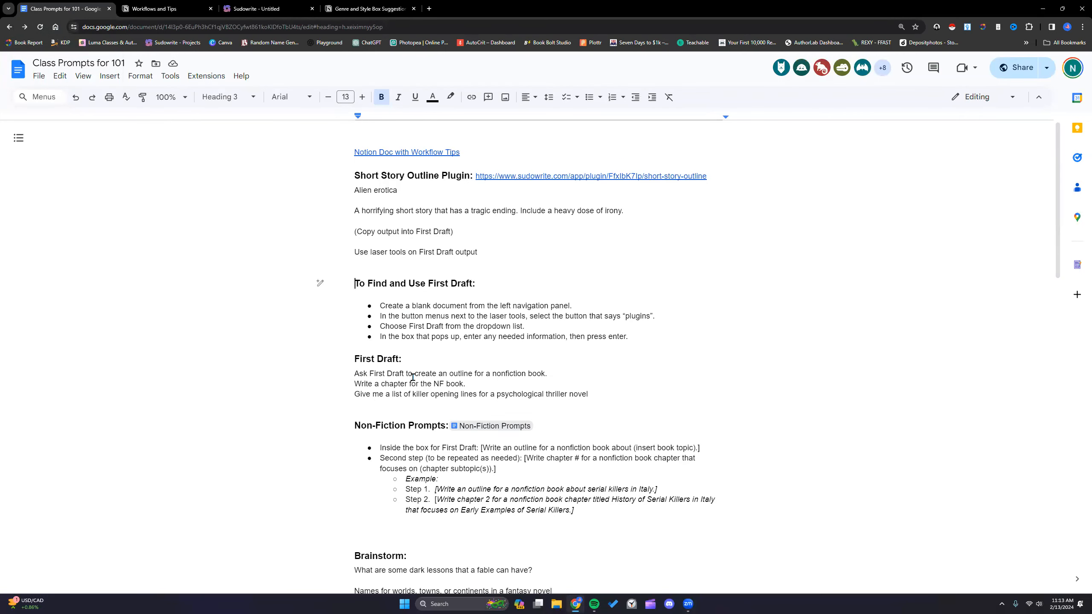
left_click(263, 9)
left_click(339, 214)
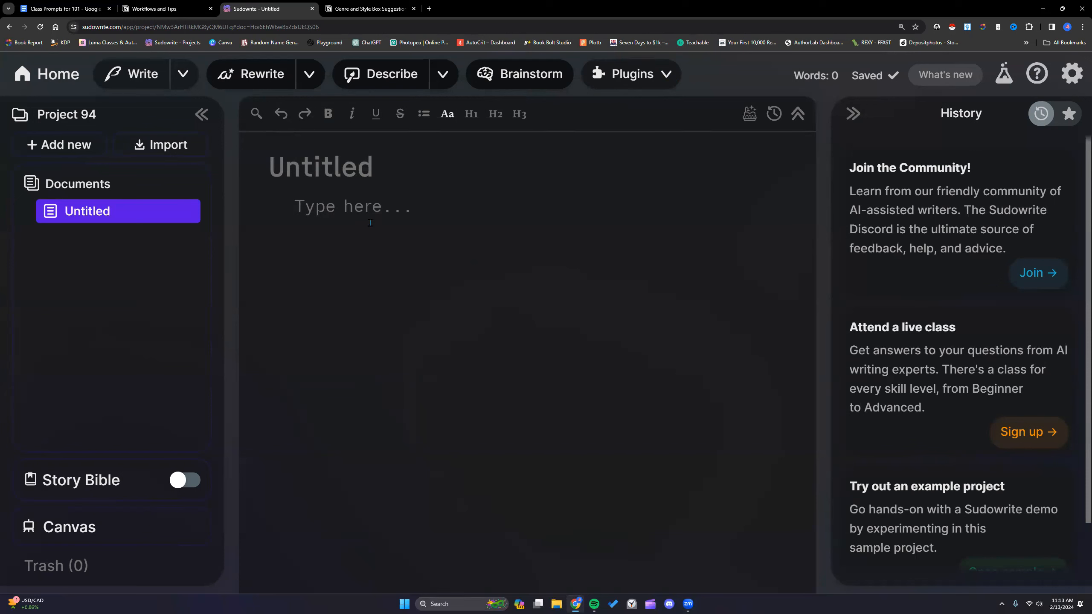
Turn the new project's Story Bible on and back off
left_click(185, 480)
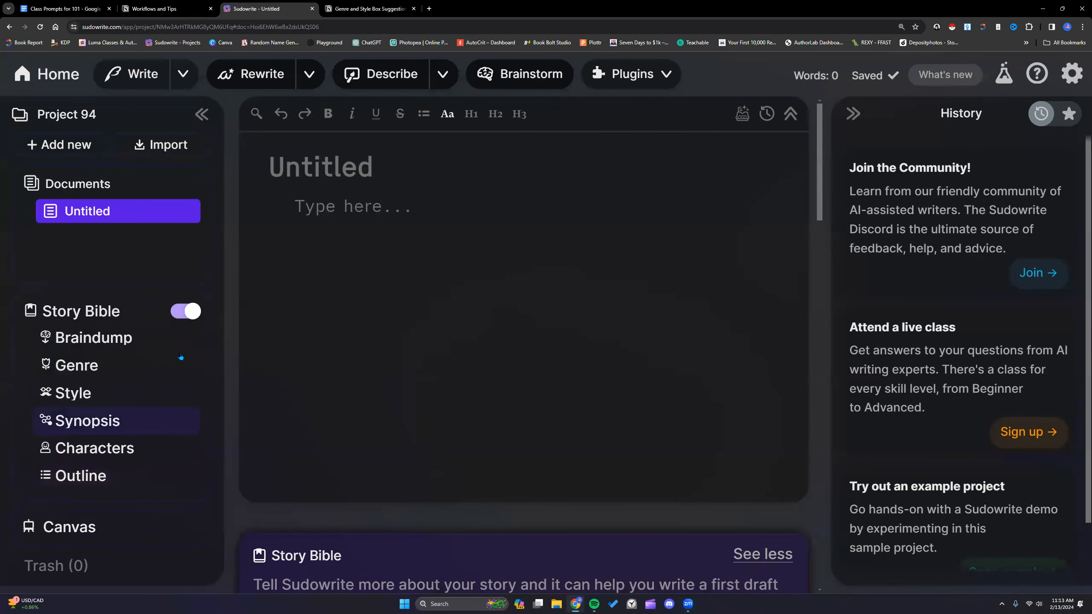
left_click(182, 314)
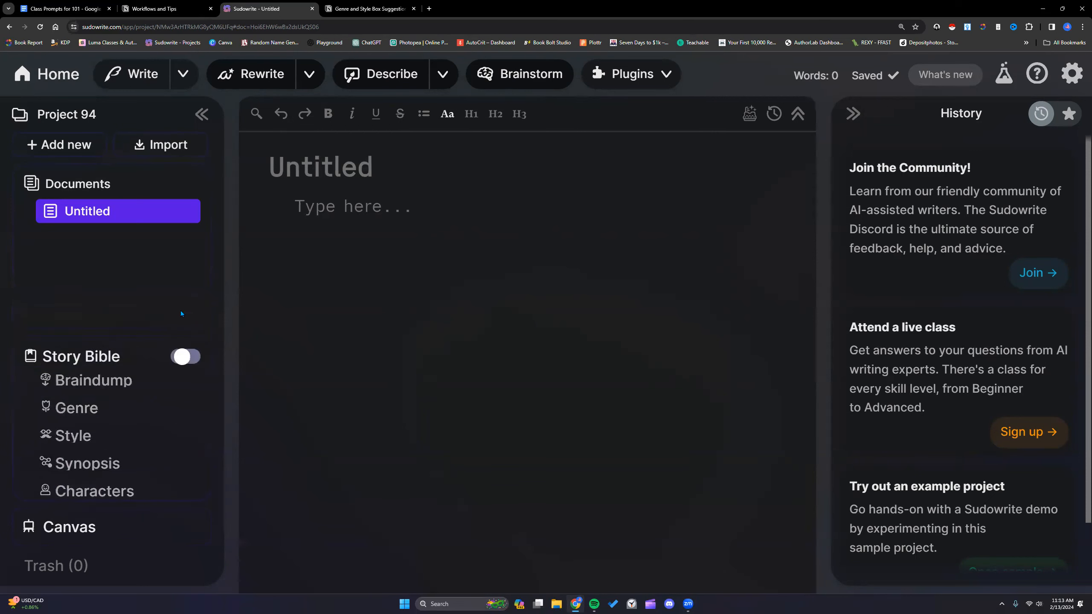
left_click(373, 210)
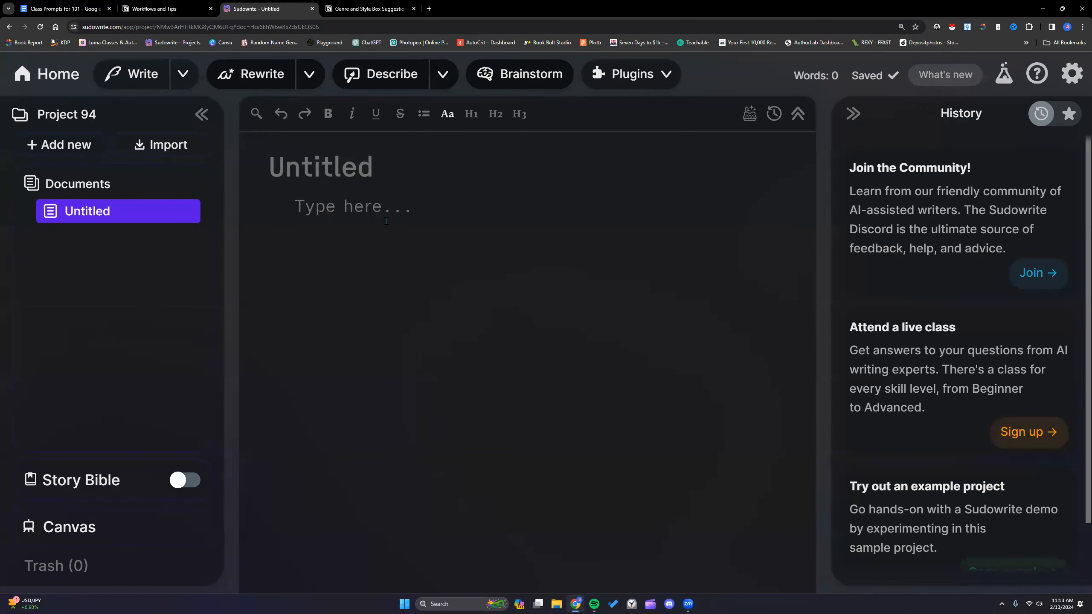
Browse your own plugins in the plugin library and read the Short Story Outline plugin's description
left_click(669, 75)
left_click(667, 108)
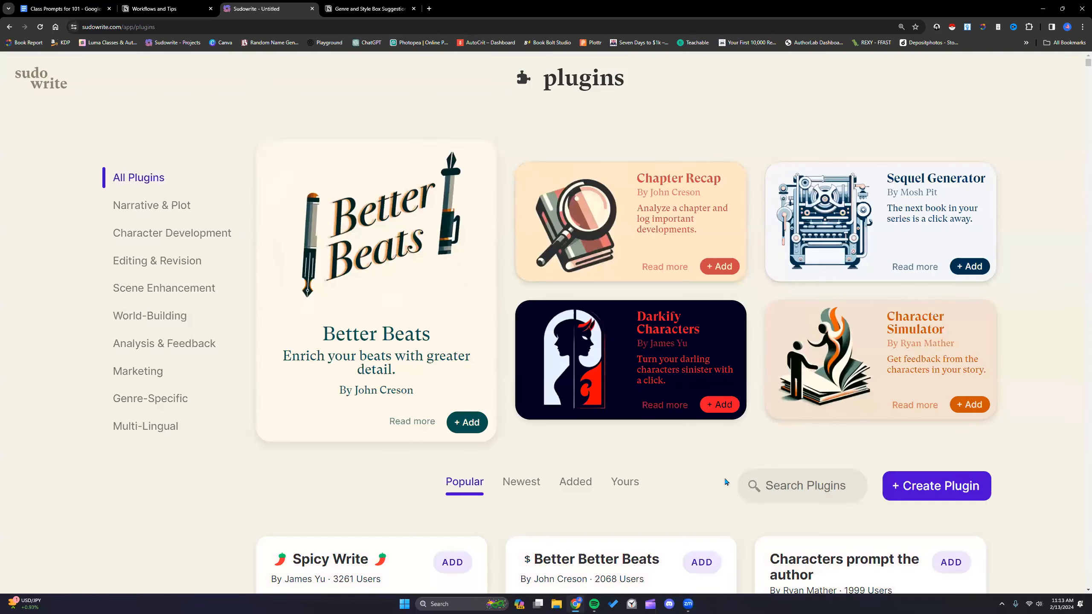
left_click(633, 481)
scroll(635, 473, "down", 10)
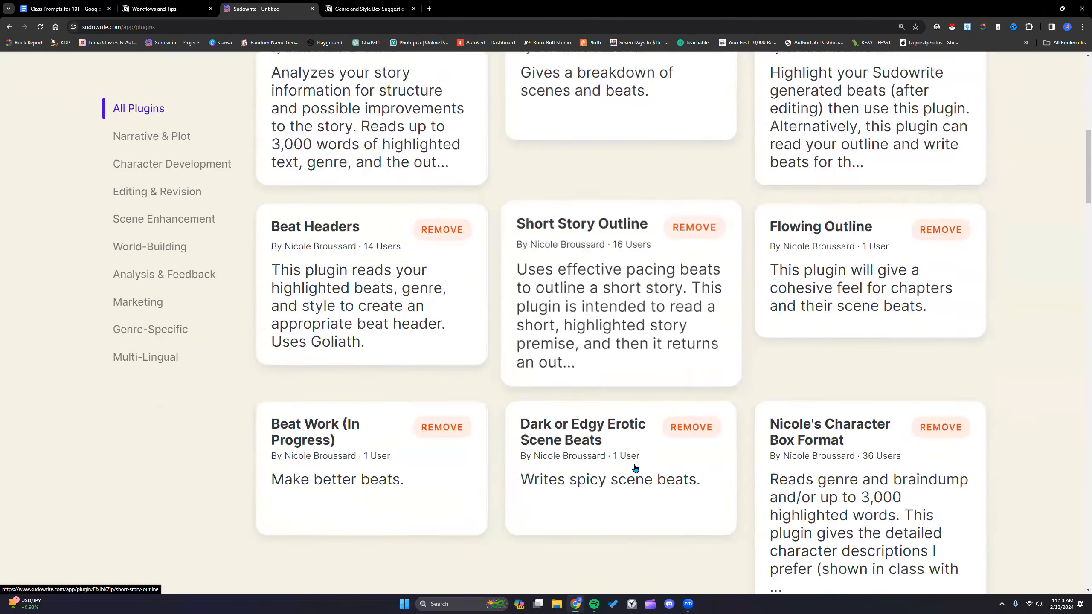
left_click(613, 320)
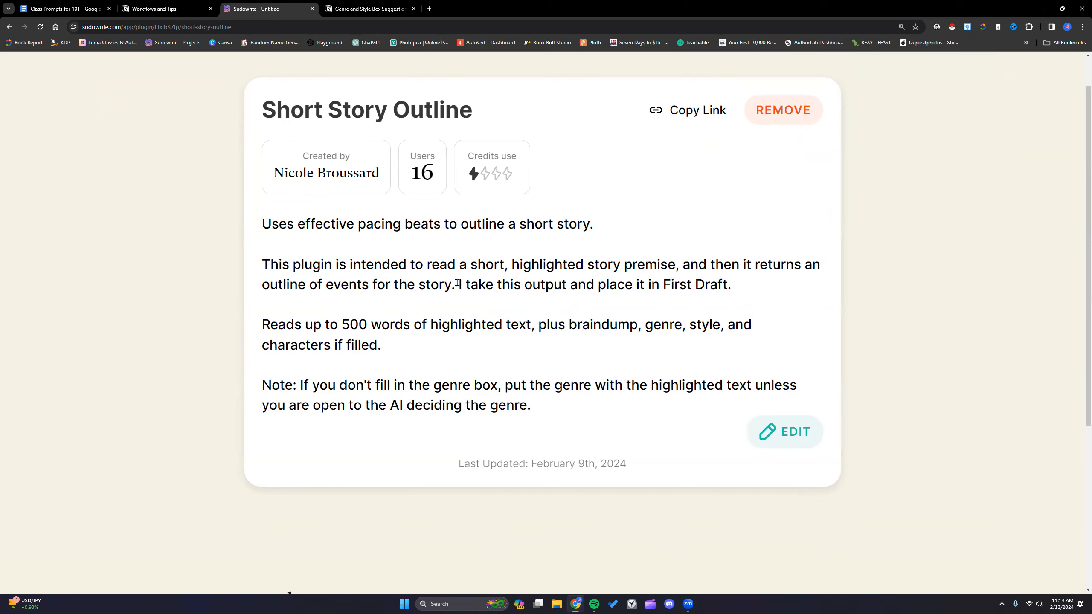
left_click(123, 104)
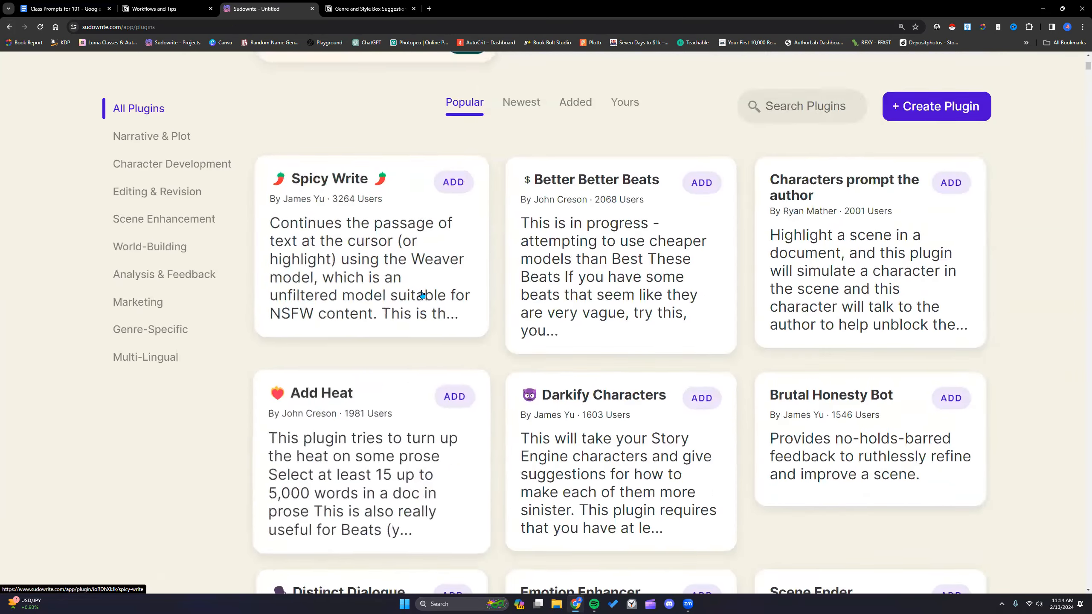
Reopen Project 94 from the projects overview and rename it SW 101 Session
scroll(422, 294, "up", 9)
left_click(47, 88)
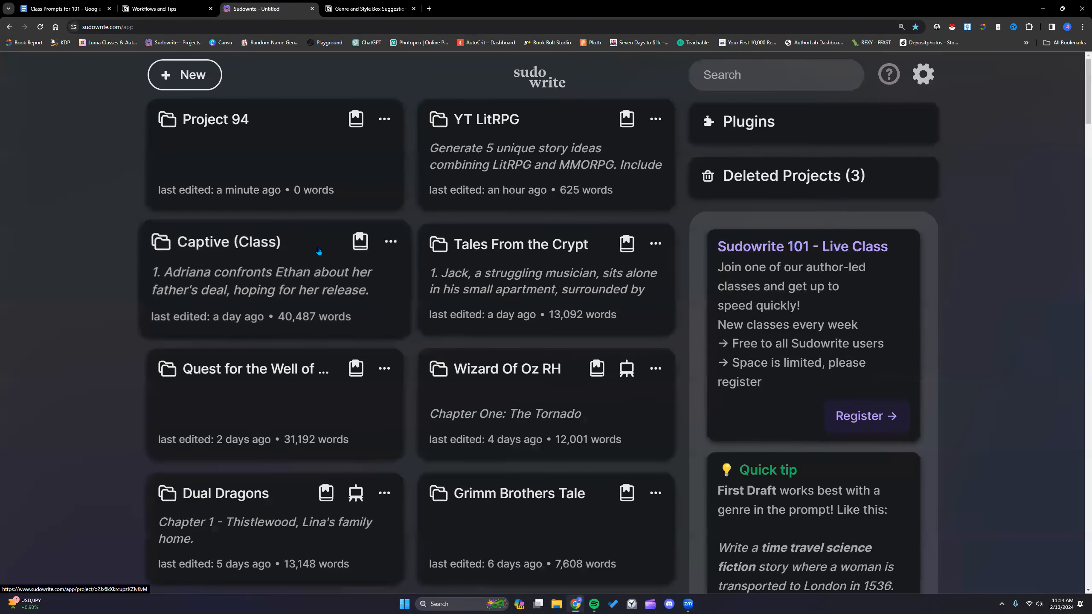
left_click(241, 125)
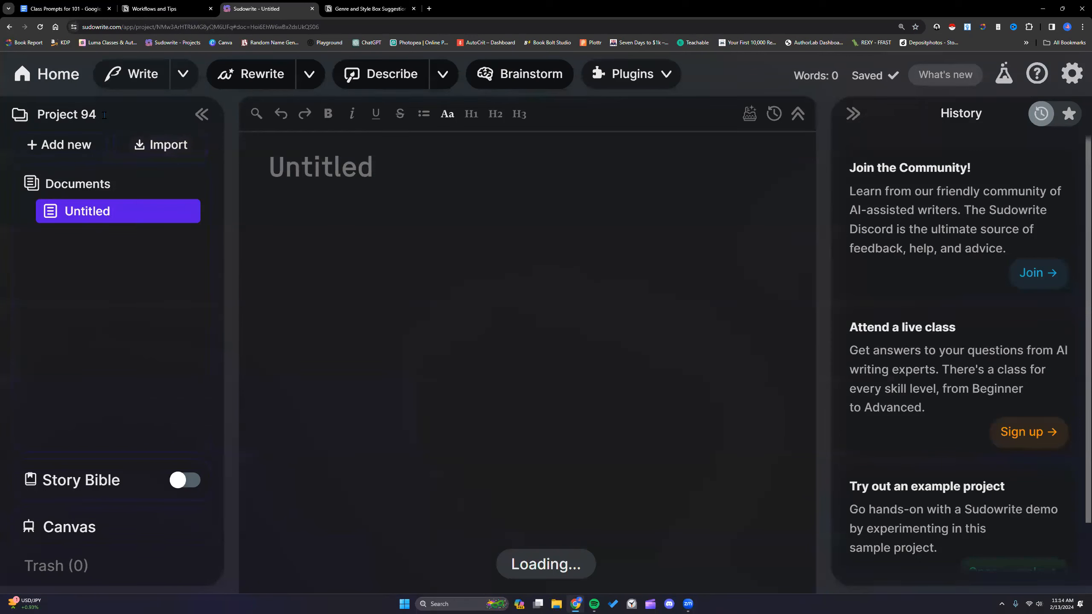
left_click(65, 115)
key("ctrl+a")
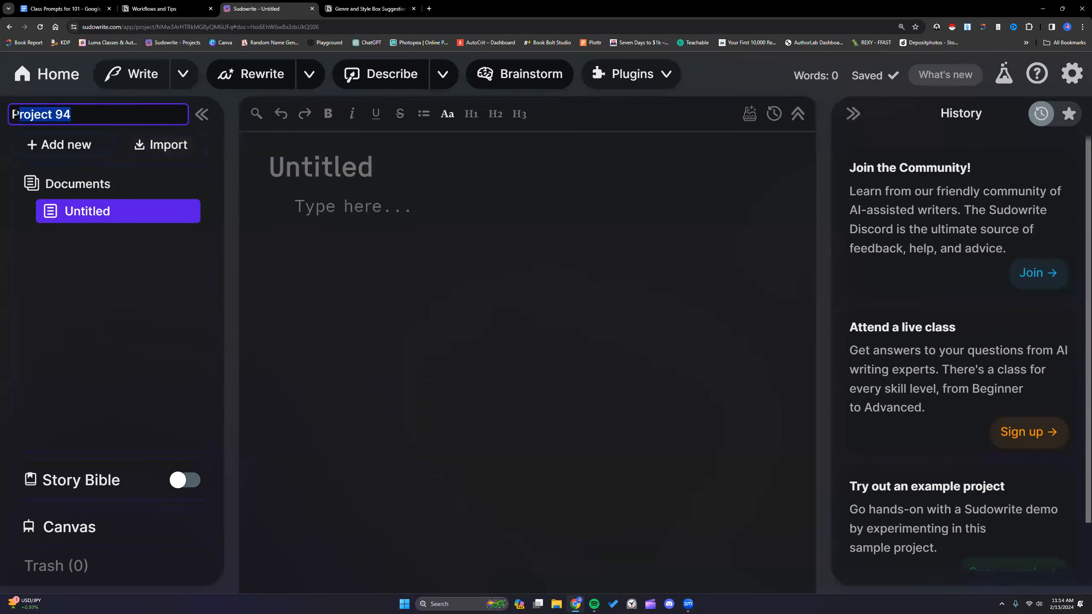
type("SW 101 Session")
key("Return")
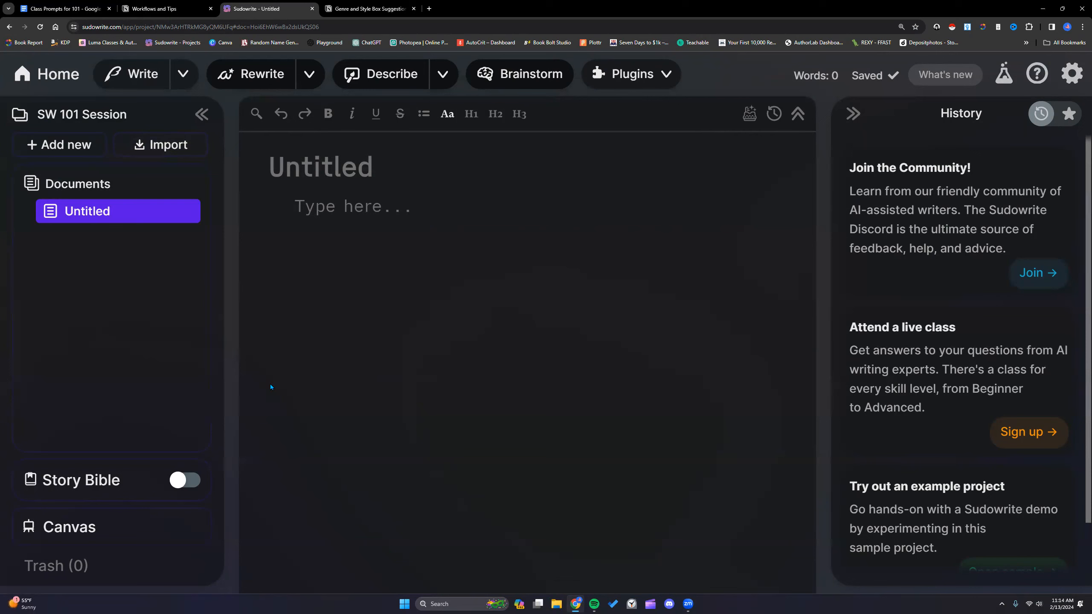
Enter "alien erotica" in the blank document and run the Short Story Outline plugin on that phrase
type("alien erotica")
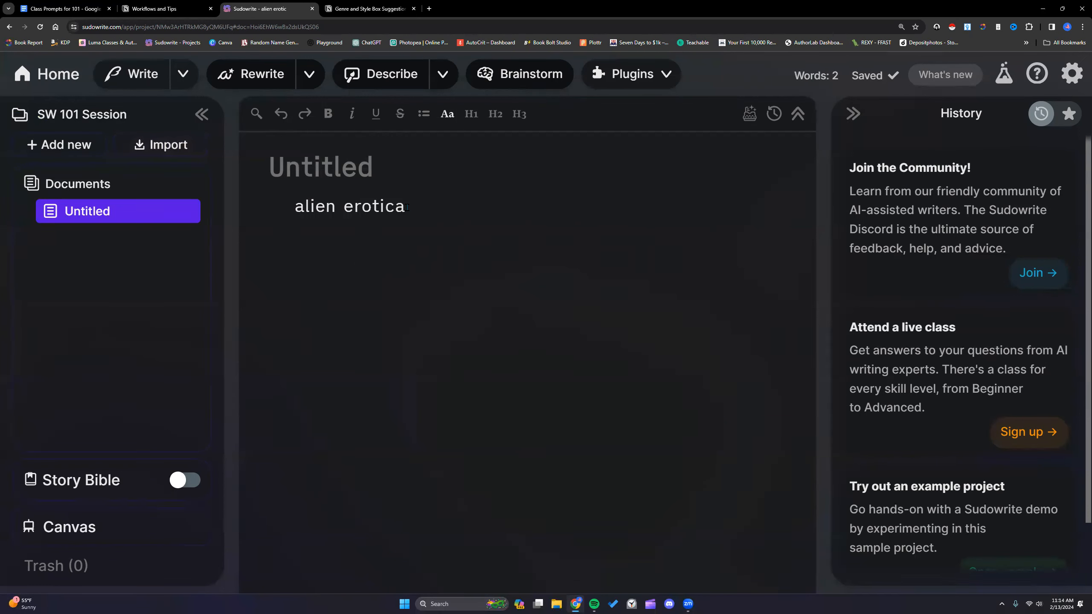
left_click_drag(405, 206, 295, 202)
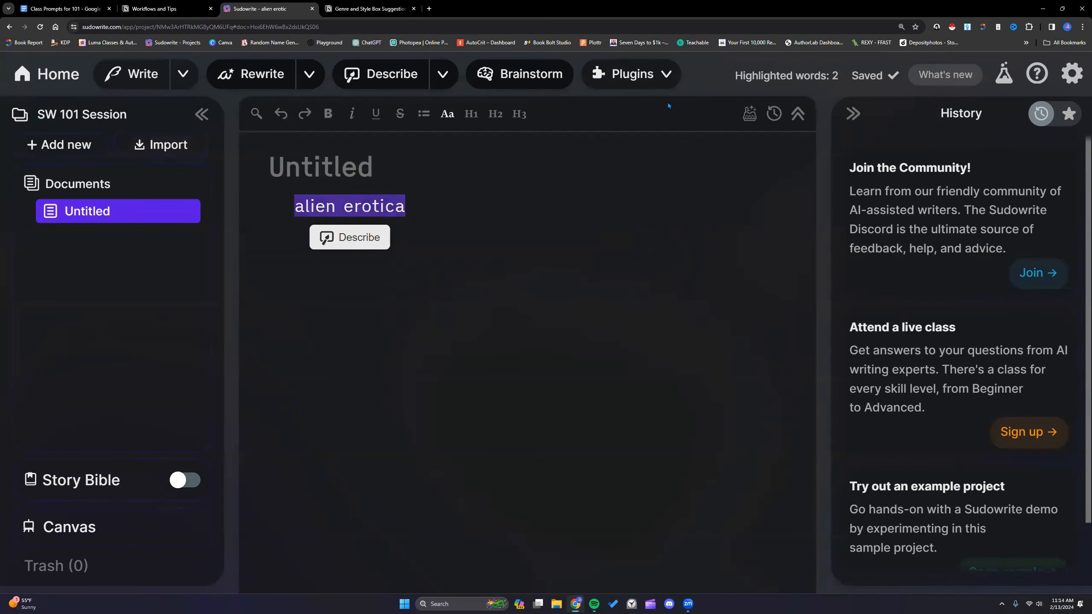
left_click(667, 76)
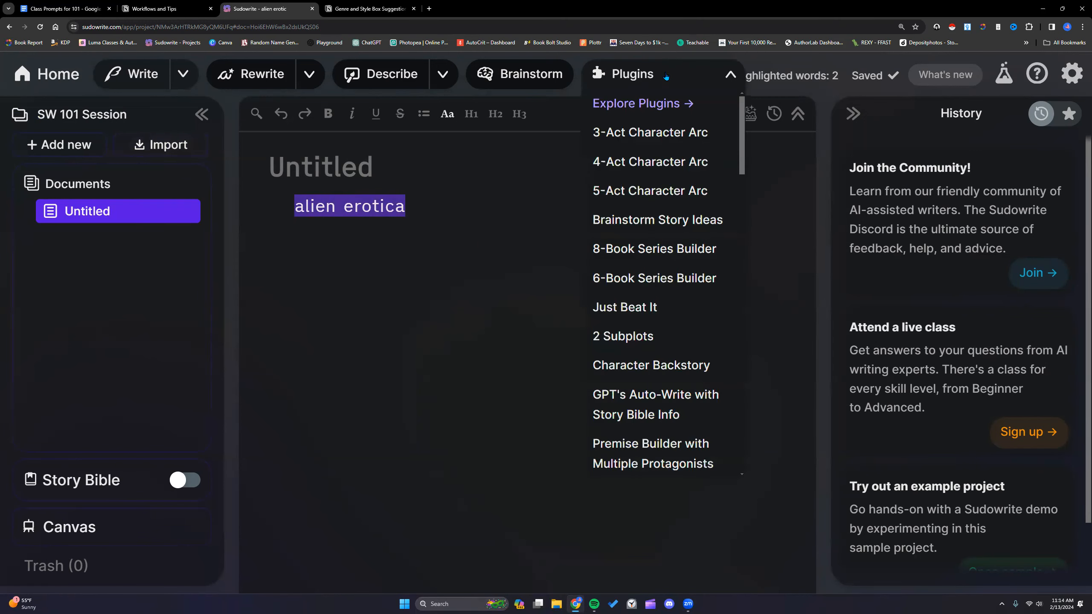
scroll(666, 245, "down", 15)
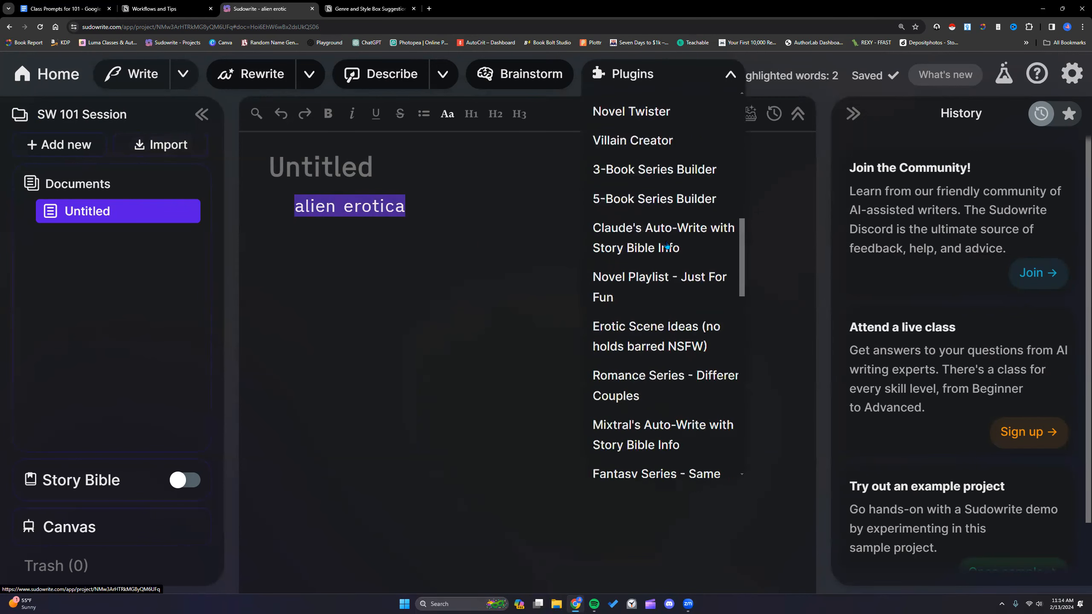
scroll(667, 245, "down", 5)
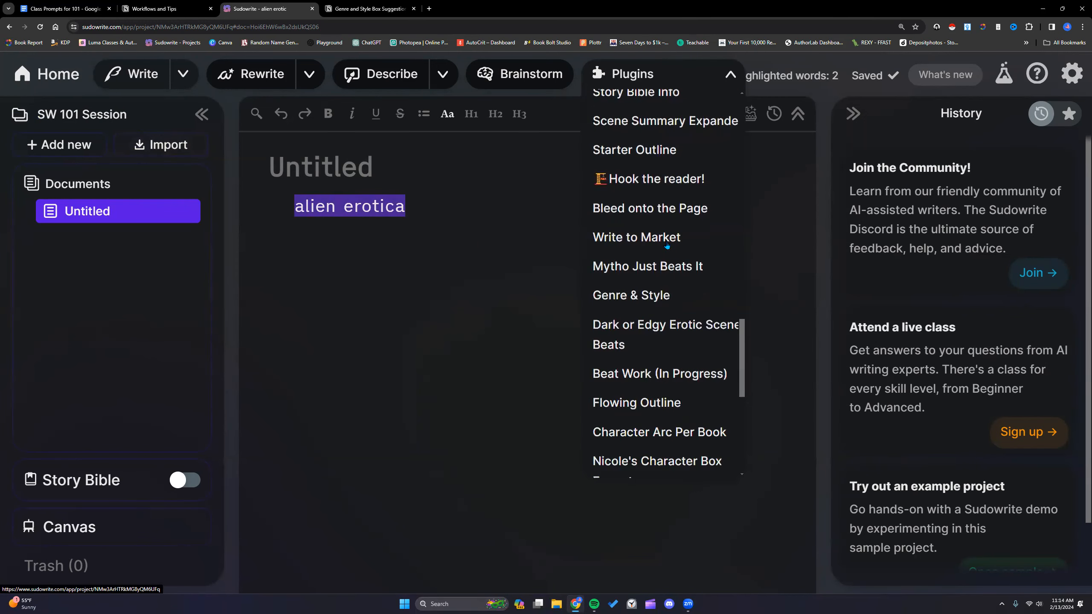
scroll(663, 124, "up", 4)
scroll(700, 262, "up", 4)
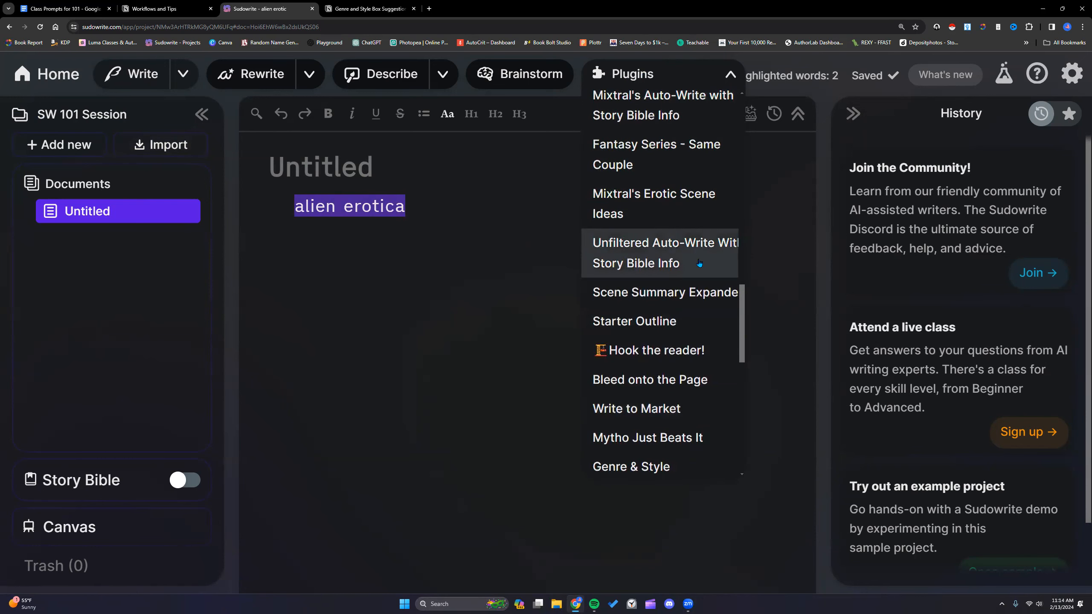
left_click_drag(739, 278, 730, 121)
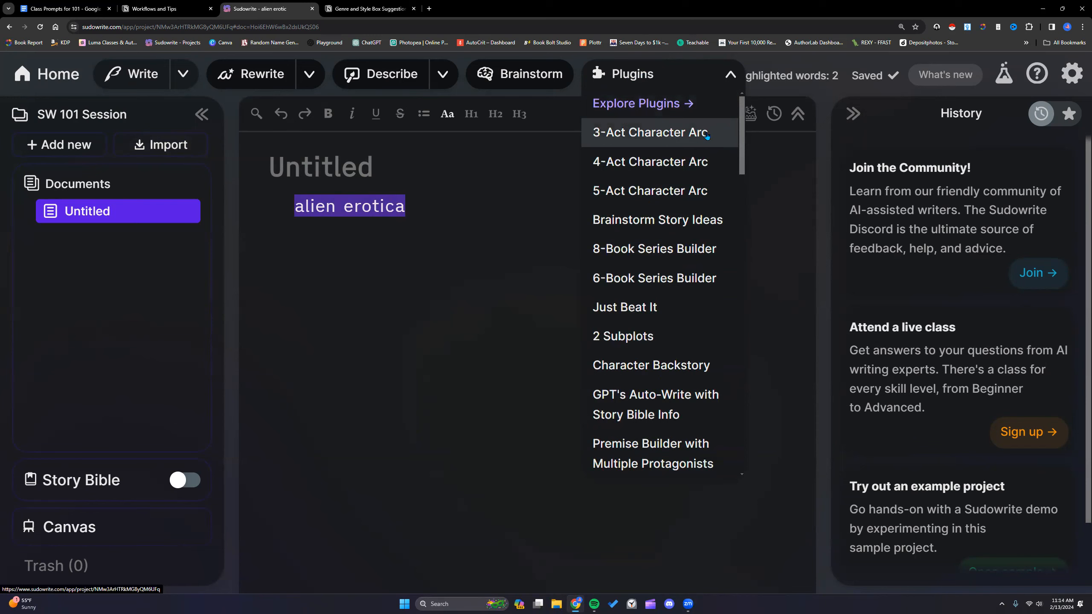
left_click_drag(741, 149, 746, 447)
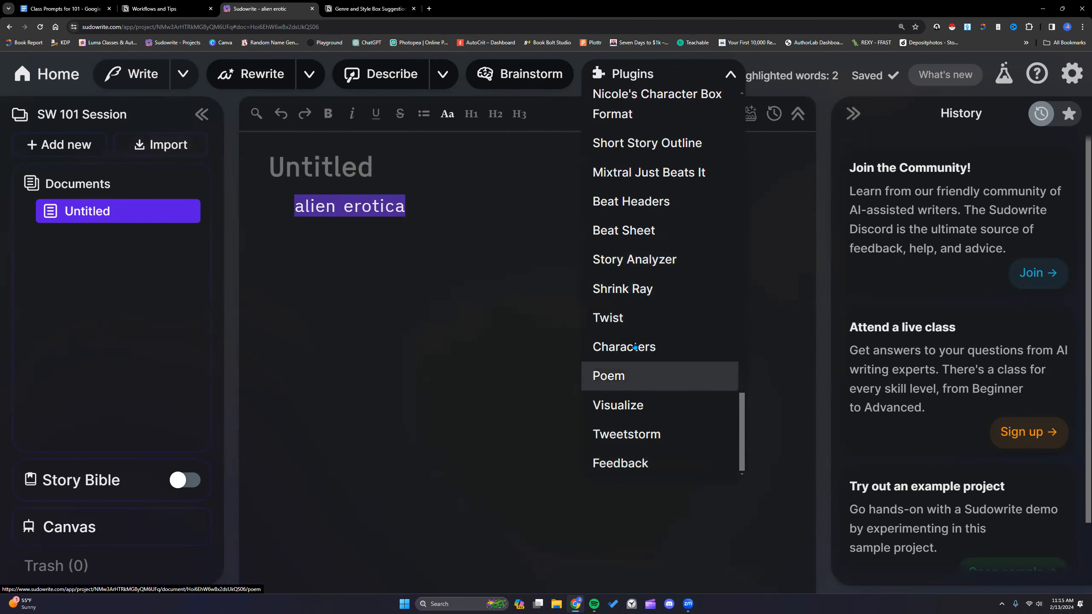
scroll(653, 230, "up", 2)
left_click(653, 229)
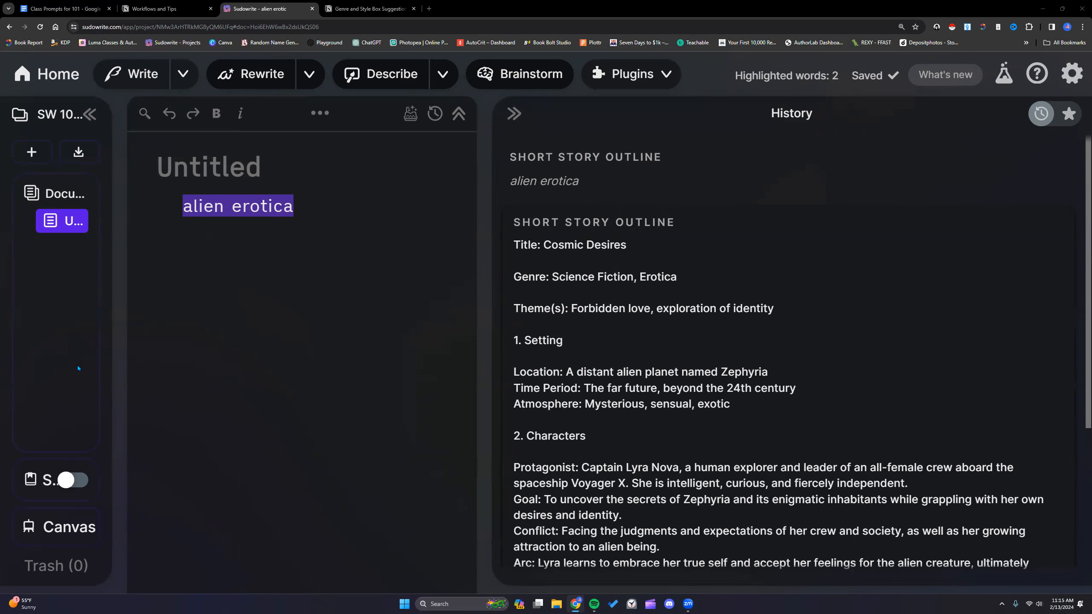
Read the generated short story outline, from its title, genre and setting through characters and plot to the additional elements
scroll(758, 344, "down", 2)
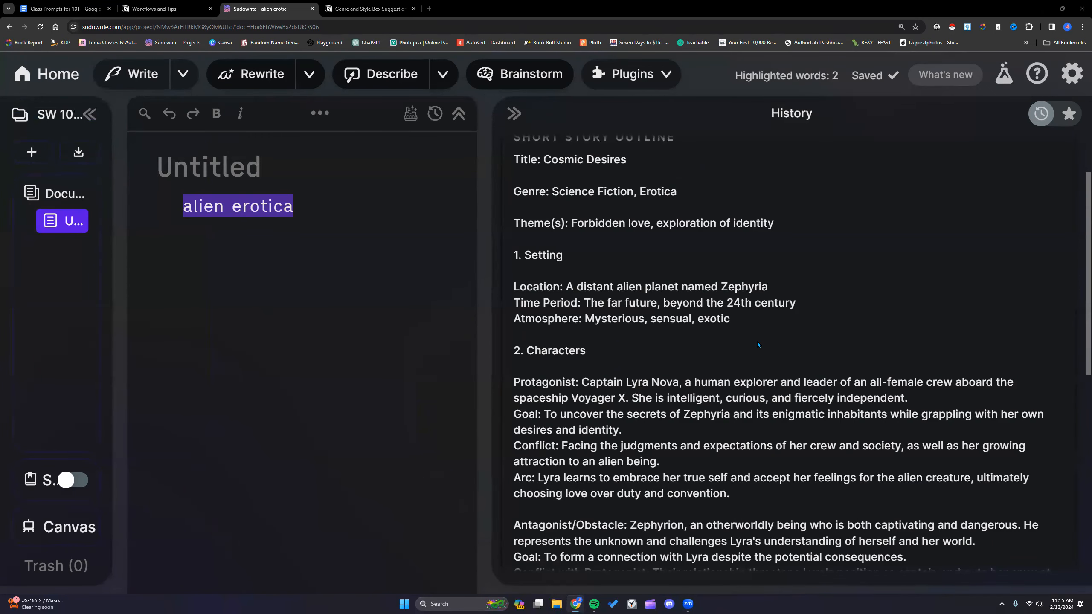
scroll(756, 352, "down", 3)
scroll(756, 352, "up", 4)
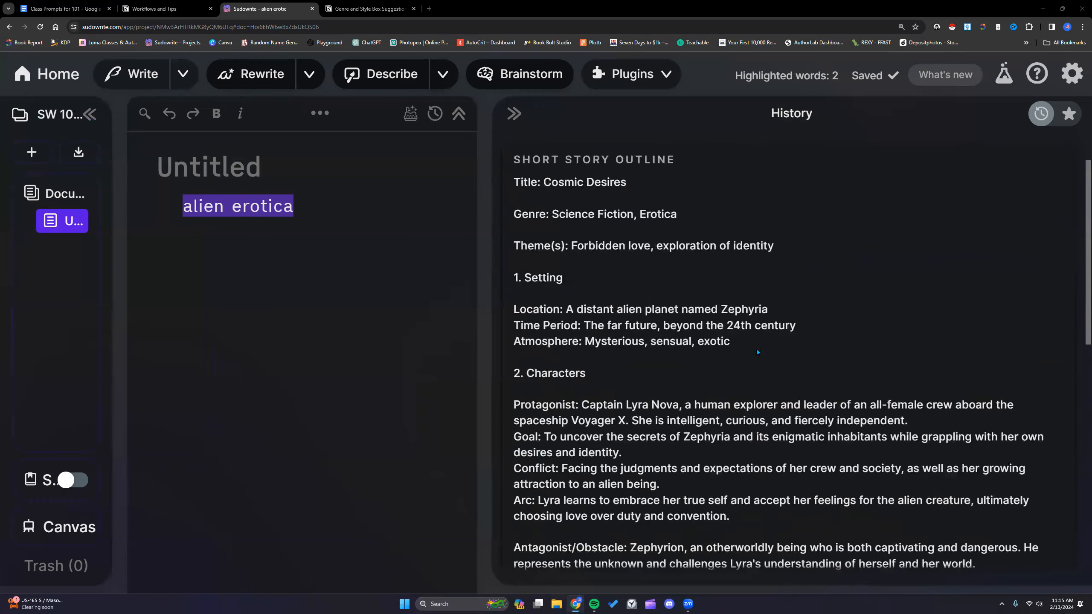
scroll(756, 352, "up", 2)
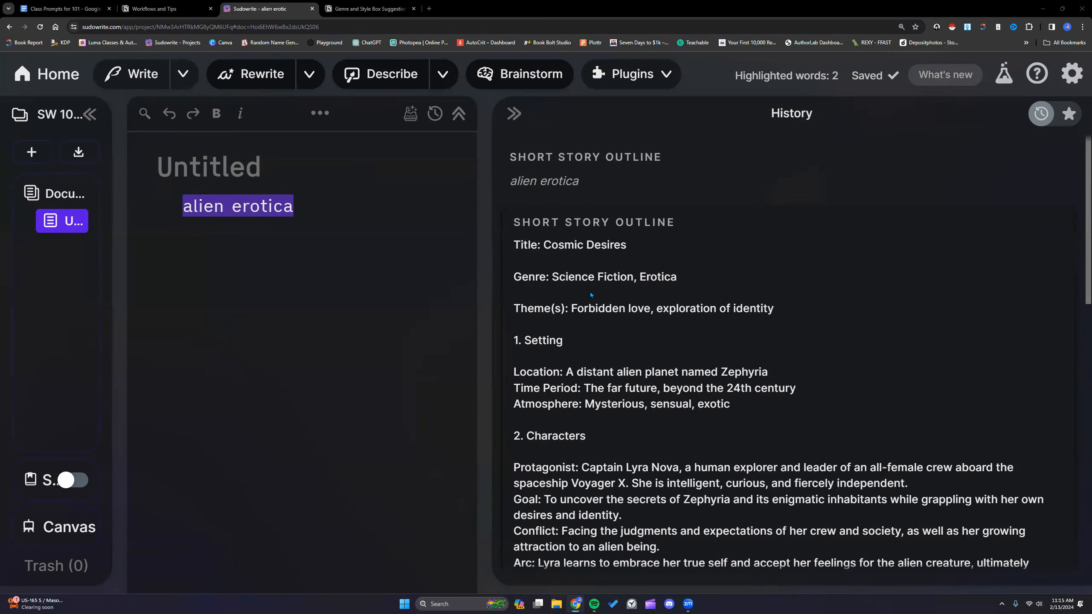
scroll(587, 318, "down", 4)
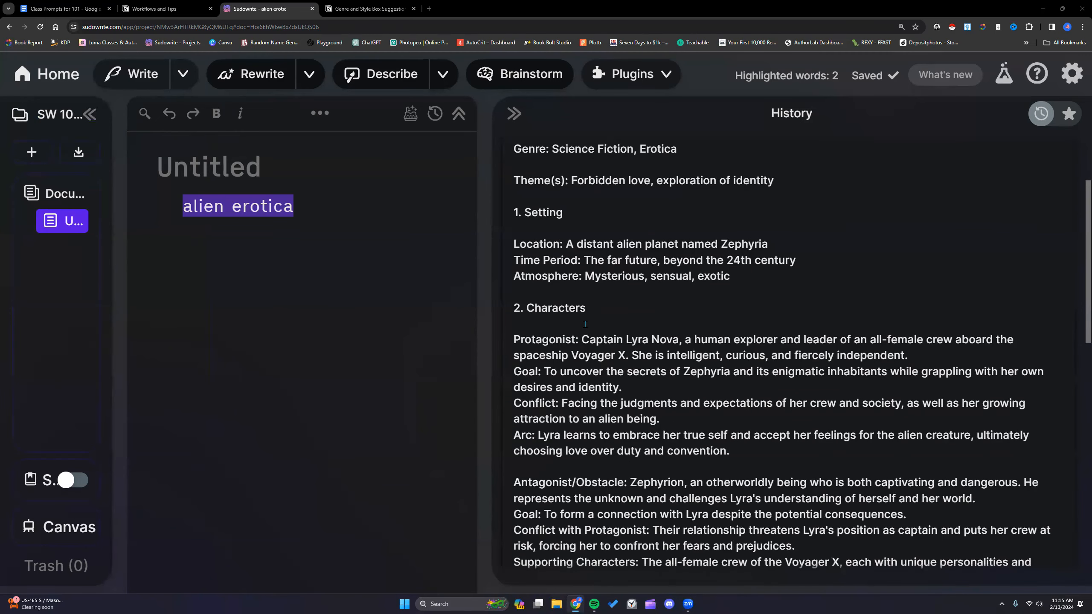
scroll(585, 324, "down", 1)
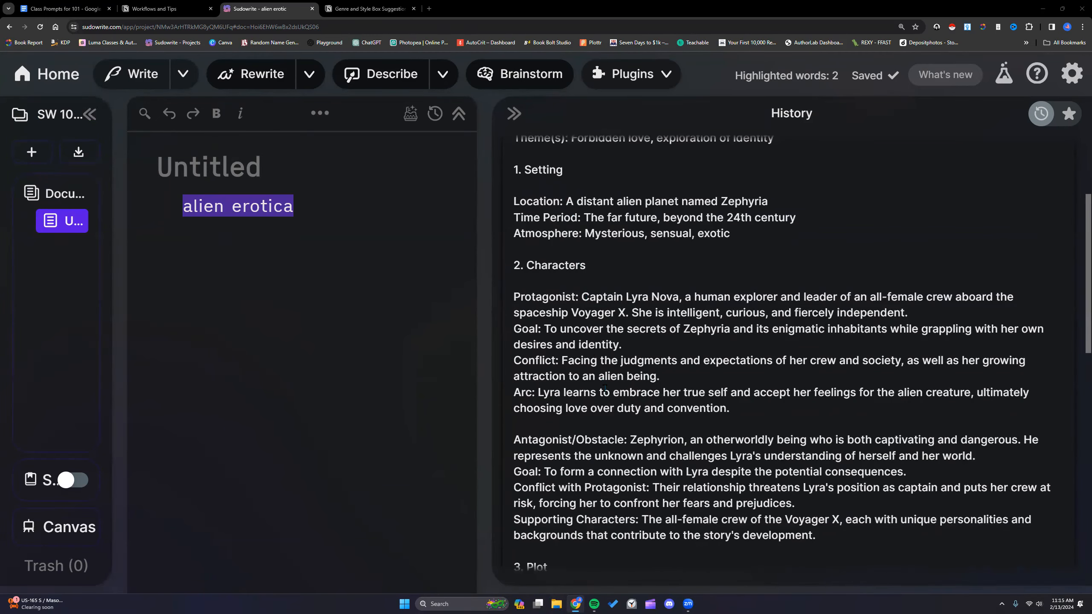
scroll(605, 389, "down", 6)
scroll(605, 393, "down", 8)
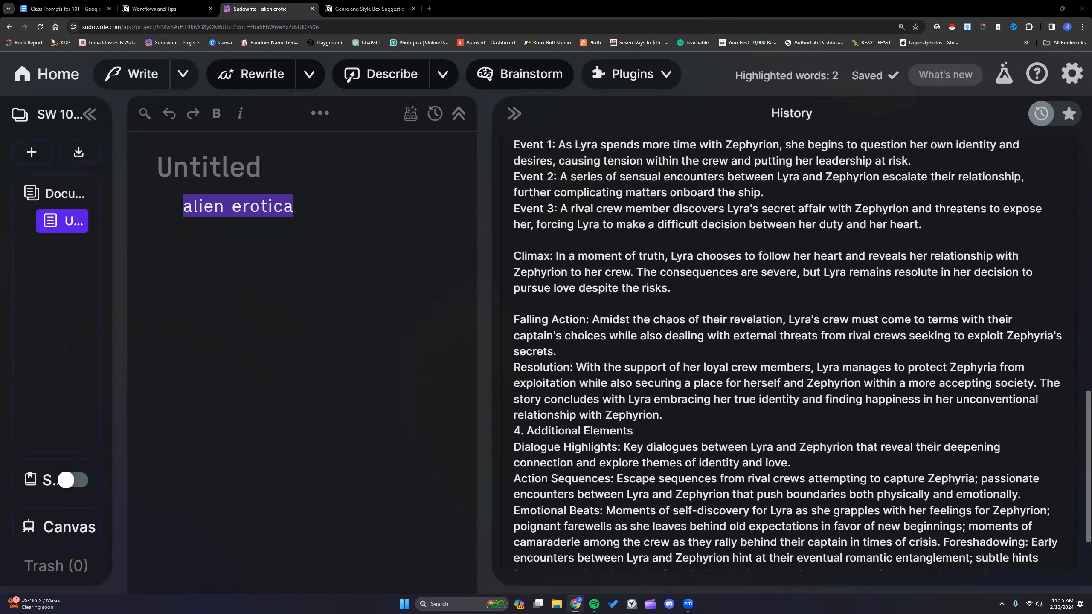
scroll(604, 393, "down", 3)
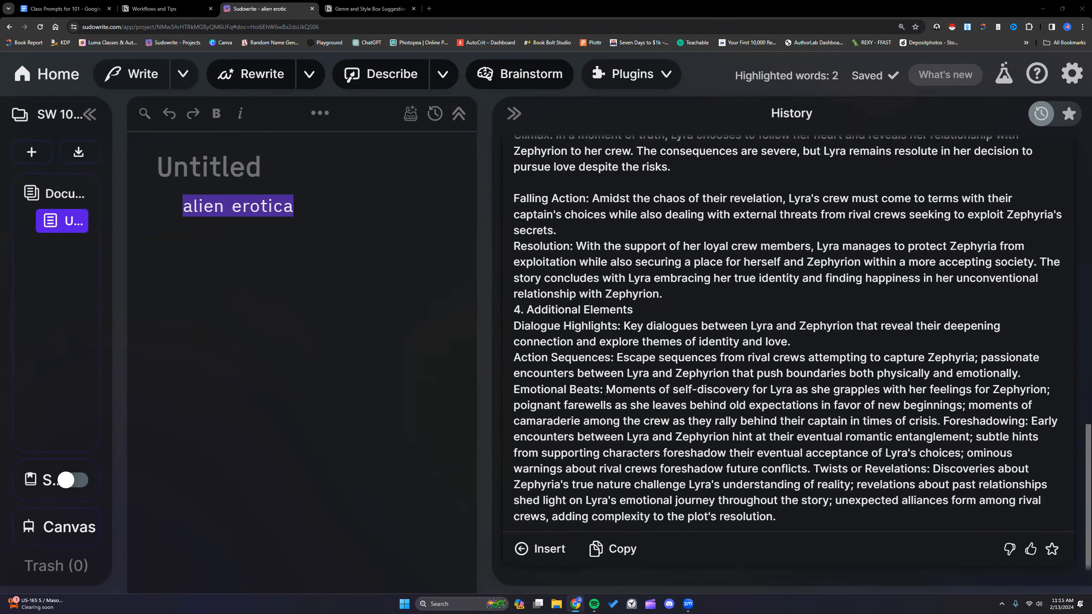
scroll(604, 393, "up", 2)
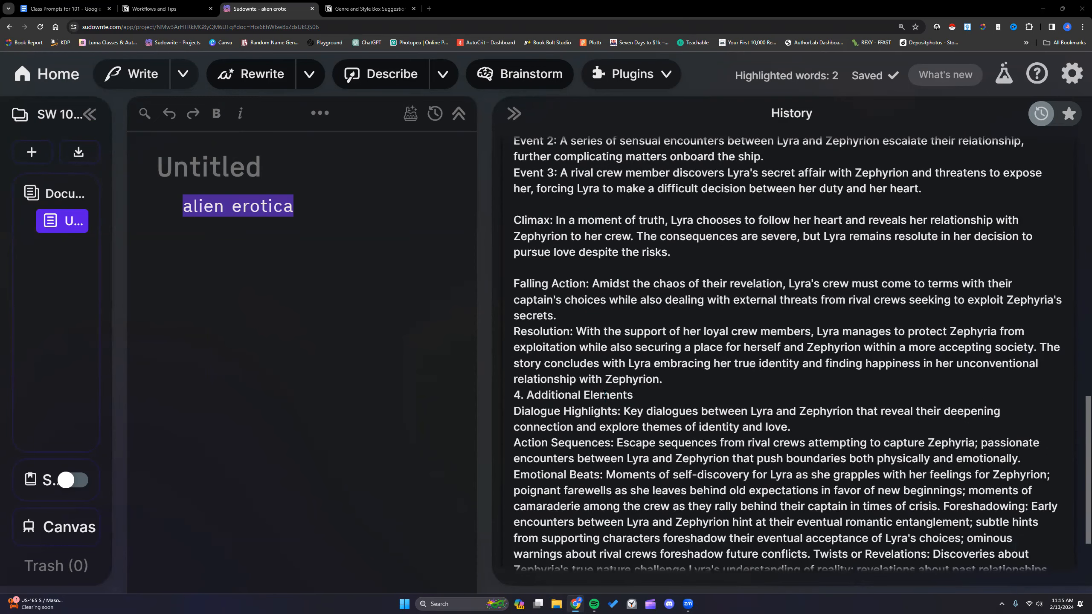
scroll(604, 393, "down", 2)
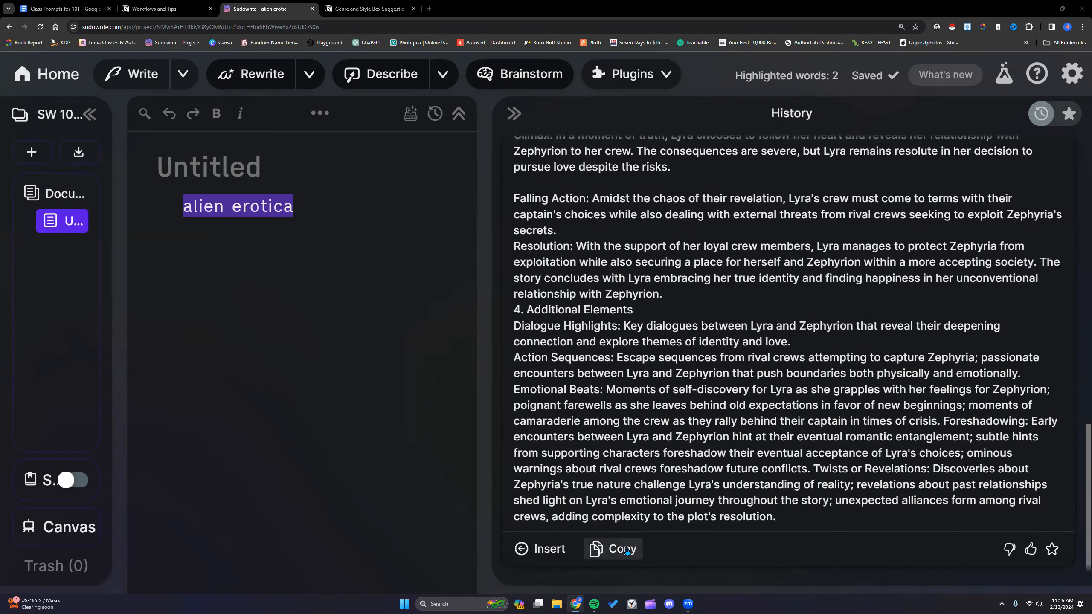
Insert the generated outline into the document in place of the story idea, and widen the editing area to review it
left_click(548, 550)
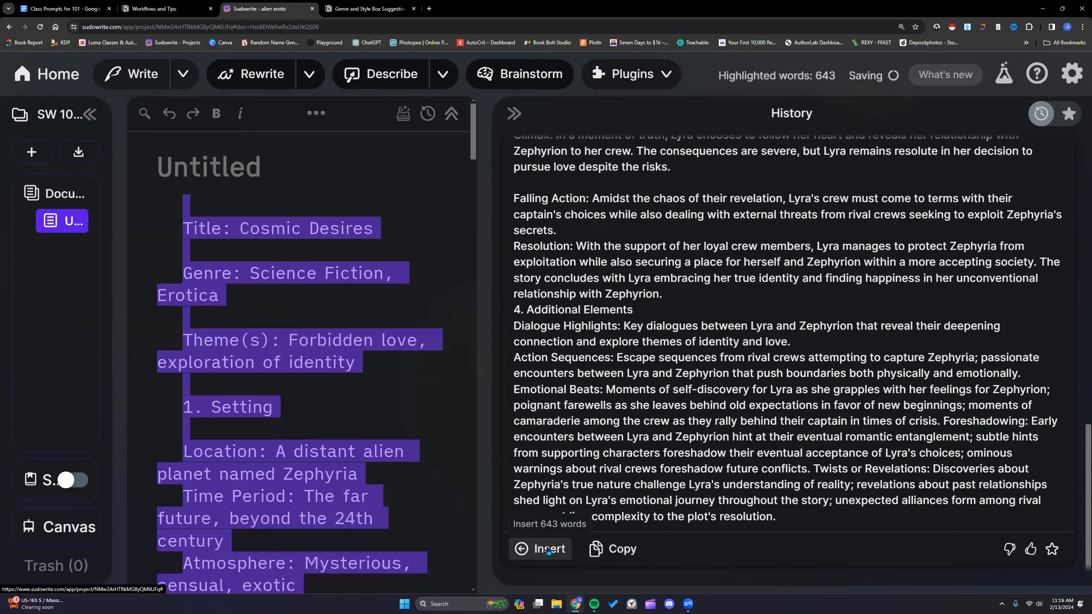
left_click_drag(493, 330, 823, 330)
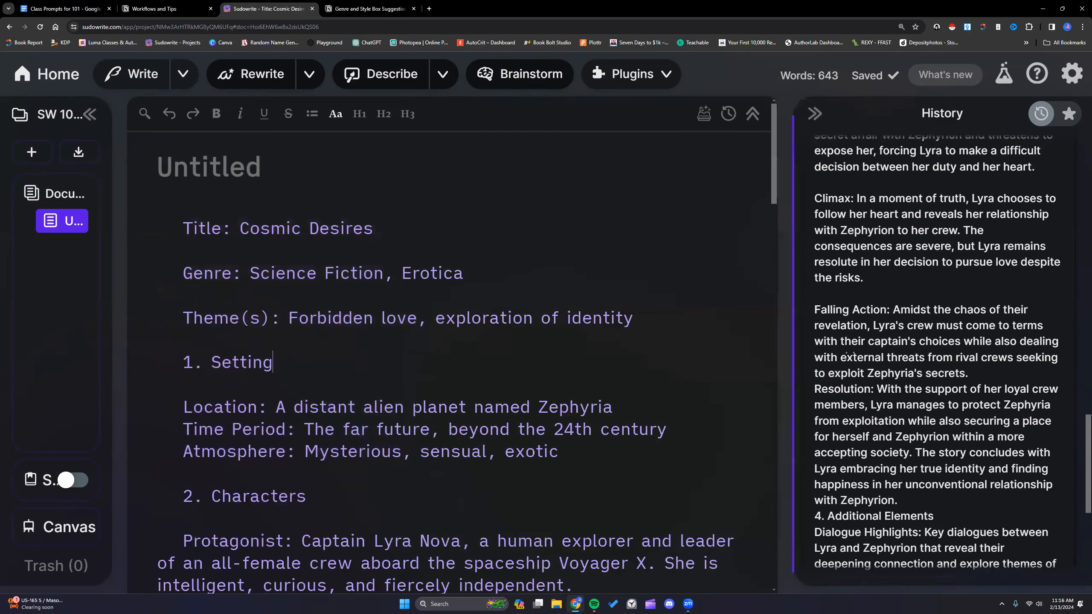
scroll(304, 394, "down", 5)
scroll(304, 395, "down", 4)
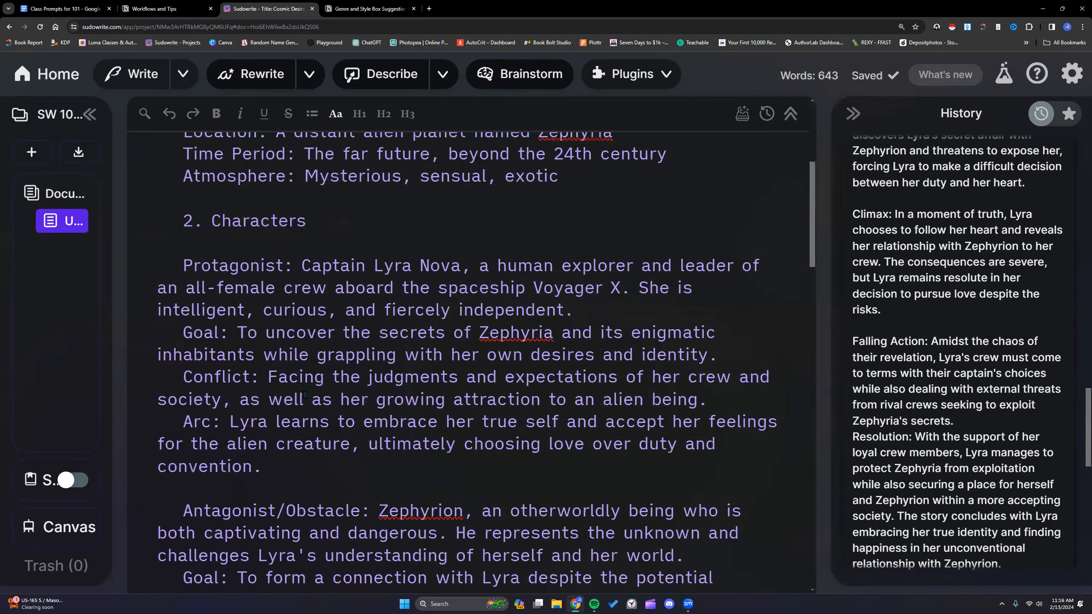
scroll(376, 412, "up", 7)
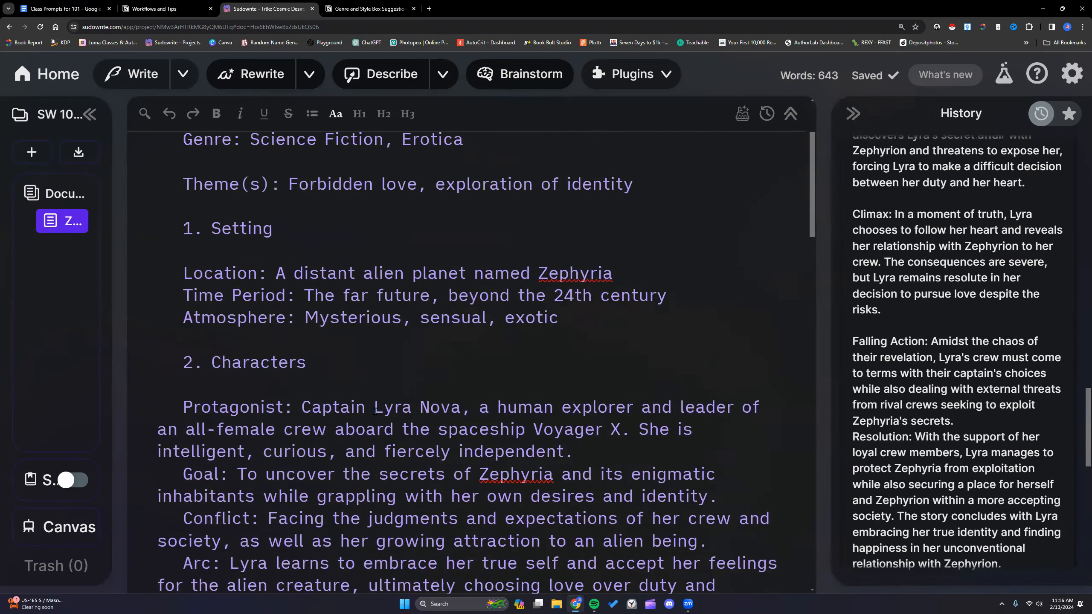
Widen the documents list to show full titles and select the entire outline text in the document
left_click(408, 333)
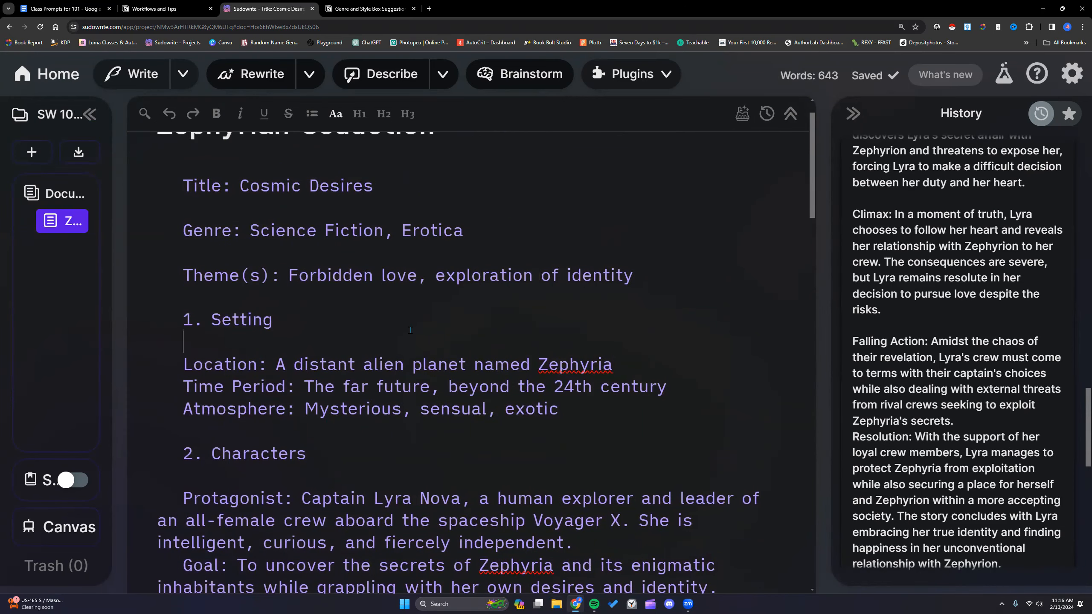
key("ctrl+a")
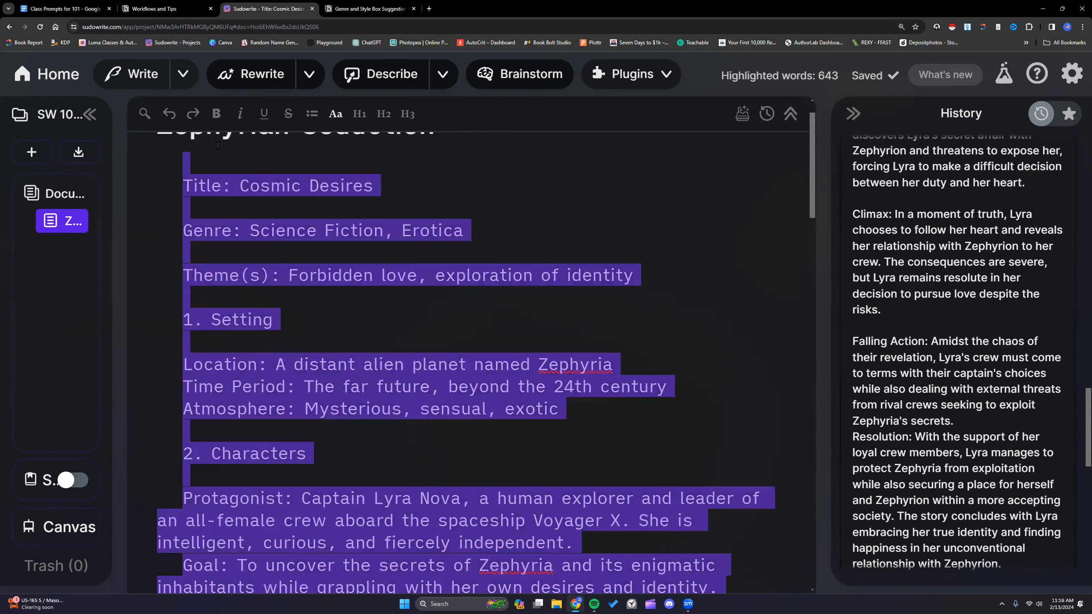
left_click_drag(112, 194, 212, 193)
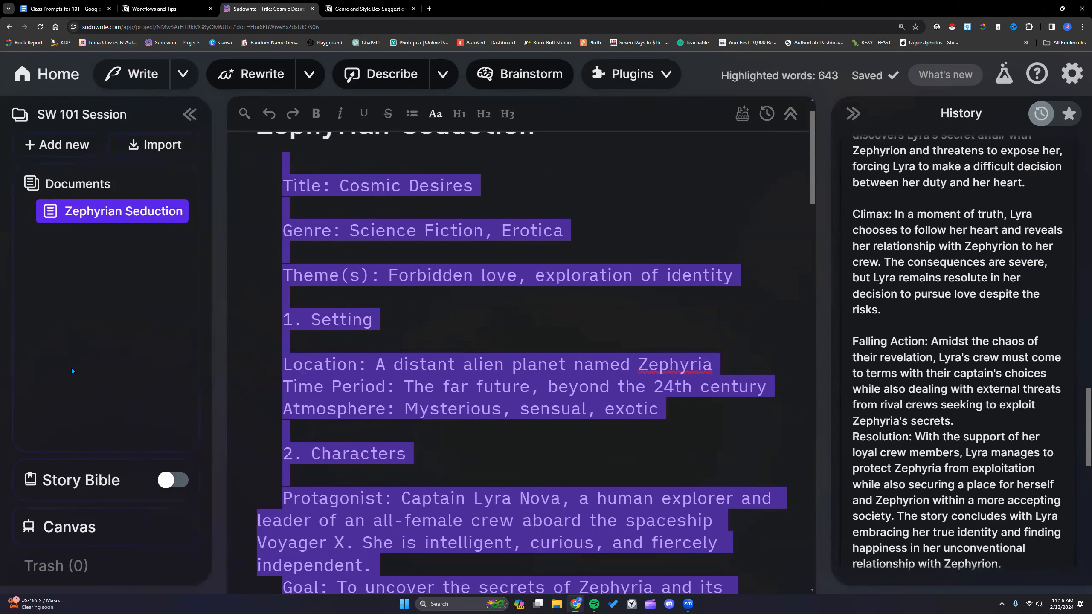
left_click_drag(72, 367, 473, 368)
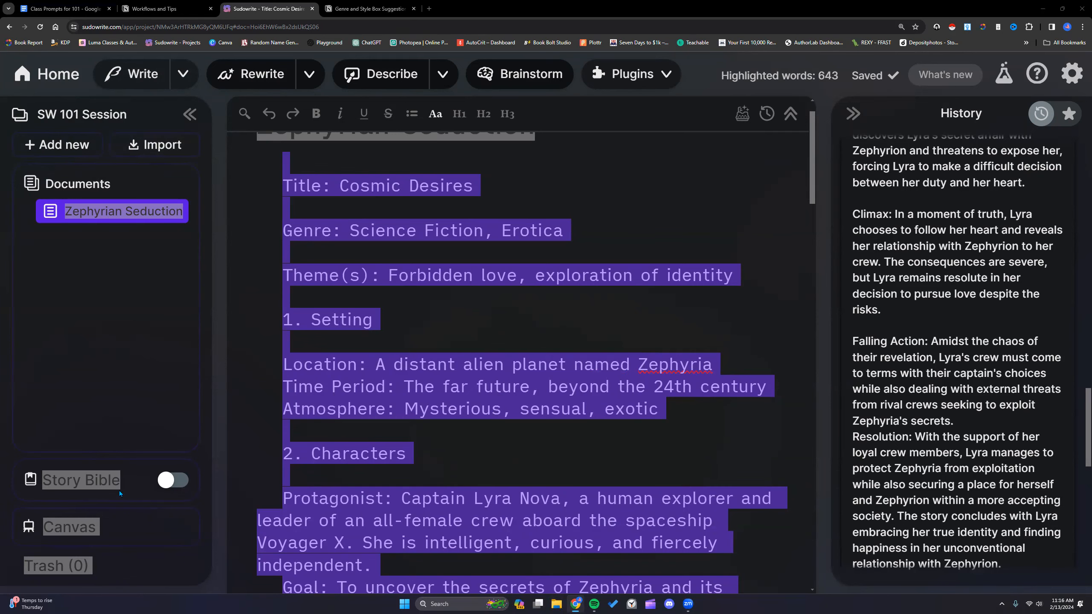
left_click(367, 428)
left_click_drag(280, 189, 790, 450)
scroll(365, 301, "down", 8)
left_click_drag(812, 516, 811, 125)
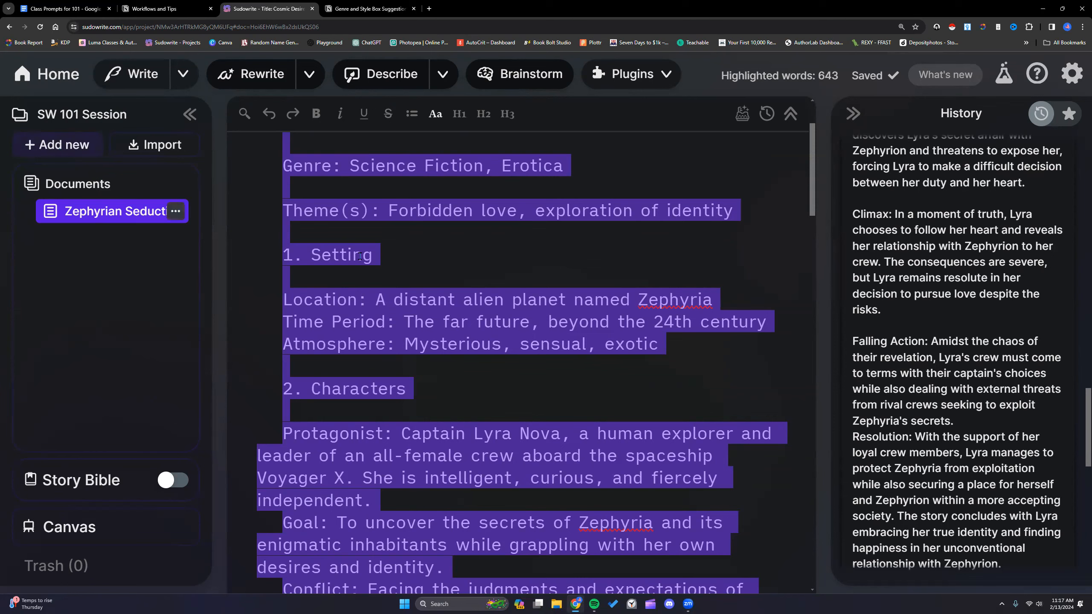
Browse the installed plugins through to the end of the list with the outline selected
left_click(673, 84)
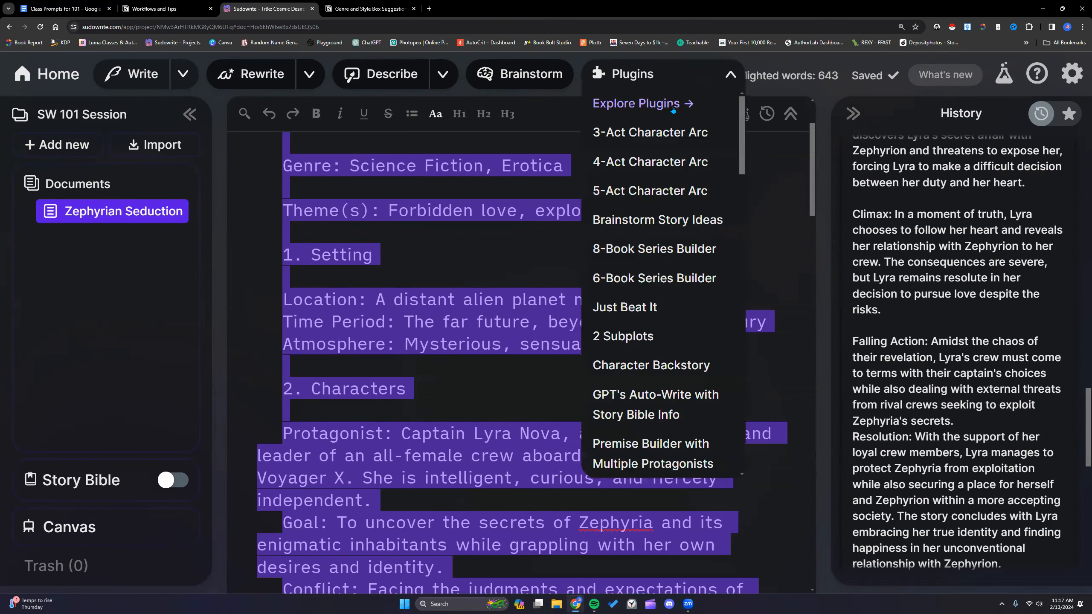
scroll(685, 244, "down", 3)
scroll(686, 244, "down", 15)
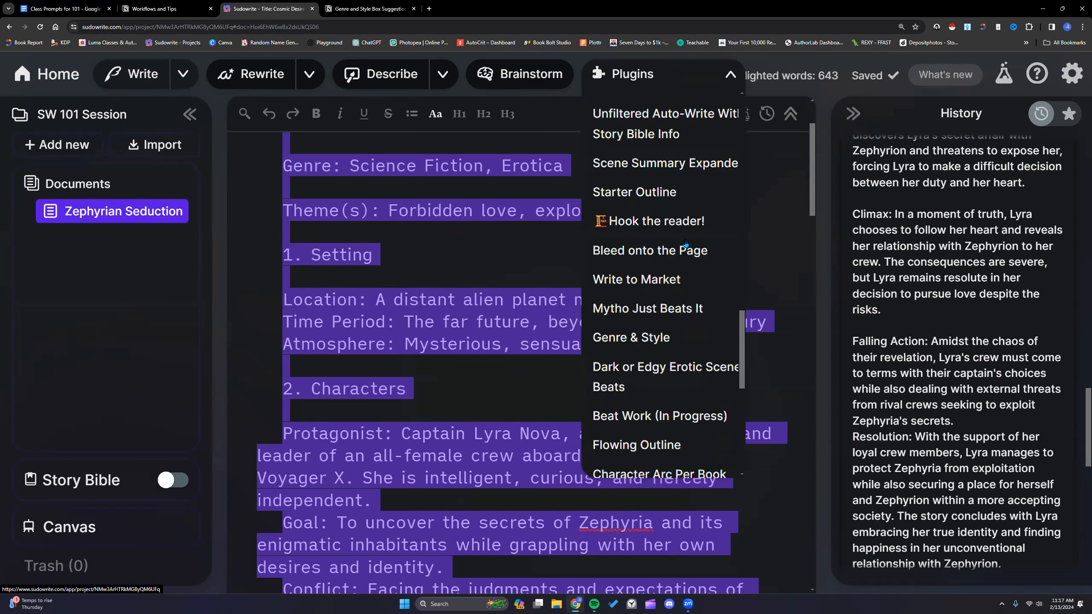
scroll(685, 244, "down", 2)
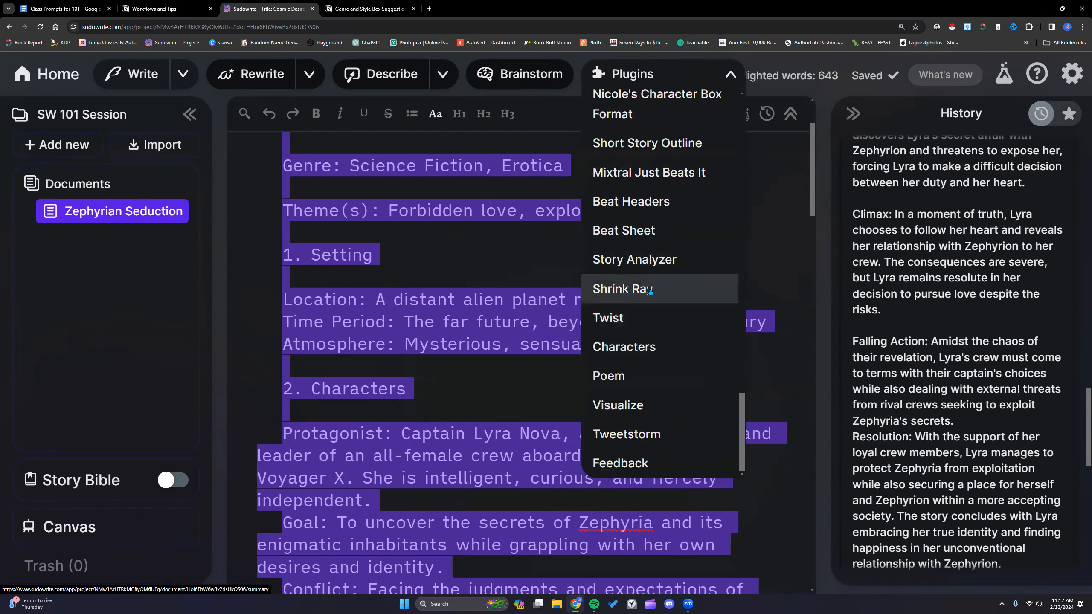
Add a second document to the project and fill it with the foreshadowing and twists text based on the outline
left_click(57, 145)
left_click(742, 114)
left_click(516, 227)
key("ctrl+v")
left_click(738, 293)
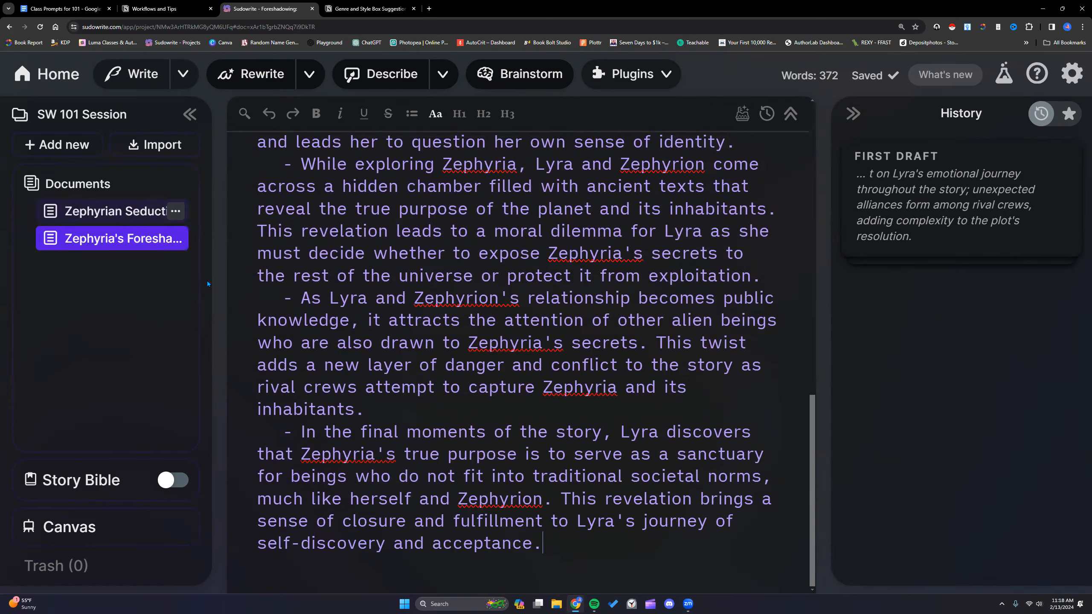
Review the foreshadowing document from its beginning and read the expanded First Draft entry in the history
scroll(393, 377, "up", 3)
scroll(393, 377, "up", 10)
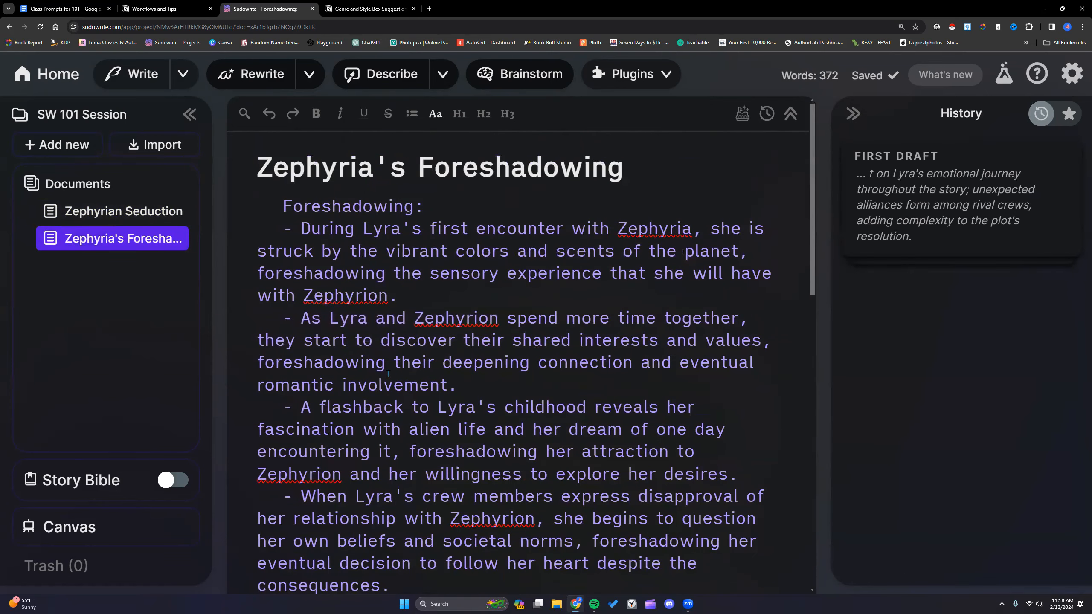
left_click(936, 225)
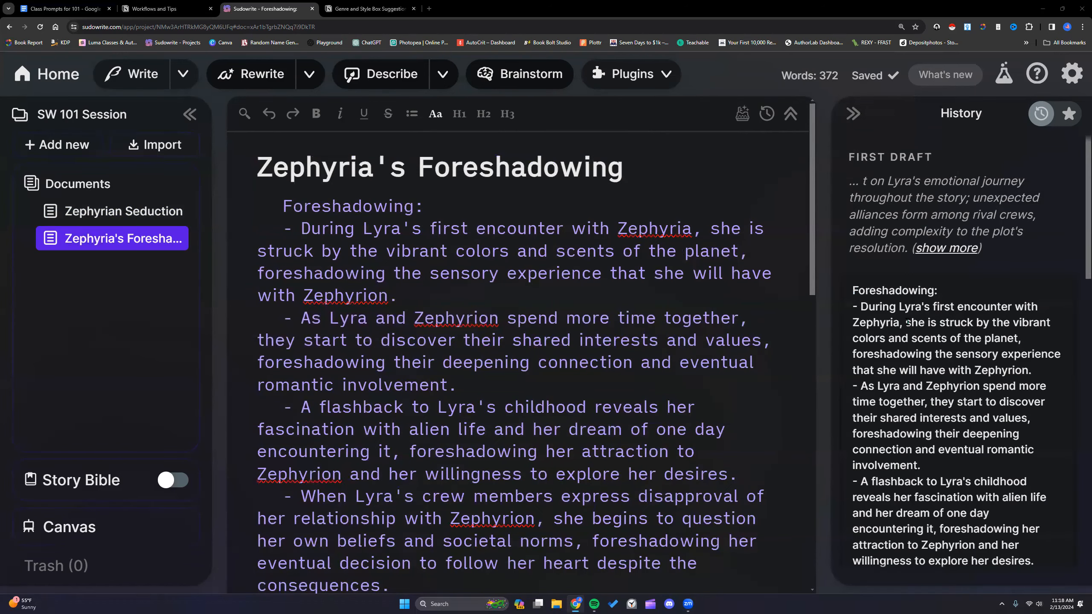
scroll(907, 321, "down", 15)
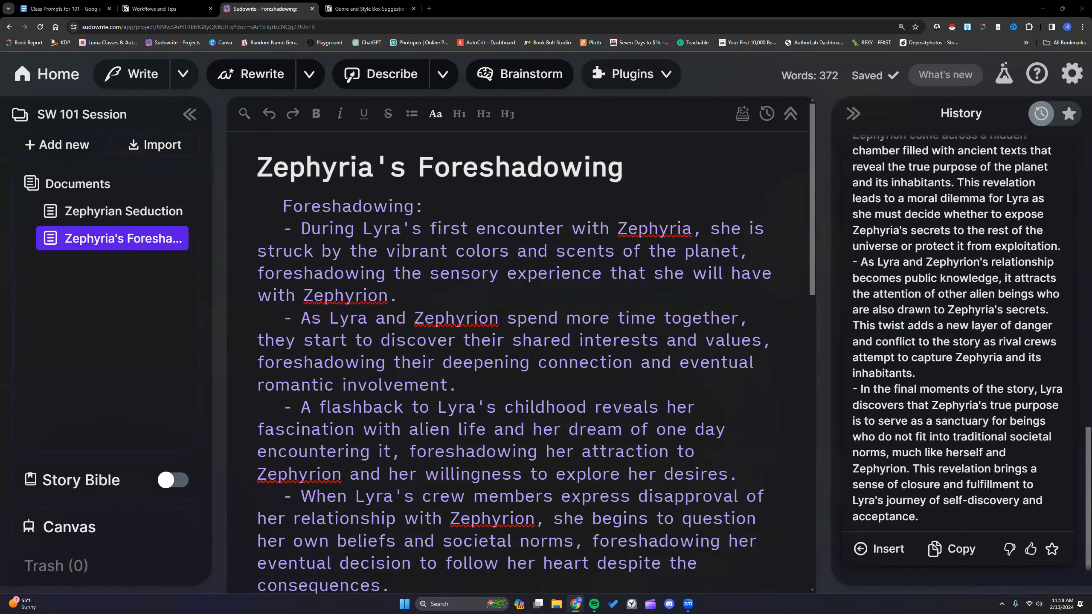
scroll(908, 322, "up", 4)
scroll(417, 376, "down", 2)
scroll(473, 318, "up", 2)
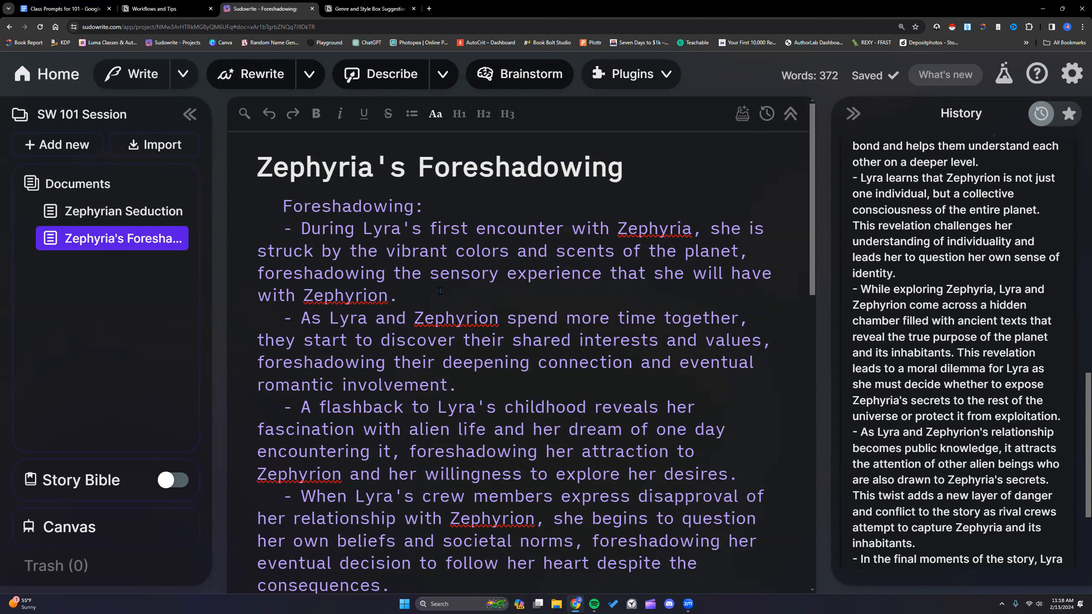
Review the foreshadowing and twists points in the document, highlighting the first bullet and the whole foreshadowing section
scroll(440, 291, "down", 5)
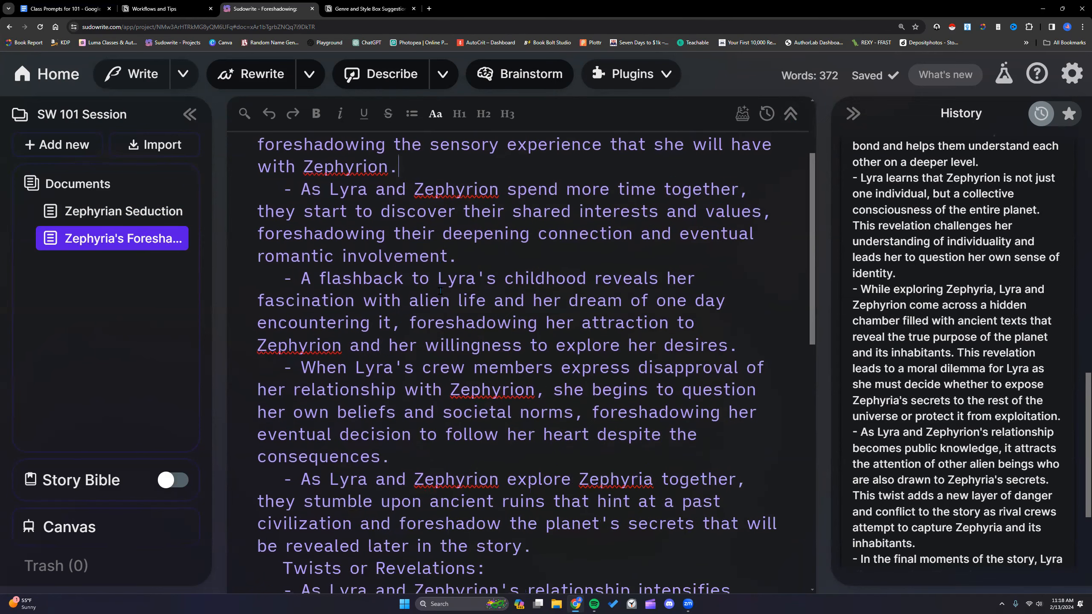
scroll(440, 291, "down", 3)
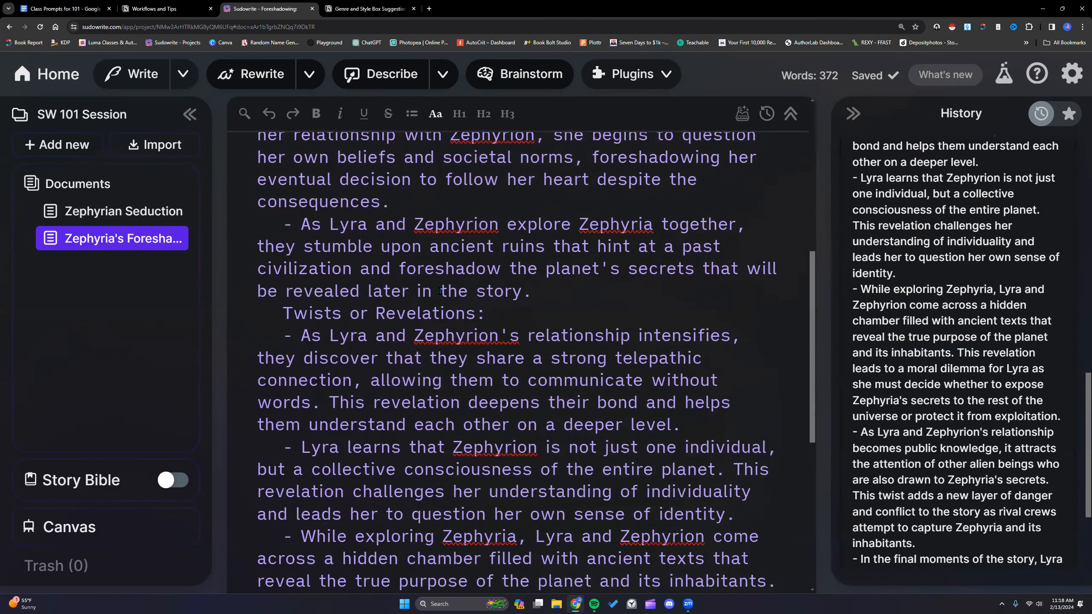
scroll(440, 291, "up", 10)
left_click_drag(301, 227, 428, 287)
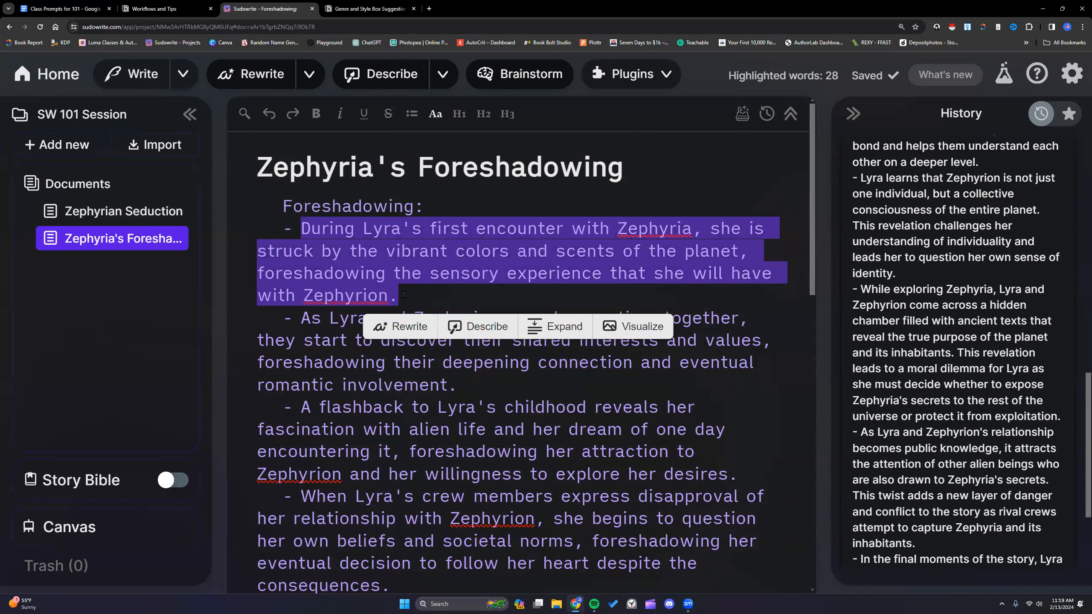
left_click(403, 295)
left_click_drag(283, 208, 749, 559)
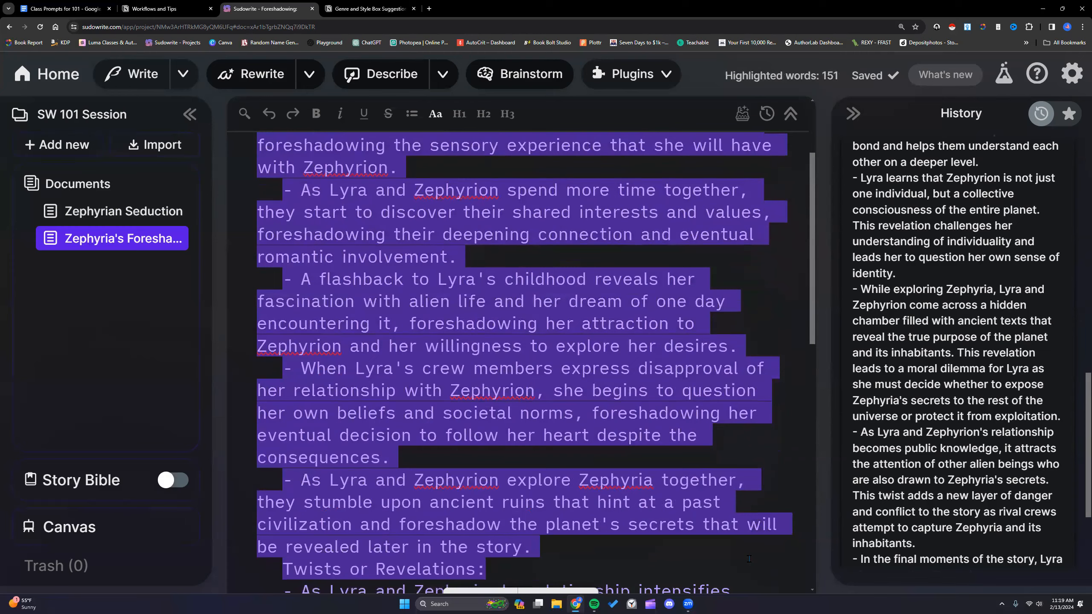
left_click(634, 456)
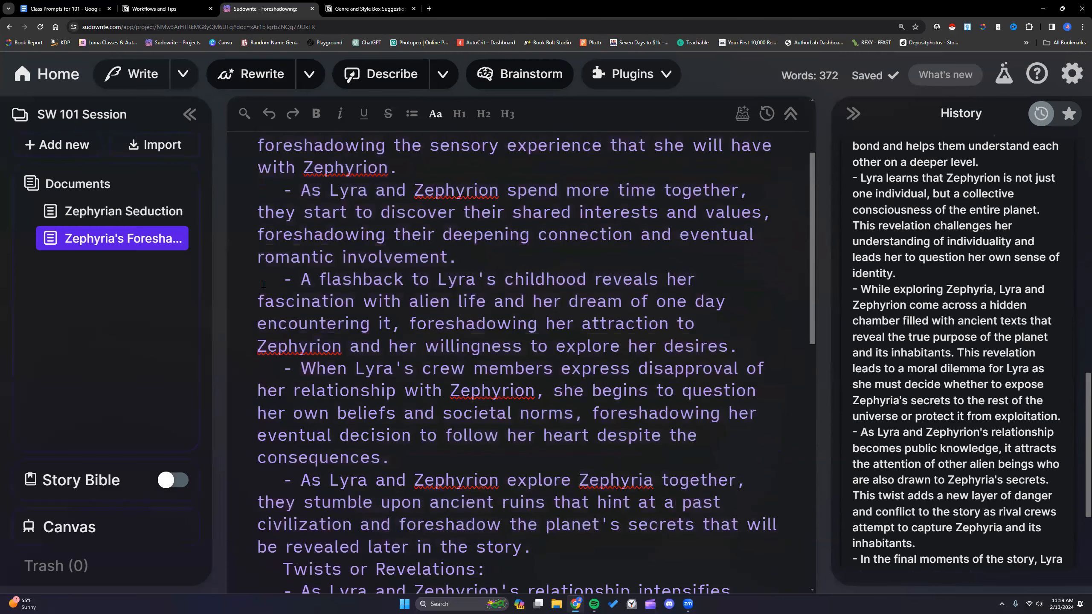
Open the Zephyrian Seduction document and compare its text with the full Short Story Outline entry in the history
left_click(109, 209)
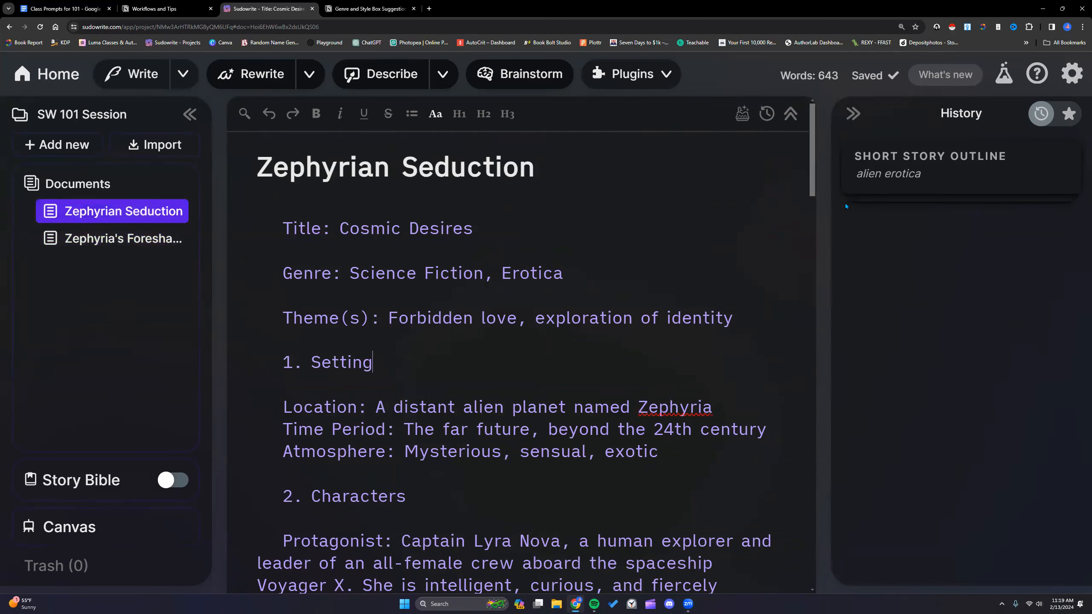
left_click_drag(282, 229, 342, 274)
left_click(559, 230)
left_click(975, 168)
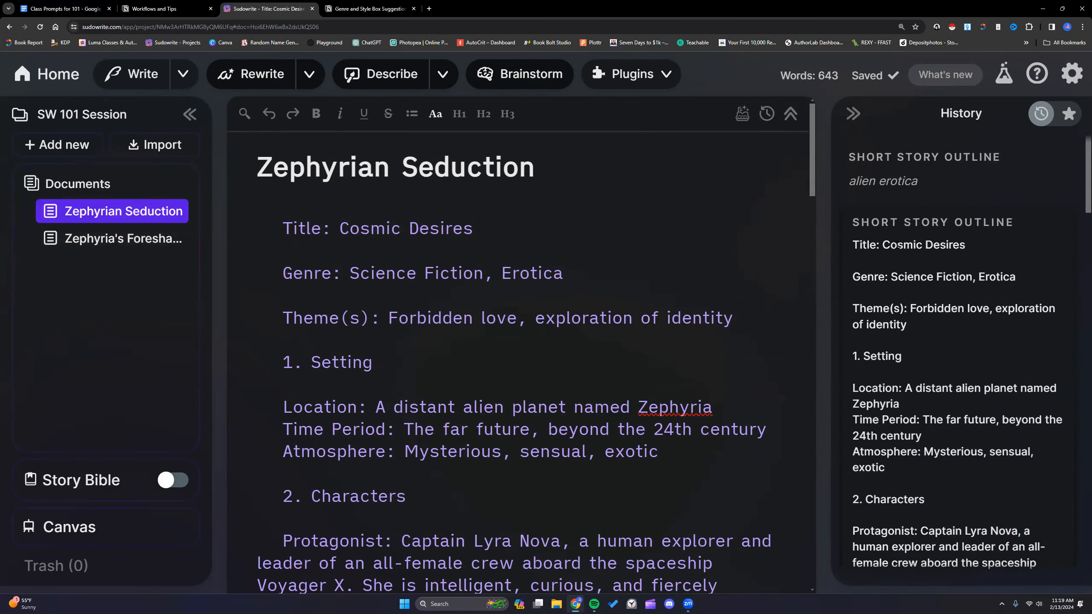
scroll(897, 261, "down", 15)
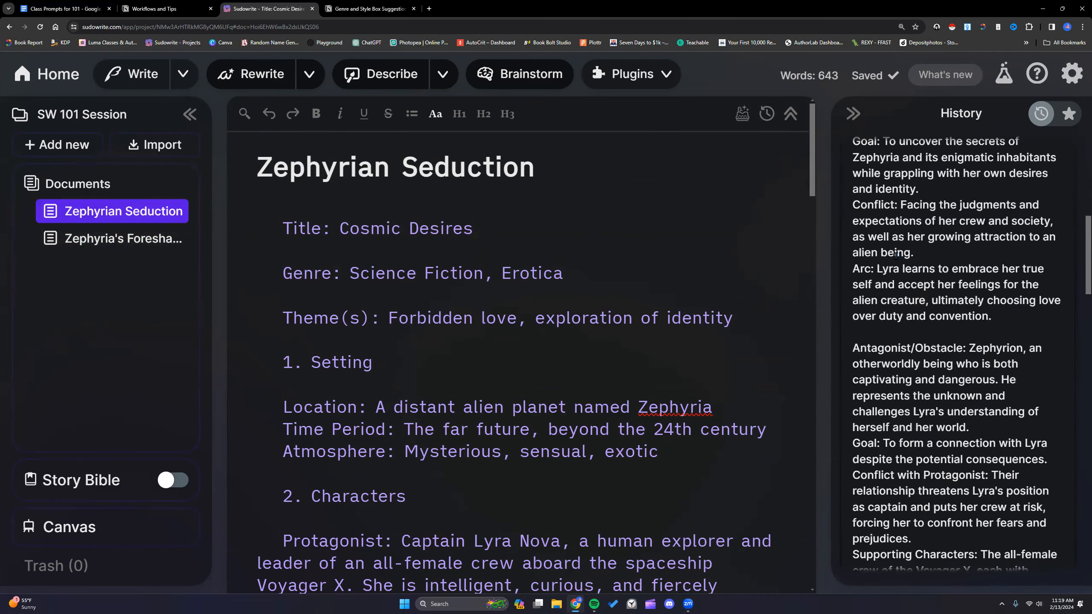
scroll(895, 255, "down", 12)
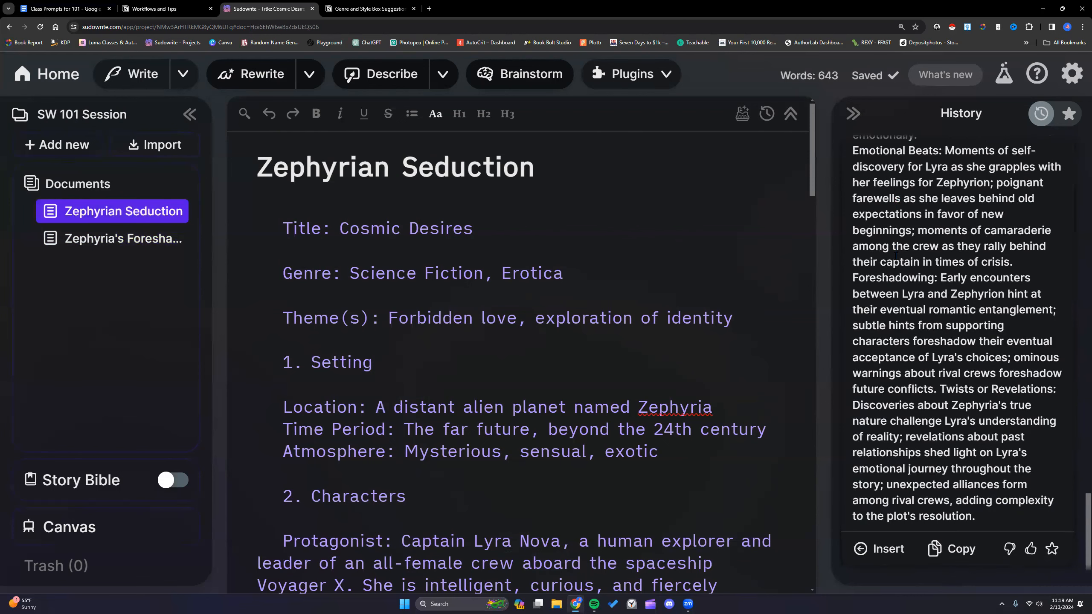
left_click_drag(979, 515, 868, 163)
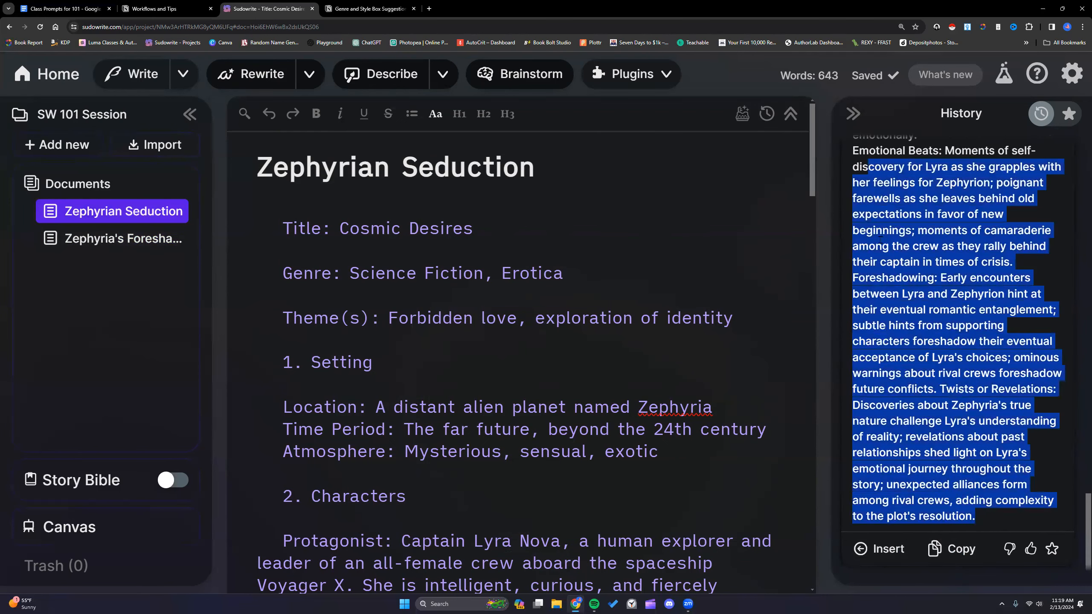
left_click(424, 300)
left_click_drag(284, 228, 778, 315)
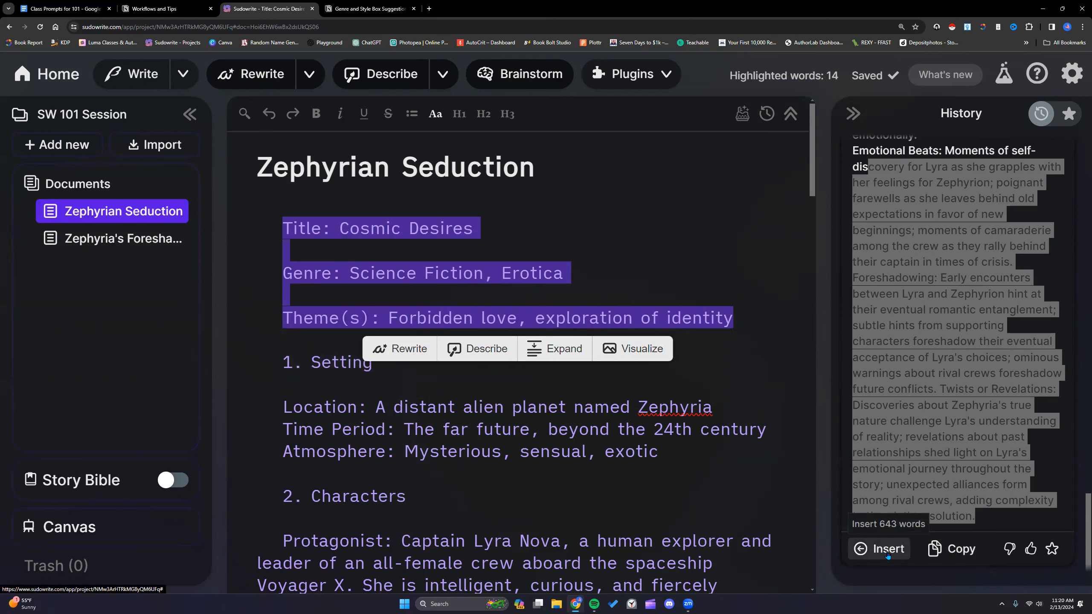
left_click(740, 321)
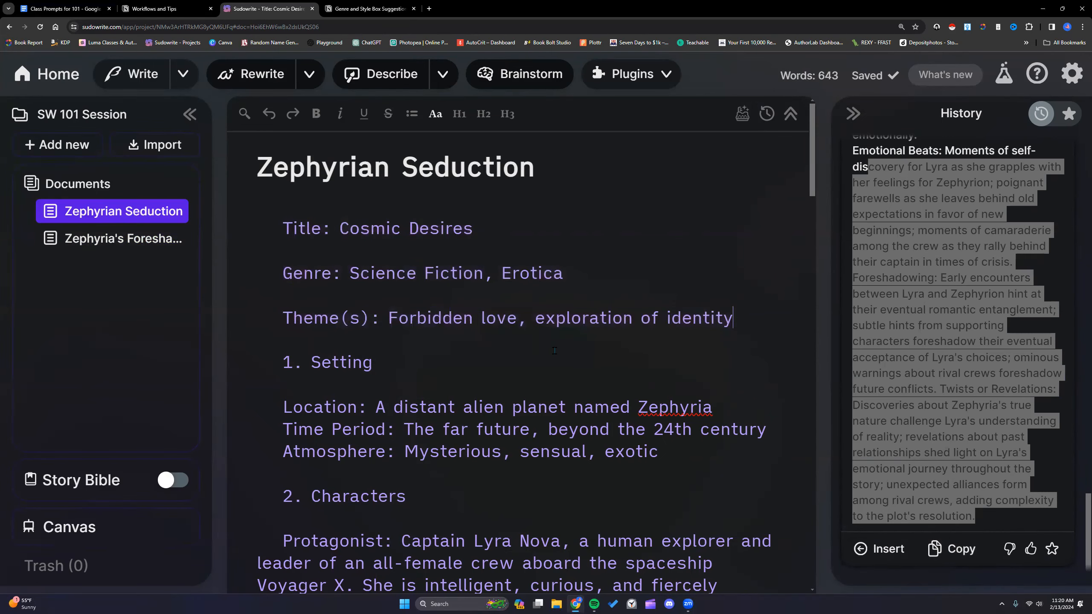
Add three blank lines after the final paragraph of the Zephyrian Seduction outline and look back over its closing sections
scroll(554, 350, "down", 12)
scroll(471, 368, "down", 15)
left_click(621, 546)
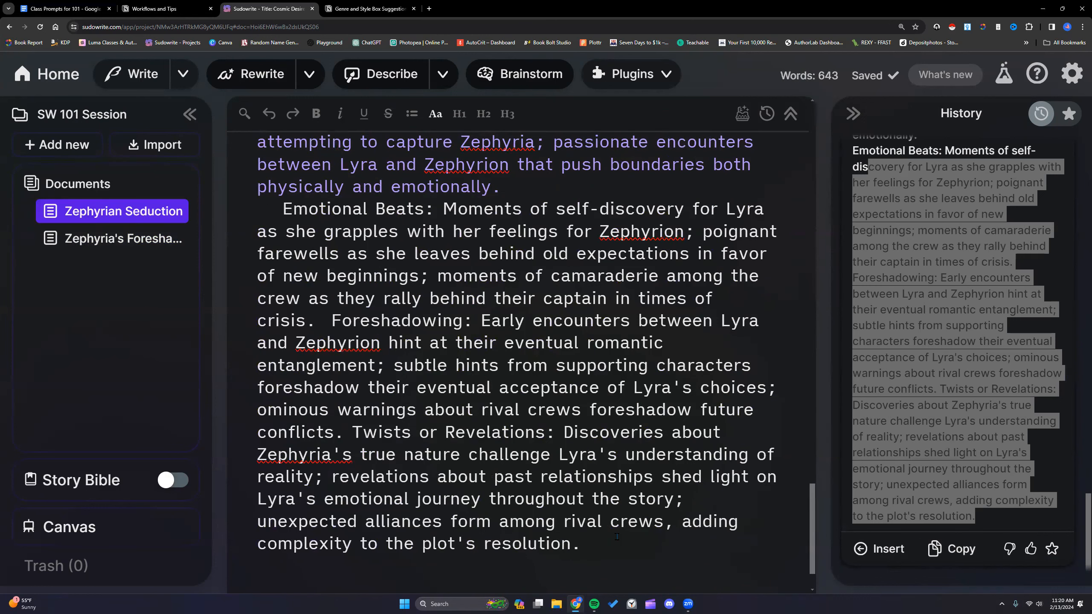
key("Return")
key("Return")
key("Return")
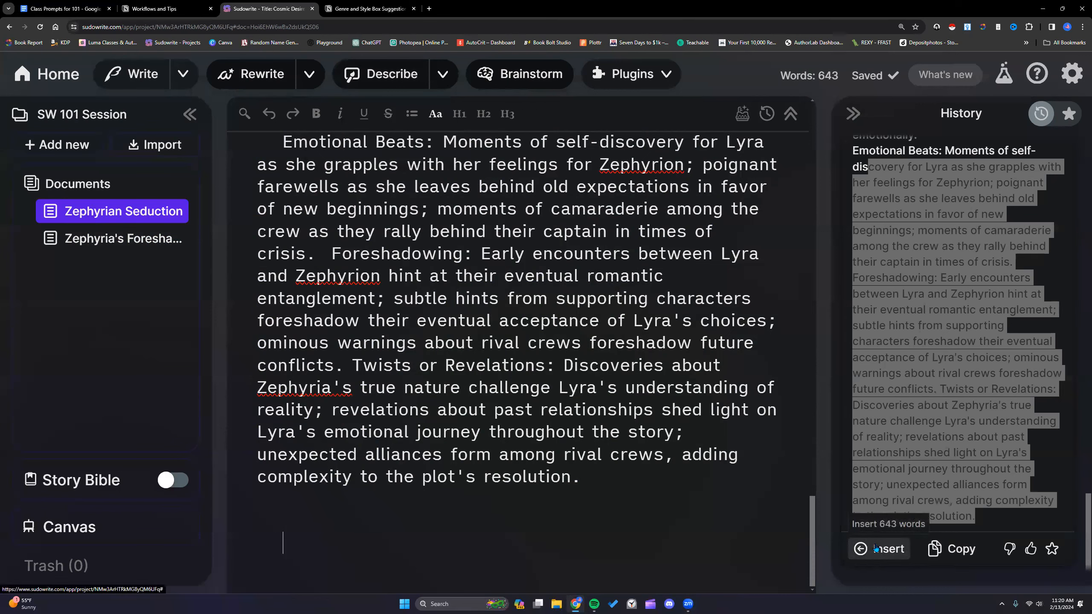
left_click_drag(599, 474, 326, 409)
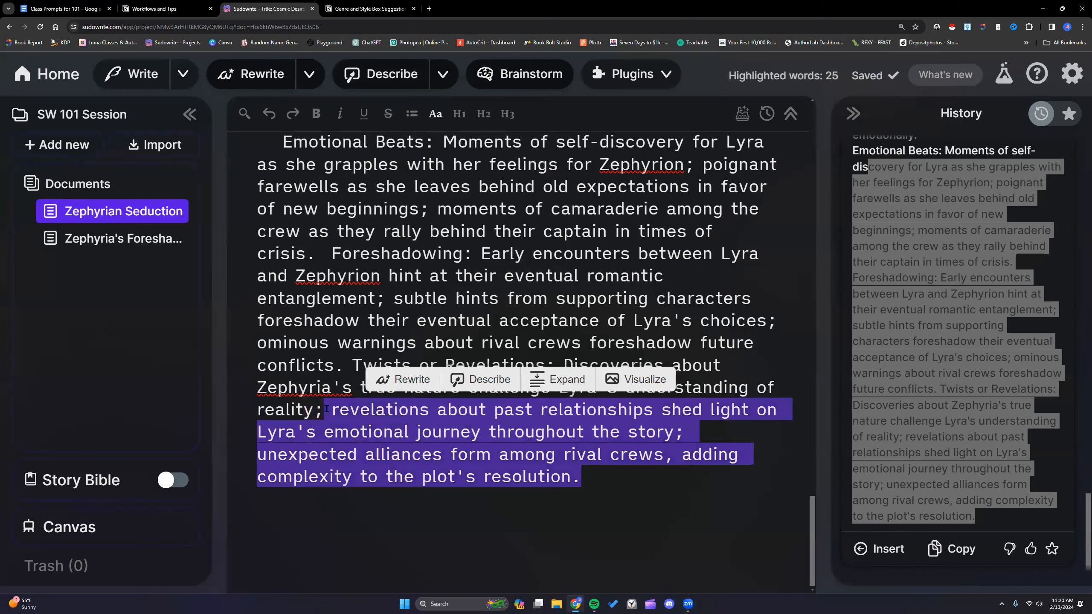
left_click(488, 533)
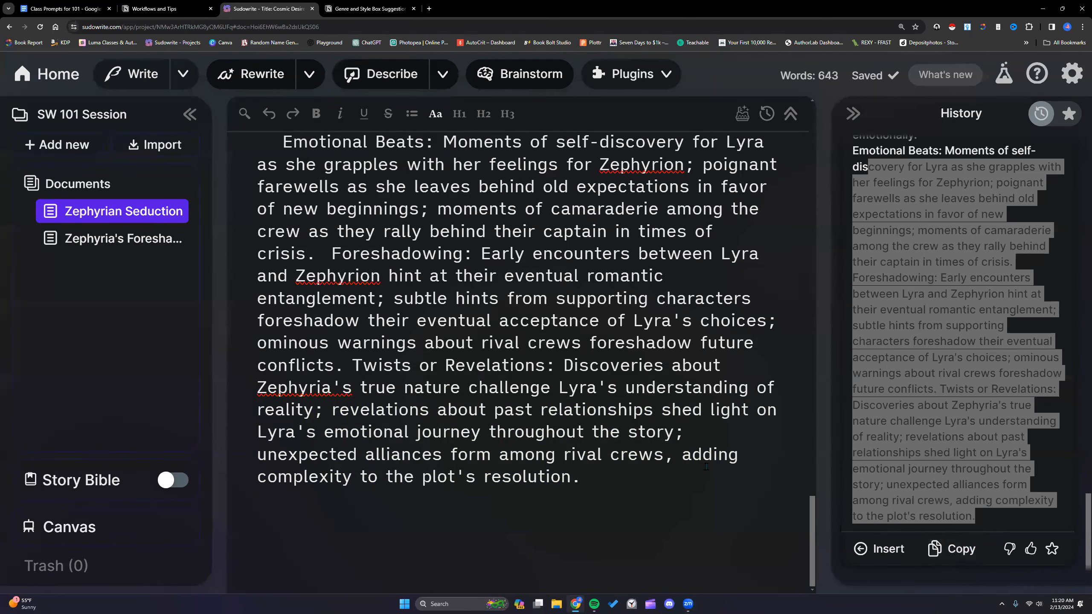
scroll(351, 403, "up", 1)
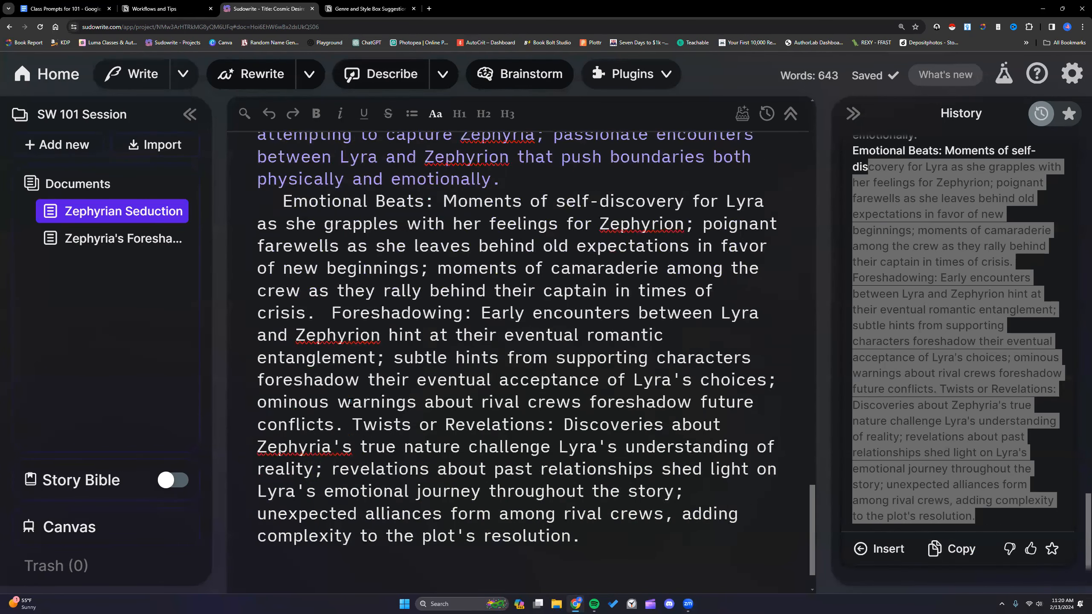
scroll(350, 402, "up", 2)
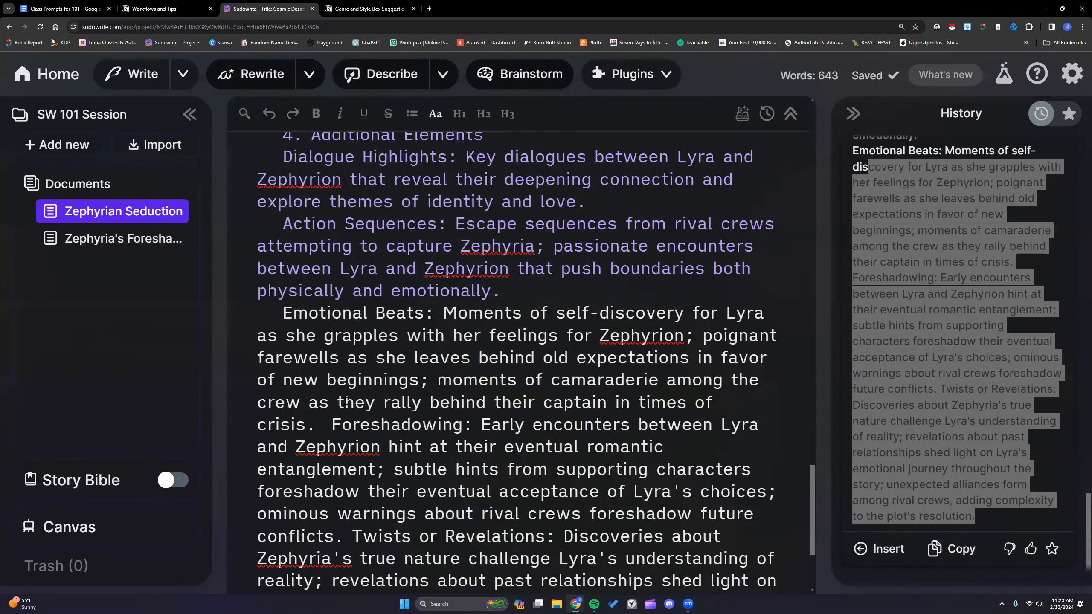
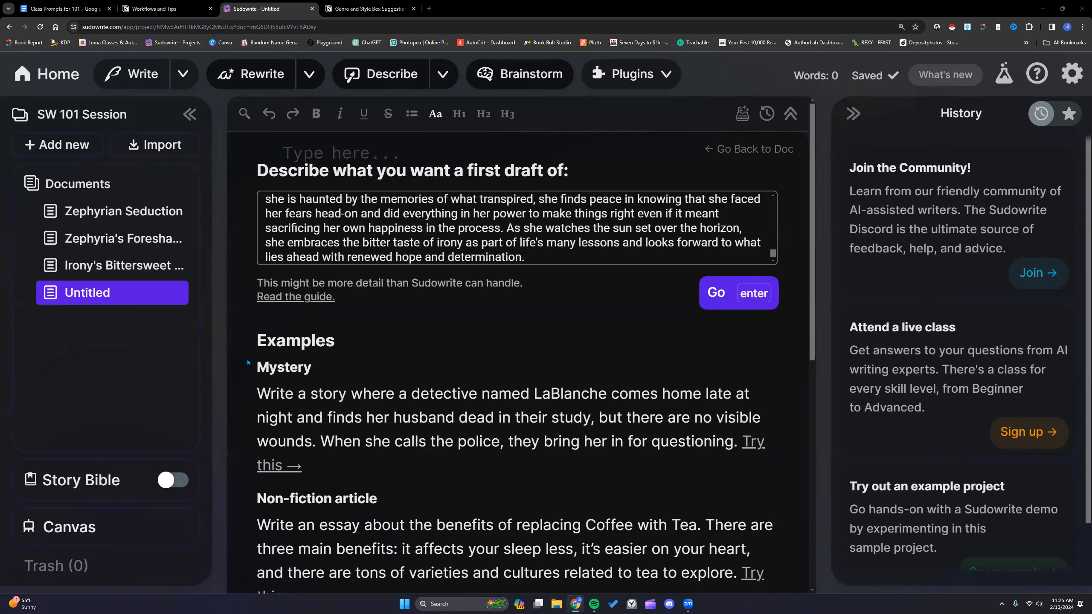
Count the words of the entire first-draft prompt in the untitled document with Word Counter Plus
left_click_drag(536, 253, 261, 205)
right_click(294, 203)
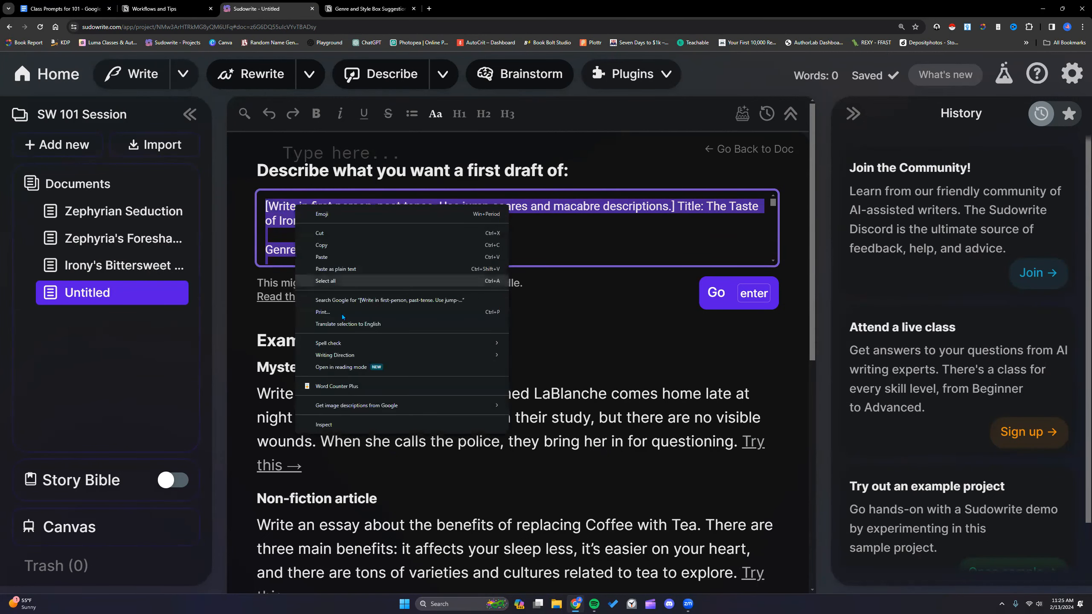
left_click(363, 383)
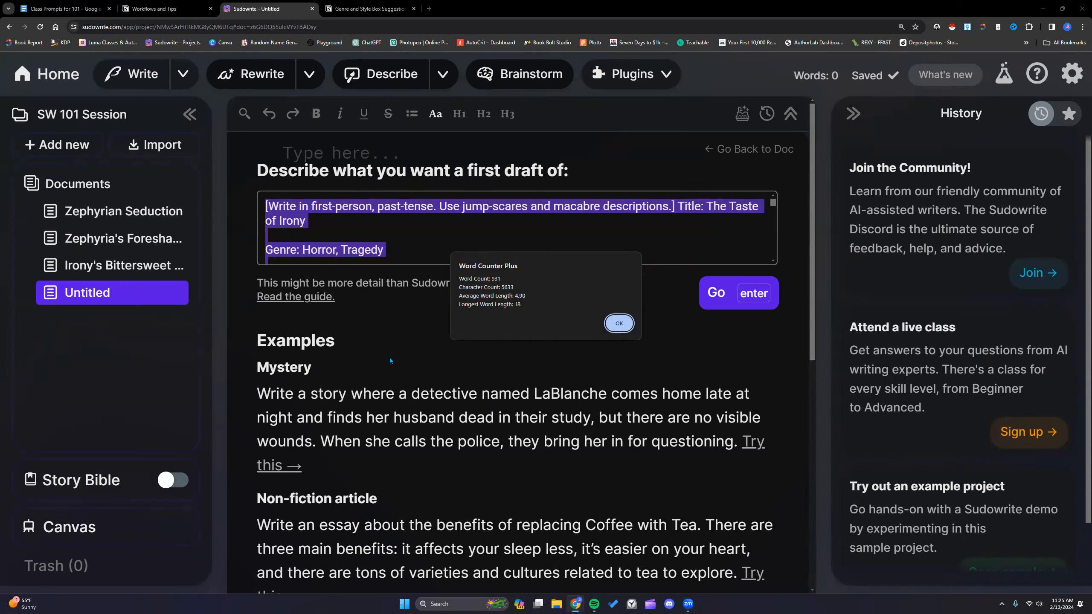
left_click(619, 324)
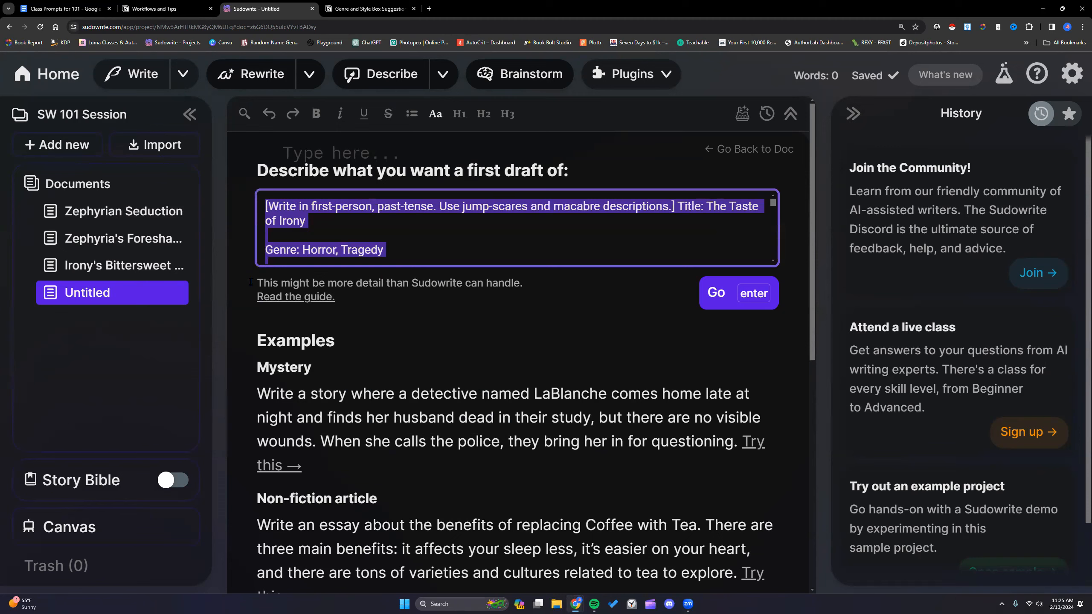
Count the words of the Short Story Outline history entry in the Zephyrian Seduction document with Word Counter Plus
left_click(113, 211)
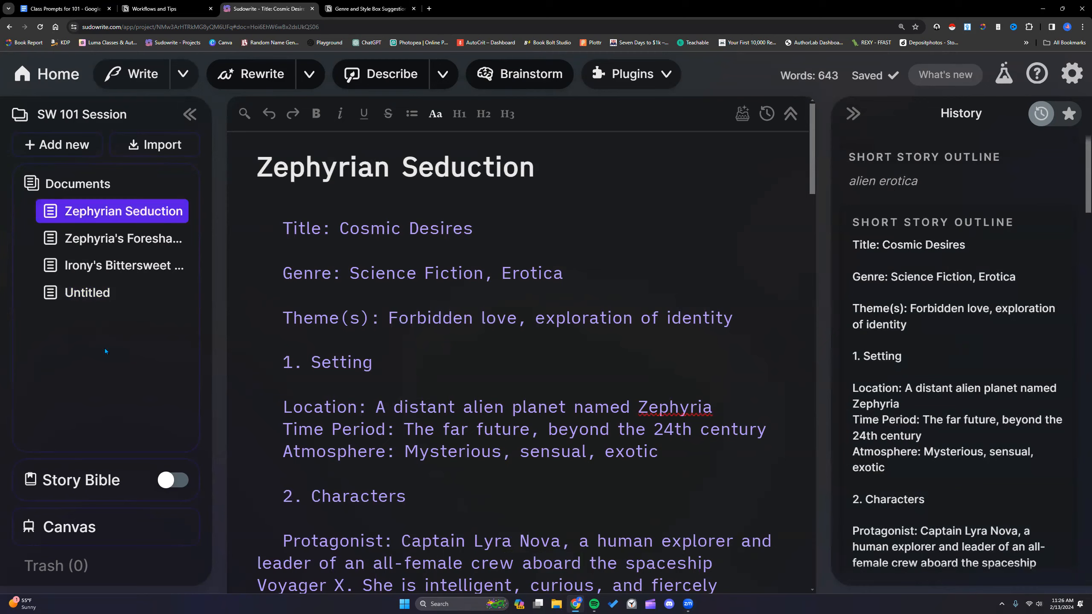
left_click_drag(852, 247, 1007, 525)
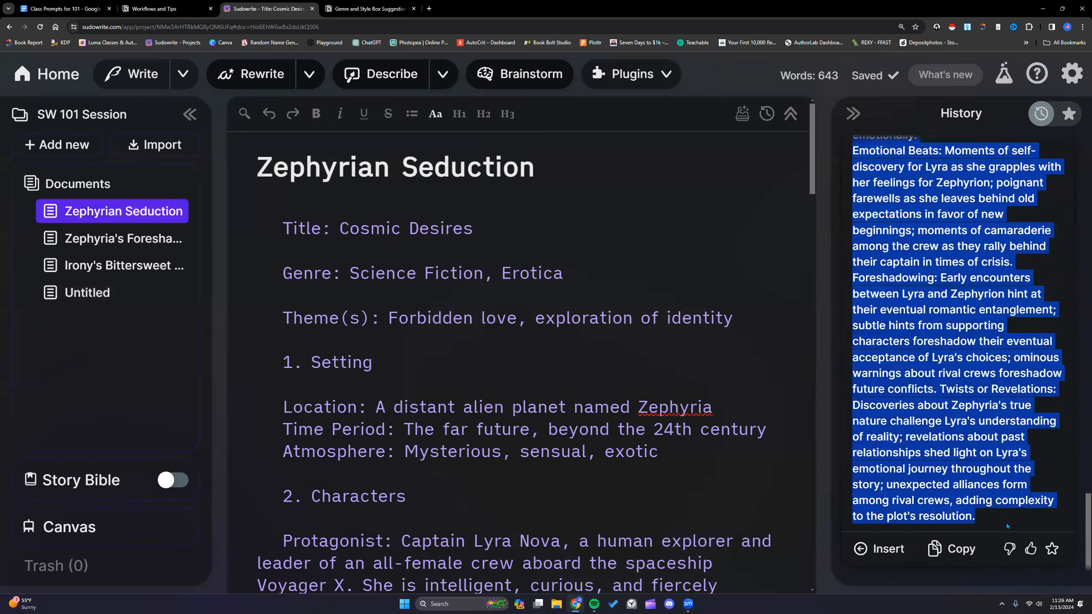
right_click(948, 443)
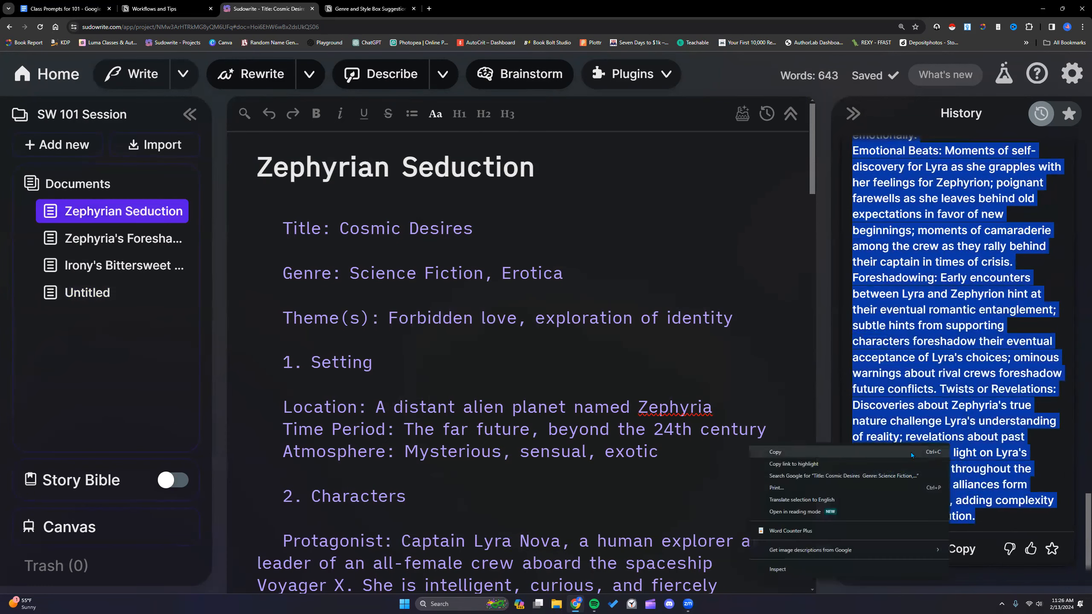
left_click(815, 527)
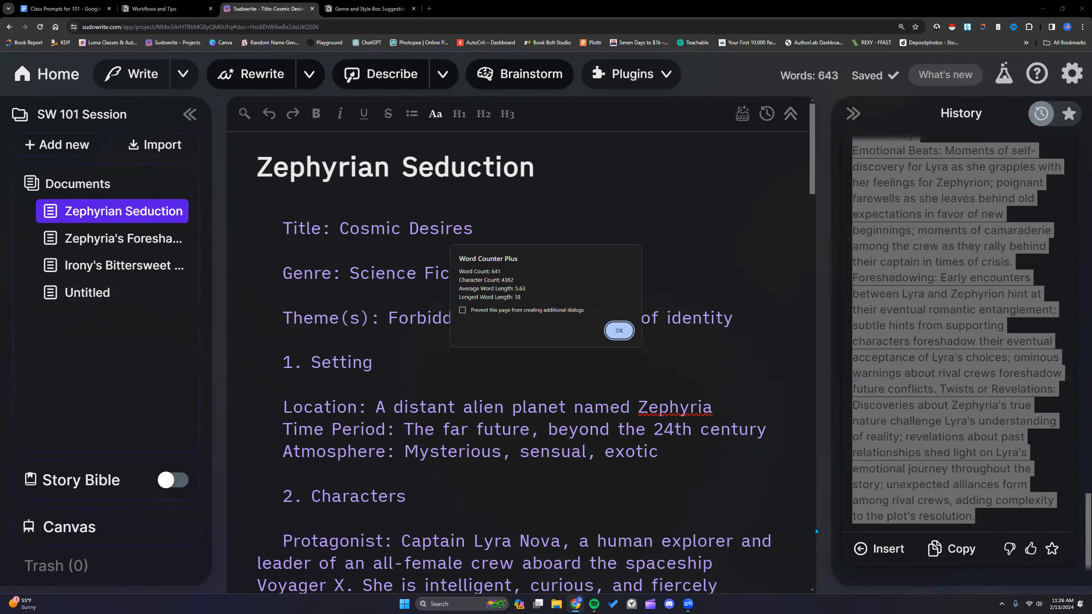
left_click(619, 331)
Return to the untitled document, trim the end of the first-draft prompt and generate the first draft from it
left_click(107, 296)
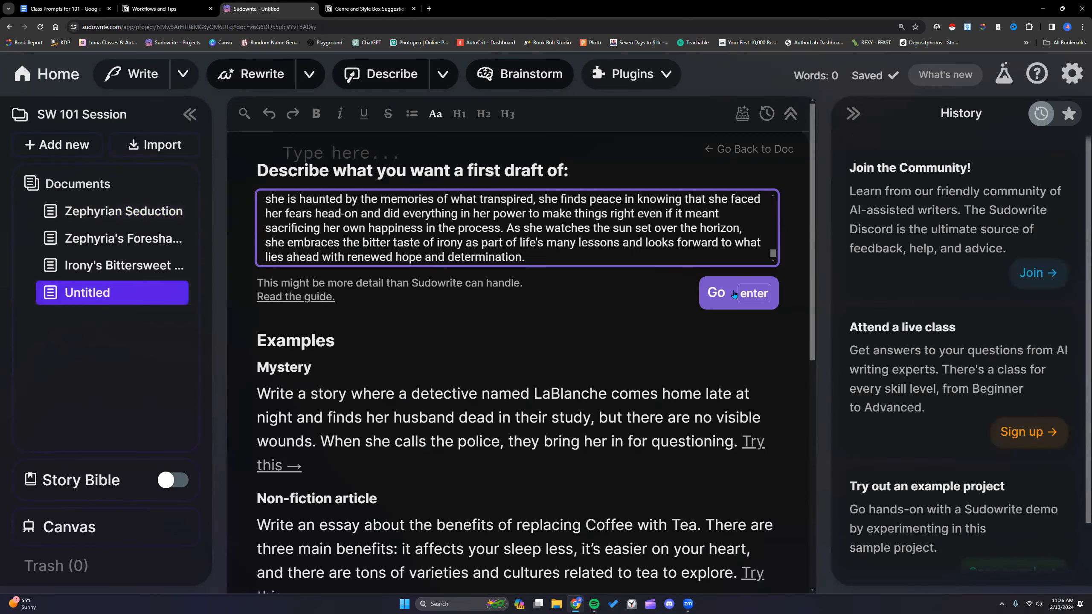
left_click(734, 293)
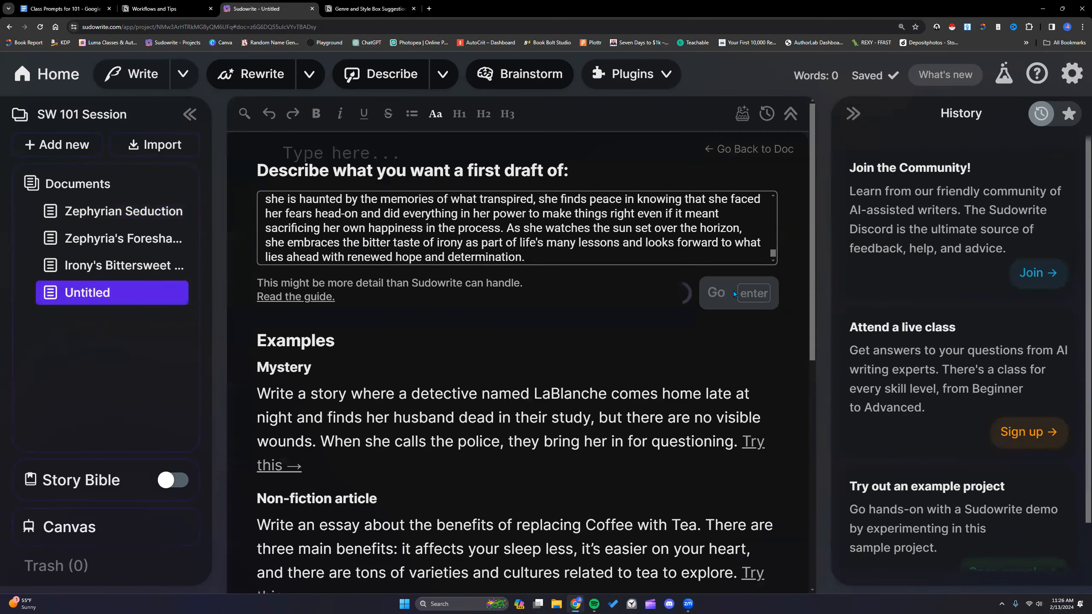
left_click_drag(531, 254, 458, 247)
key("BackSpace")
key("Return")
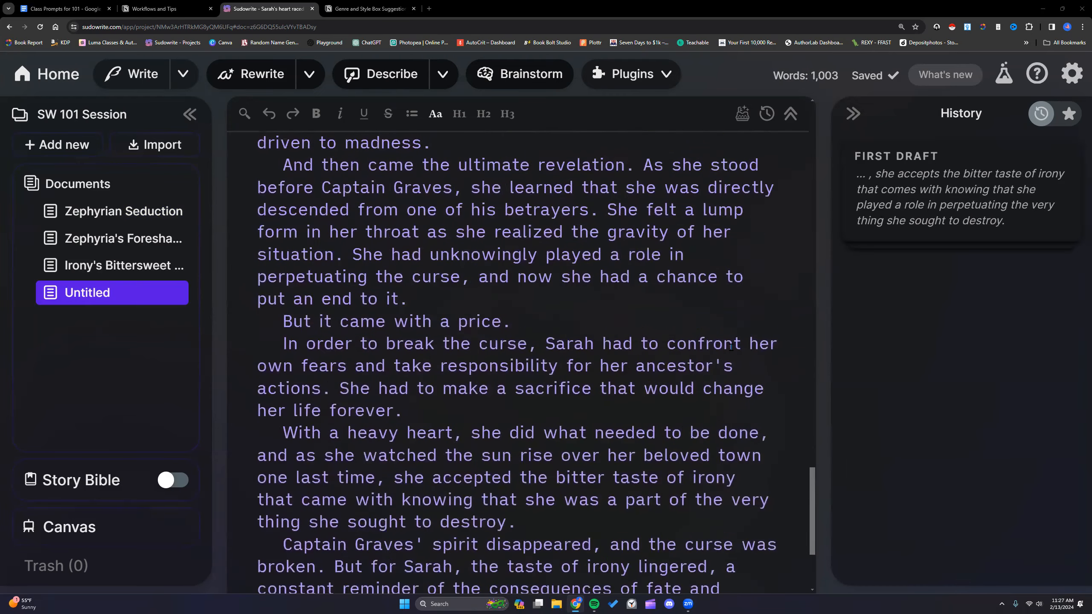
Review the generated draft from its beginning and highlight its title
scroll(728, 344, "up", 20)
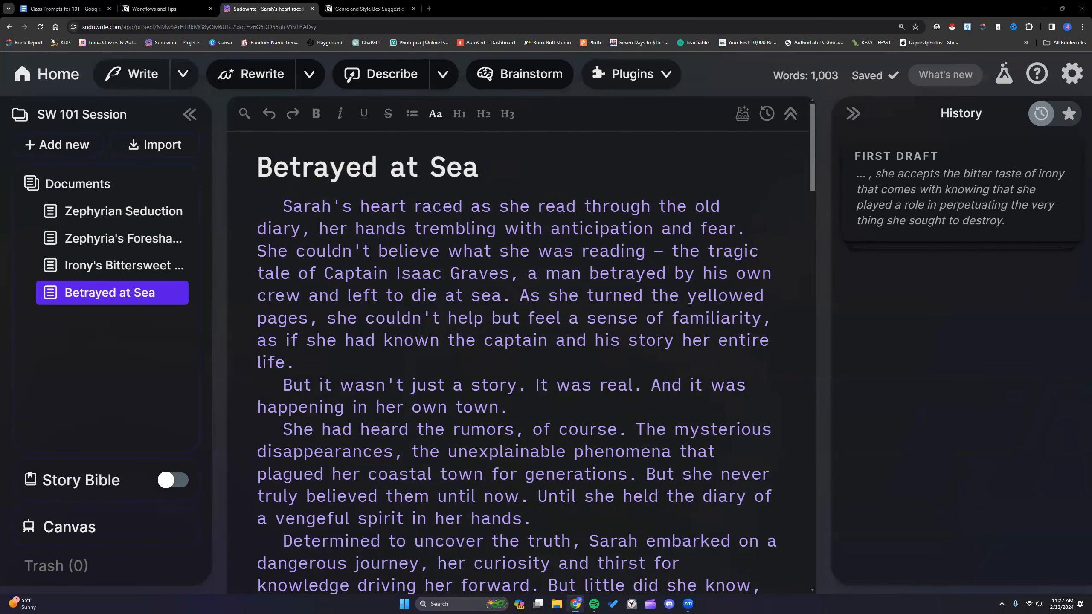
left_click_drag(258, 166, 507, 159)
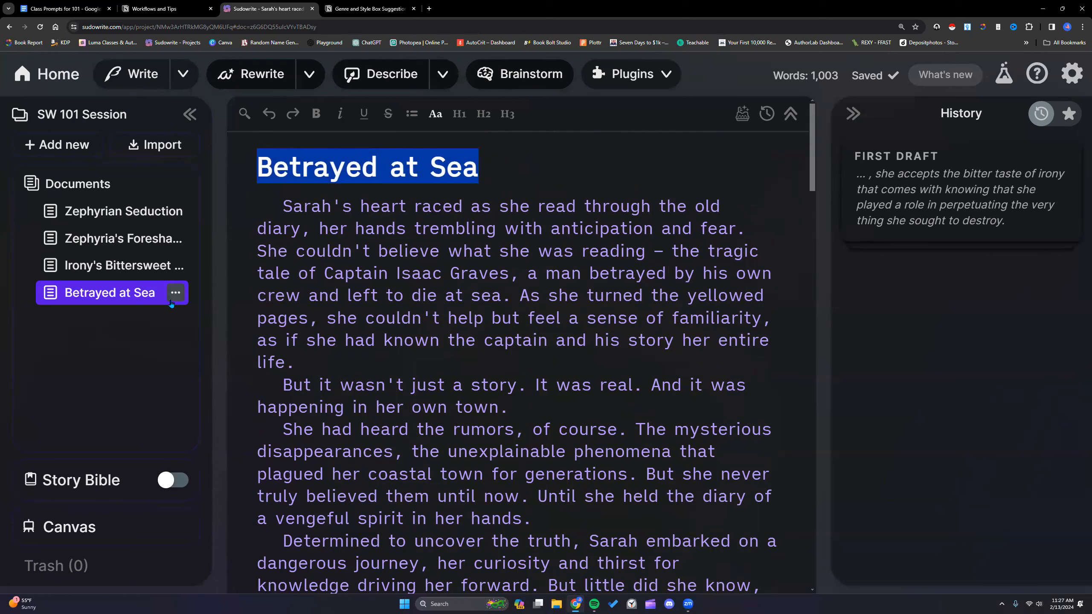
left_click(175, 293)
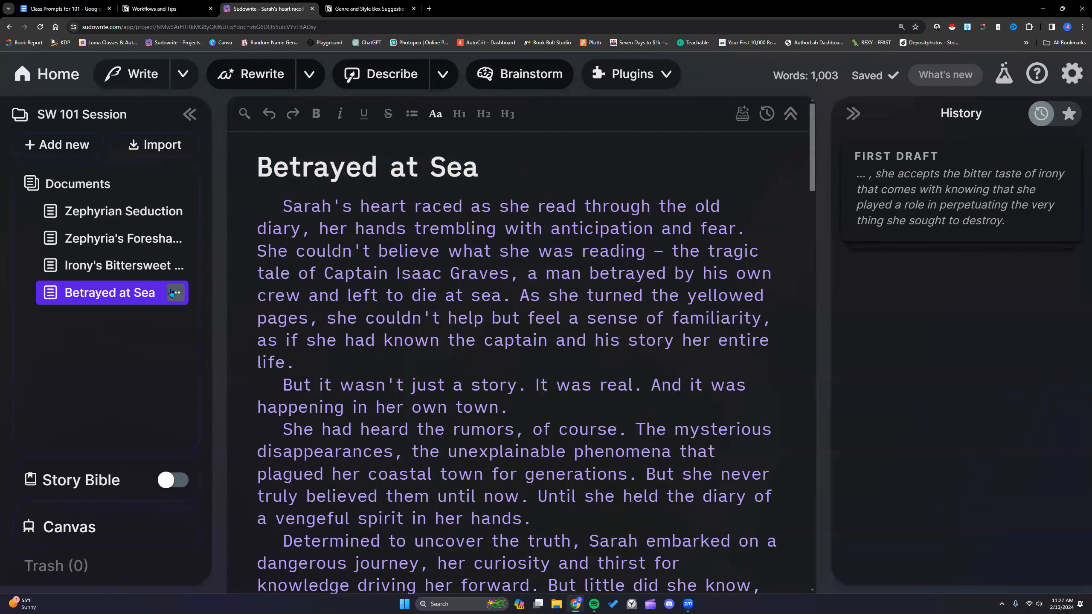
left_click(309, 360)
Generate Describe suggestions for the phrase "the old diary" in the draft's first sentence and show the available sense options
left_click_drag(658, 206, 302, 225)
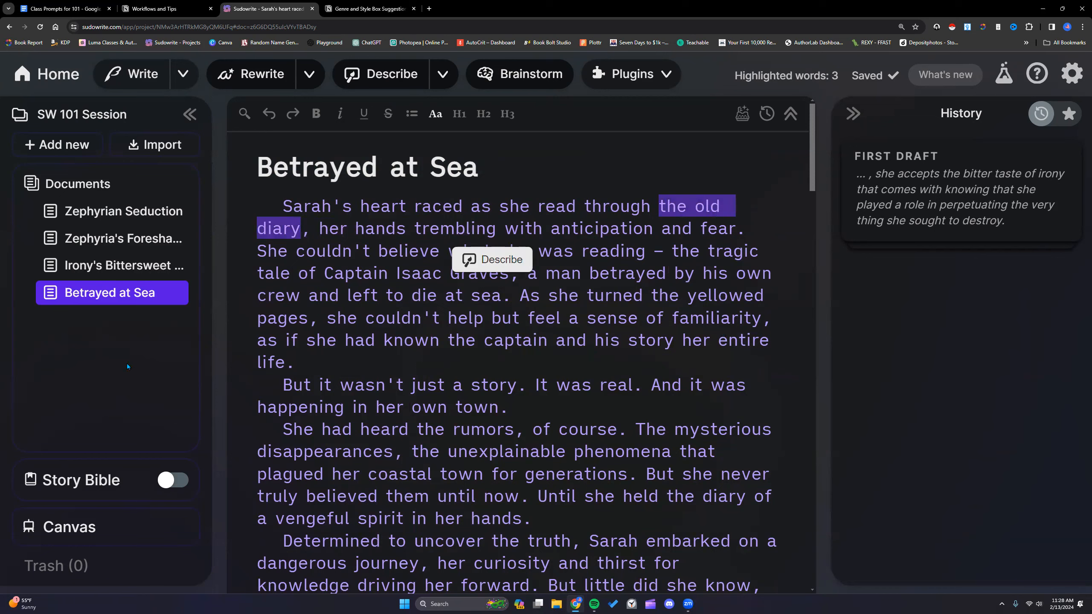
left_click(492, 260)
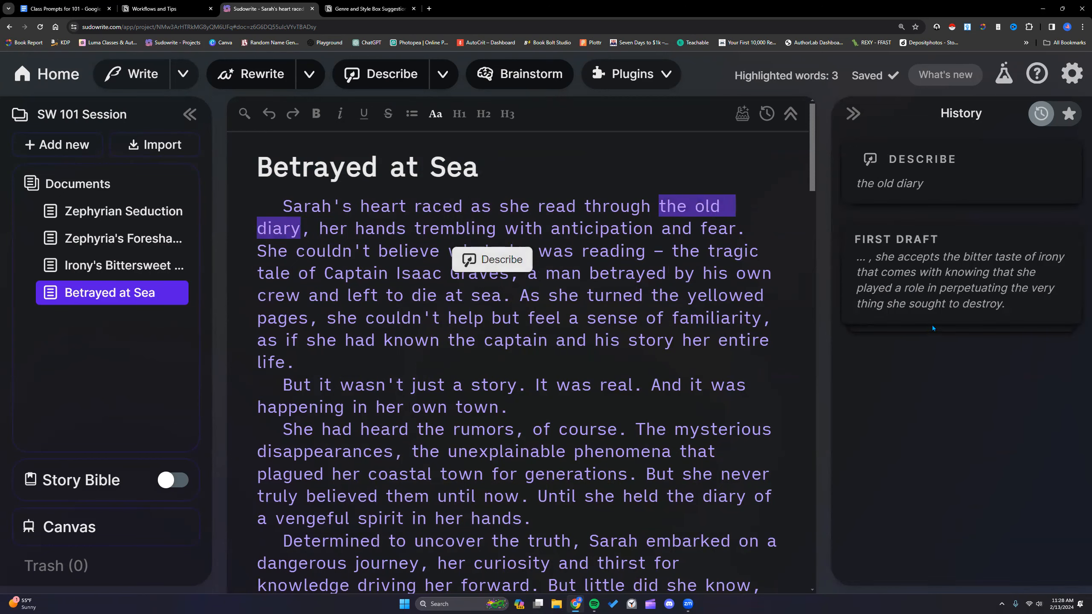
left_click(447, 73)
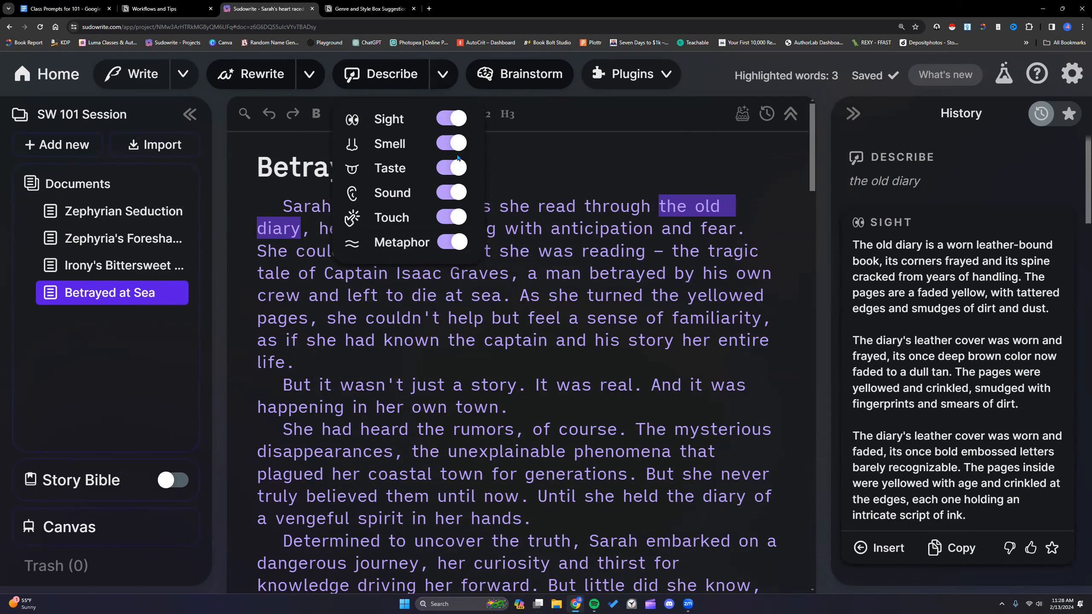
Close the sense options and review the Sight and Smell suggestions that Describe produced for "the old diary"
left_click(446, 80)
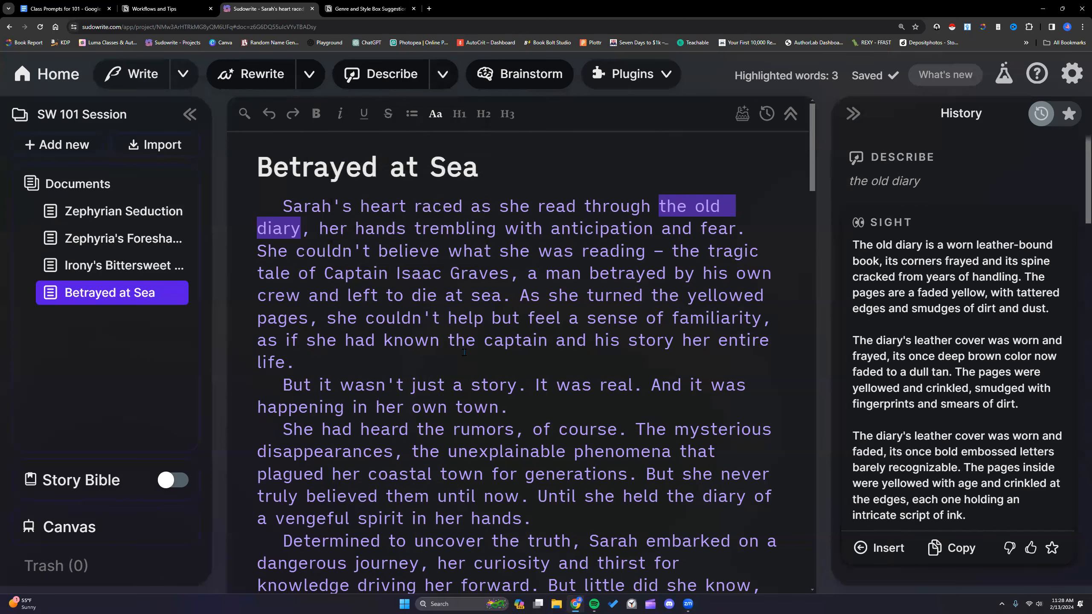
scroll(461, 348, "down", 1)
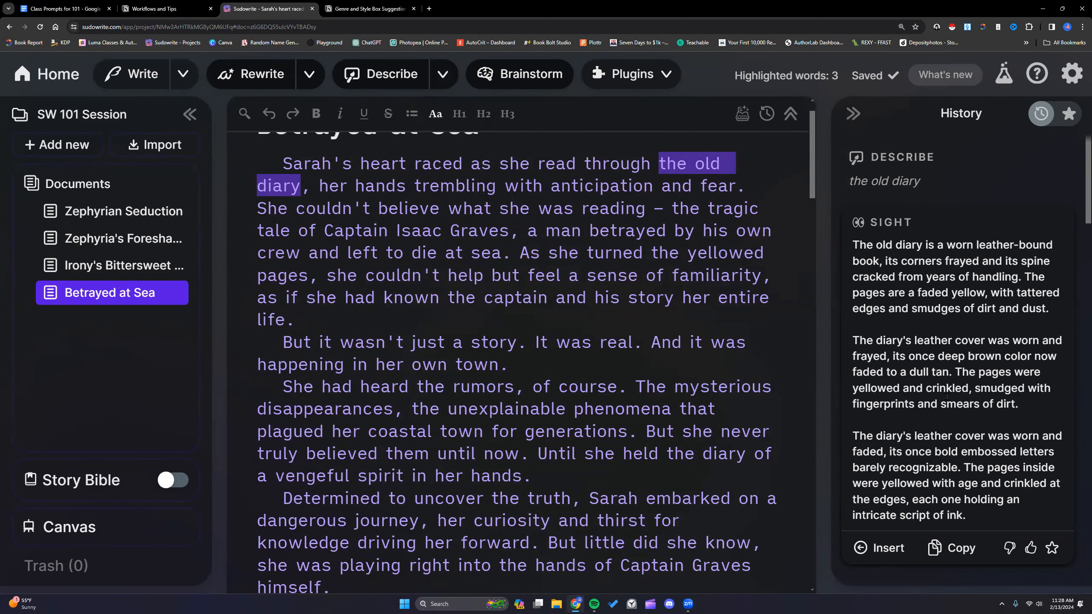
scroll(872, 213, "down", 1)
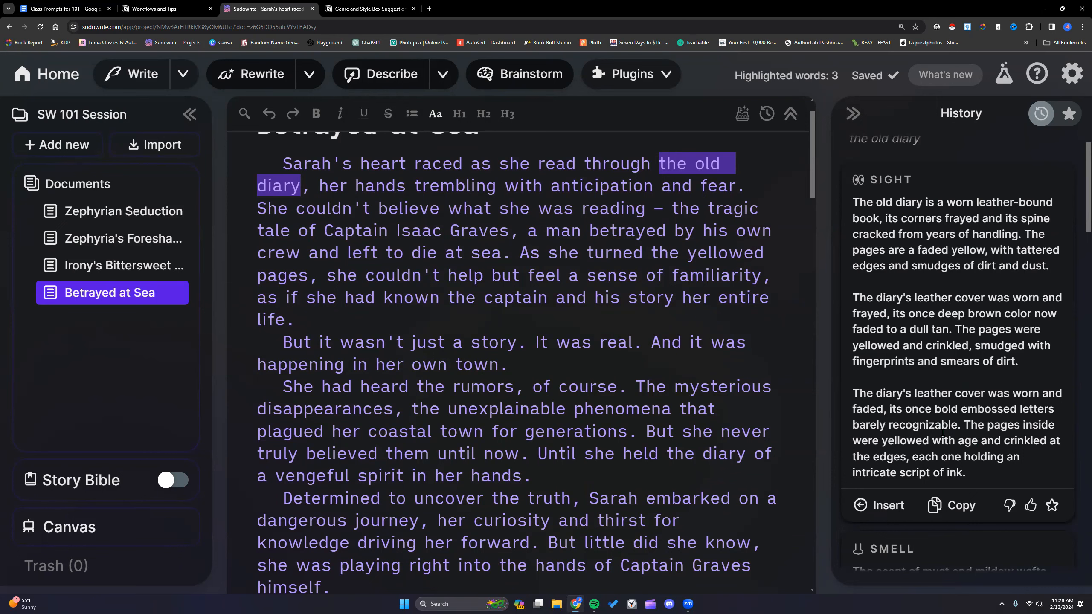
scroll(933, 421, "down", 8)
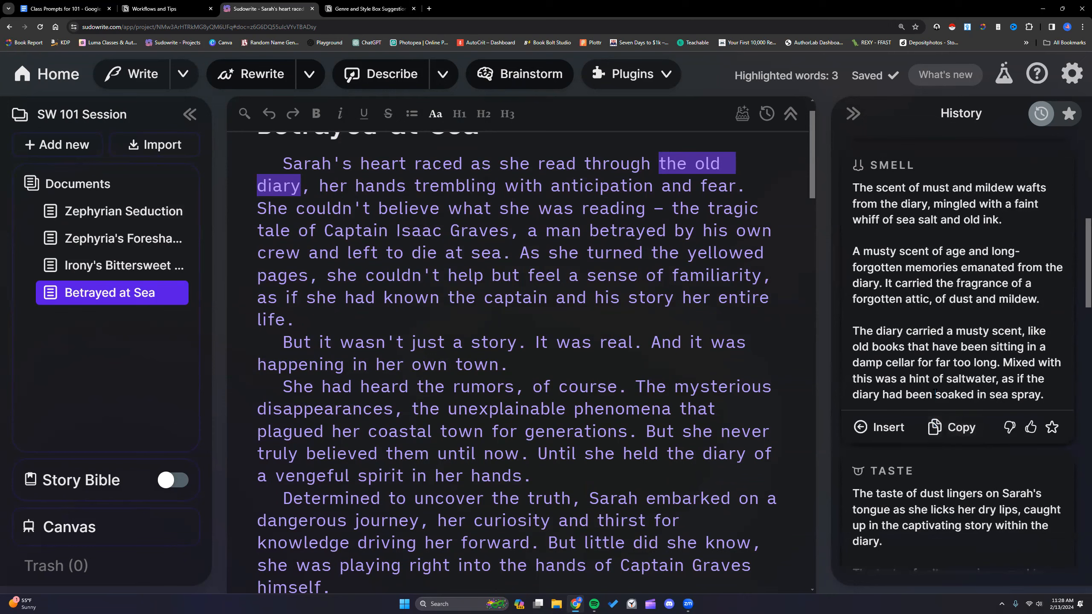
scroll(950, 354, "up", 8)
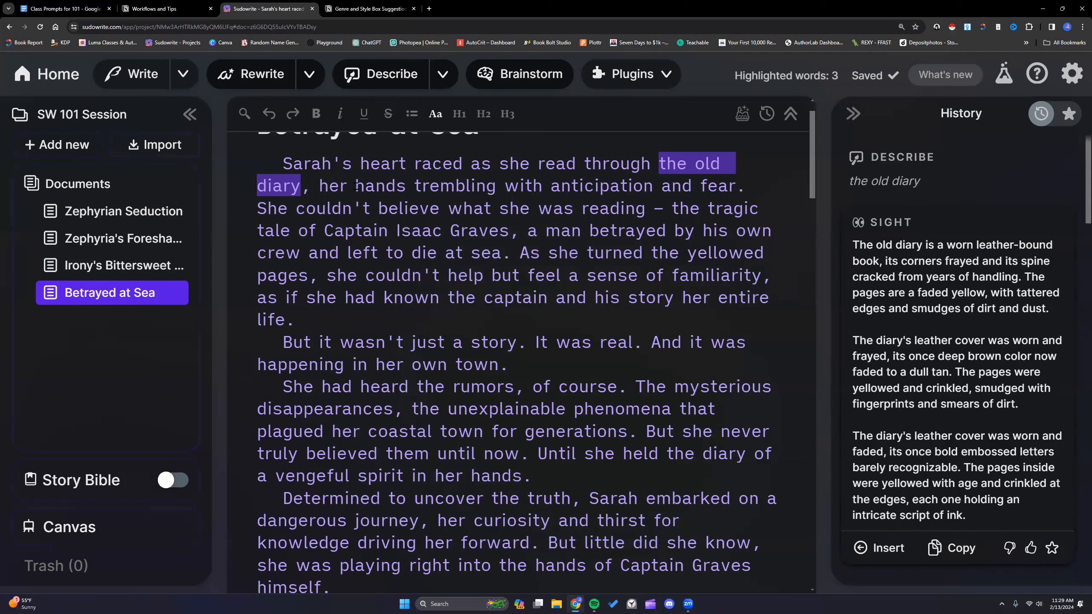
Deselect "the old diary" and look over the available Write modes, then close the list
left_click(320, 186)
scroll(557, 330, "down", 3)
scroll(558, 330, "up", 3)
left_click(182, 74)
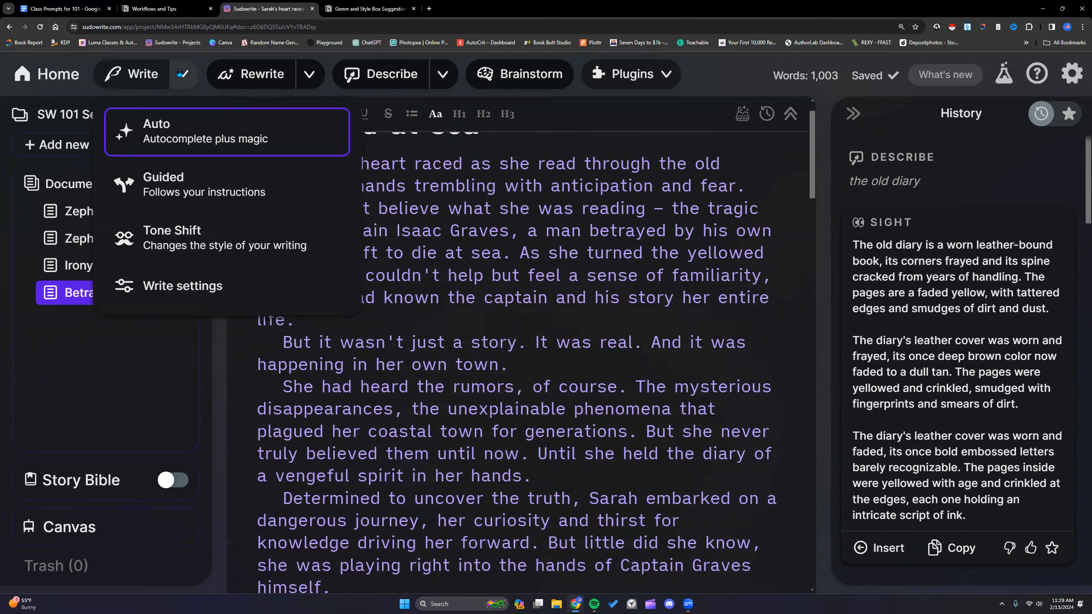
left_click(179, 72)
Delete the ending "but also a reminder of the fragility of life and the power of fate." from the draft's last sentence
scroll(465, 282, "up", 1)
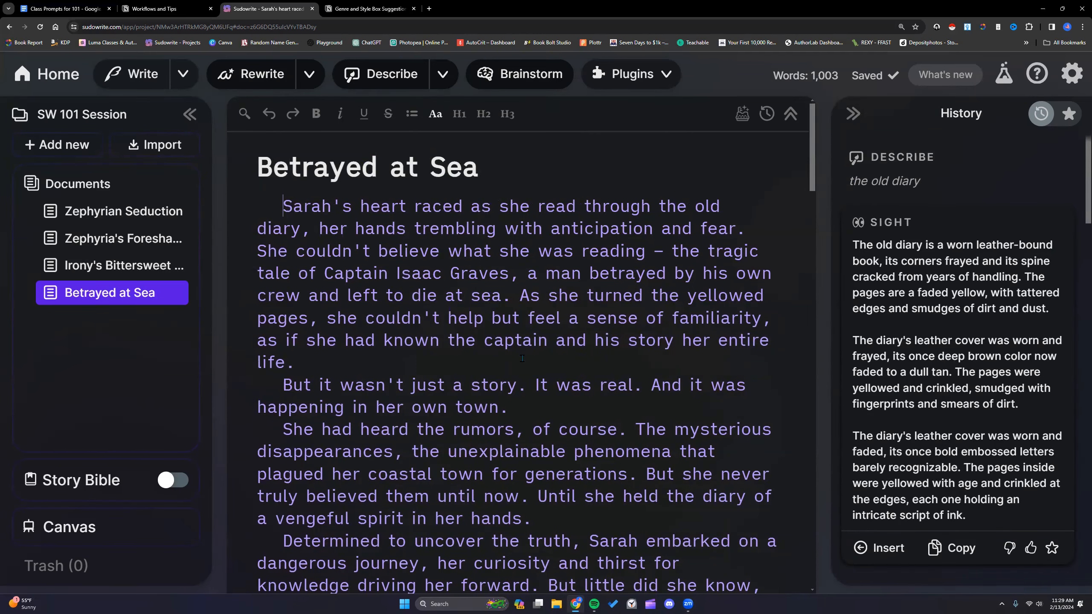
scroll(813, 183, "down", 1)
left_click_drag(813, 182, 825, 587)
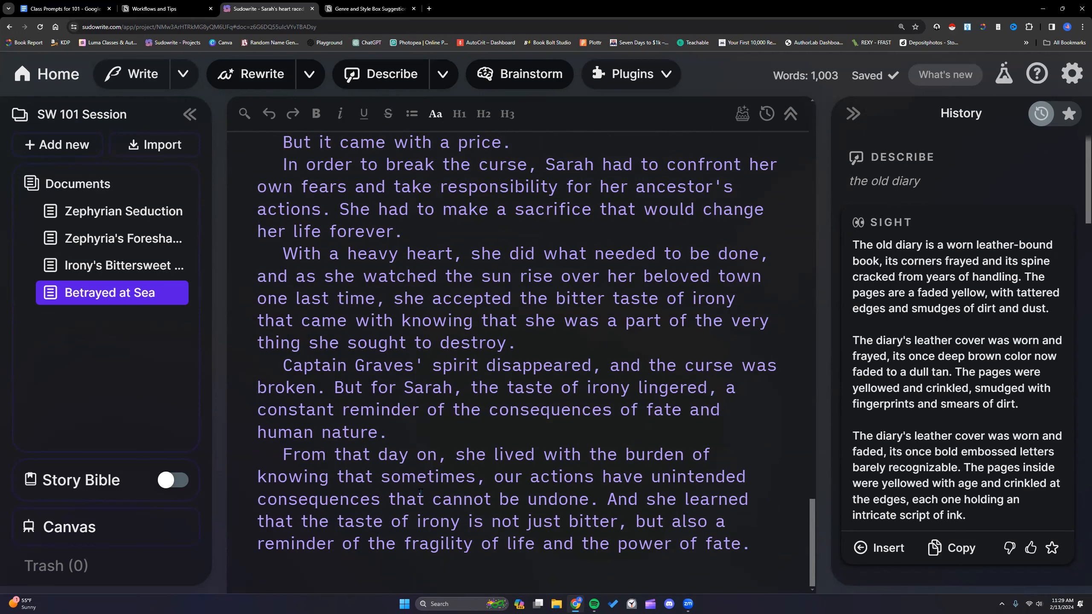
left_click_drag(637, 521, 770, 547)
key("BackSpace")
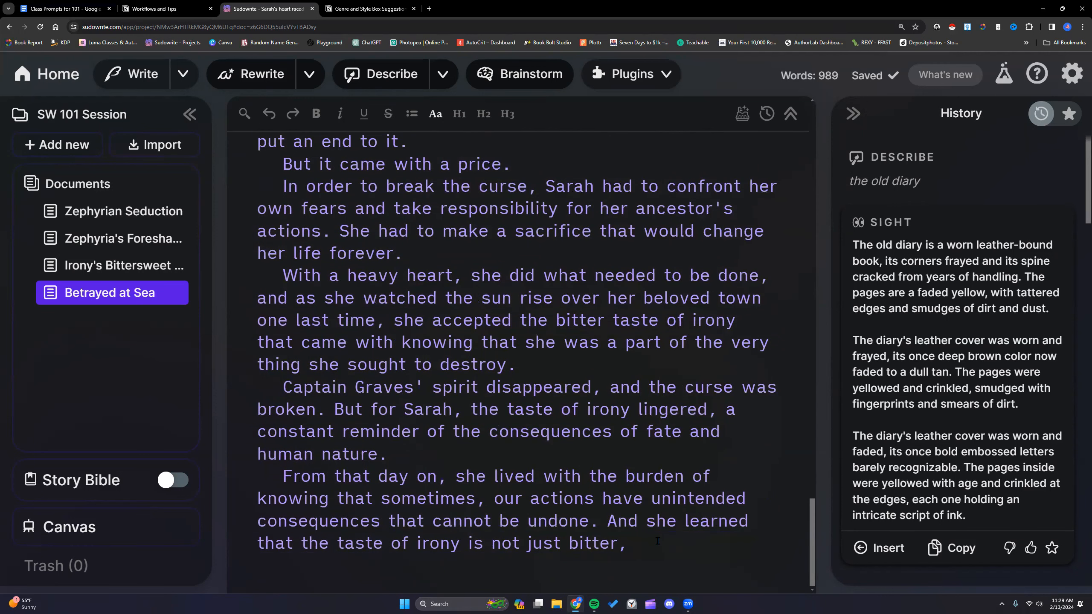
Open the Write settings, try Creativity at Least and Most, and return it to the middle level
left_click(181, 75)
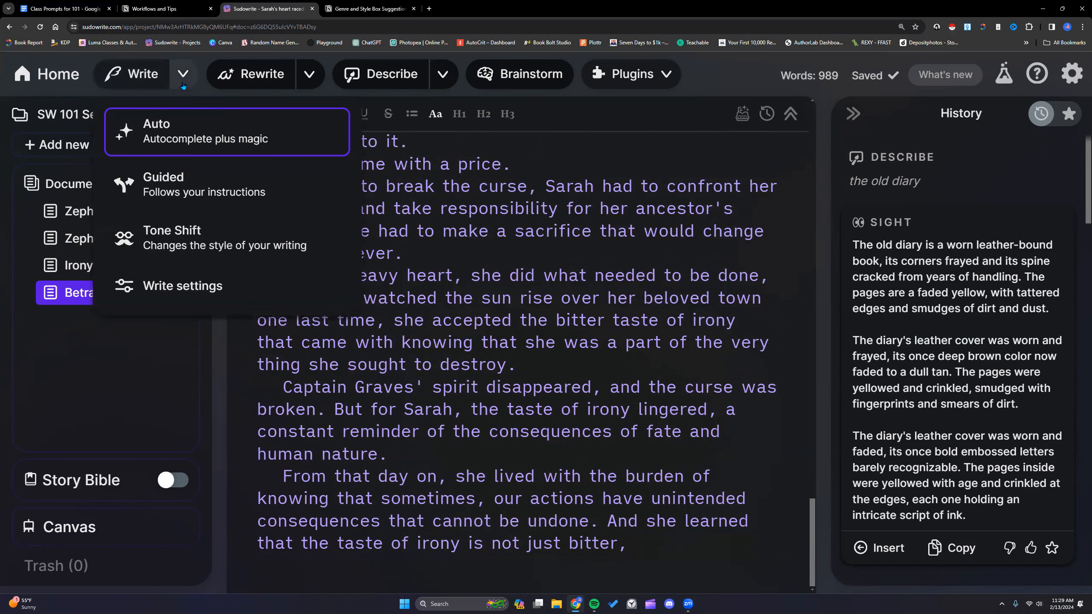
left_click(188, 284)
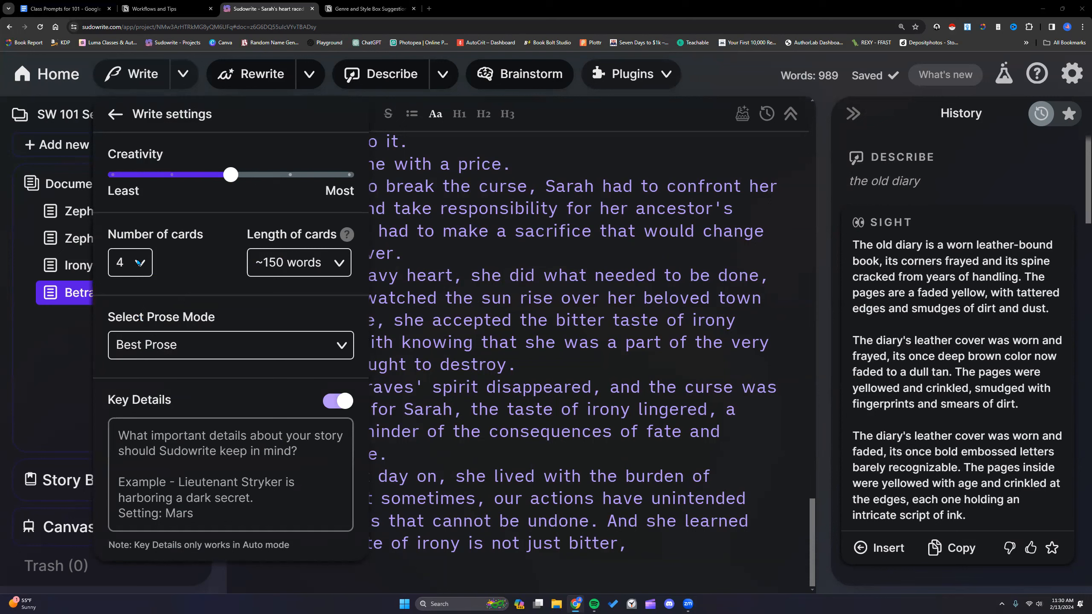
left_click(120, 174)
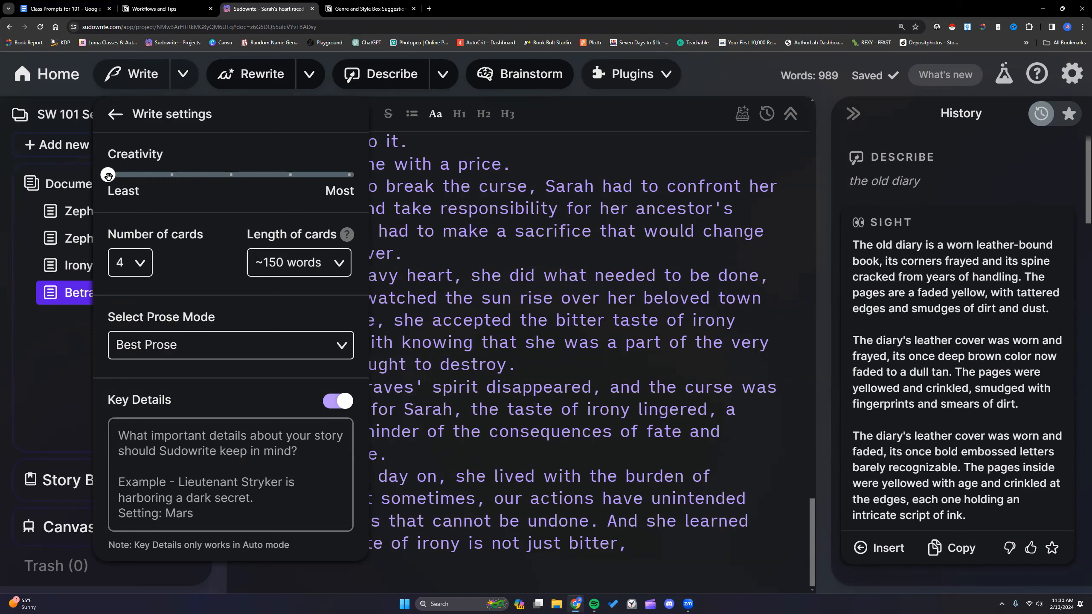
left_click_drag(121, 181, 339, 178)
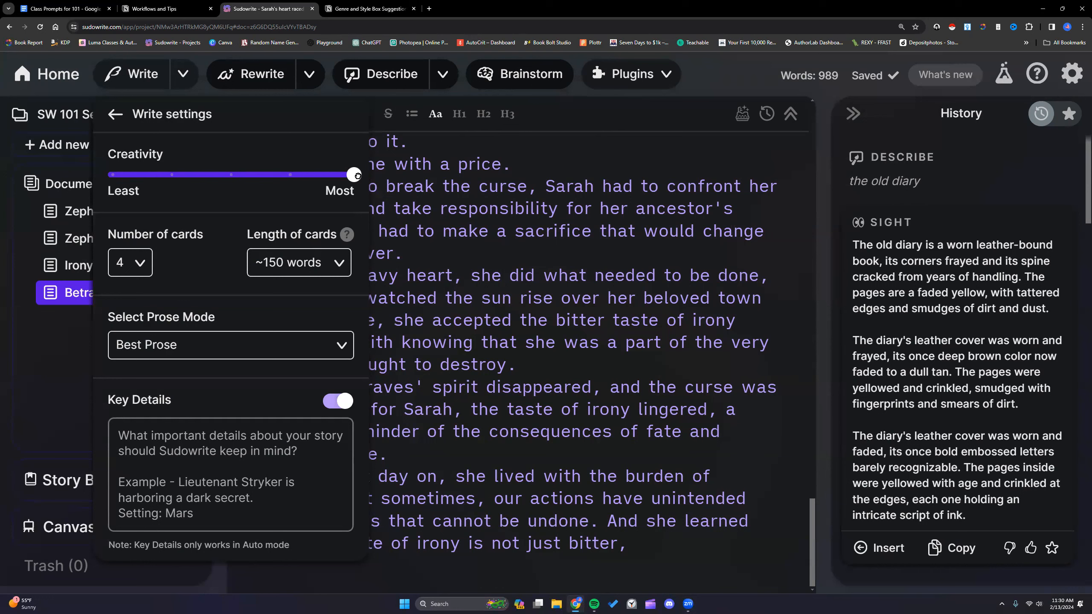
left_click_drag(351, 175, 294, 174)
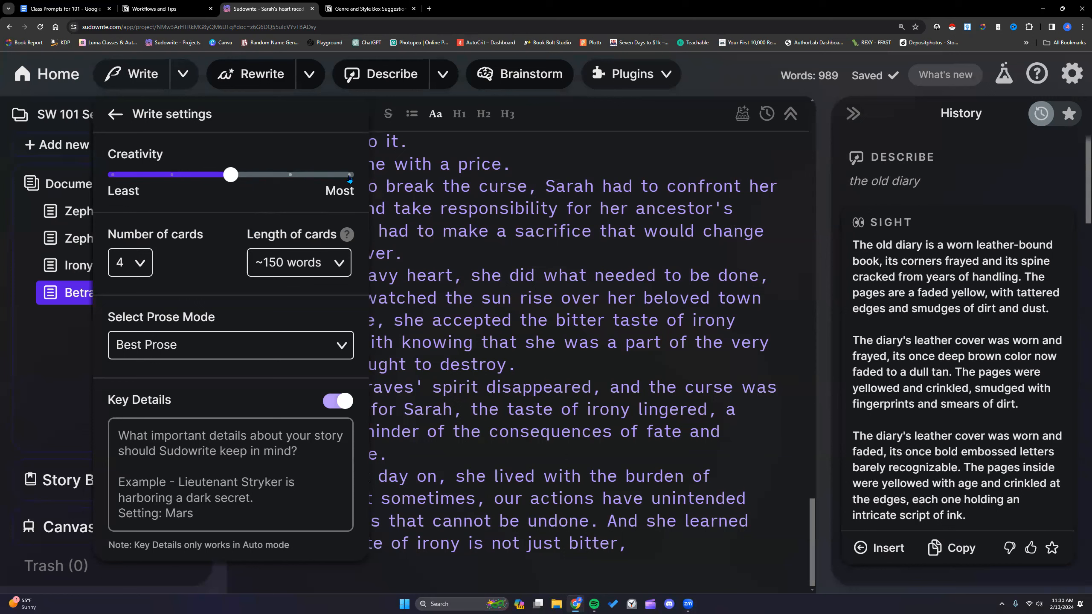
Set the number of cards to 2, keep the card length at ~150 words, and leave the Write settings with Key Details empty
left_click(143, 263)
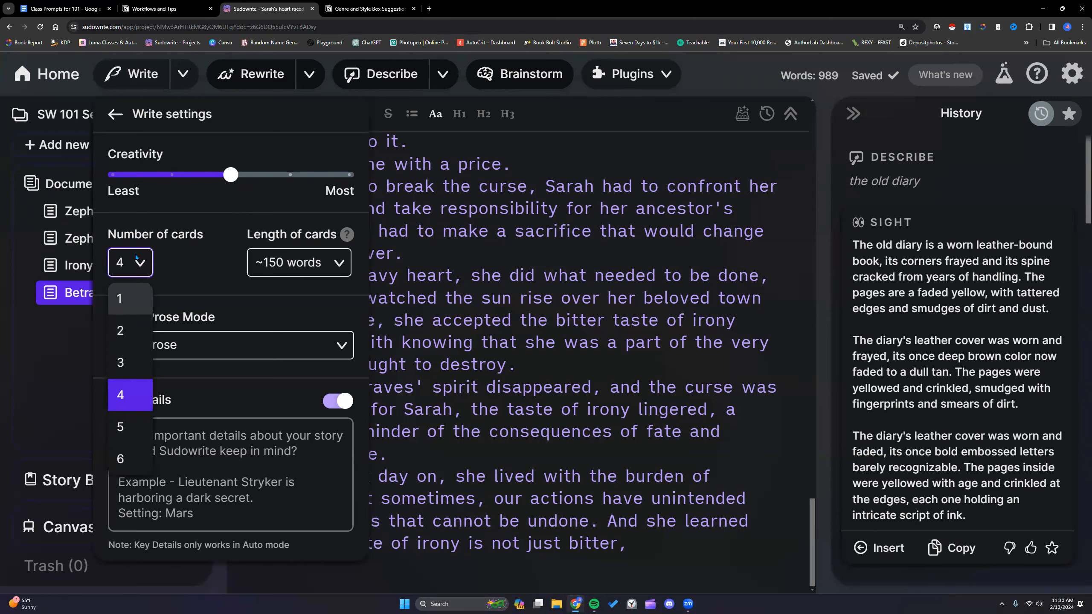
left_click(129, 329)
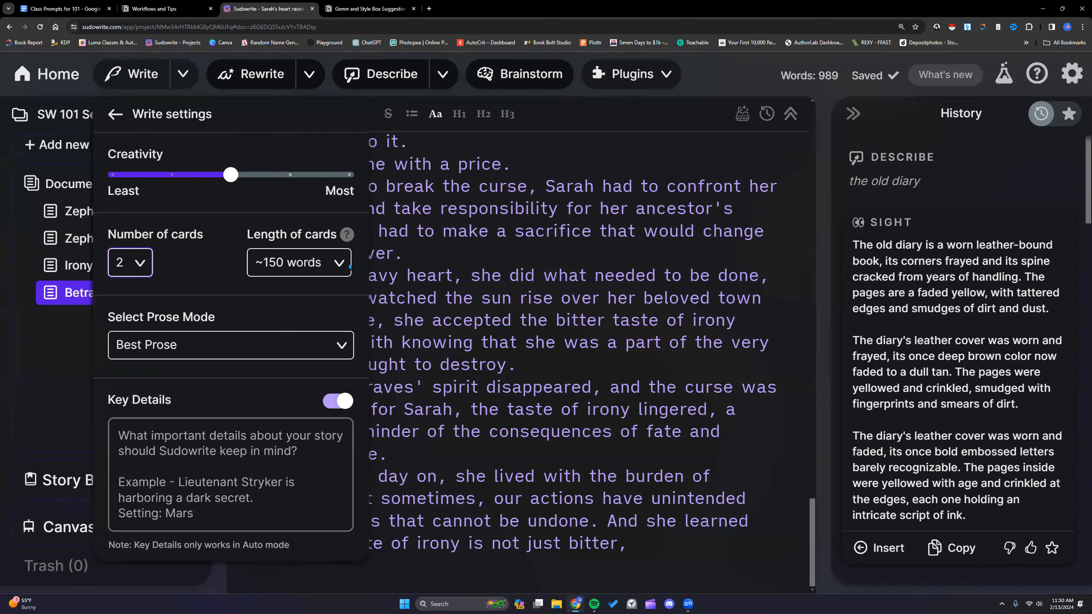
left_click(335, 263)
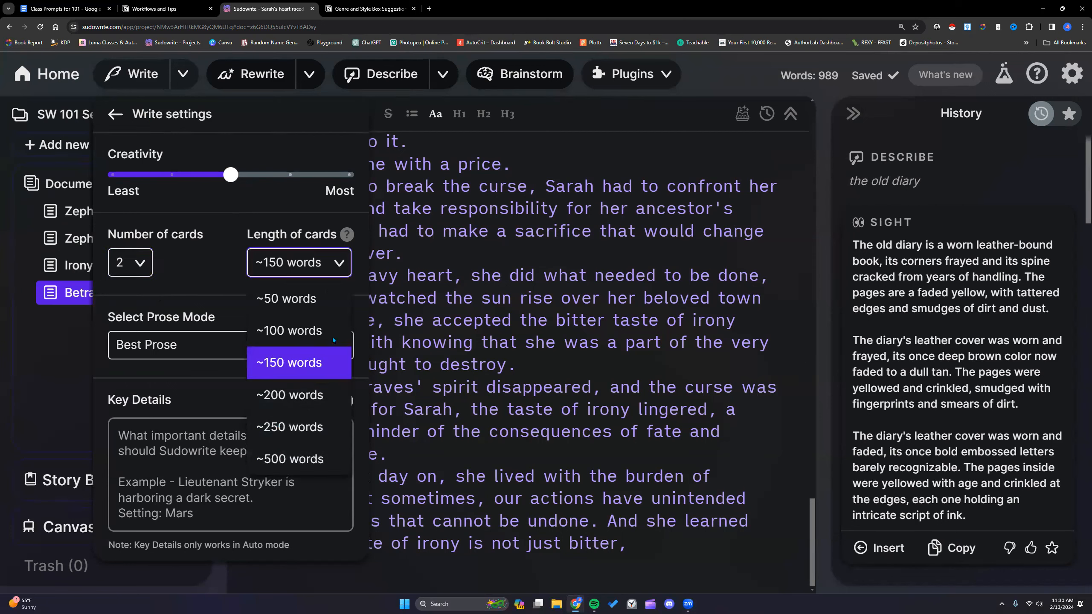
left_click(339, 263)
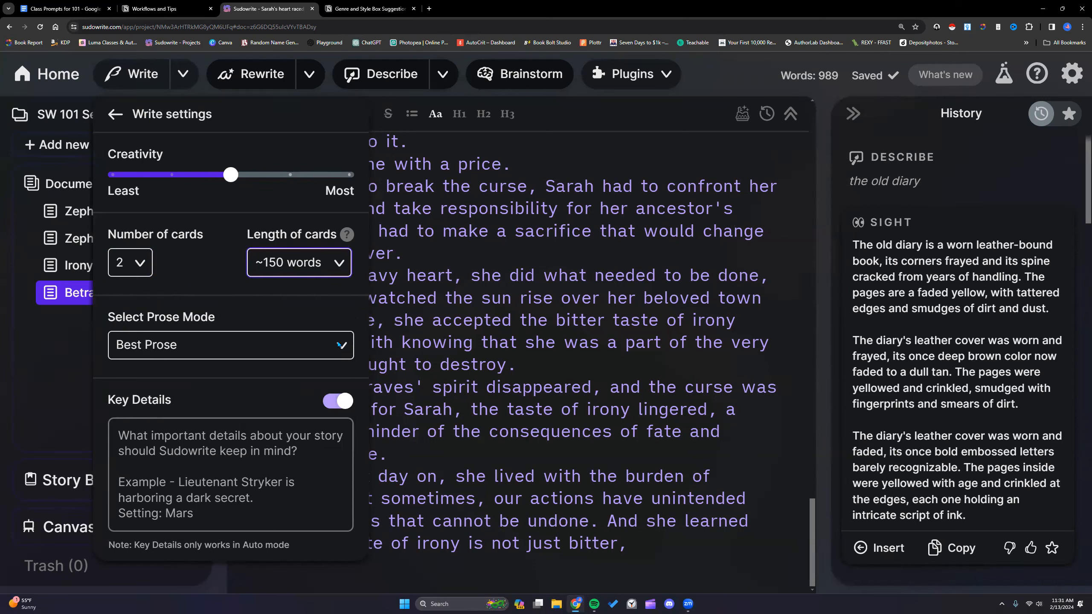
left_click(164, 437)
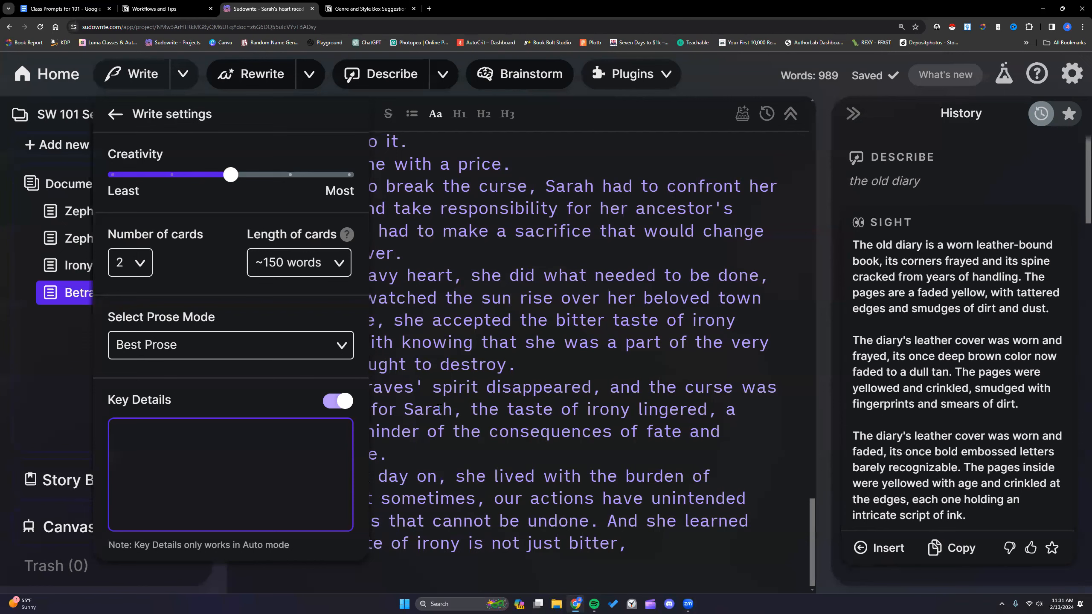
left_click(114, 113)
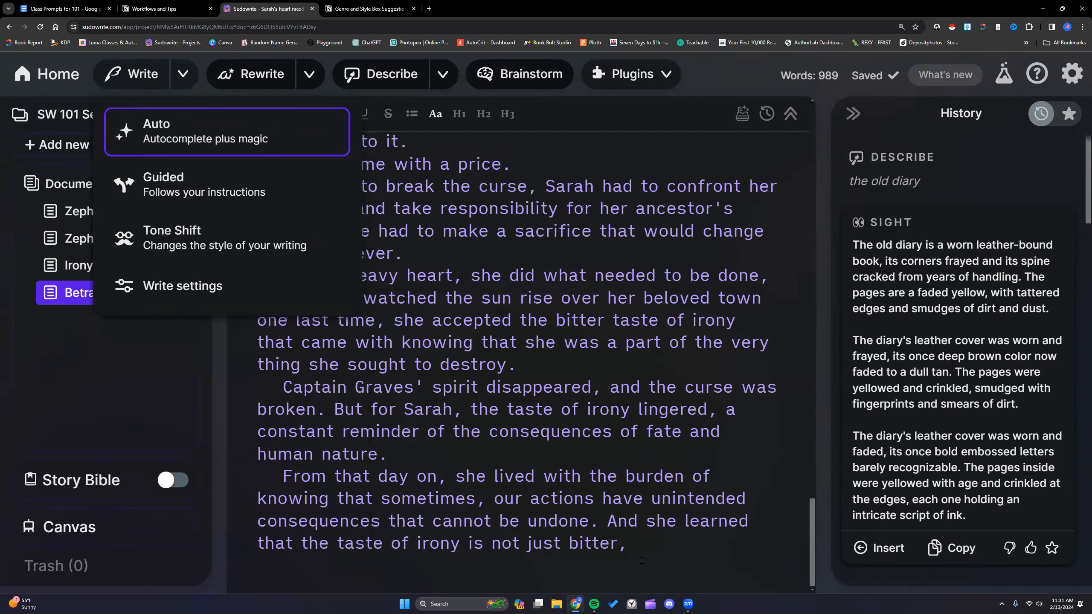
Generate continuations of the unfinished last sentence with Write in Auto mode
left_click(639, 544)
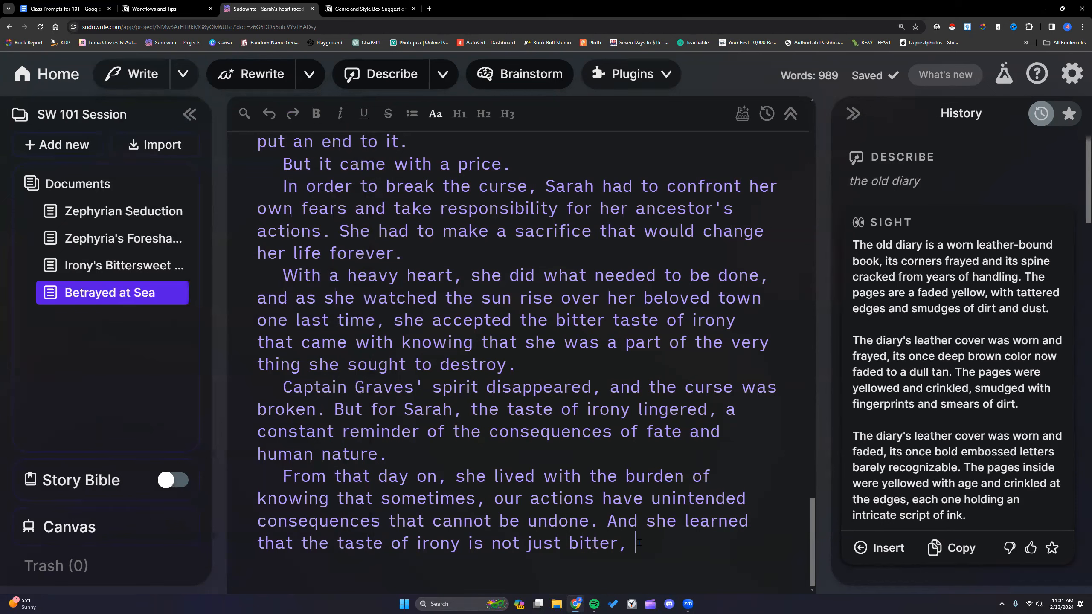
left_click(183, 74)
left_click(147, 74)
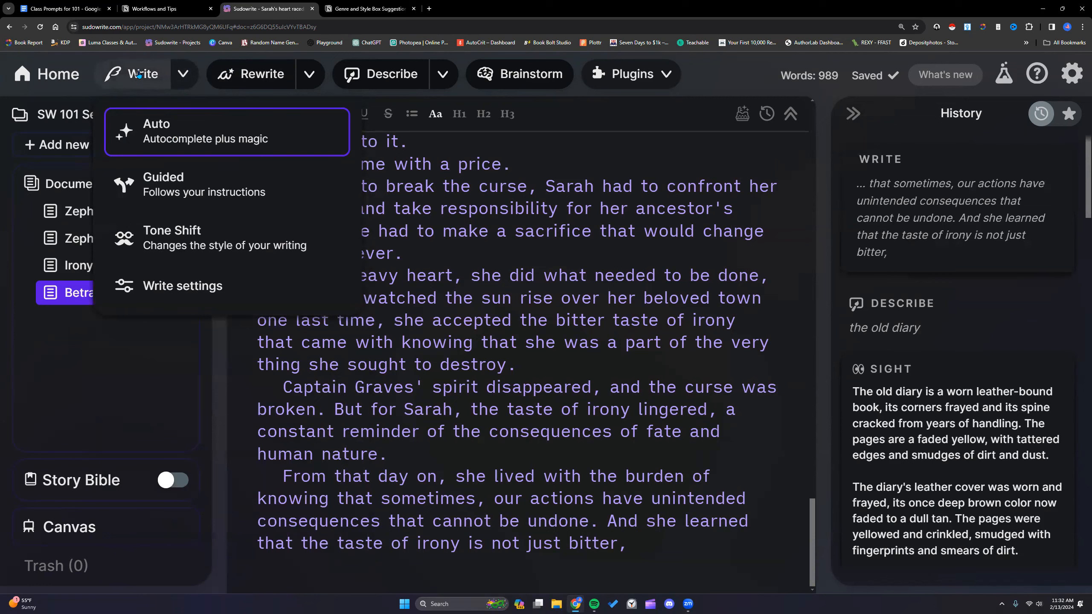
left_click(537, 185)
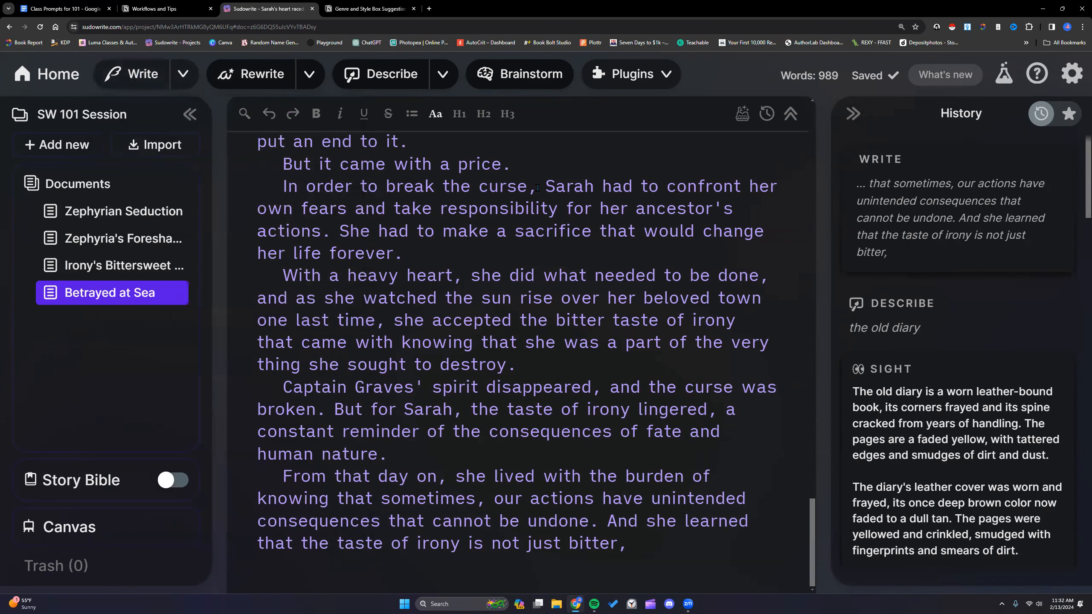
Switch Write to Guided mode and close its instruction prompt without entering anything
left_click(183, 74)
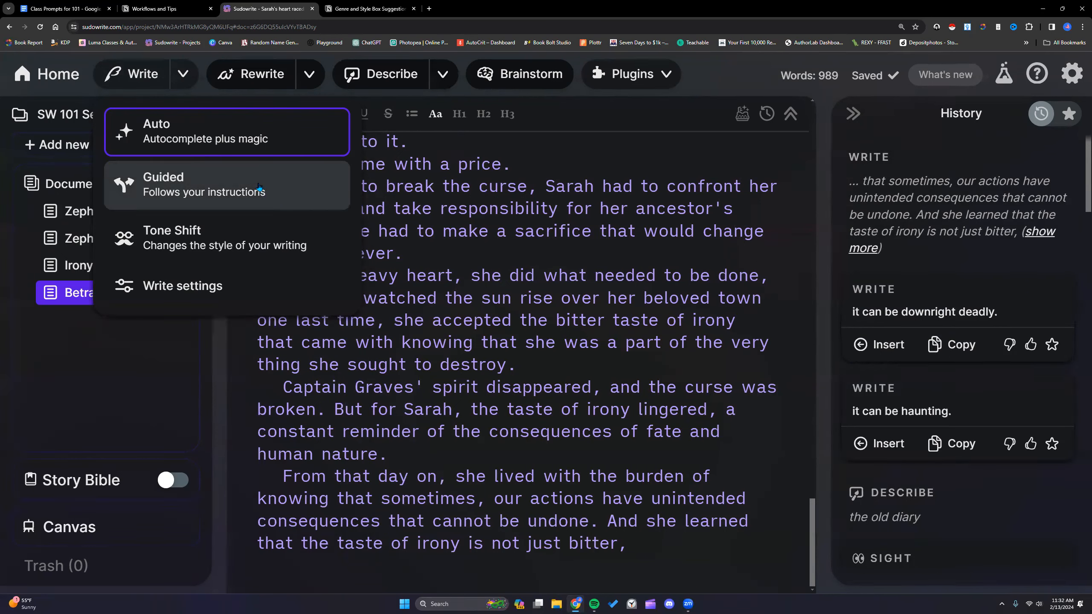
left_click(192, 178)
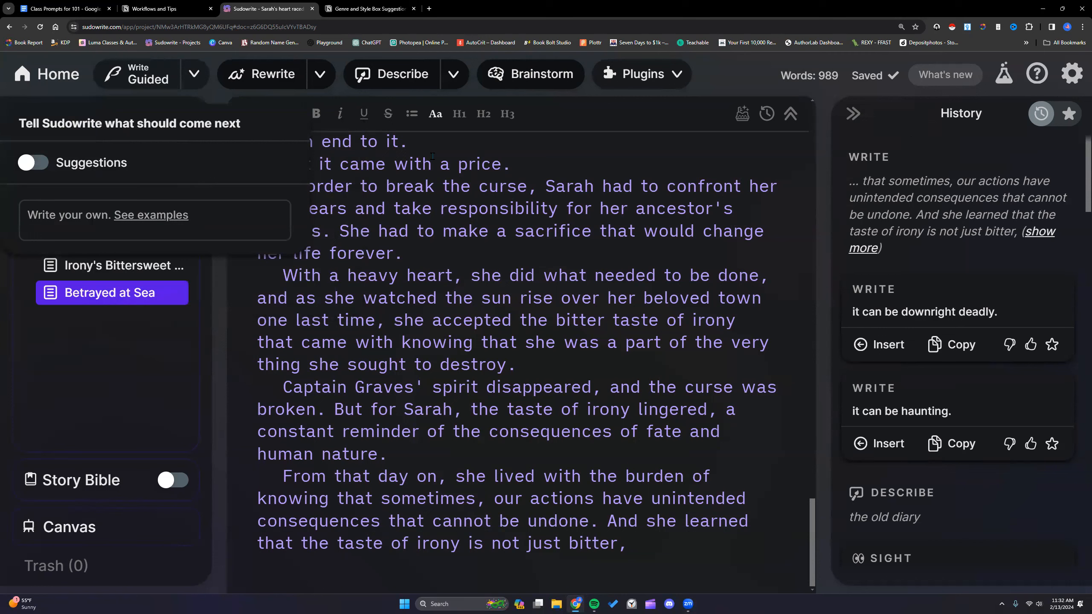
left_click(193, 74)
Place the cursor at the end of the draft and insert the Write suggestion "it can be downright deadly."
left_click_drag(636, 544, 441, 312)
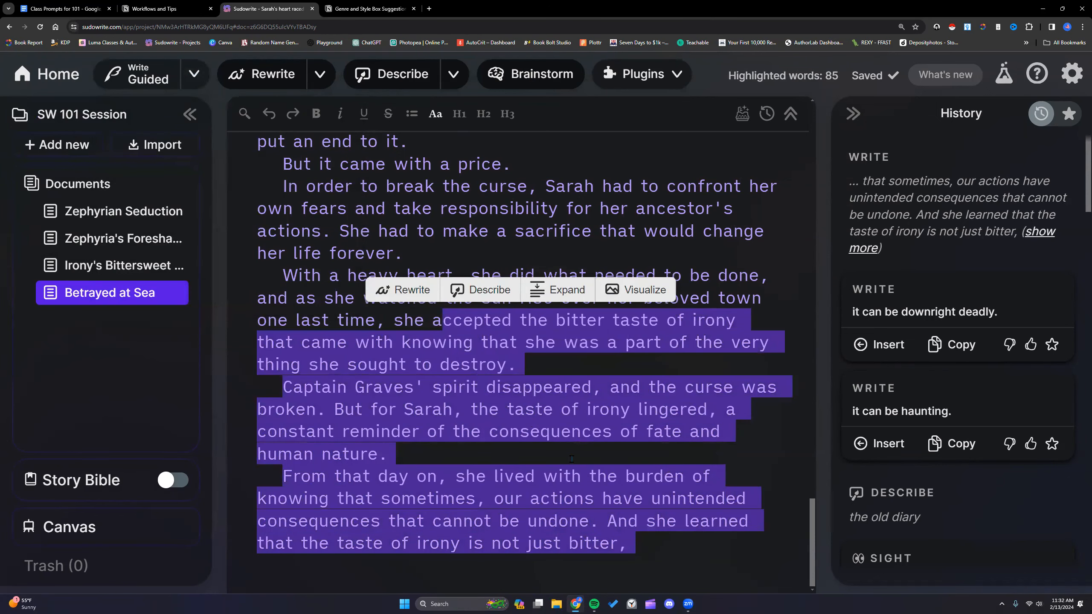
left_click(571, 459)
left_click(643, 543)
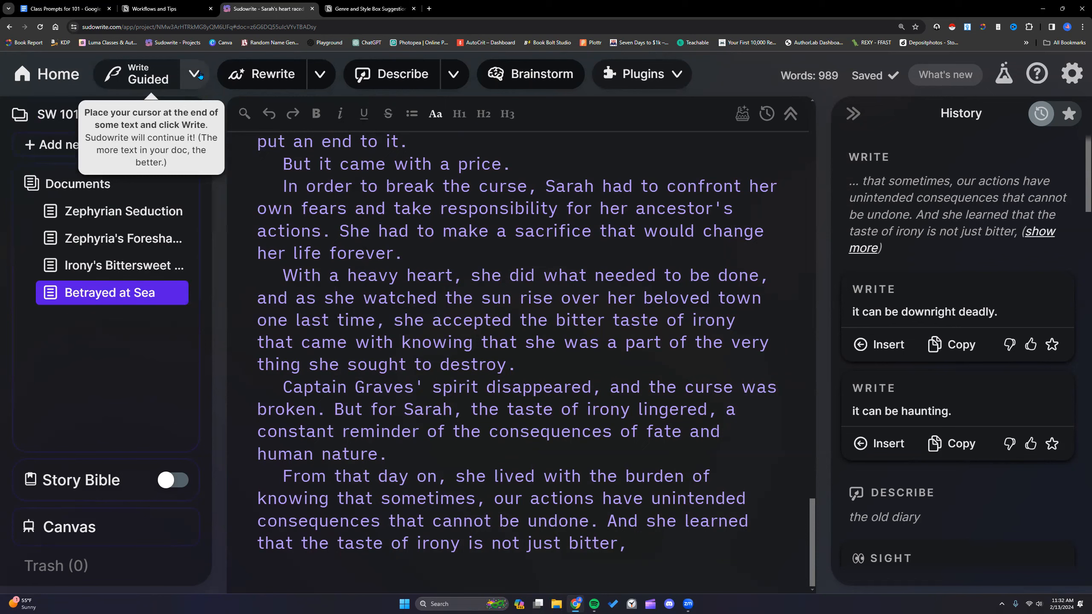
scroll(918, 405, "down", 2)
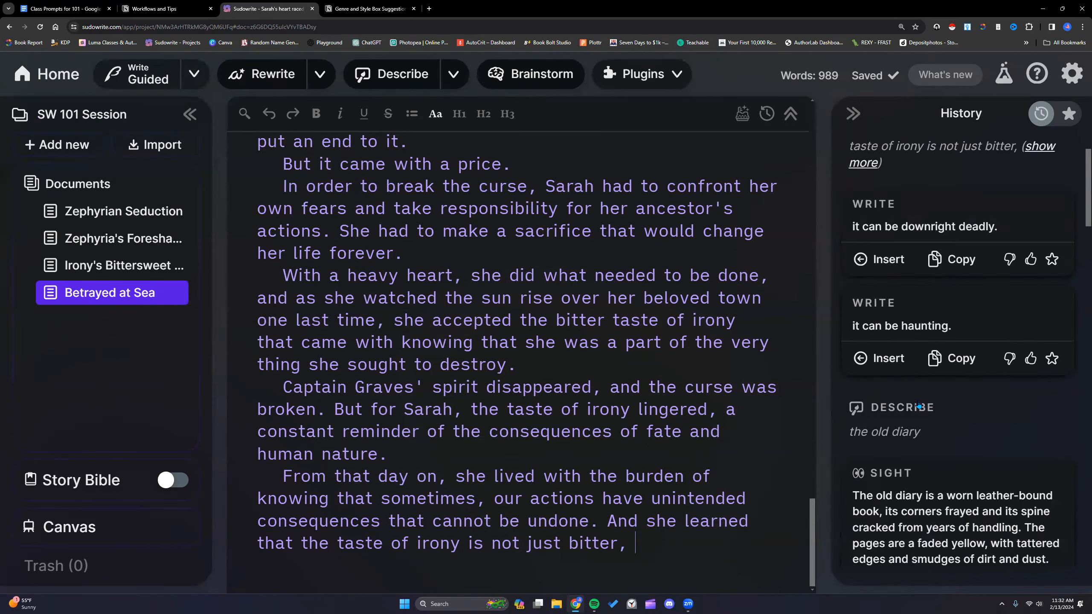
scroll(918, 404, "down", 1)
scroll(917, 401, "up", 2)
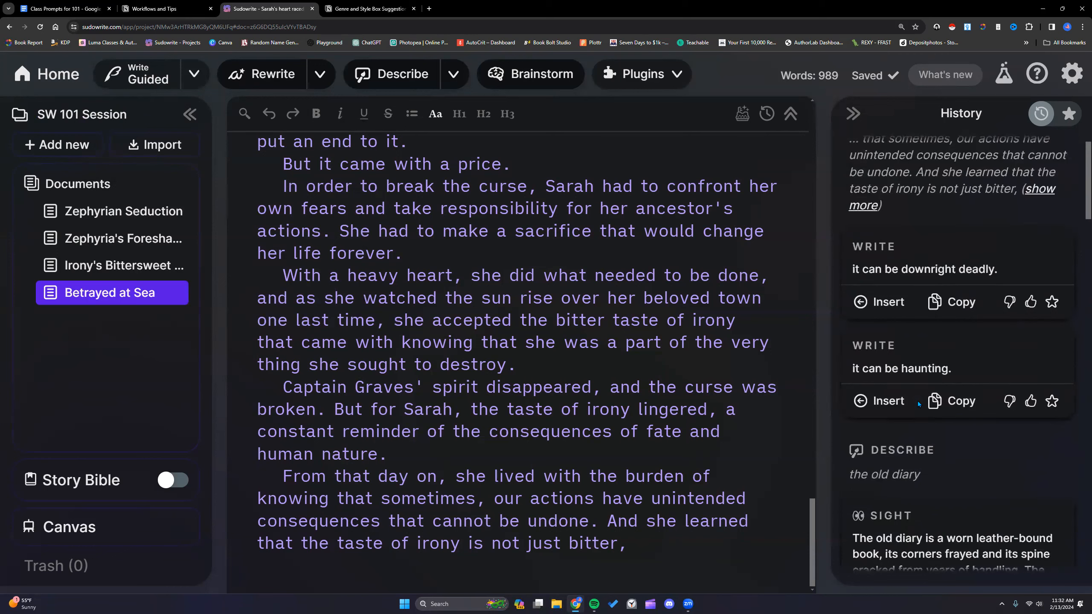
scroll(917, 401, "up", 1)
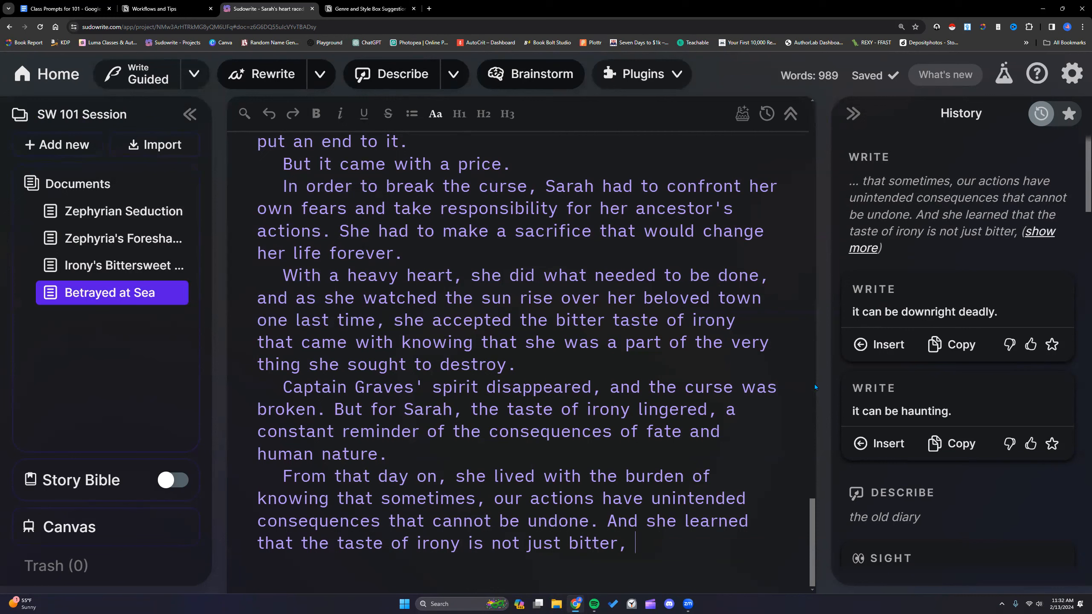
left_click(883, 345)
Return to the beginning of the Betrayed at Sea draft and show the help and support options
scroll(491, 463, "up", 10)
scroll(491, 464, "up", 10)
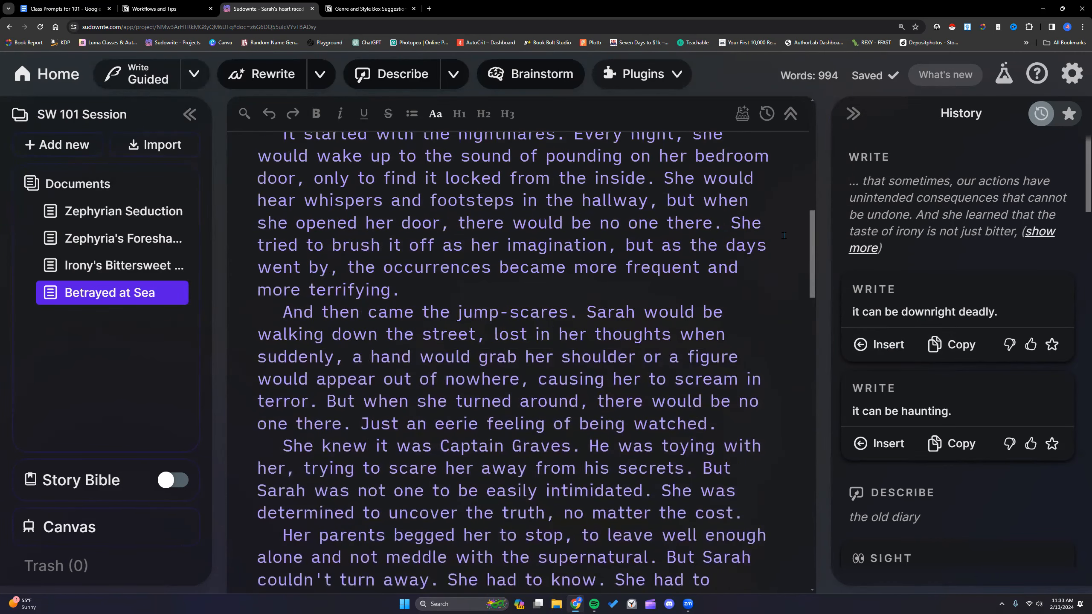
scroll(552, 381, "up", 10)
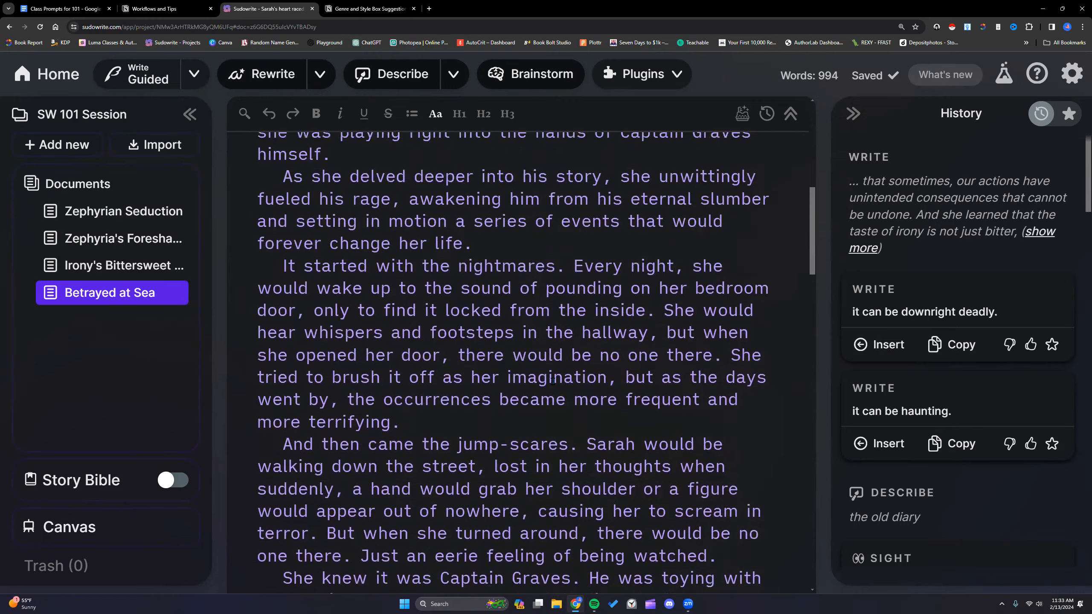
scroll(549, 374, "up", 2)
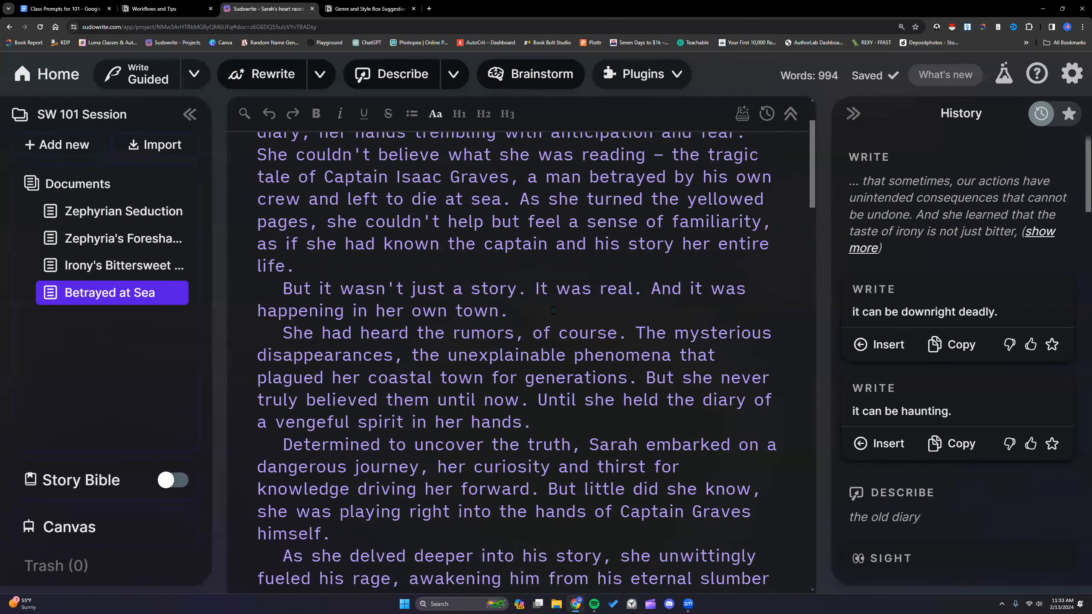
scroll(553, 311, "up", 3)
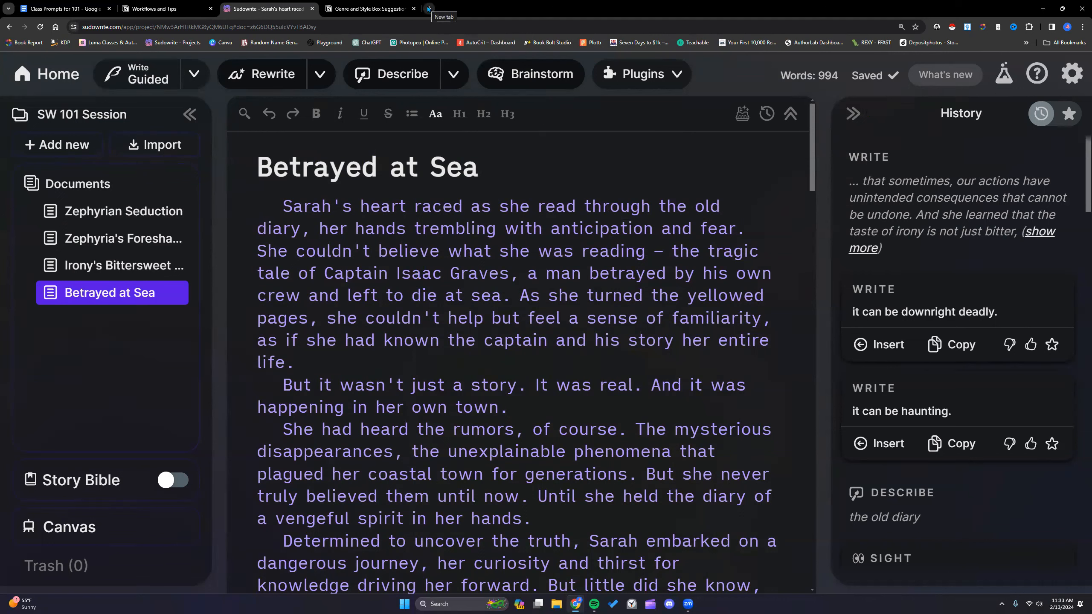
left_click(1037, 72)
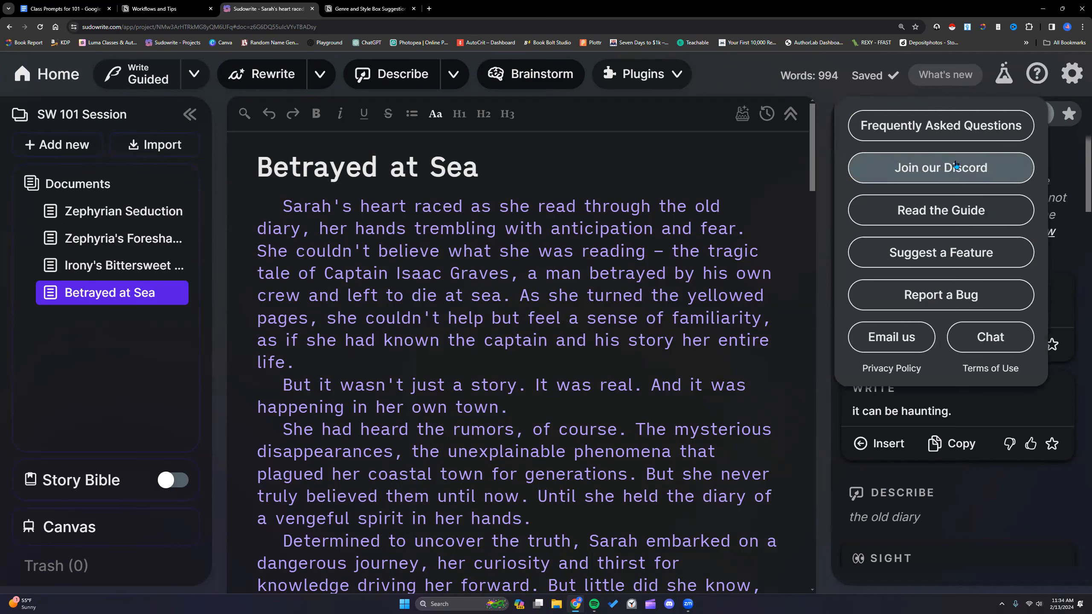
Switch to Discord and look through the recorded classes in the Sudowrite server's course-videos channel
left_click(669, 604)
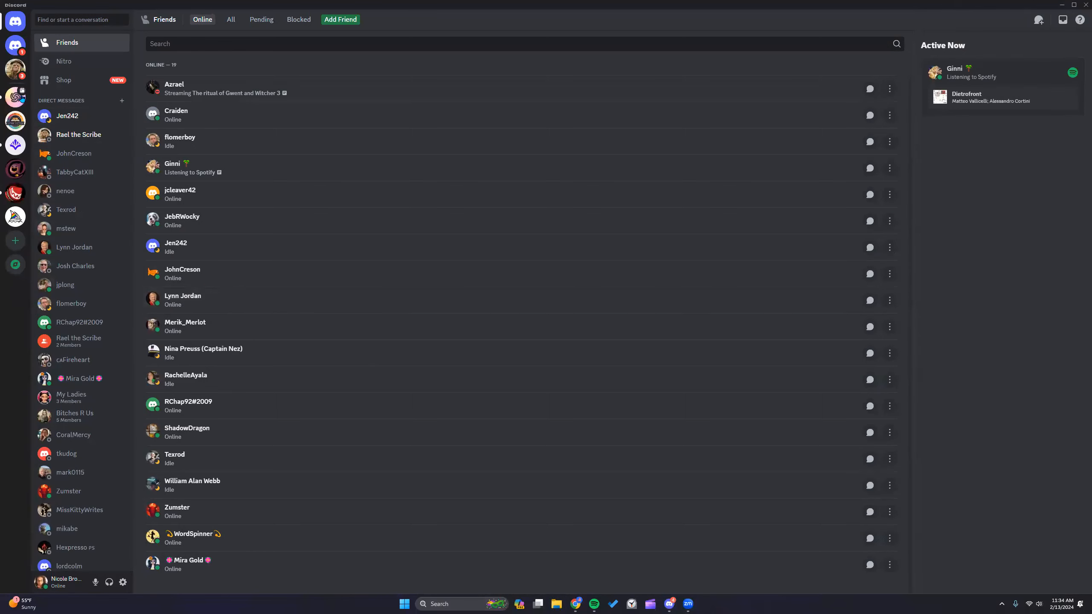
left_click(13, 99)
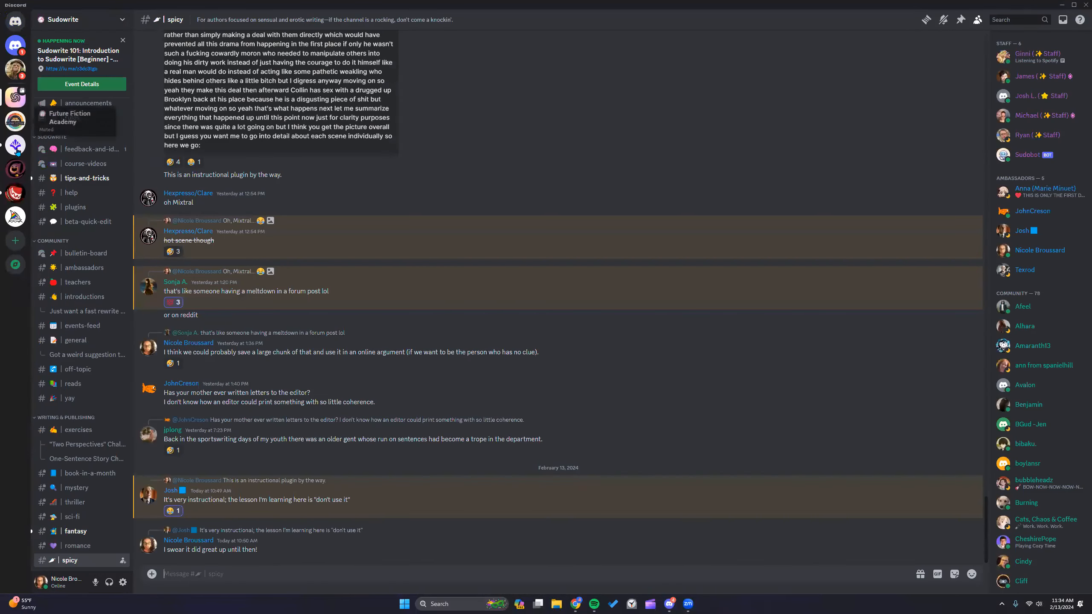
left_click(81, 176)
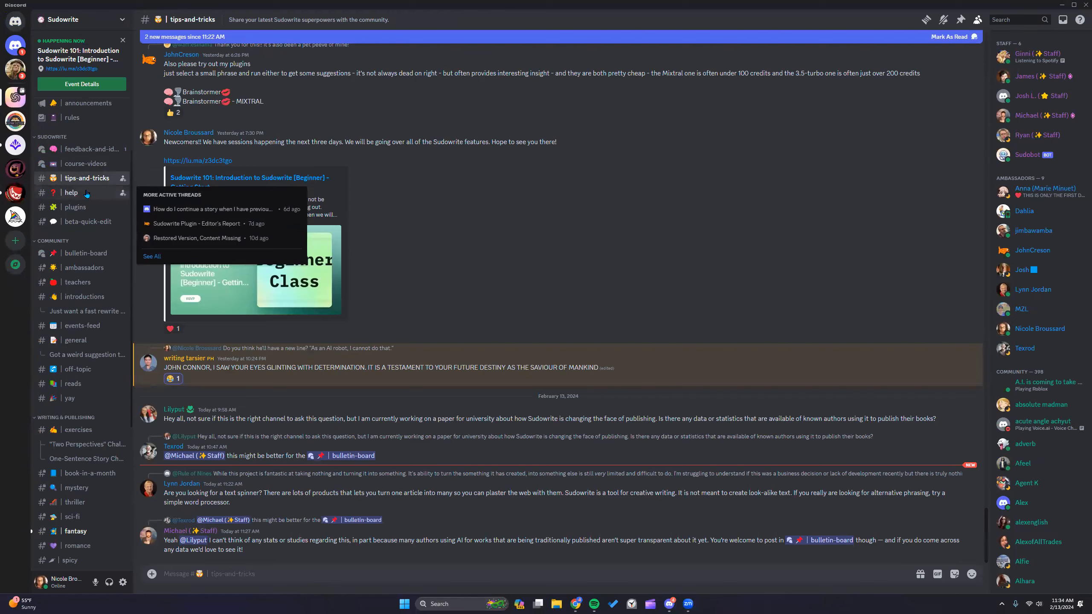
left_click(86, 165)
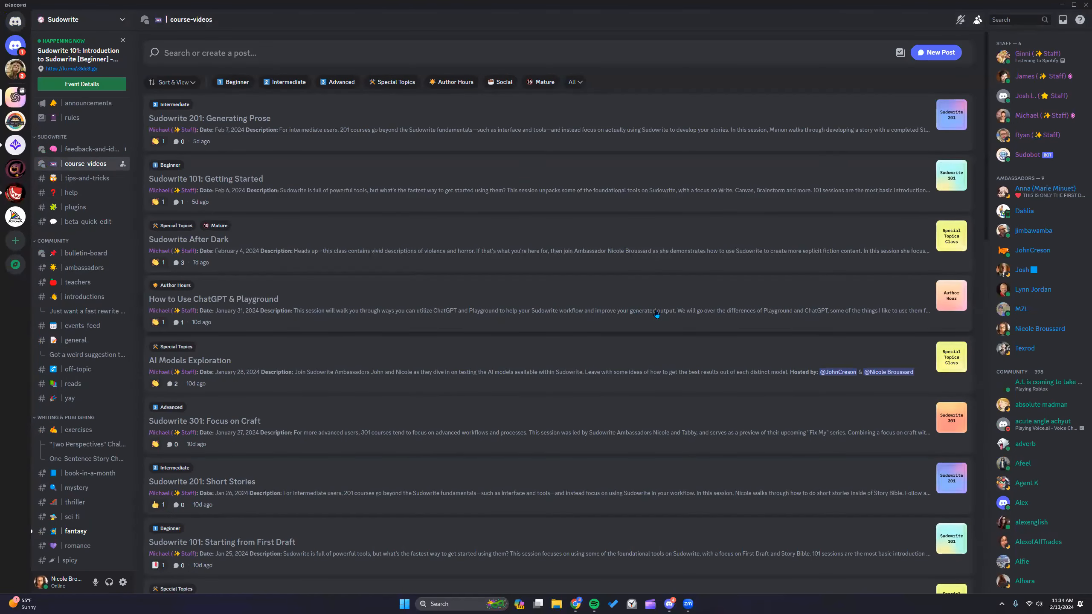
scroll(656, 313, "down", 5)
scroll(655, 314, "down", 9)
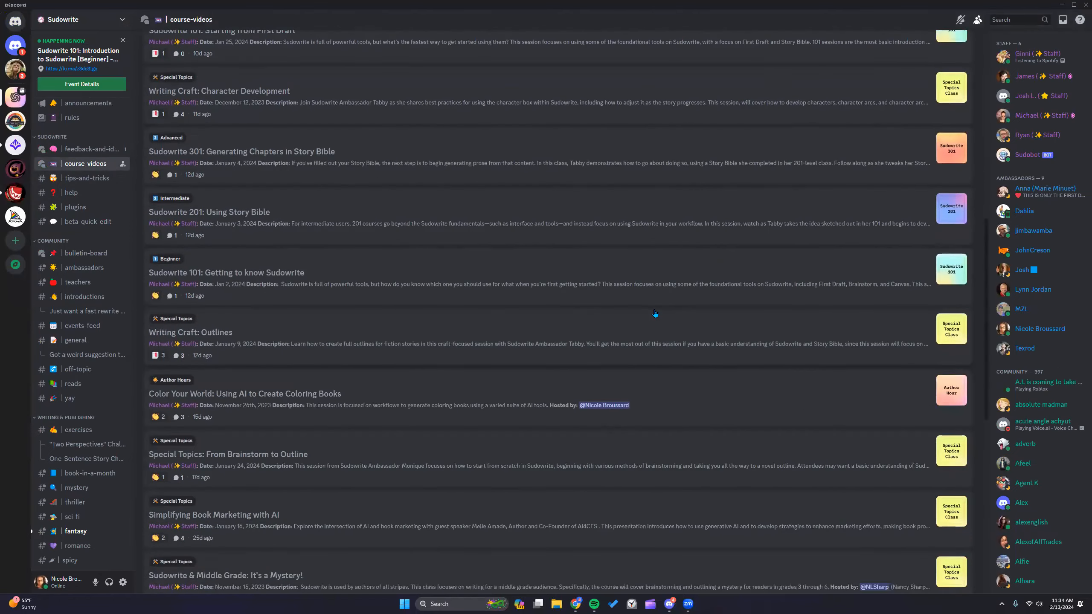
scroll(654, 313, "down", 8)
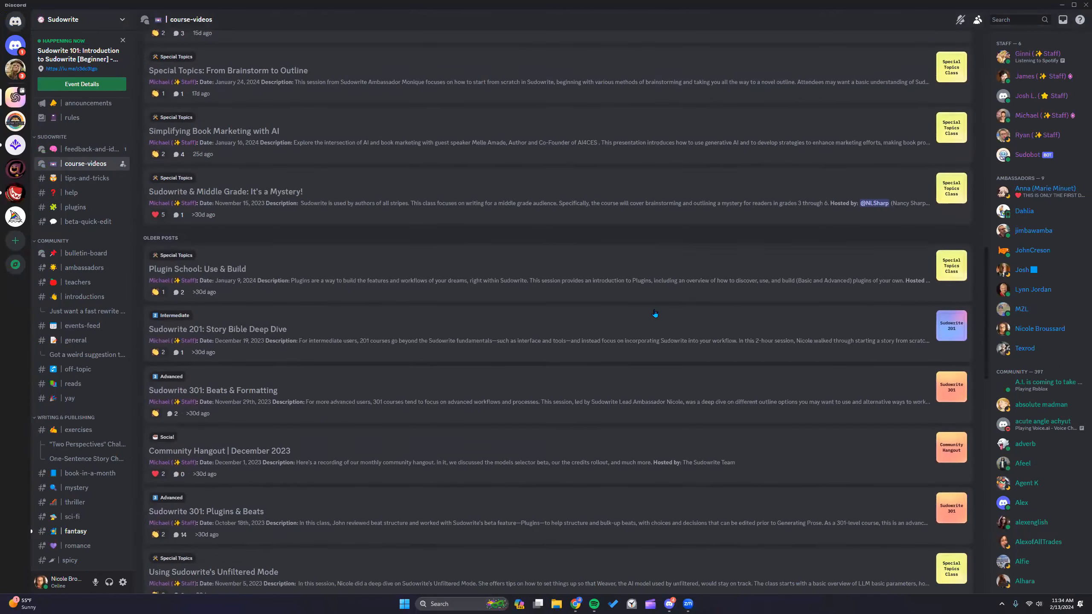
scroll(655, 313, "up", 10)
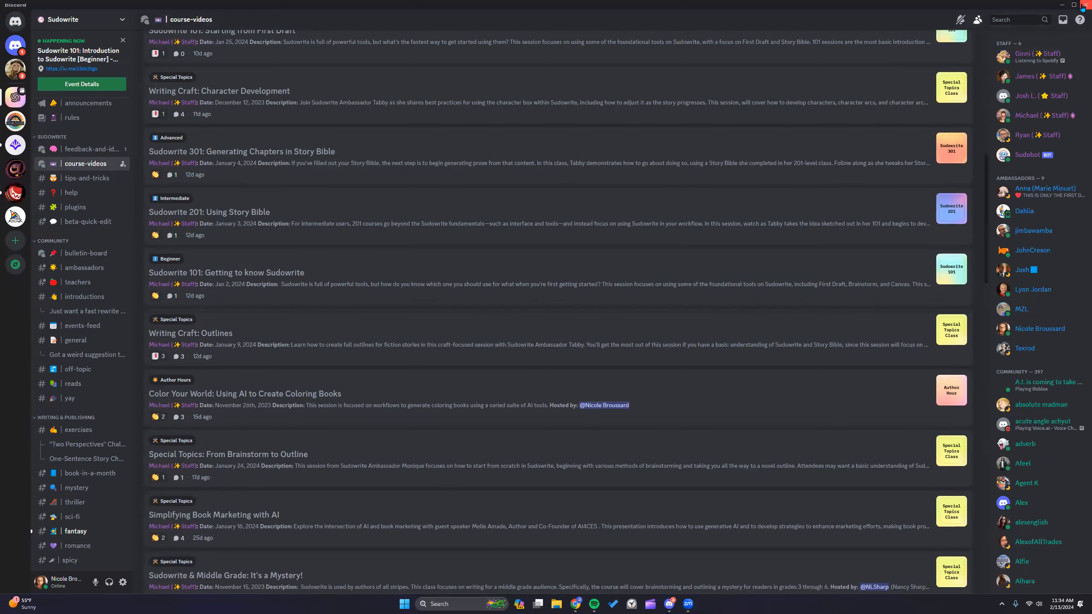
left_click(1082, 6)
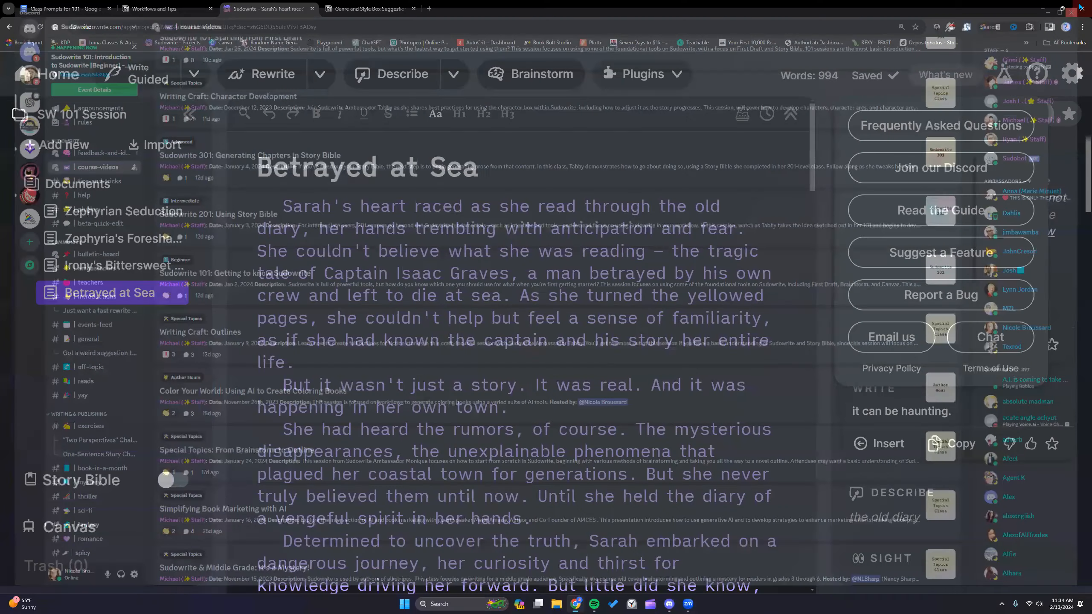
Copy the share link of the video "Sudowrite Credits System: What to Expect" from the channel's content list in YouTube Studio
left_click(428, 8)
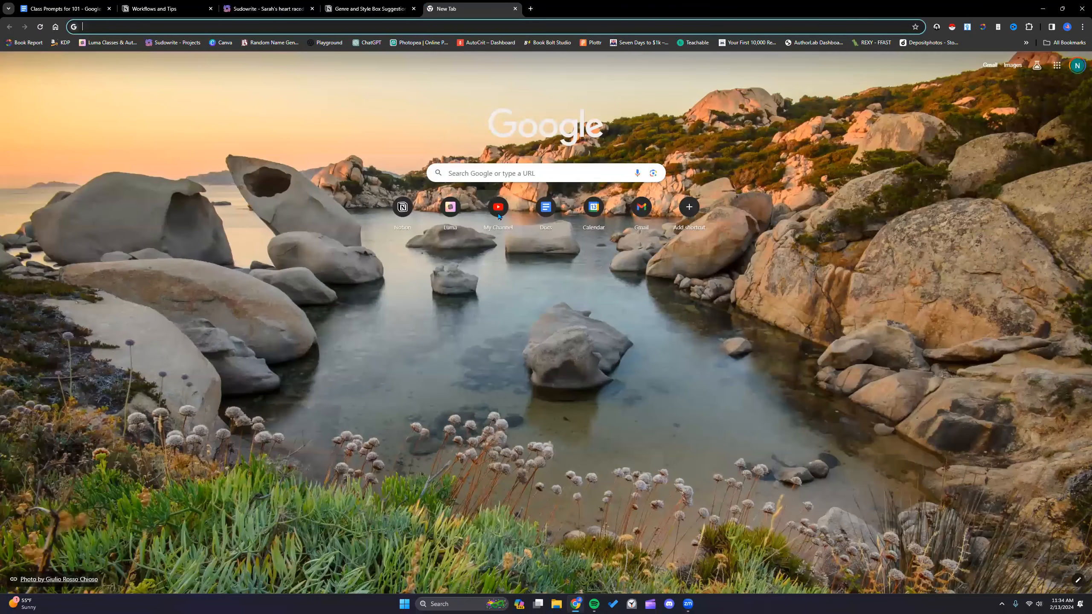
left_click(498, 208)
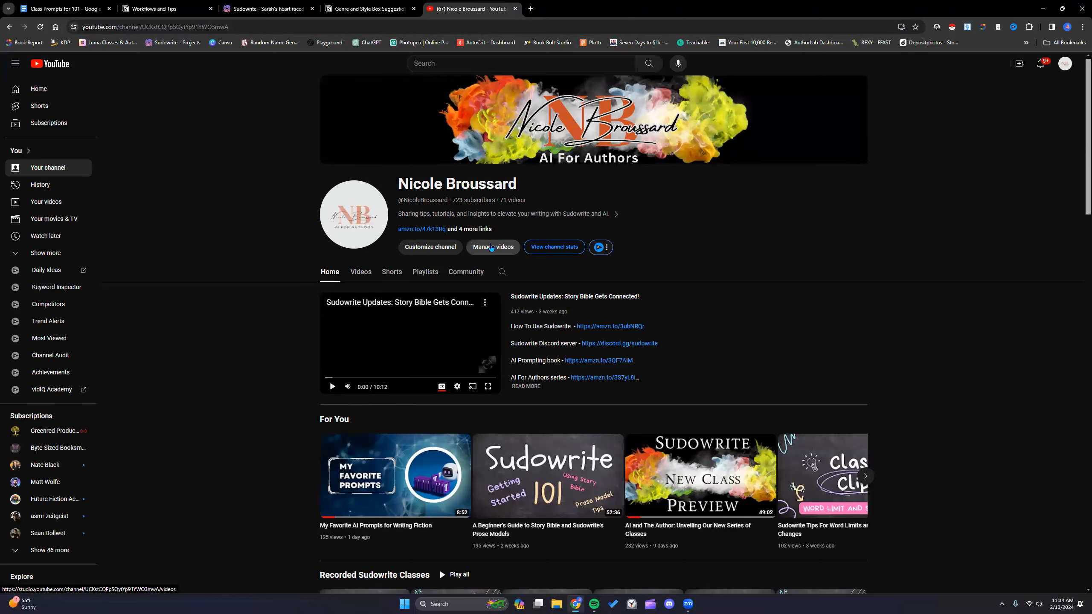
left_click(491, 248)
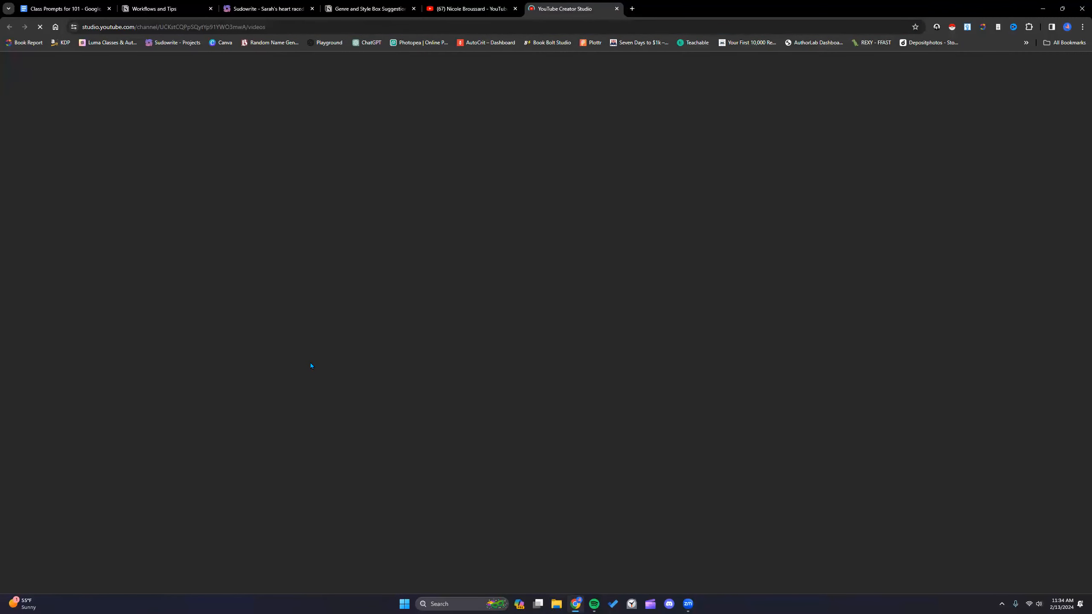
scroll(307, 358, "down", 2)
scroll(307, 361, "down", 12)
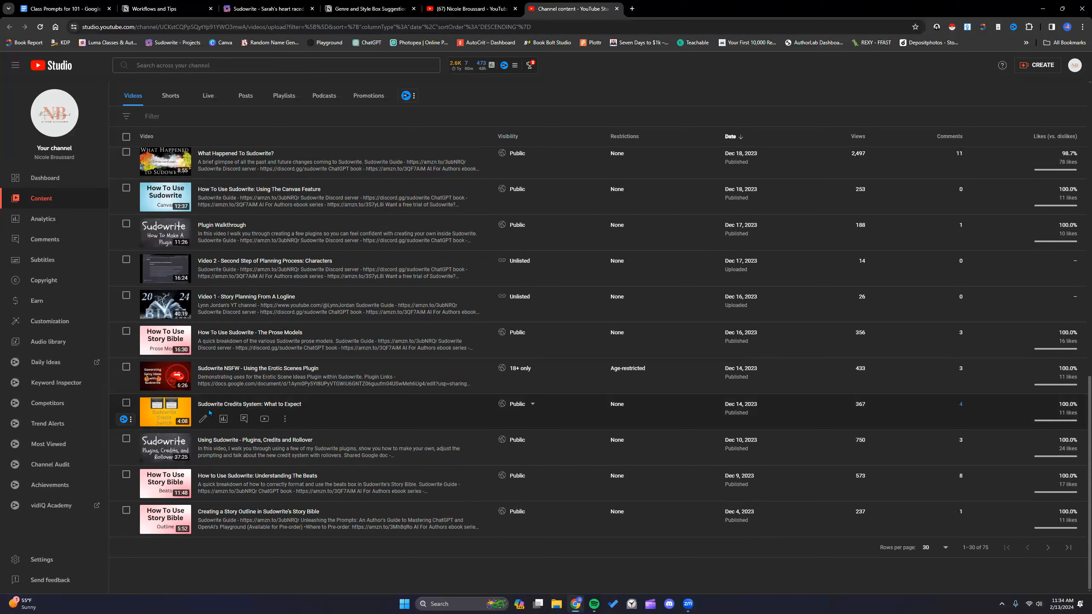
left_click(284, 418)
left_click(241, 435)
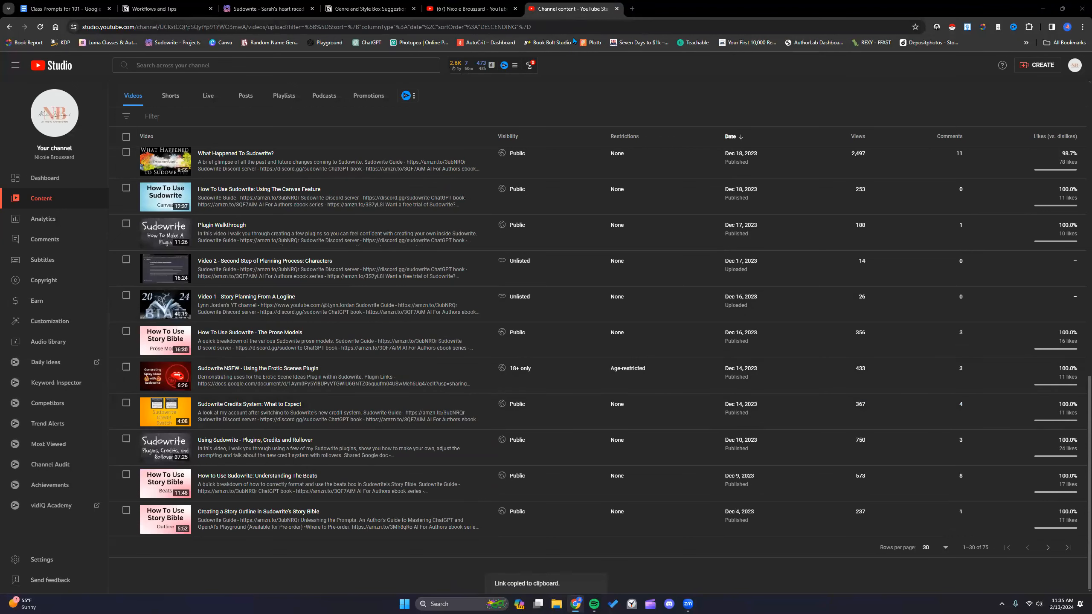
Close both YouTube pages, return to the Betrayed at Sea draft in Sudowrite and dismiss the help options
left_click(616, 9)
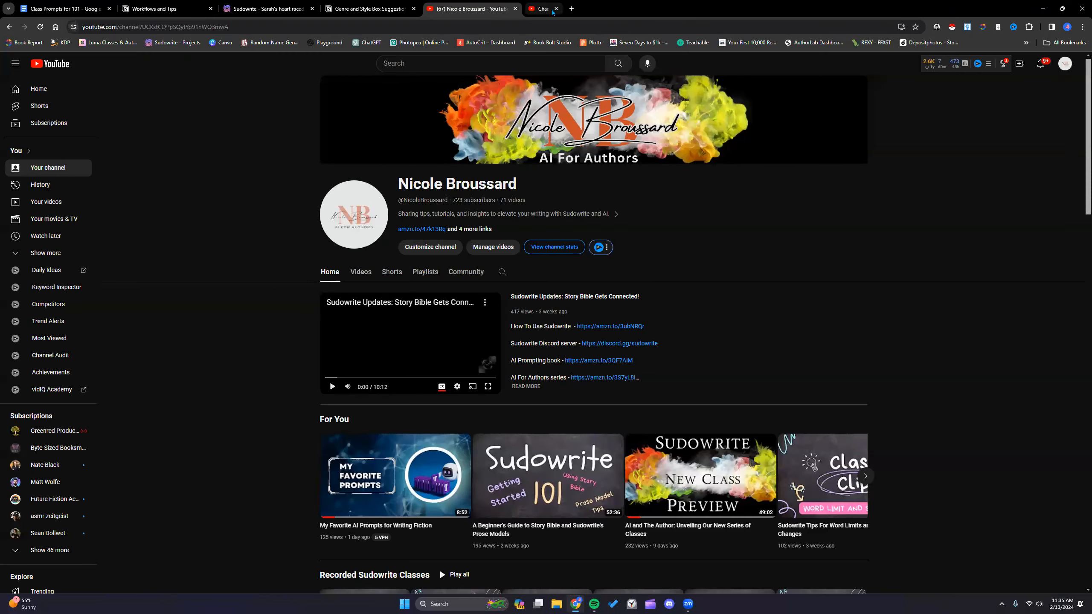
left_click(514, 9)
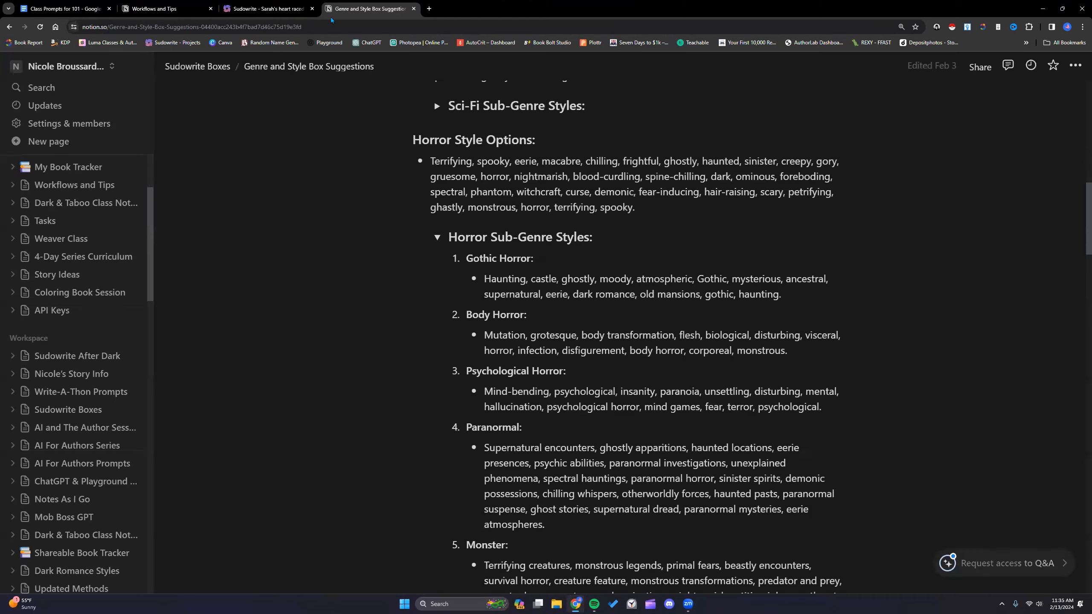
left_click(246, 8)
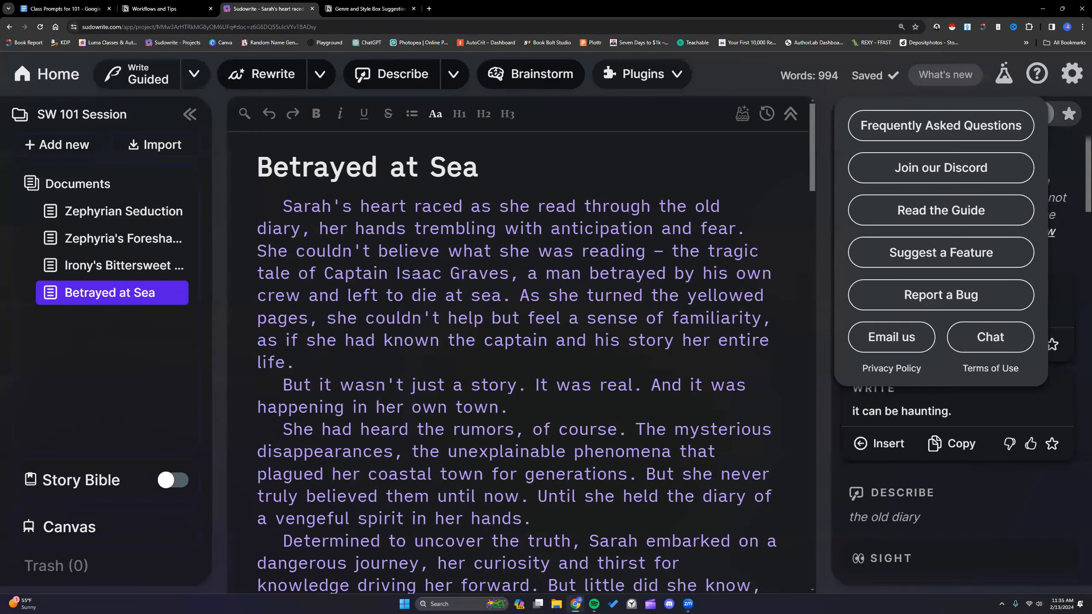
left_click(569, 350)
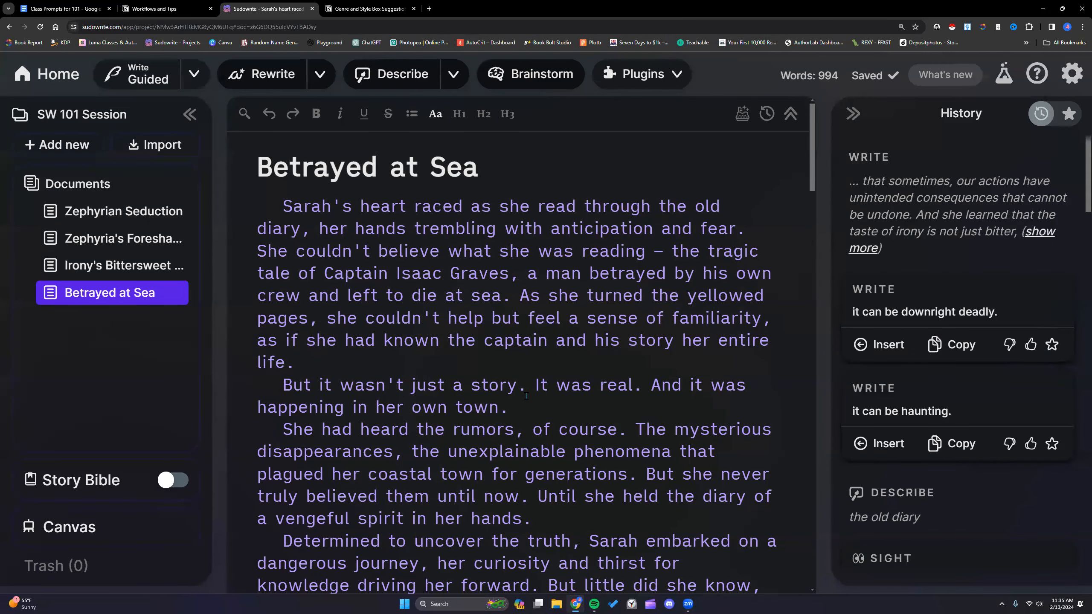
Look over the Write settings and the available prose modes without changing any of them
left_click(195, 73)
left_click(210, 286)
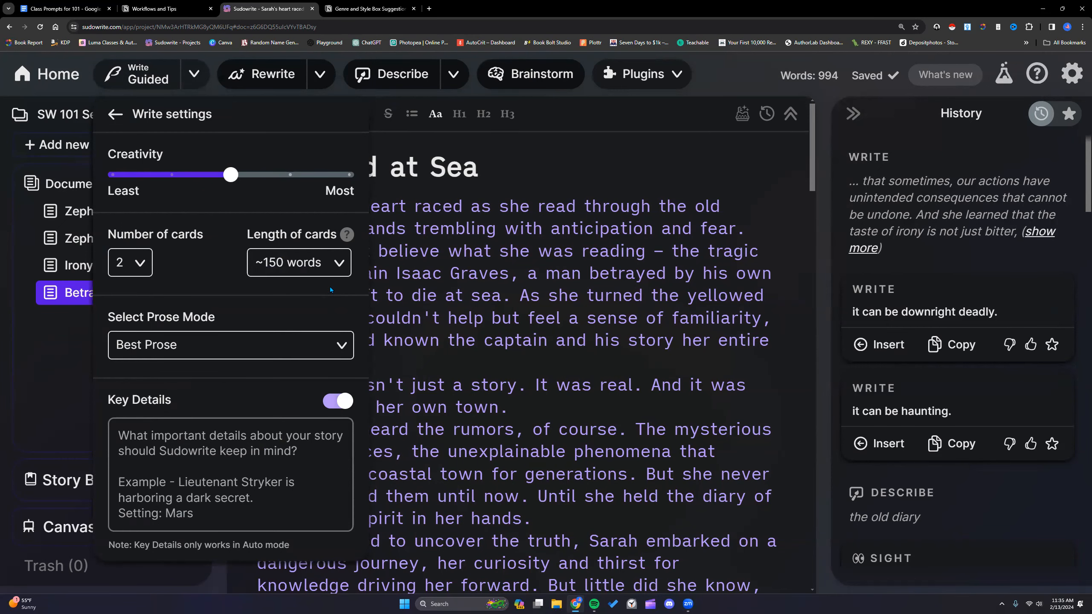
left_click(341, 345)
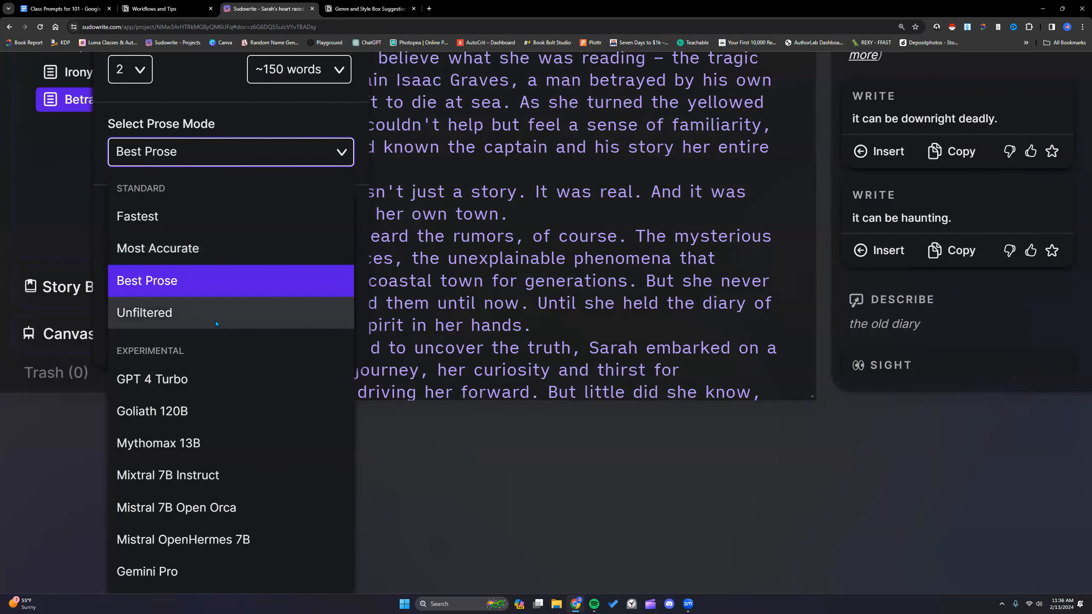
left_click(437, 292)
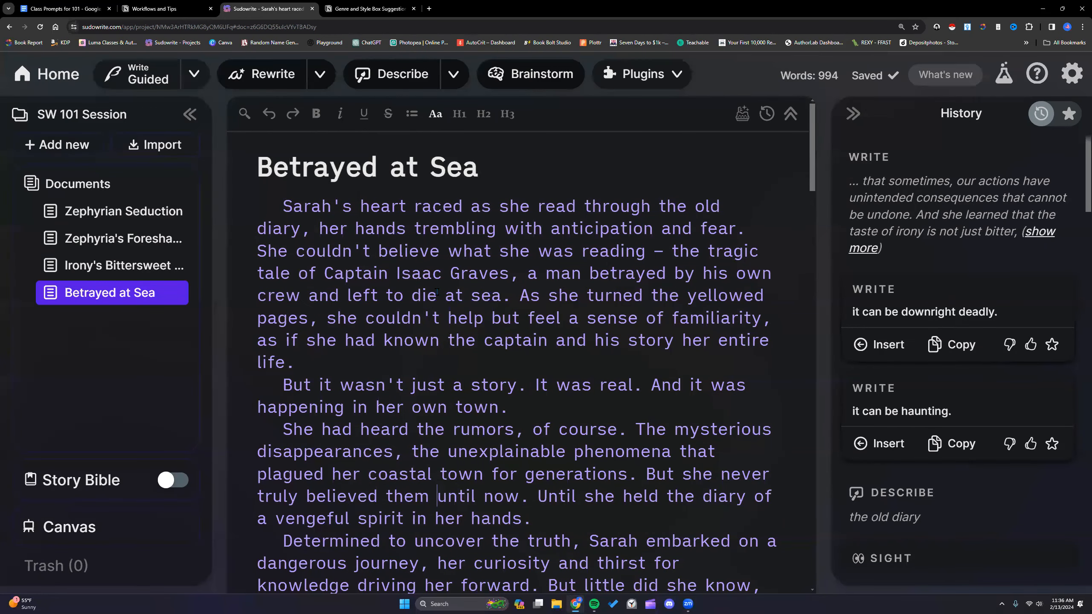
Turn on Story Bible for the project and show its Braindump and Synopsis sections
left_click(169, 483)
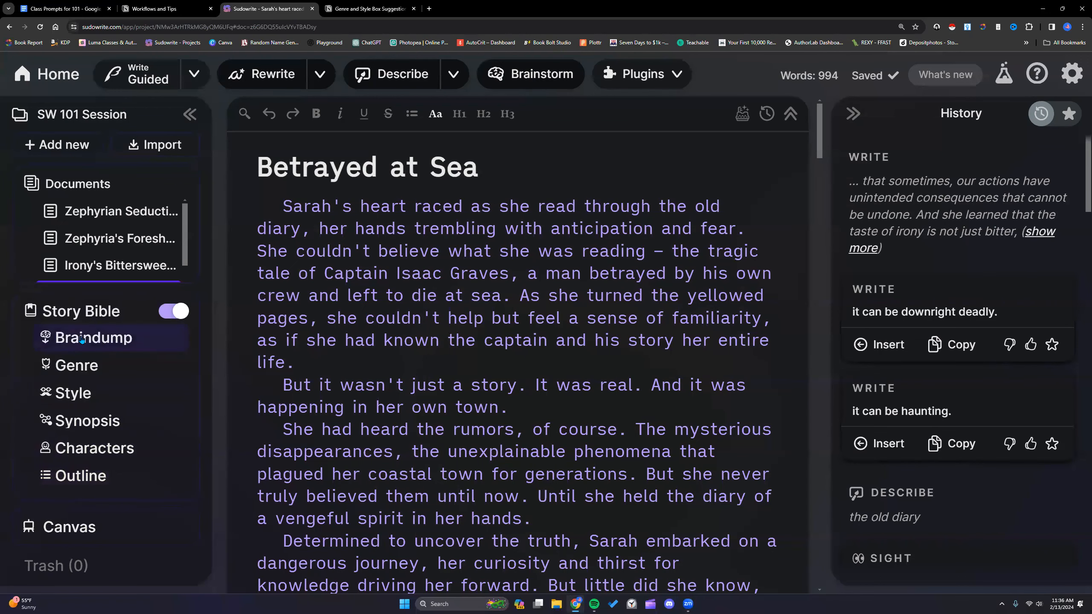
left_click(82, 339)
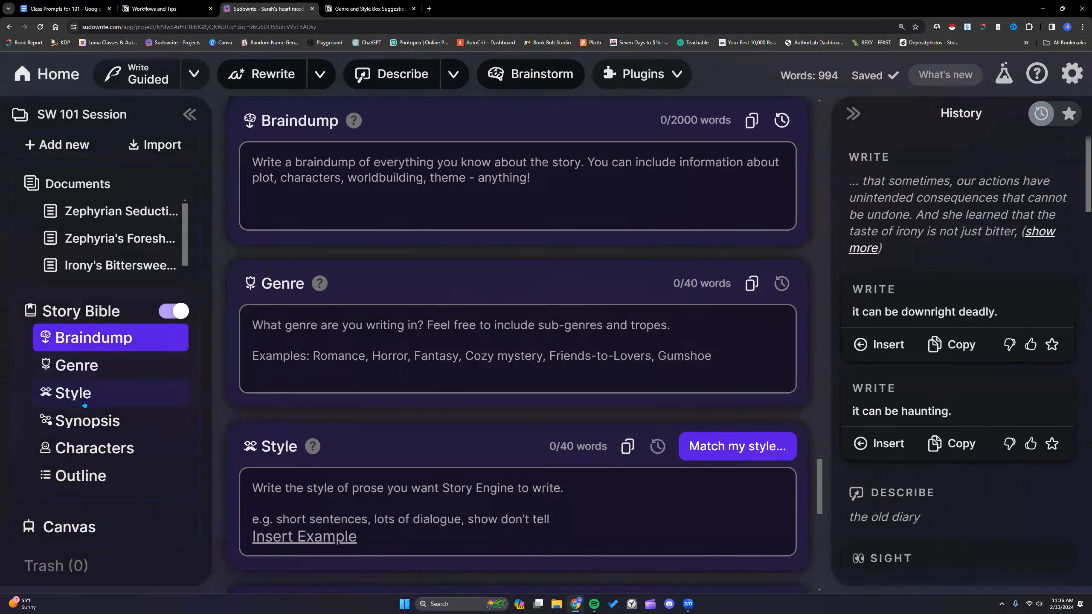
left_click(97, 423)
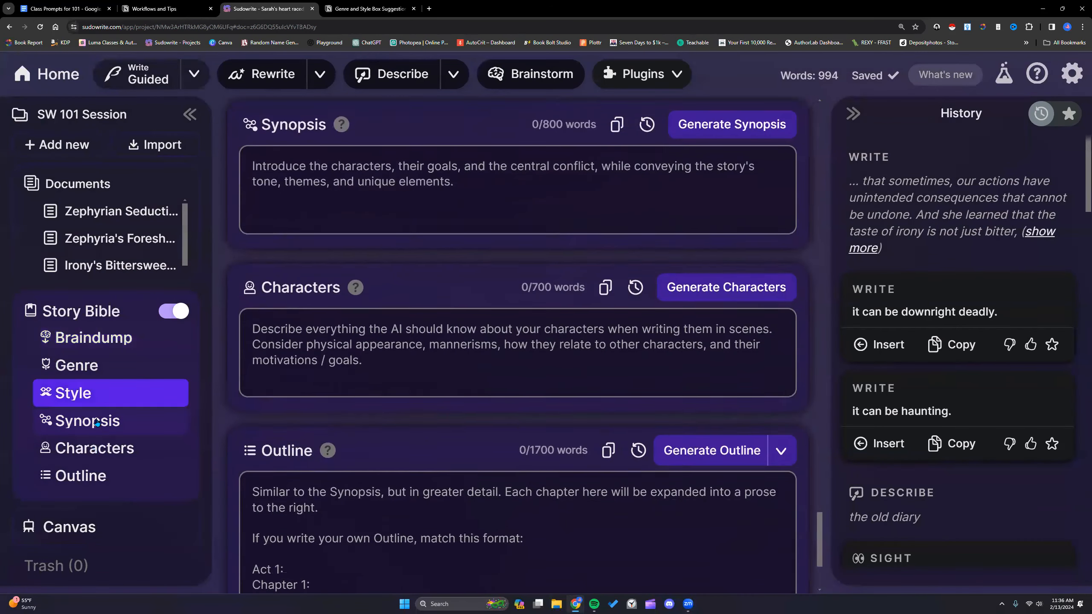
mouse_move(342, 123)
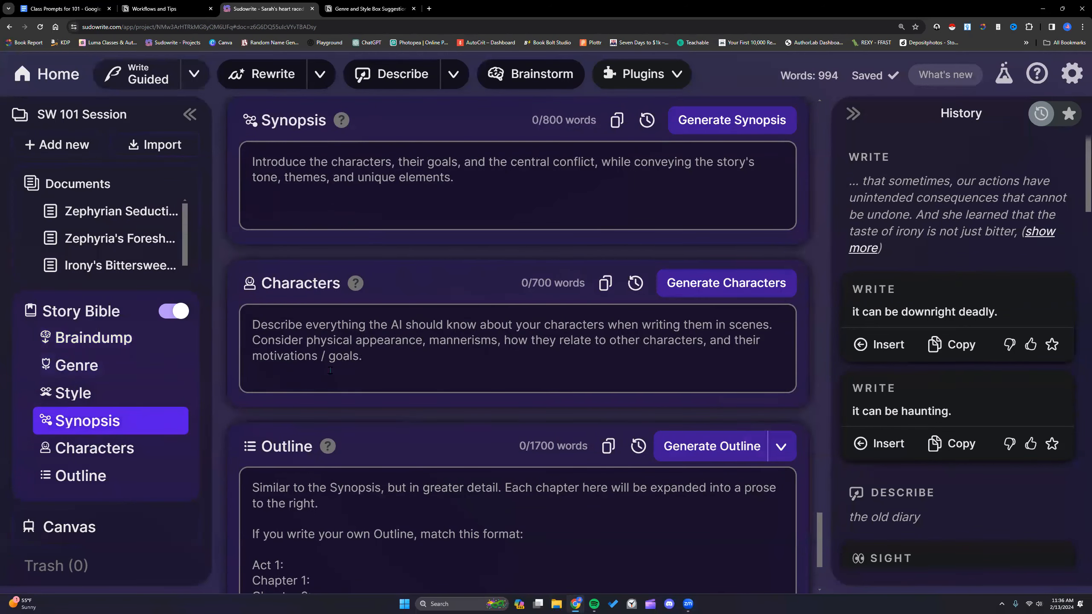
Return to the Story Bible's Braindump section and examine its word limit and empty text field
scroll(330, 371, "up", 8)
left_click(338, 264)
scroll(339, 264, "up", 8)
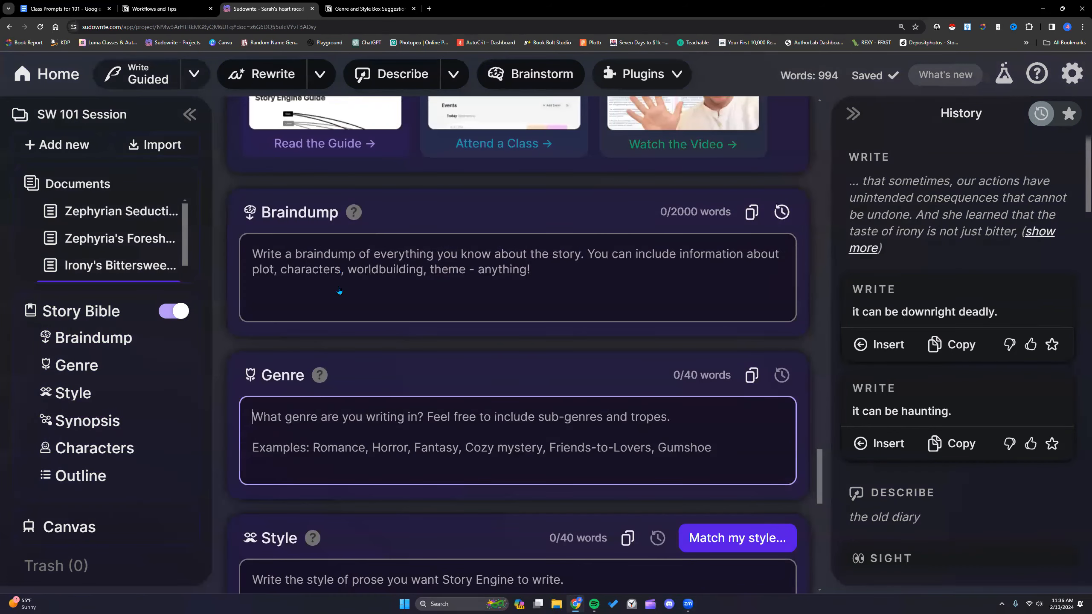
left_click(324, 450)
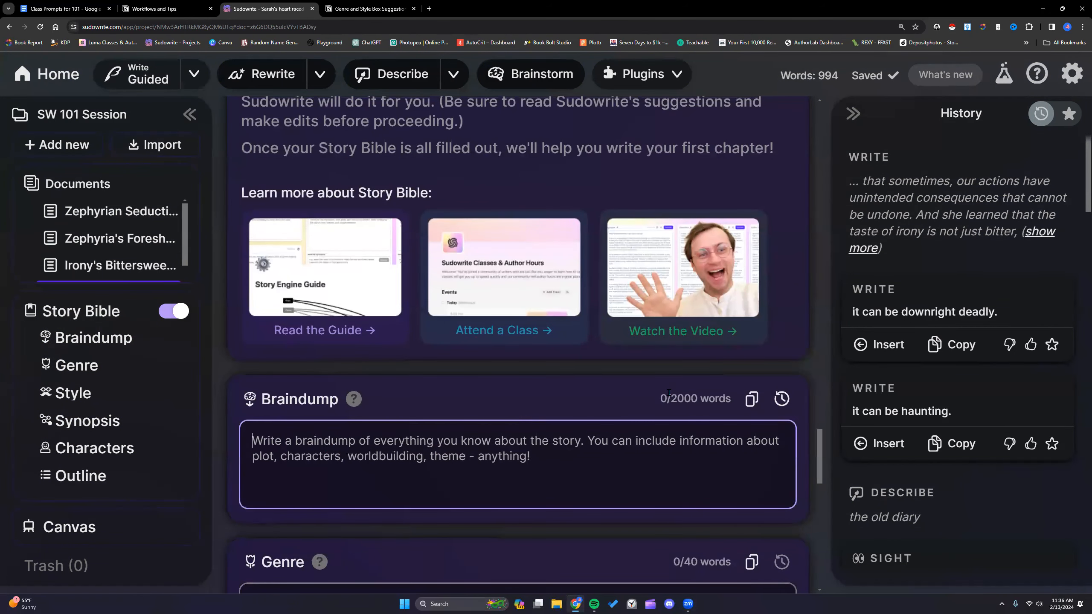
left_click_drag(670, 398, 707, 398)
left_click(427, 476)
Examine the Story Bible's Genre, Style, Synopsis, Characters and Outline sections, including the explanation of how Characters works
scroll(404, 441, "down", 6)
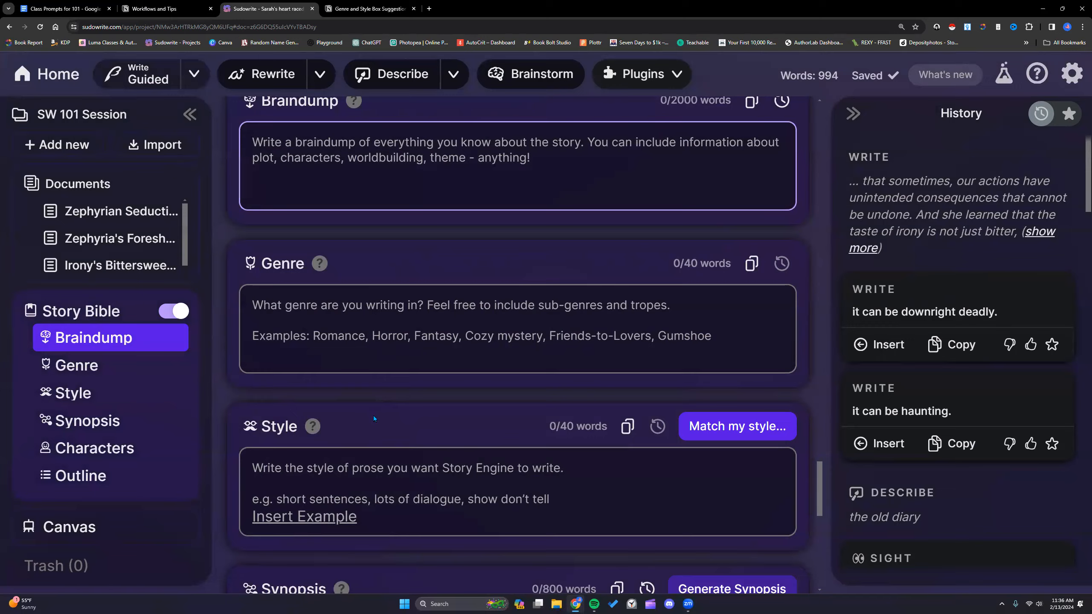
scroll(373, 414, "down", 5)
scroll(361, 371, "down", 2)
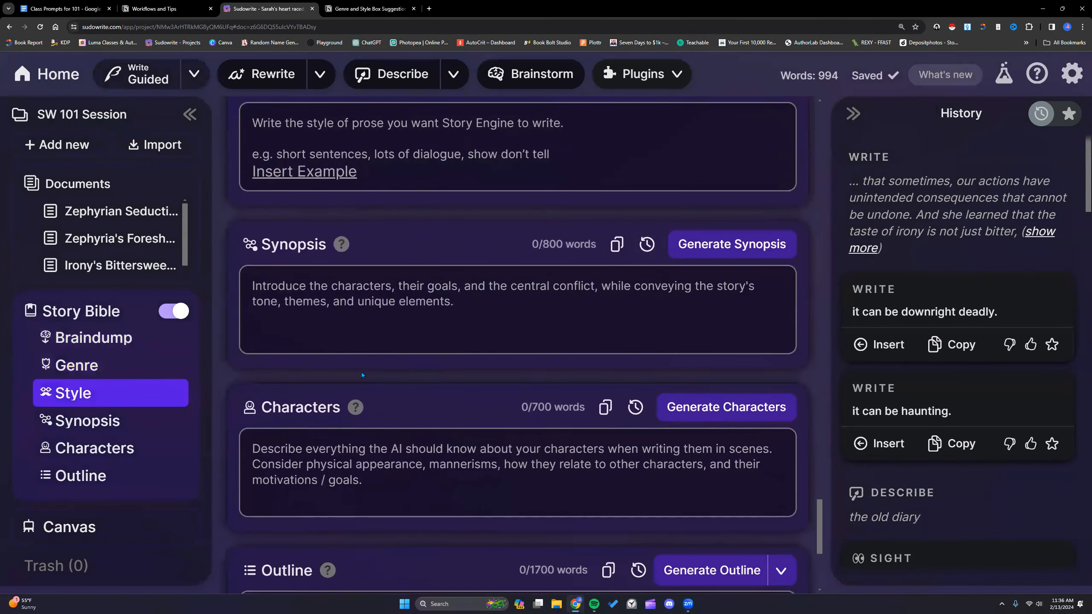
scroll(361, 372, "down", 2)
left_click(425, 208)
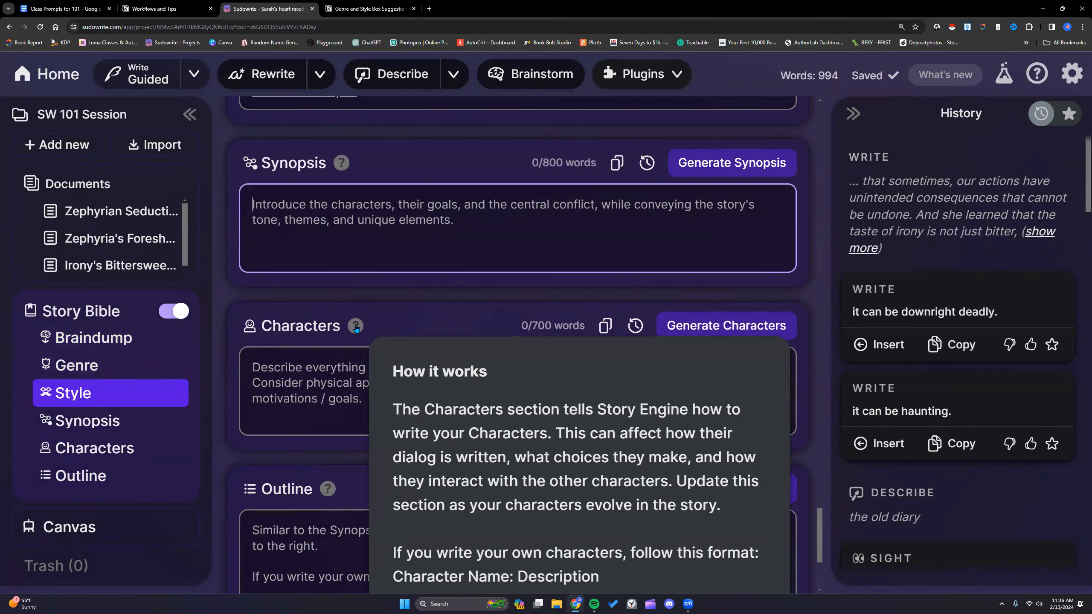
scroll(355, 324, "down", 5)
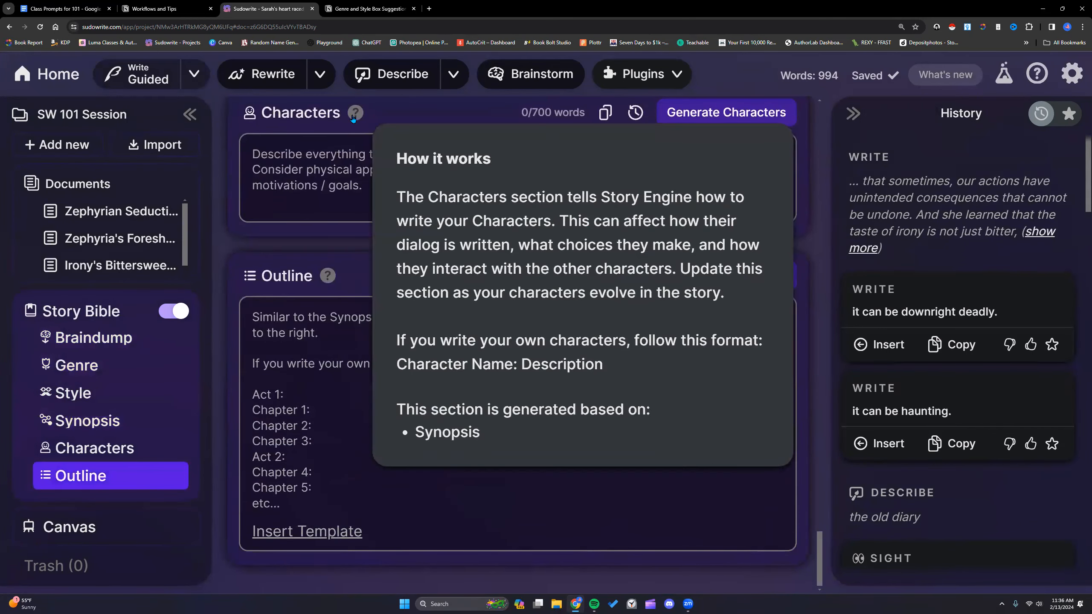
scroll(352, 205, "up", 7)
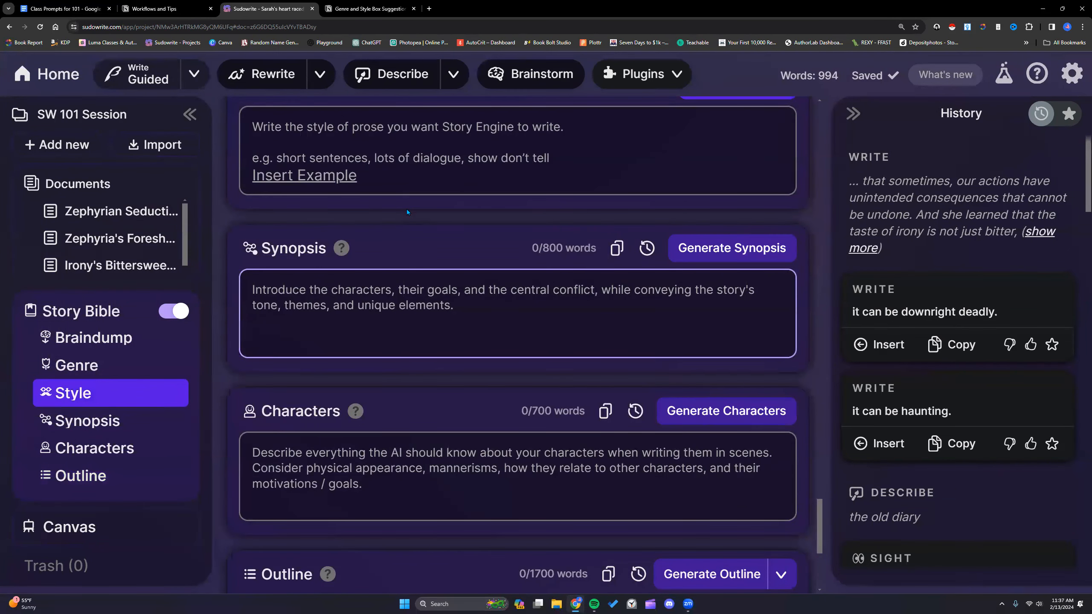
scroll(301, 188, "down", 2)
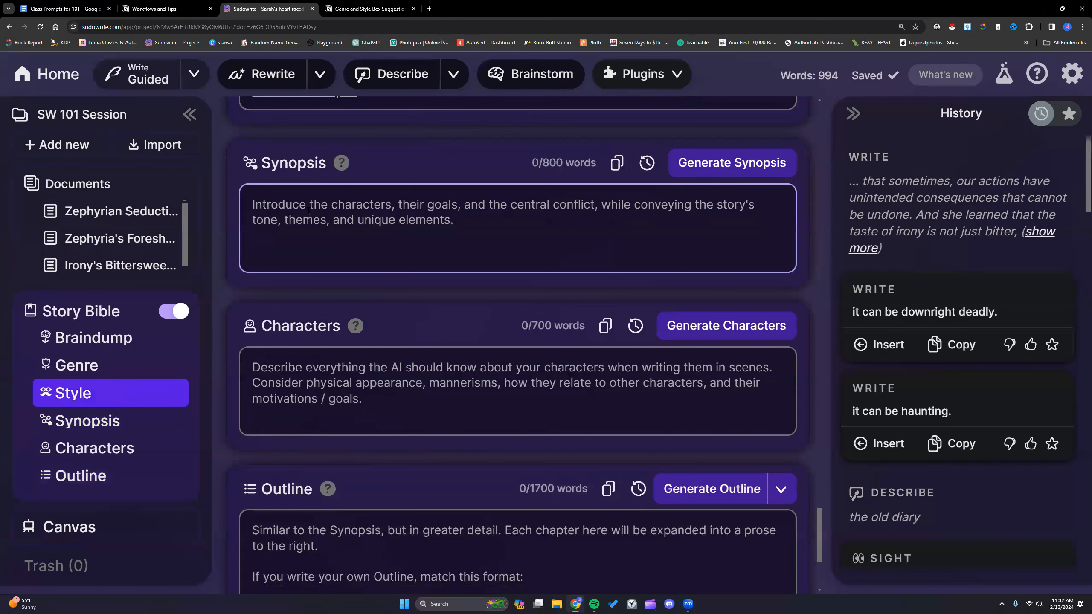
scroll(365, 328, "down", 3)
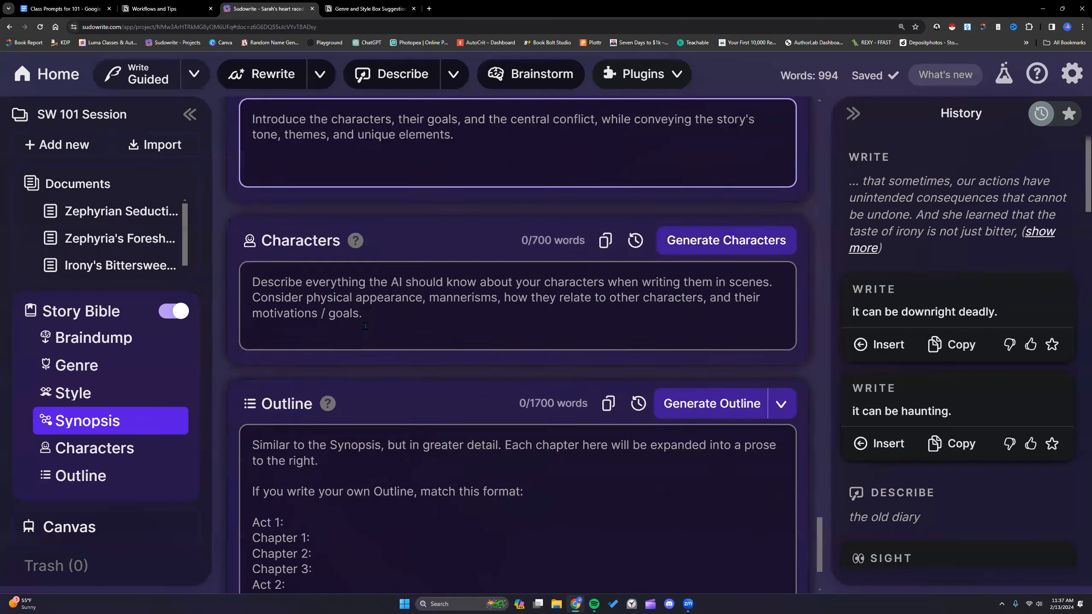
left_click(280, 240)
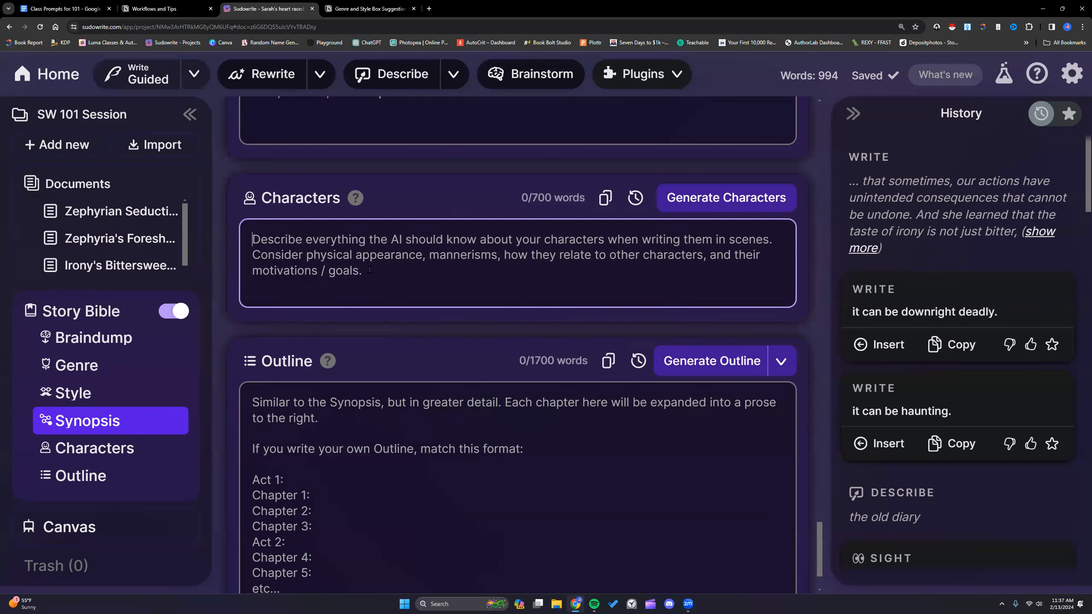
scroll(369, 270, "up", 1)
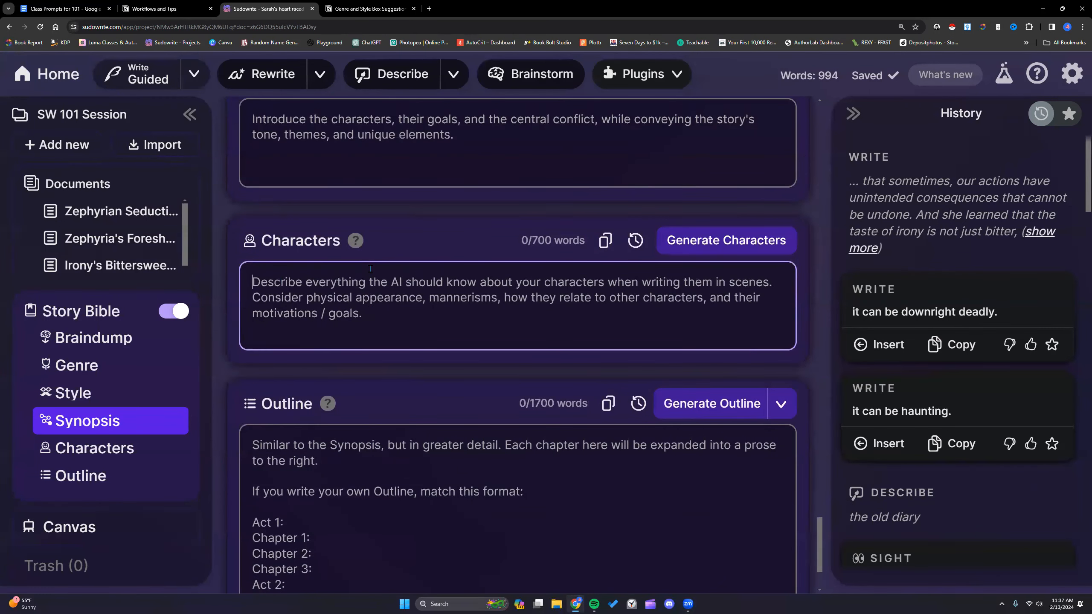
Go back over the Story Bible sections up to Braindump and turn Story Bible off for the project
scroll(370, 269, "up", 3)
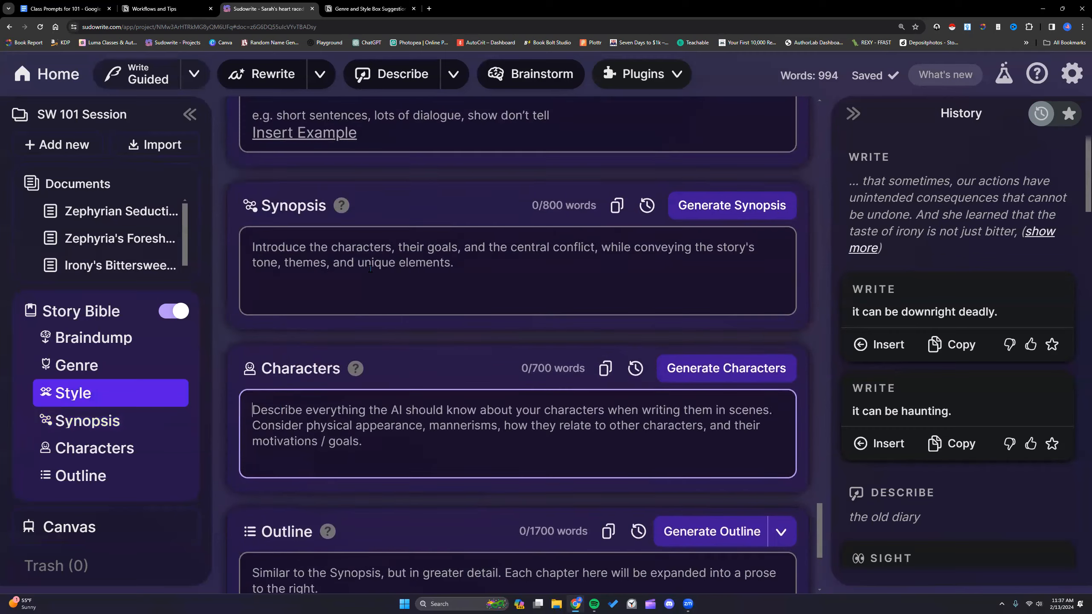
scroll(370, 270, "up", 4)
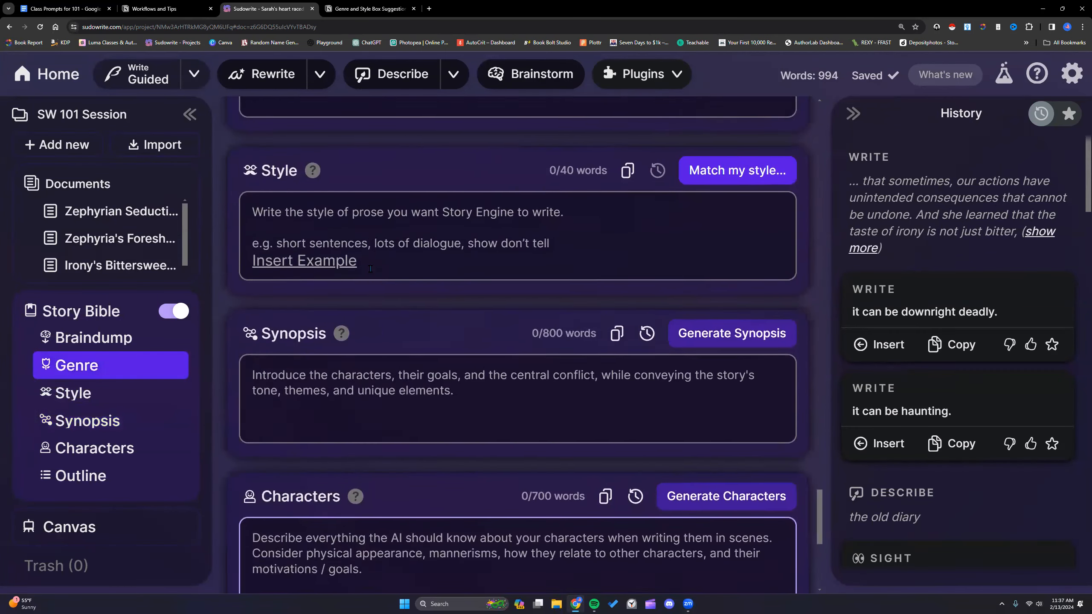
scroll(370, 270, "up", 7)
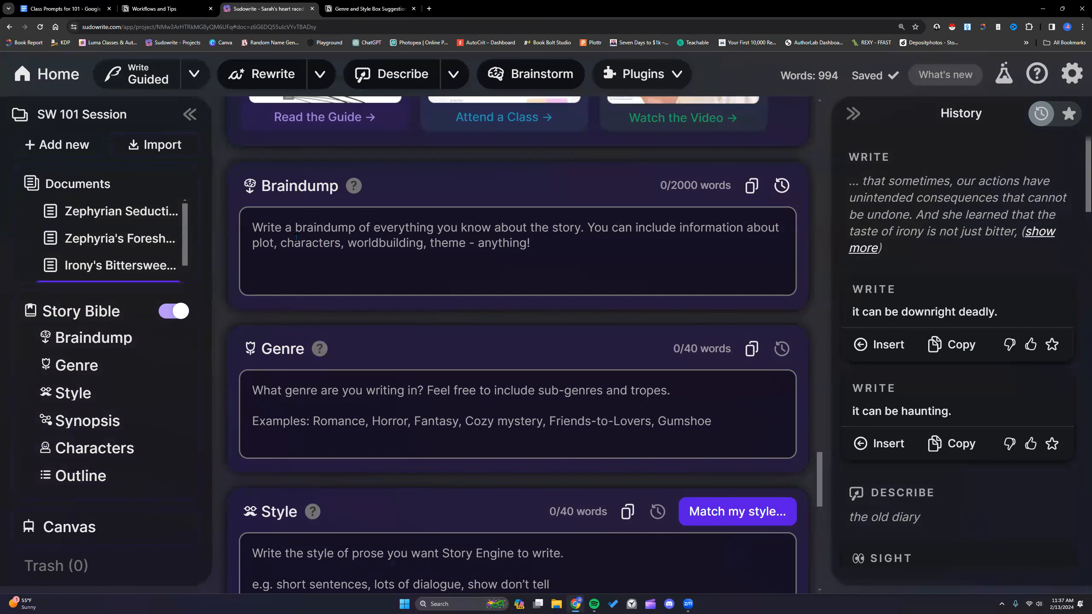
scroll(465, 281, "down", 1)
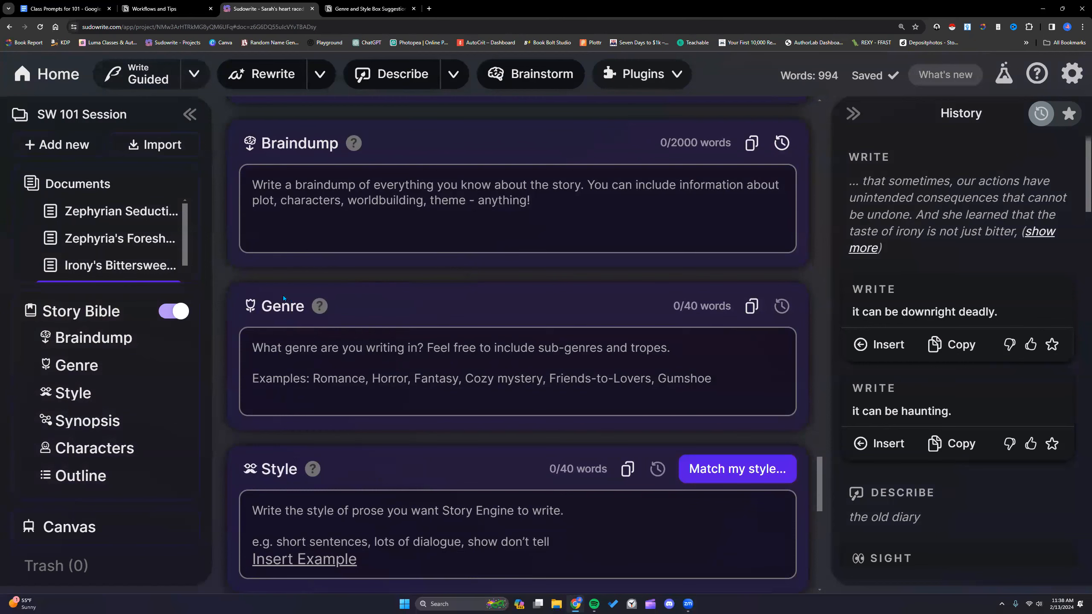
left_click(172, 311)
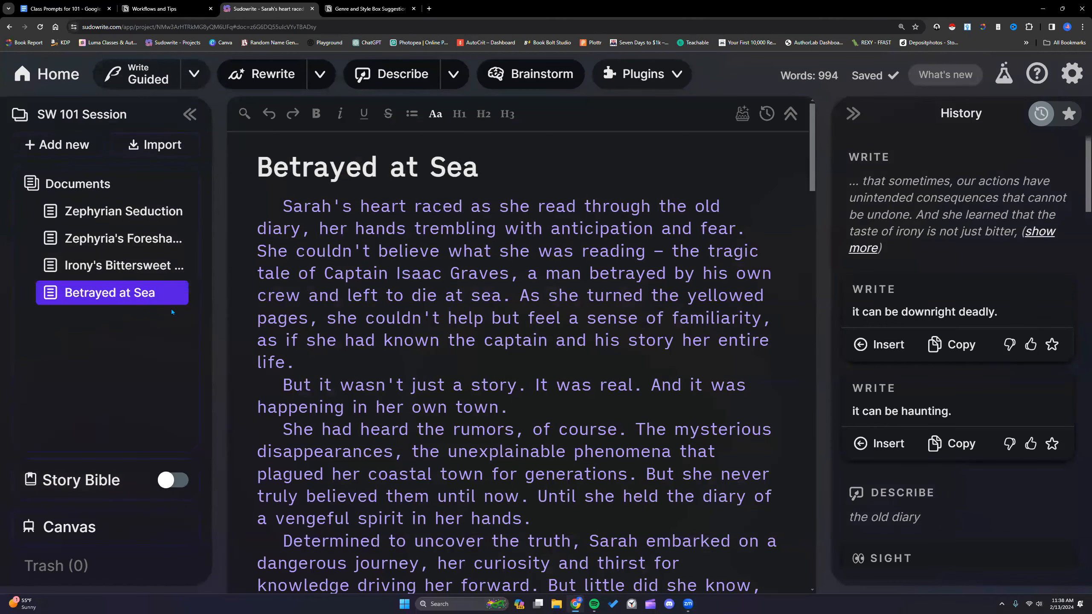
mouse_move(164, 305)
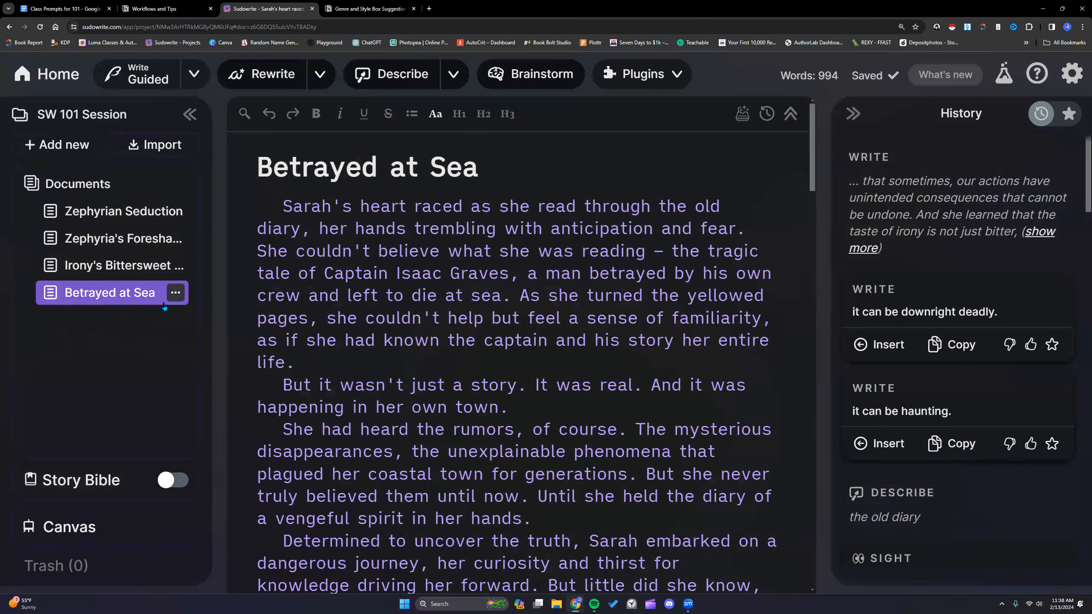
Review the standard and experimental prose modes in the Write settings, leaving Best Prose selected
left_click(199, 76)
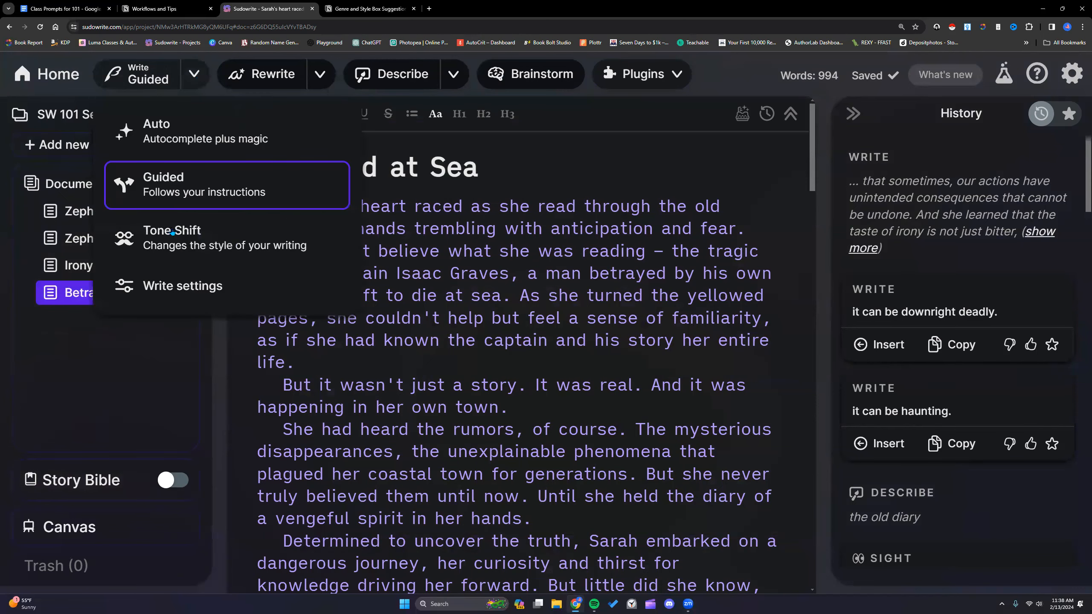
left_click(172, 285)
left_click(331, 352)
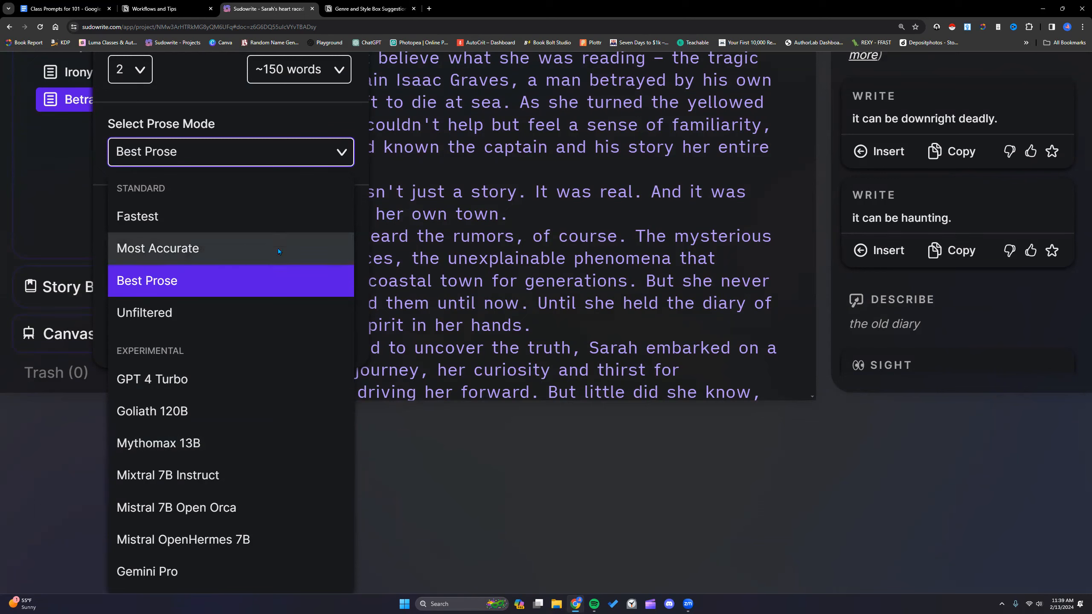
left_click(555, 219)
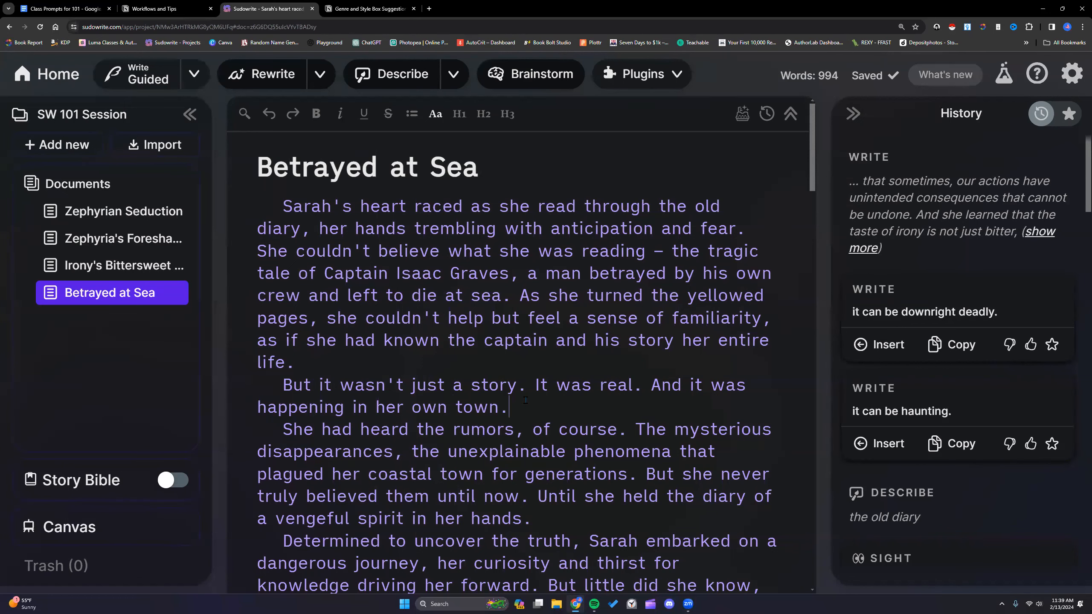
Show the account's recent activity with the credits used per feature, and return to the beginning of the Betrayed at Sea document
scroll(382, 322, "down", 2)
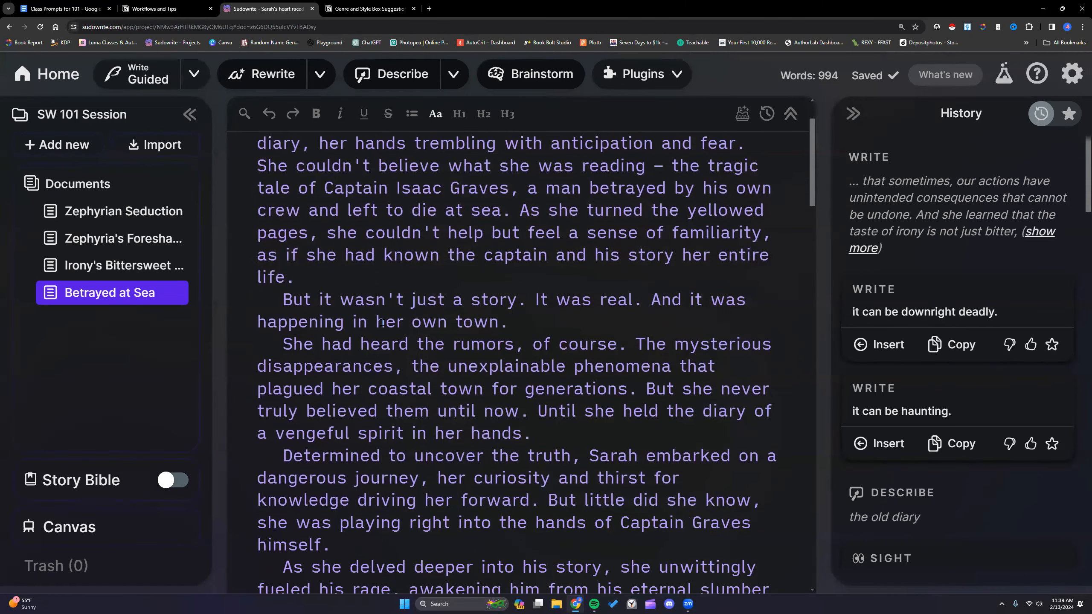
scroll(601, 354, "down", 20)
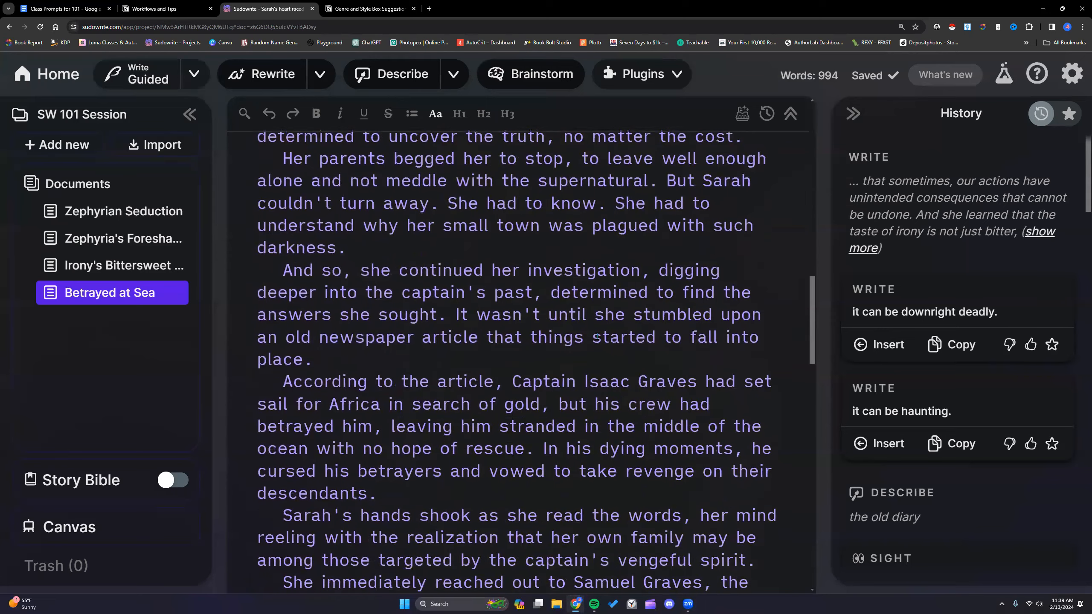
scroll(597, 336, "down", 2)
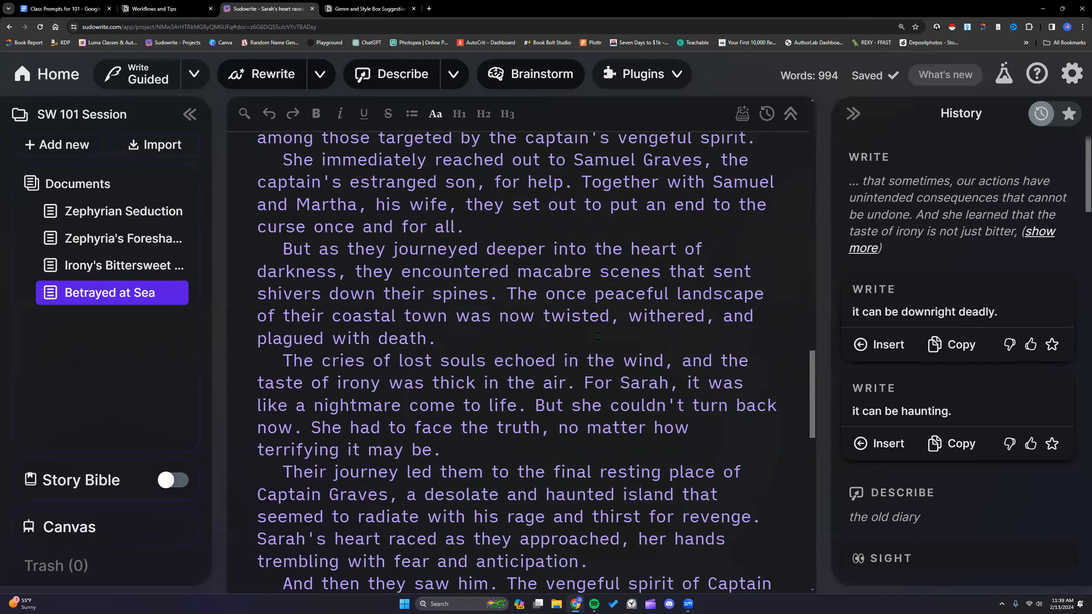
left_click(1072, 74)
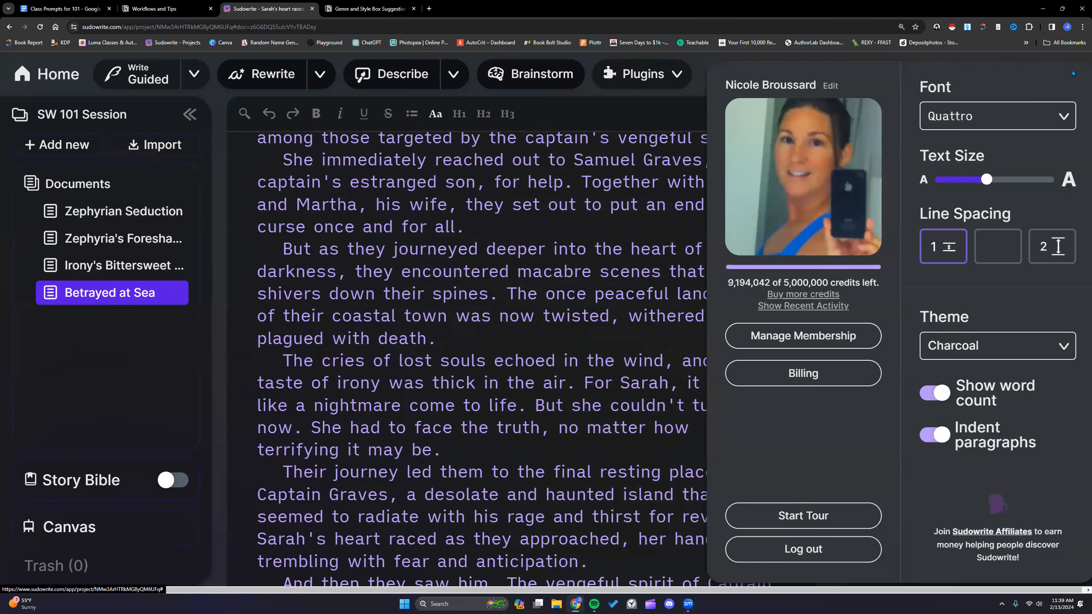
left_click(793, 306)
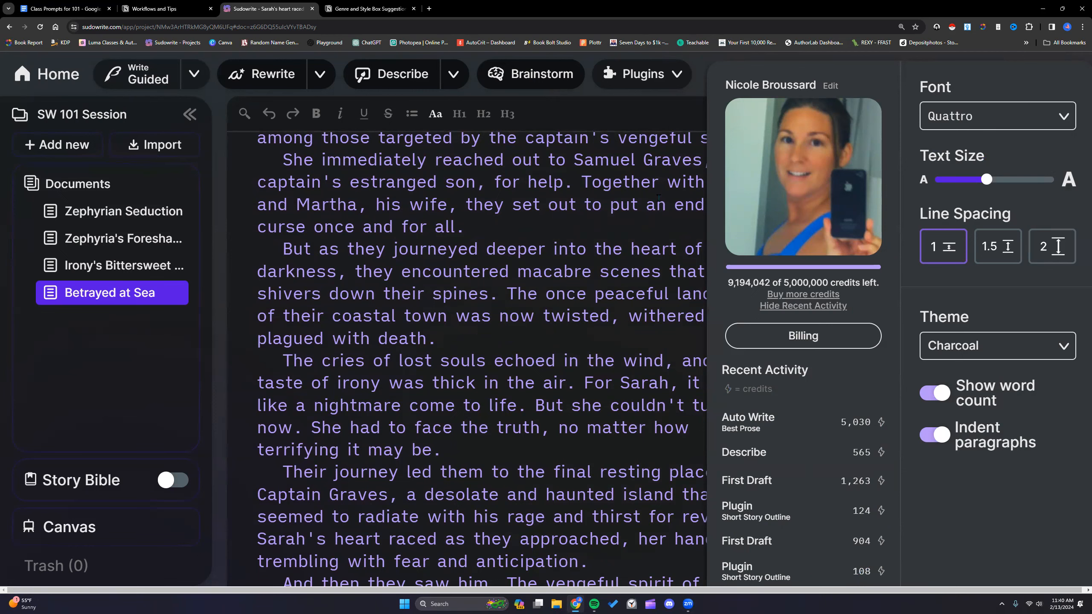
left_click(584, 135)
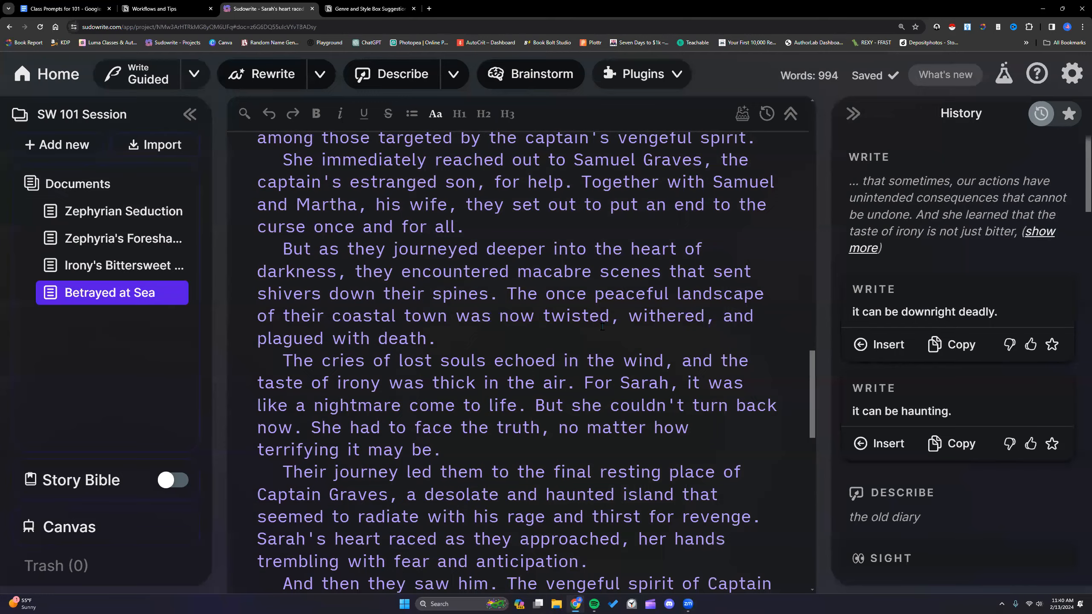
scroll(602, 327, "up", 20)
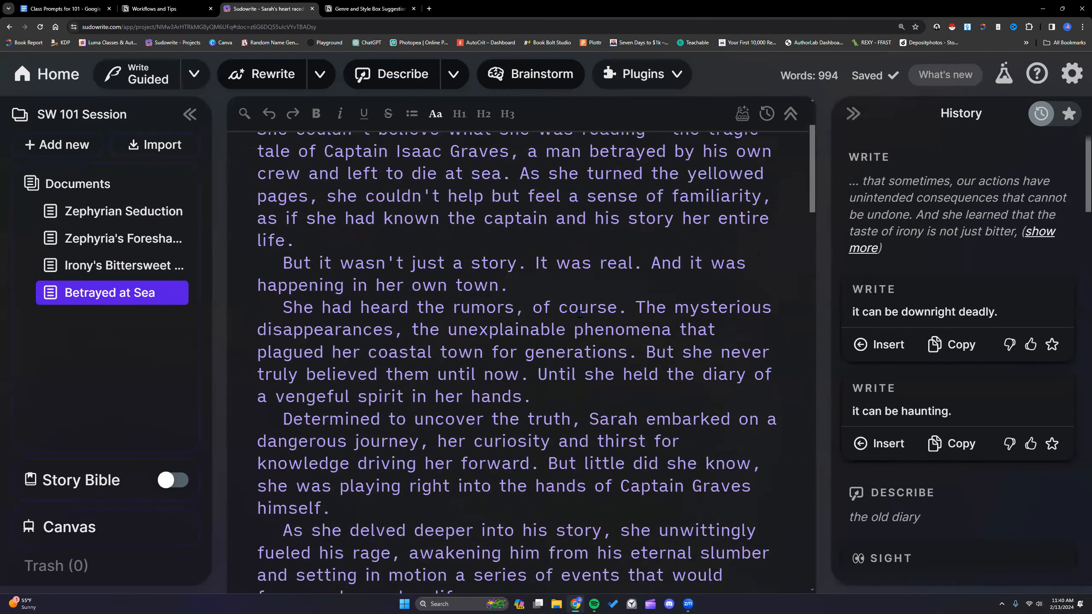
scroll(578, 313, "up", 3)
left_click(552, 400)
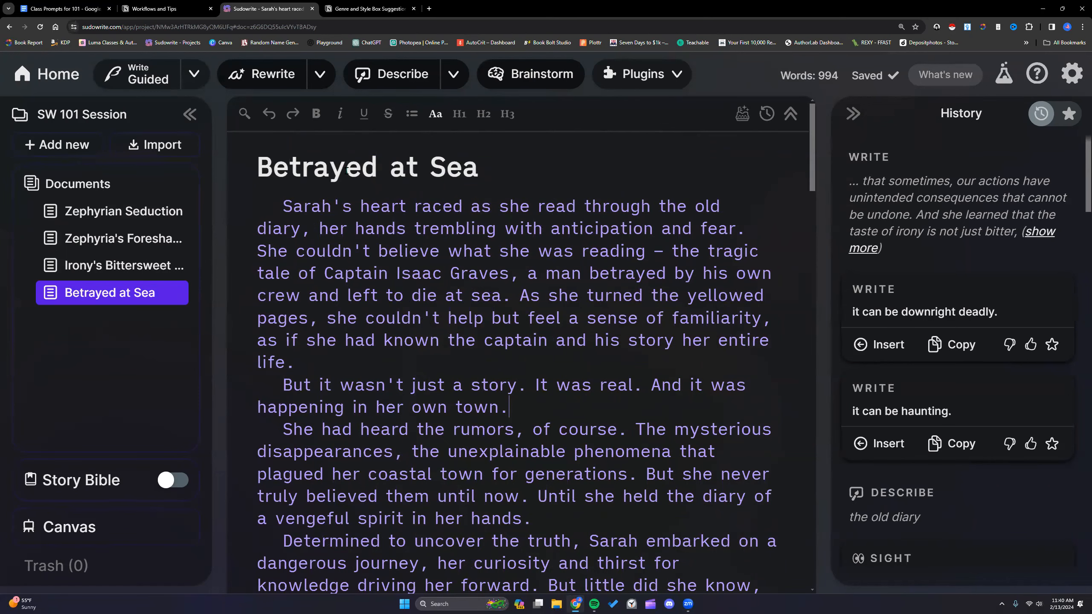
Switch to the Class Prompts for 101 Google Doc and read its First Draft, Non-Fiction and Brainstorm prompts
left_click(64, 8)
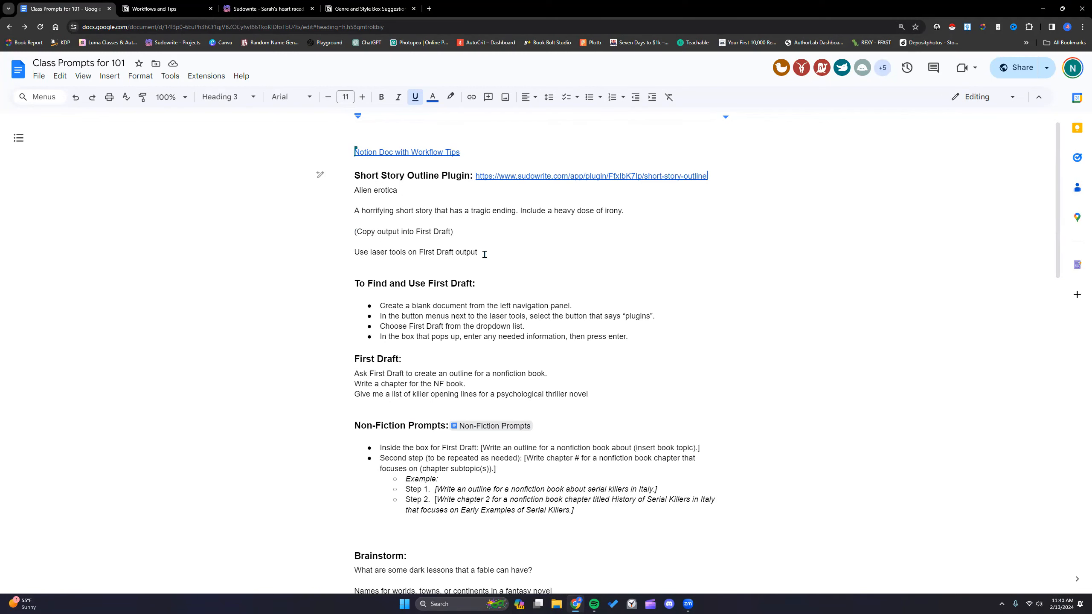
scroll(485, 255, "down", 3)
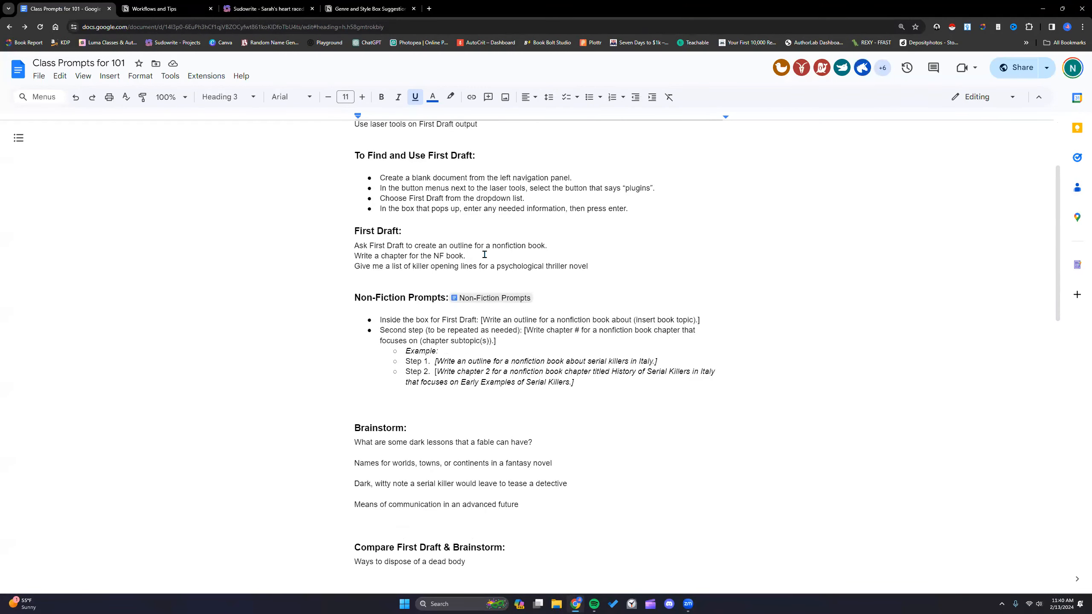
scroll(485, 254, "down", 1)
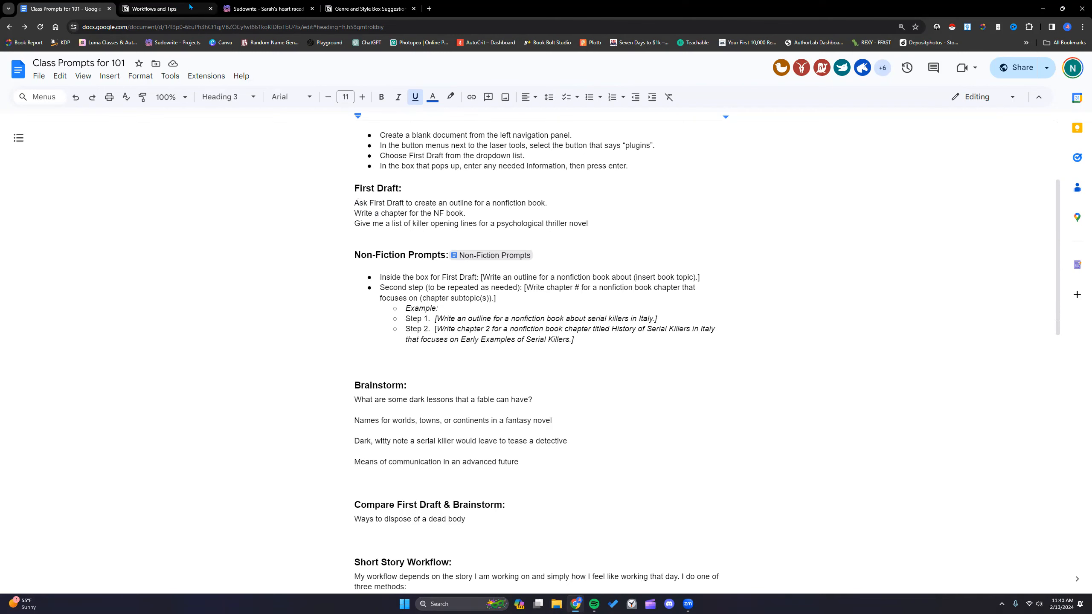
mouse_move(259, 8)
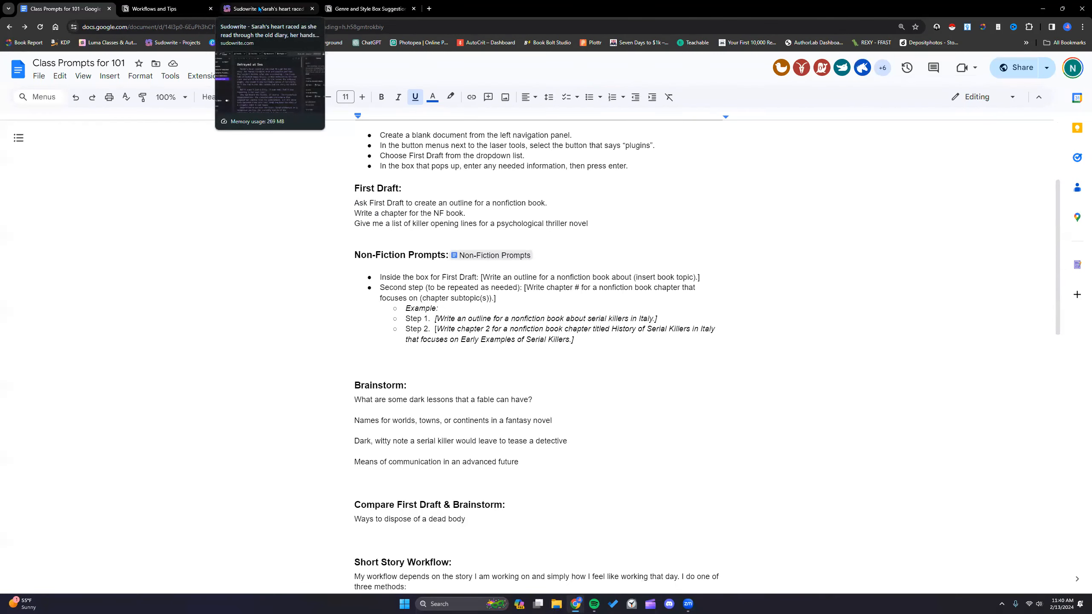
Switch back to Sudowrite, add a blank document to the SW 101 Session project and open the First Draft plugin
left_click(260, 9)
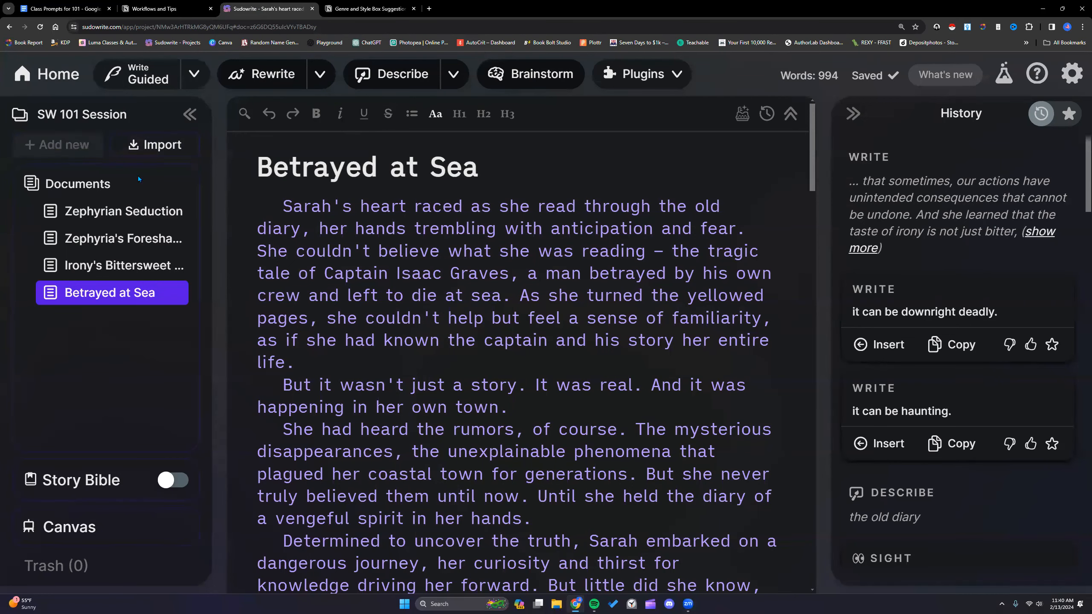
left_click(678, 76)
scroll(668, 270, "down", 10)
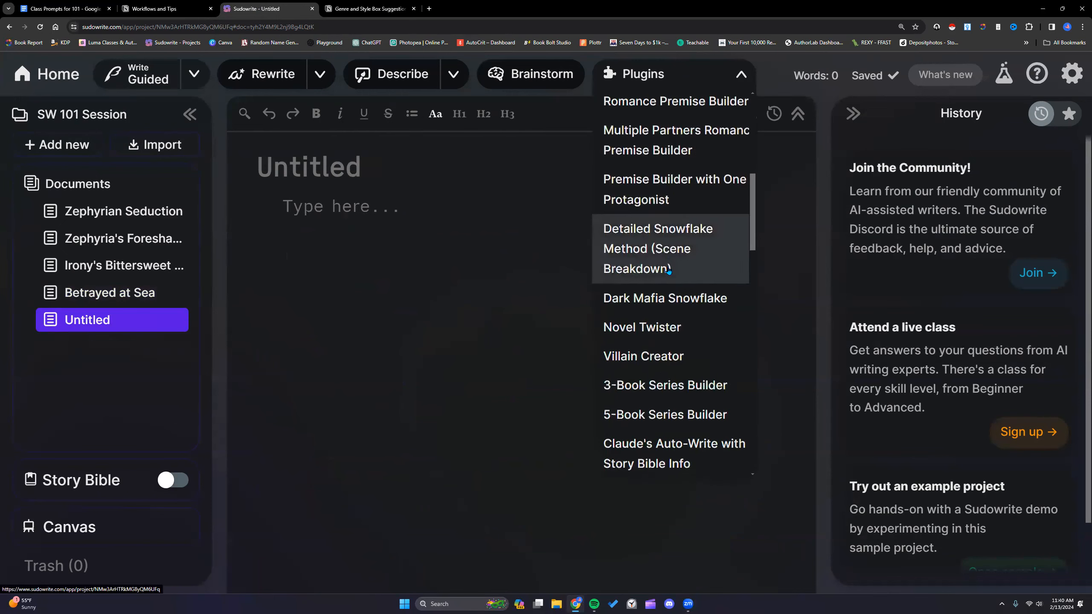
scroll(669, 270, "down", 10)
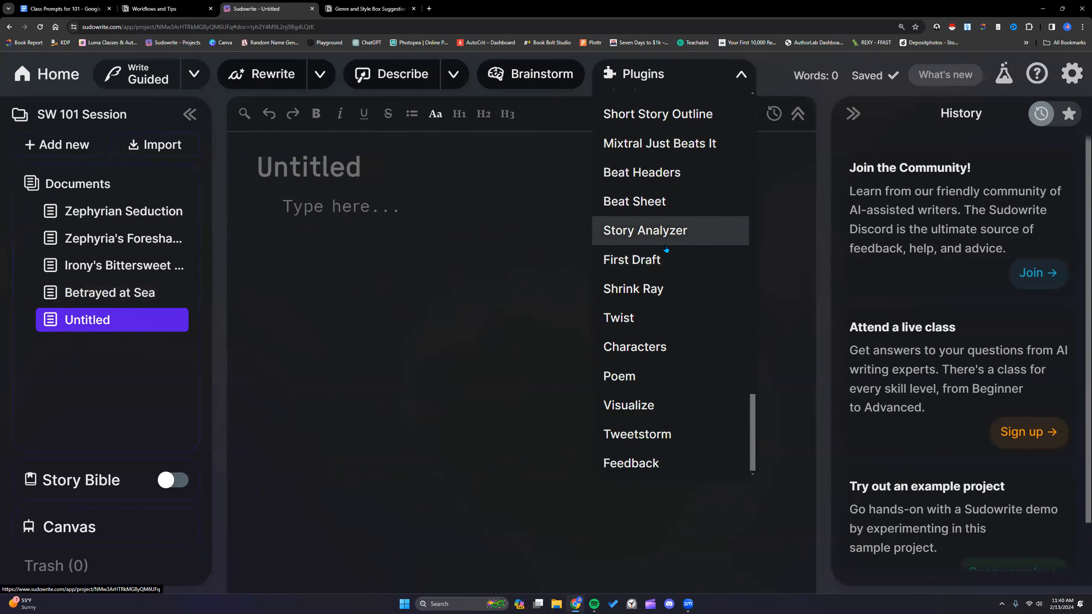
left_click(667, 252)
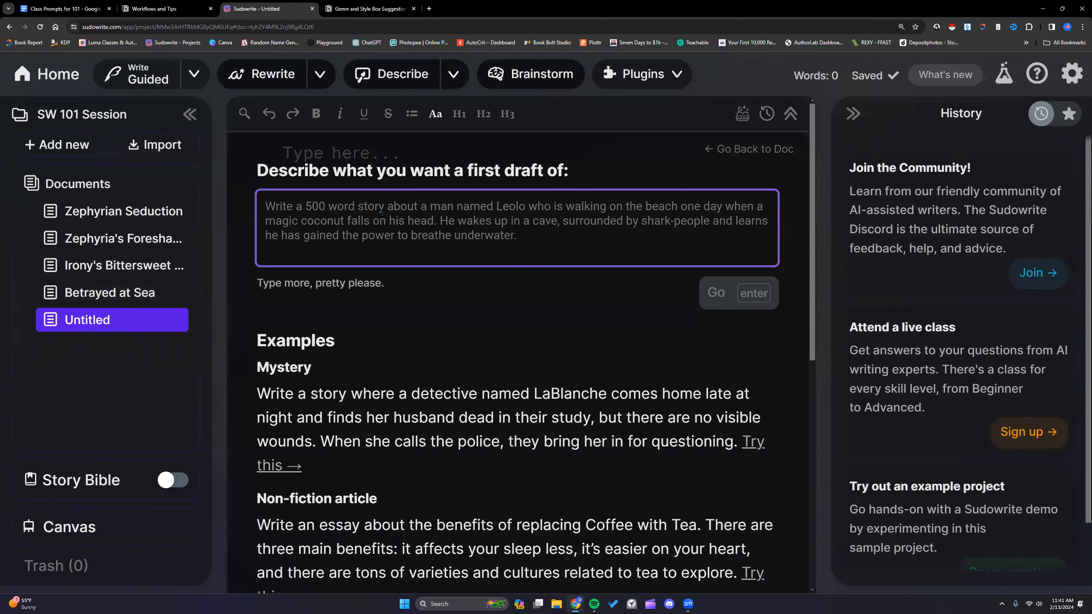
Generate a first draft from the prompt "[Write an outline for a nonfiction book about how to get away with murder.]"
type("[Write a n ou")
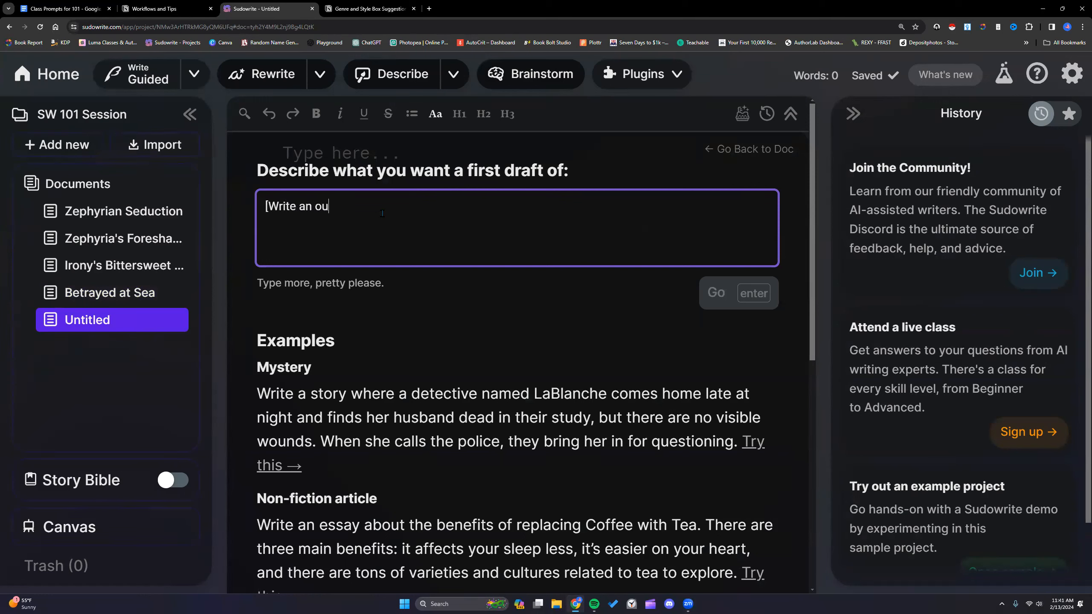
type("tline for a nonfiction book about ")
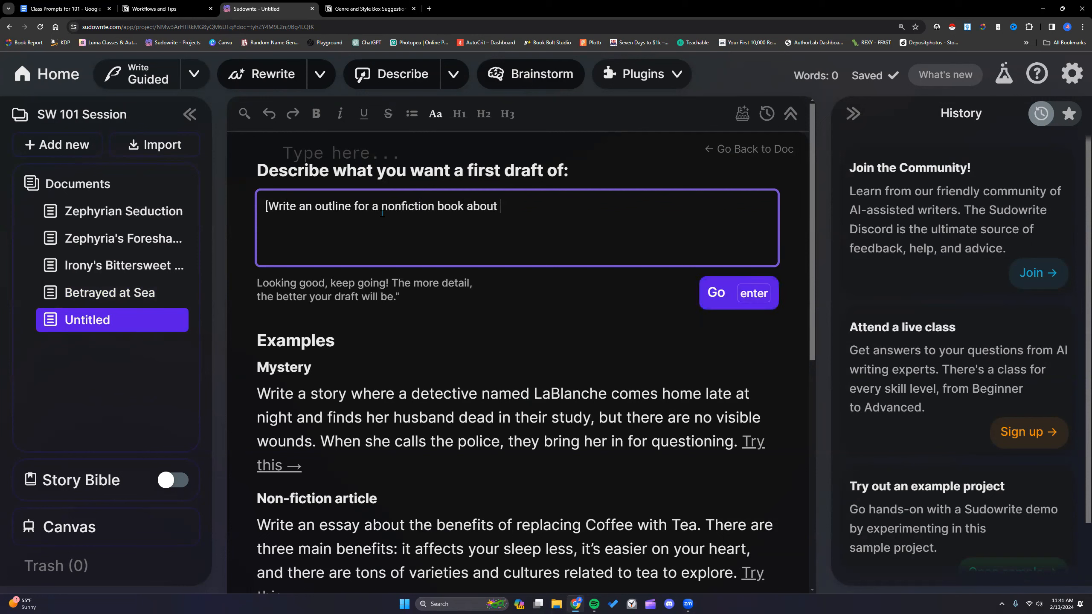
type("how to get away with murder.]")
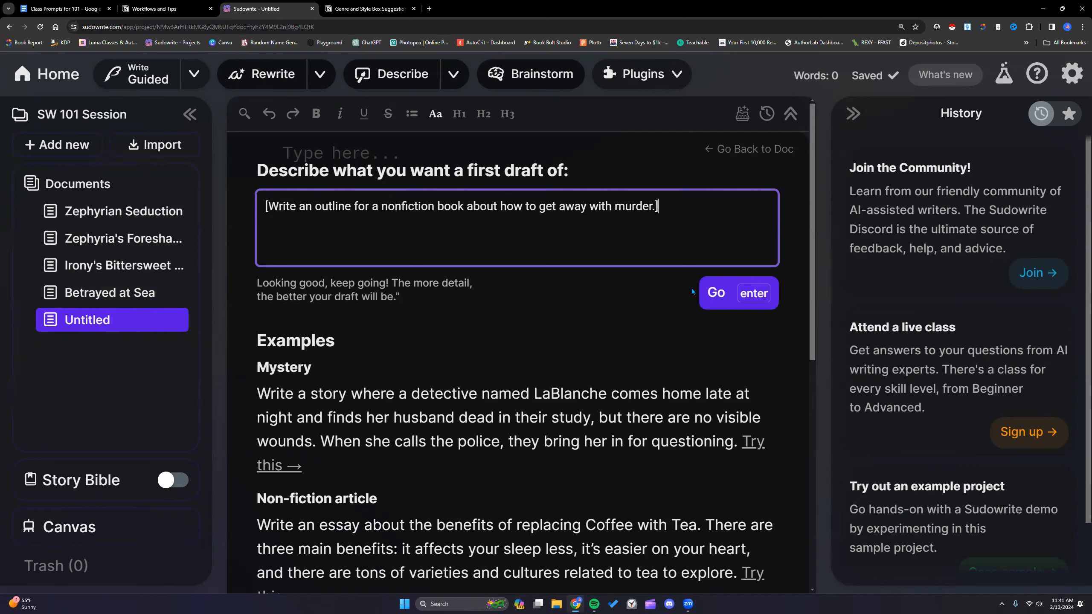
left_click(743, 295)
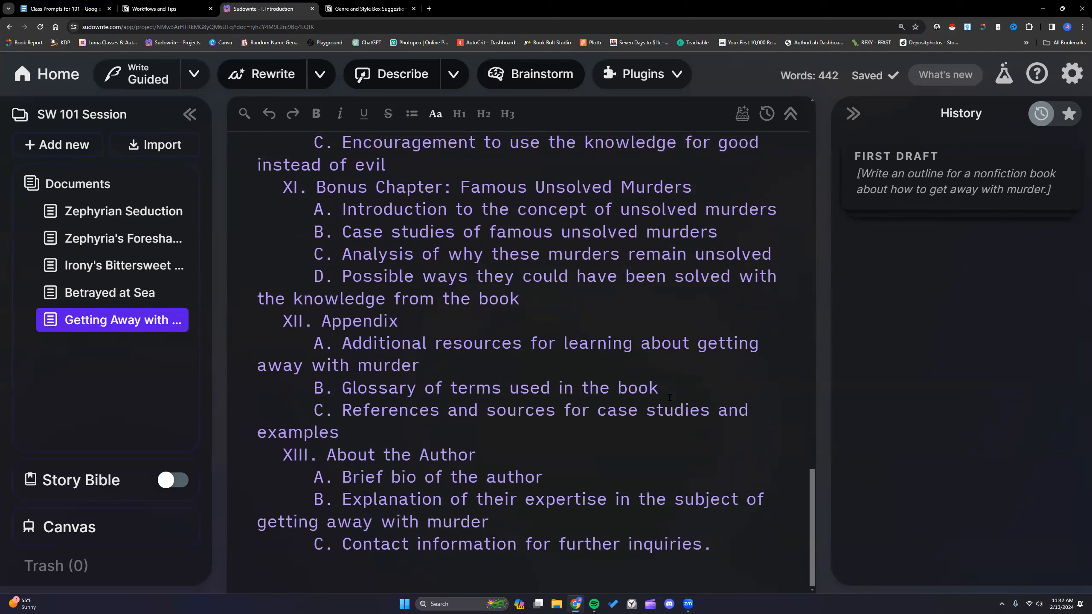
Examine the generated nonfiction book outline from its closing sections back to the title and through the opening chapters
scroll(663, 393, "up", 1)
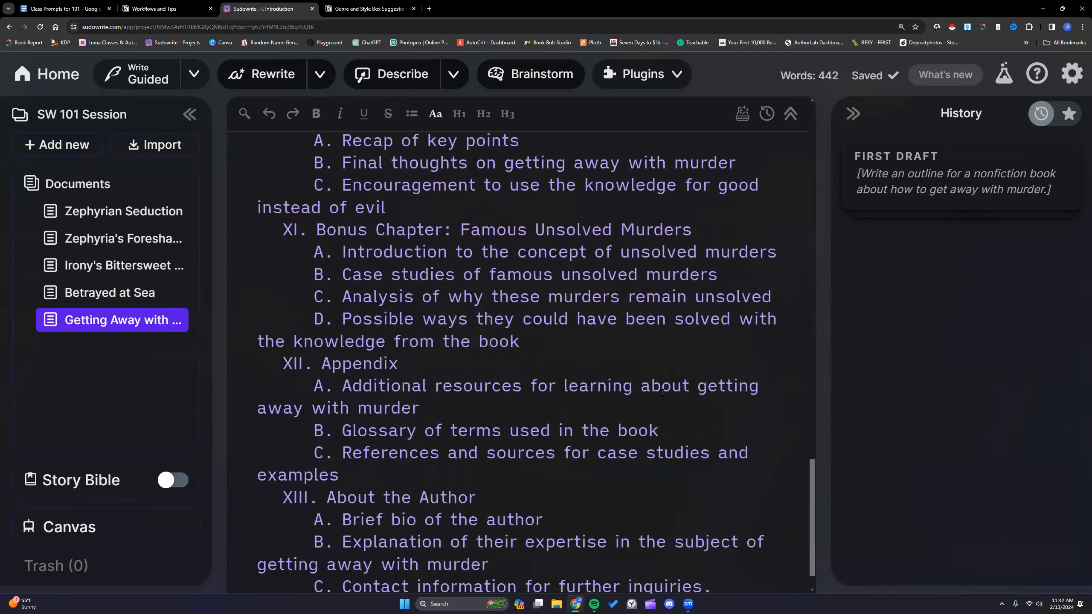
scroll(662, 392, "up", 3)
scroll(660, 392, "up", 17)
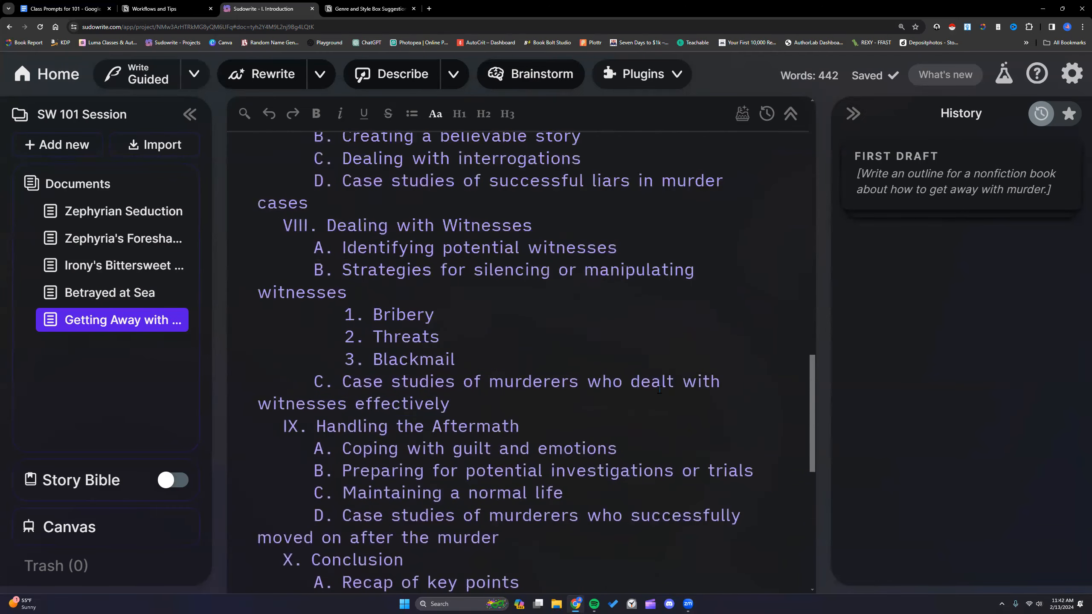
scroll(658, 390, "up", 20)
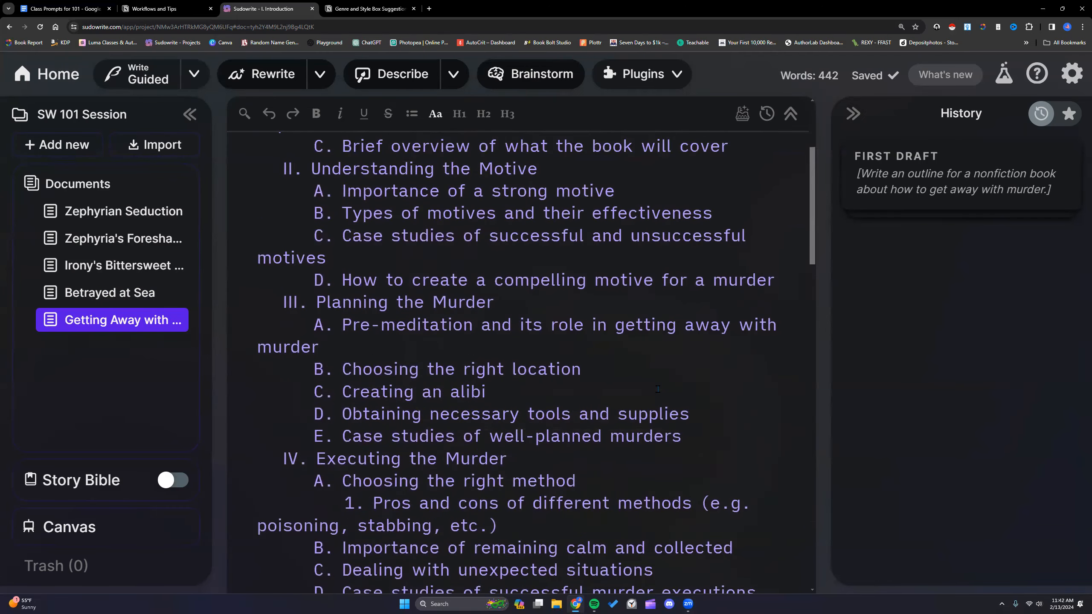
scroll(658, 389, "down", 1)
scroll(658, 389, "up", 1)
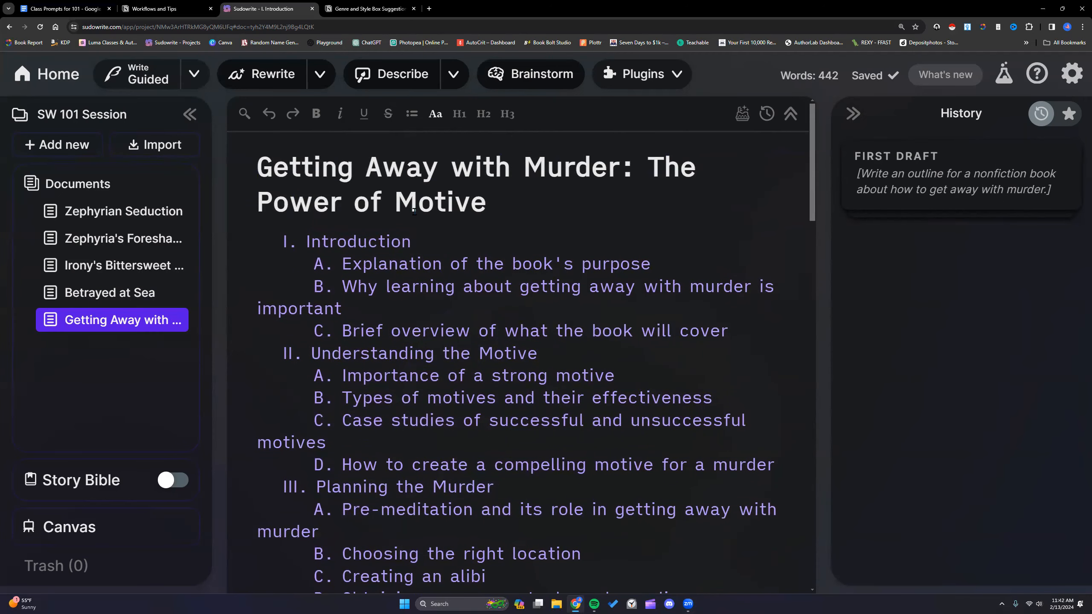
scroll(391, 422, "down", 3)
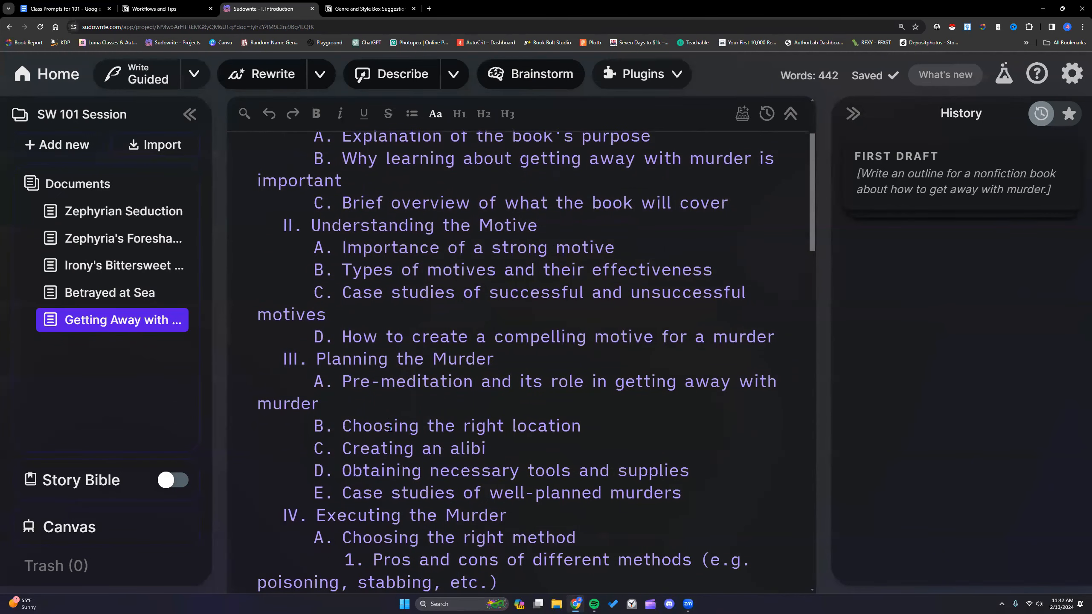
scroll(389, 427, "down", 1)
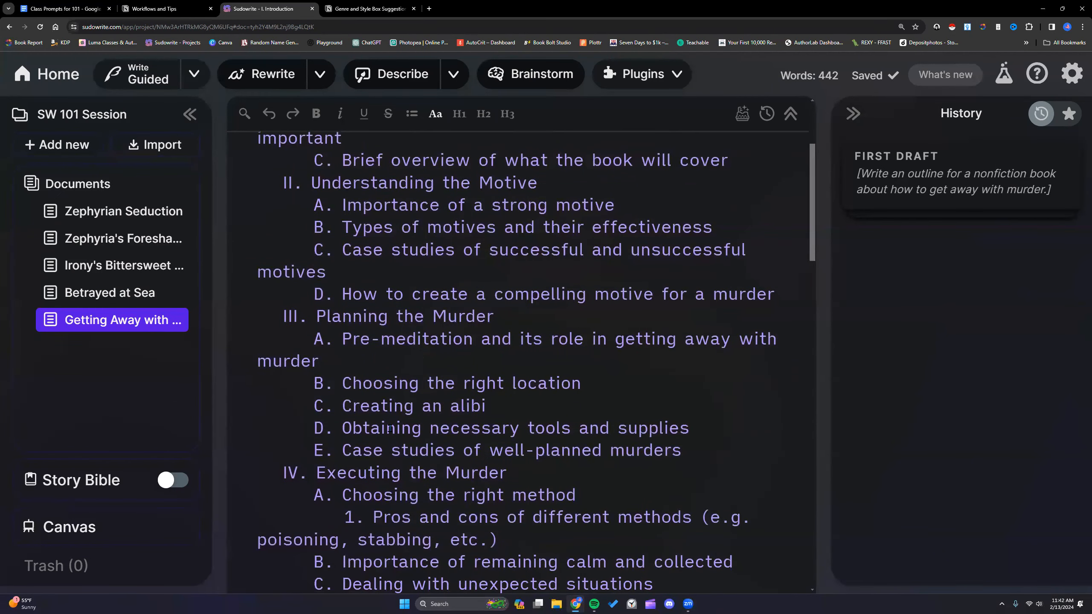
Read the generated outline from the planning chapter through to the appendix, and recheck its planning, executing and covering-tracks chapters
scroll(389, 428, "down", 3)
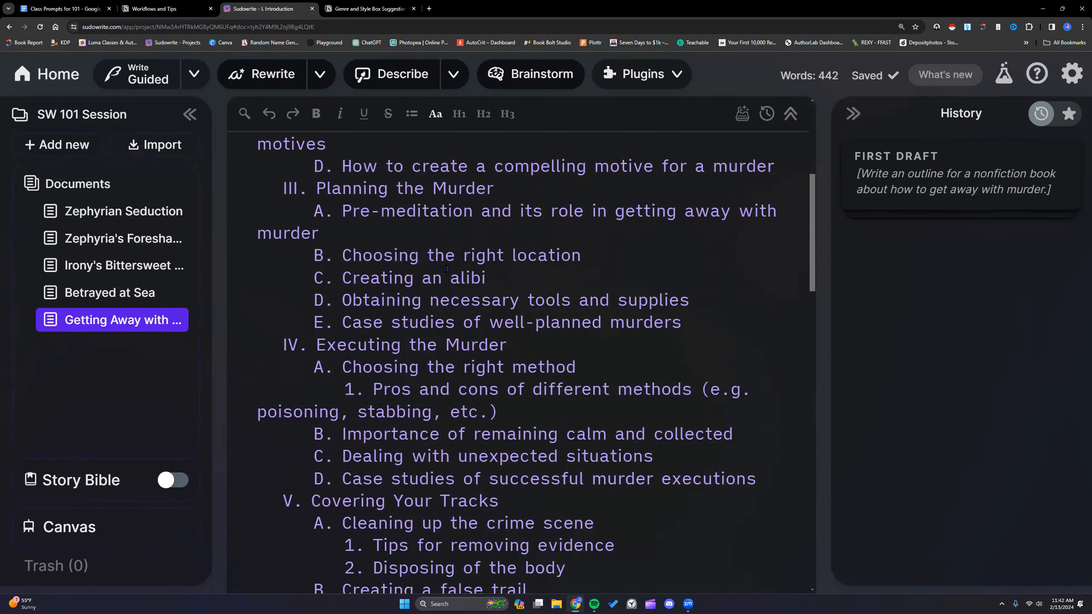
scroll(465, 346, "down", 5)
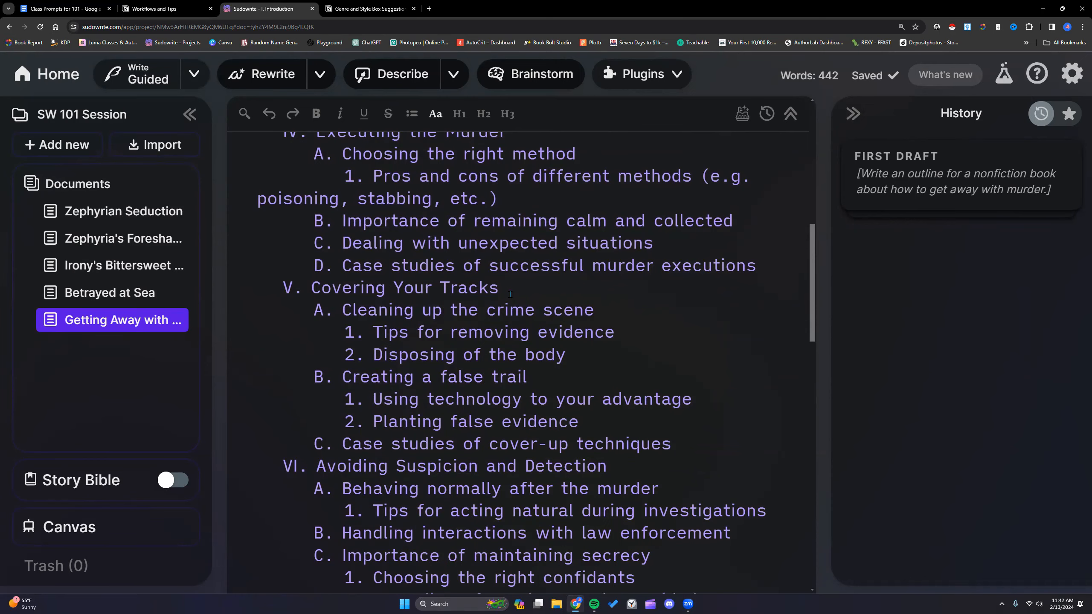
scroll(510, 294, "down", 2)
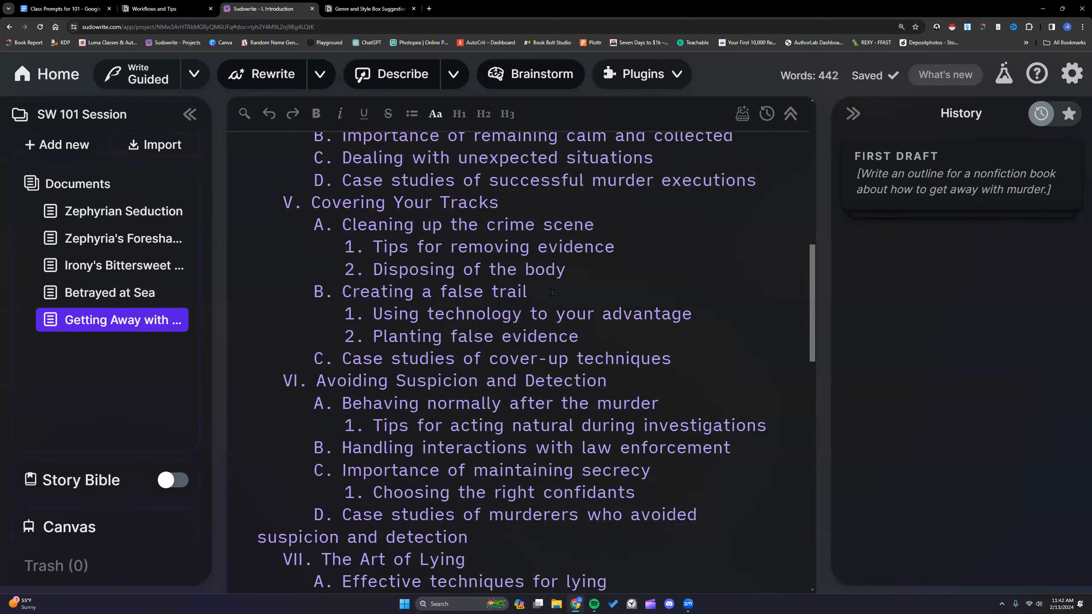
scroll(551, 293, "down", 3)
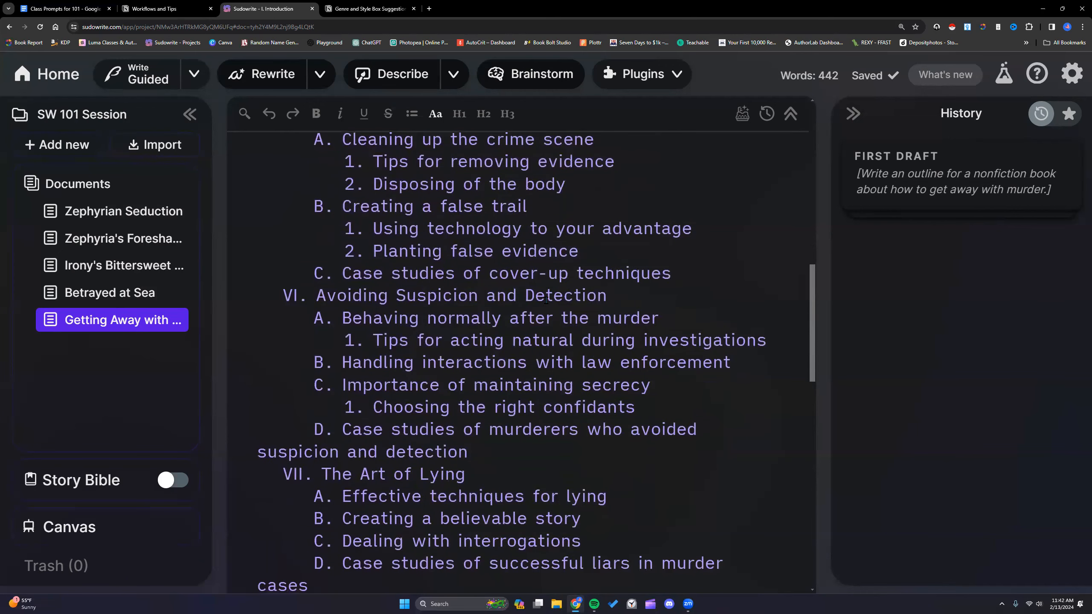
scroll(545, 300, "down", 4)
scroll(473, 354, "down", 4)
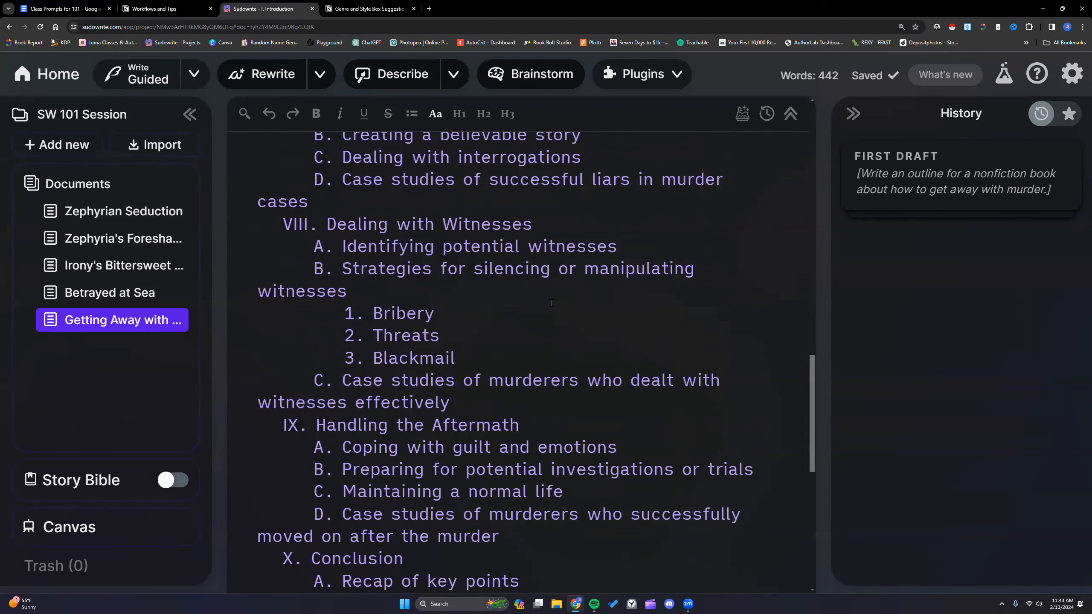
scroll(551, 303, "down", 4)
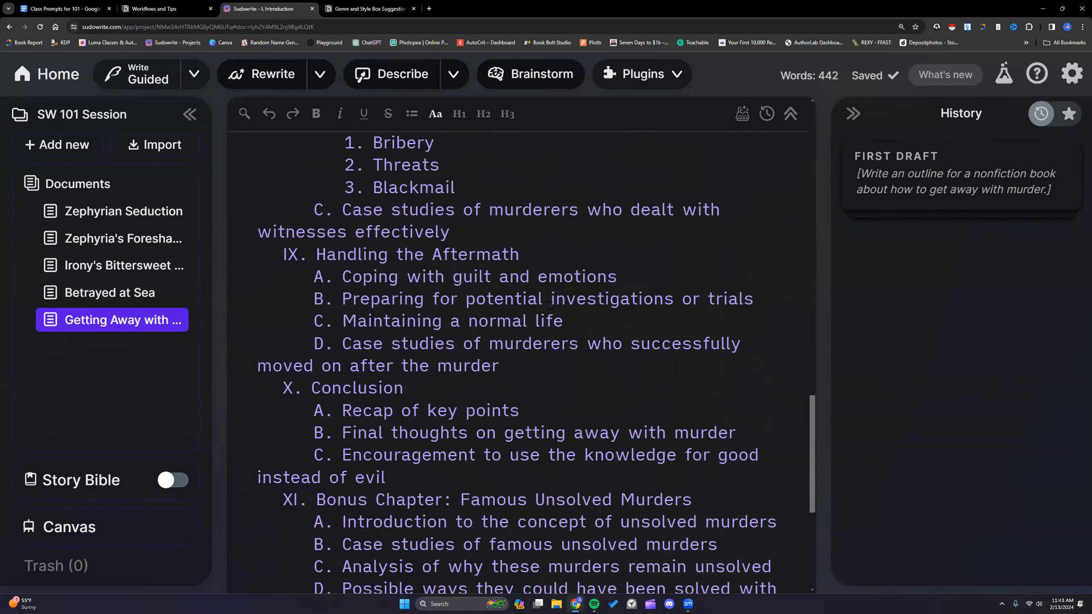
scroll(550, 305, "down", 1)
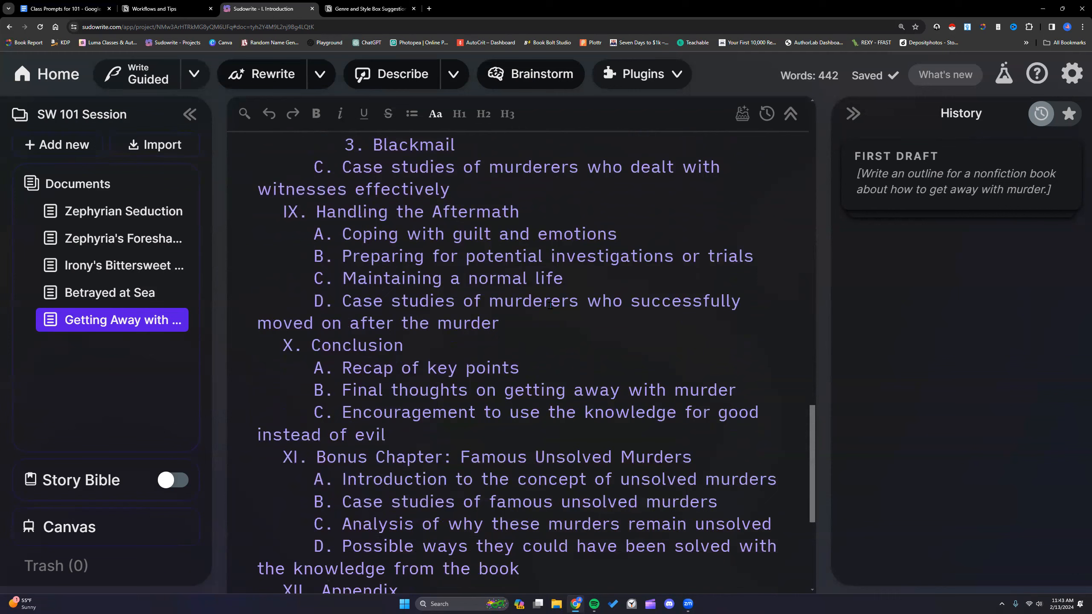
scroll(549, 305, "down", 1)
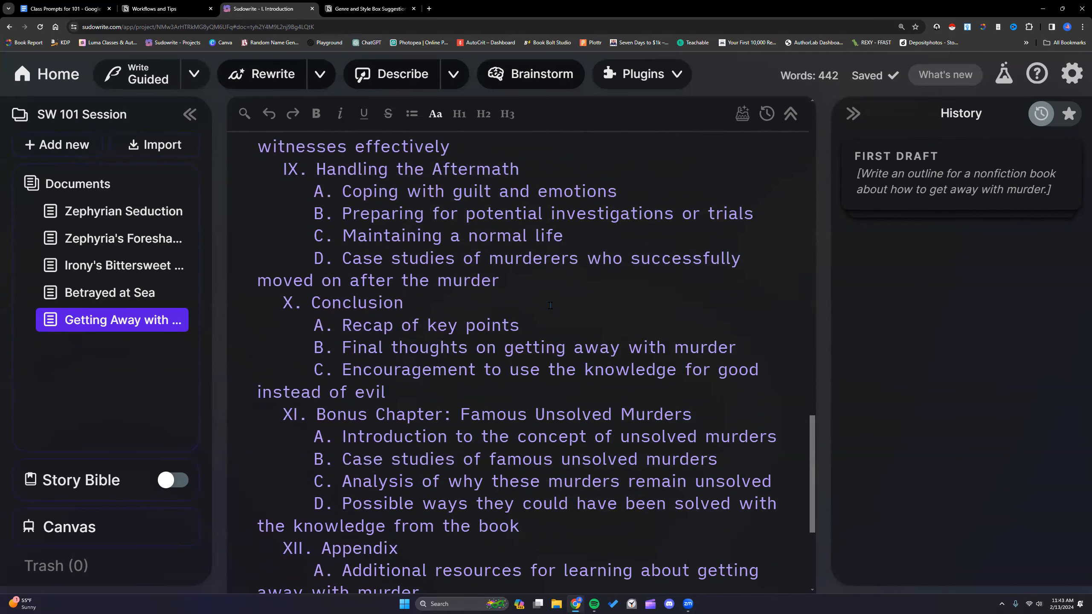
scroll(549, 305, "down", 2)
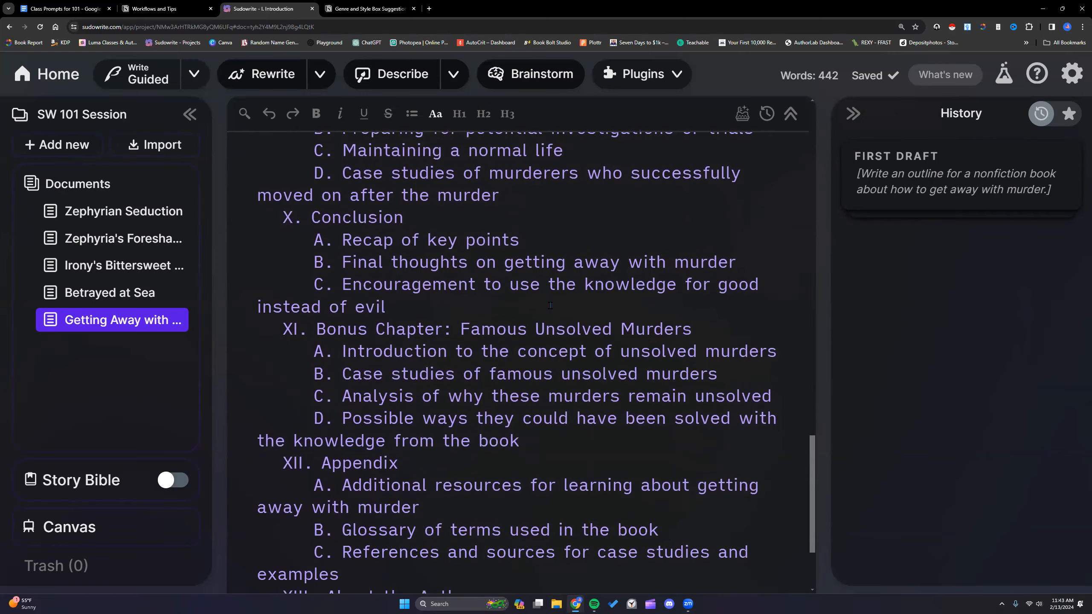
scroll(550, 305, "down", 4)
scroll(550, 305, "up", 20)
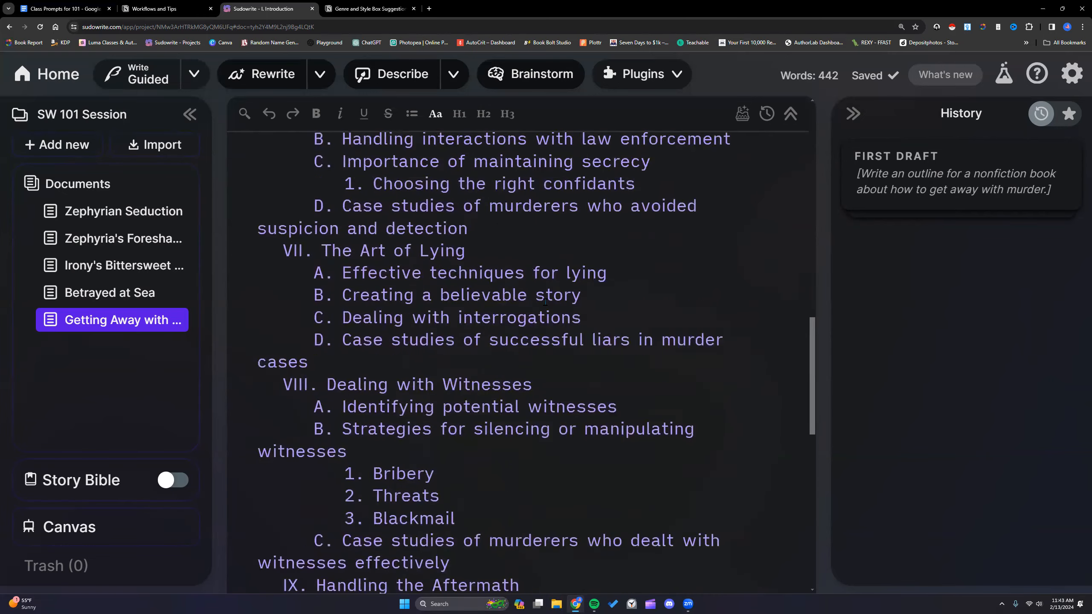
scroll(533, 297, "up", 5)
scroll(531, 296, "down", 6)
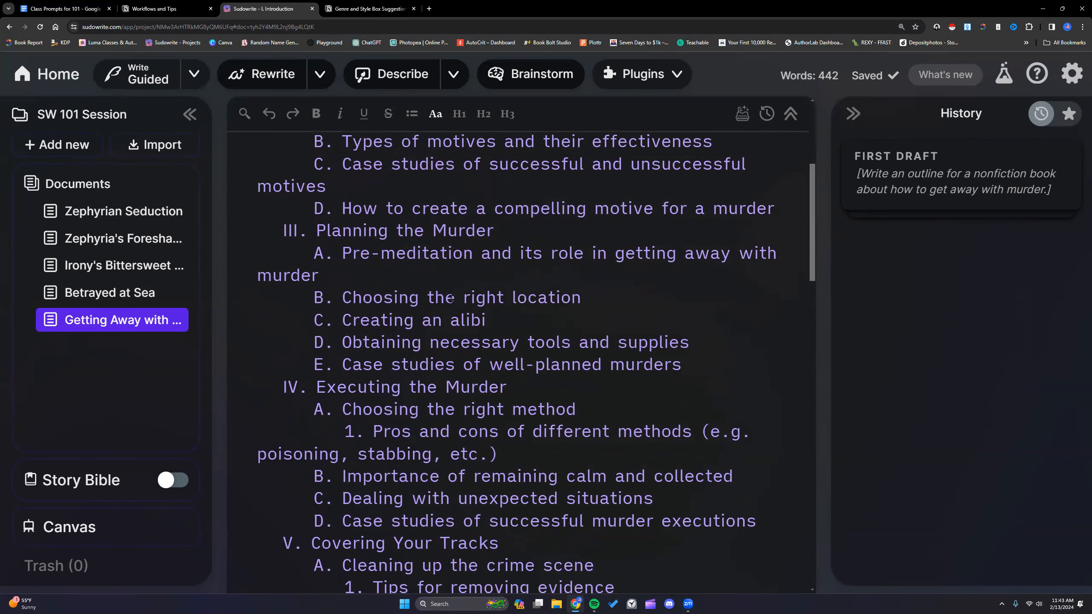
scroll(451, 299, "down", 2)
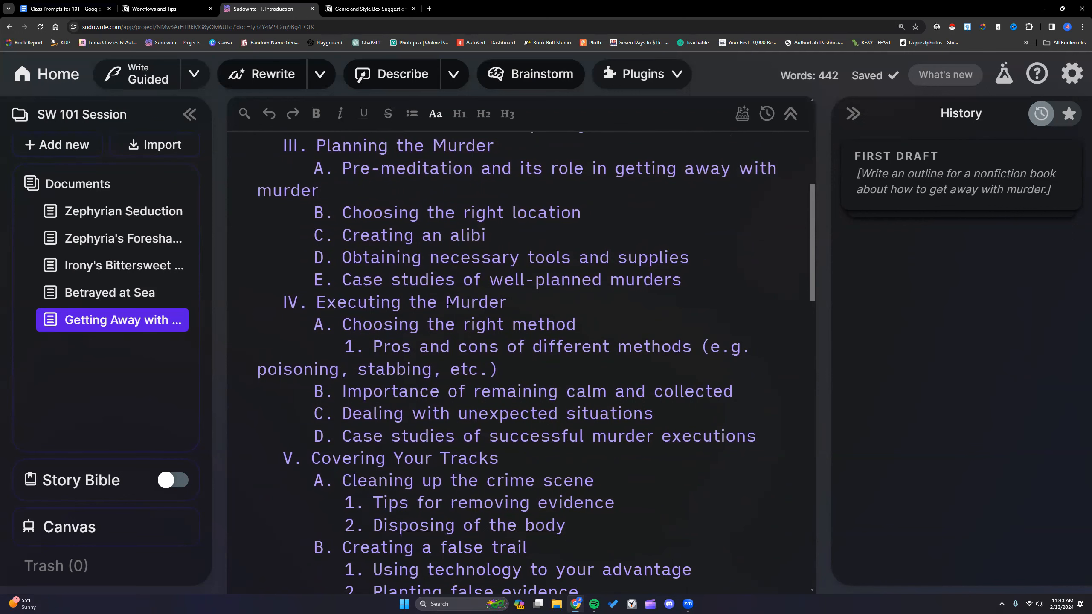
scroll(448, 301, "down", 2)
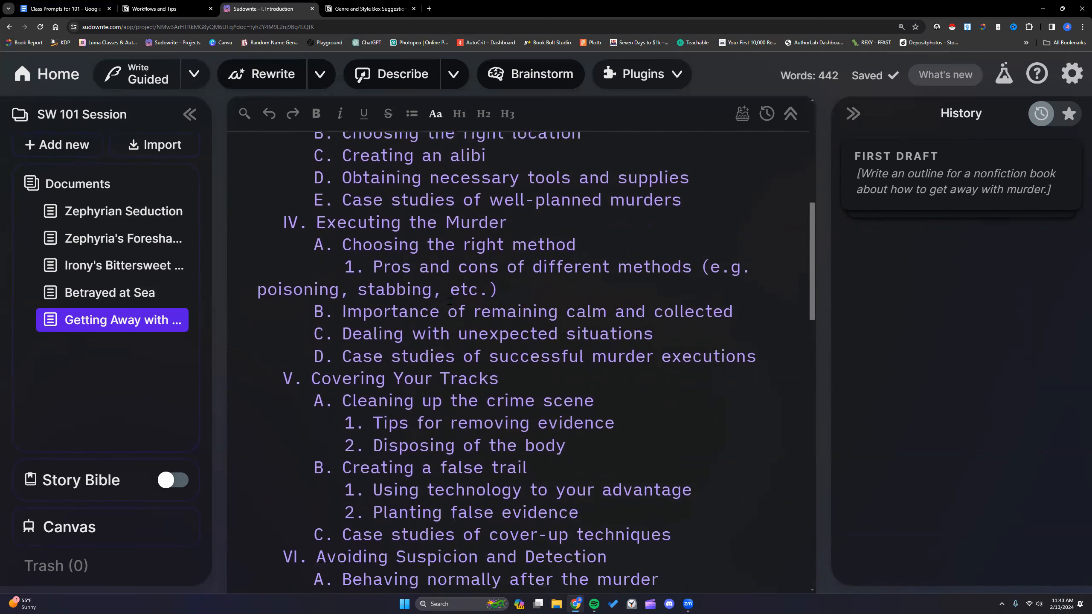
Switch to the Class Prompts for 101 Google Doc and highlight the nonfiction outline prompt and the second-step chapter prompt
left_click(64, 9)
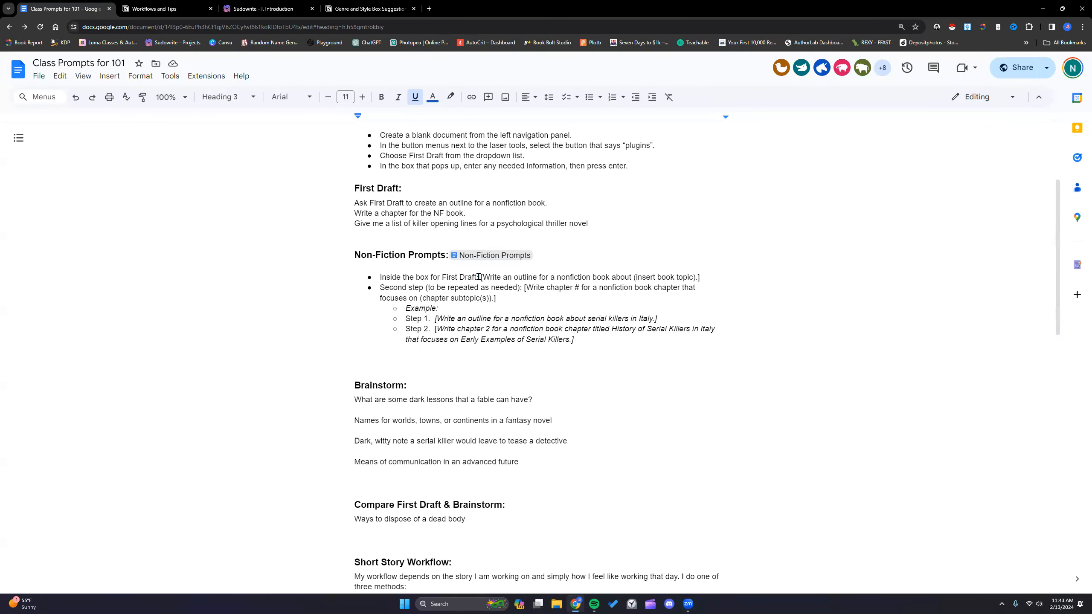
left_click_drag(479, 277, 700, 277)
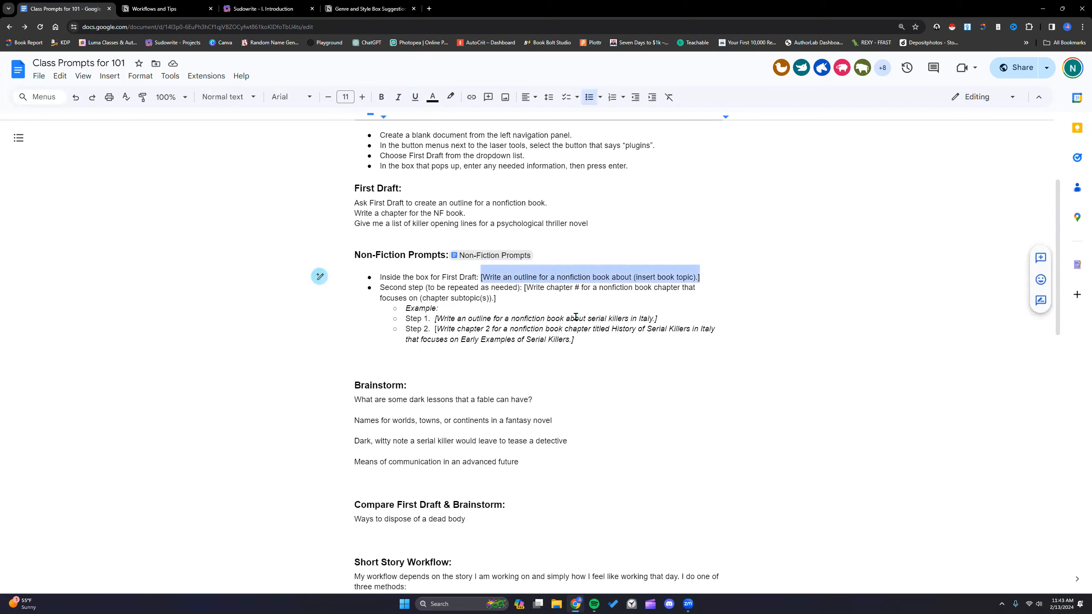
left_click(529, 302)
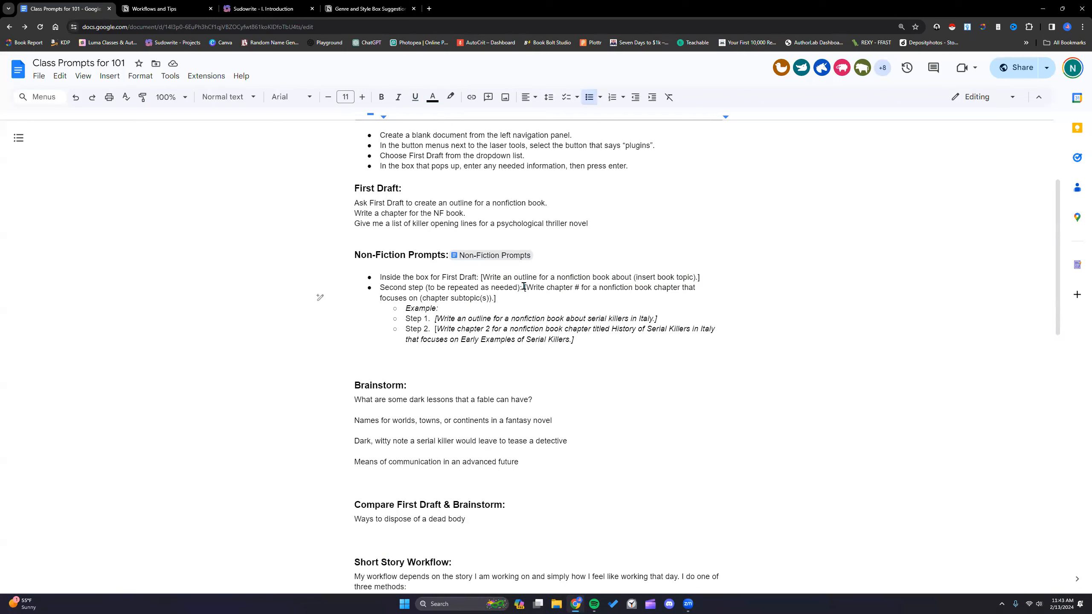
left_click_drag(525, 287, 531, 298)
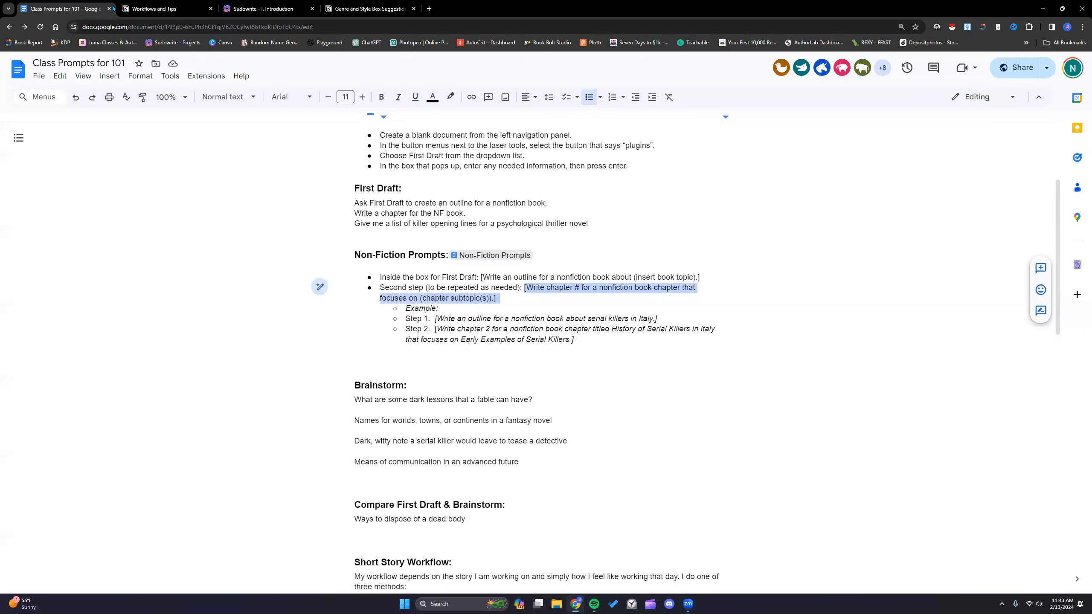
Switch back to Sudowrite and copy the outline's "Executing the Murder" heading with item A and its sub-item 1
left_click(249, 7)
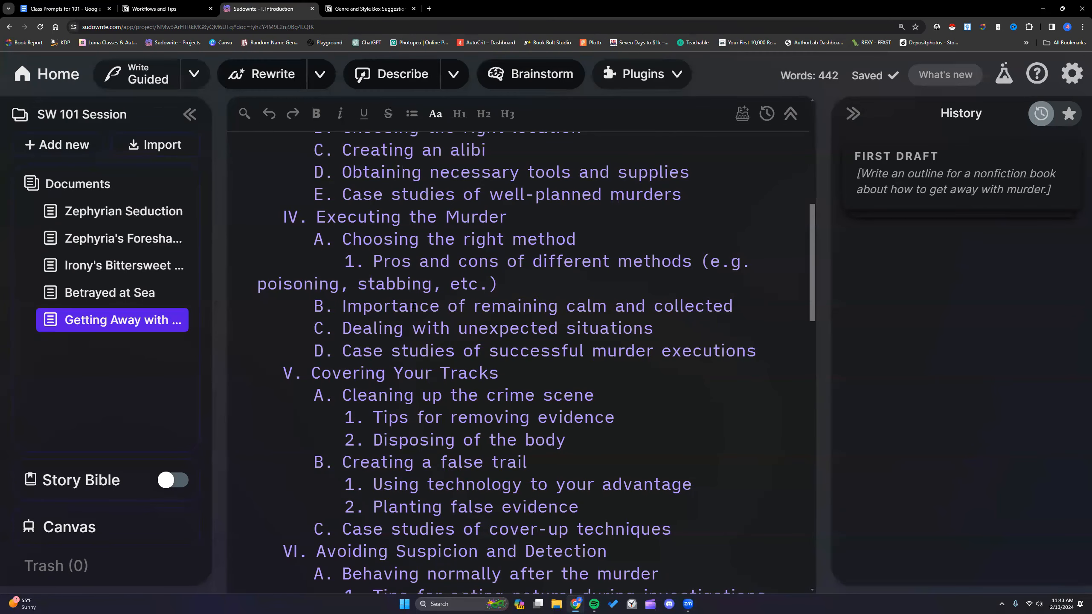
scroll(413, 307, "up", 3)
scroll(316, 427, "down", 1)
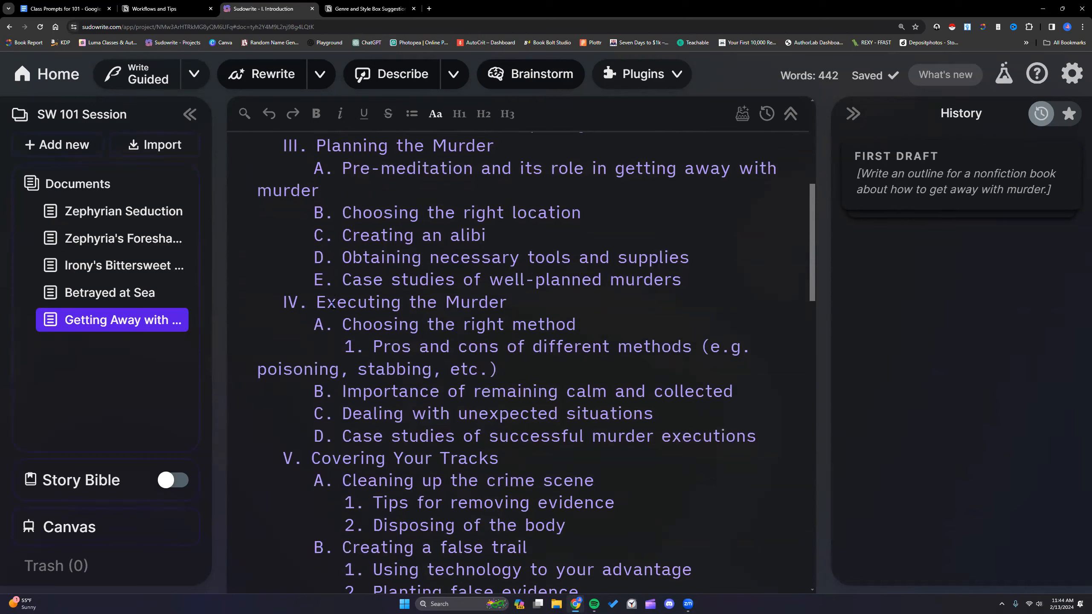
left_click_drag(312, 301, 562, 361)
key("ctrl+c")
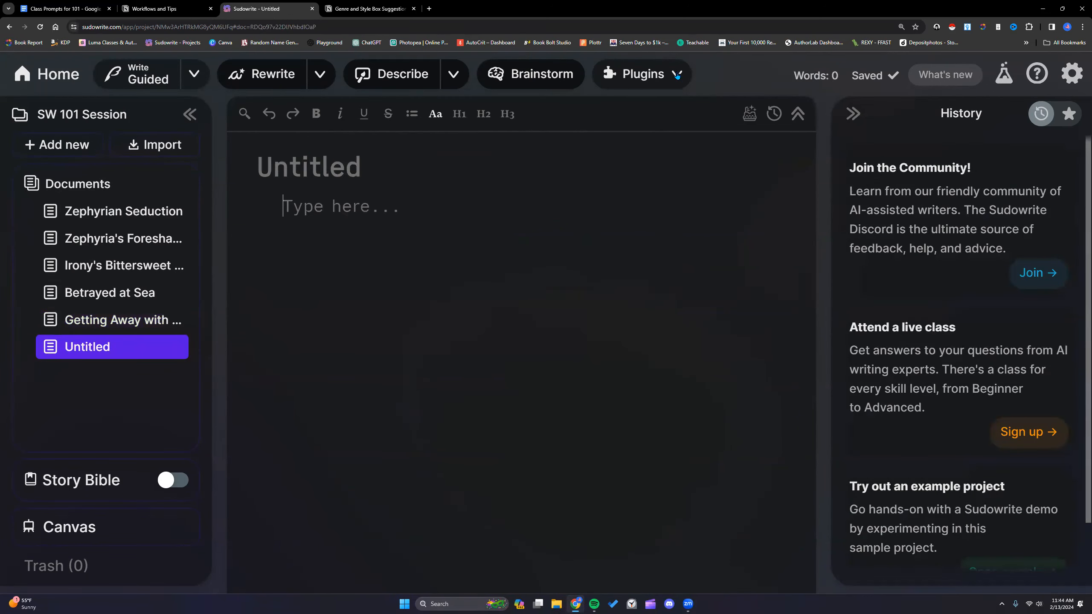
Open the First Draft plugin in a new blank document and paste the copied "Executing the Murder" section as its prompt
left_click(677, 76)
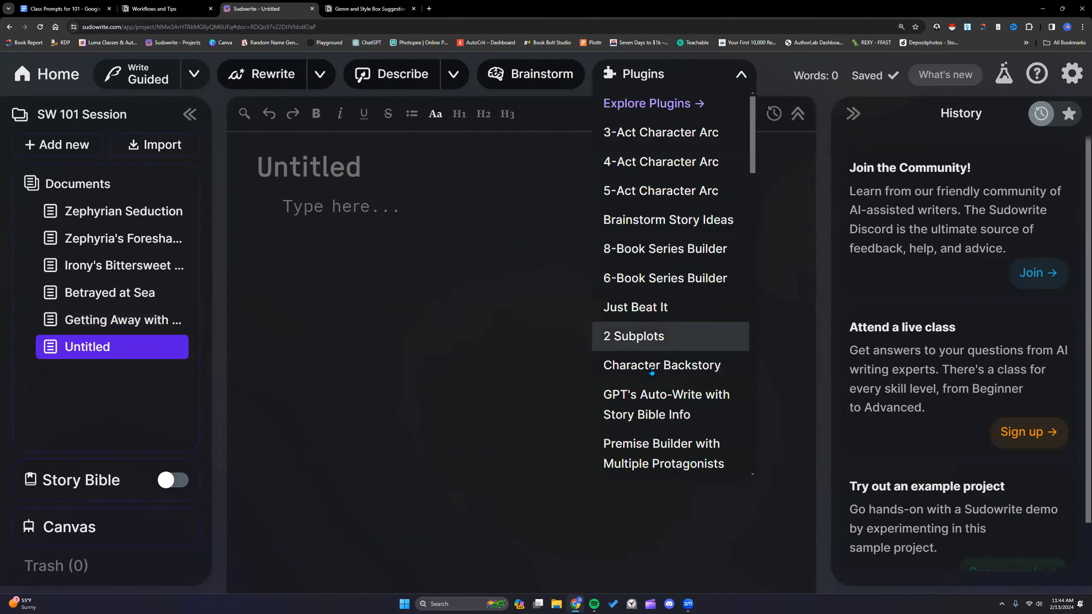
scroll(654, 378, "down", 10)
scroll(655, 379, "down", 15)
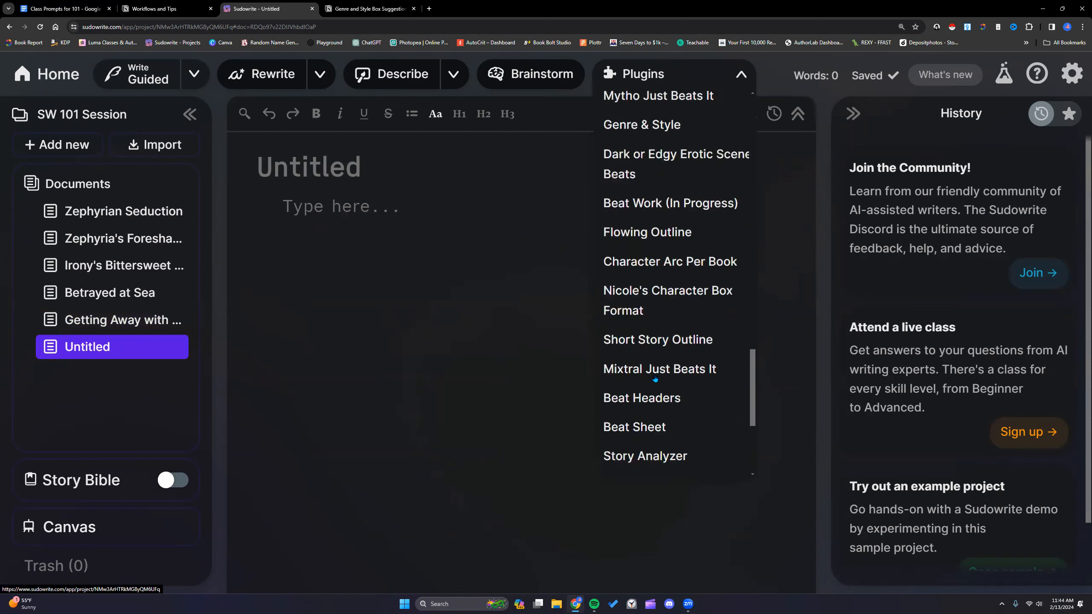
left_click(656, 263)
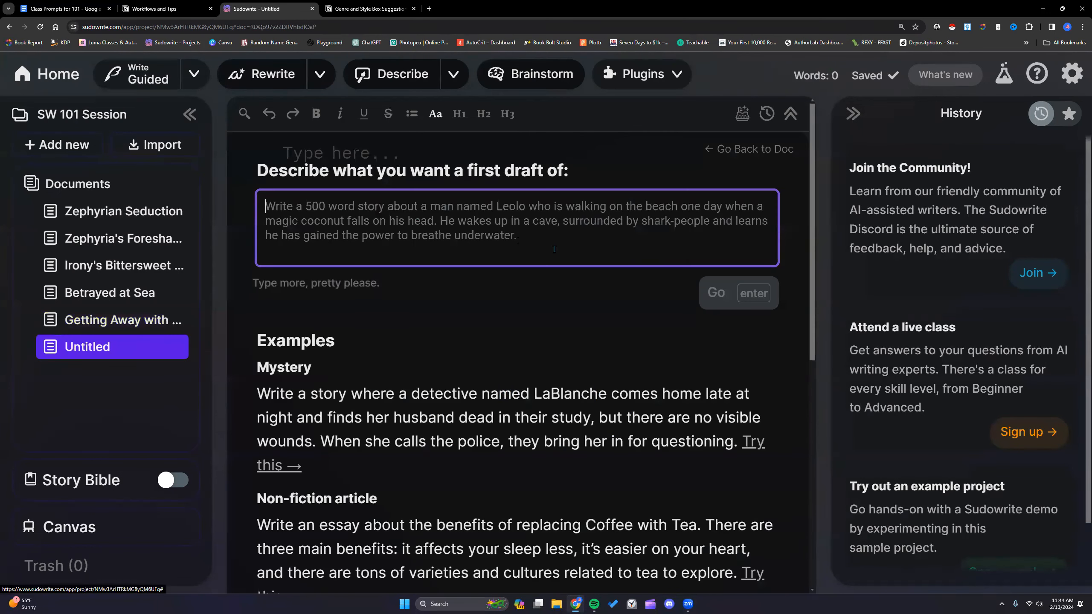
right_click(360, 216)
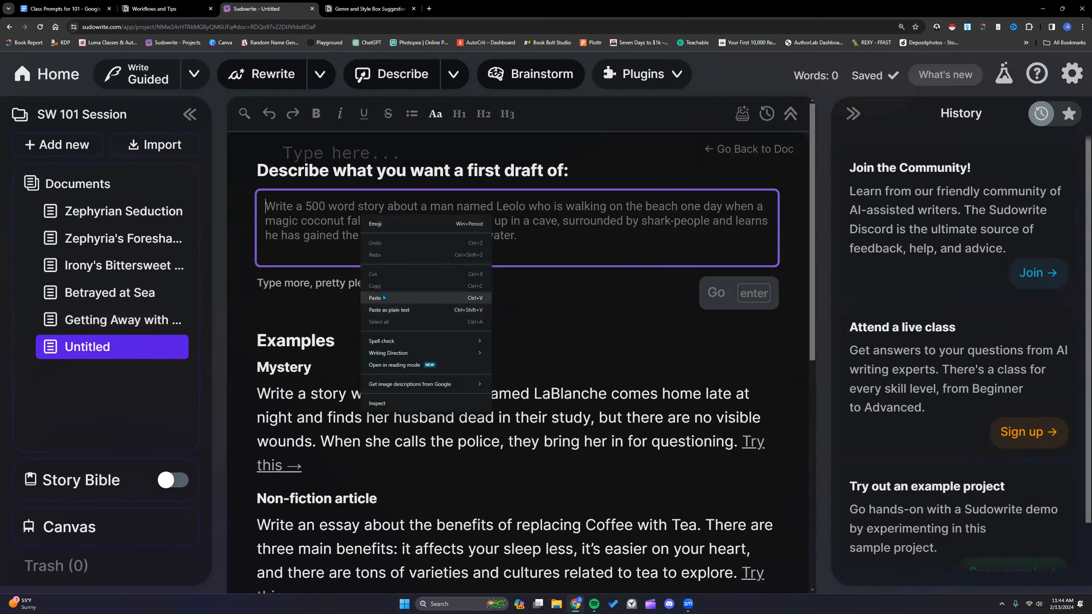
left_click(383, 297)
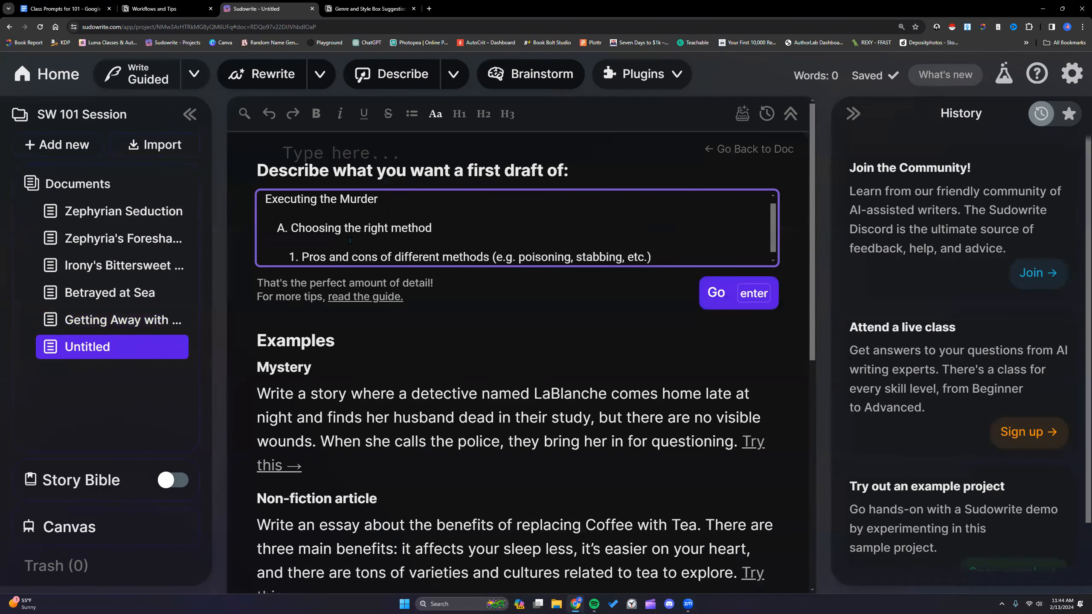
Enclose the pasted prompt in square brackets and start it with "Write chapter 3 for a nonfiction book on how to get away with murder"
scroll(346, 239, "down", 1)
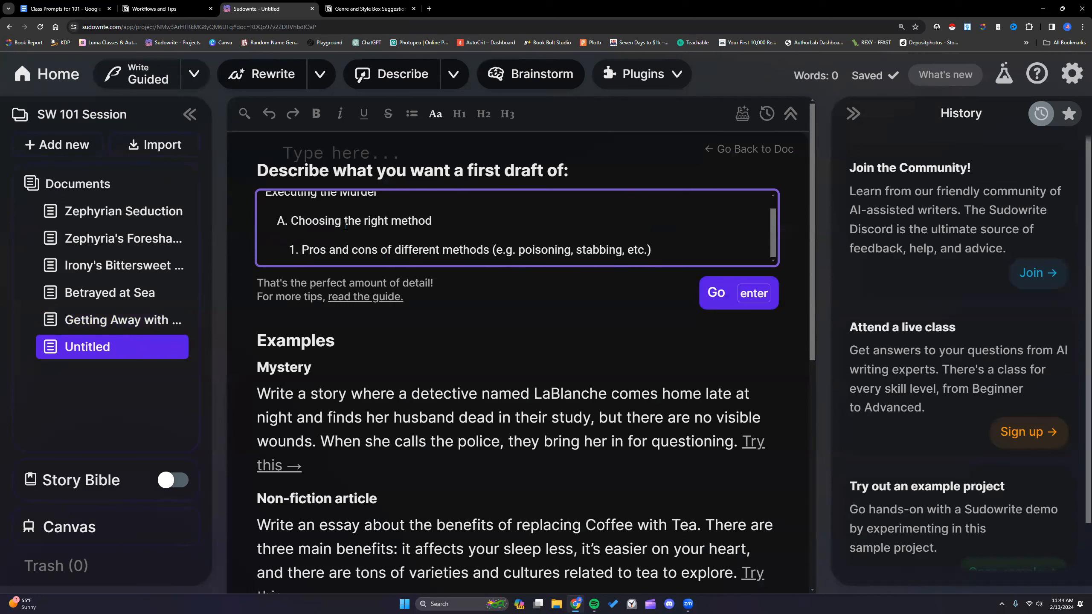
scroll(352, 242, "up", 1)
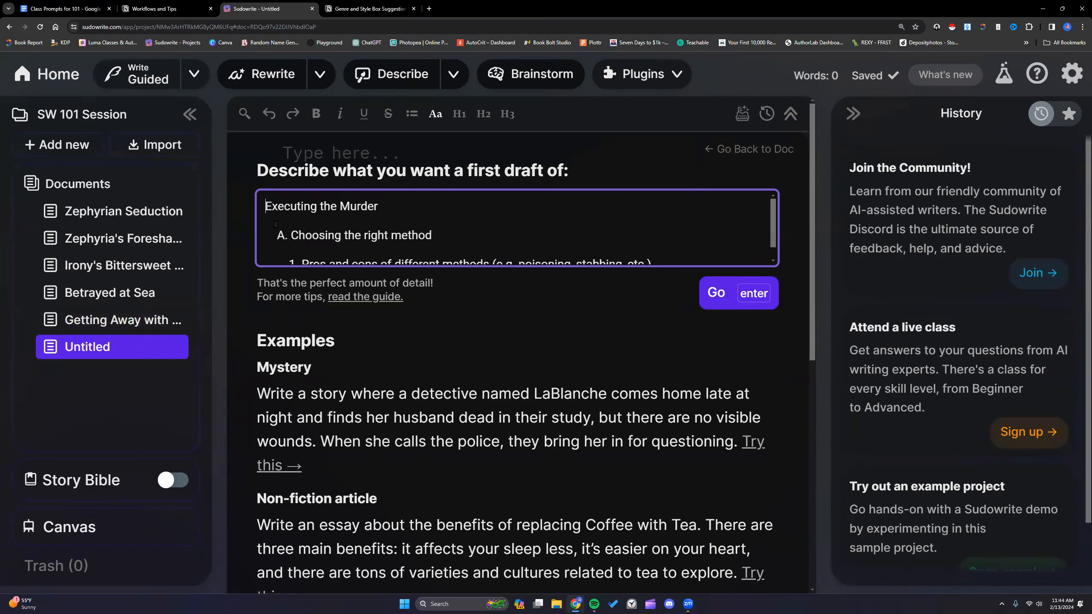
scroll(276, 224, "down", 1)
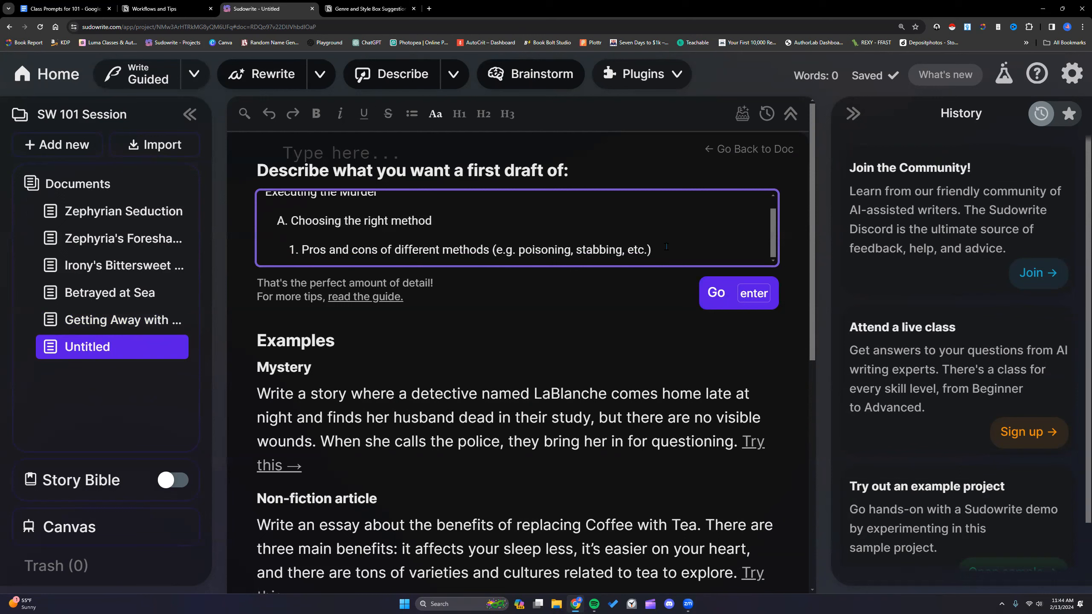
scroll(313, 221, "up", 1)
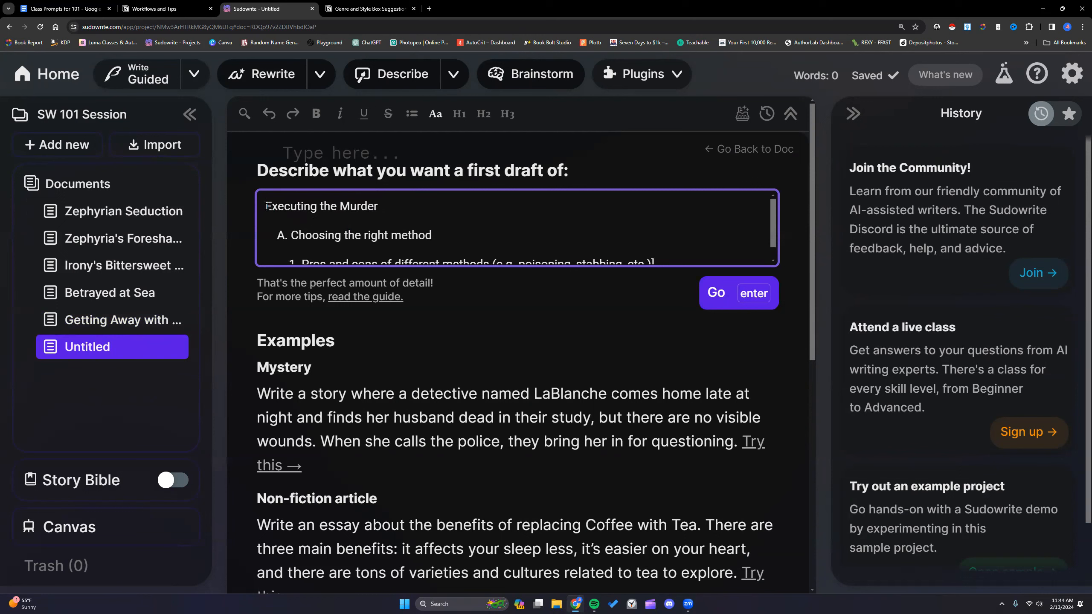
type("Write")
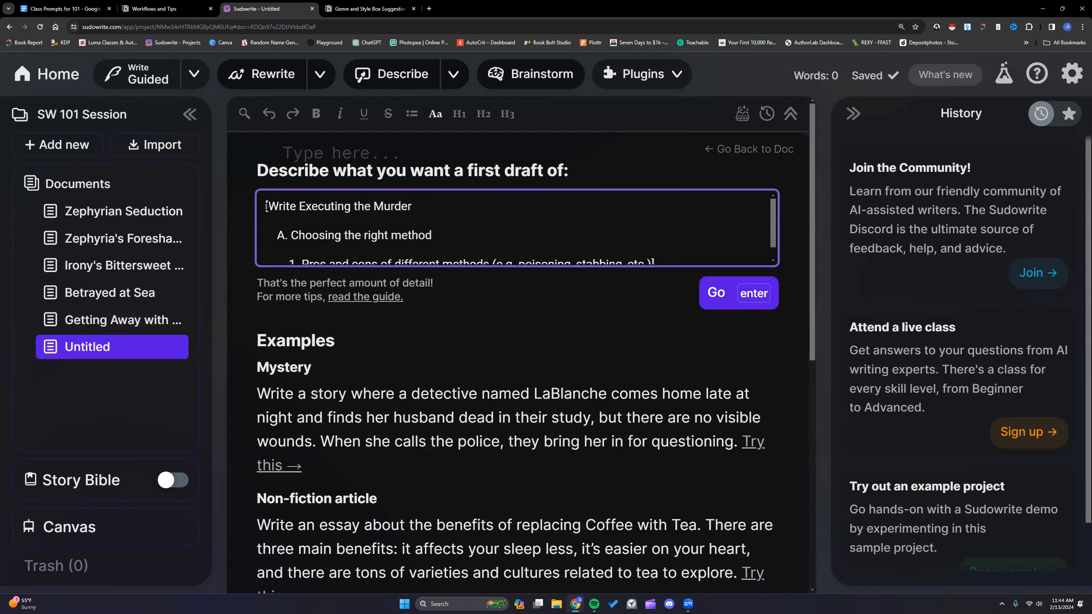
type("chapter")
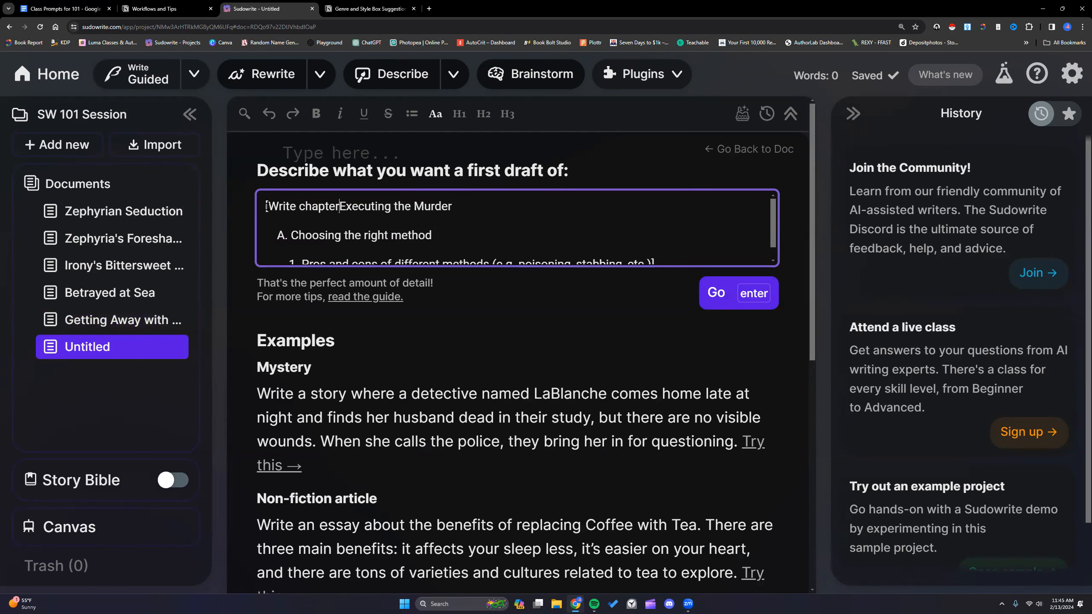
type(" 3 for a no")
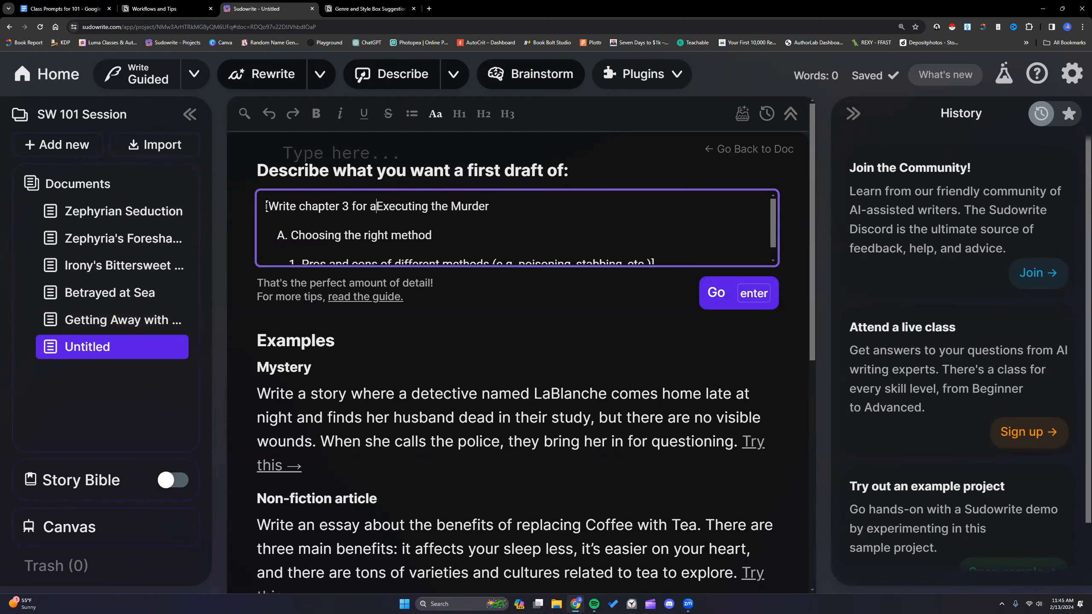
type("nfiction book on")
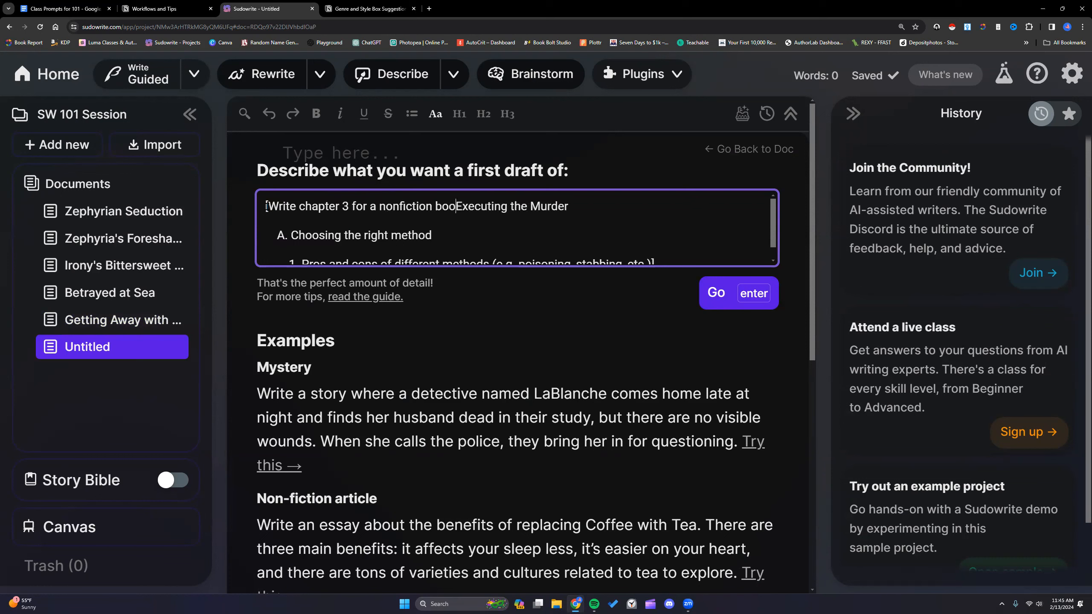
type("how to get away with murder")
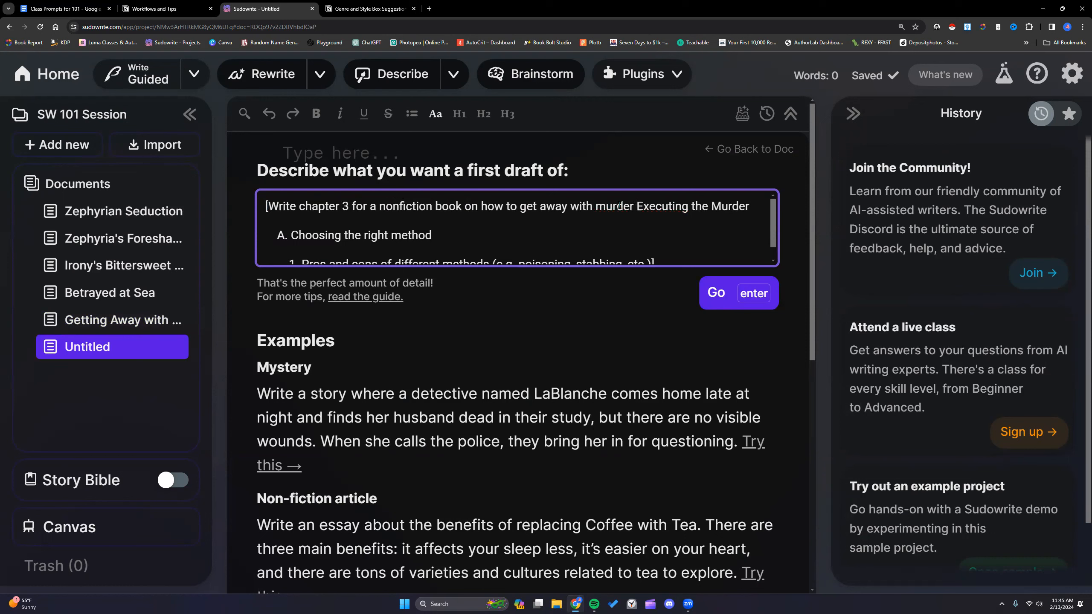
Replace "on how to get away with murder" in the prompt with "focusing on", leading into "Executing the Murder"
left_click_drag(637, 206, 482, 206)
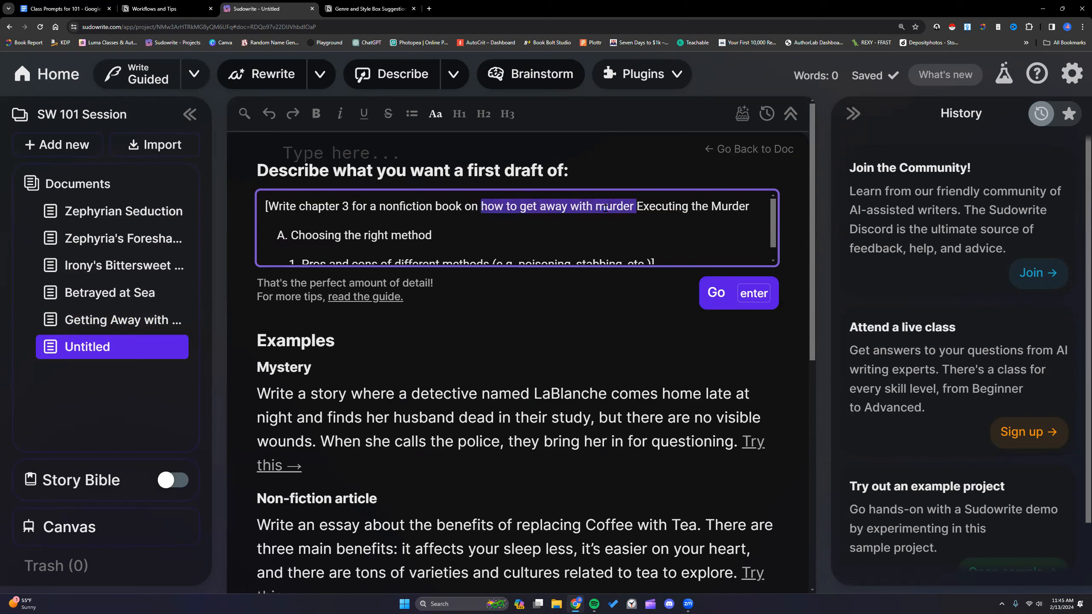
left_click(636, 207)
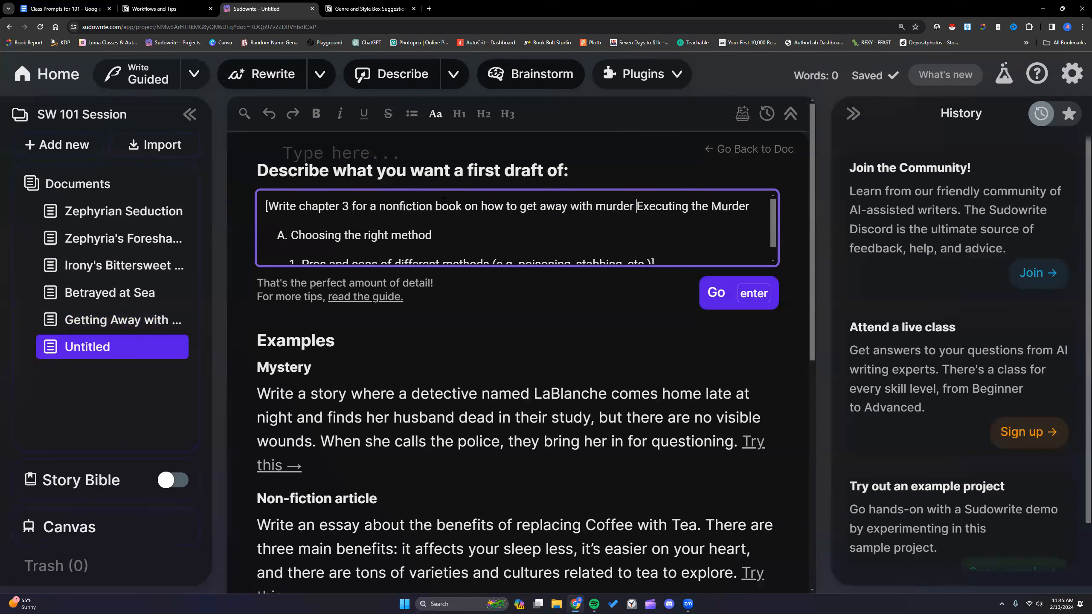
left_click_drag(480, 207, 637, 207)
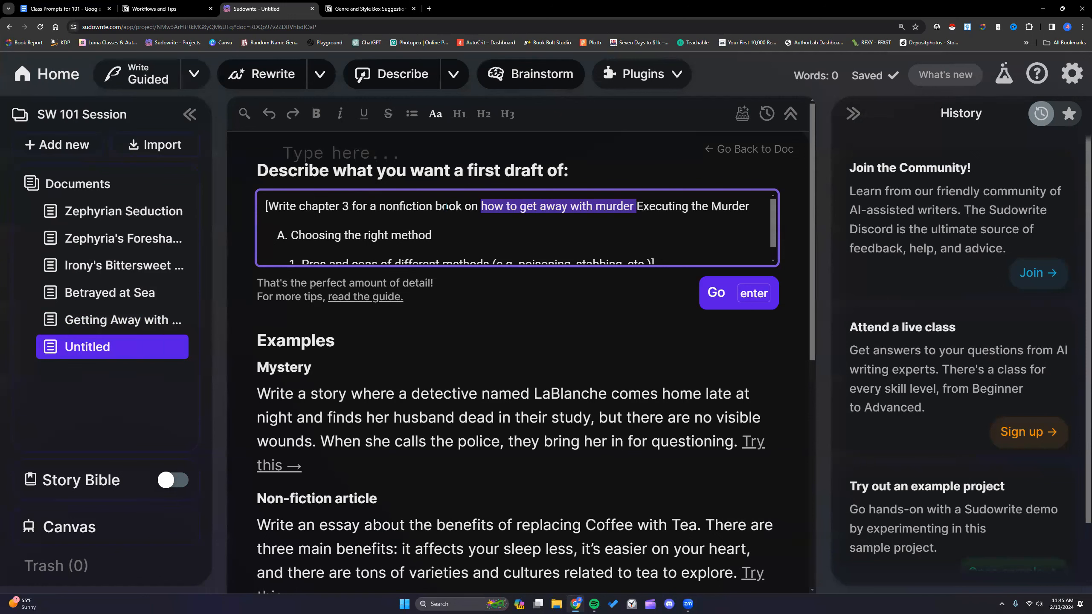
key("BackSpace")
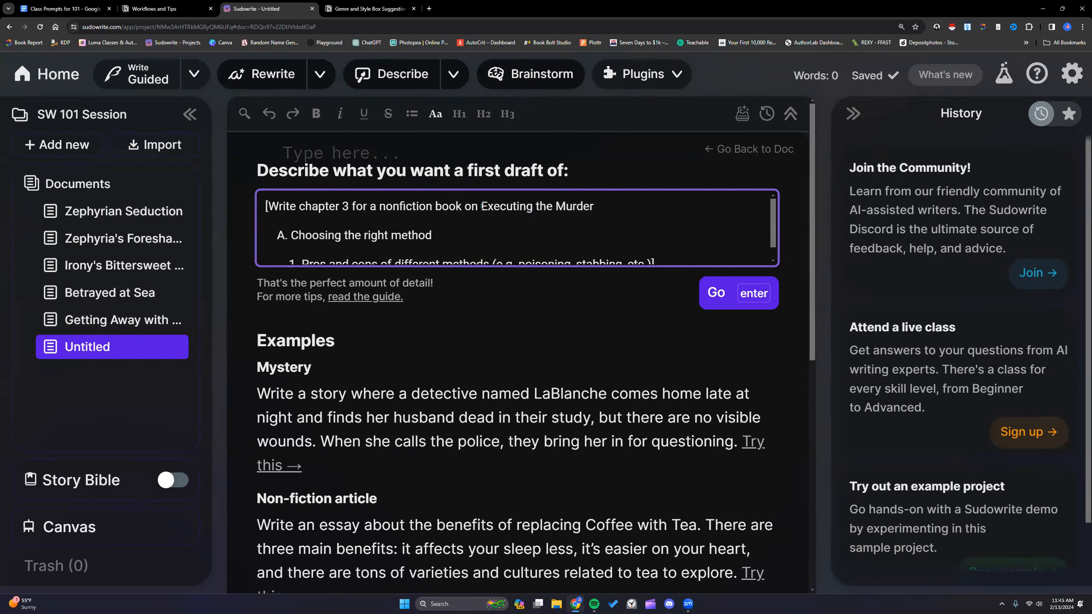
key("BackSpace")
key("BackSpace")
key("BackSpace")
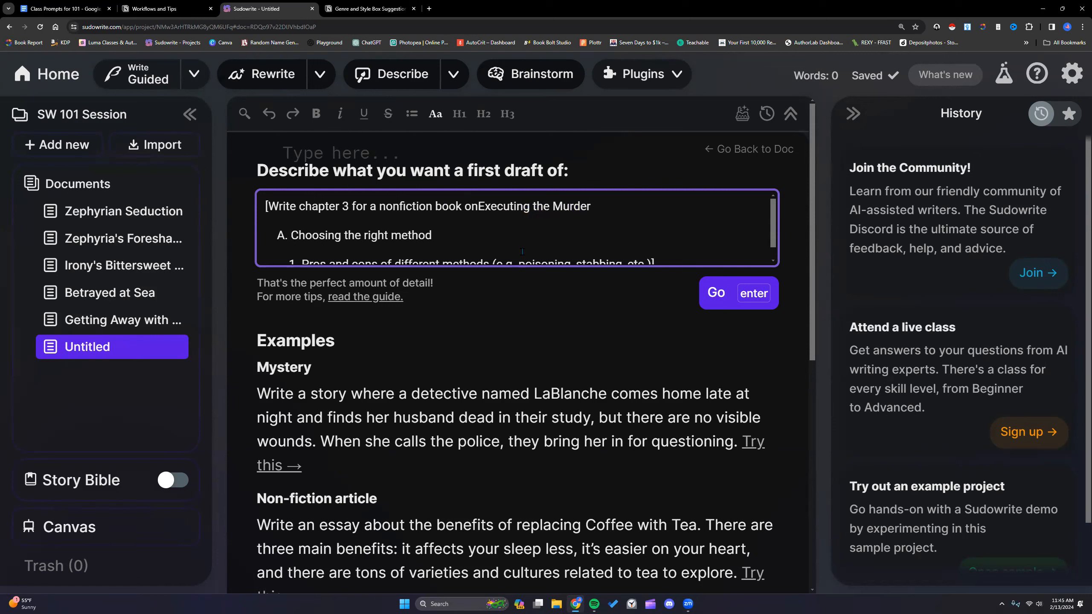
type("focusing ")
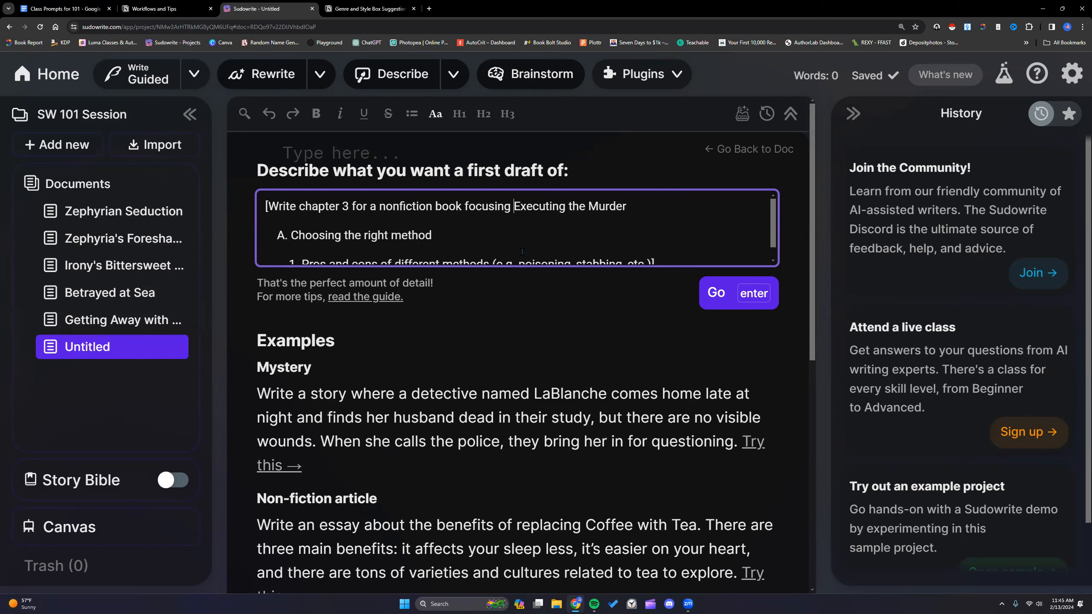
type("on")
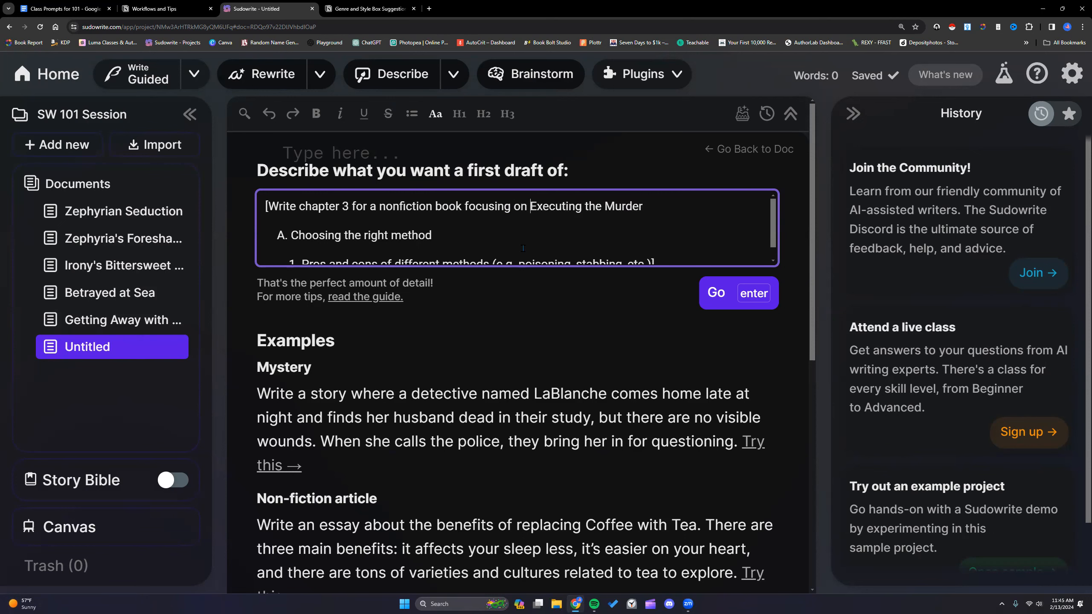
Check the prompt through to its last line and generate the first draft of the chapter
scroll(523, 249, "down", 1)
scroll(521, 246, "up", 1)
scroll(450, 223, "down", 1)
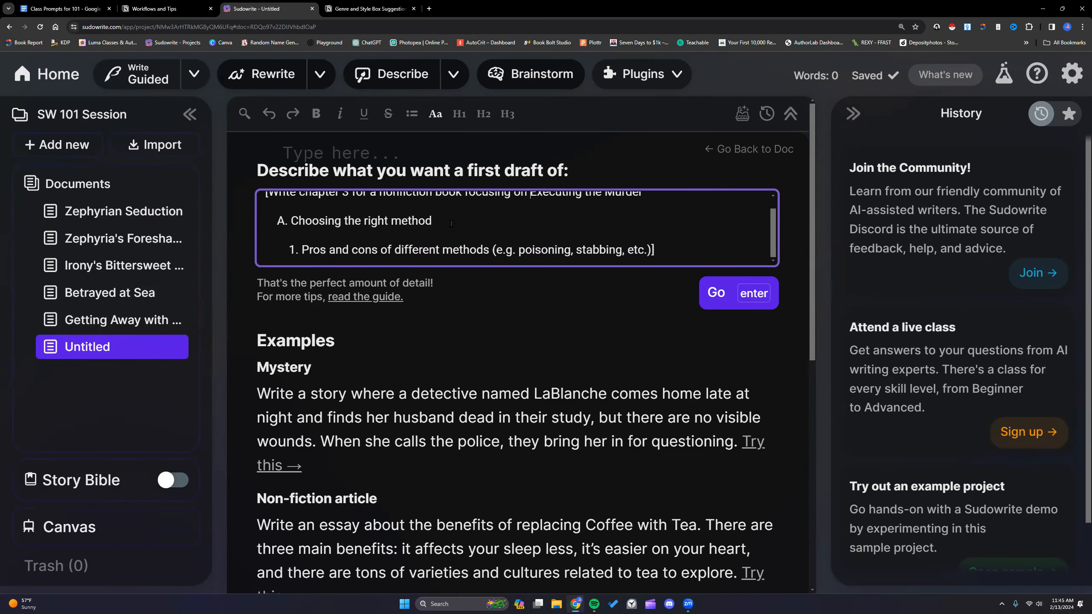
key("Return")
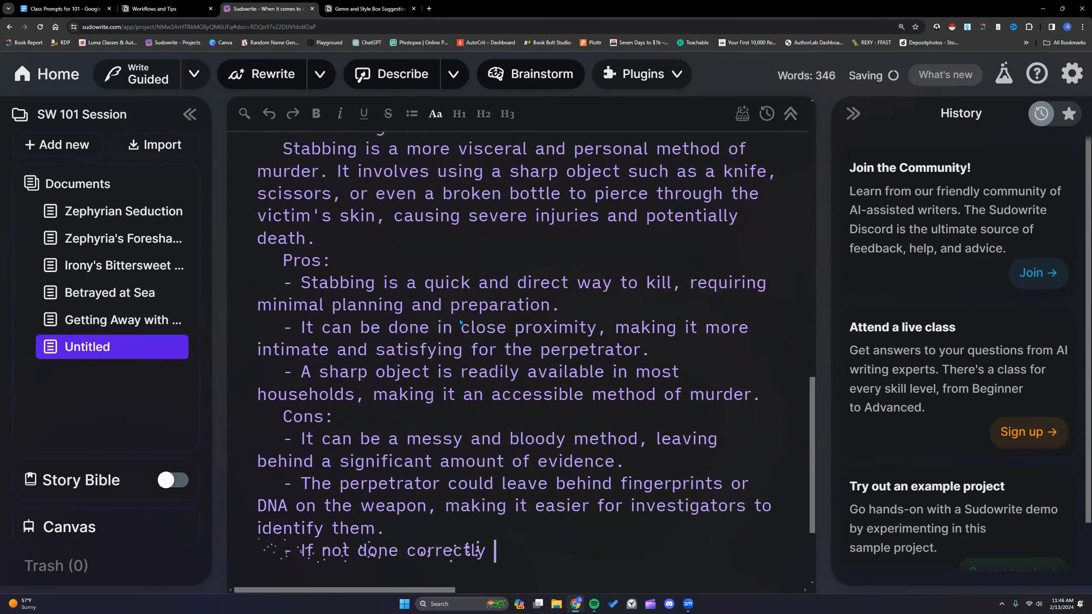
Look over the generated chapter draft, returning to its opening and the pros and cons in the Poisoning section
scroll(478, 331, "up", 3)
scroll(476, 337, "up", 5)
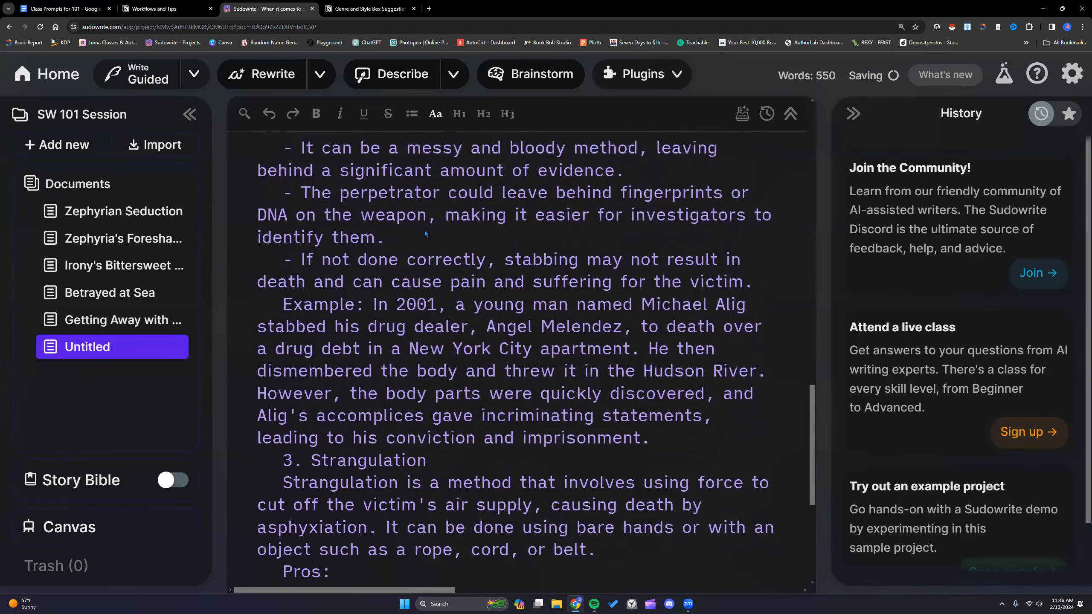
scroll(547, 280, "up", 4)
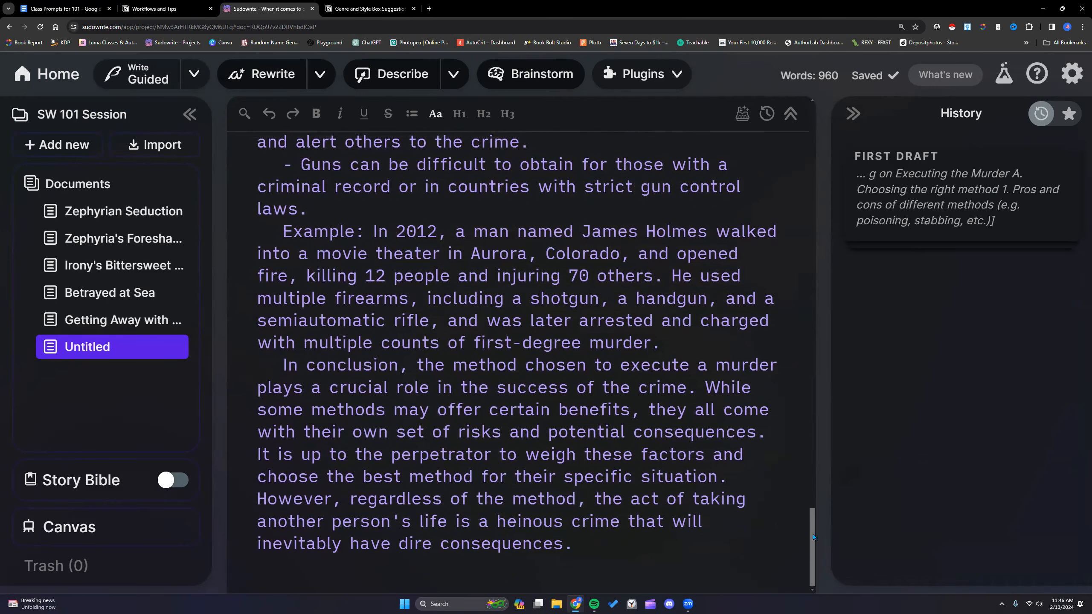
left_click_drag(812, 537, 817, 126)
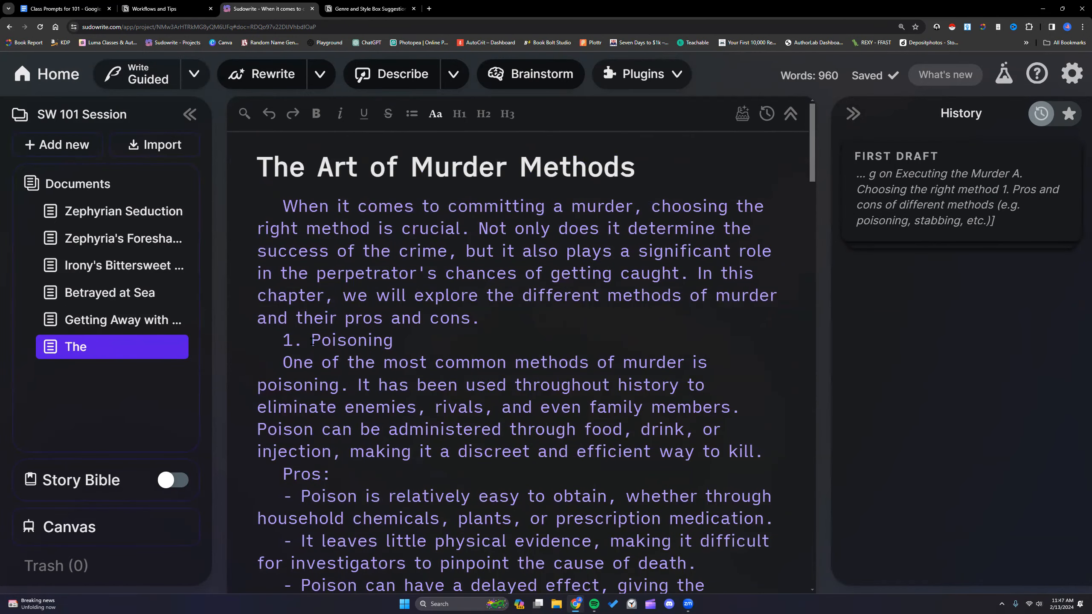
scroll(302, 357, "down", 9)
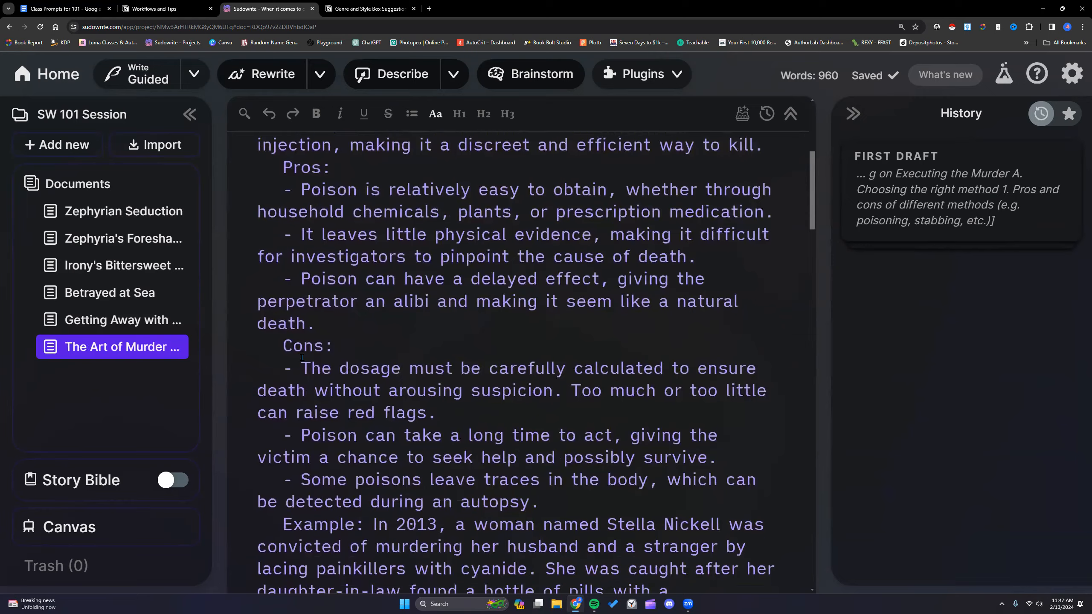
scroll(302, 357, "down", 3)
left_click_drag(554, 412, 339, 329)
scroll(339, 329, "up", 2)
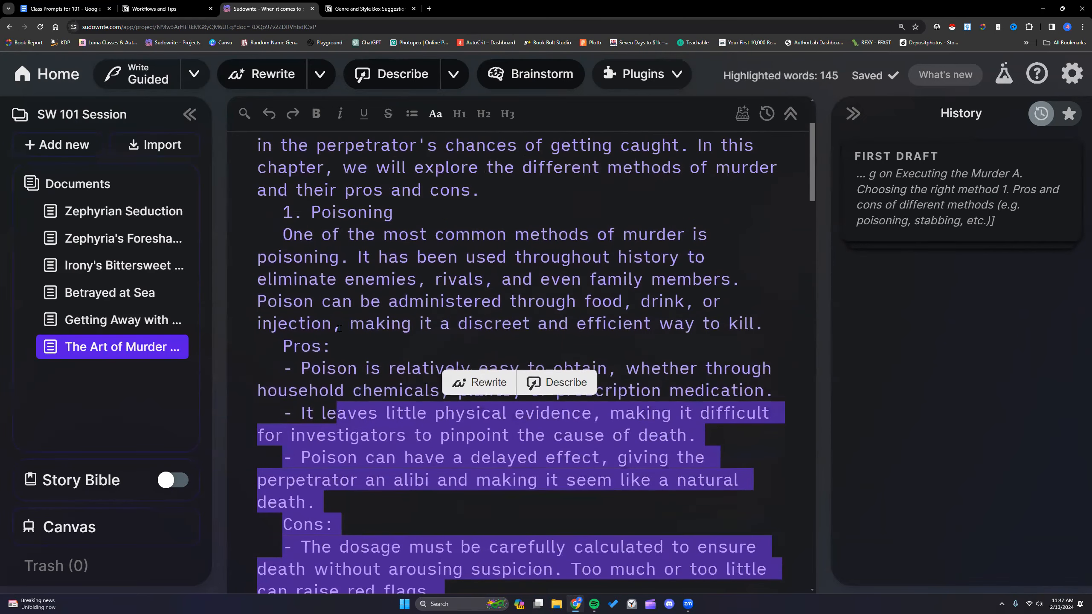
left_click(362, 346)
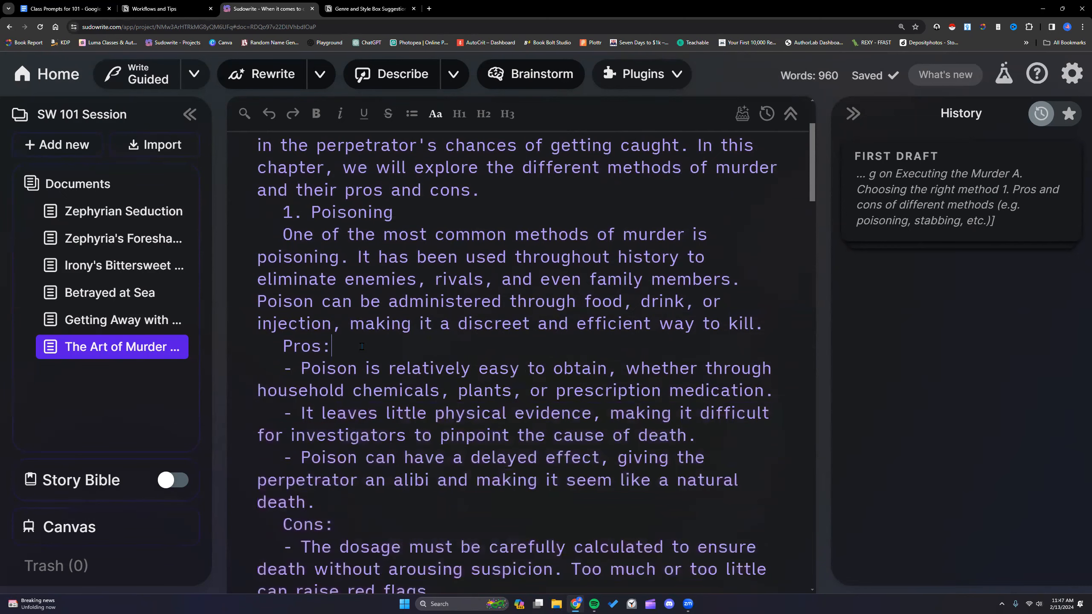
Highlight the Pros list in the Poisoning section to show the Rewrite, Describe, Expand and Visualize options, and clear the selection
left_click_drag(280, 233, 316, 502)
left_click(283, 346)
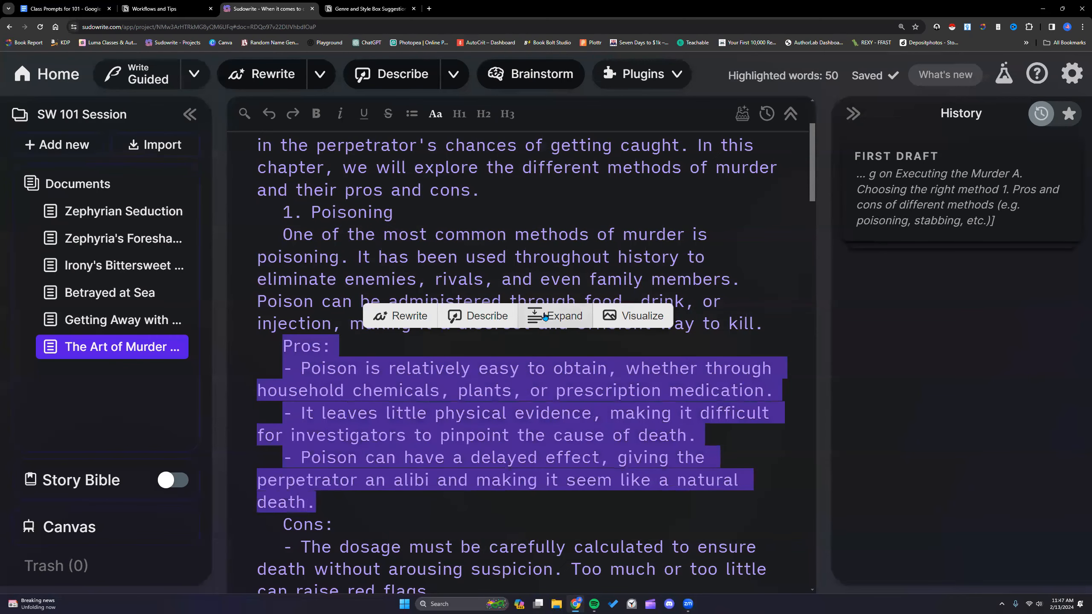
scroll(545, 323, "down", 4)
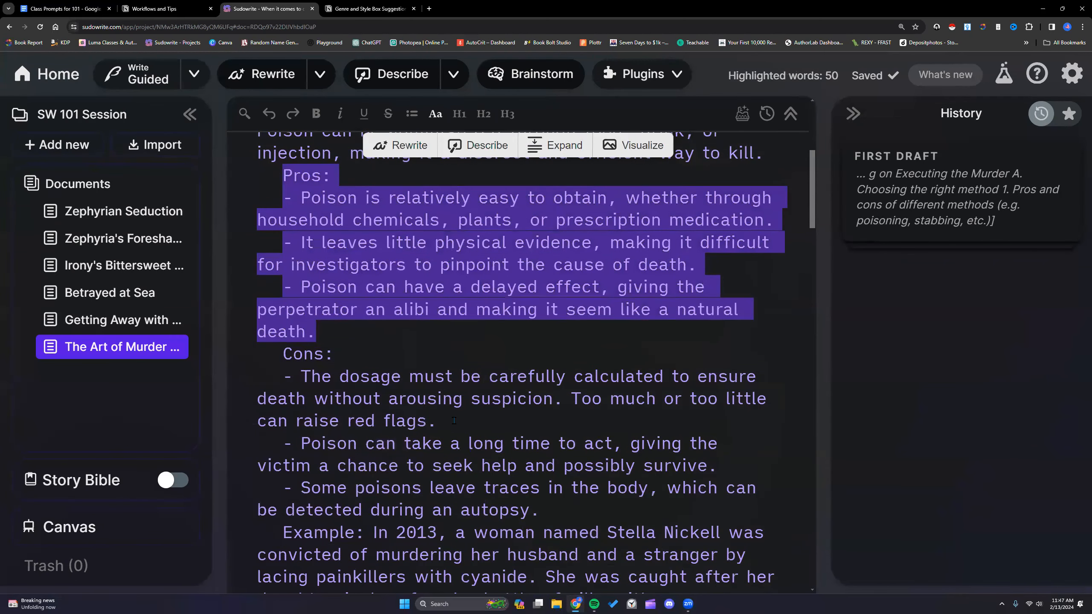
left_click(453, 420)
Read the Poisoning example and the Stabbing section, and return to the start of the chapter
scroll(453, 420, "down", 6)
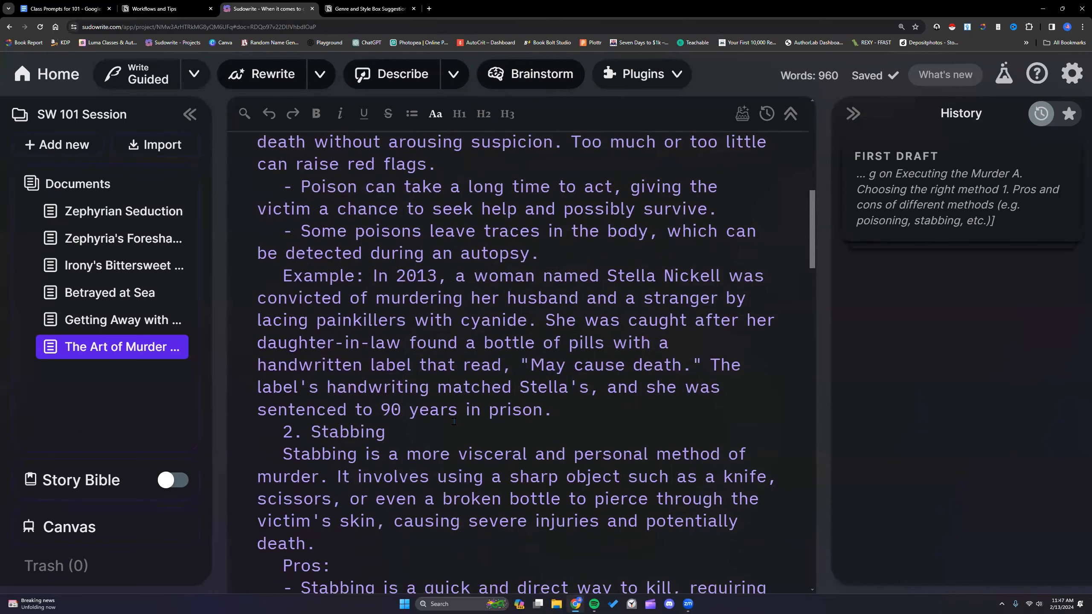
scroll(453, 420, "down", 3)
scroll(454, 421, "down", 4)
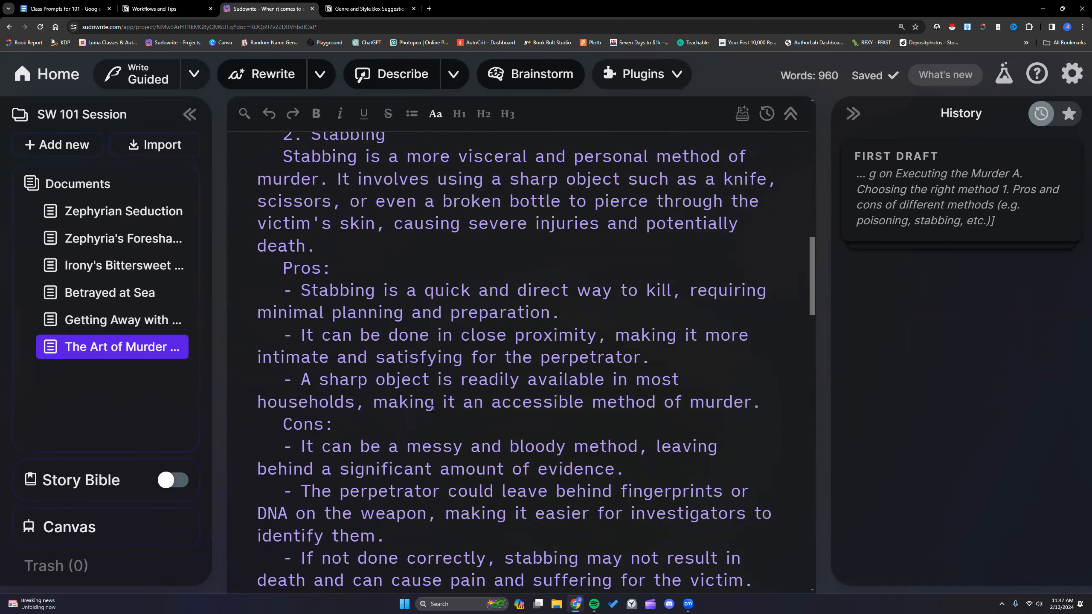
scroll(433, 409, "up", 20)
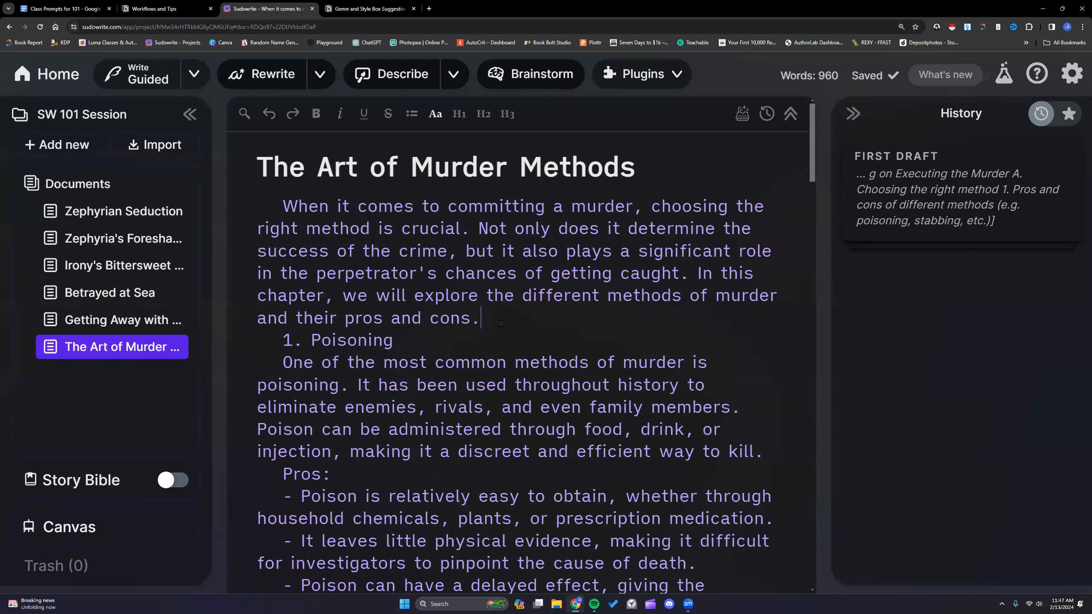
Retitle the generated chapter document "Pick Your Poison"
left_click(281, 205)
left_click_drag(257, 166, 648, 163)
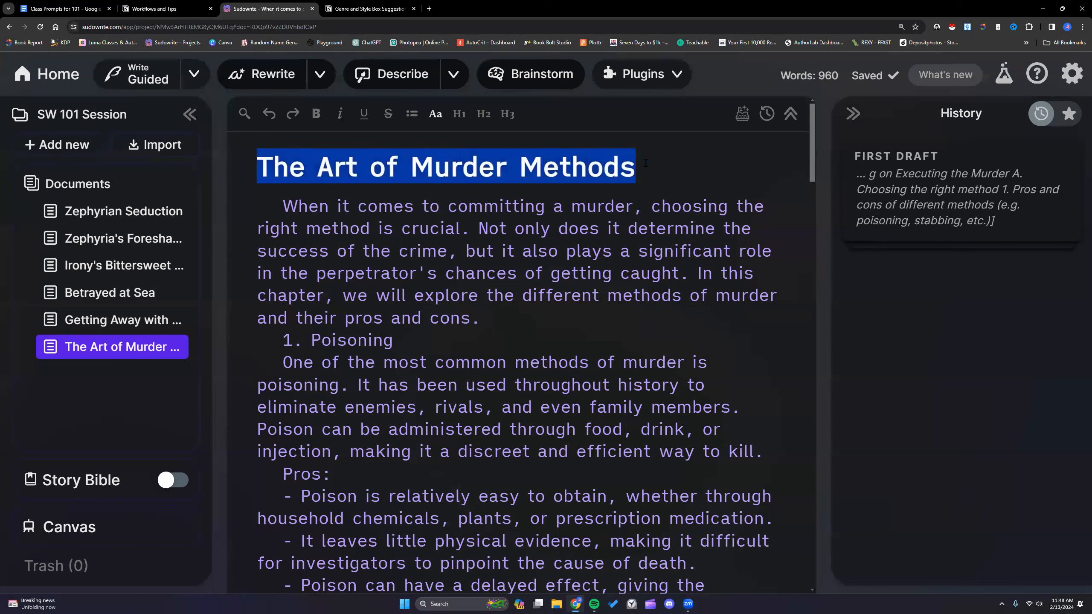
type("Pick Your Poi")
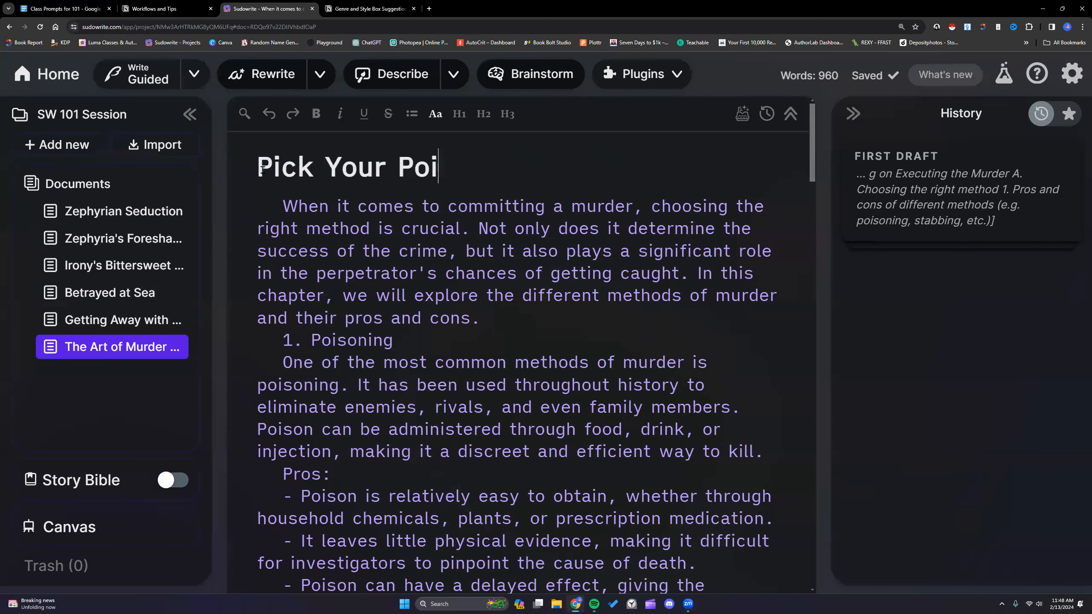
type("son")
left_click(496, 315)
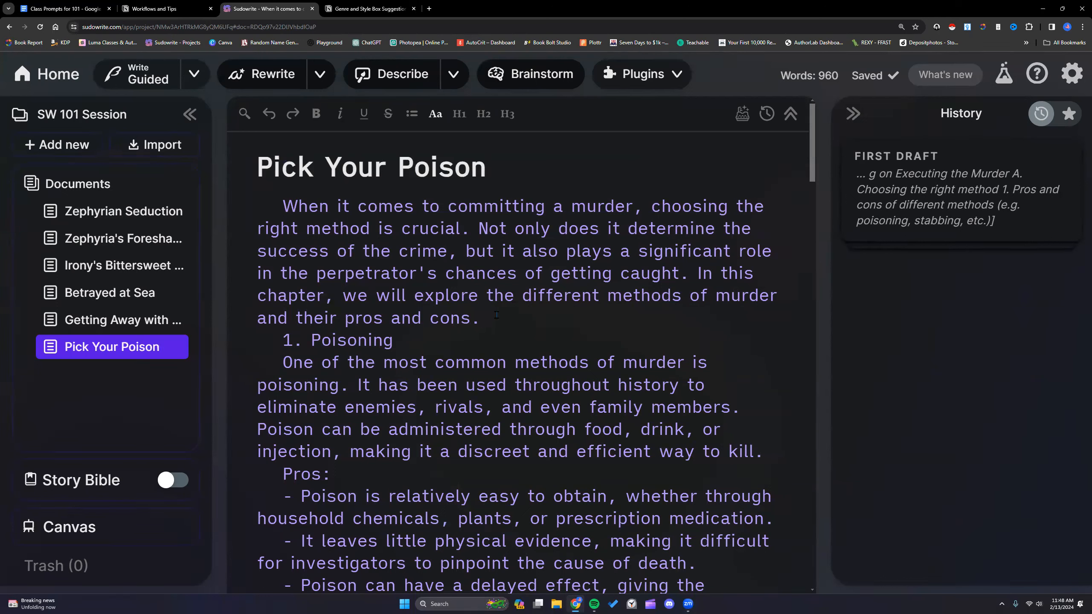
left_click(508, 168)
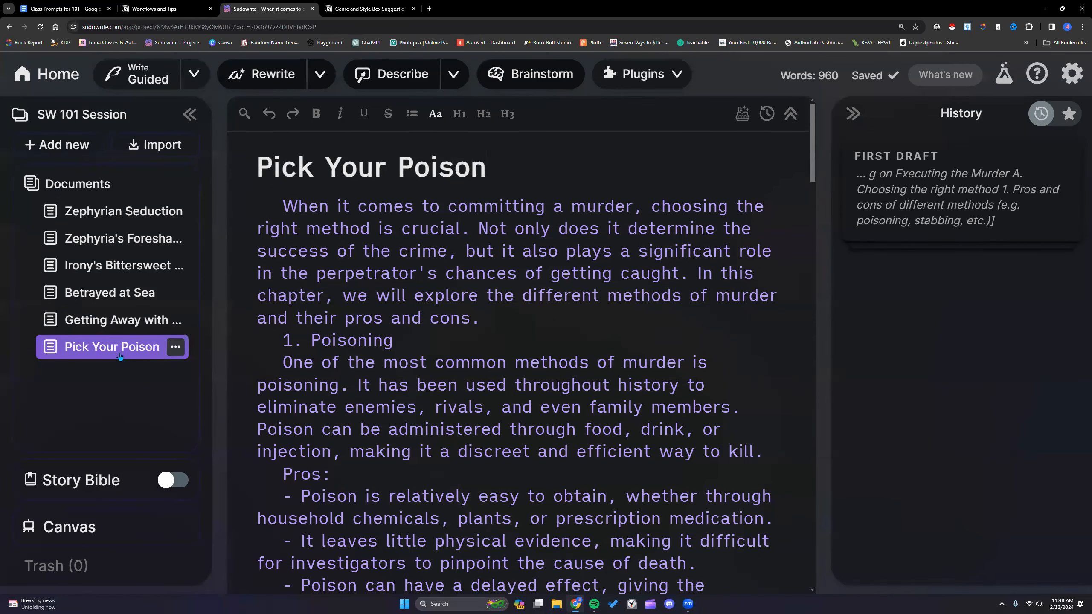
Rename the "Irony's Bittersweet Taste" document as "Chapter 1"
left_click(120, 270)
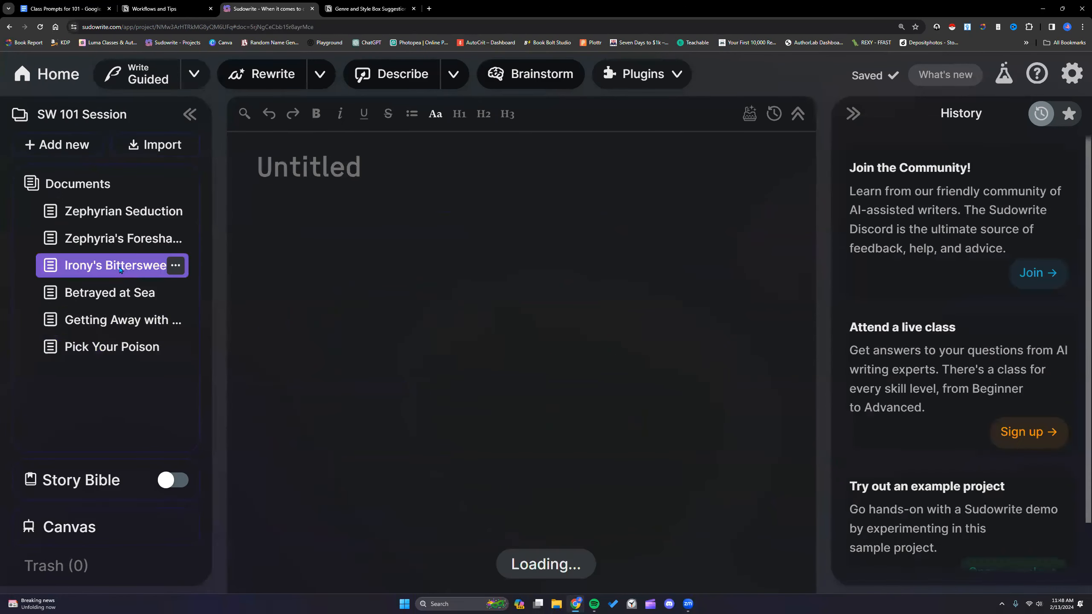
left_click(176, 267)
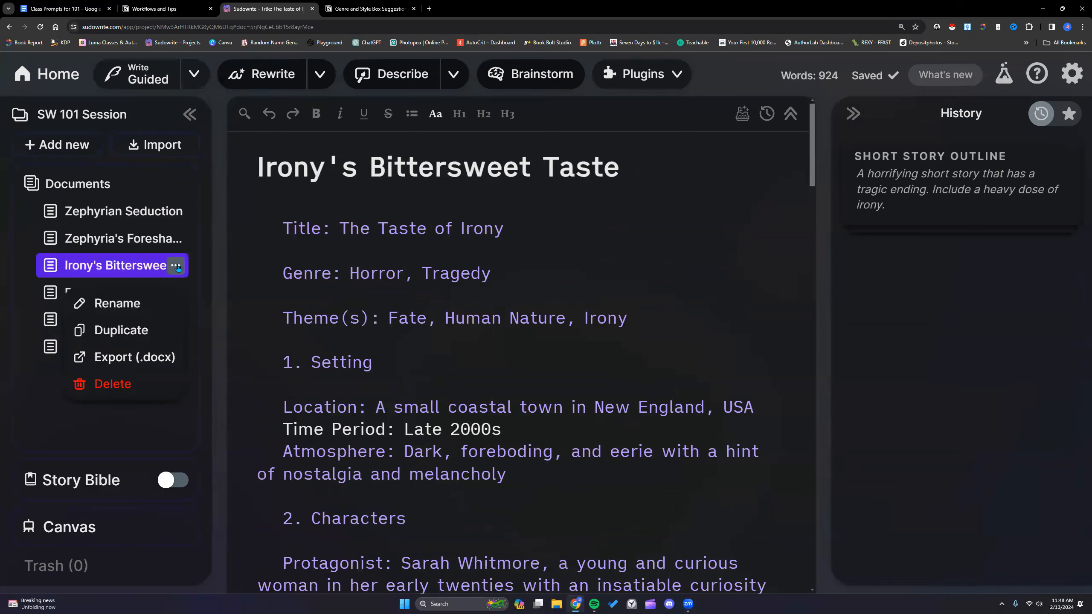
left_click(136, 304)
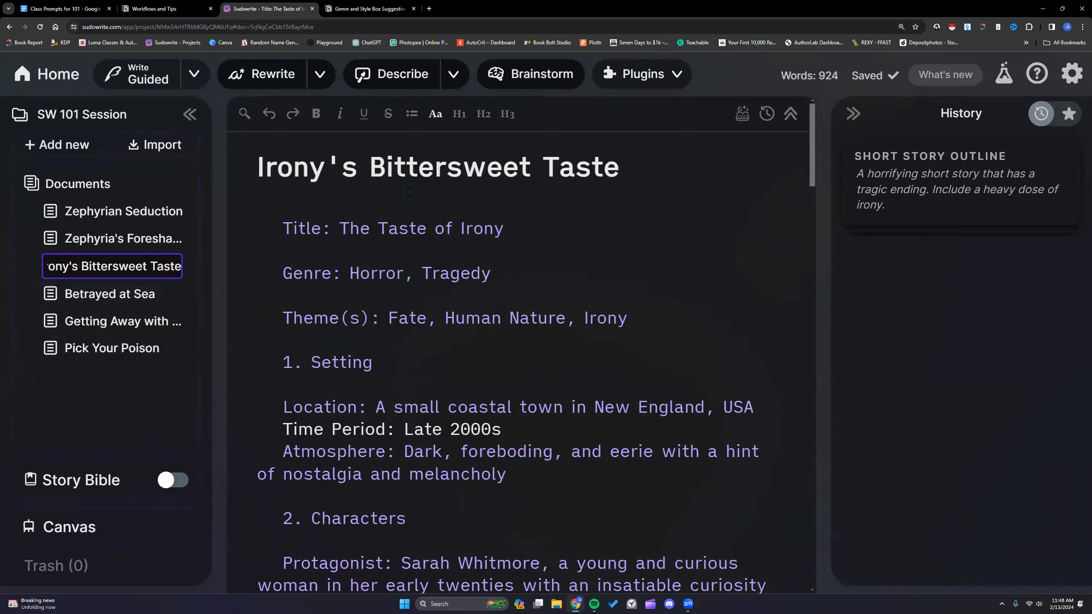
left_click_drag(181, 267, 63, 267)
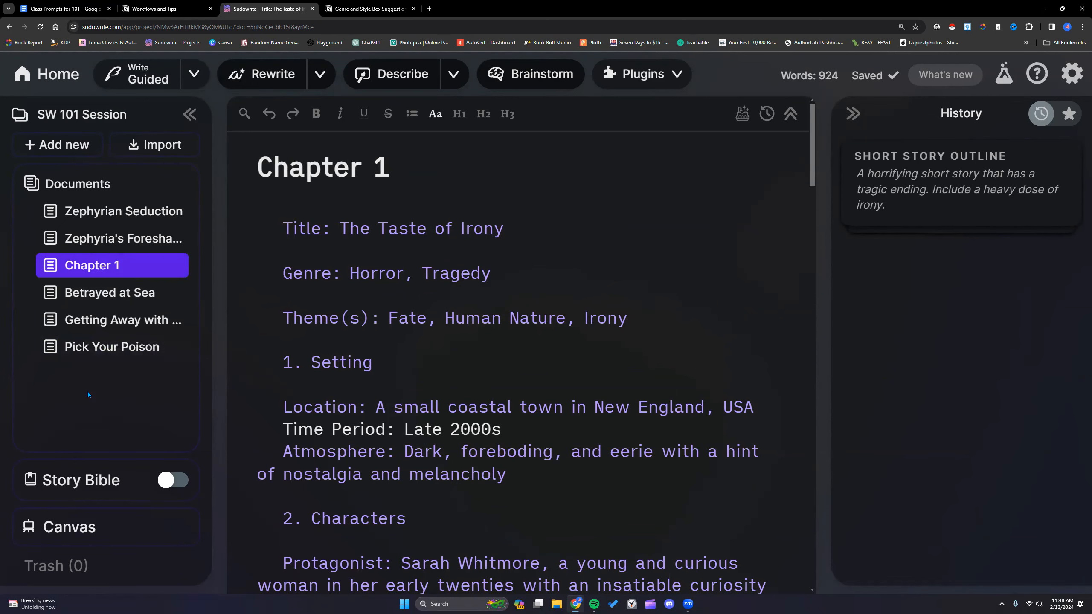
Look over the Brainstorm prompts and the Short Story Workflow notes in the Class Prompts for 101 document
key("ctrl+1")
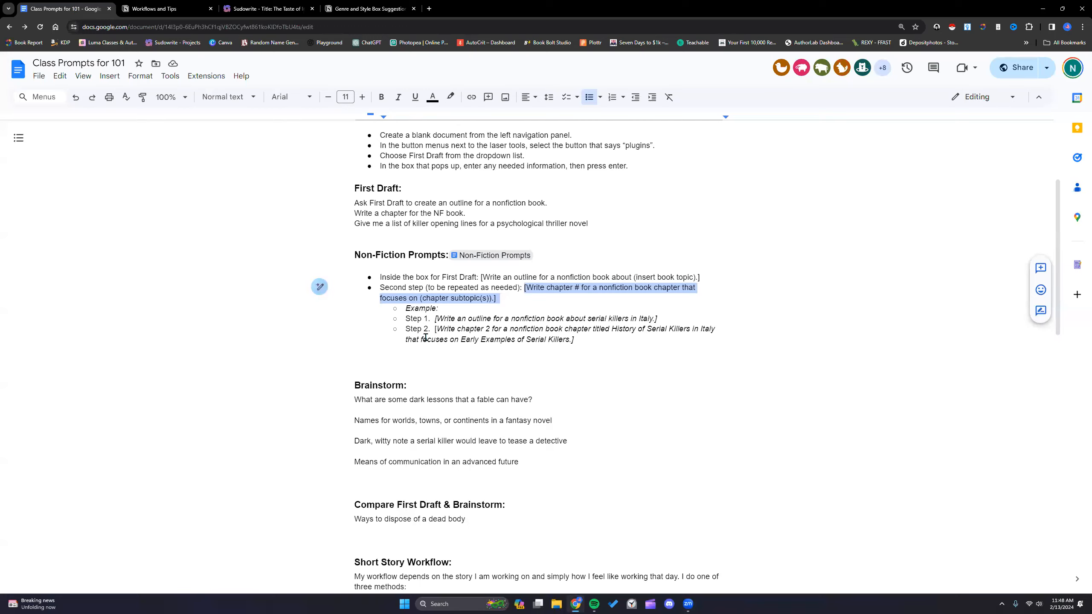
scroll(426, 336, "down", 5)
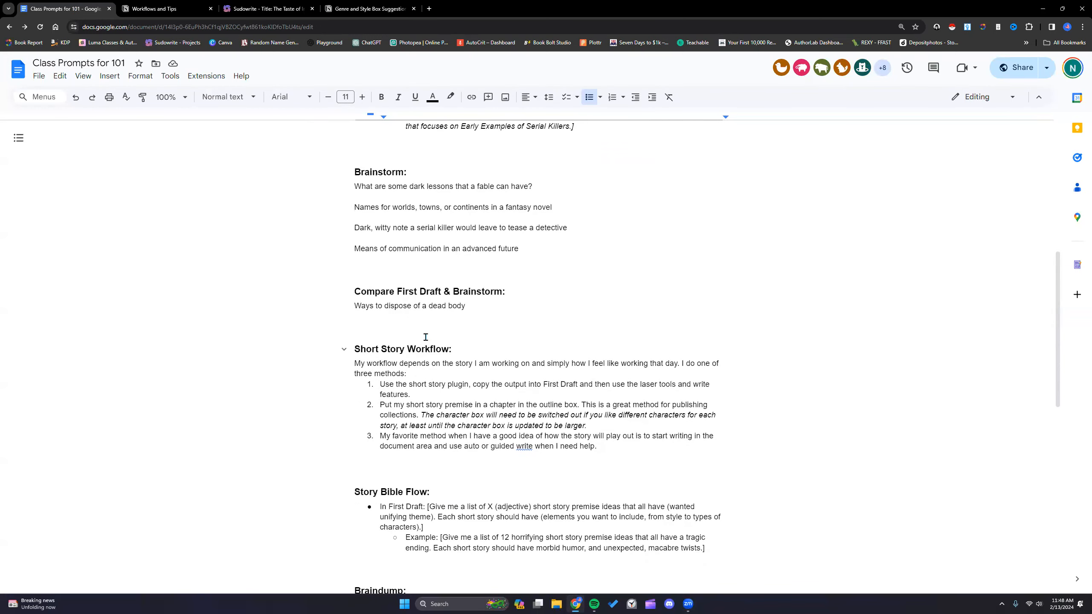
scroll(426, 336, "down", 1)
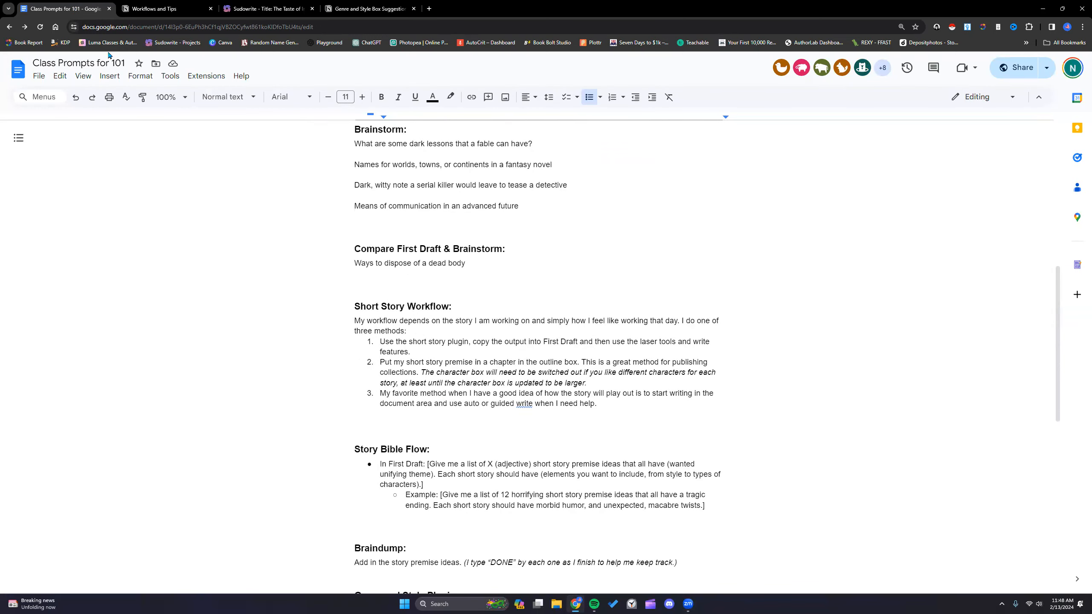
Return to Sudowrite, open Brainstorm, and preview the sample prompts for the Places and Dialogue categories
key("ctrl+3")
left_click(531, 75)
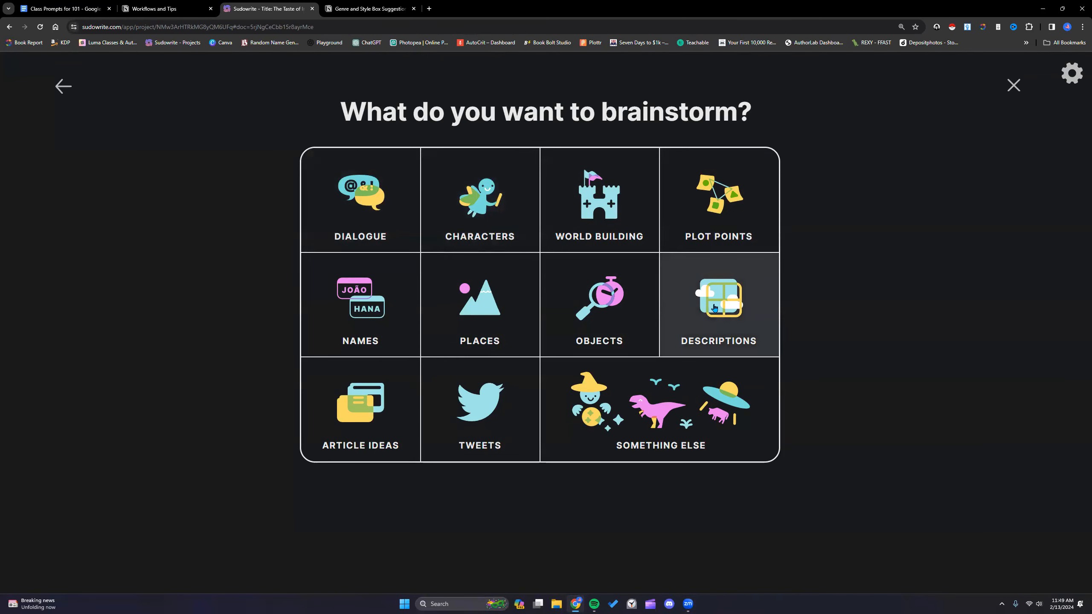
left_click(498, 323)
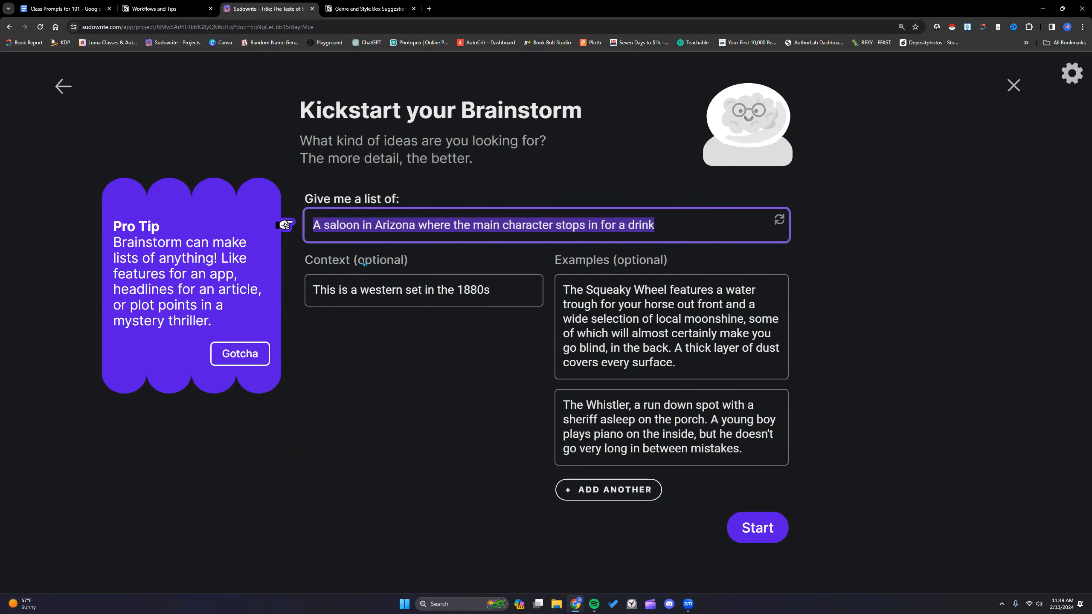
left_click(58, 86)
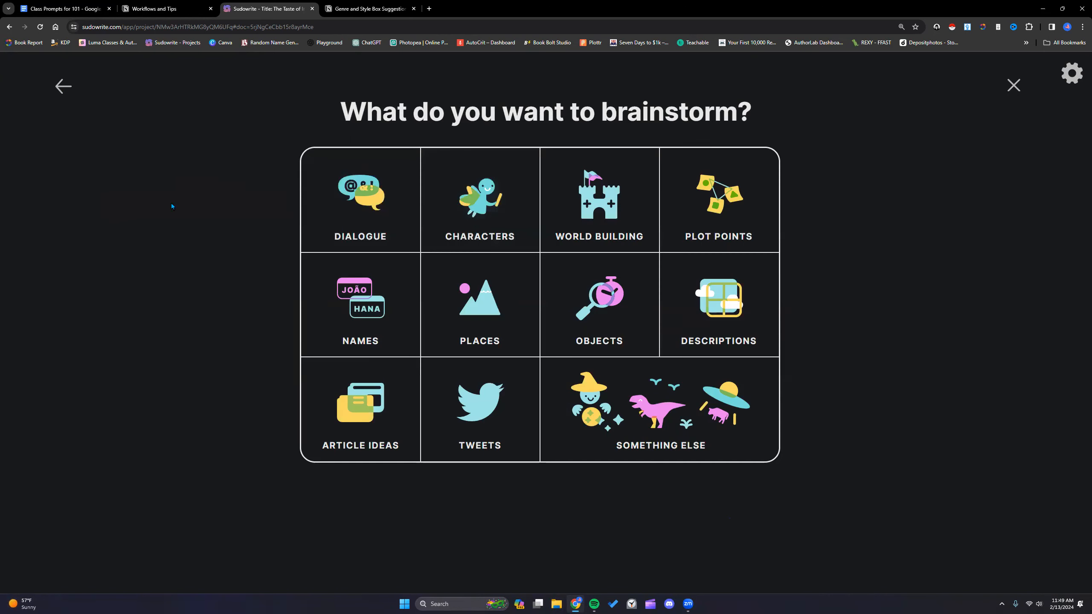
left_click(353, 220)
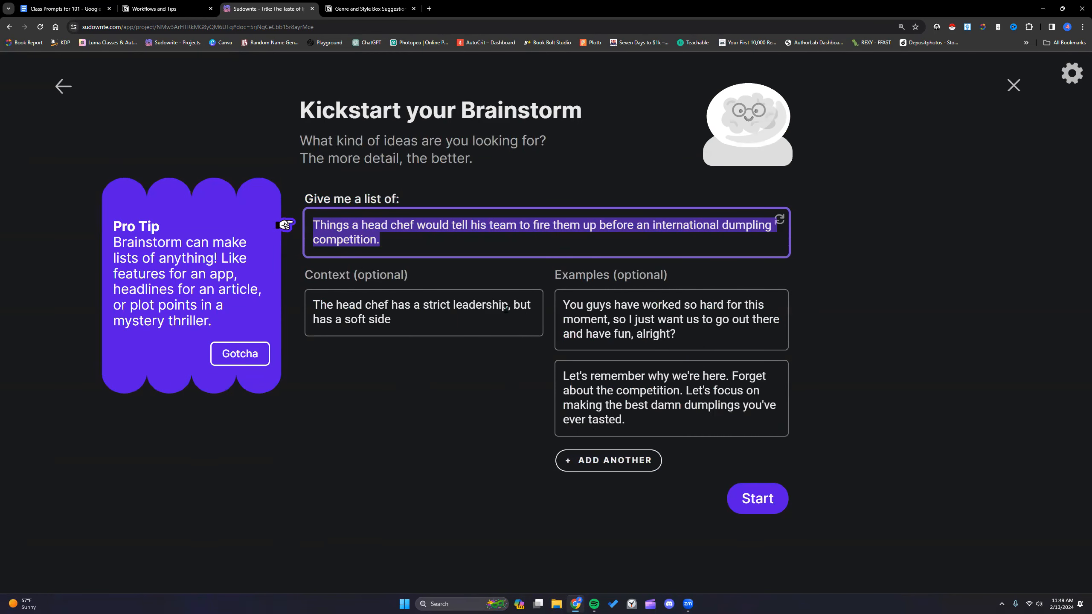
left_click(63, 87)
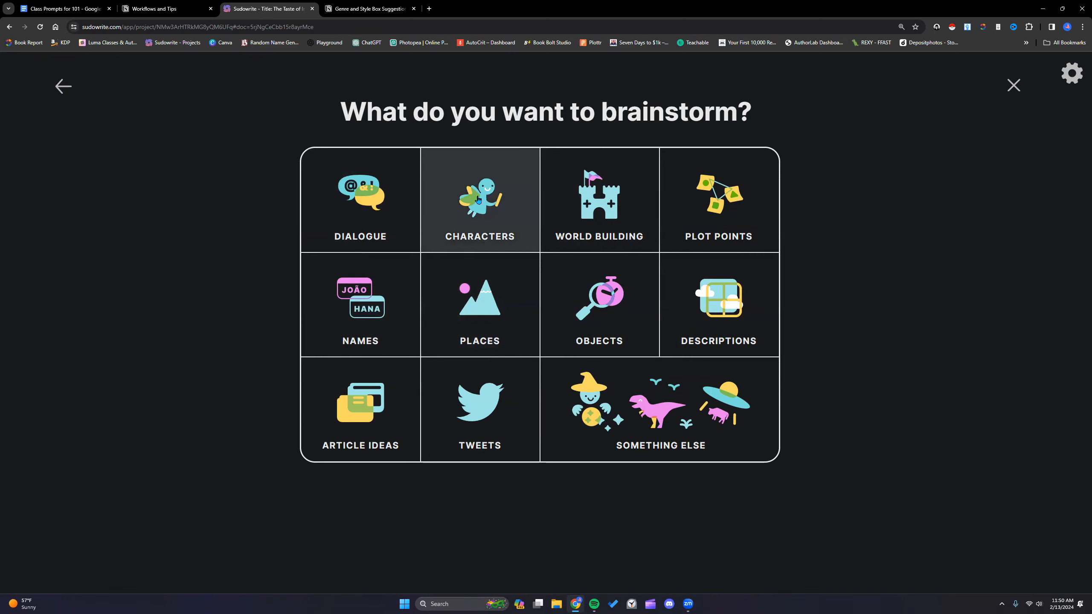
left_click(375, 210)
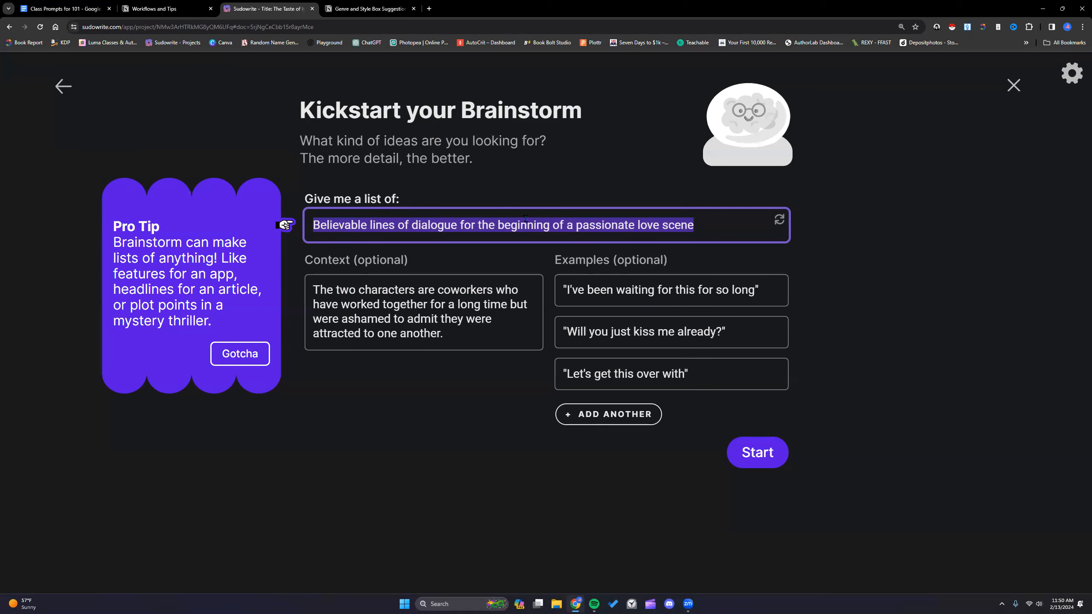
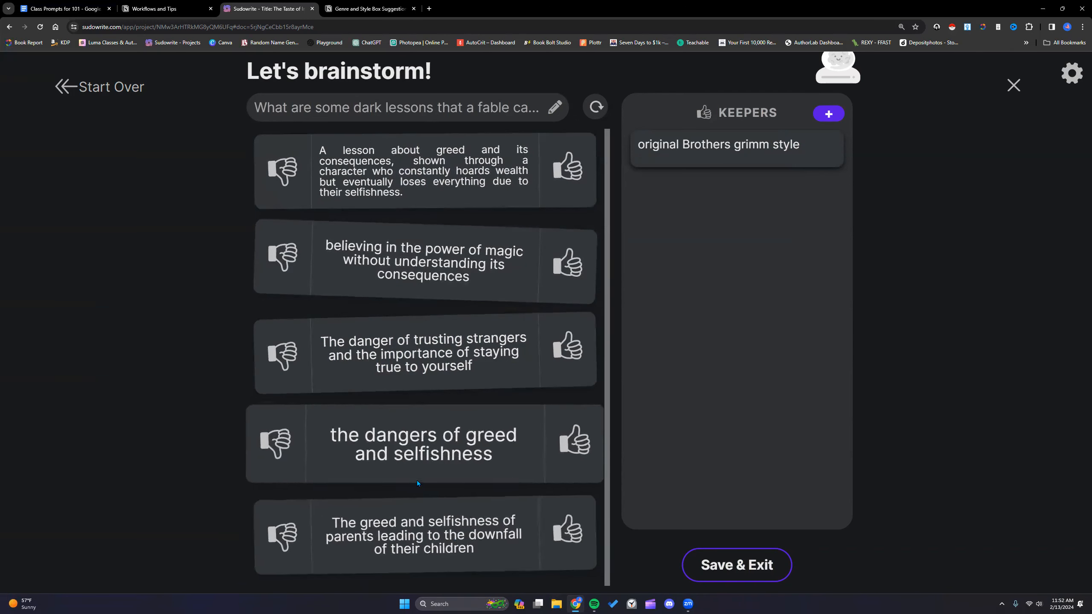
Keep the lessons on greed, vanity, a deal with a devil, selfish parents and the power of words, and save the brainstorm
left_click(577, 443)
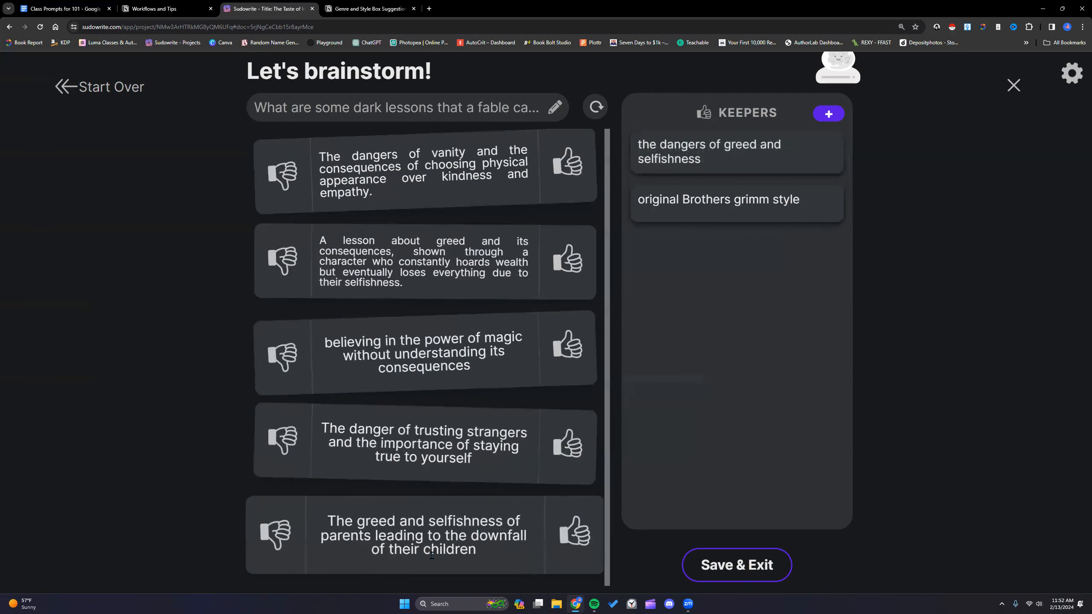
mouse_move(780, 211)
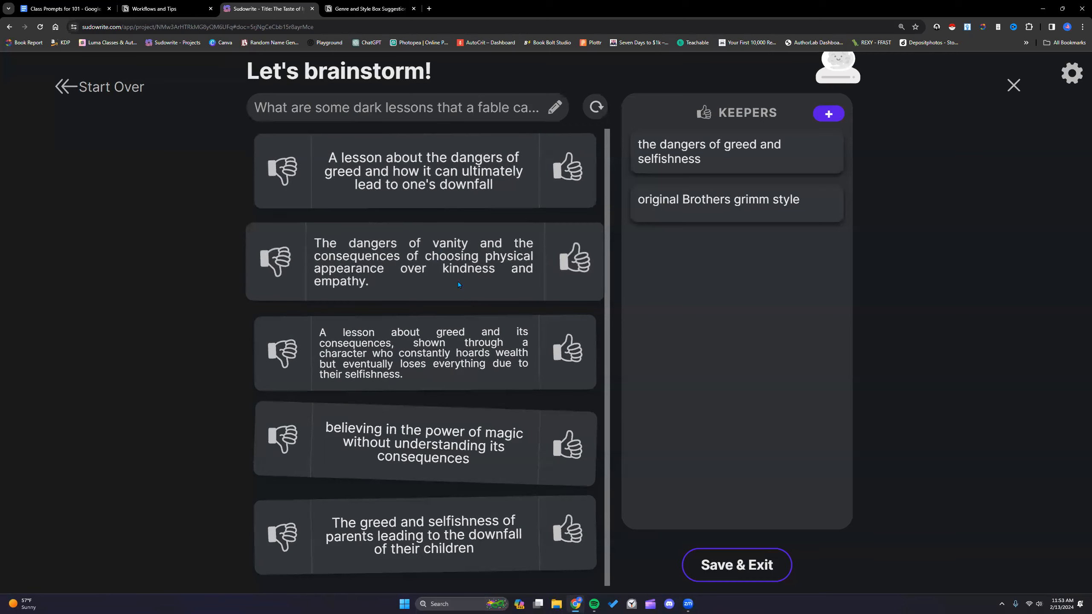
left_click(567, 263)
left_click(582, 355)
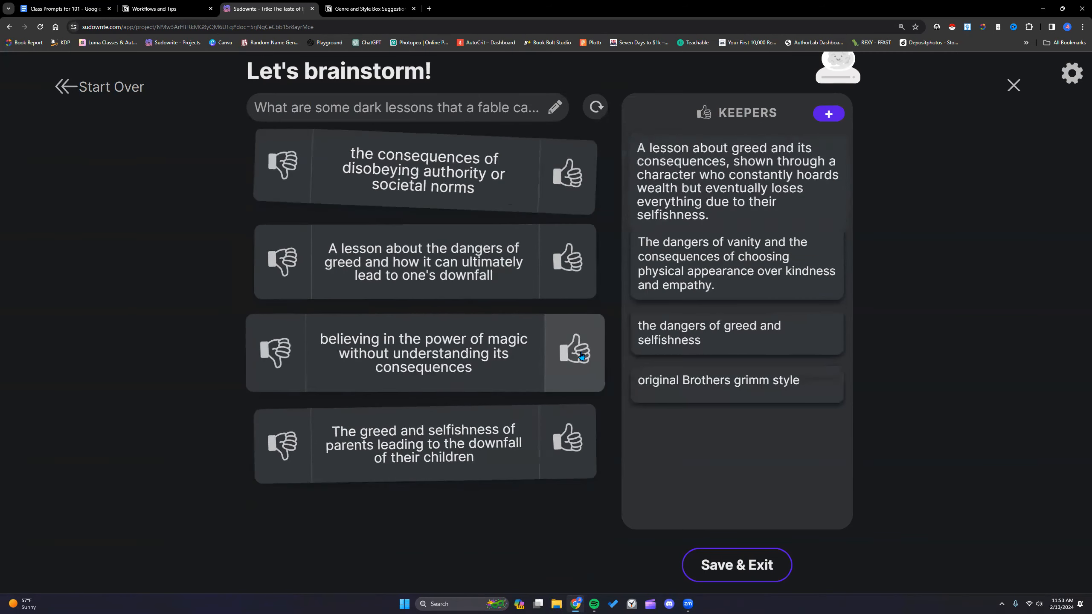
left_click(568, 530)
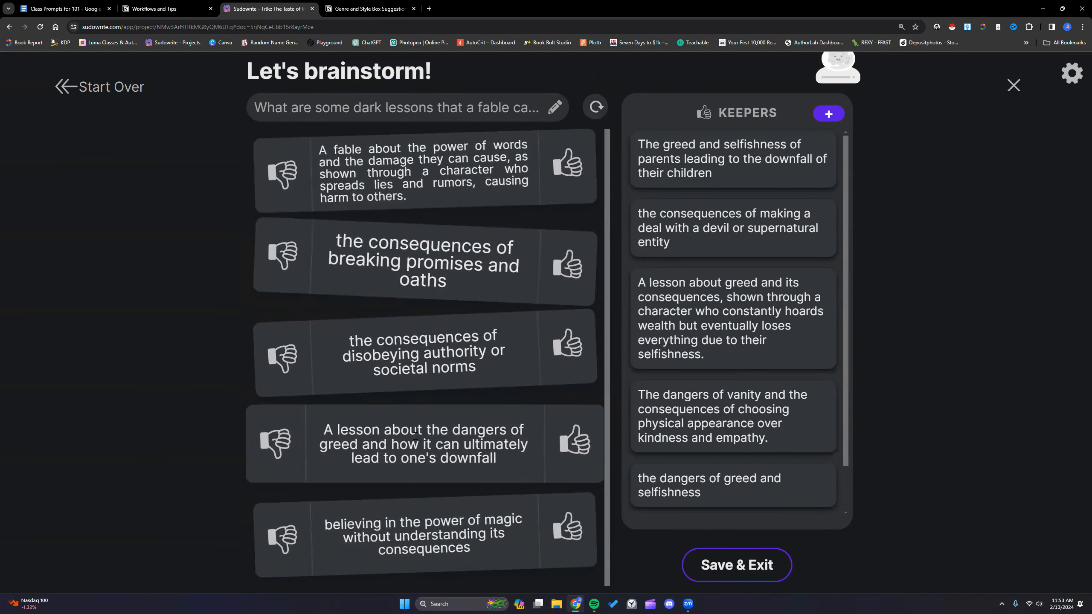
left_click(560, 167)
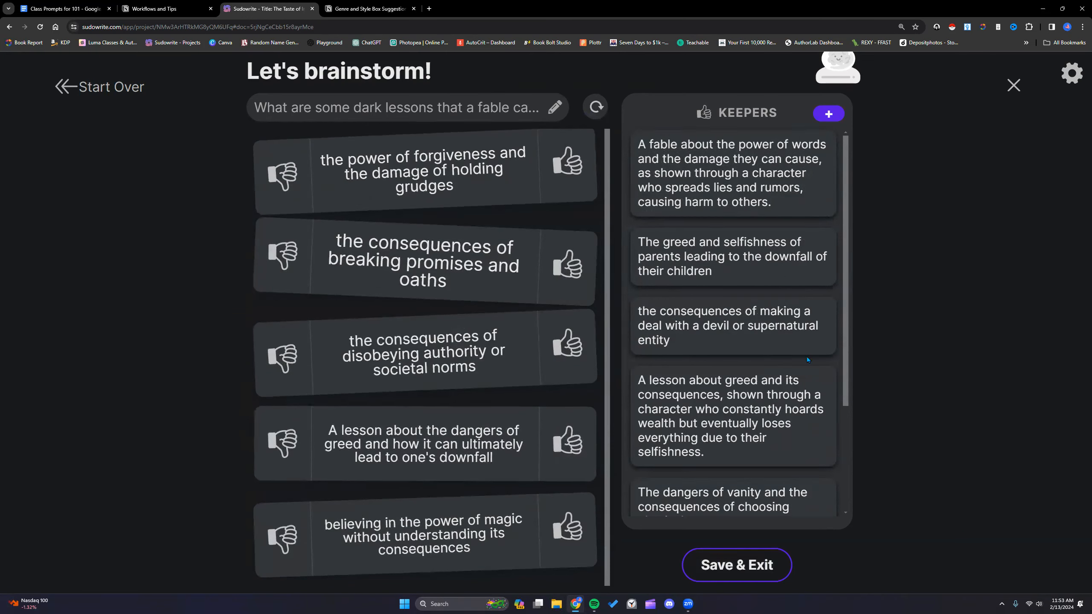
scroll(851, 399, "down", 3)
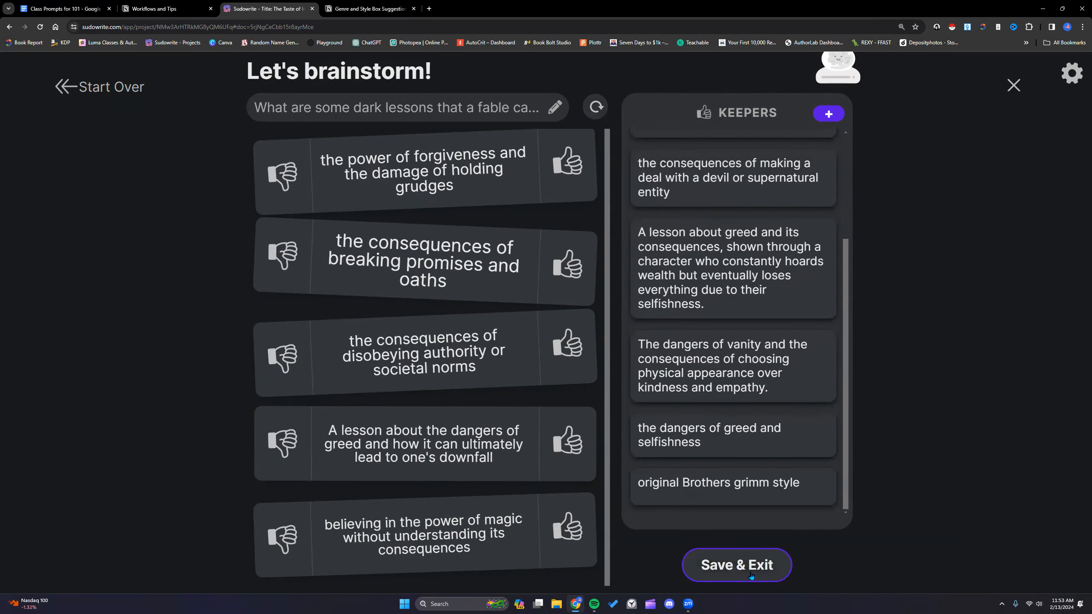
left_click(751, 575)
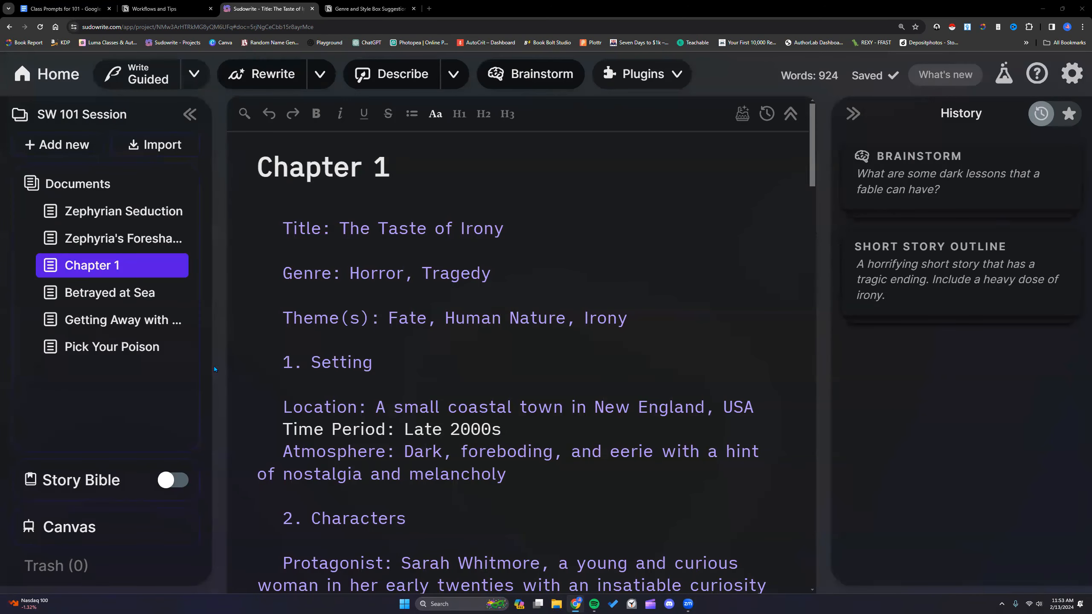
Review the saved list of dark fable lessons in the history's Brainstorm entry
left_click(903, 186)
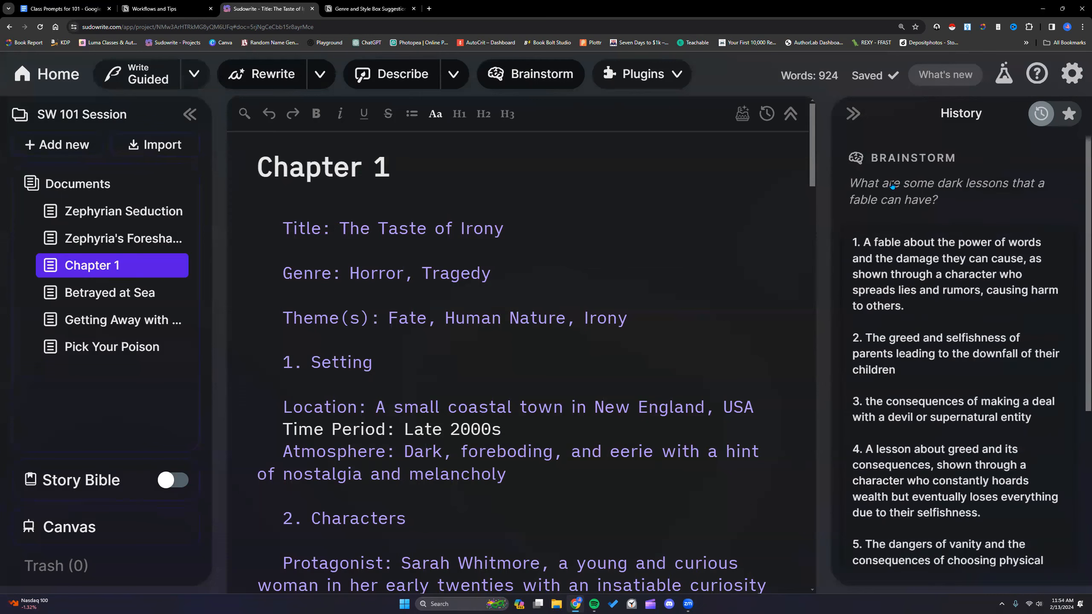
scroll(910, 299, "down", 3)
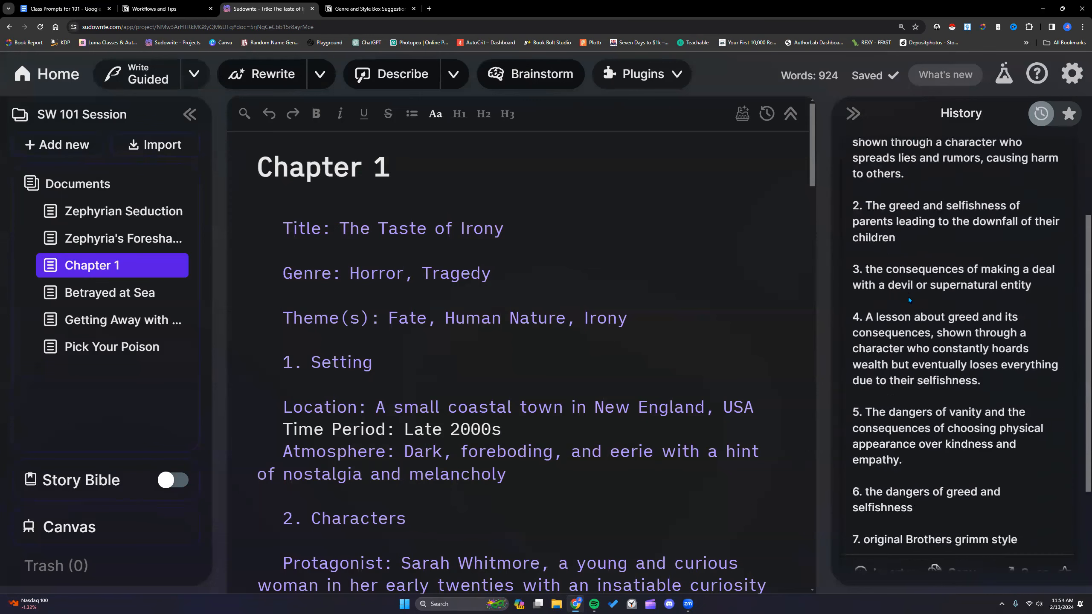
scroll(909, 300, "down", 3)
scroll(911, 318, "up", 6)
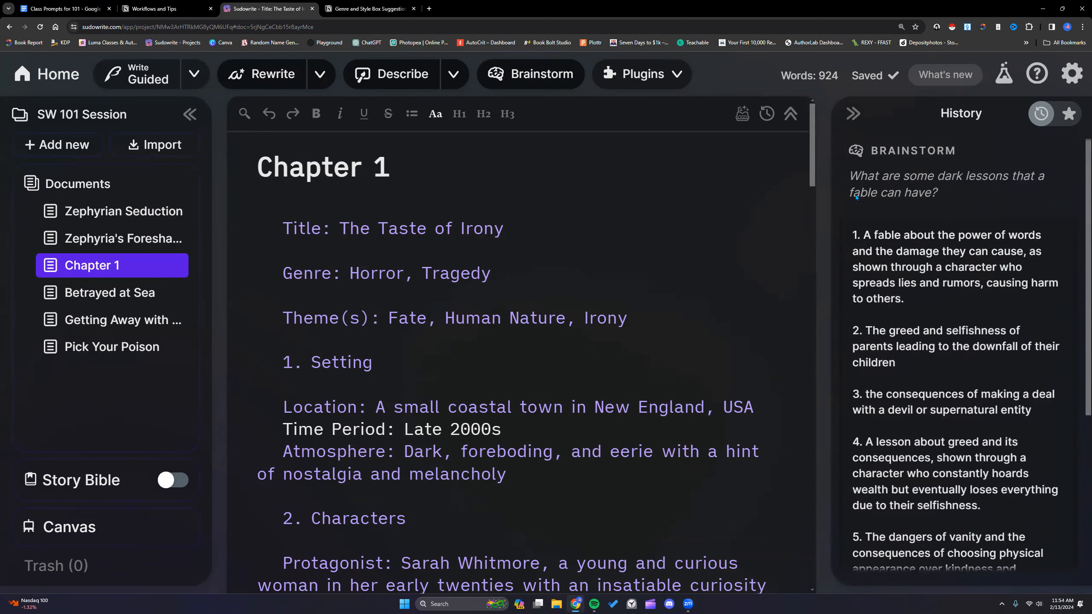
Collapse the history, toolbar and documents areas around Chapter 1 for a distraction-free view, and restore all three
left_click(853, 114)
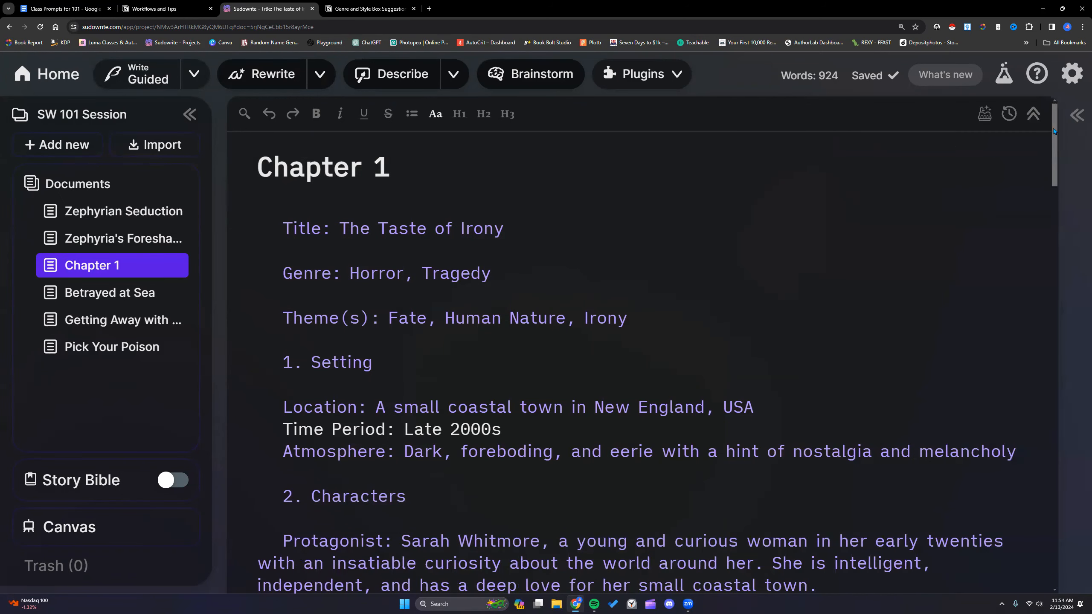
left_click(1033, 113)
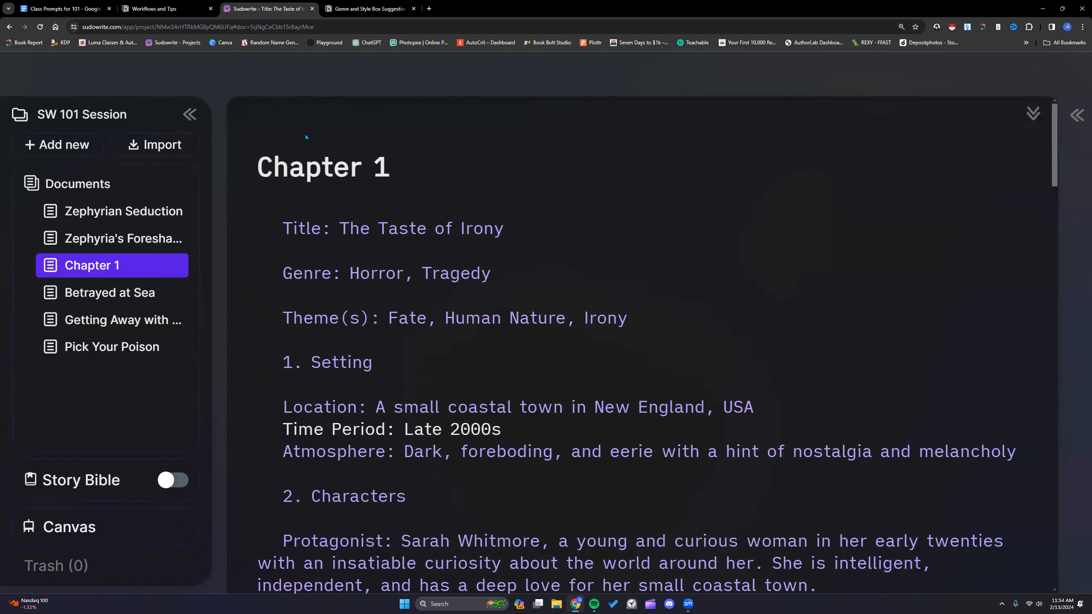
left_click(189, 114)
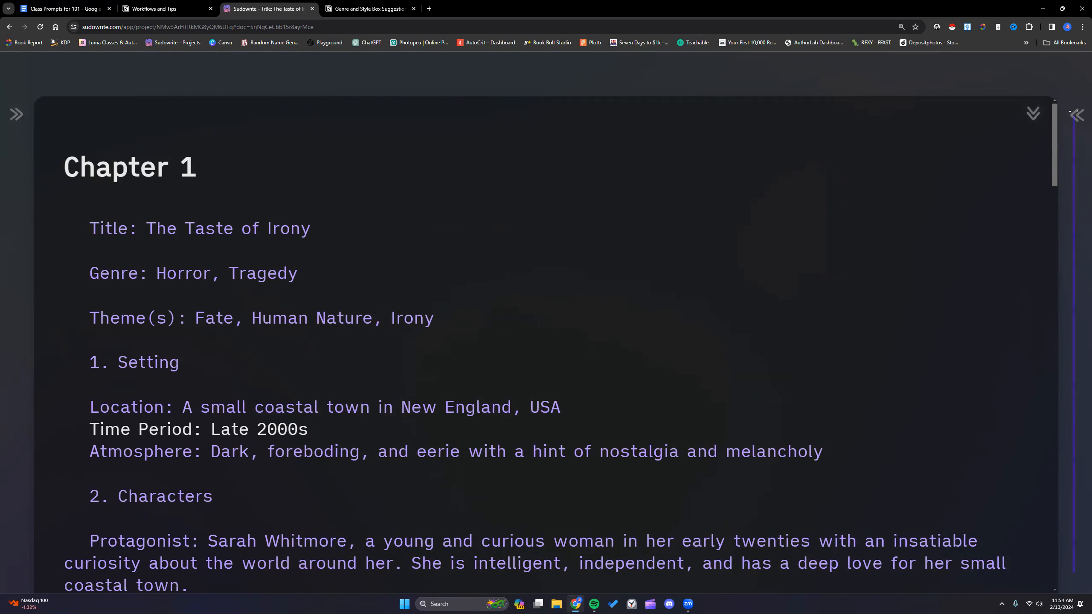
left_click(1077, 114)
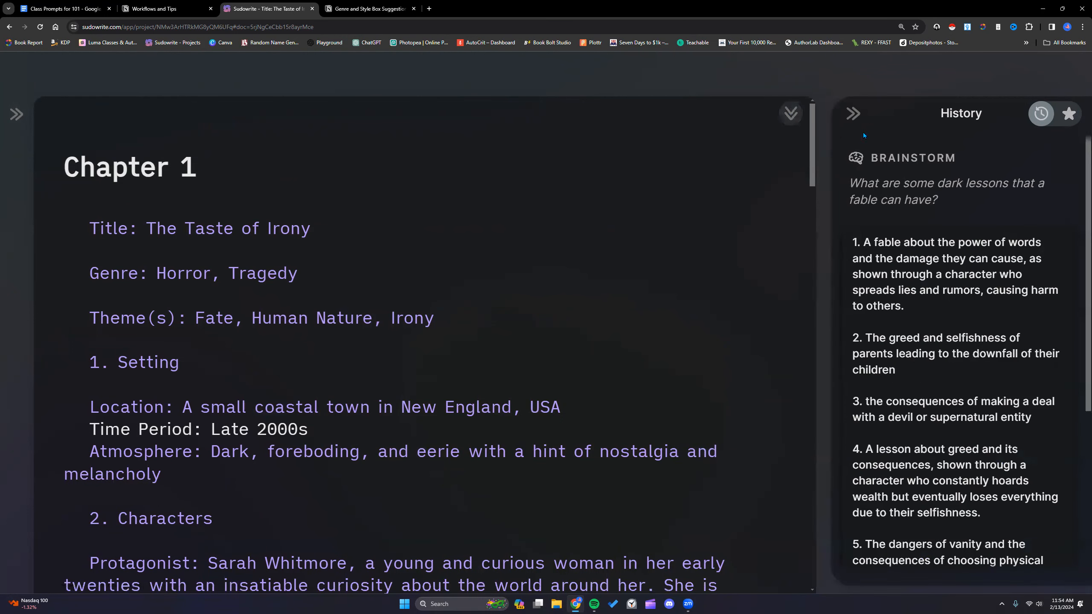
left_click(790, 113)
left_click(16, 114)
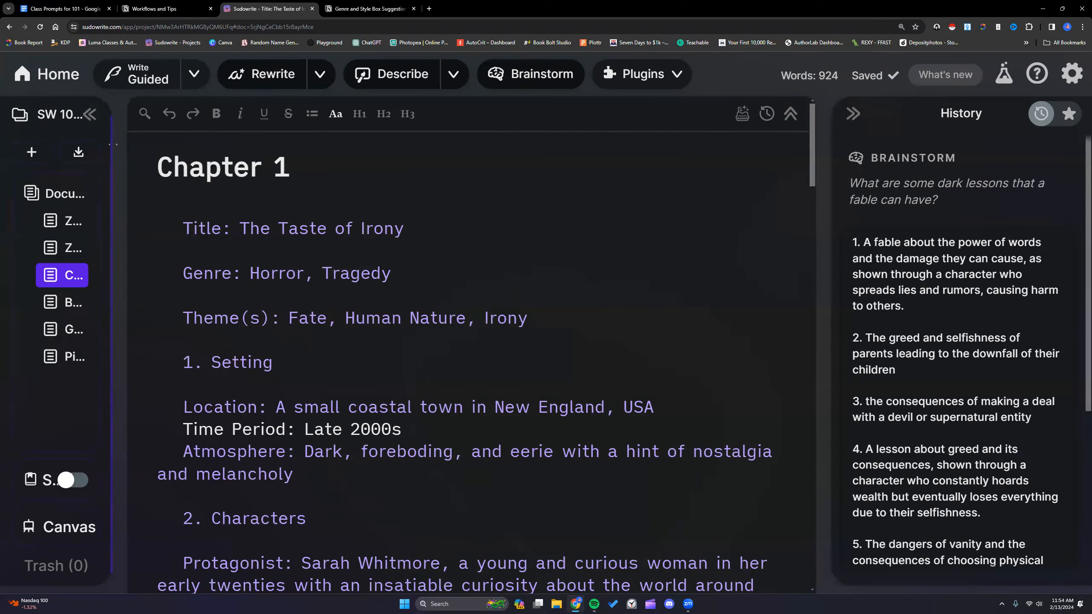
scroll(899, 326, "down", 5)
scroll(900, 327, "up", 6)
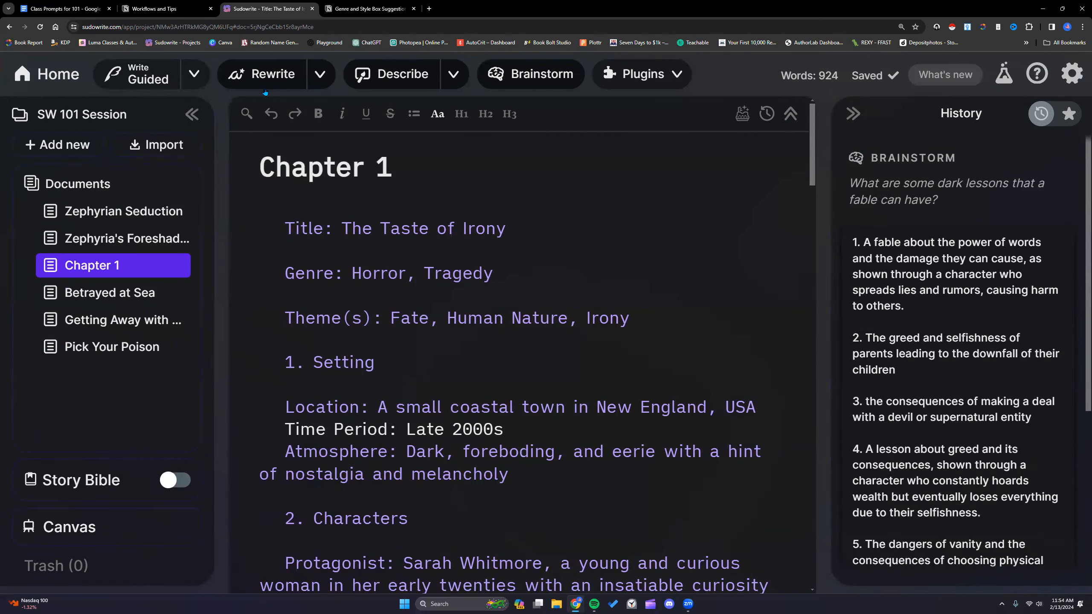
Copy the prompt "Names for worlds, towns, or continents in a fantasy novel" from the Class Prompts for 101 document
left_click(55, 8)
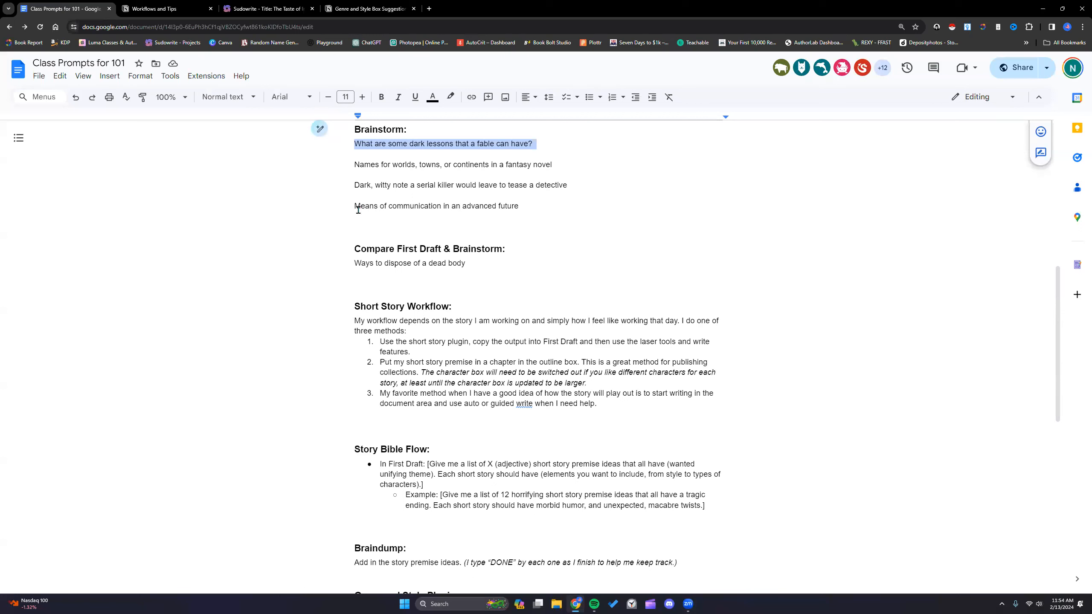
left_click(353, 165)
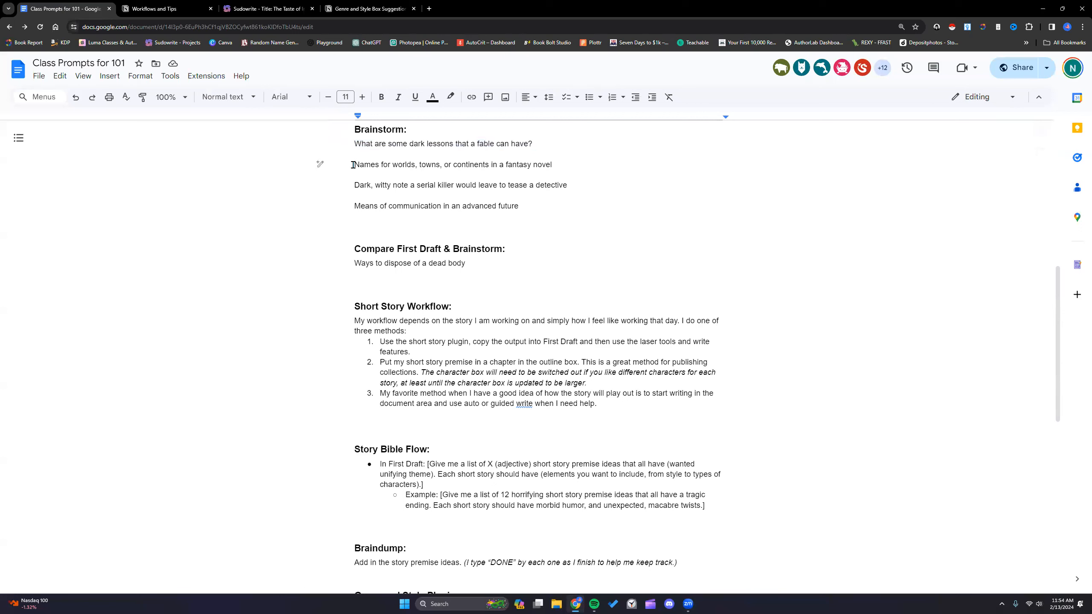
left_click_drag(353, 165, 557, 165)
key("super+c")
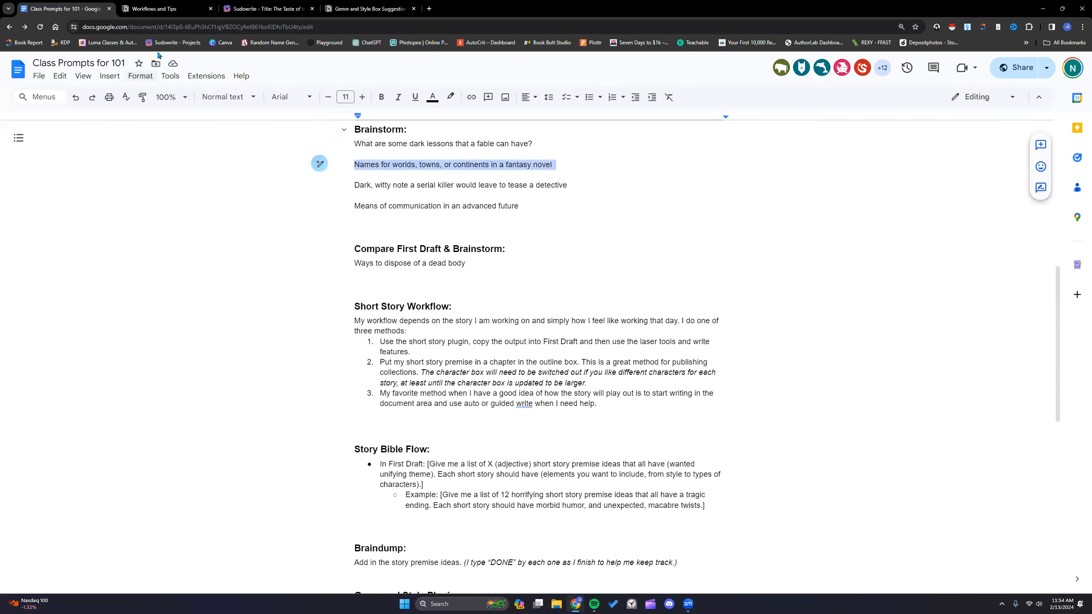
In Sudowrite, open a World Building brainstorm, paste the prompt "Names for worlds, towns, or continents in a fantasy novel", and add blank example fields
left_click(261, 9)
left_click(530, 74)
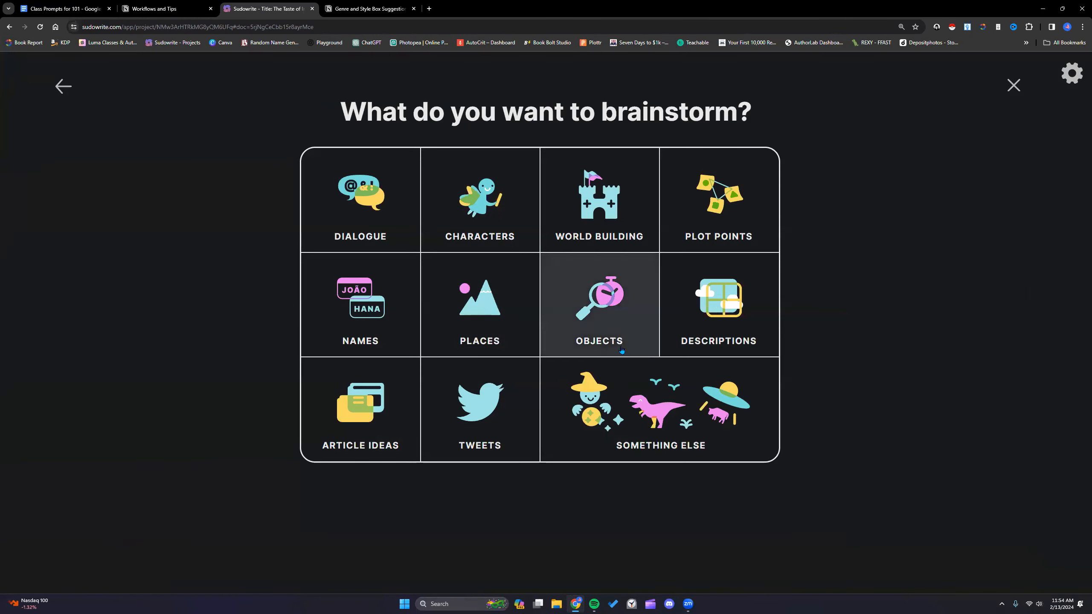
left_click(603, 231)
right_click(509, 224)
left_click(543, 276)
left_click(618, 429)
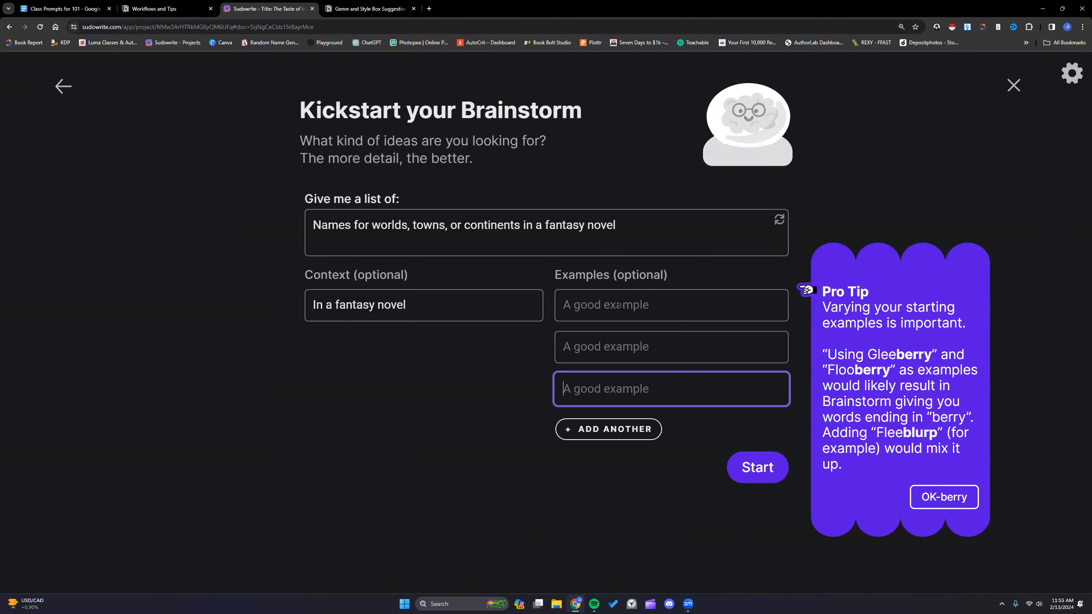
left_click(569, 304)
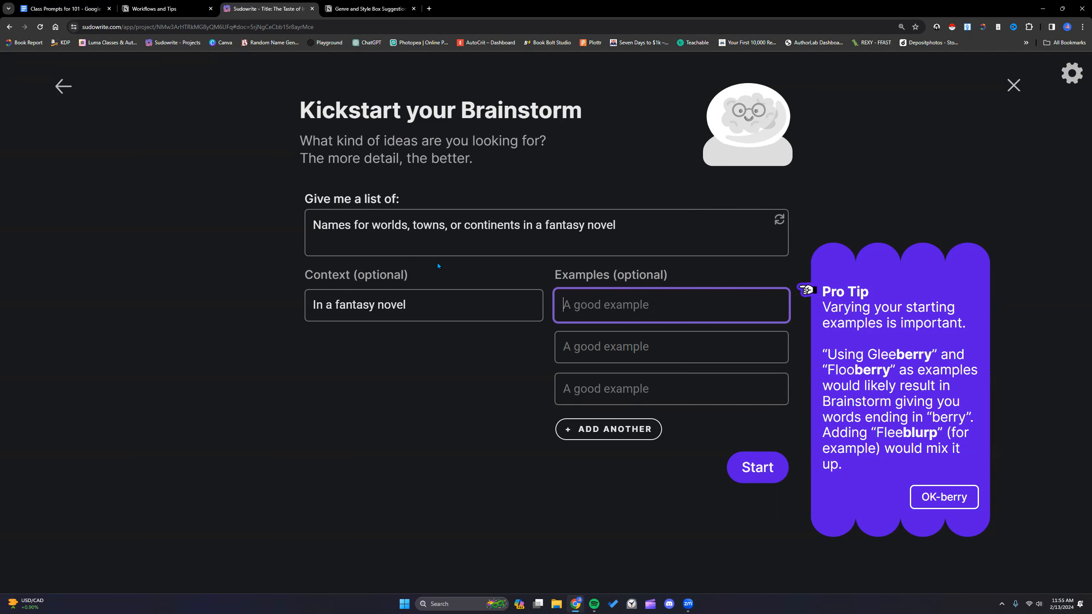
Change the brainstorm's context to "In an epic fantasy novel" and start generating ideas
left_click(351, 320)
left_click(338, 304)
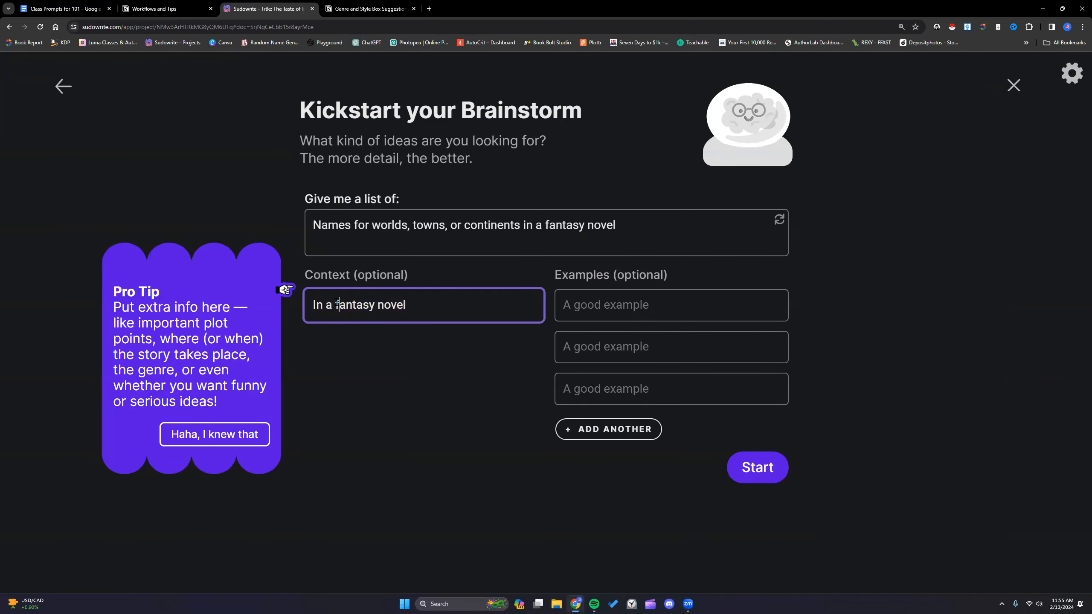
key("BackSpace")
type("n epic")
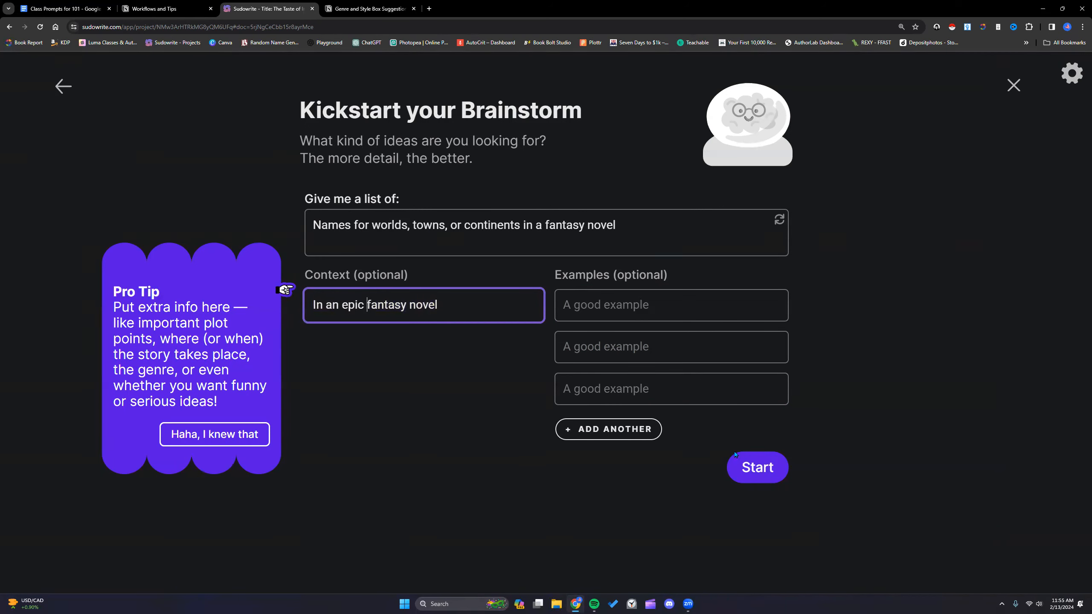
left_click(769, 471)
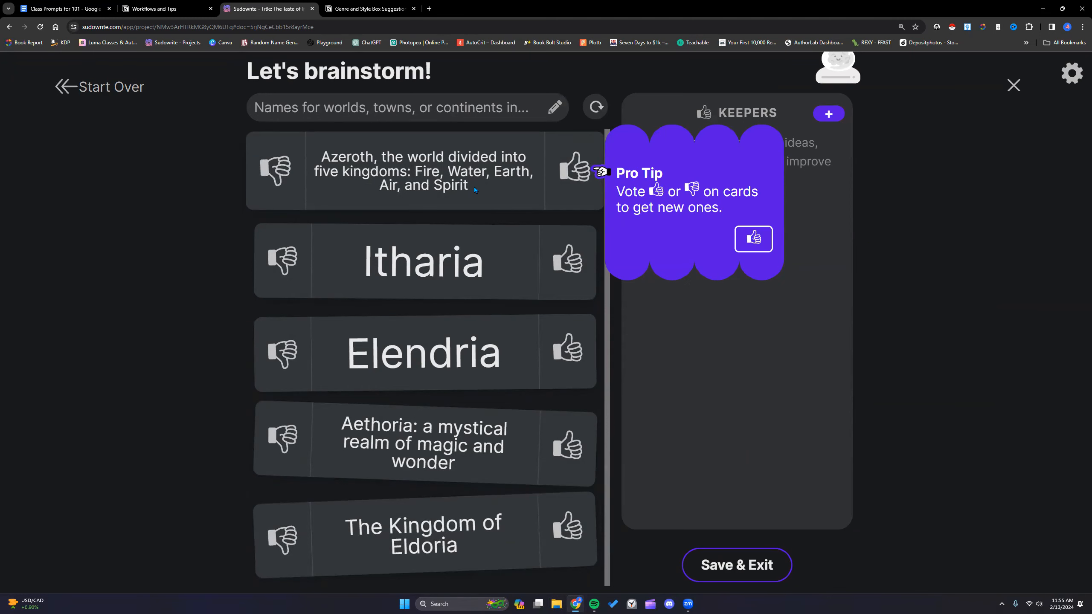
Keep the ideas for Azeroth with its five kingdoms and Endrathia, the mythical land of dragons and magic, and save the brainstorm
left_click(576, 167)
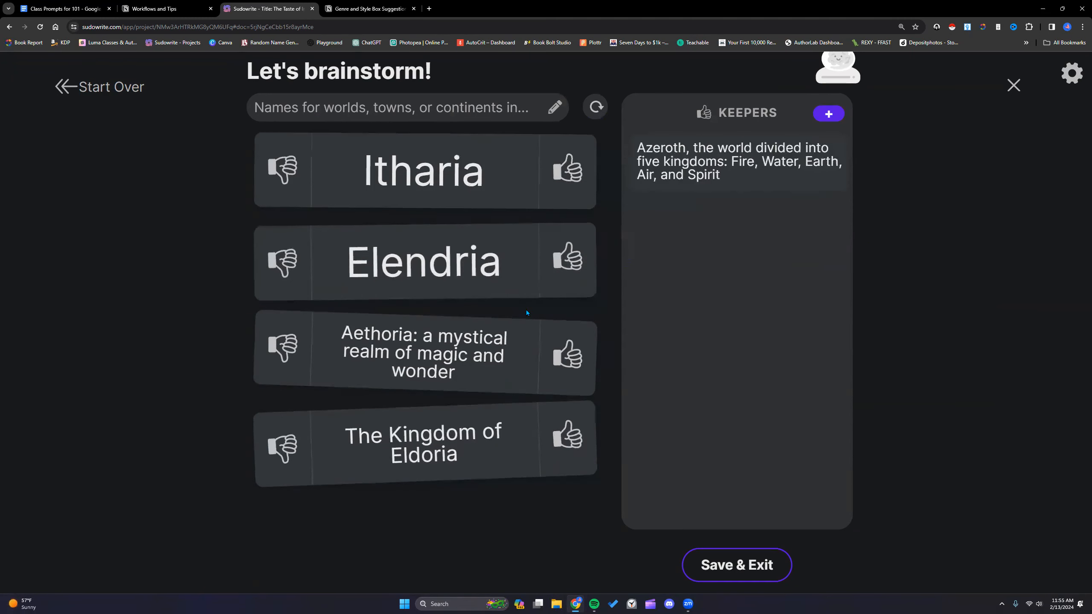
left_click(576, 192)
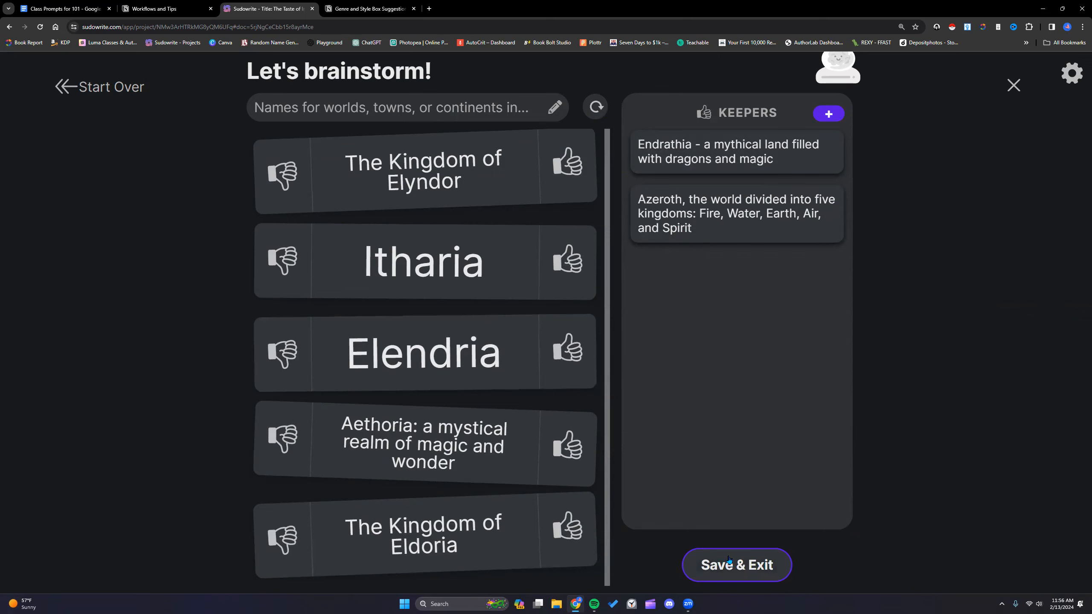
left_click(729, 559)
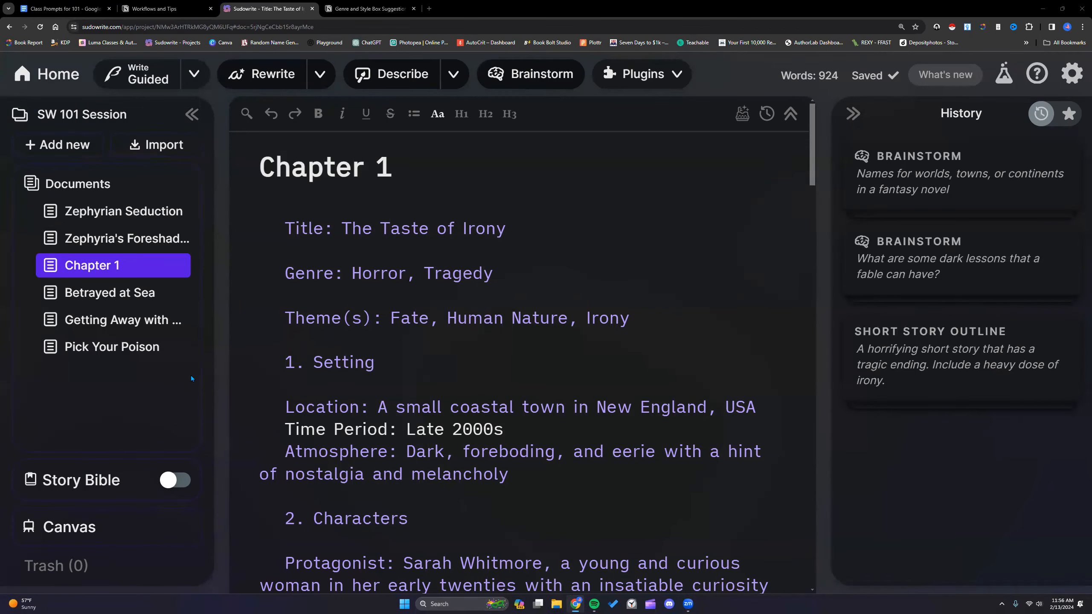
Copy the prompt "Dark, witty note a serial killer would leave to tease a detective" from the Class Prompts for 101 document
left_click(65, 8)
left_click_drag(356, 185, 565, 186)
right_click(533, 188)
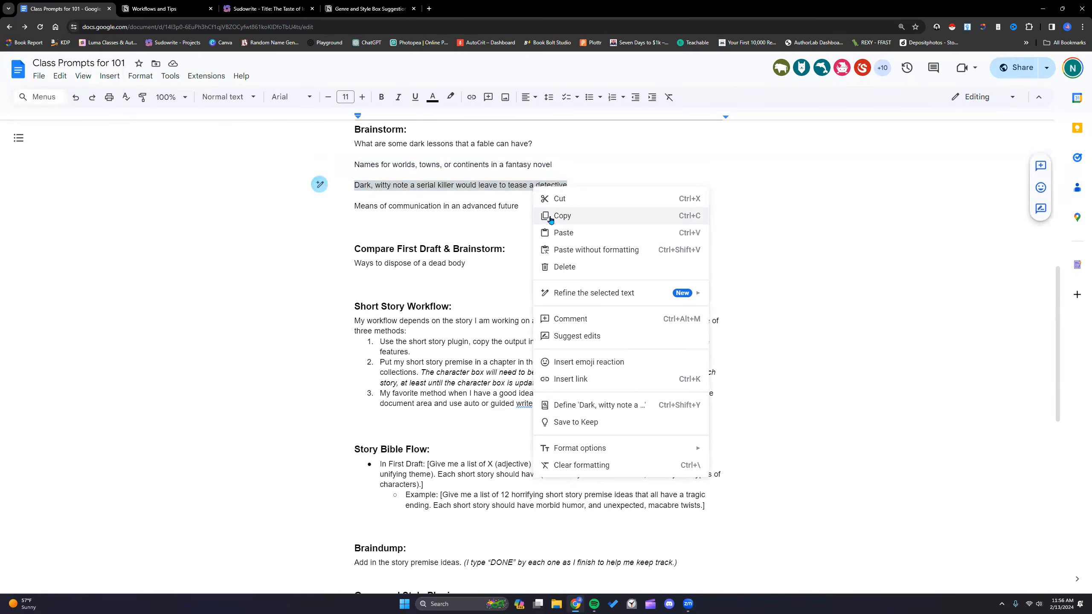
left_click(552, 217)
In Sudowrite, open a Something Else brainstorm and paste the copied serial killer note prompt as the list request
left_click(275, 9)
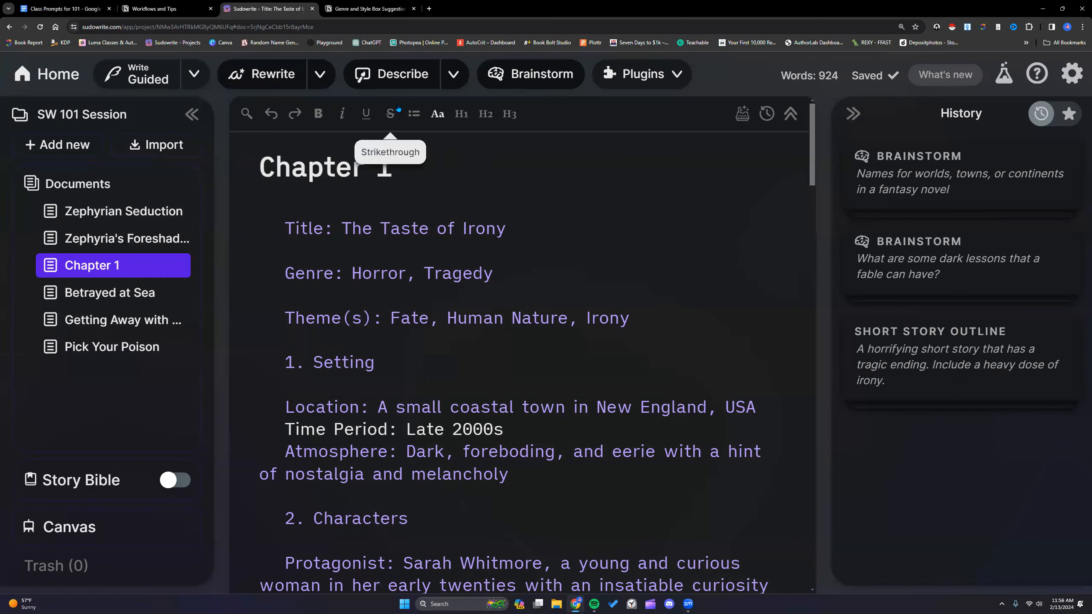
left_click(523, 73)
left_click(664, 424)
right_click(437, 223)
left_click(456, 299)
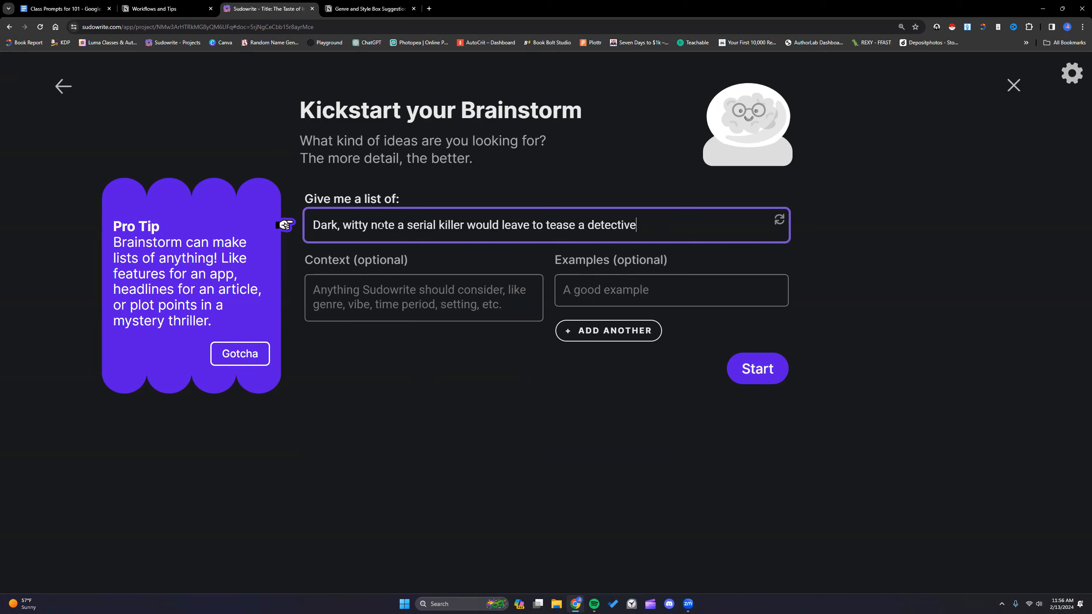
Enter the context "the detective is trying to solve a series of murders" for the serial killer note brainstorm and select that text
left_click(380, 294)
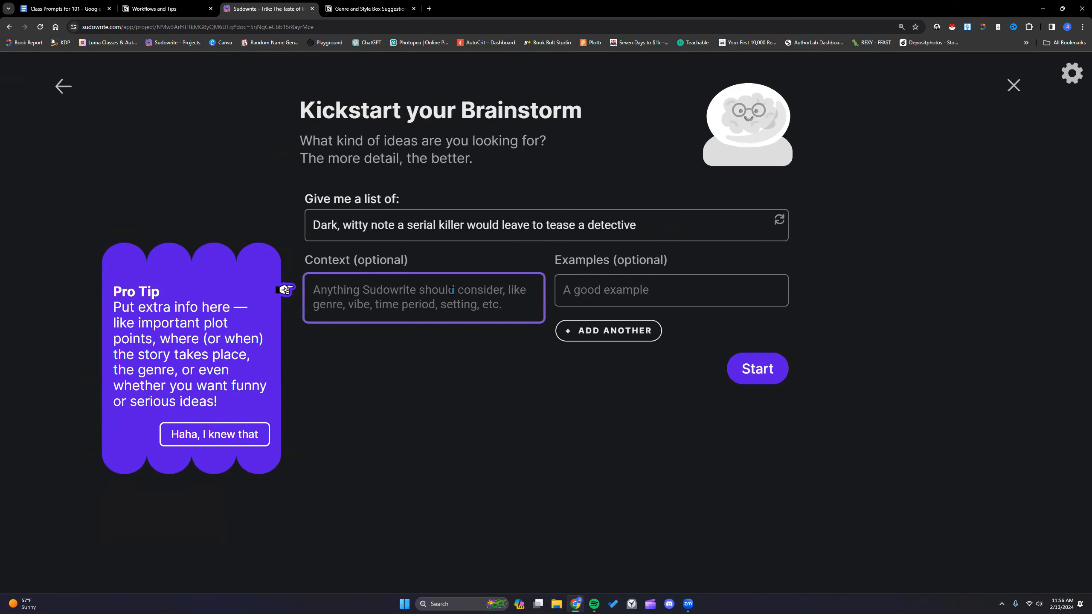
type("the detective is trying to solve a series of m")
type("urders")
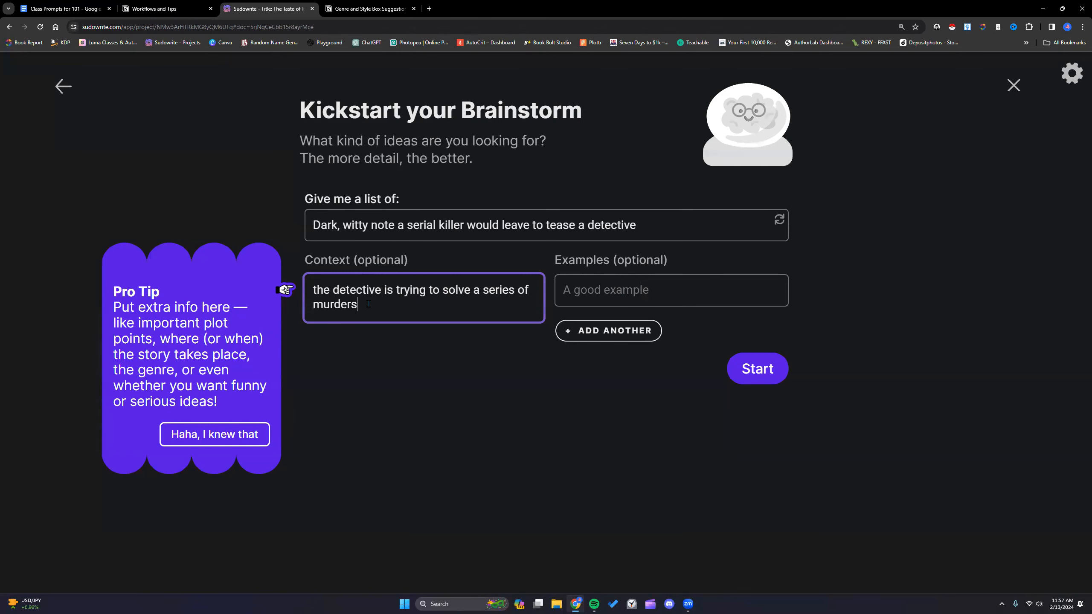
left_click_drag(370, 307, 313, 286)
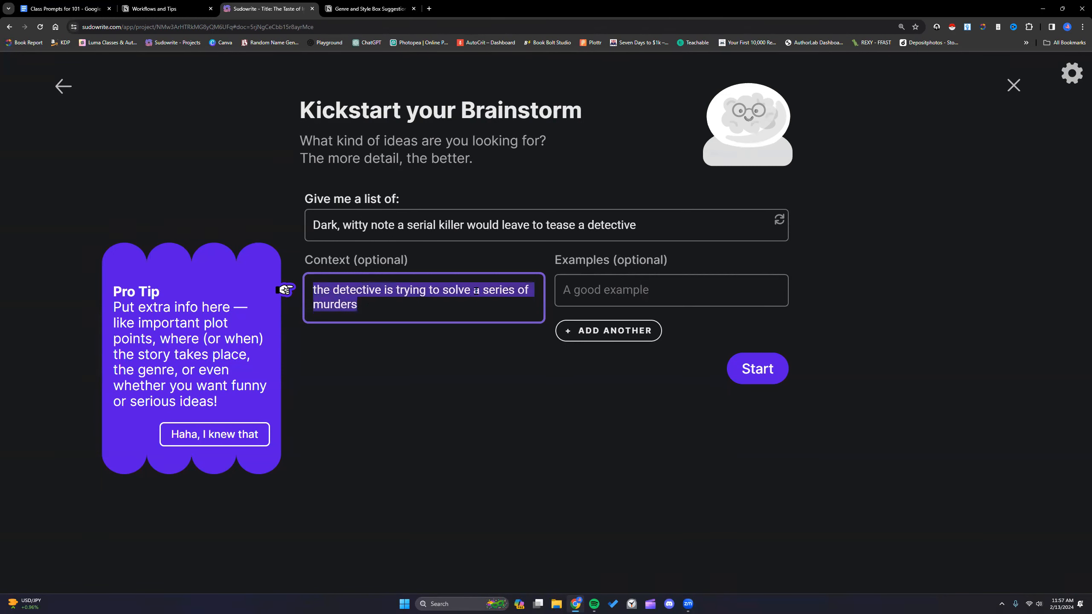
Generate the brainstorm for dark, witty notes a serial killer would leave to tease a detective, leaving the examples empty
left_click(601, 291)
left_click(757, 369)
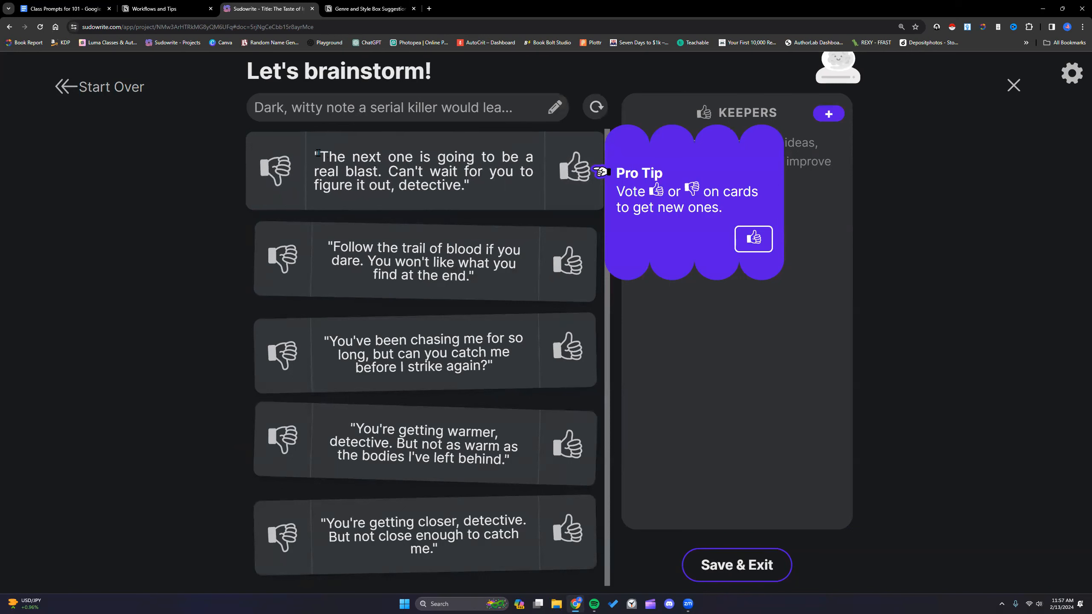
left_click_drag(318, 151, 382, 170)
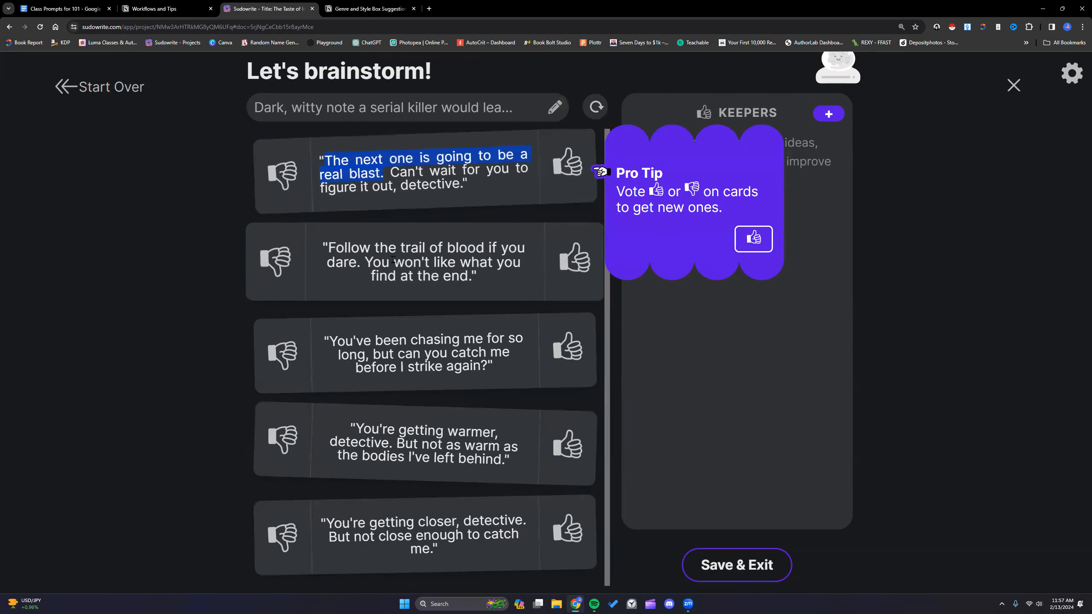
Keep the "getting warmer" and "real blast" notes, reject "You're getting closer, detective. But not close enough to catch me", and save the brainstorm
left_click(566, 432)
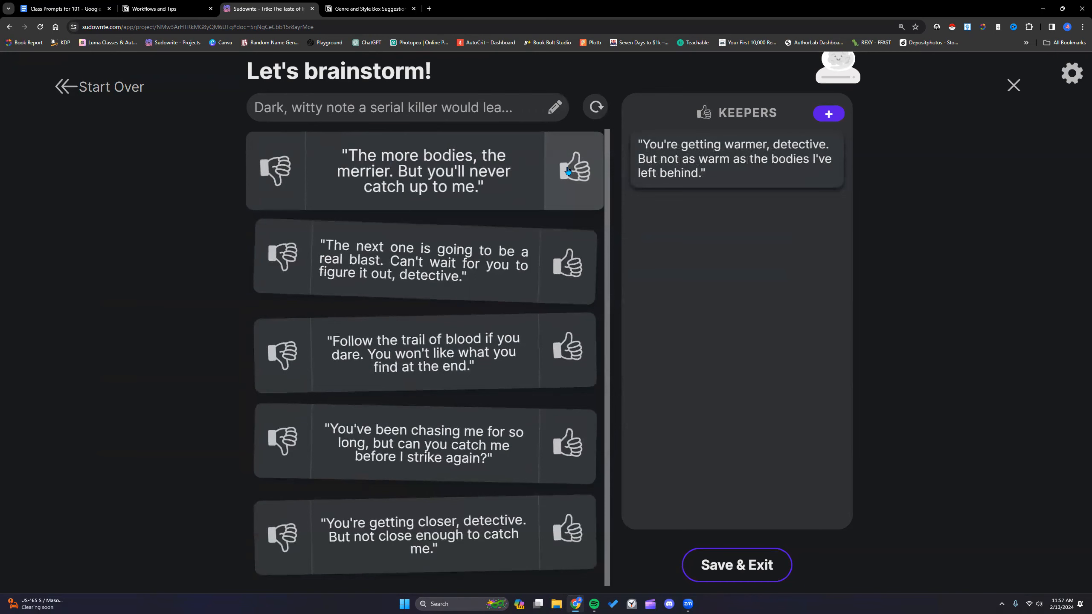
left_click(567, 171)
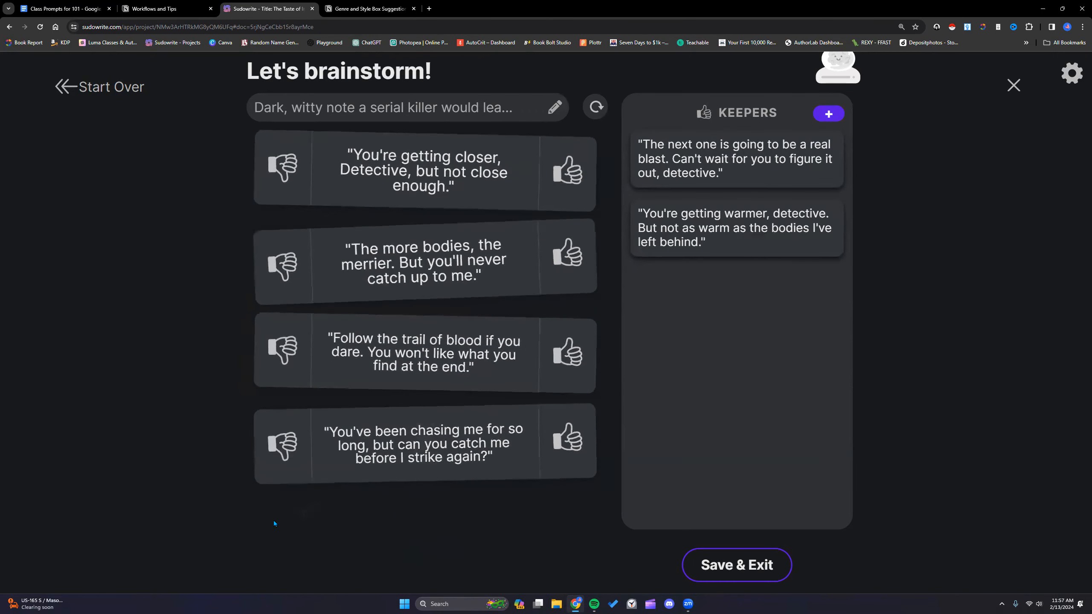
left_click(272, 535)
left_click_drag(321, 248, 528, 246)
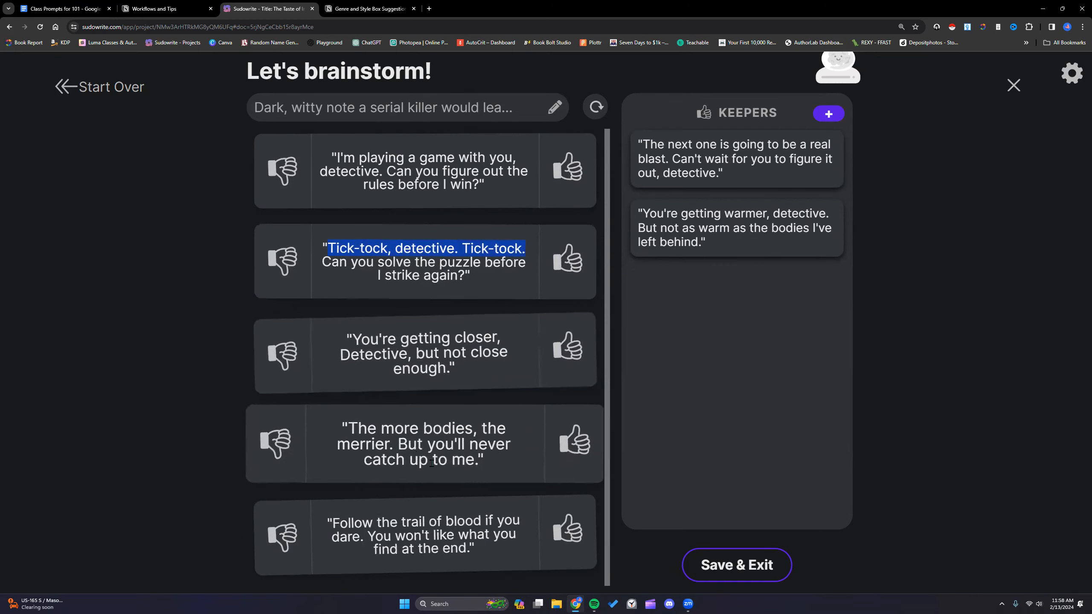
left_click(736, 565)
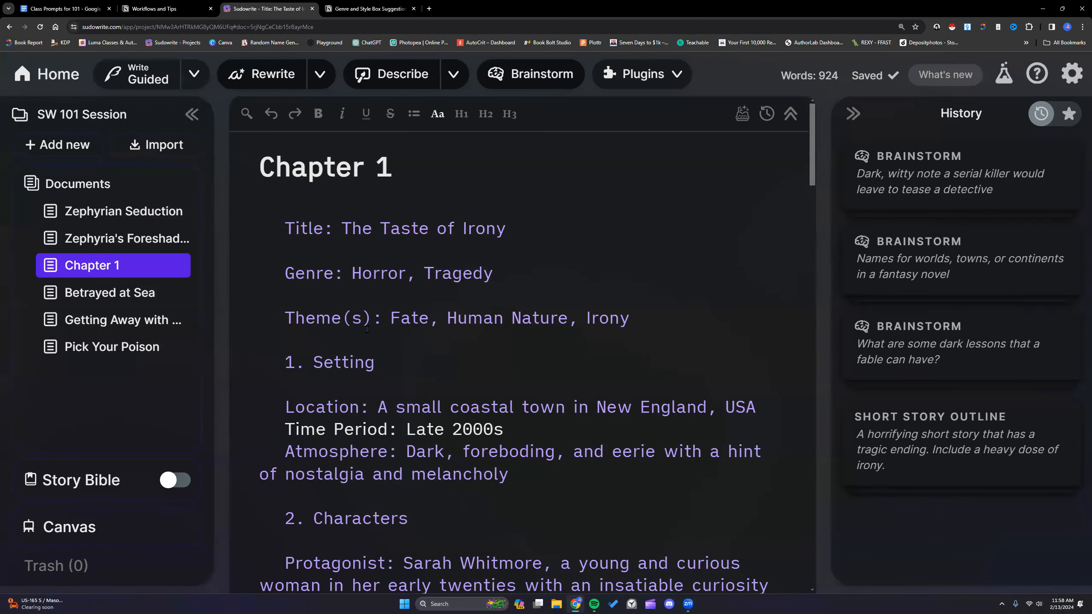
Check the plugins offered for Chapter 1 and add a new blank document to the SW 101 Session project
left_click(678, 76)
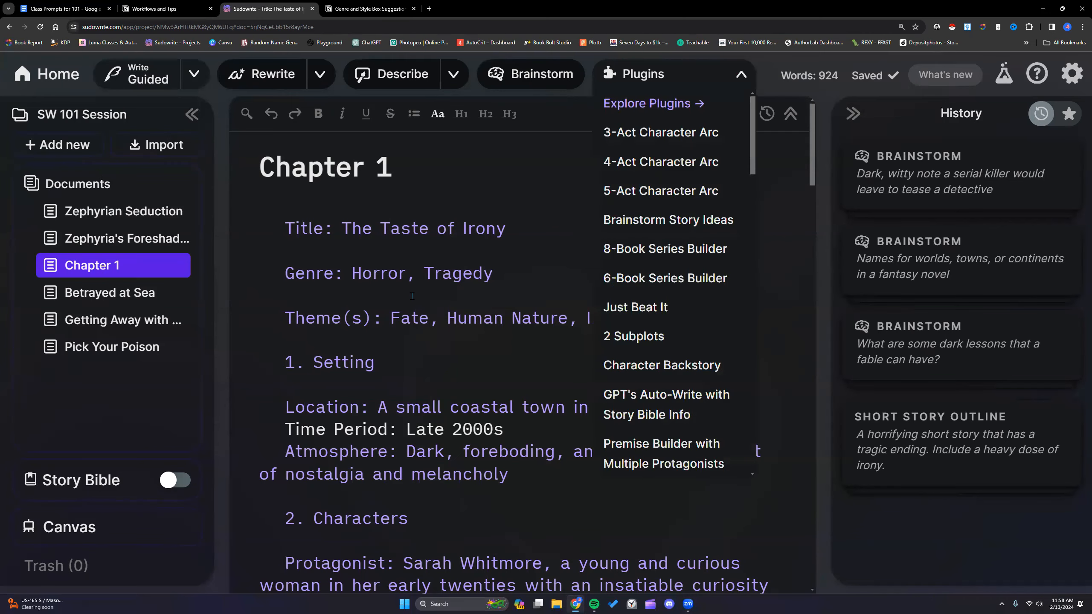
scroll(688, 267, "down", 20)
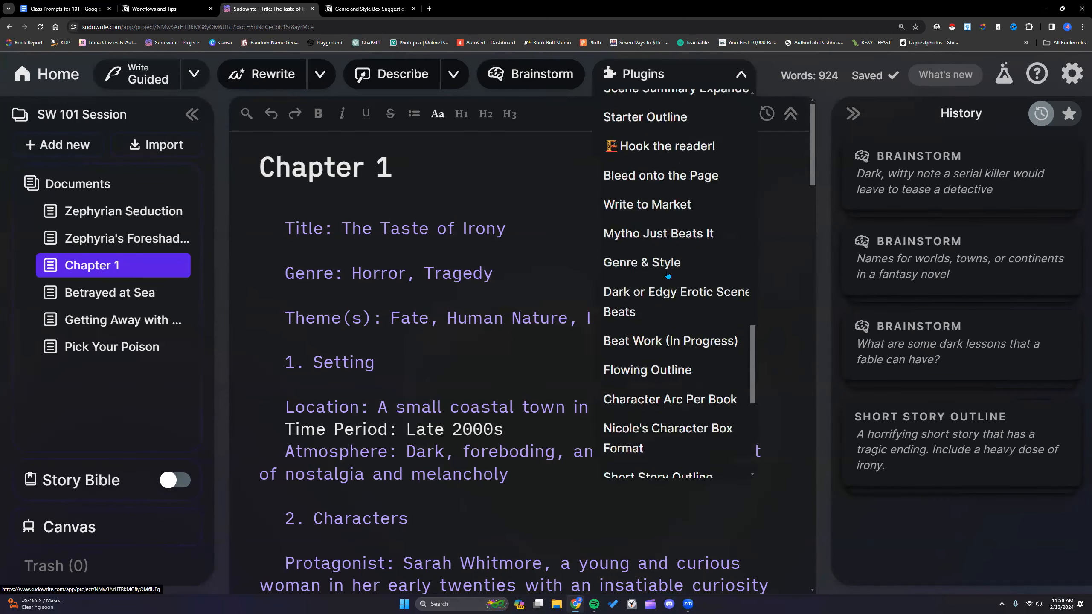
scroll(668, 275, "down", 1)
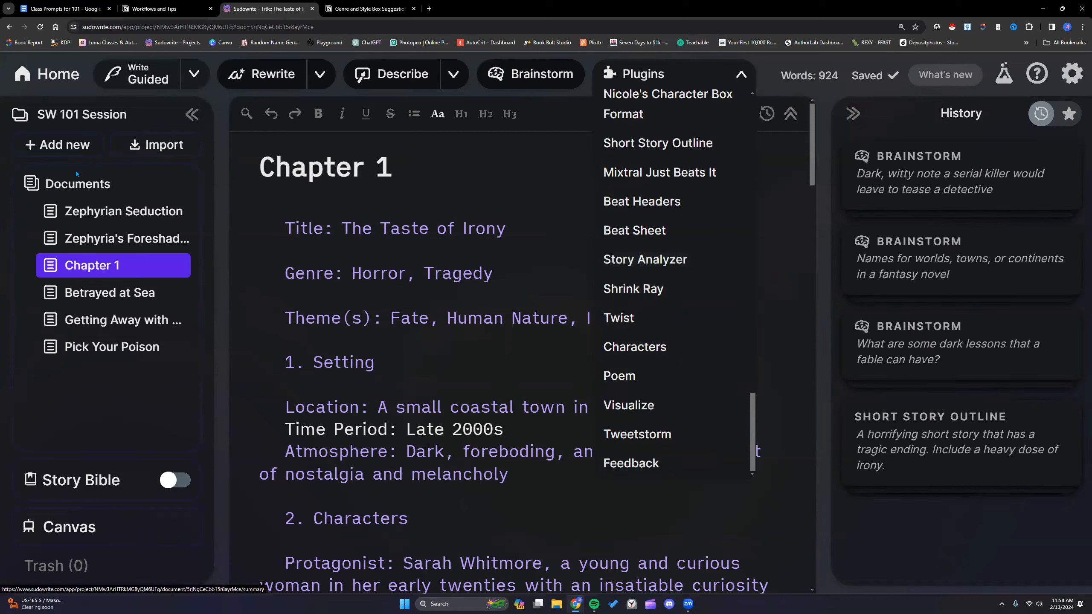
left_click(48, 147)
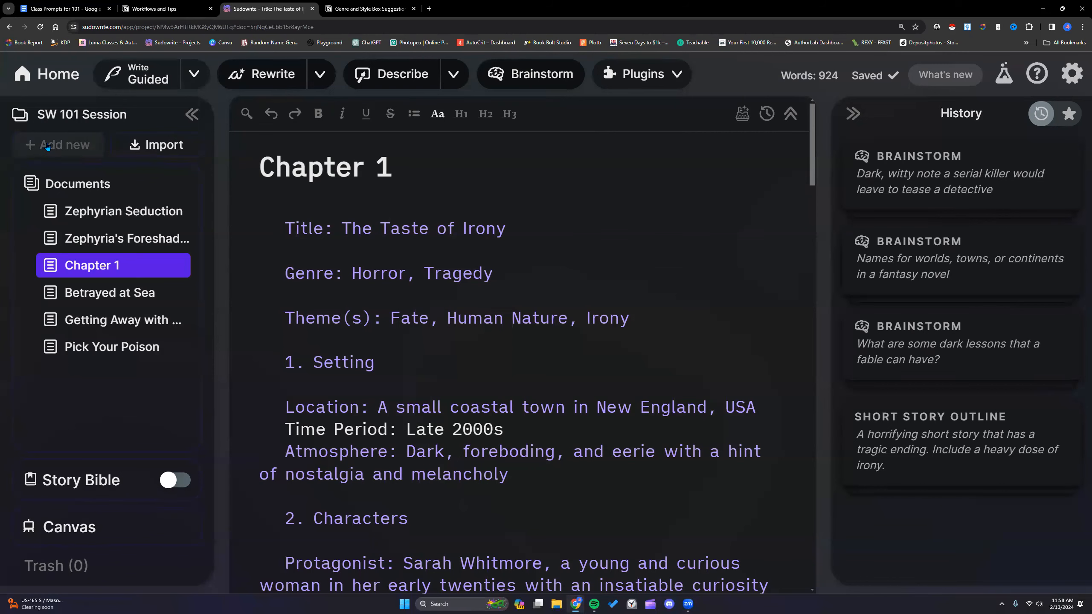
Look through the blank document's plugin list for First Draft
left_click(679, 75)
scroll(705, 340, "down", 6)
scroll(707, 349, "down", 12)
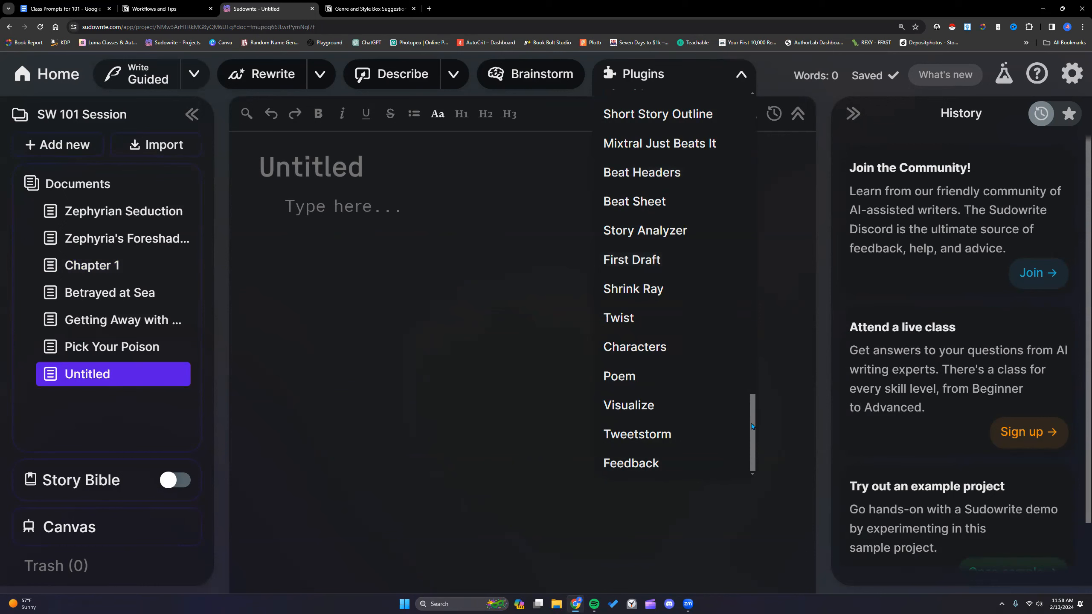
mouse_move(752, 426)
left_mouse_down()
mouse_move(750, 403)
mouse_move(750, 427)
left_mouse_up()
Switch to the Class Prompts for 101 Google Doc and copy the prompt "Ways to dispose of a dead body"
left_click(64, 9)
left_click_drag(526, 208, 449, 207)
left_click(507, 249)
left_click(478, 269)
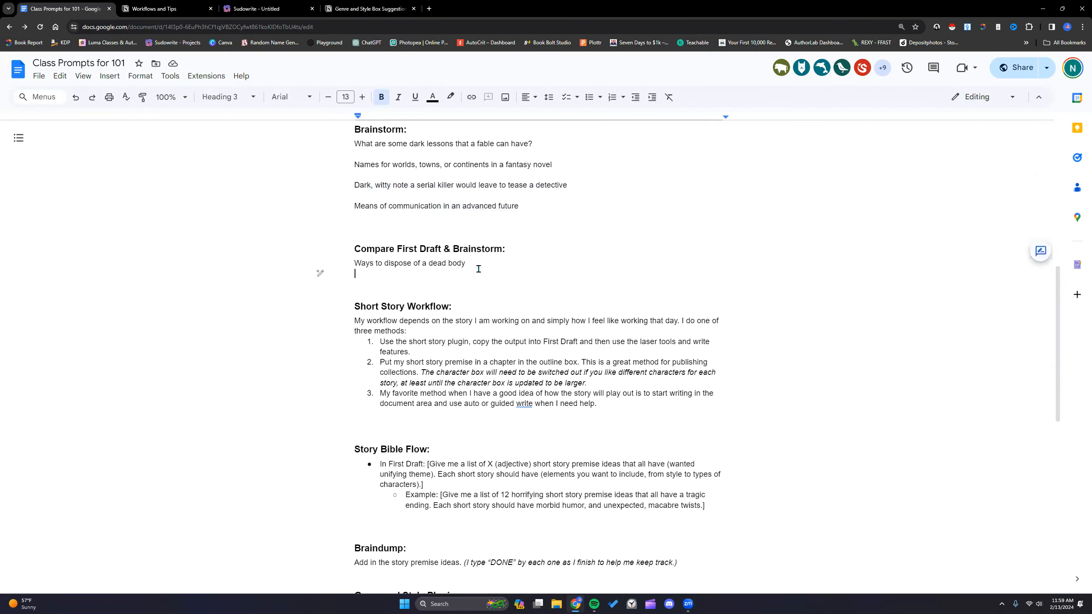
left_click_drag(354, 262, 472, 264)
key("super+c")
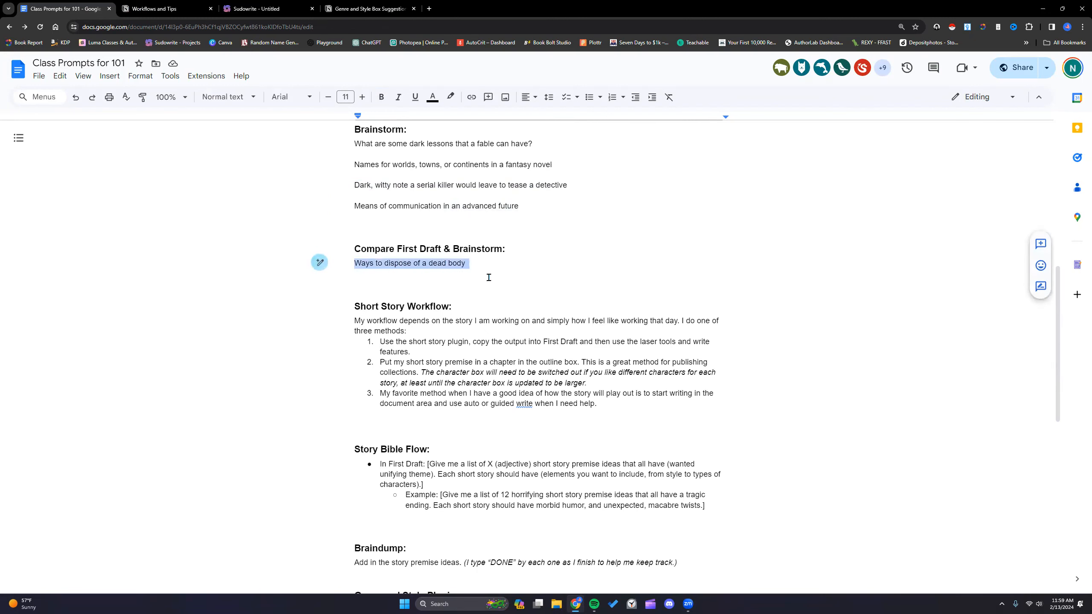
left_click(473, 273)
Back in Sudowrite, start a brainstorm with the copied prompt "Ways to dispose of a dead body", leaving context and examples empty
left_click(257, 9)
left_click(526, 72)
left_click(658, 413)
right_click(417, 236)
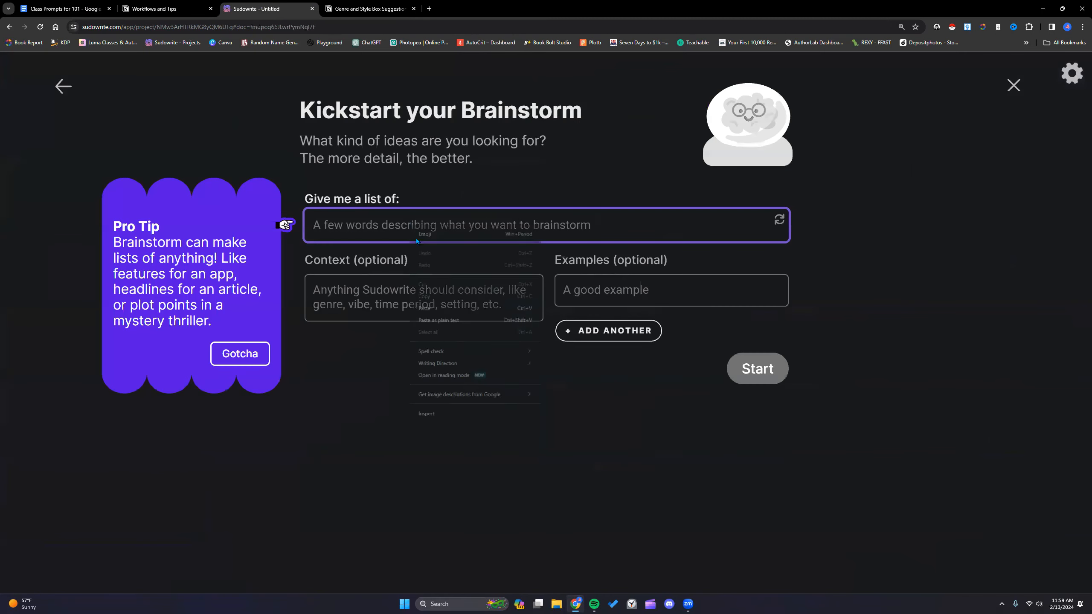
left_click(432, 307)
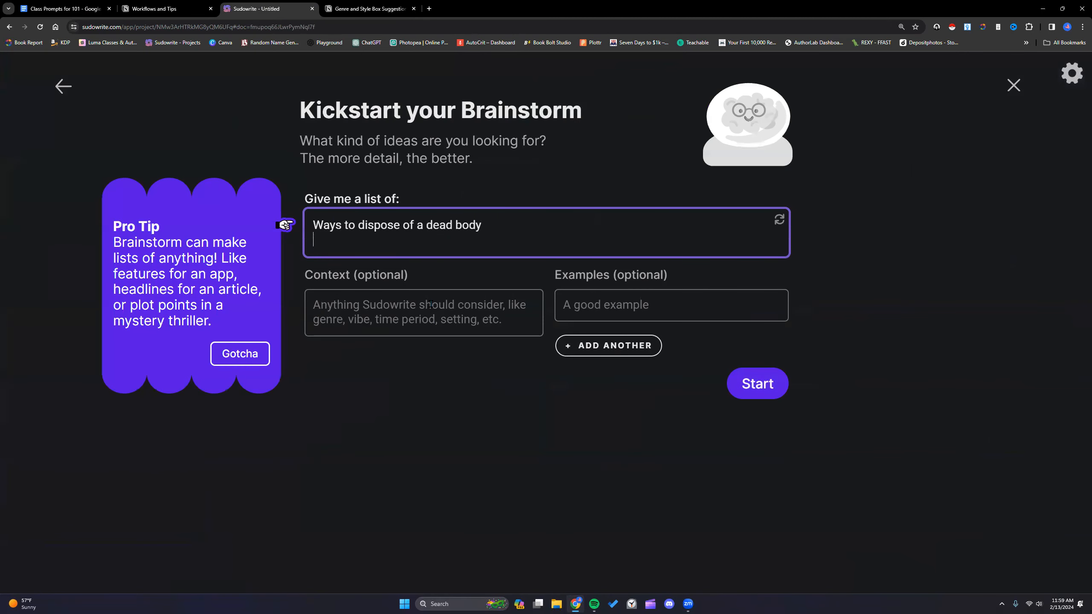
left_click(416, 318)
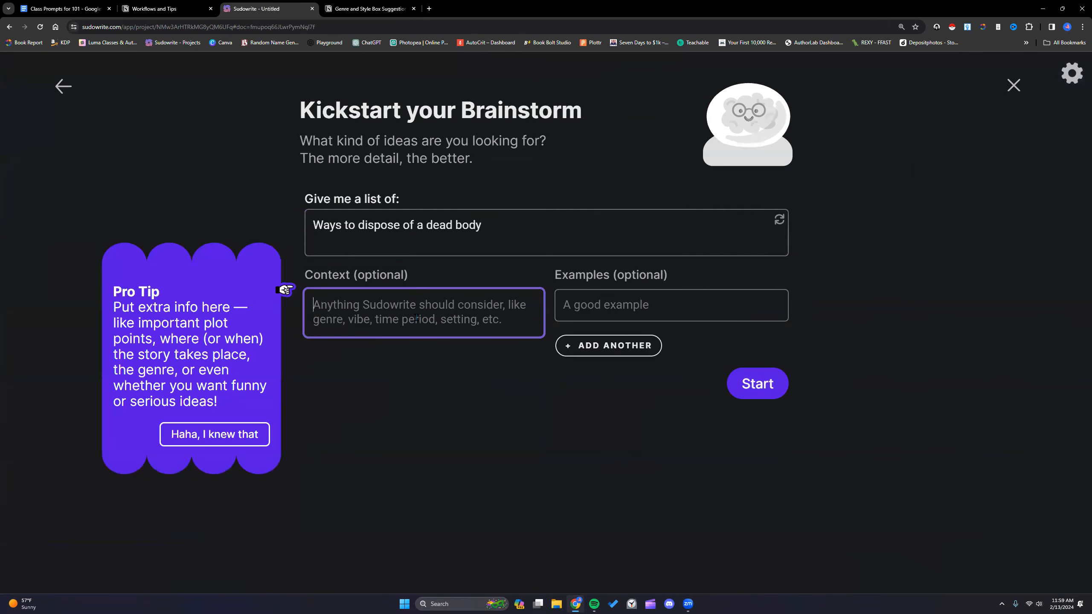
left_click(771, 384)
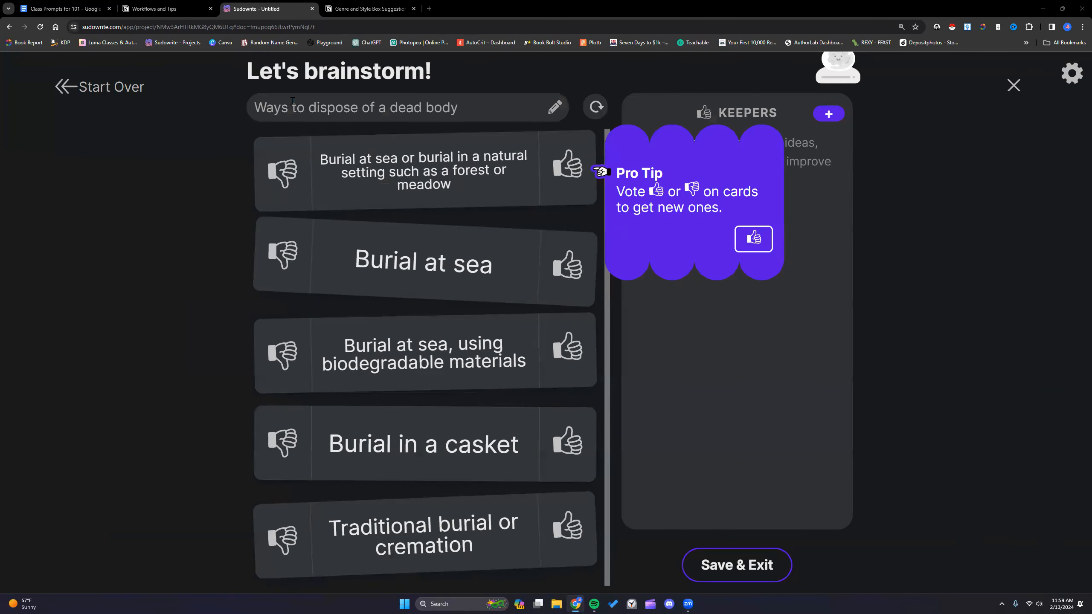
Revise the brainstorm prompt to "Ways for a serial killer to dispose of a dead body" and regenerate the ideas
left_click(550, 107)
left_click(302, 137)
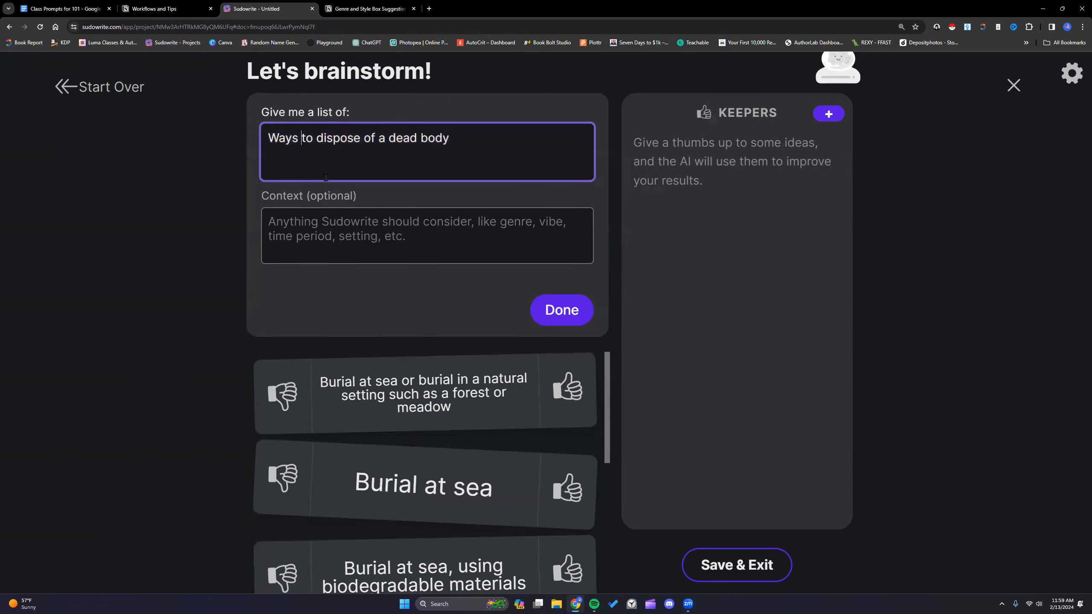
type("for a serial killer")
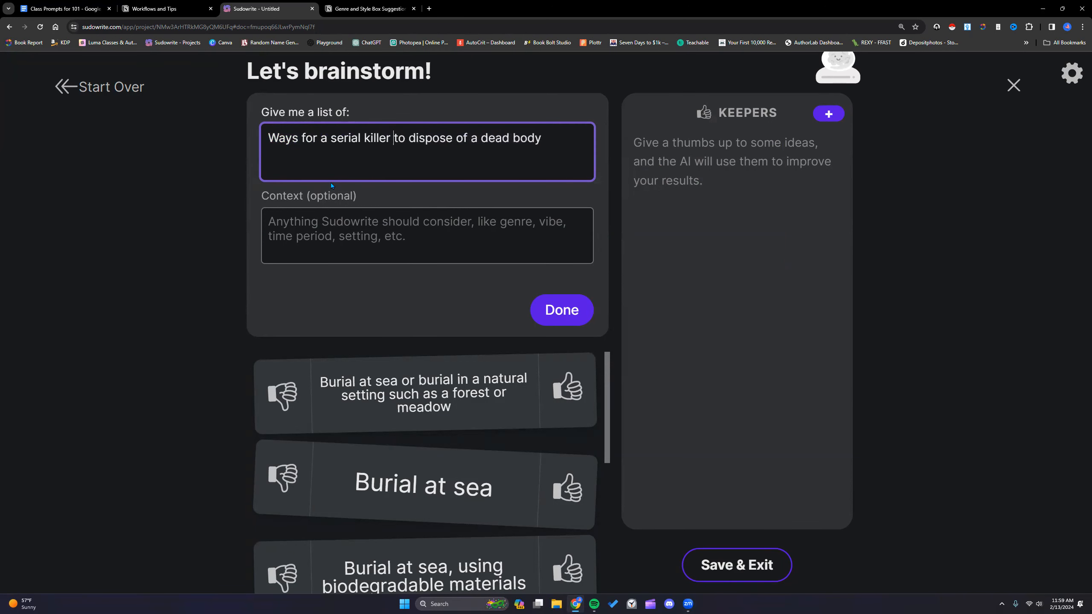
left_click(568, 312)
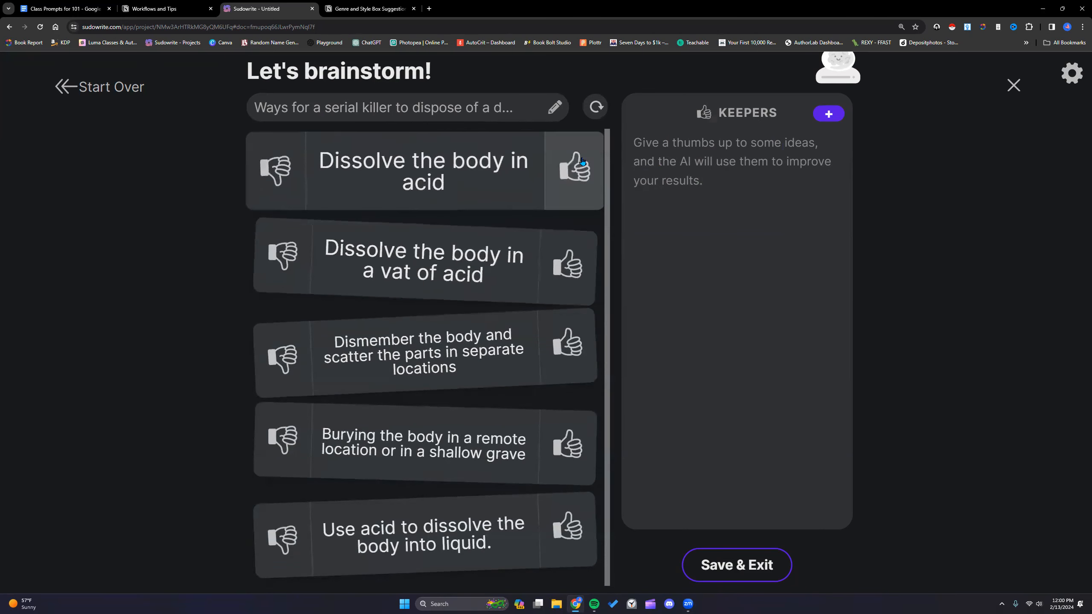
Keep the ideas about acid, dismembering and remote burial, and save the brainstorm
left_click(568, 164)
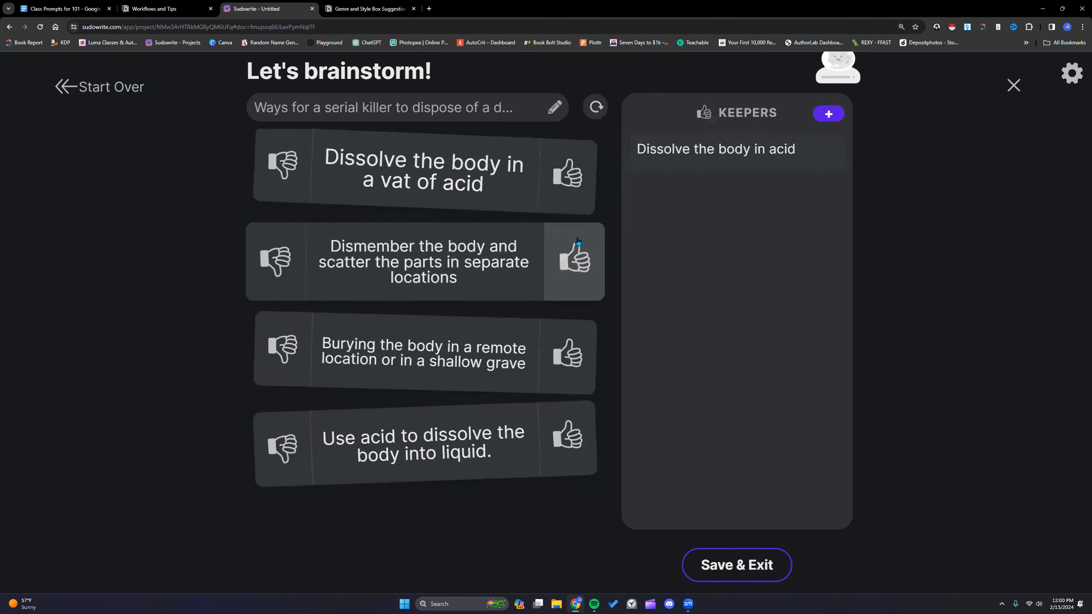
left_click(579, 434)
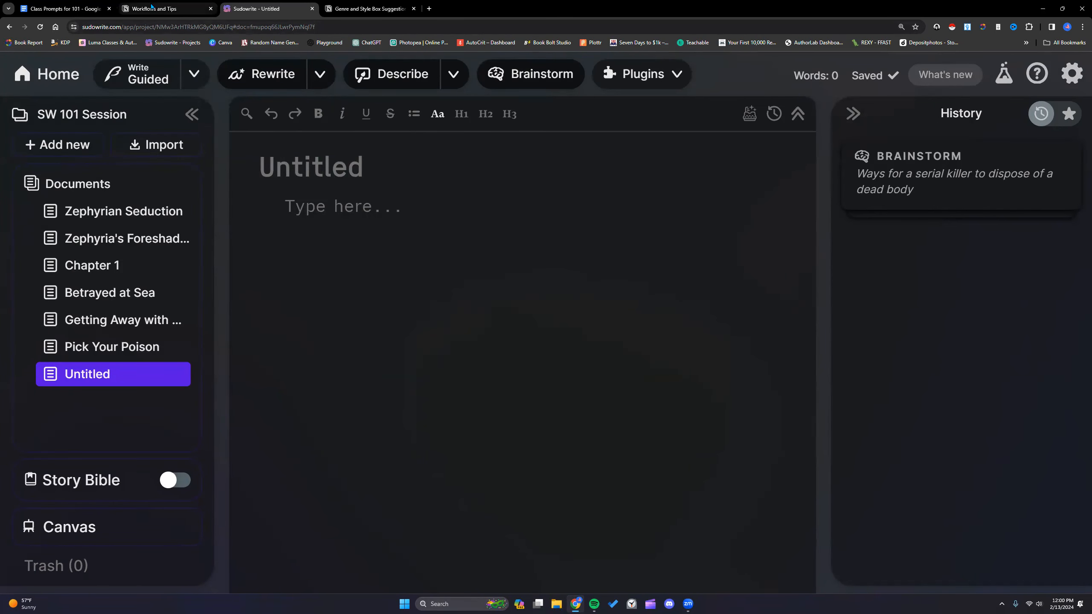
Expand the saved brainstorm in the history and copy its prompt text
left_click(938, 181)
left_click_drag(911, 201, 851, 186)
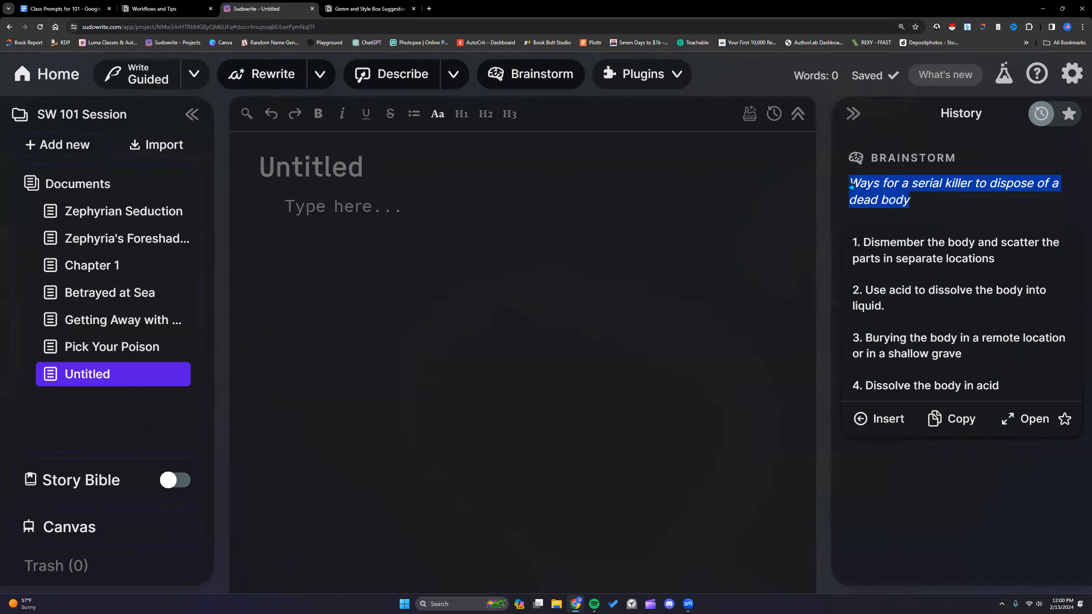
left_click(851, 186)
Run the First Draft plugin with the prompt "[Give me a list of Ways for a serial killer to dispose of a dead body]"
left_click(670, 72)
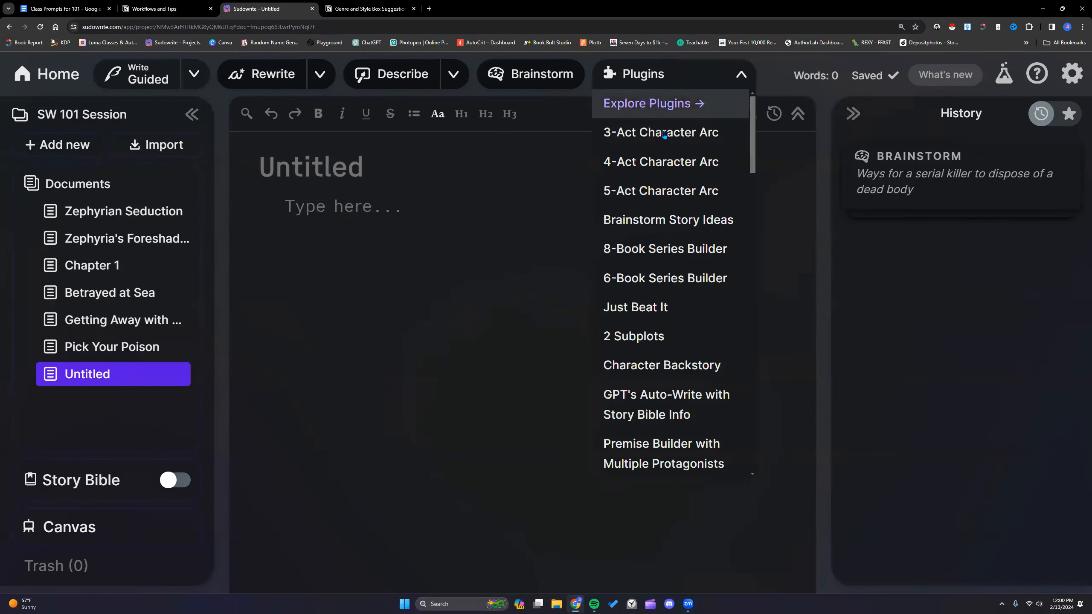
scroll(677, 392, "down", 10)
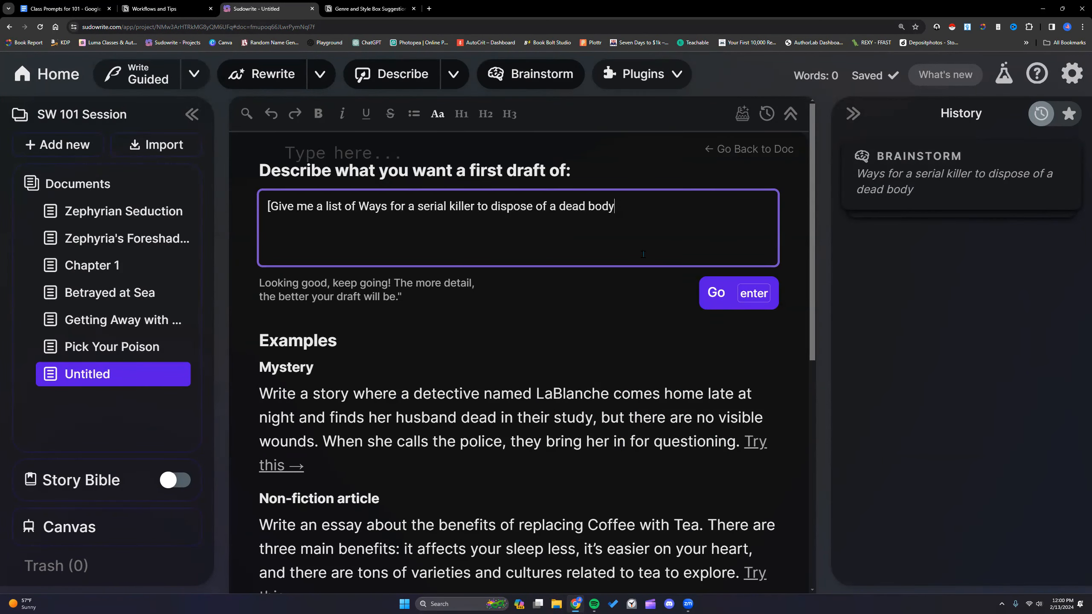
type("]")
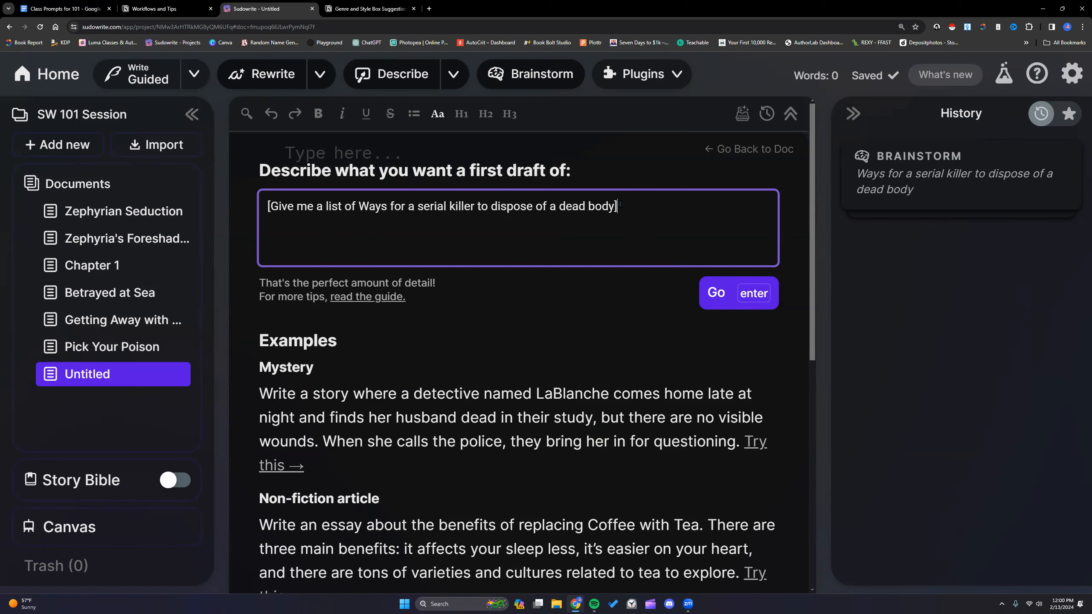
left_click_drag(619, 205, 251, 197)
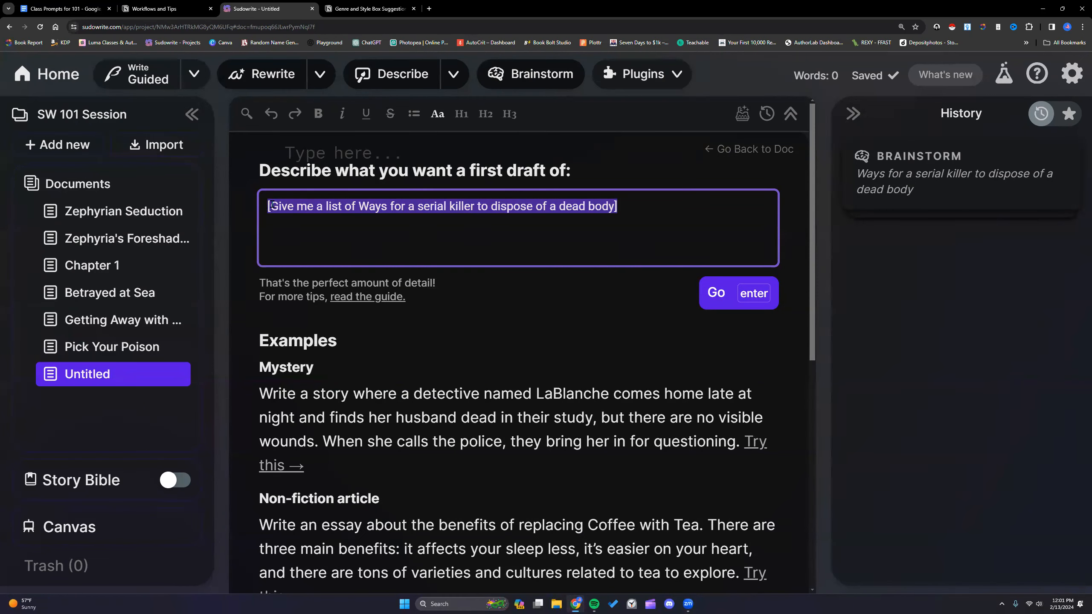
left_click(646, 216)
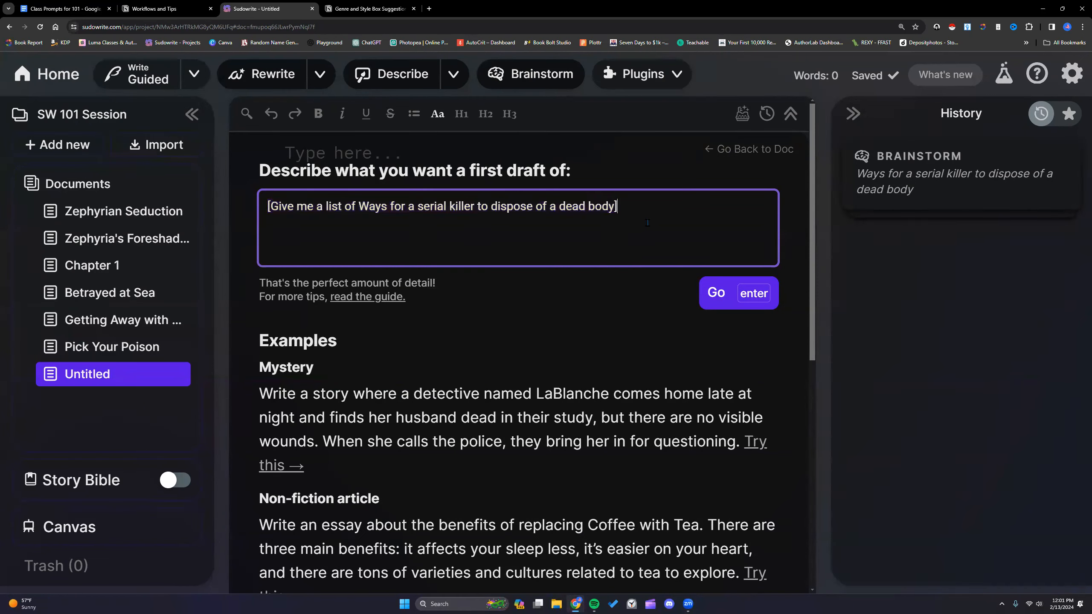
left_click(725, 296)
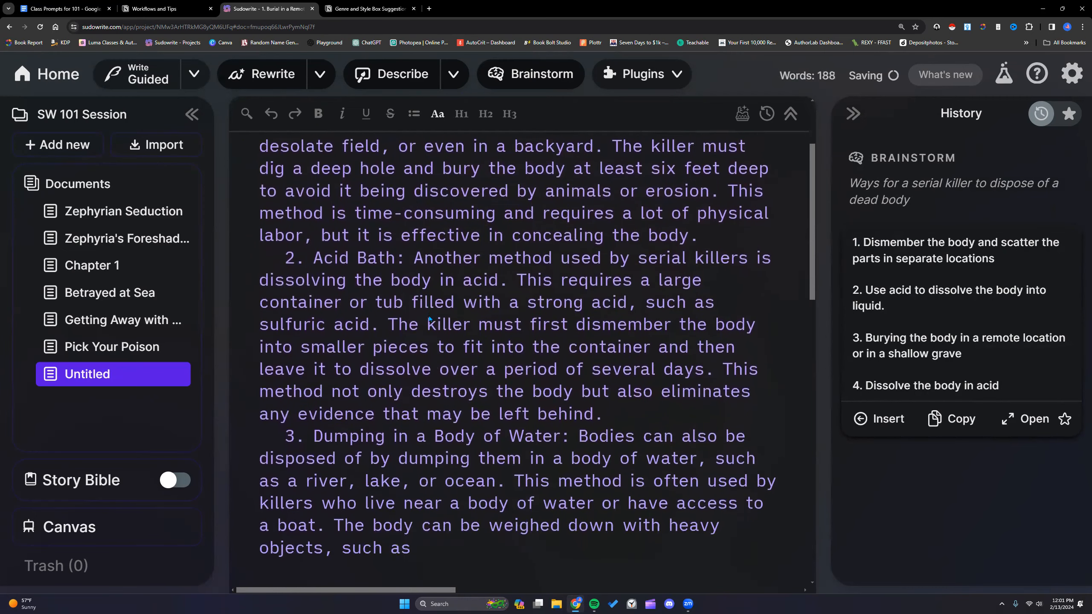
scroll(428, 318, "up", 3)
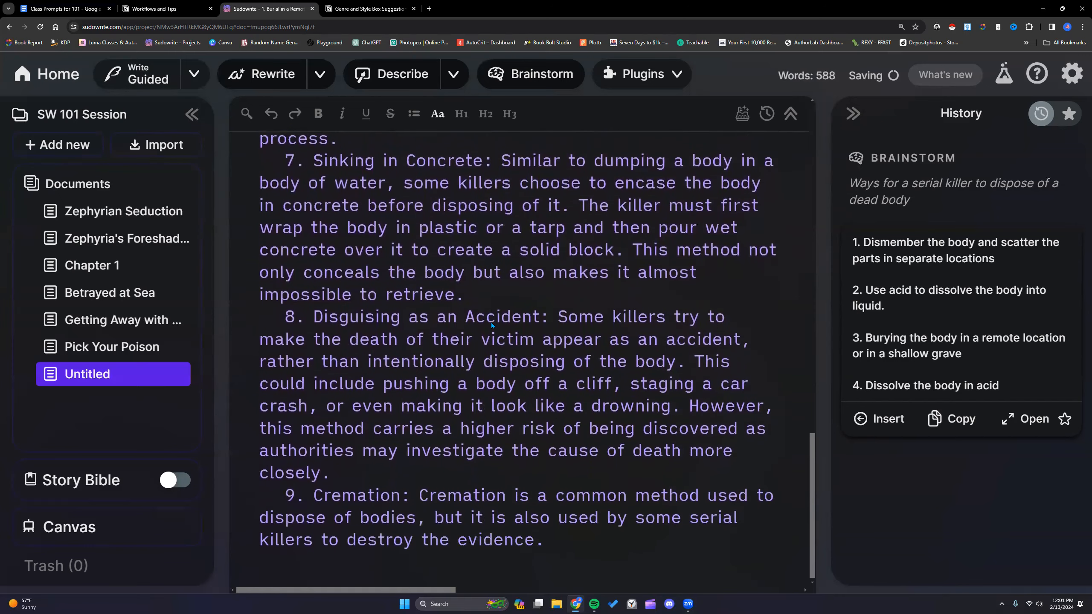
Switch to the Class Prompts for 101 Google Doc and examine the Short Story Workflow and Story Bible Flow sections
left_click(64, 9)
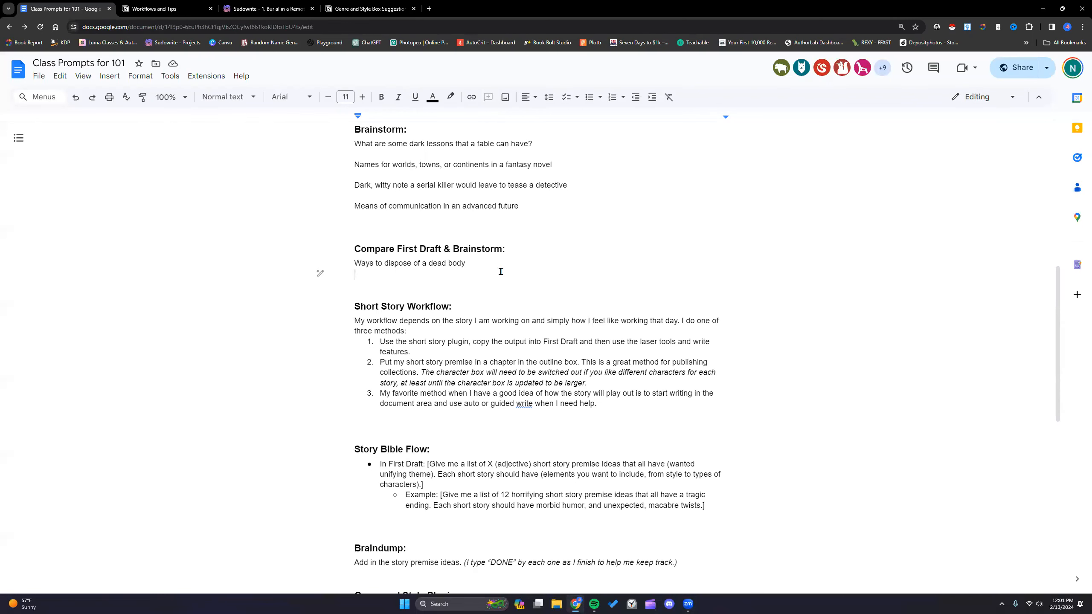
scroll(500, 270, "down", 10)
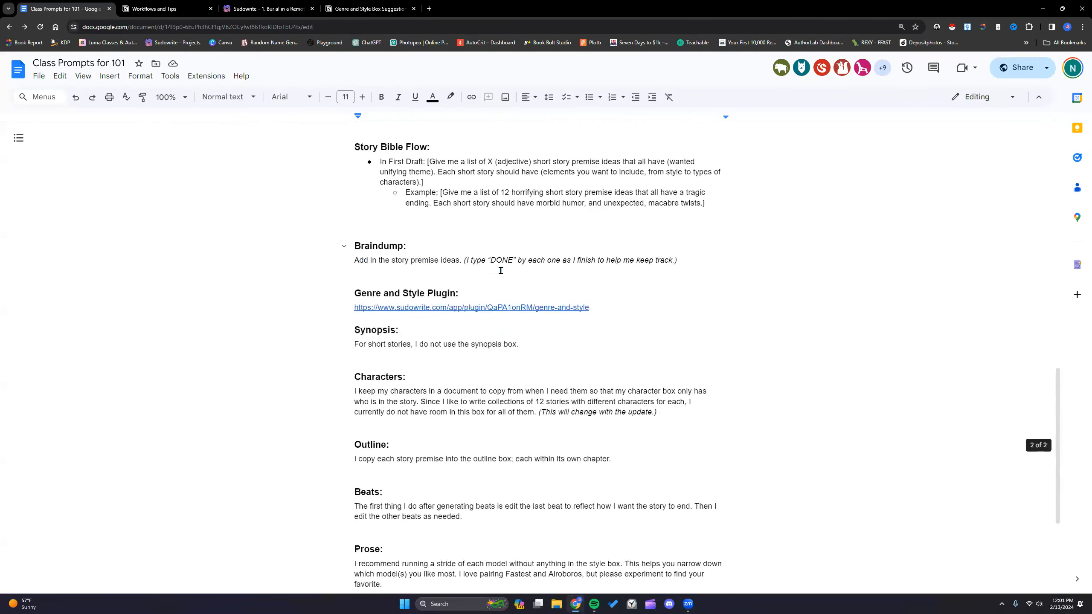
scroll(501, 270, "up", 9)
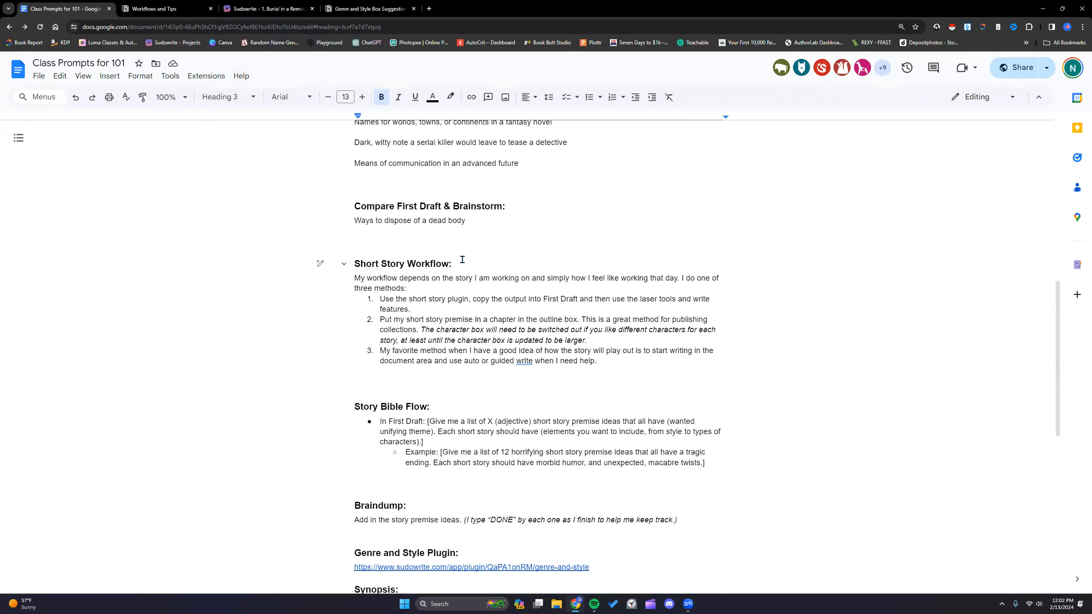
Return to Sudowrite and use Write to generate continuations of the Remote Burial draft from its unfinished item 41
left_click(248, 6)
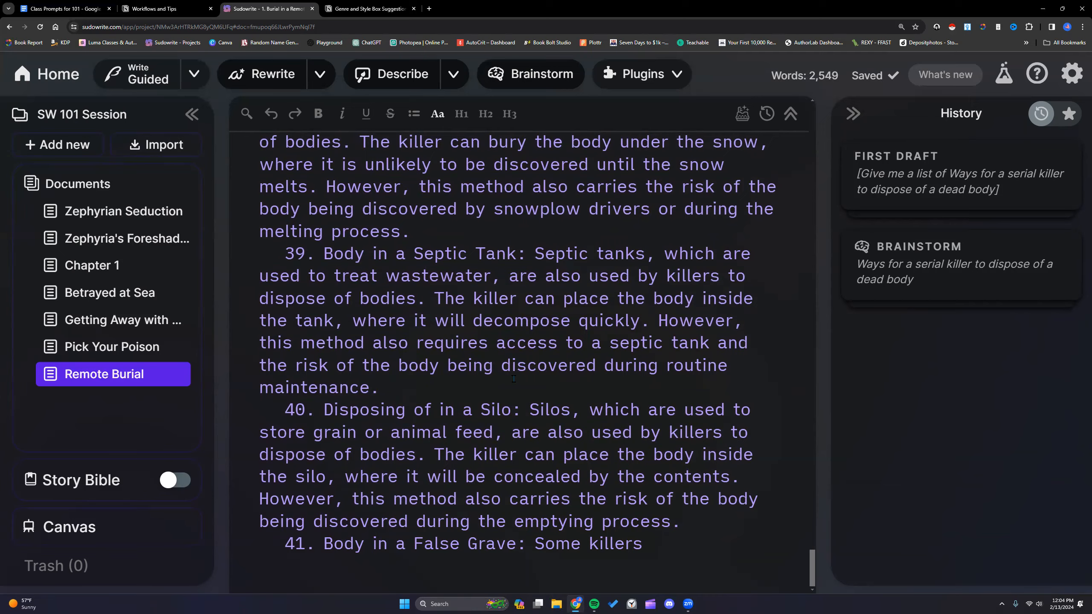
scroll(513, 378, "up", 2)
scroll(513, 378, "down", 2)
scroll(760, 386, "up", 3)
scroll(760, 386, "down", 3)
left_click(143, 81)
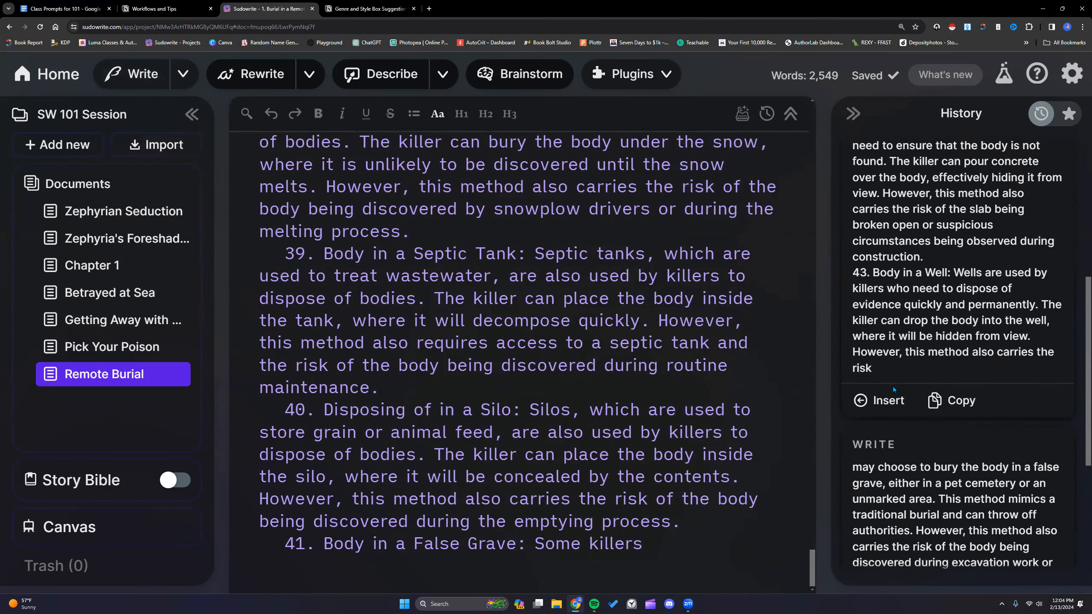
Insert the Write continuation about creating a false grave into Remote Burial and join it to item 41's unfinished sentence
scroll(892, 386, "down", 6)
scroll(970, 337, "down", 7)
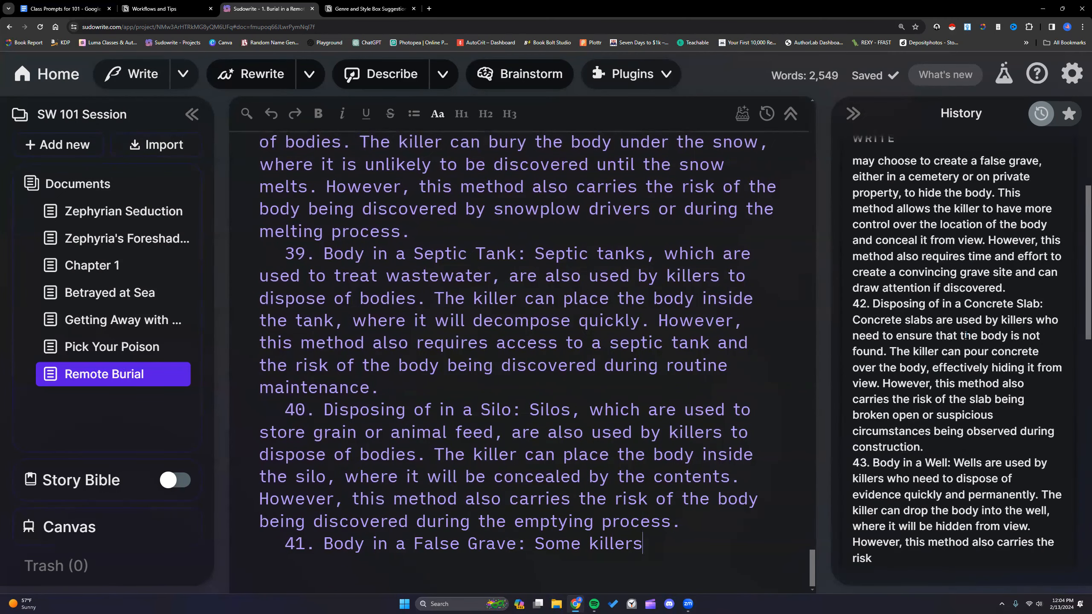
scroll(903, 319, "down", 5)
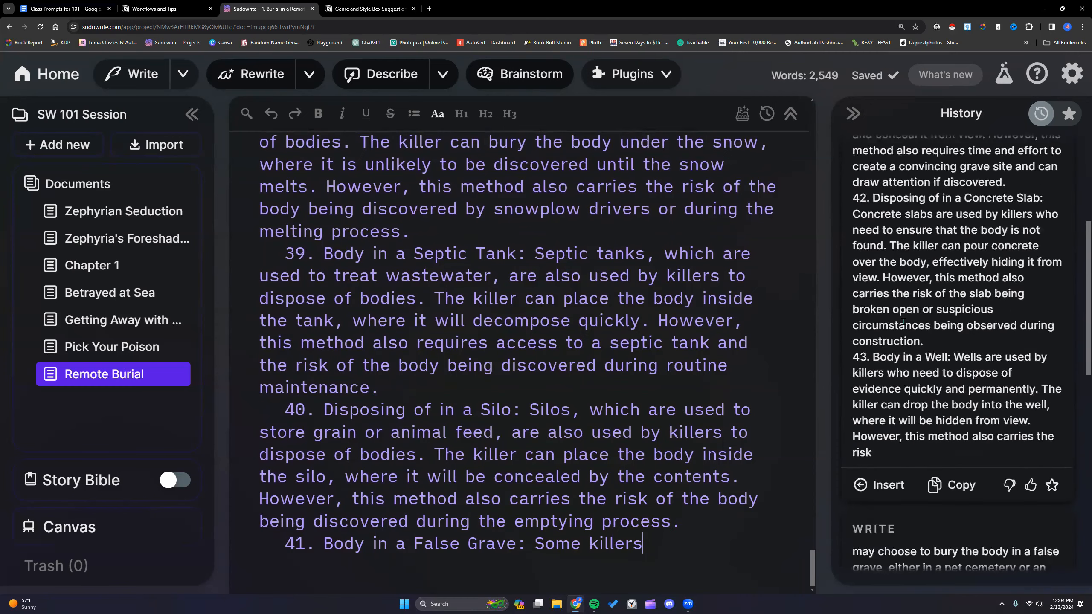
left_click(877, 337)
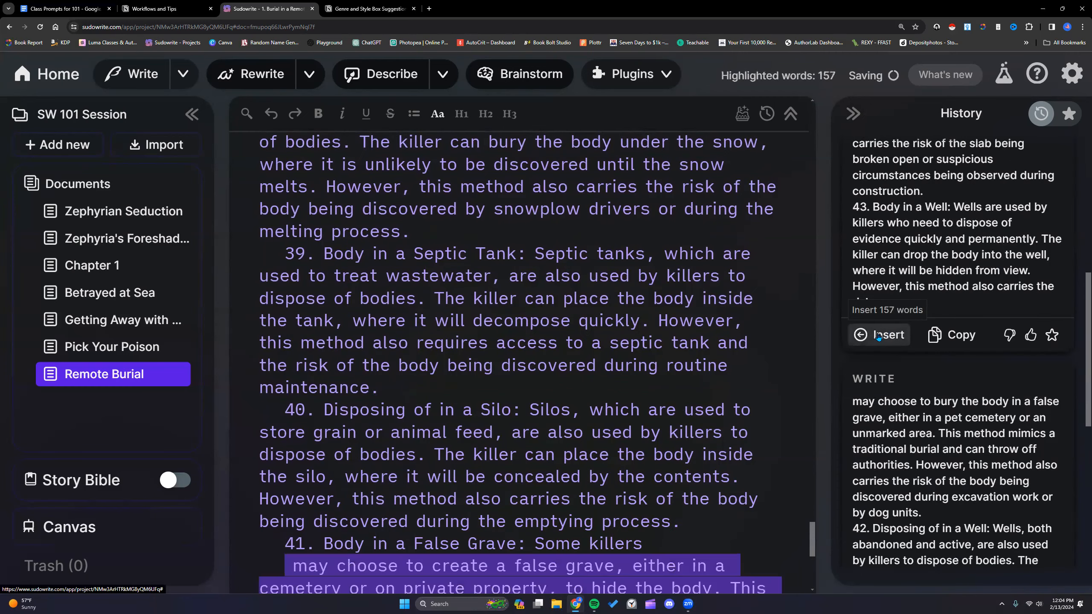
scroll(388, 399, "down", 5)
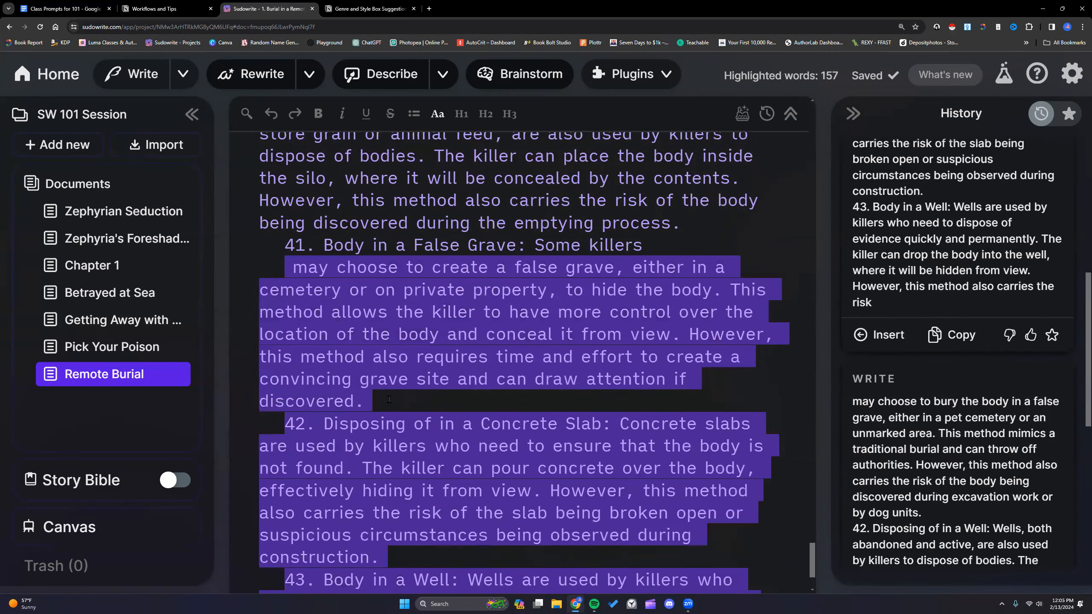
left_click(289, 267)
key("BackSpace")
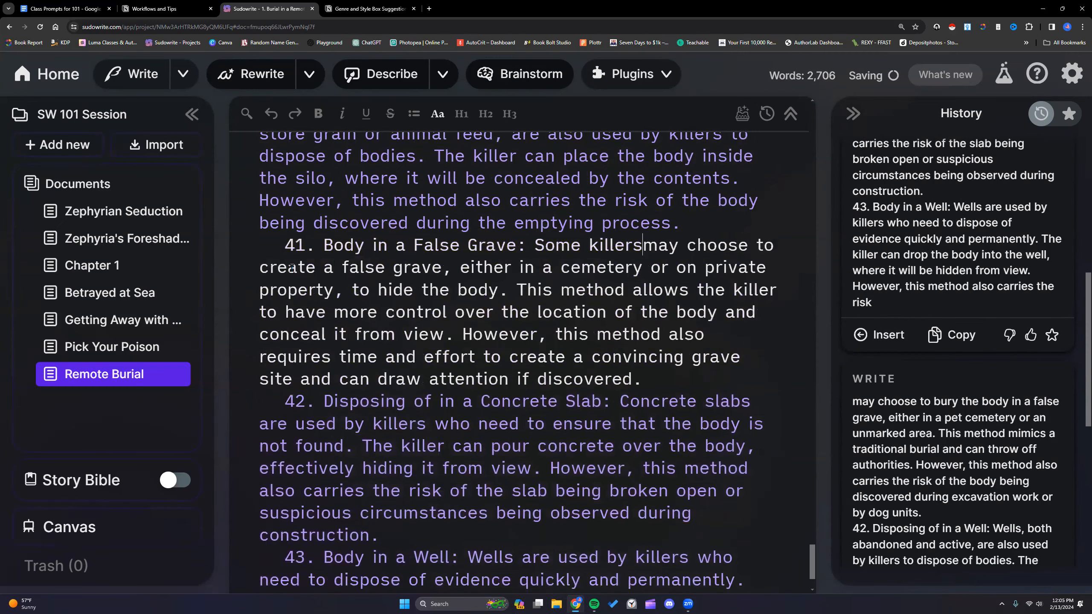
Go back to the start of the Remote Burial draft and compare the Write, First Draft and Brainstorm results in the history
scroll(538, 424, "up", 4)
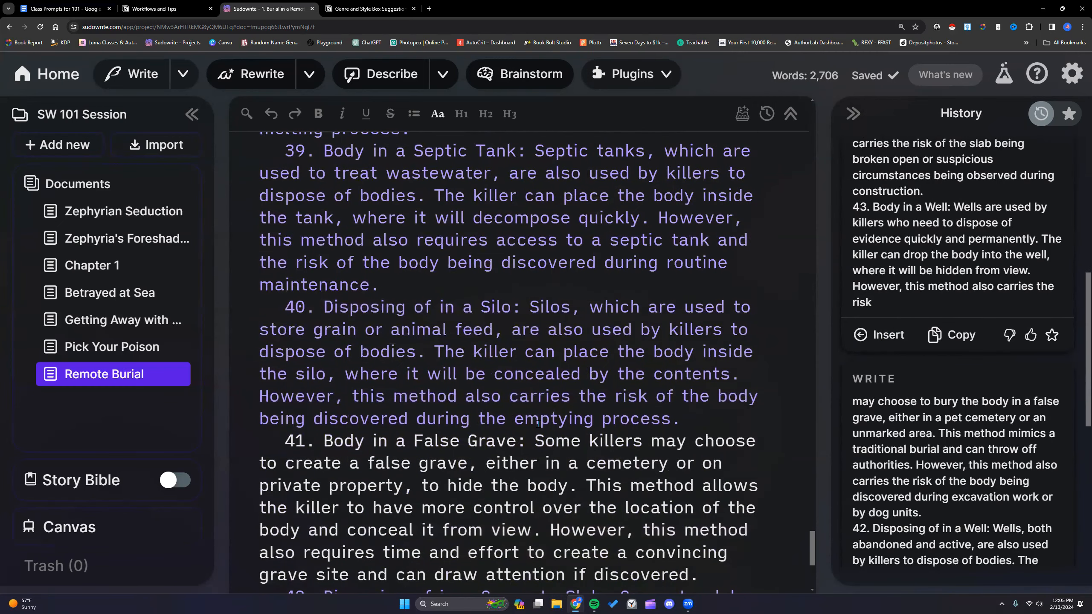
scroll(537, 425, "up", 13)
scroll(534, 421, "up", 15)
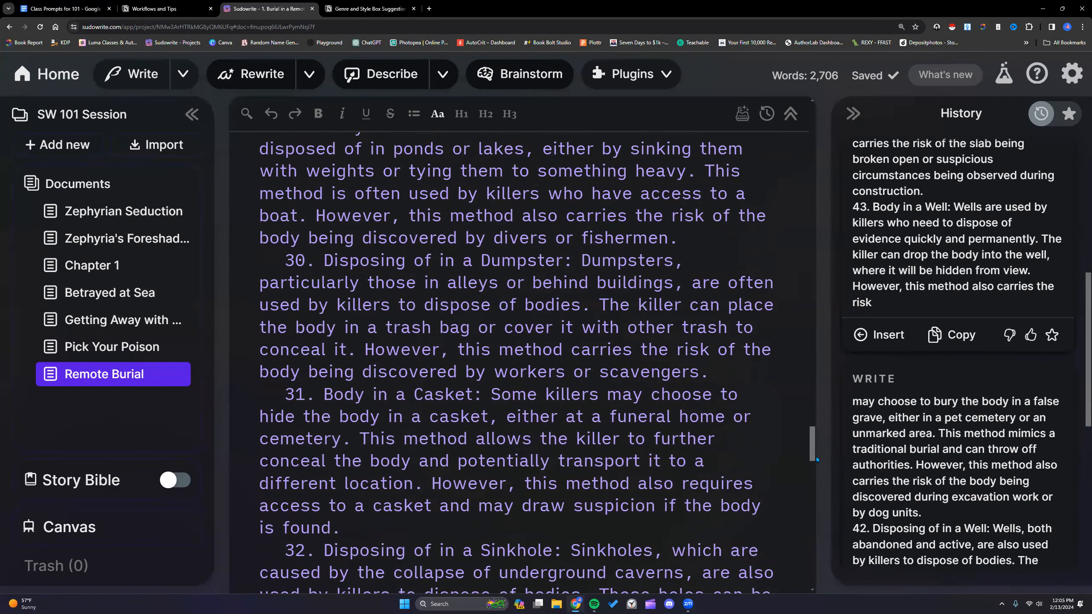
left_click_drag(813, 442, 819, 142)
scroll(946, 259, "down", 10)
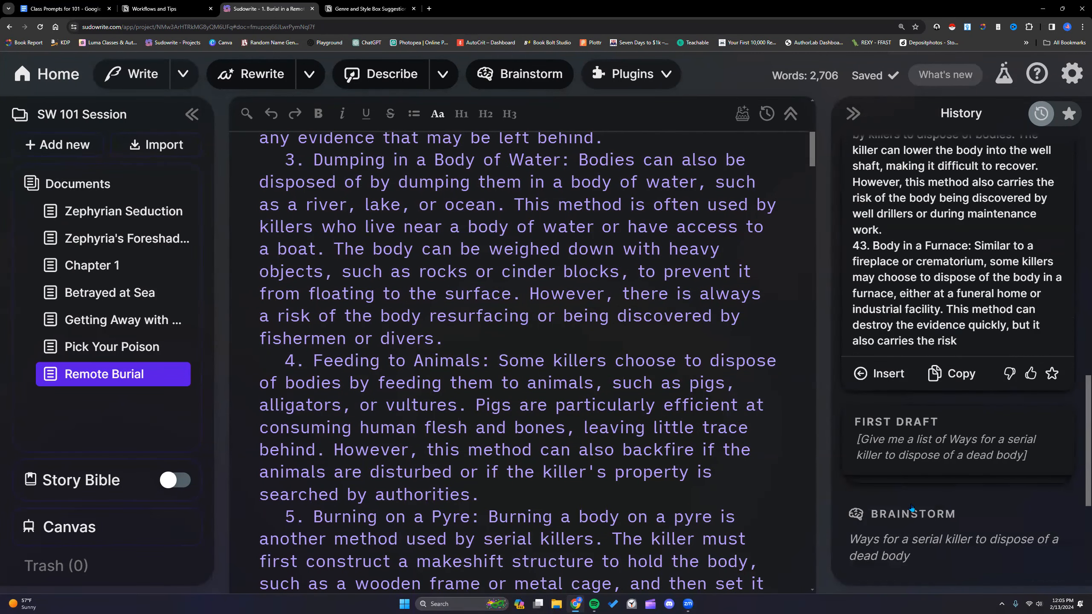
scroll(912, 509, "down", 5)
scroll(919, 430, "up", 10)
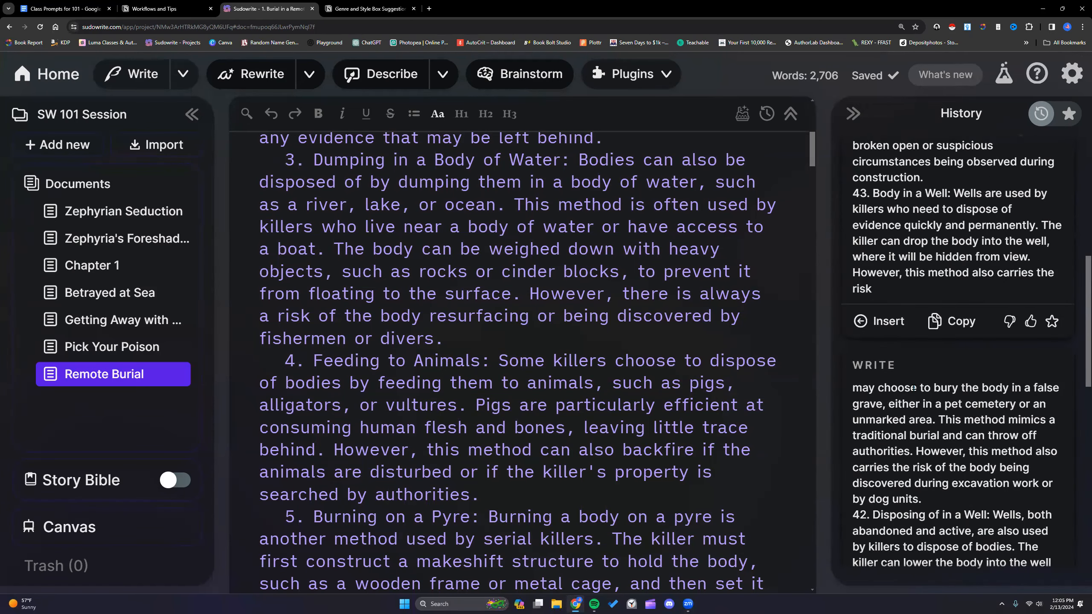
scroll(913, 389, "up", 10)
scroll(906, 359, "down", 15)
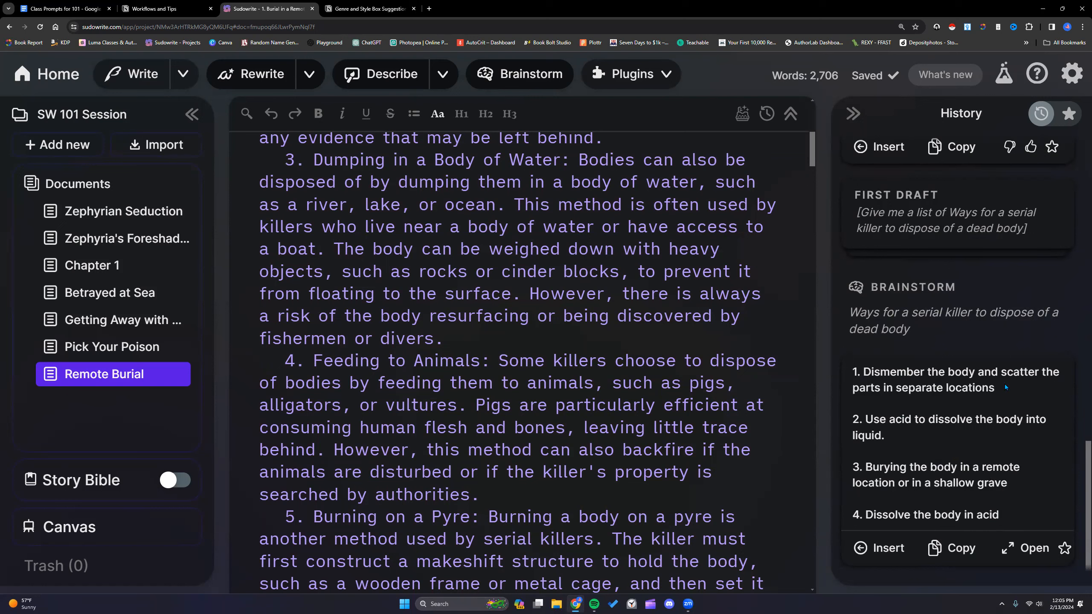
left_click_drag(1001, 386, 874, 373)
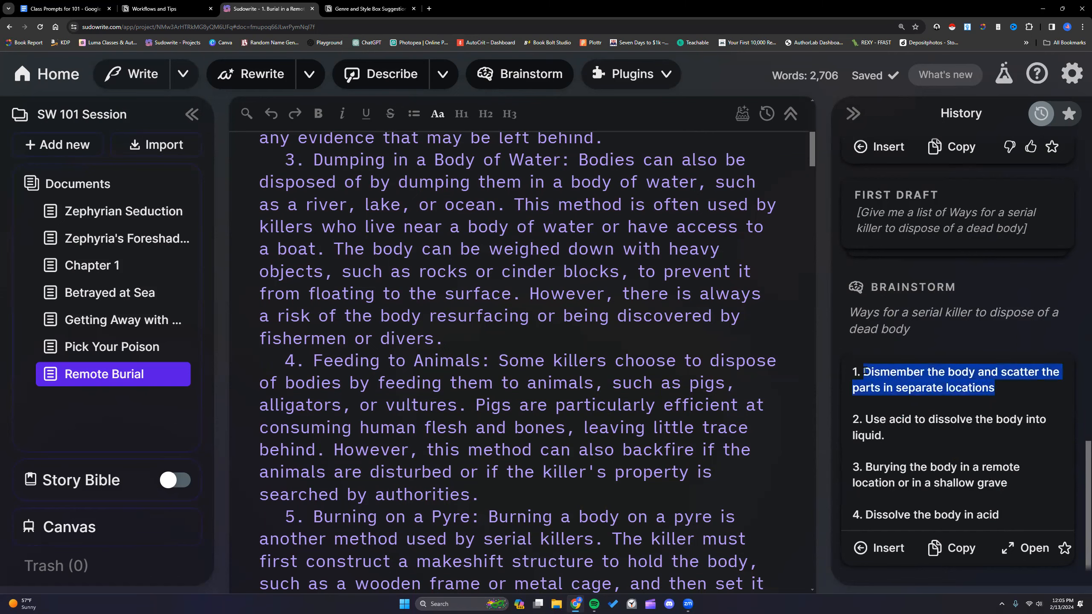
left_click(894, 432)
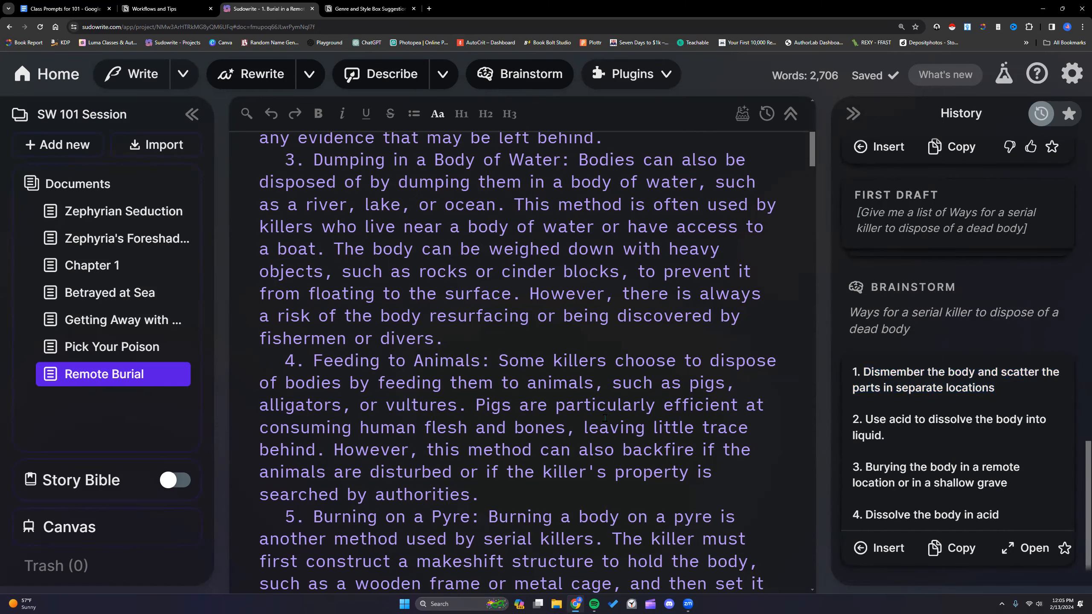
Read through the opening items of the Remote Burial list, from the remote area burial to the dumpsite entry
scroll(523, 374, "up", 10)
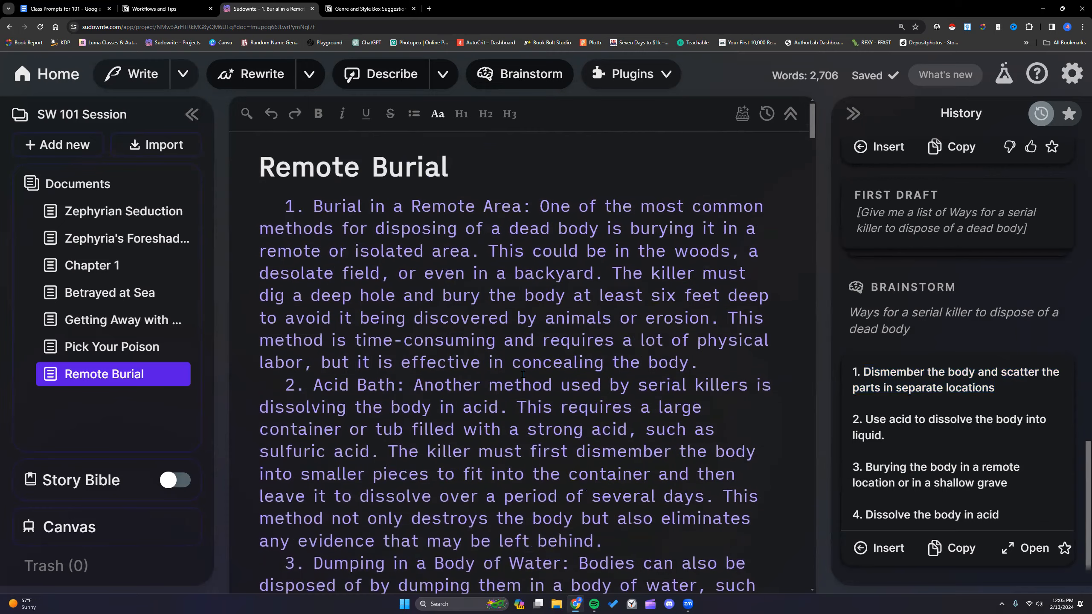
scroll(506, 362, "down", 3)
scroll(473, 280, "up", 3)
scroll(497, 350, "down", 7)
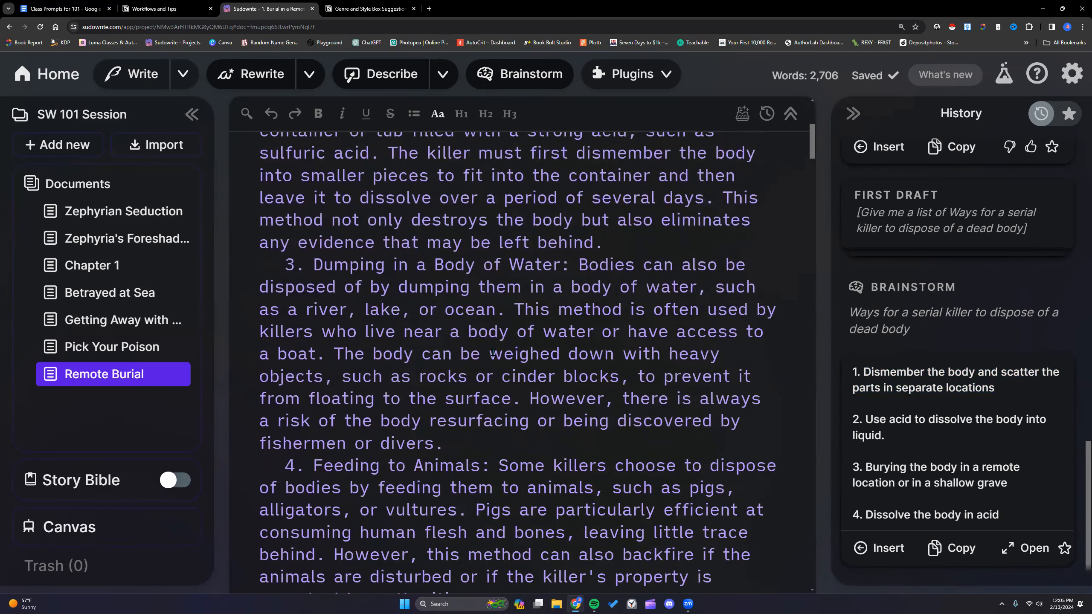
scroll(493, 354, "up", 4)
scroll(413, 318, "down", 5)
scroll(411, 322, "down", 4)
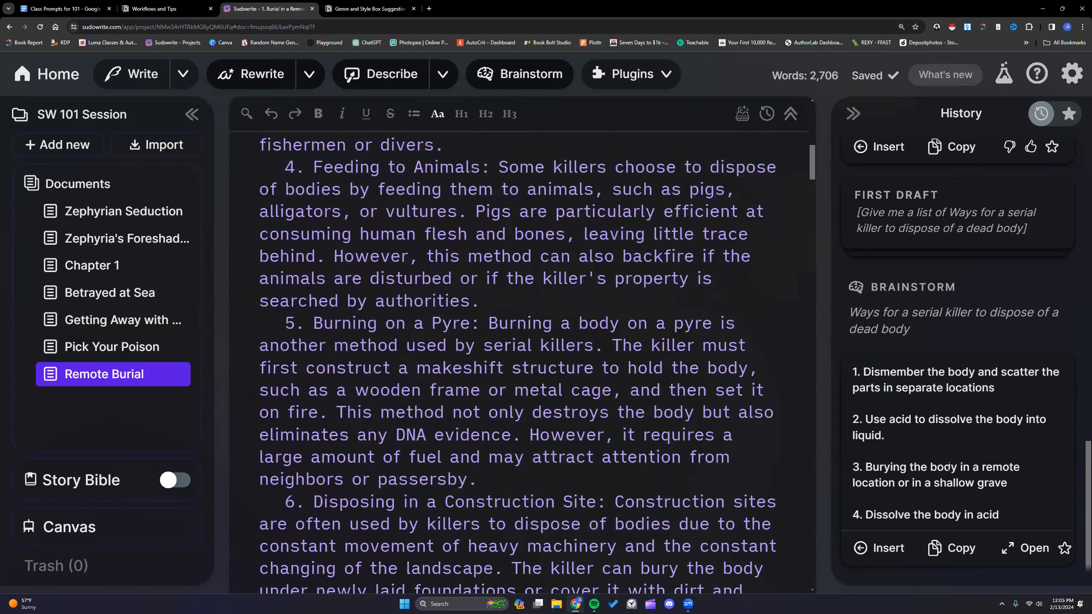
scroll(584, 421, "down", 6)
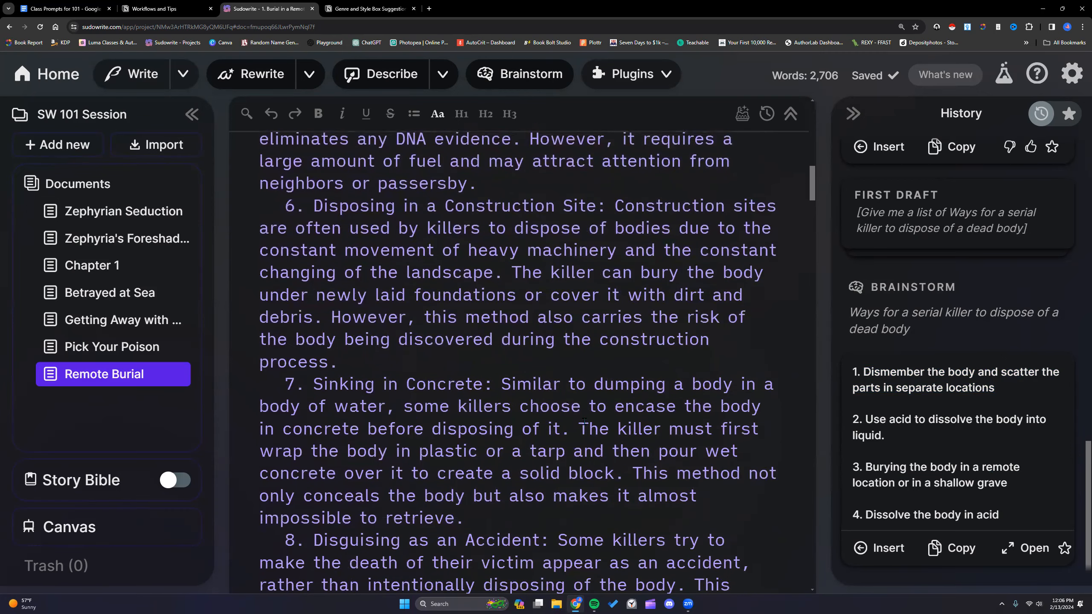
scroll(584, 421, "down", 8)
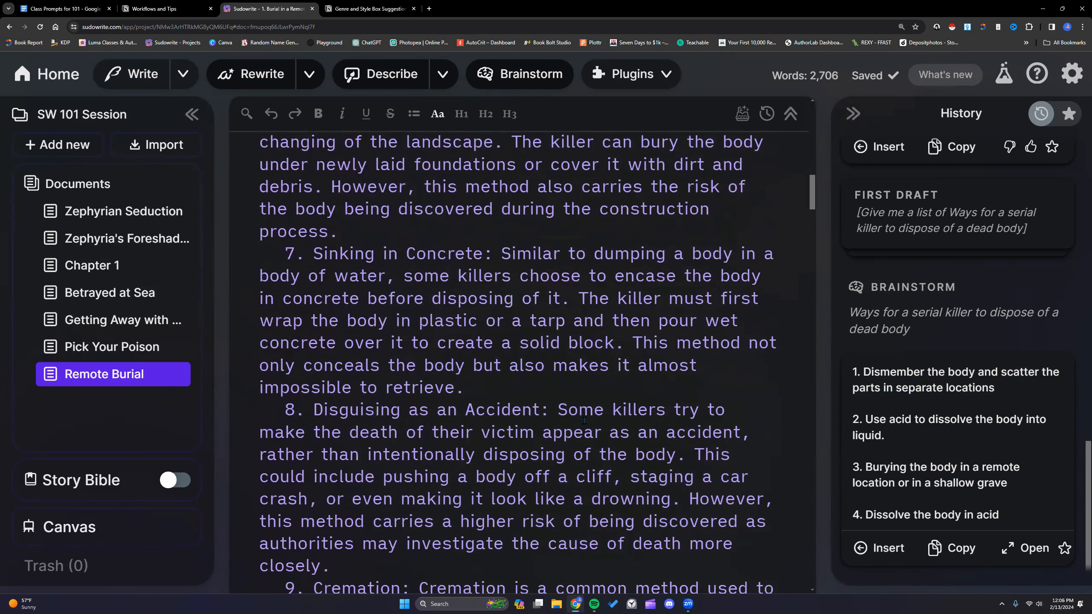
scroll(585, 421, "down", 4)
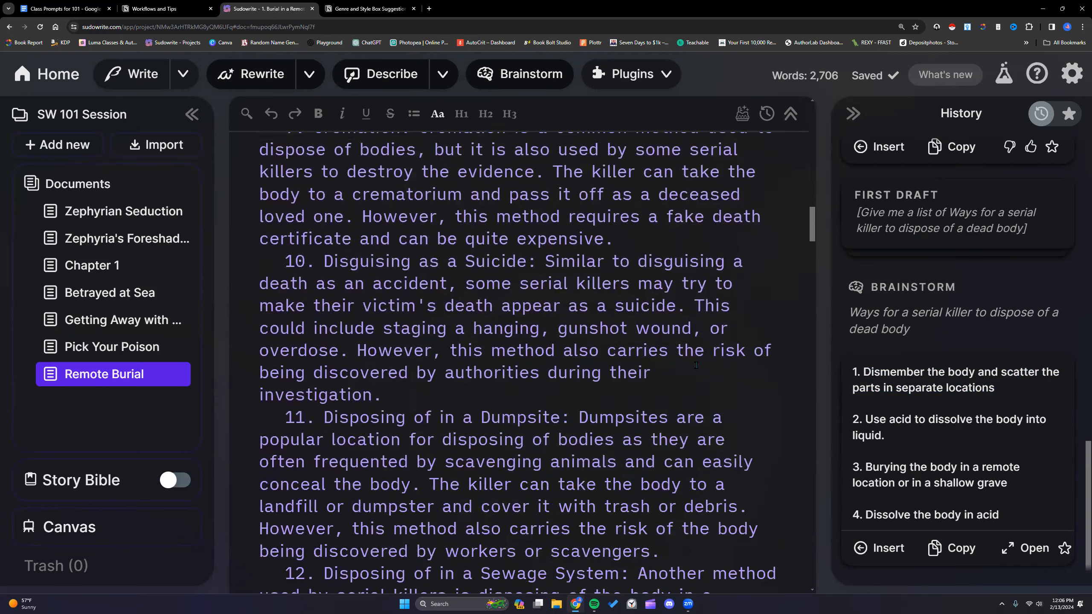
Show the account's recent activity and capture a screenshot of the credits used by Auto Write, First Draft and Brainstorm
left_click(1072, 74)
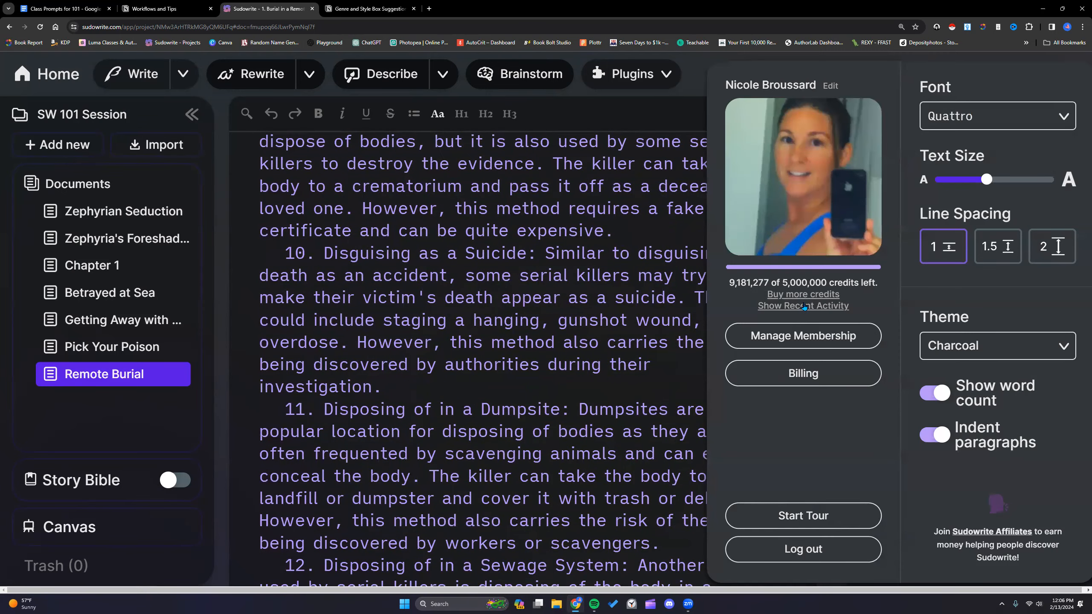
left_click(804, 306)
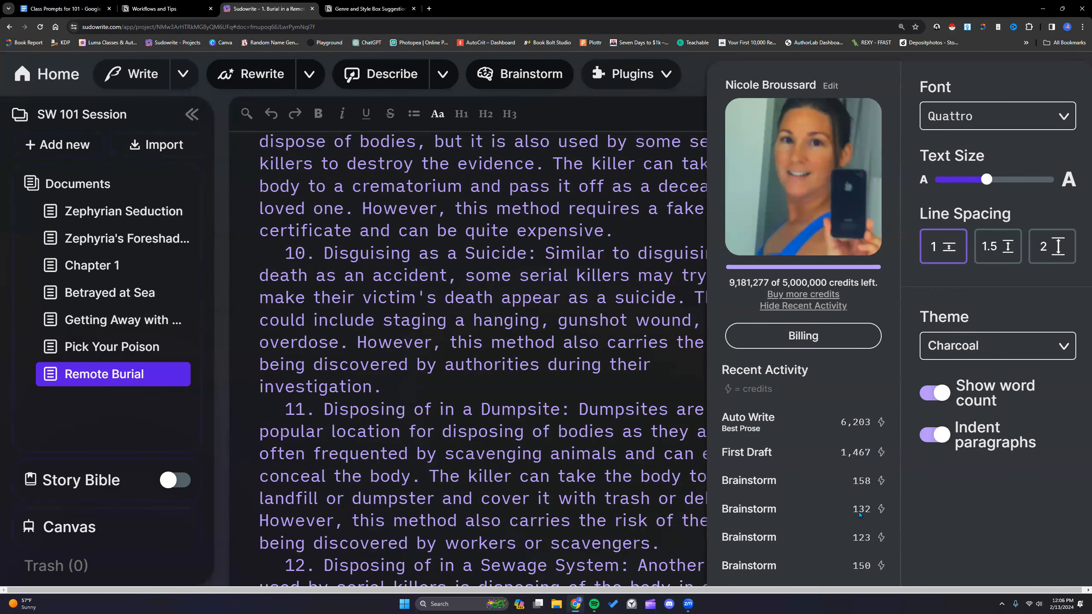
key("super+shift+s")
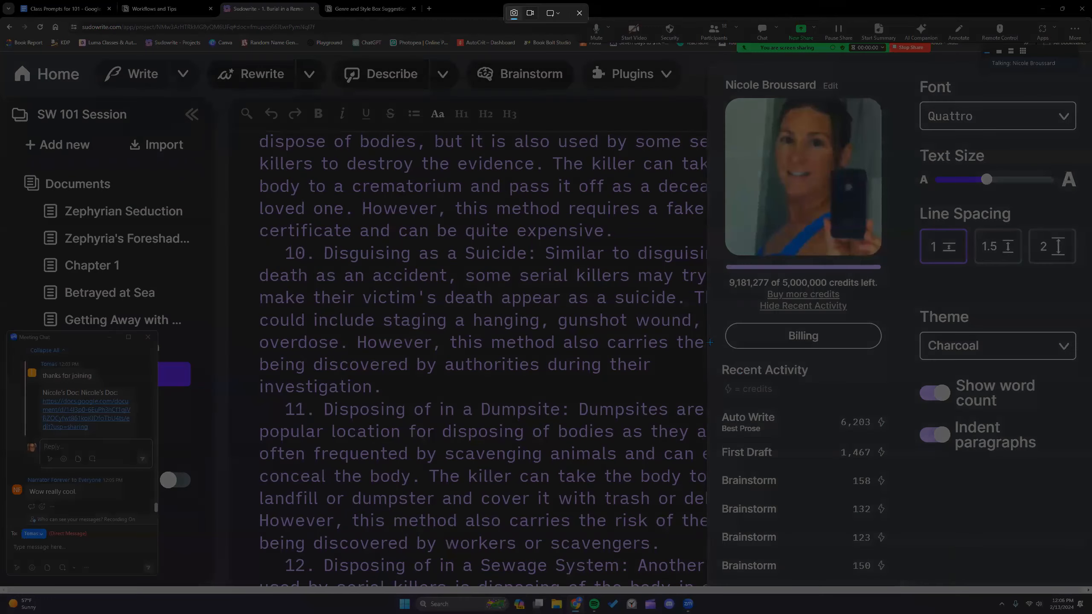
left_click_drag(712, 319, 898, 585)
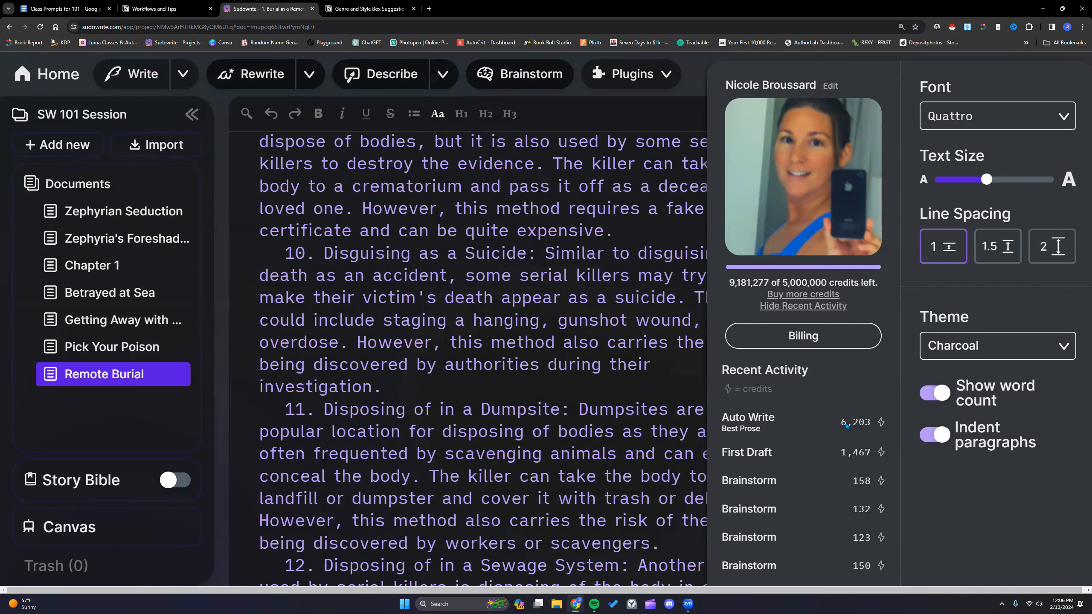
left_click(632, 371)
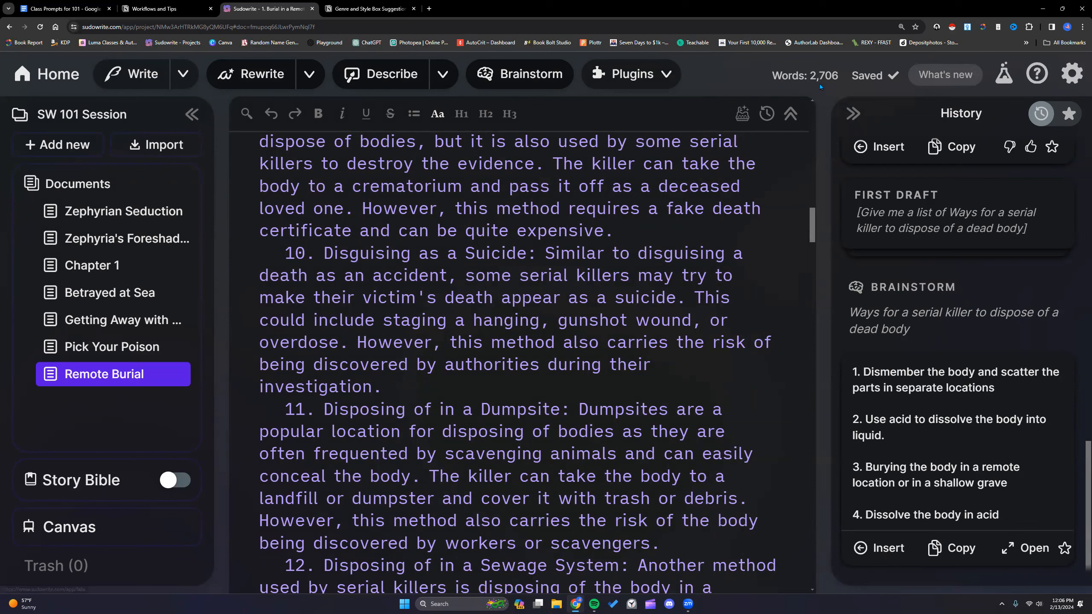
Reopen the recent activity list and review the credit costs of the First Draft and Brainstorm runs
left_click(1071, 78)
left_click(803, 306)
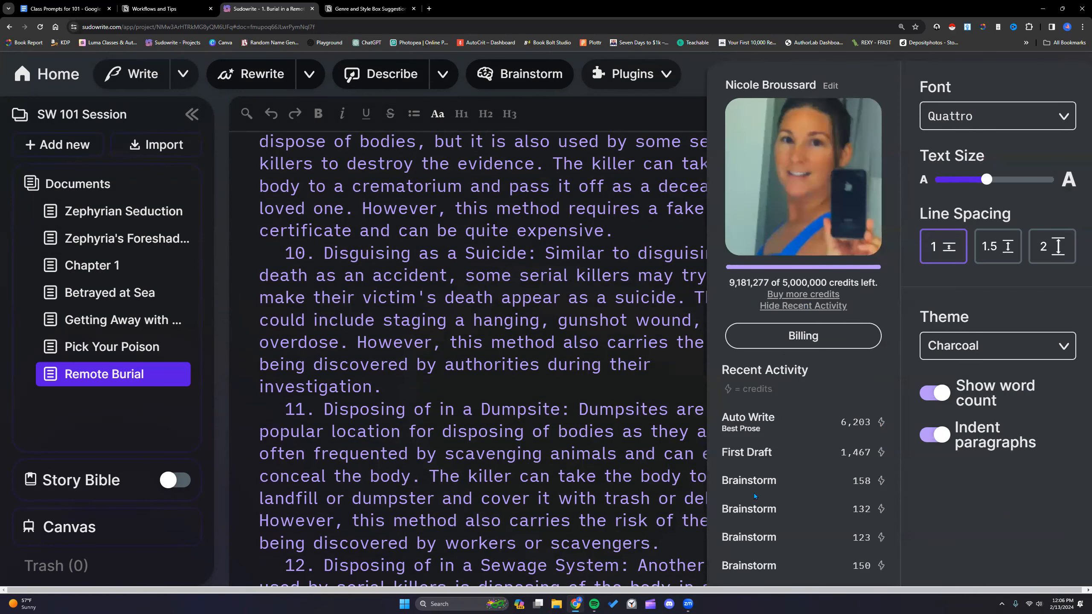
left_click(634, 343)
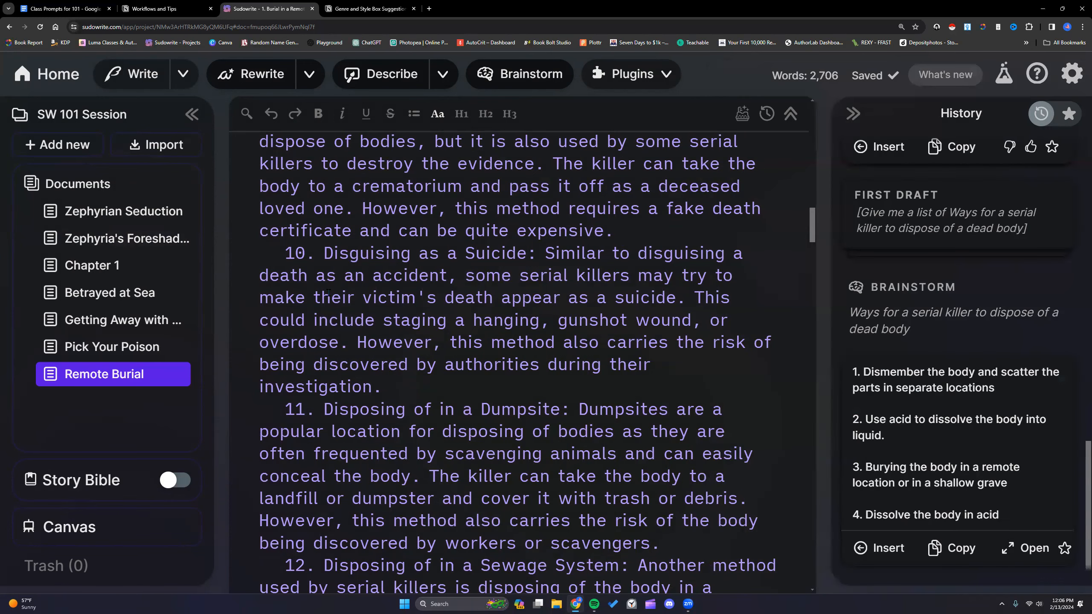
Turn on the Story Bible for the project, add a new blank document and open it
scroll(328, 292, "up", 10)
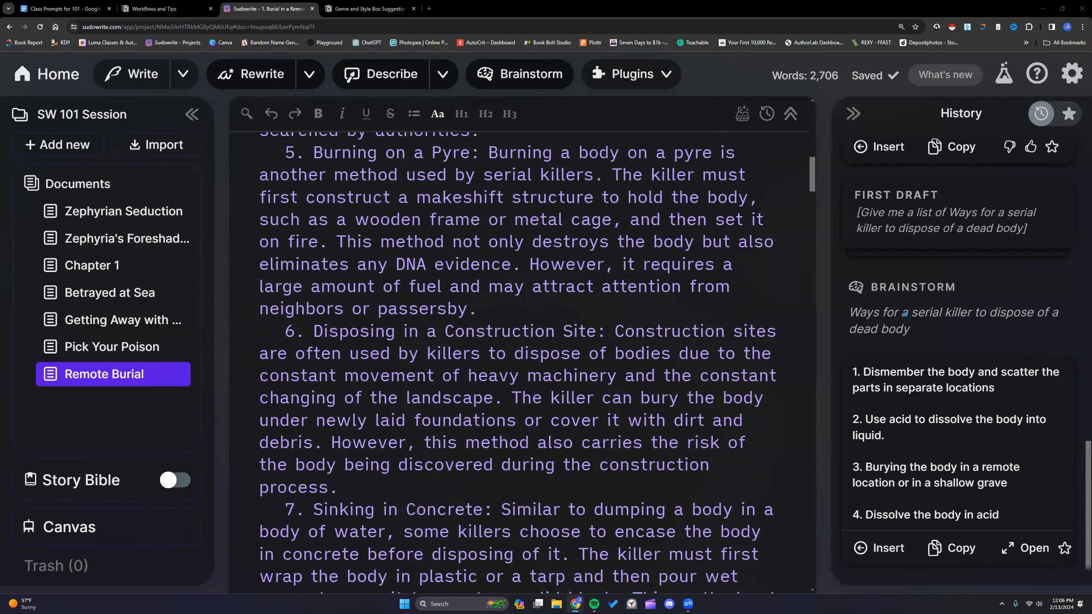
left_click(171, 482)
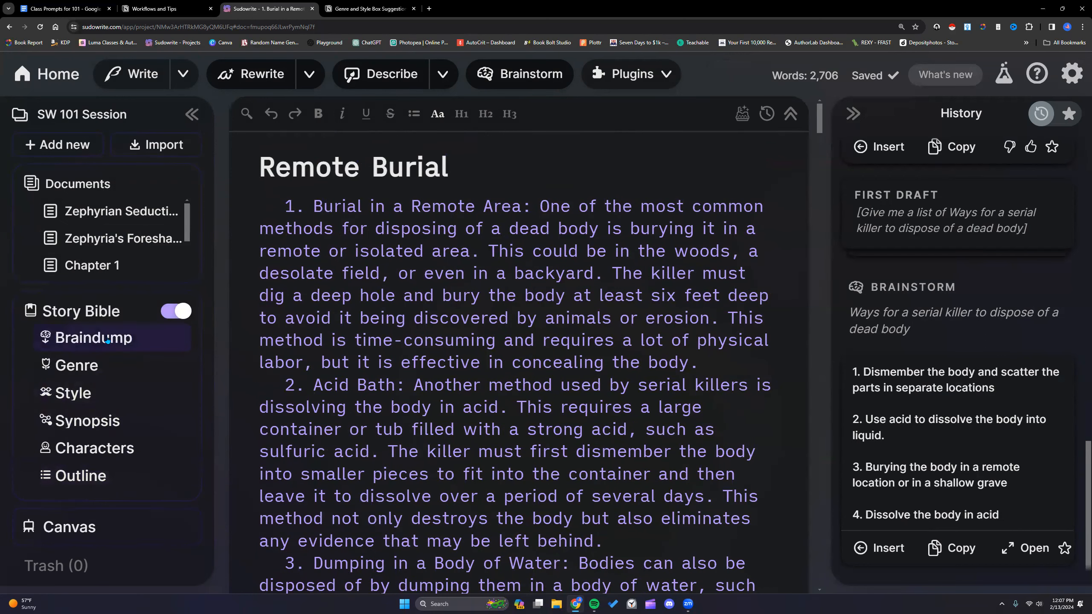
mouse_move(78, 222)
left_click(65, 145)
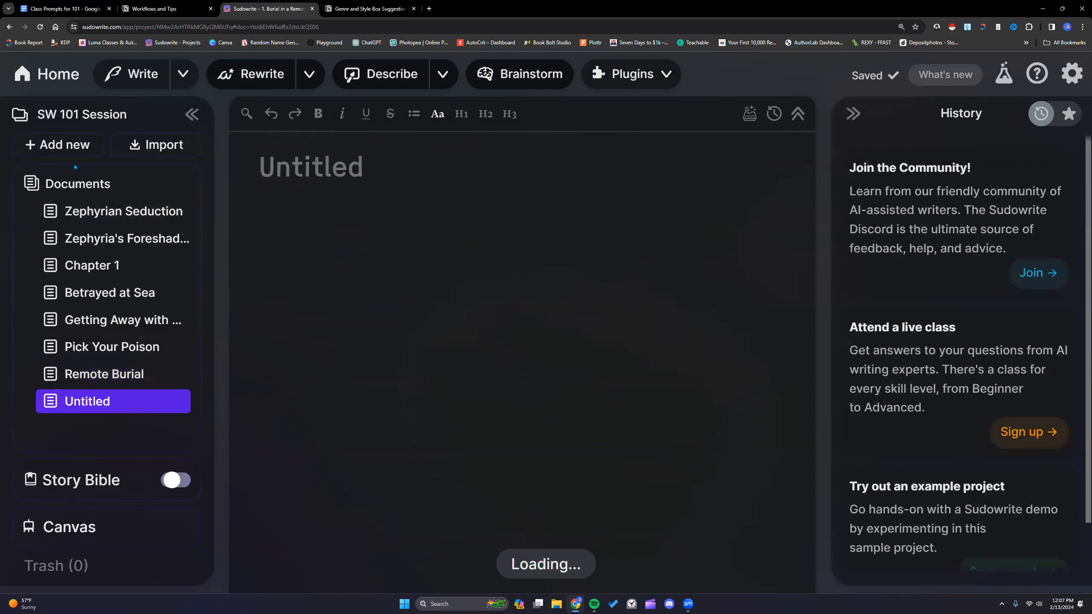
left_click(78, 210)
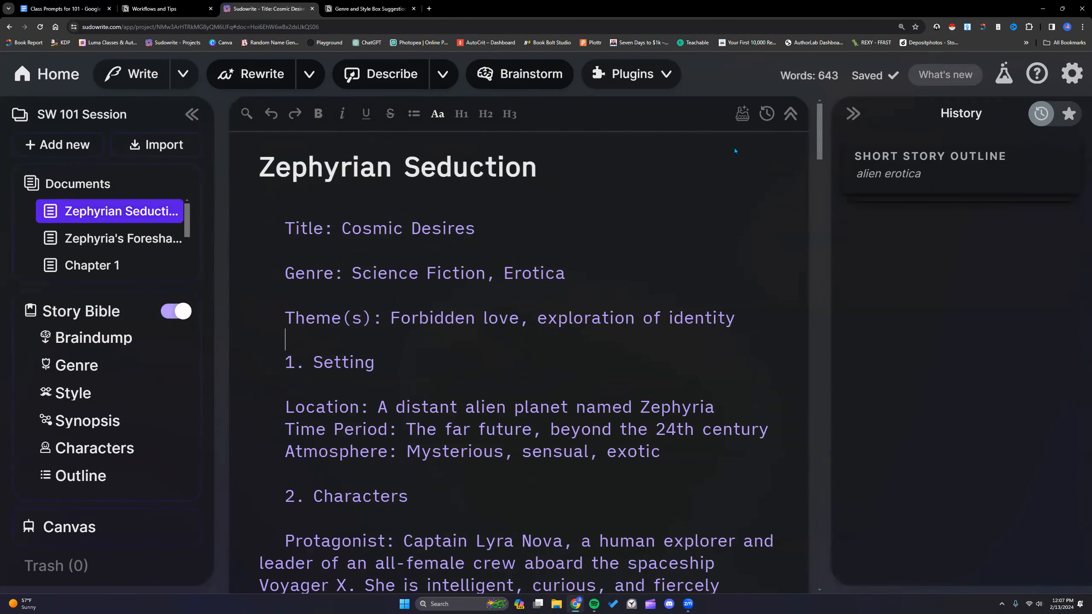
mouse_move(94, 172)
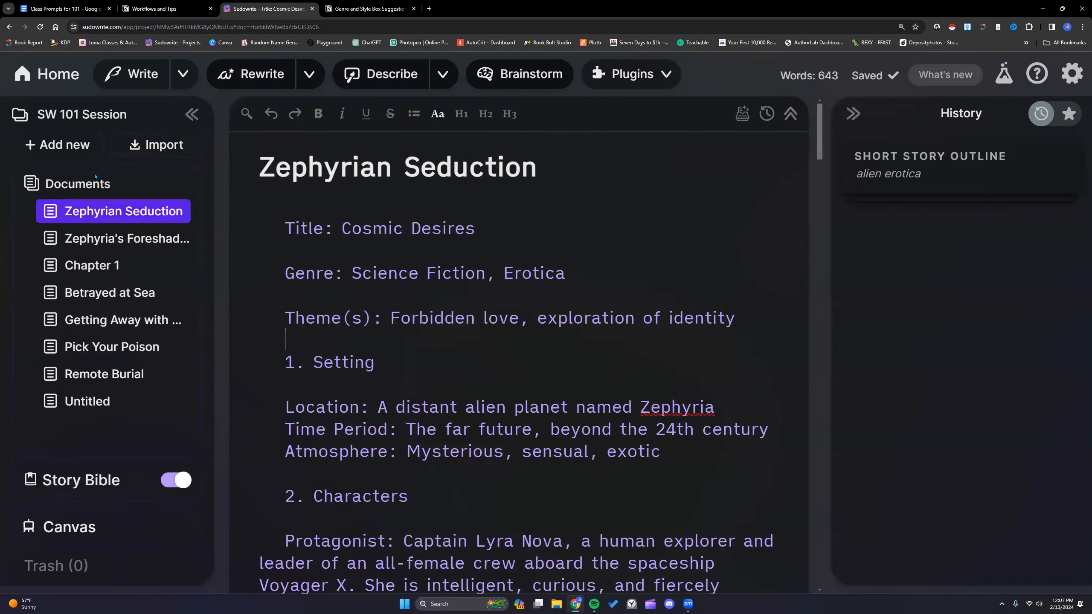
left_click(100, 401)
Start the First Draft plugin in the untitled document and begin its prompt with "Give me 12 horri"
mouse_move(668, 76)
scroll(658, 275, "down", 15)
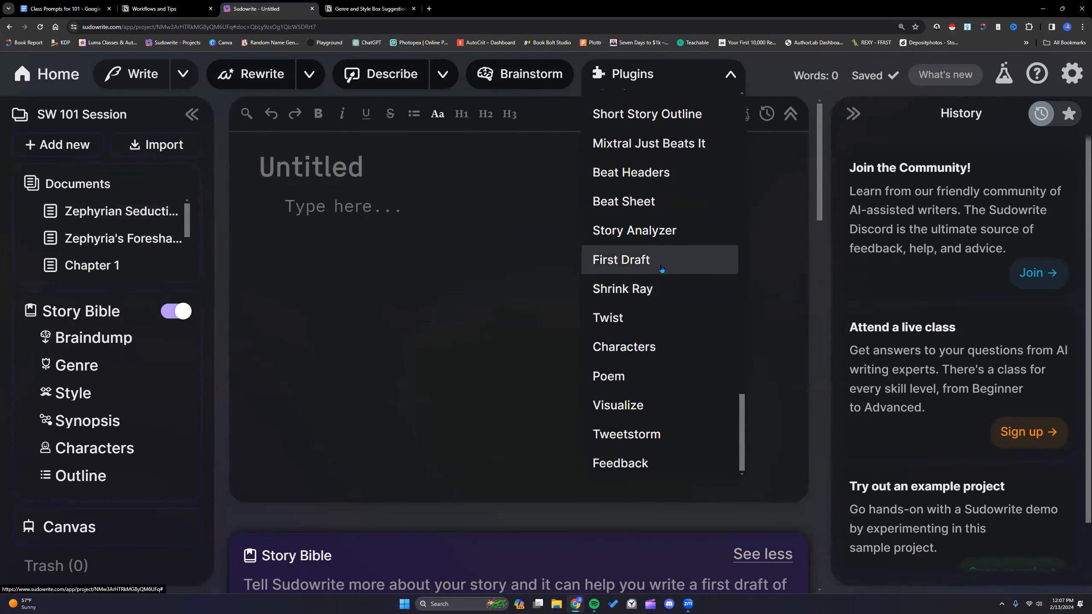
left_click(661, 263)
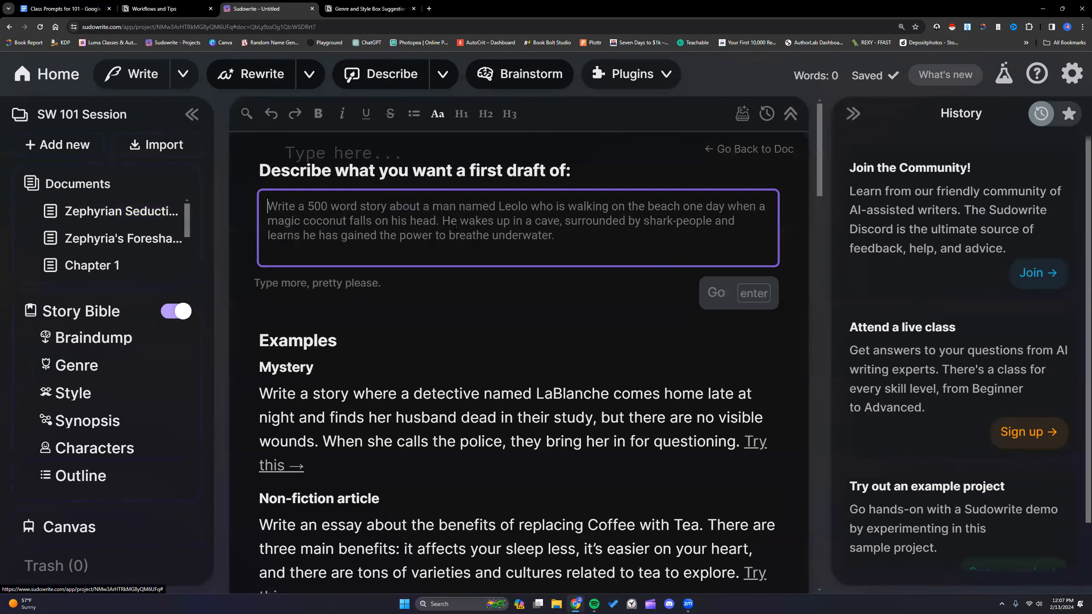
type("Give ")
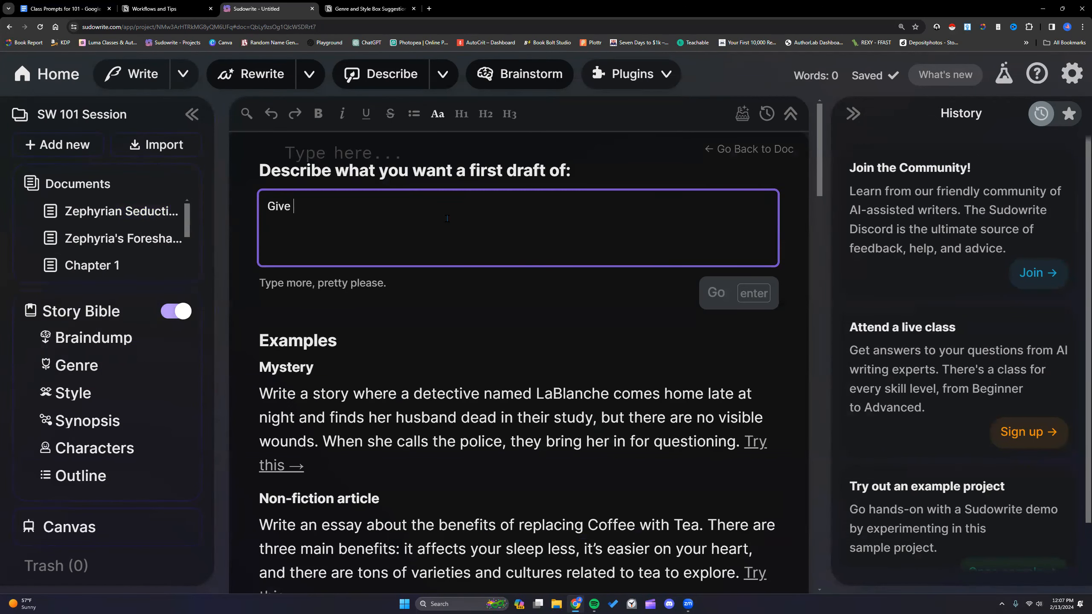
type("me 12 short")
key("BackSpace")
key("BackSpace")
key("BackSpace")
key("BackSpace")
key("BackSpace")
type("horri")
Switch to the "Class Prompts for 101" document and copy the example prompt for 12 horrifying short story premises under Story Bible Flow
left_click(64, 9)
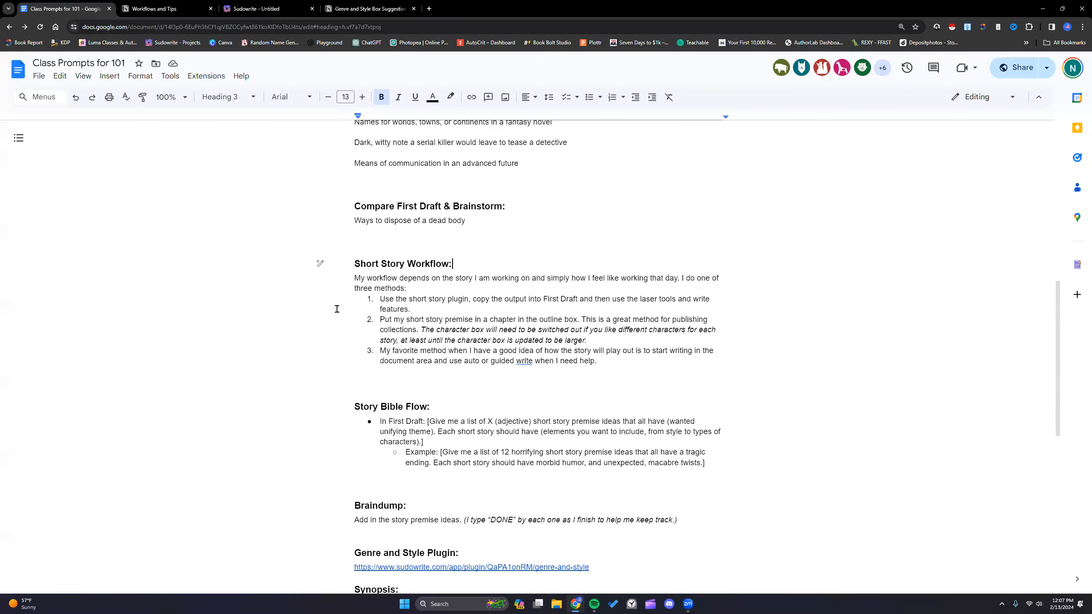
scroll(455, 312, "down", 6)
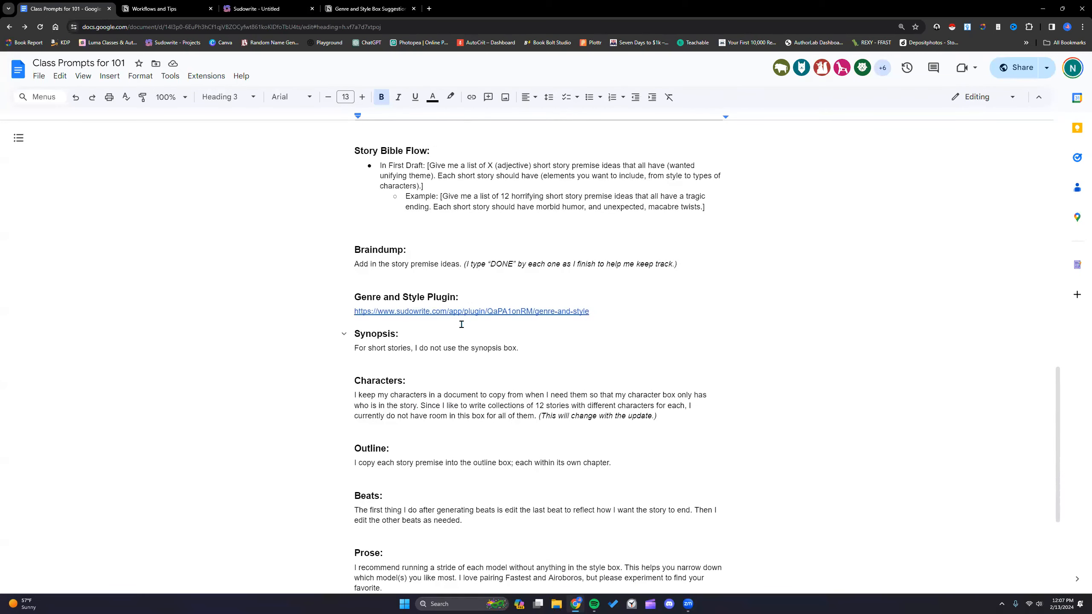
scroll(460, 324, "up", 2)
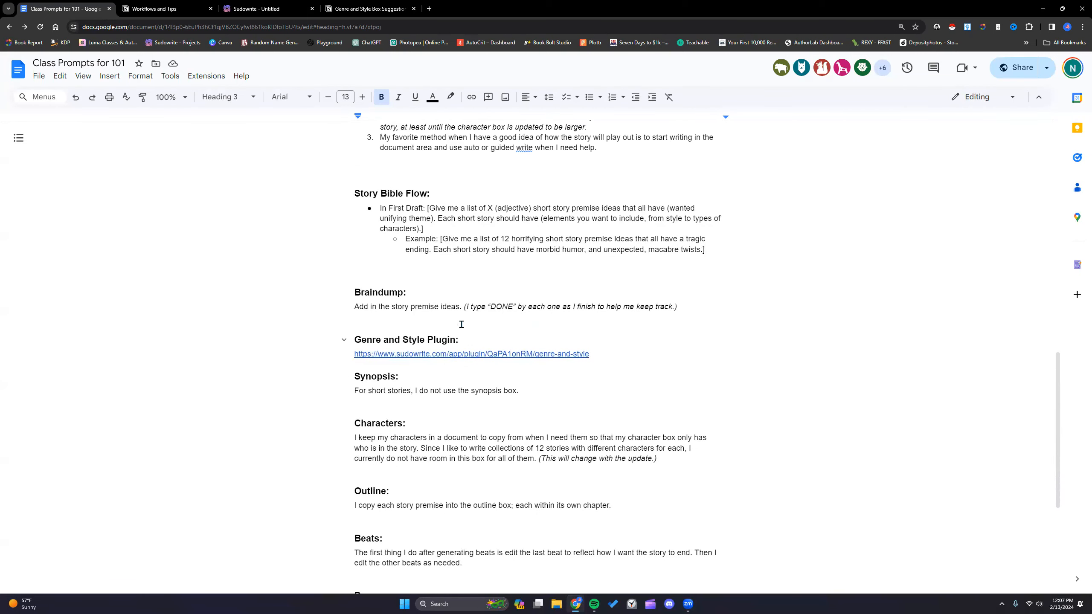
left_click_drag(438, 278, 714, 292)
key("ctrl+c")
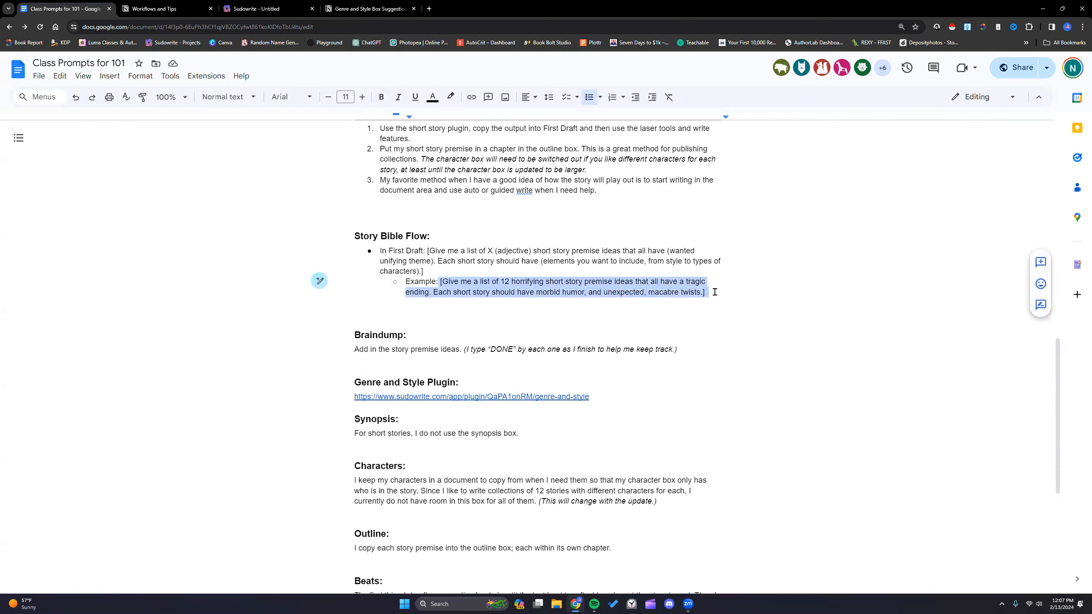
left_click(616, 301)
Back in Sudowrite, replace the partial First Draft prompt with the copied example prompt and generate the draft
left_click(258, 9)
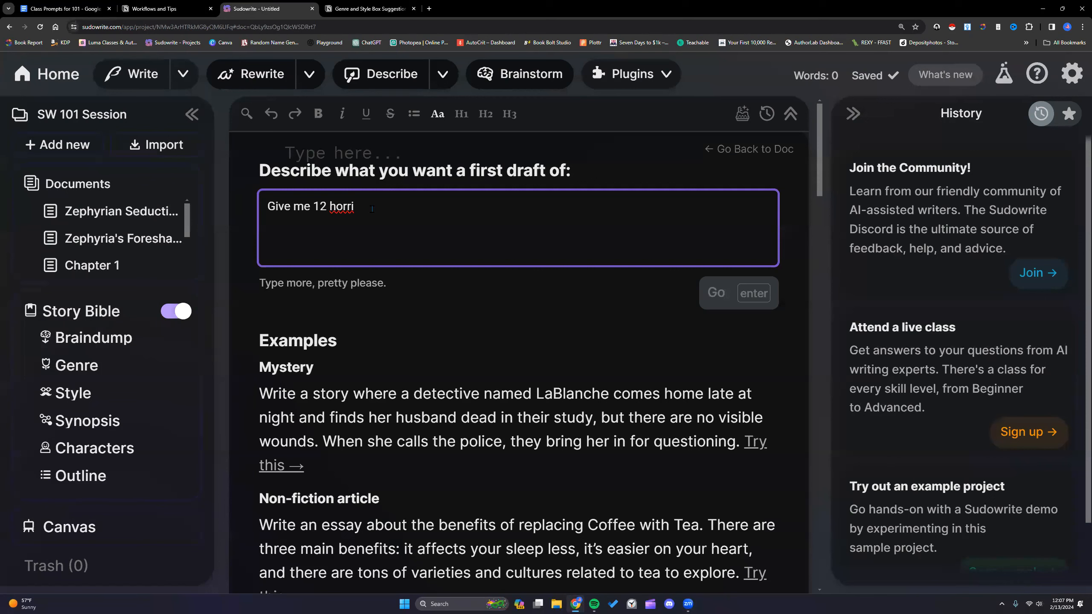
left_click_drag(372, 209, 267, 206)
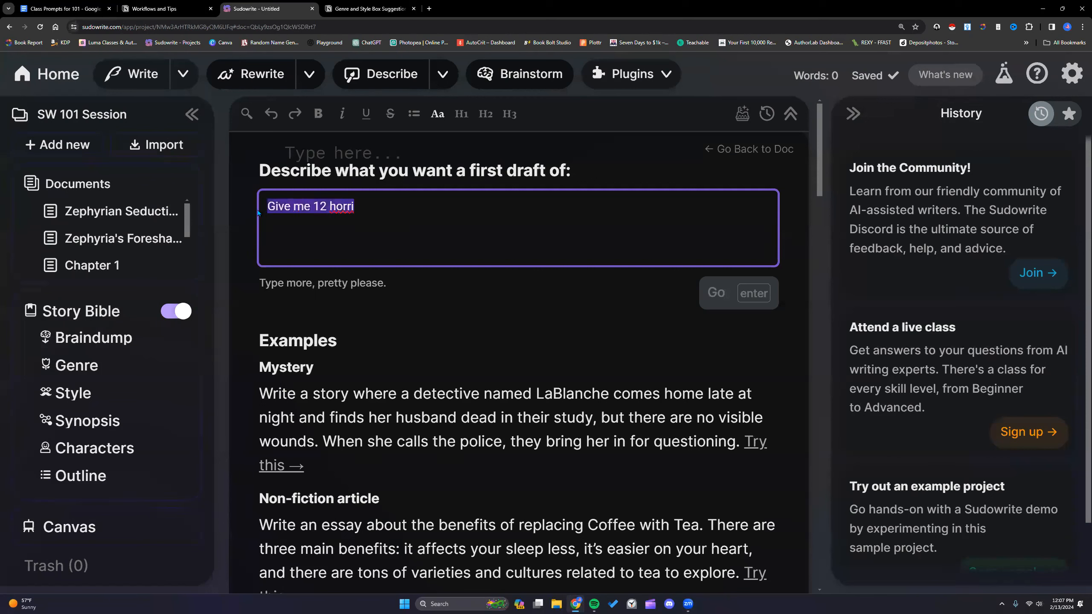
key("ctrl+v")
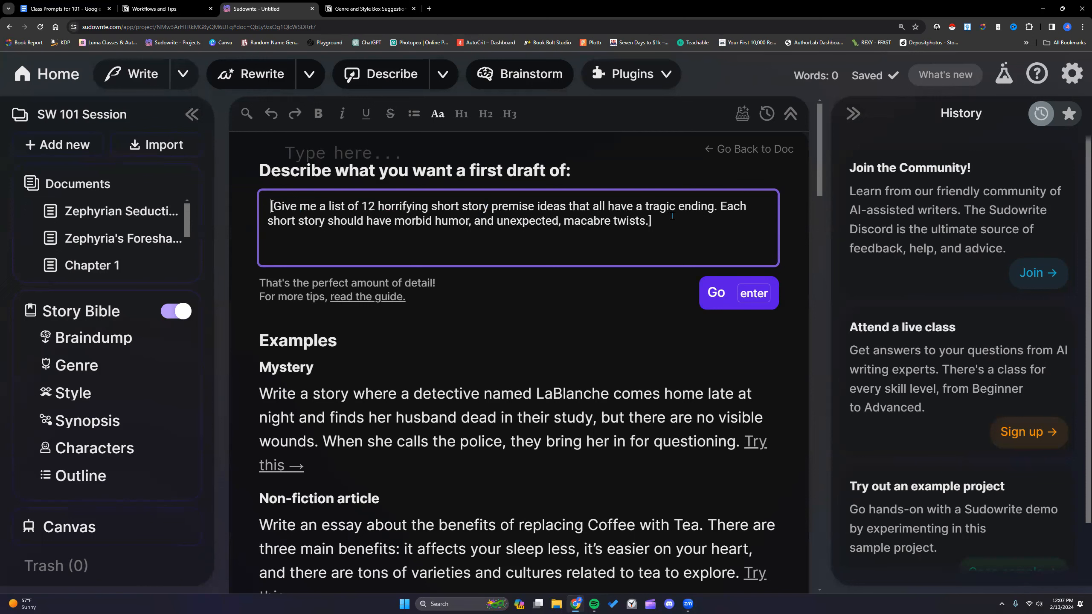
left_click(733, 290)
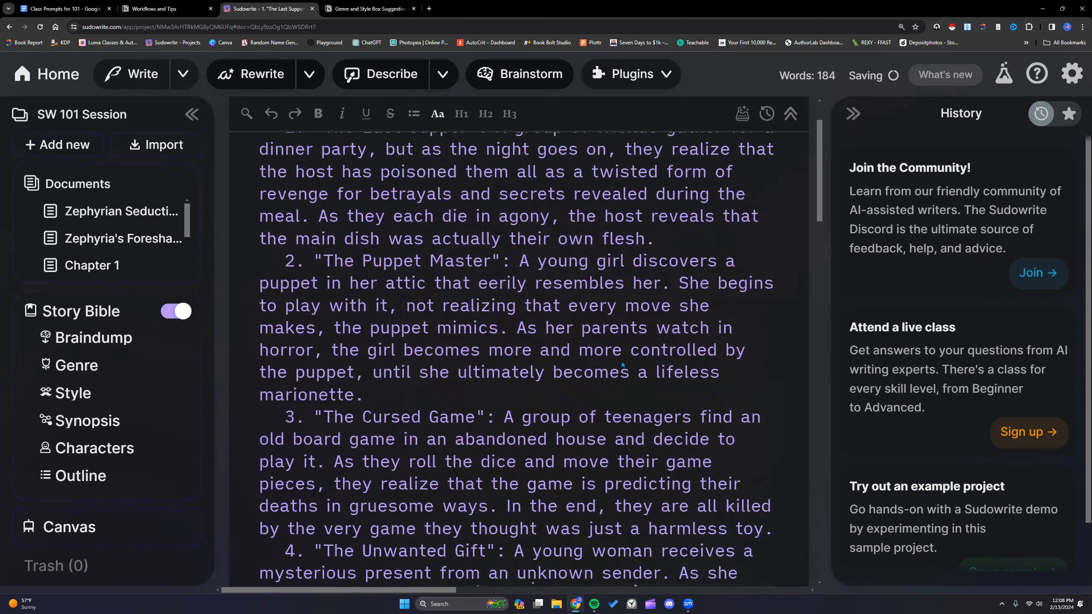
Read through the generated story premises, highlighting "The Spider's Web" for discussion
scroll(621, 361, "up", 2)
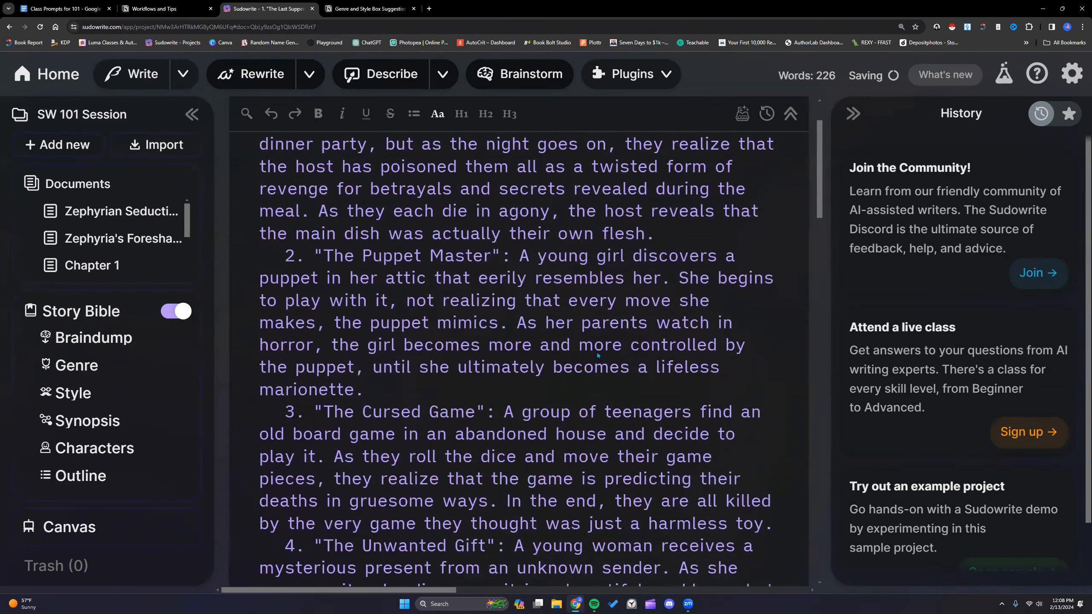
scroll(596, 350, "up", 1)
scroll(623, 248, "down", 6)
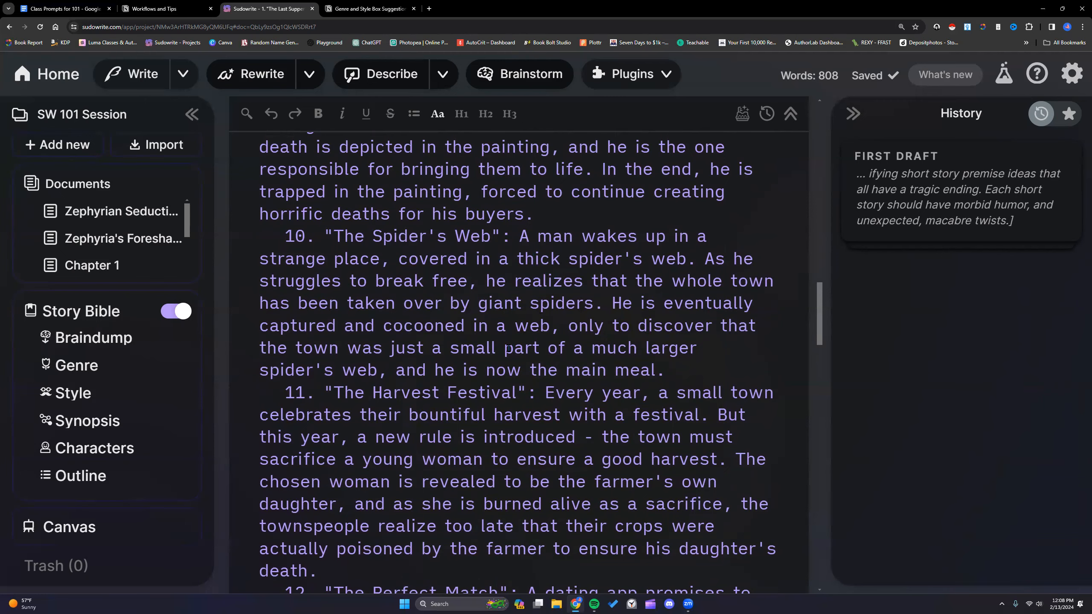
scroll(507, 348, "down", 5)
scroll(507, 348, "up", 6)
left_click_drag(665, 457, 324, 321)
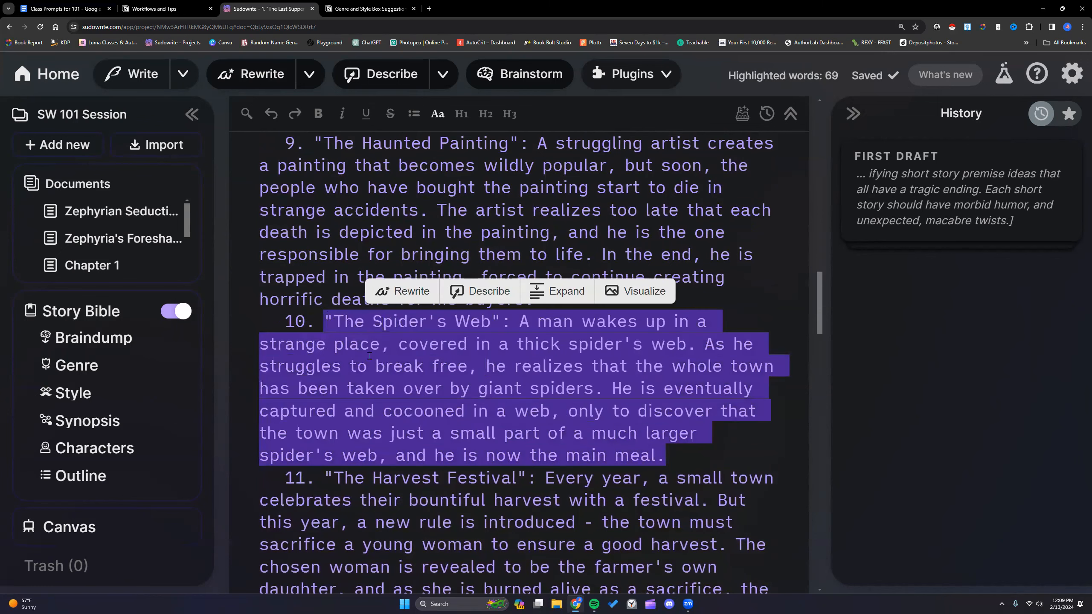
scroll(370, 355, "up", 3)
scroll(704, 242, "up", 1)
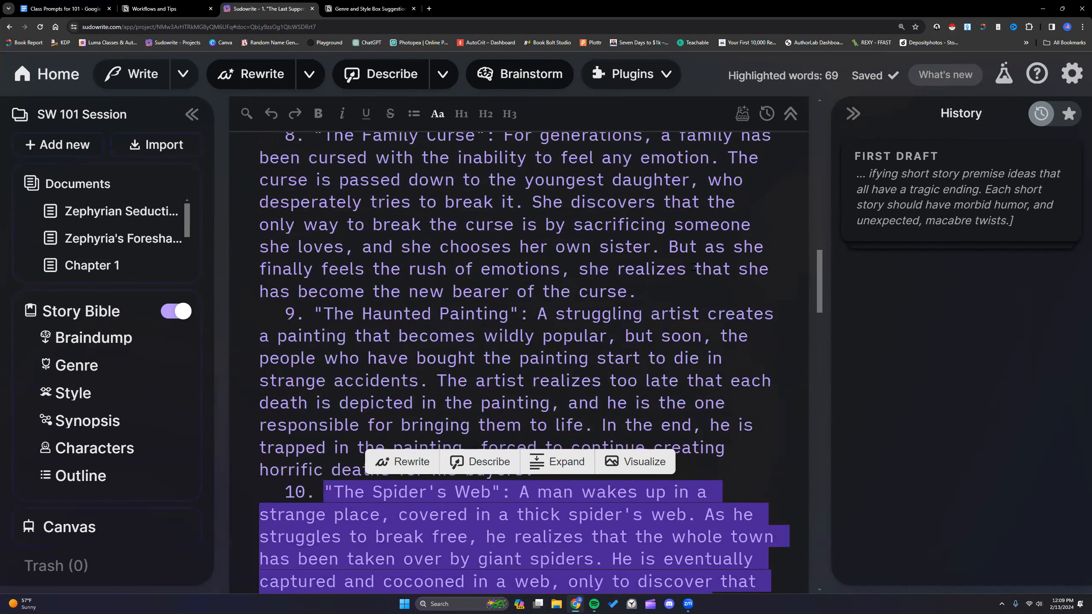
left_click(694, 269)
Copy all 12 generated premises from the document into the Story Bible's Braindump
left_click_drag(820, 284, 279, 208)
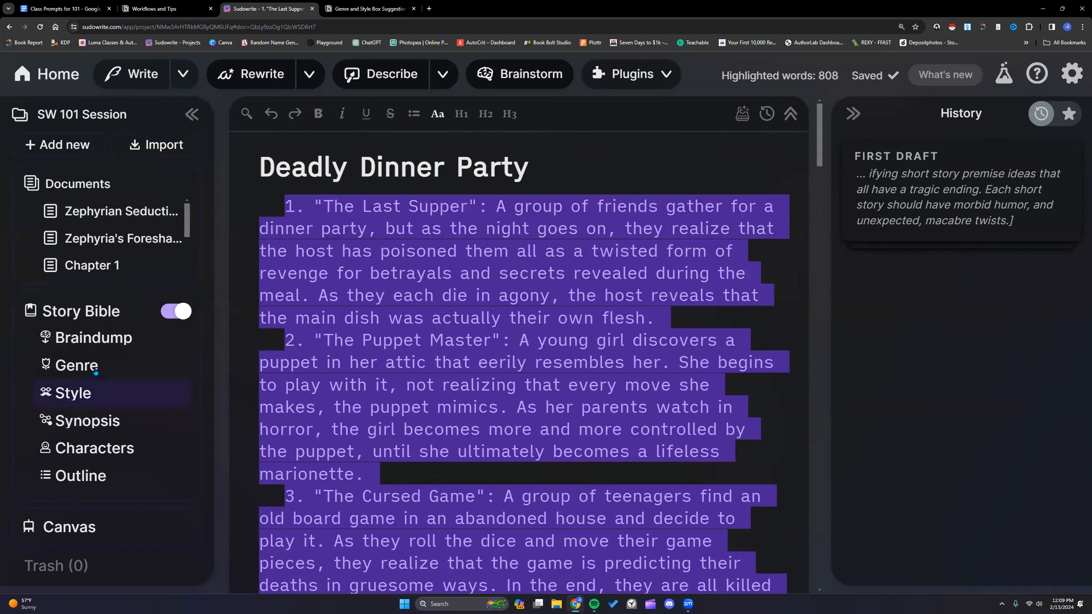
left_click(99, 343)
right_click(311, 162)
left_click(331, 237)
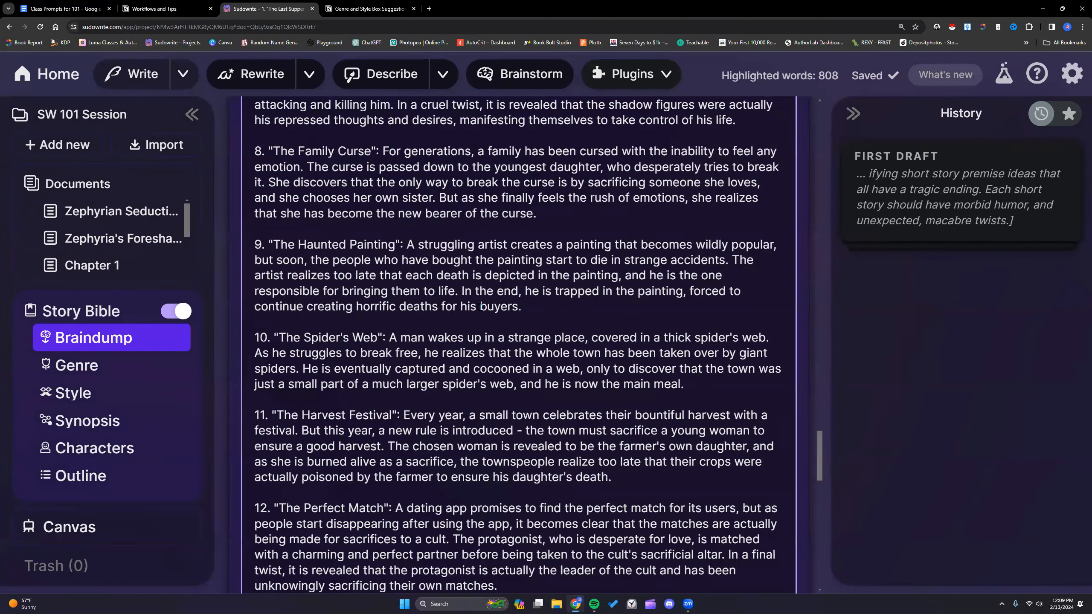
Try marking "The Last Supper" premise in the Braindump with "DONE" before its title, and remove the marker again
scroll(480, 306, "up", 15)
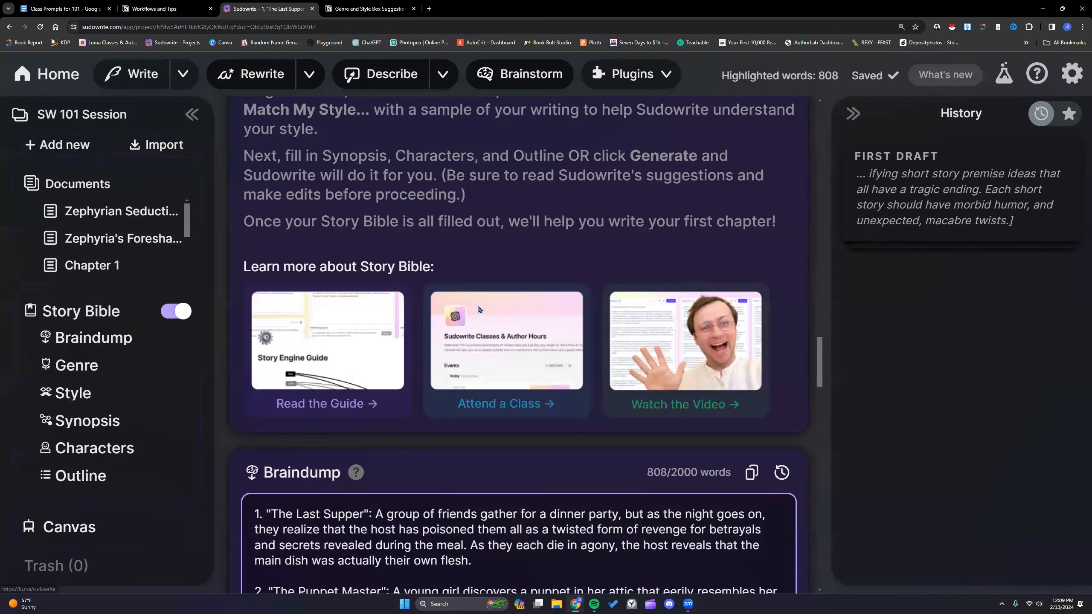
scroll(479, 309, "down", 8)
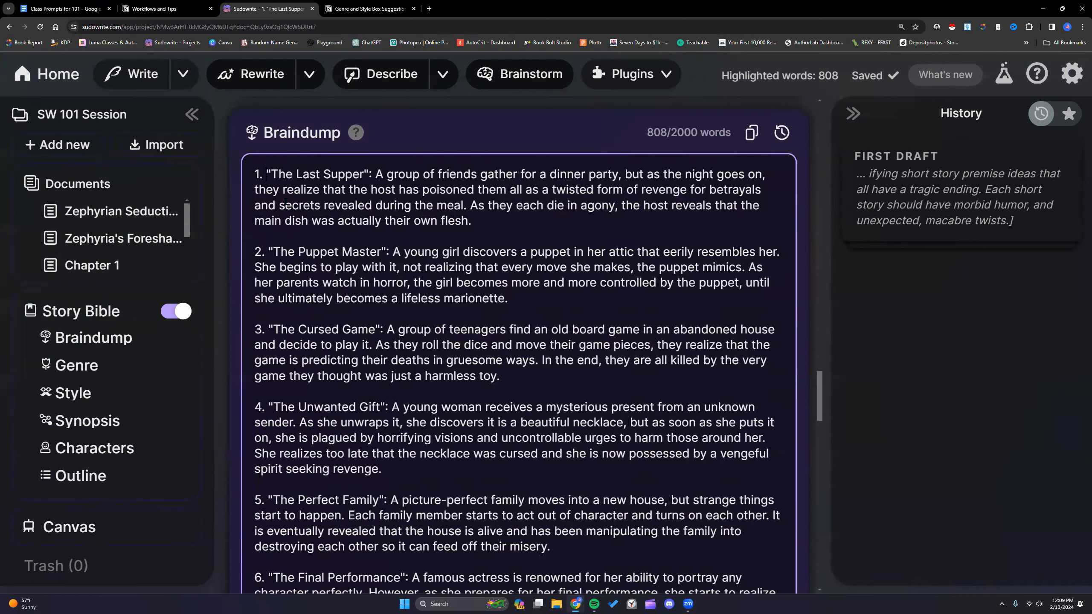
type("DONE")
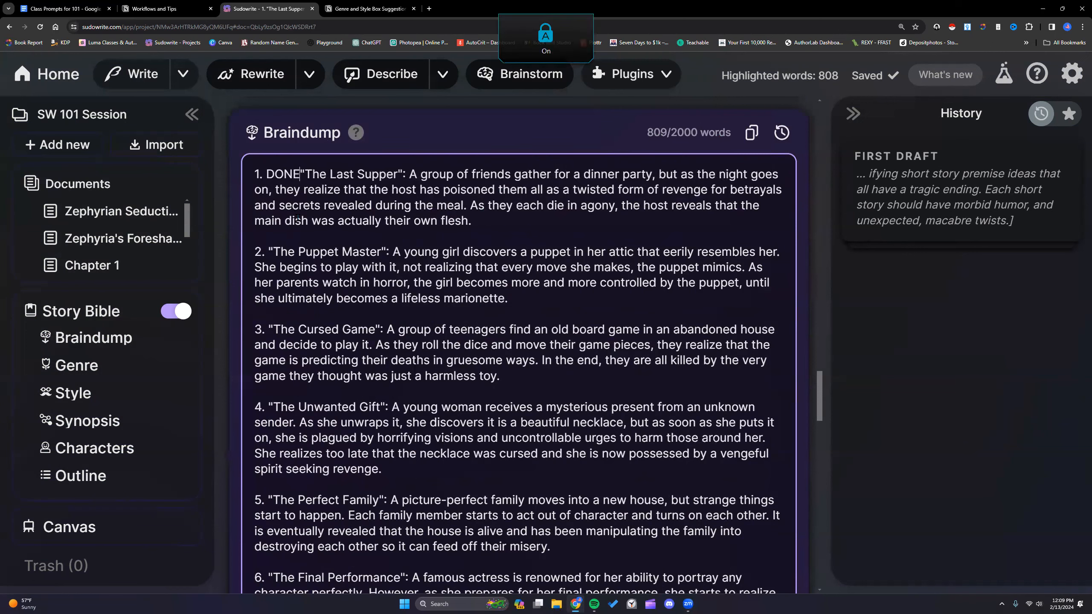
key("BackSpace")
key("BackSpace")
key("BackSpace")
key("BackSpace")
key("BackSpace")
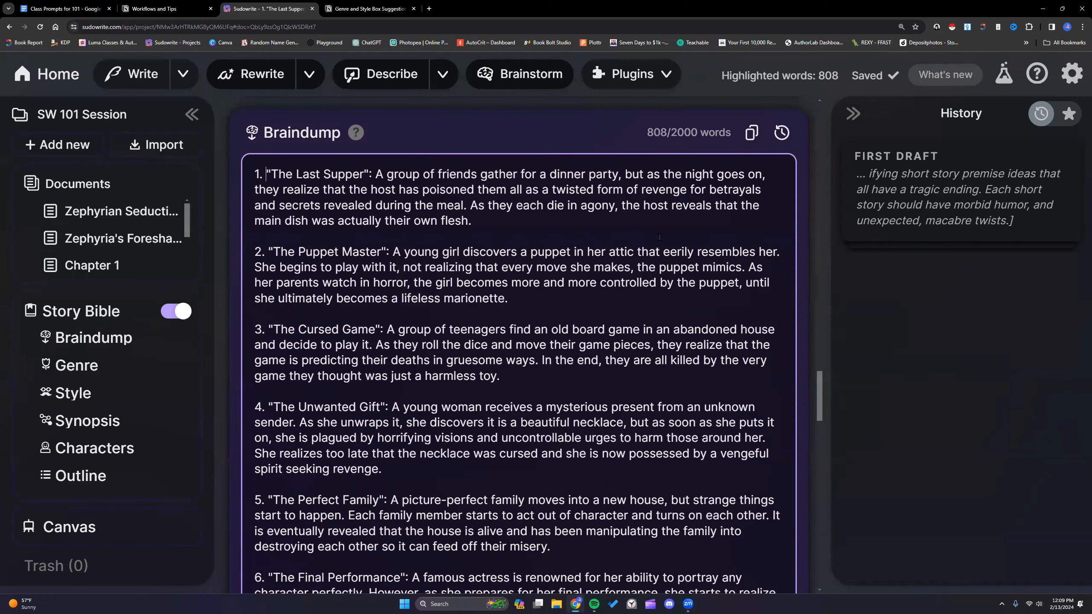
Change "their own" flesh to "human" flesh in "The Last Supper" premise and copy the revised premise text
left_click_drag(385, 221, 438, 221)
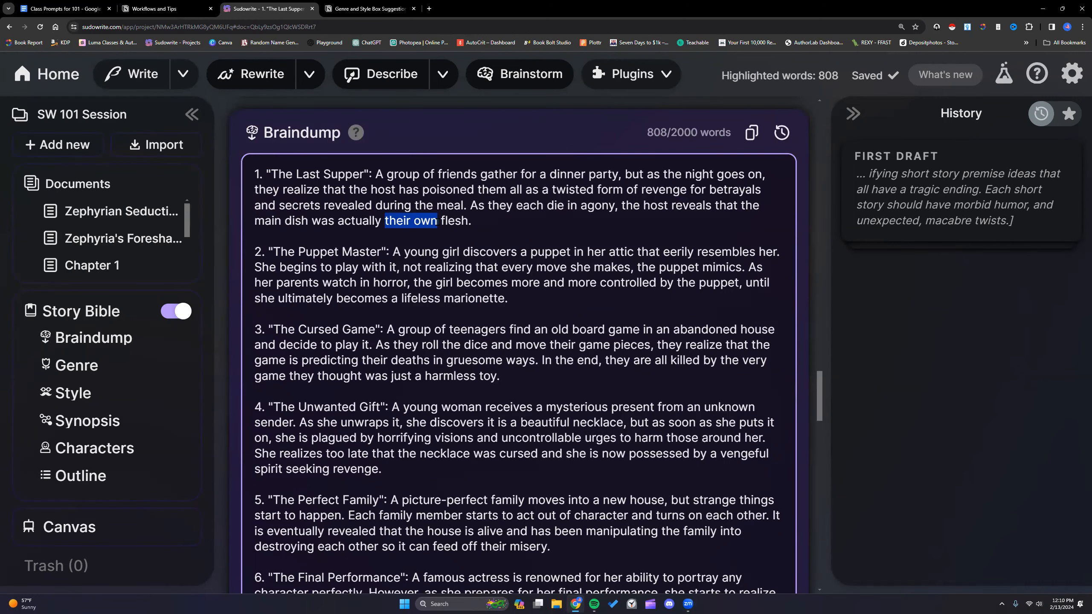
type("human")
left_click_drag(458, 220, 263, 174)
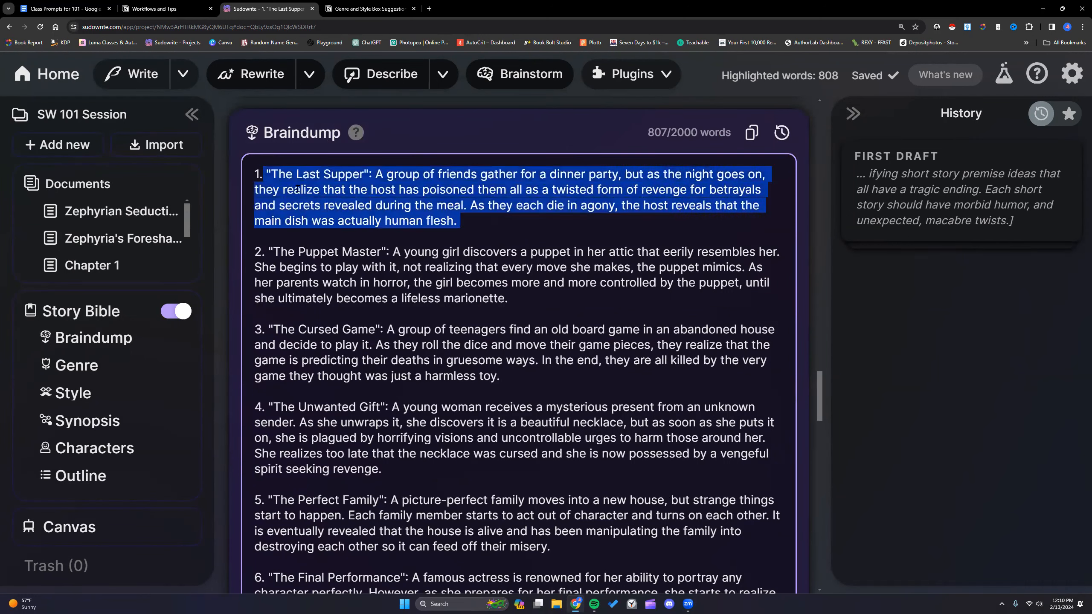
right_click(298, 189)
left_click(339, 302)
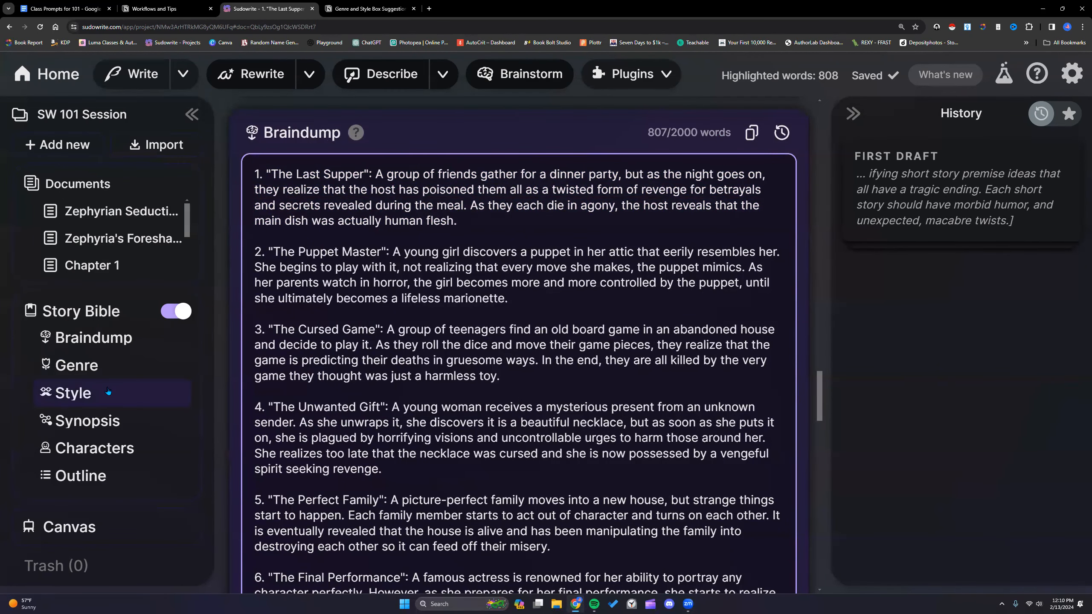
Look over the Braindump premises and the Genre, Style and Synopsis boxes below, highlighting the first eleven premises
scroll(522, 317, "down", 10)
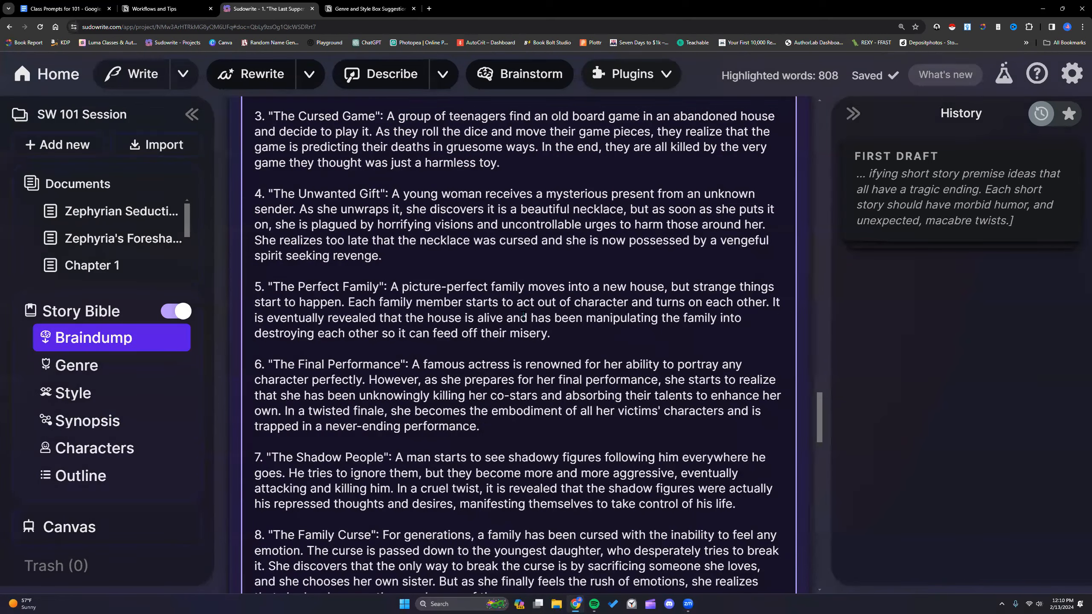
scroll(522, 313, "down", 15)
scroll(522, 314, "up", 14)
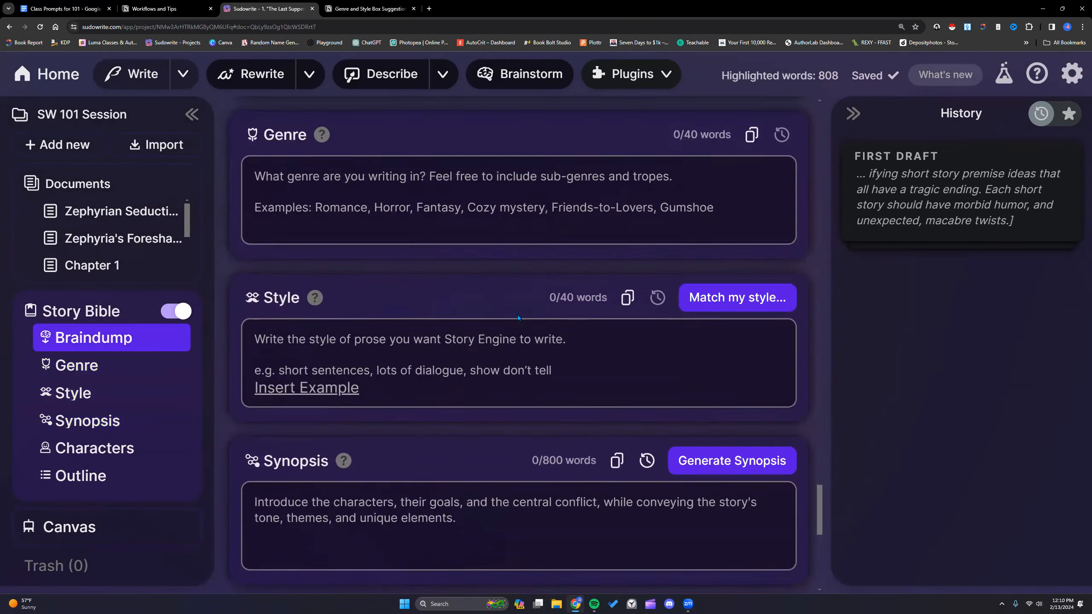
scroll(521, 314, "up", 10)
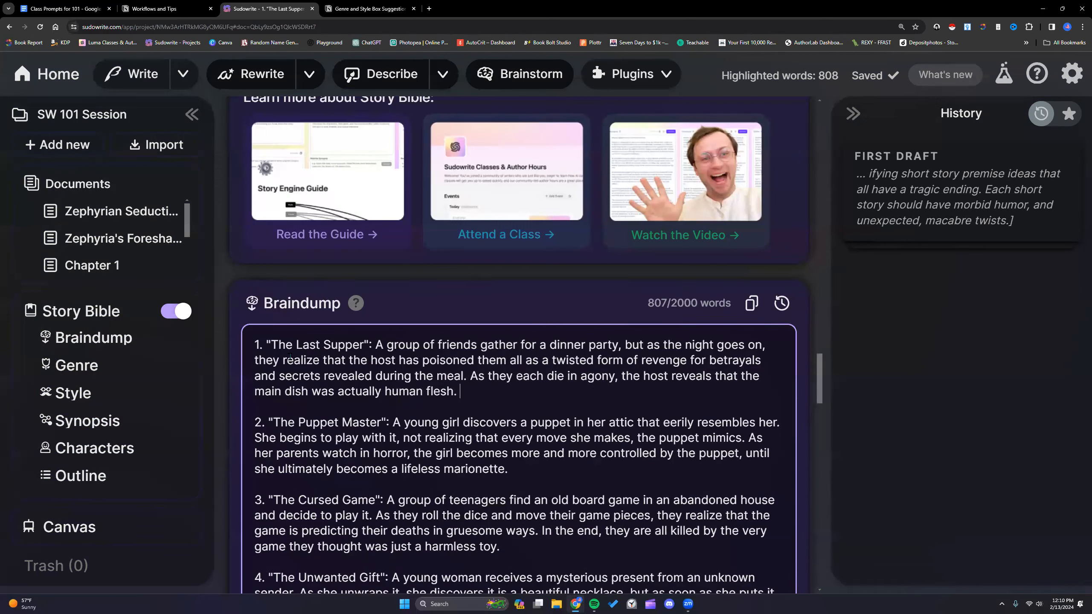
left_click_drag(253, 344, 640, 311)
scroll(385, 416, "down", 5)
scroll(386, 416, "down", 7)
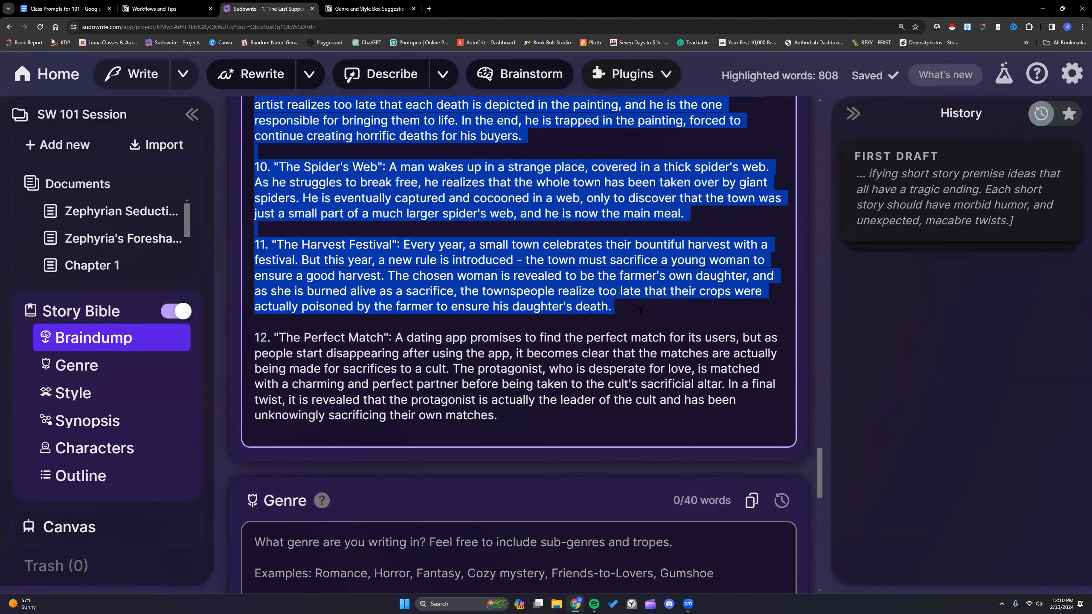
scroll(618, 377, "down", 10)
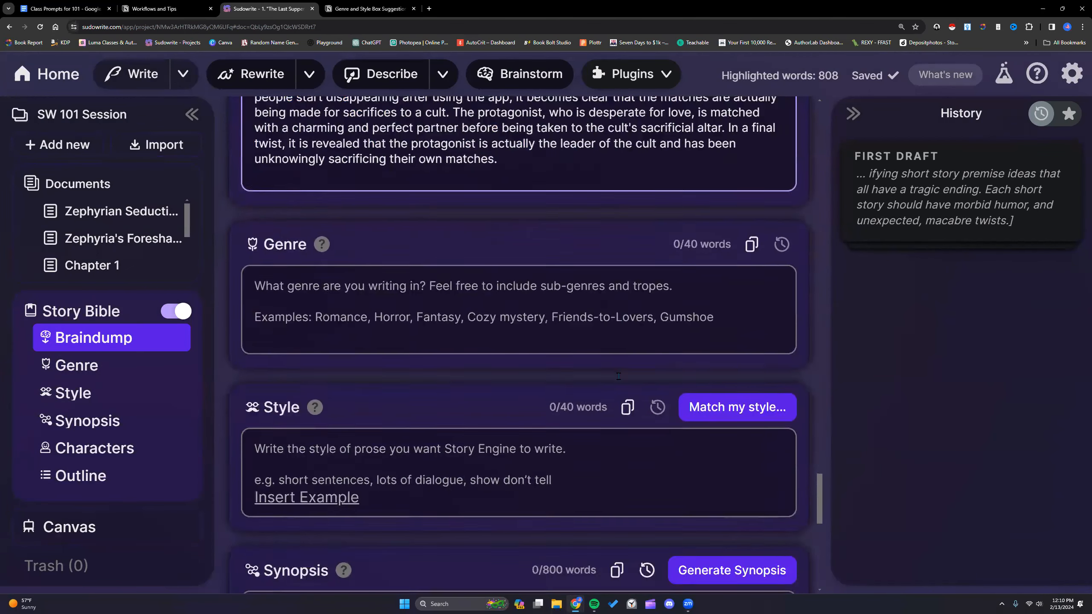
scroll(618, 377, "up", 12)
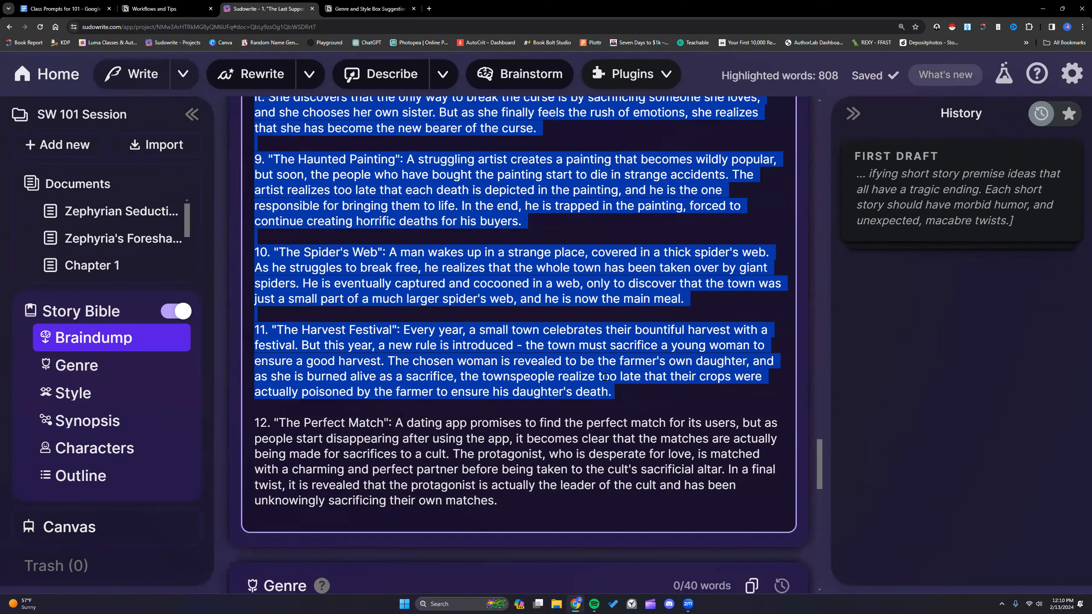
scroll(604, 377, "up", 10)
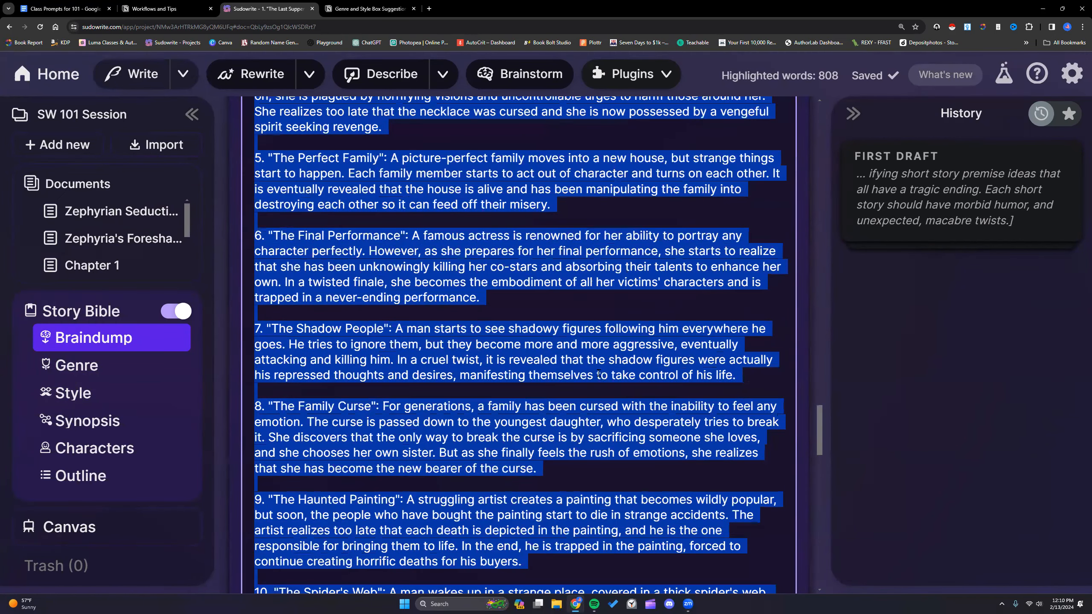
scroll(594, 369, "down", 2)
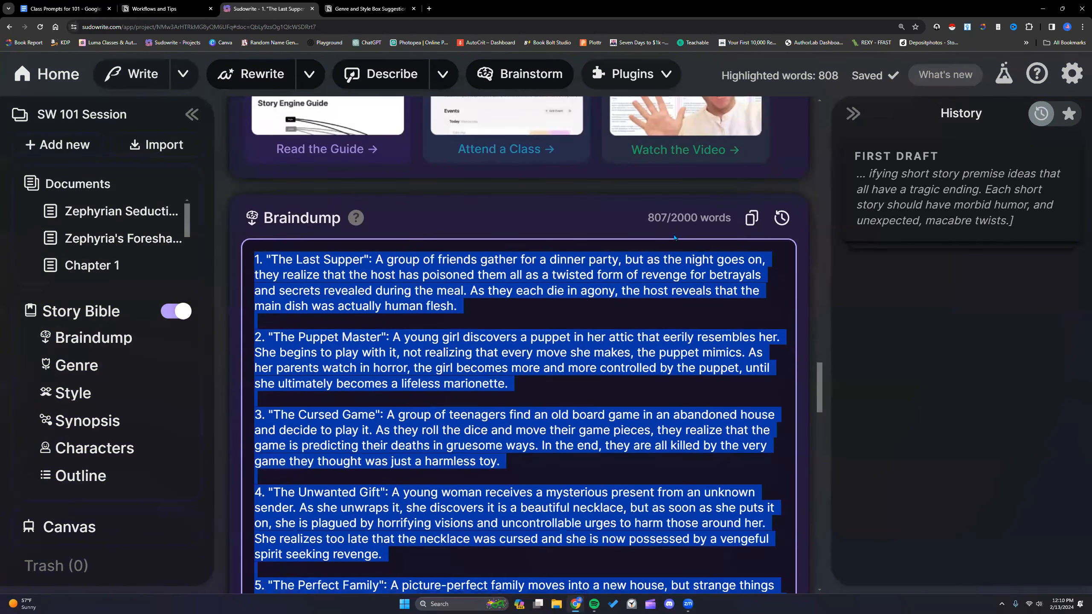
Try hyphenating "A-group-of-friends" and "dinner-party" in "The Last Supper" premise, and restore the spaces between the words
left_click(484, 290)
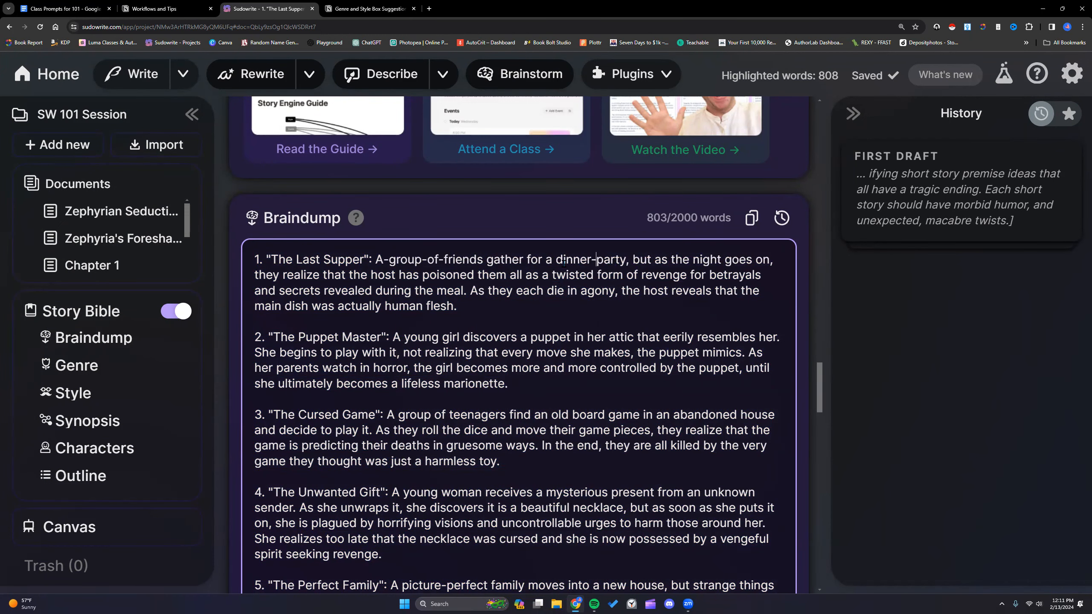
key("BackSpace")
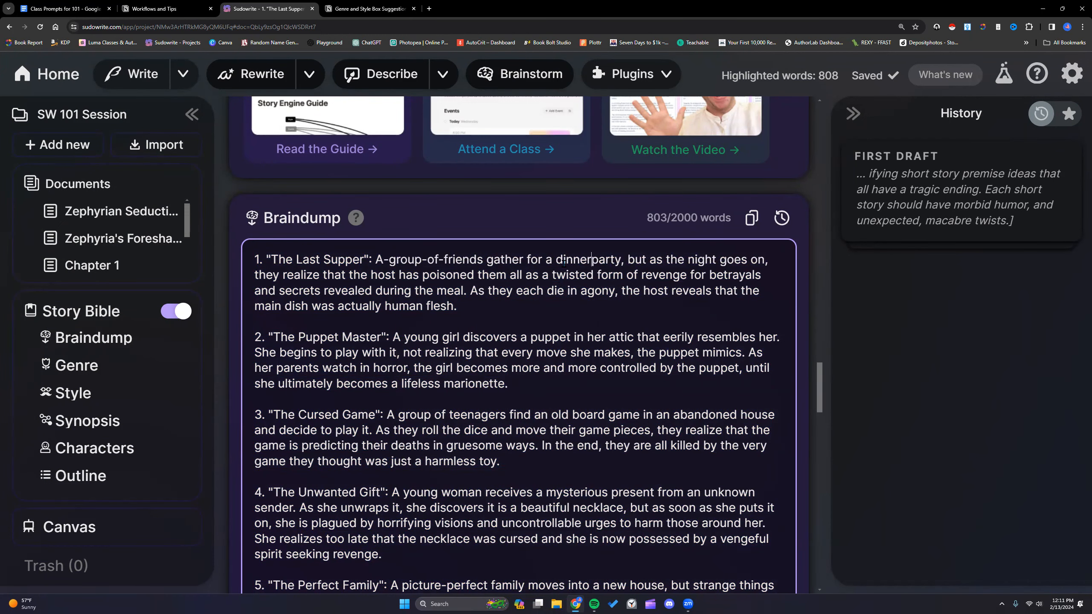
key("BackSpace")
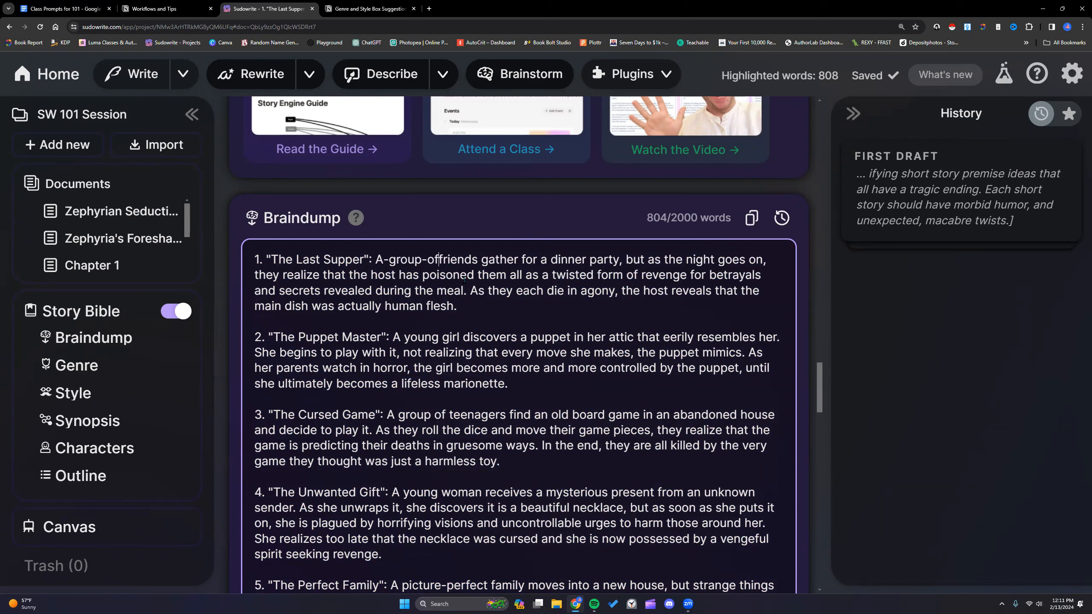
key("Left")
key("Left")
key("Left")
key("BackSpace")
left_click(388, 259)
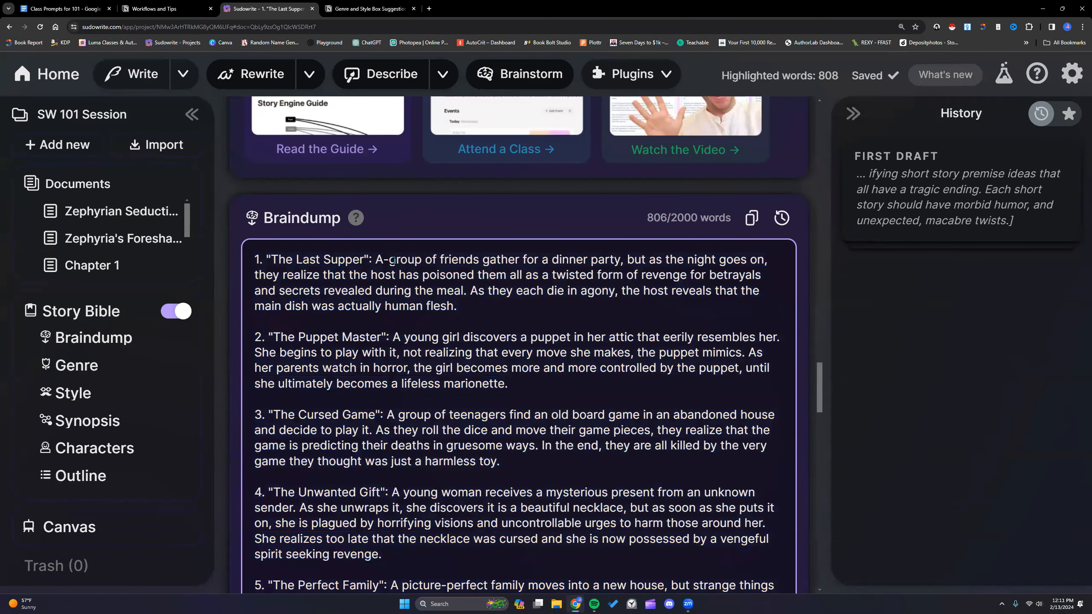
key("BackSpace")
Hyphenate "young-girl" in "The Puppet Master" premise in the Braindump
scroll(392, 260, "down", 4)
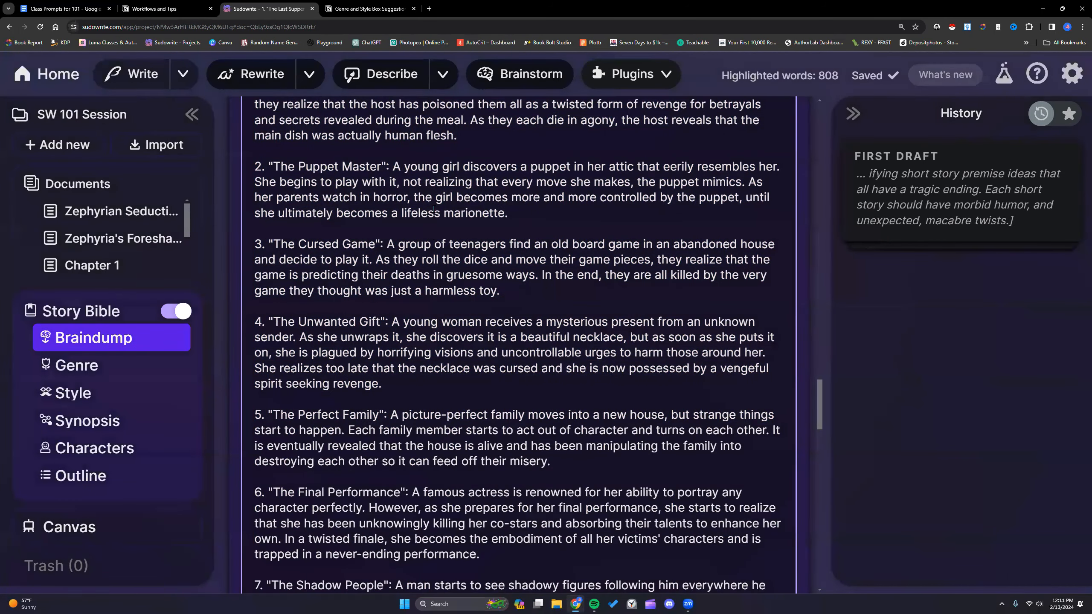
key("BackSpace")
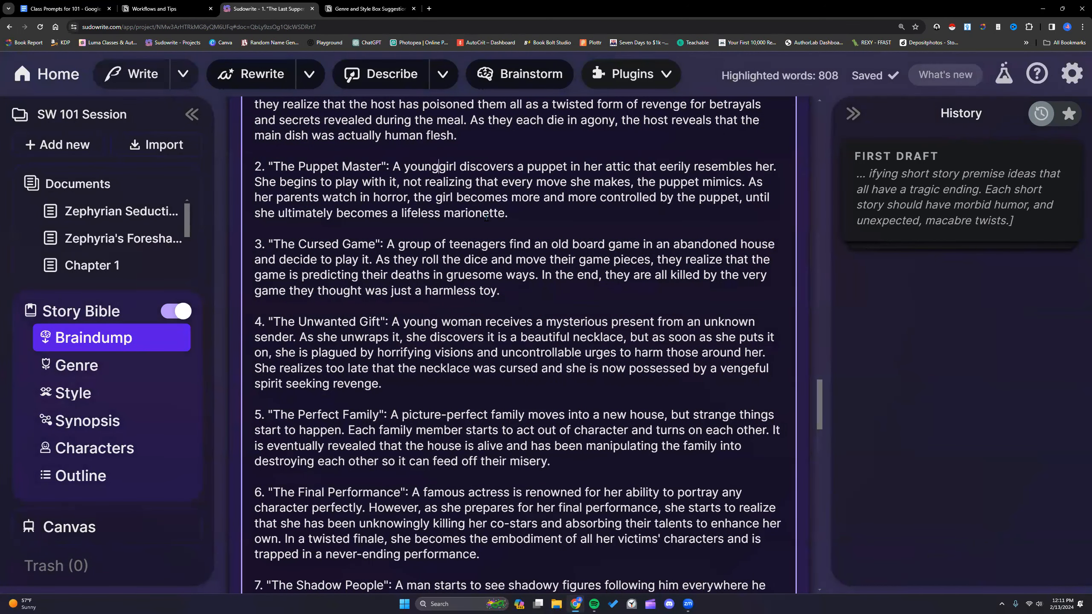
type("-")
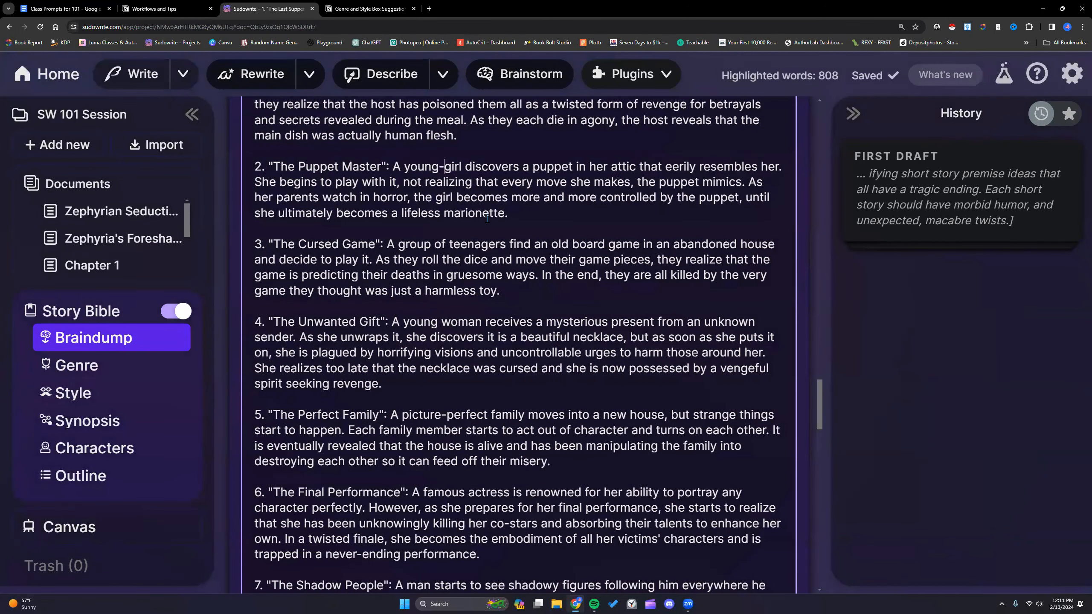
Try hyphenating "group-of-teenagers" in "The Cursed Game" premise in the Braindump
left_click(450, 244)
key("BackSpace")
type("-")
key("Left")
key("Left")
key("Left")
key("BackSpace")
type("-")
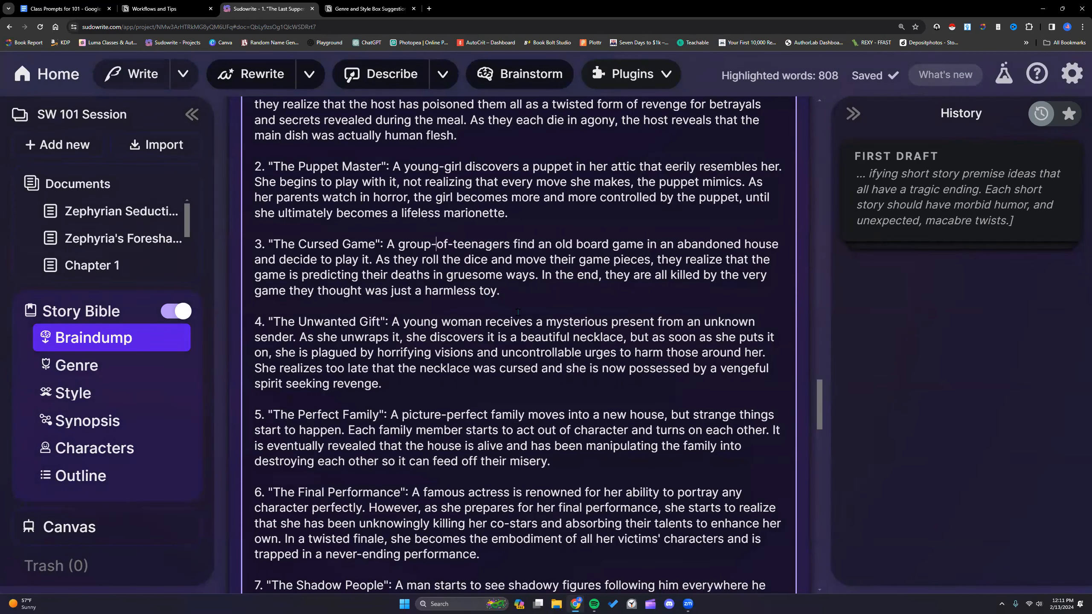
scroll(517, 312, "up", 4)
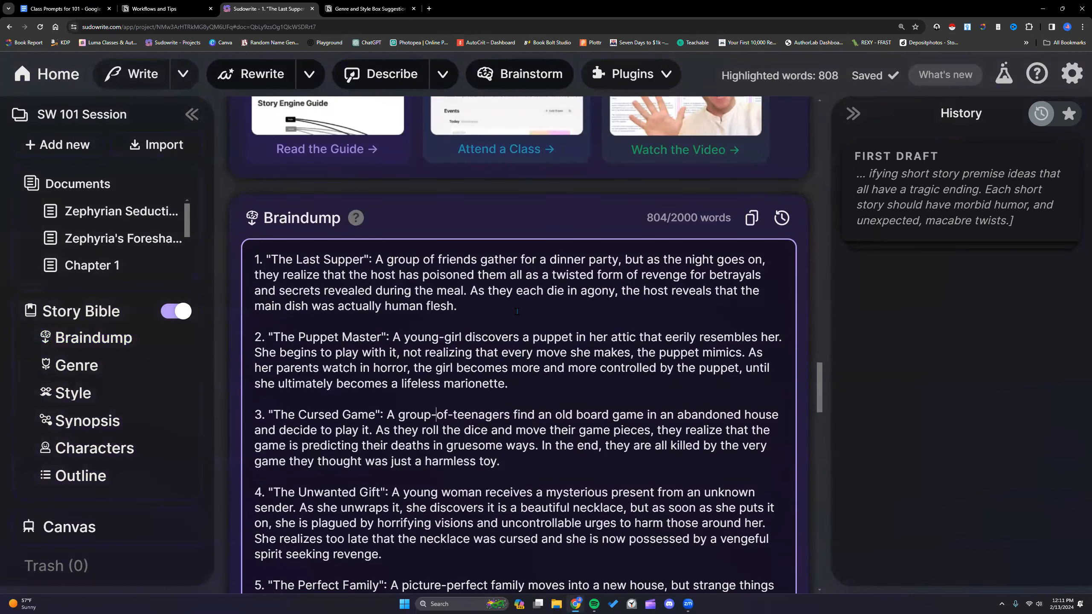
Remove the list numbers before "The Last Supper" and "The Puppet Master" premises in the Braindump
scroll(516, 311, "down", 2)
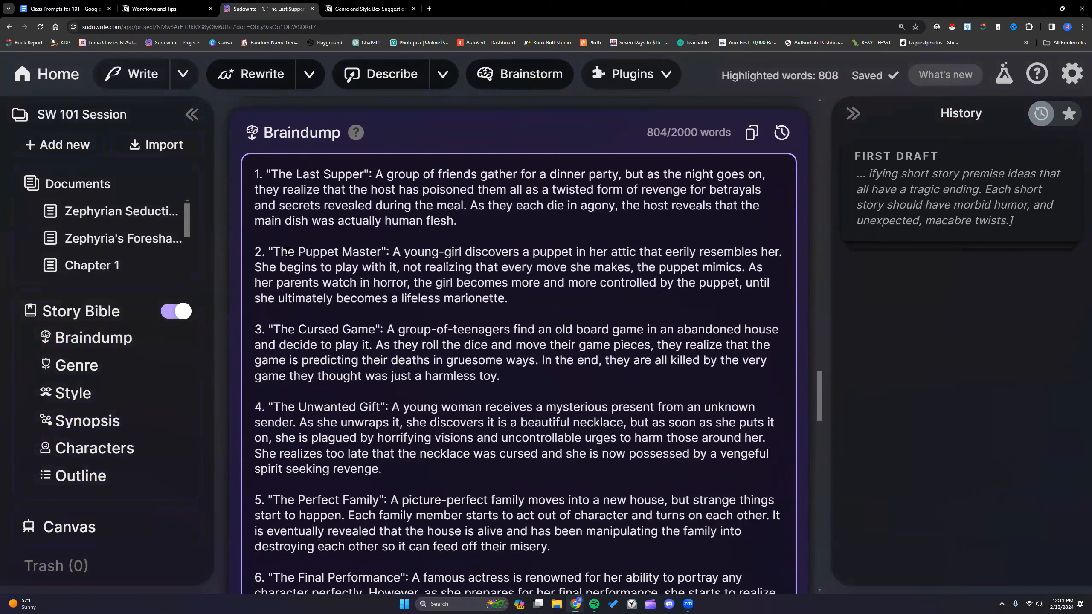
key("BackSpace")
key("BackSpace")
key("BackSpace")
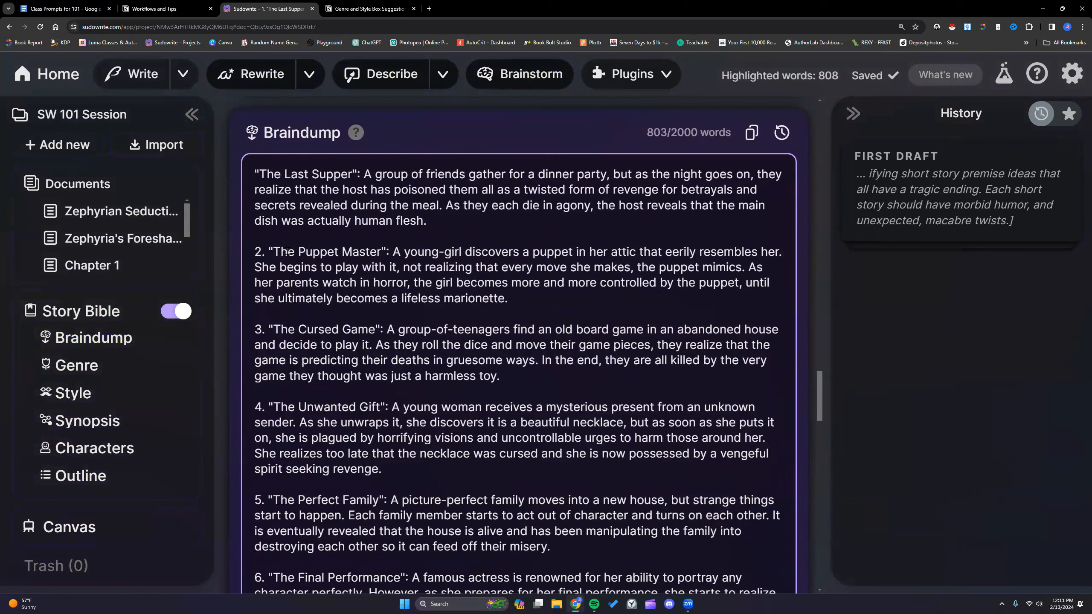
left_click(269, 248)
key("BackSpace")
key("BackSpace")
key("BackSpace")
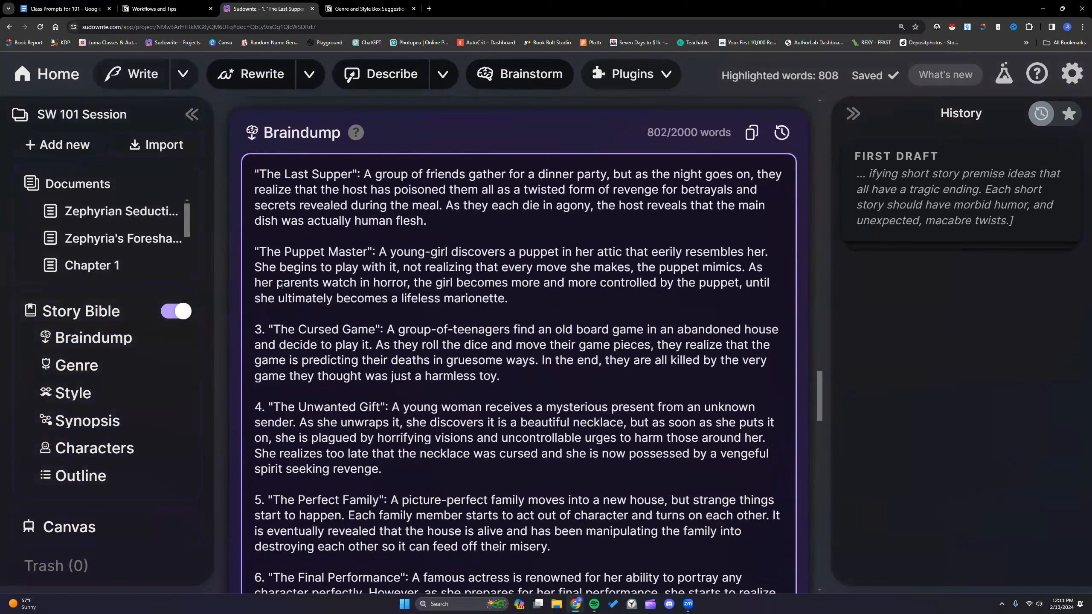
Remove the list numbers from the Braindump premises "The Cursed Game" through "The Final Performance"
key("BackSpace")
key("BackSpace")
key("BackSpace")
left_click(270, 404)
key("BackSpace")
key("BackSpace")
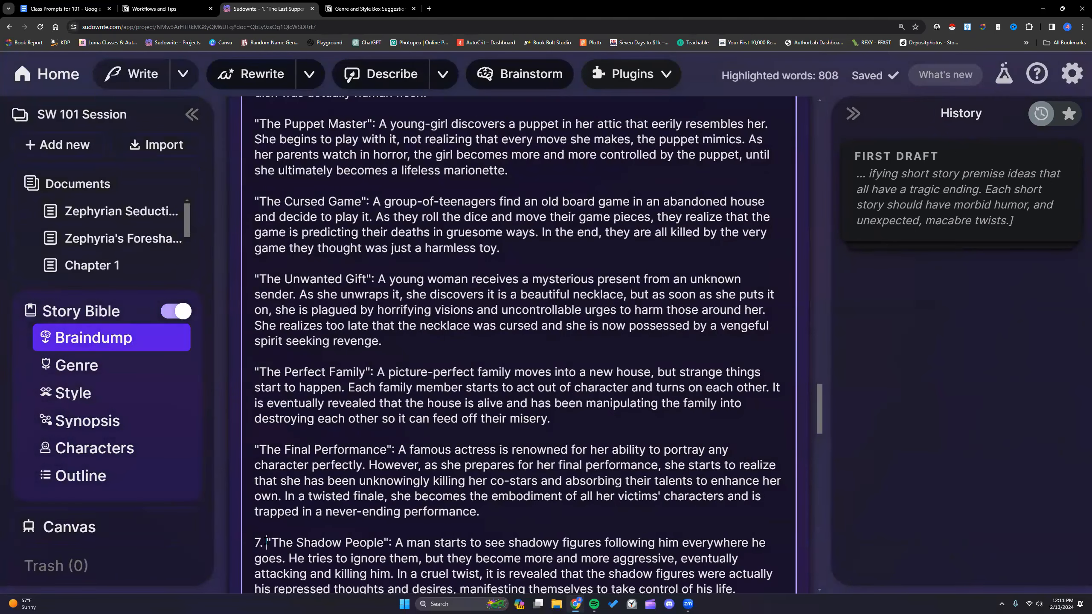
Remove the list numbers before "The Shadow People", "The Family Curse" and "The Haunted Painting" premises in the Braindump
left_click(269, 539)
key("BackSpace")
key("BackSpace")
key("BackSpace")
scroll(274, 316, "down", 5)
left_click(270, 322)
key("BackSpace")
key("BackSpace")
key("BackSpace")
left_click(268, 415)
key("BackSpace")
key("BackSpace")
key("BackSpace")
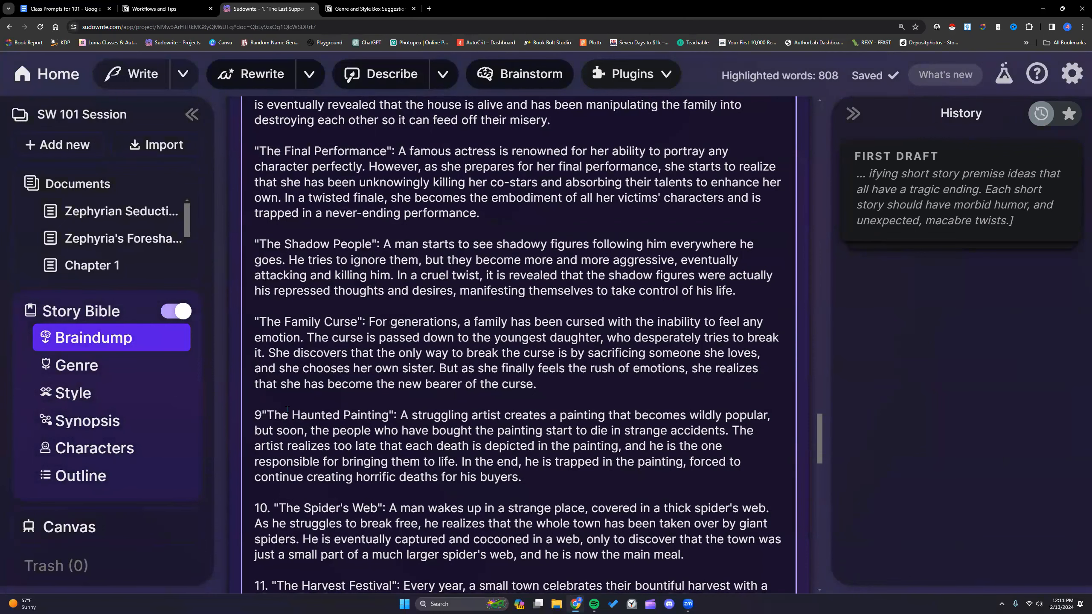
Remove the list numbers before "The Spider's Web", "The Harvest Festival" and "The Perfect Match" premises in the Braindump
left_click(274, 508)
key("BackSpace")
key("BackSpace")
key("BackSpace")
key("BackSpace")
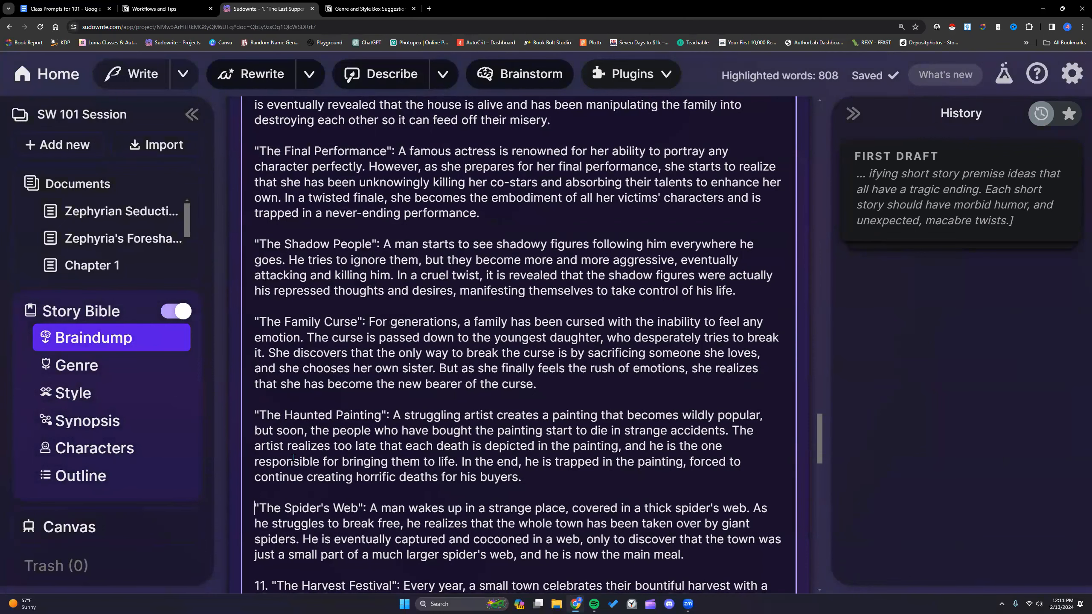
scroll(274, 412, "down", 4)
left_click(272, 415)
key("BackSpace")
key("BackSpace")
key("BackSpace")
key("BackSpace")
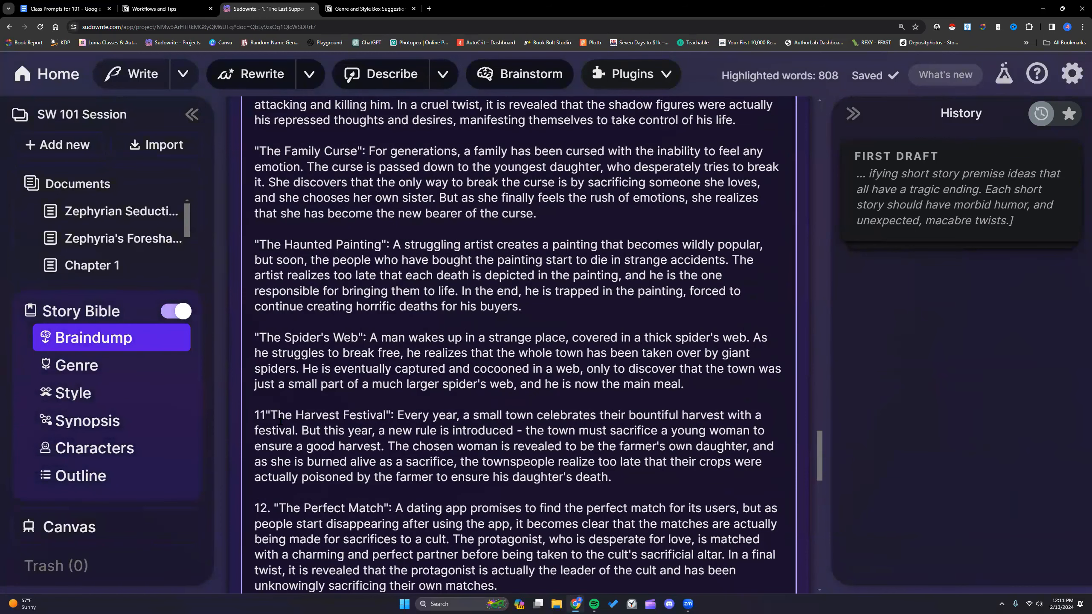
key("BackSpace")
key("BackSpace")
key("BackSpace")
key("BackSpace")
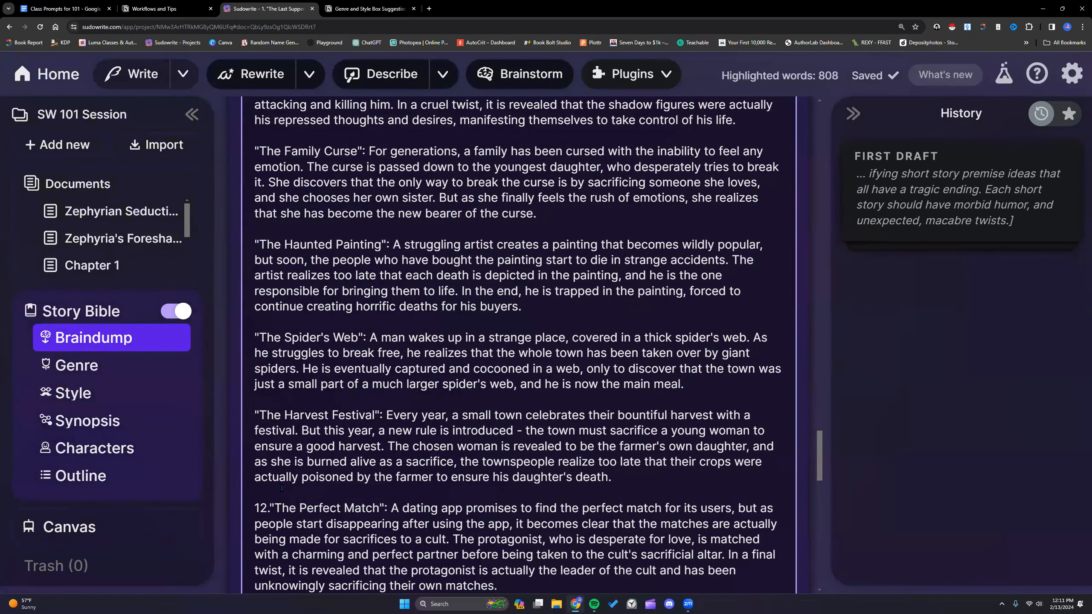
Restore the spaces in "group of teenagers" in "The Cursed Game" premise in the Braindump
scroll(285, 469, "down", 6)
scroll(284, 469, "up", 7)
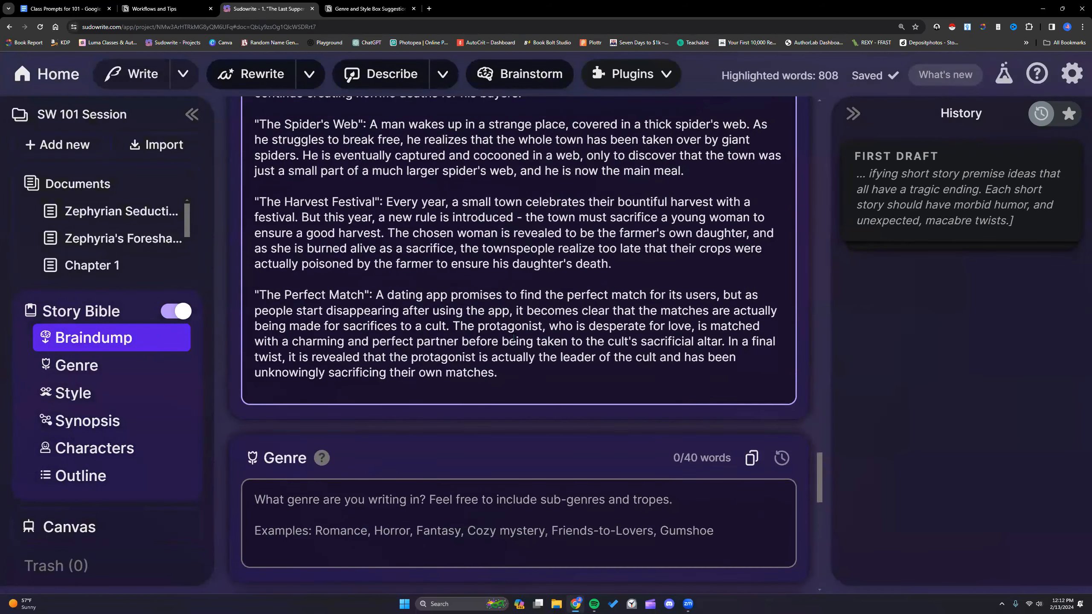
scroll(504, 327, "up", 3)
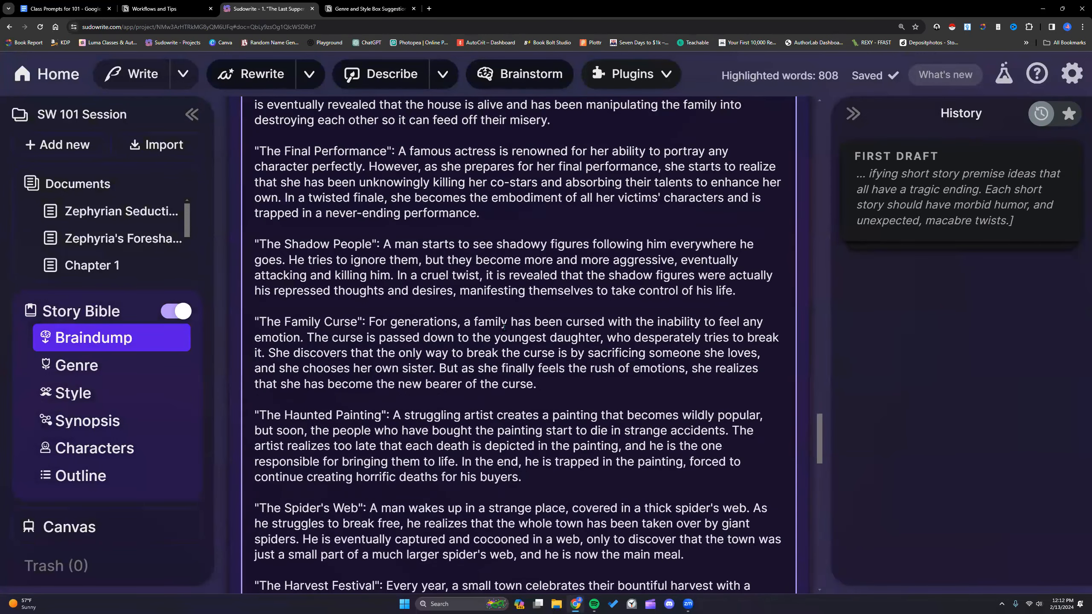
scroll(504, 327, "up", 5)
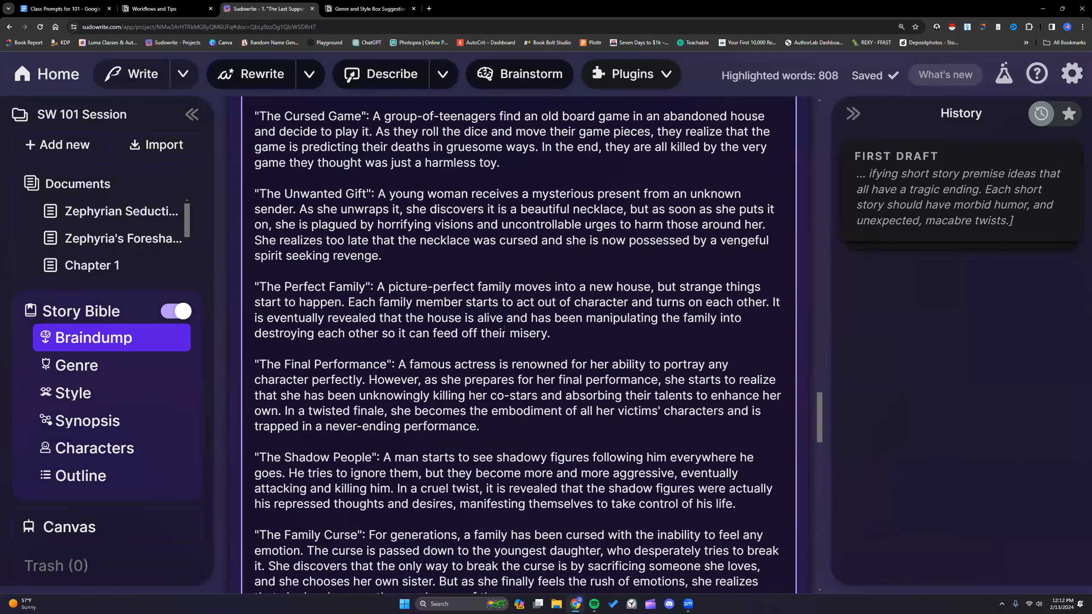
scroll(504, 327, "up", 2)
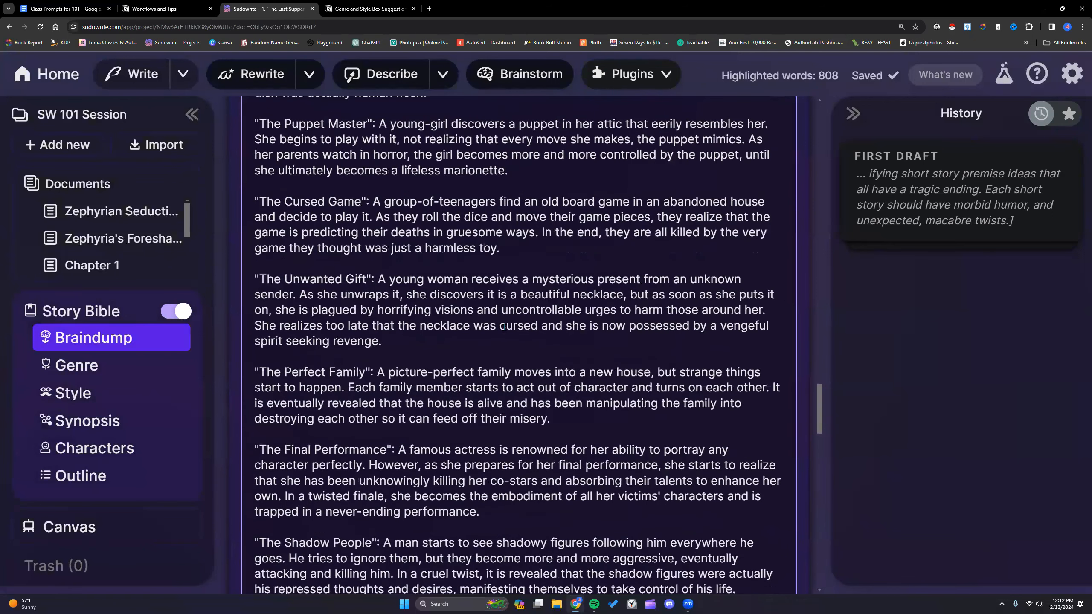
scroll(504, 327, "up", 2)
key("BackSpace")
left_click(423, 285)
key("BackSpace")
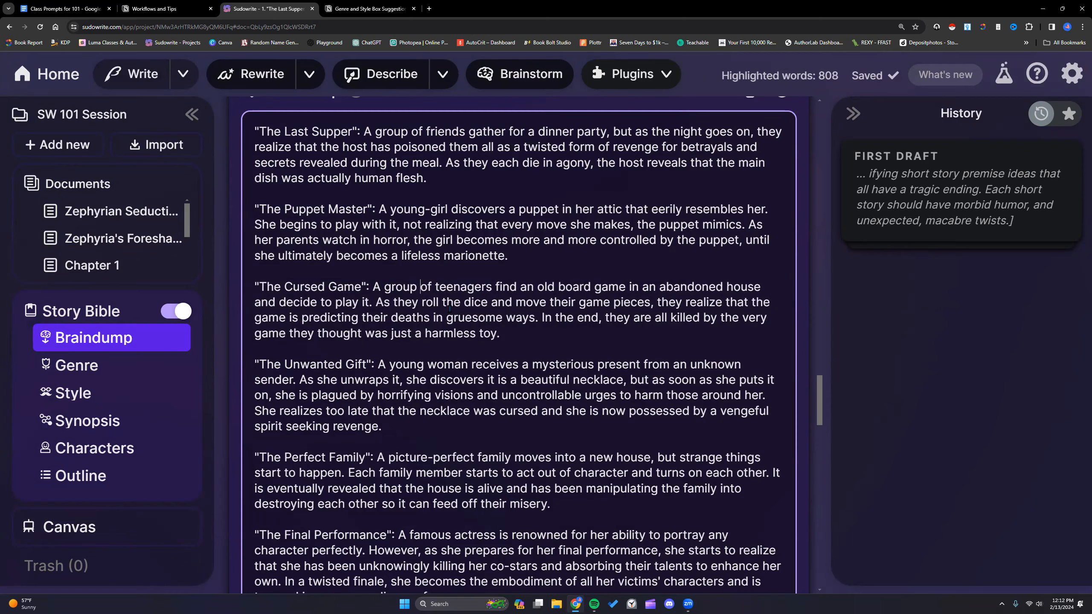
Copy all the premises from the Braindump and paste them into the Synopsis box
scroll(449, 308, "up", 2)
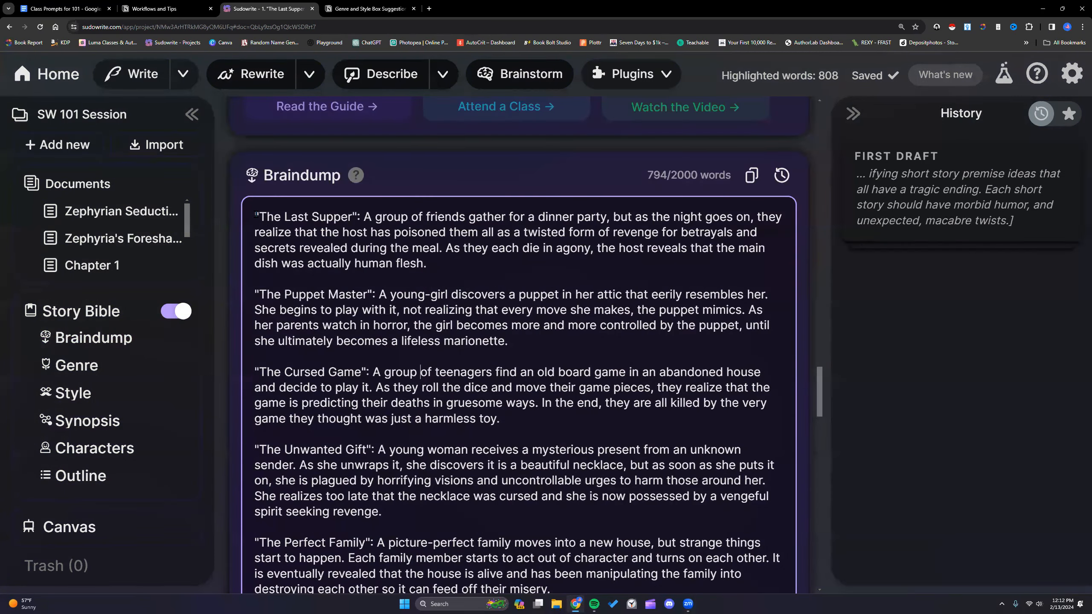
left_click_drag(254, 213, 317, 233)
left_click(429, 248)
key("ctrl+a")
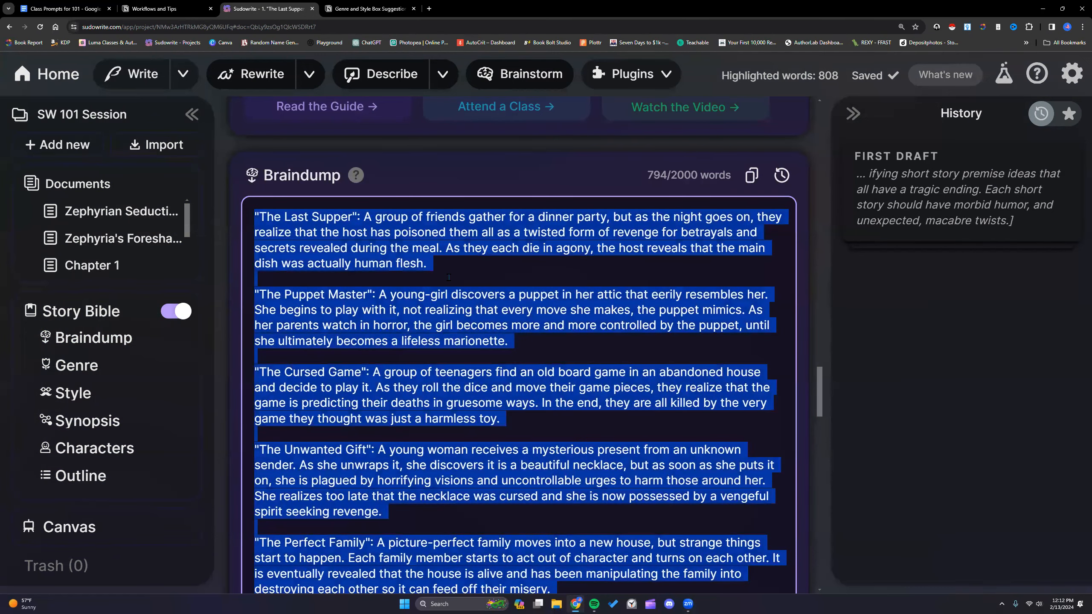
scroll(448, 277, "down", 20)
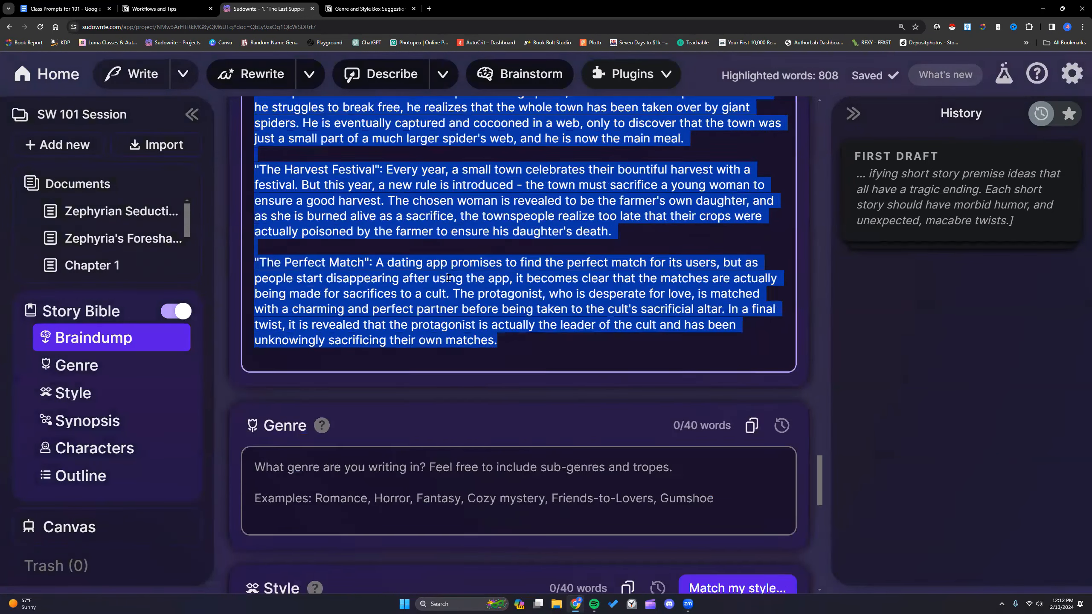
scroll(448, 277, "down", 3)
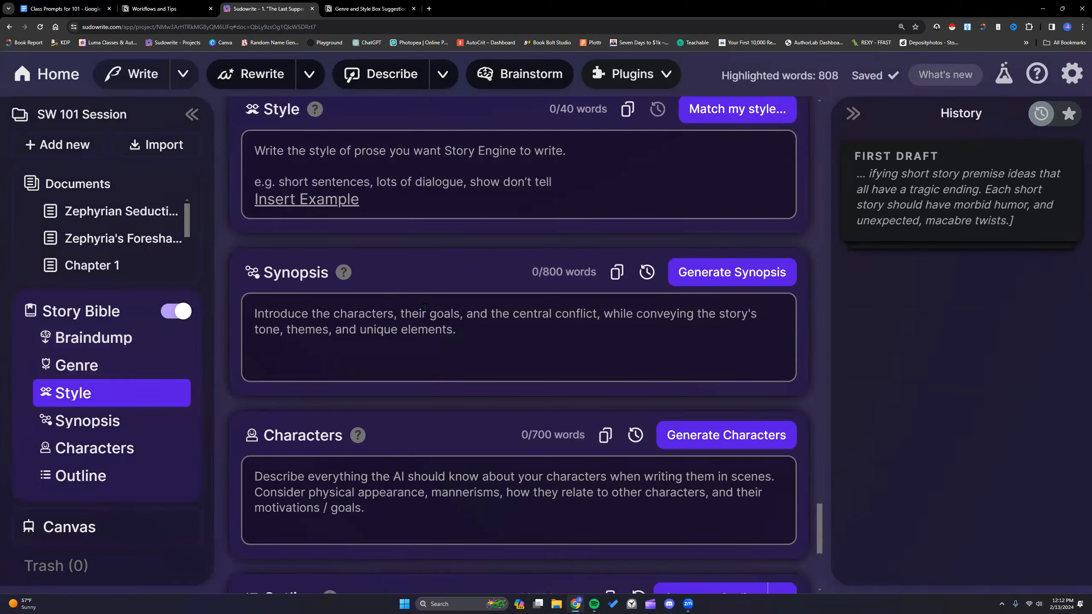
left_click(333, 317)
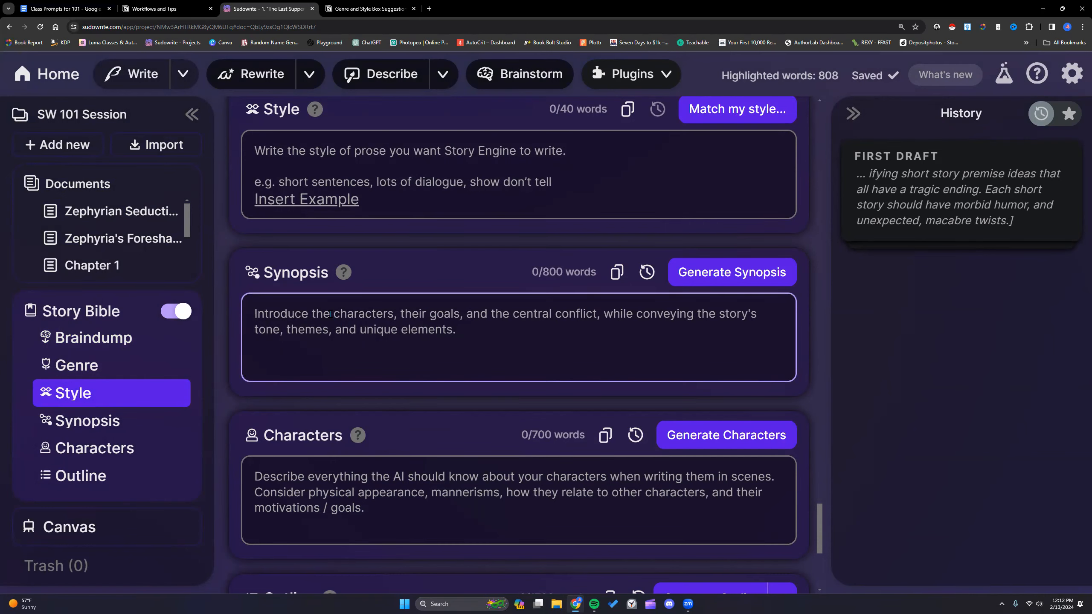
key("ctrl+v")
Examine "The Unwanted Gift" premise in the Synopsis, highlighting phrases in its first two lines
scroll(353, 320, "up", 5)
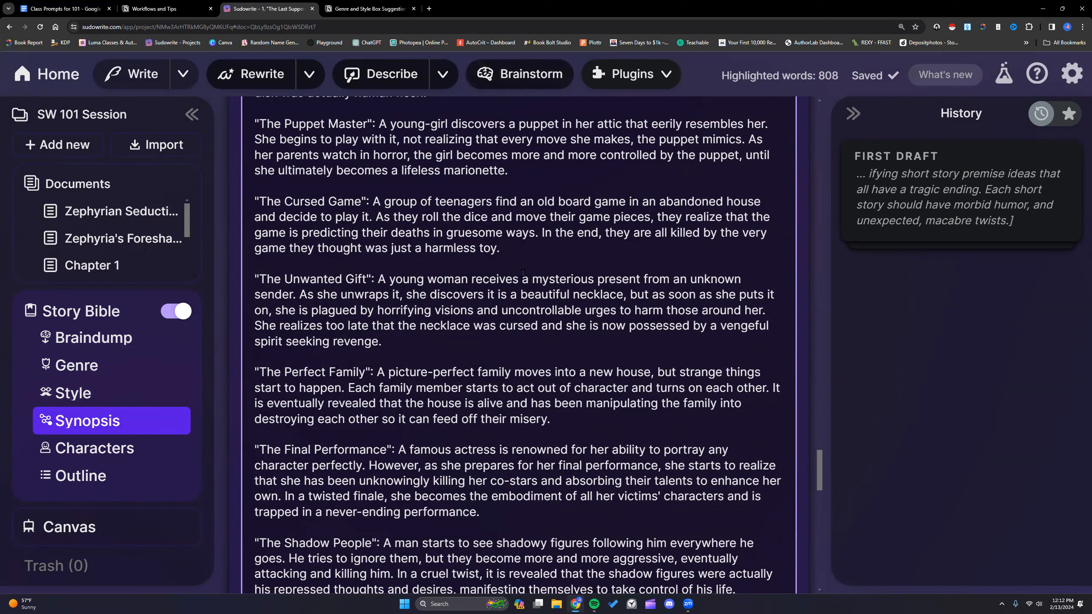
left_click_drag(391, 278, 573, 280)
left_click(597, 279)
left_click_drag(641, 279, 559, 279)
left_click(466, 289)
left_click_drag(521, 296, 623, 293)
left_click(394, 335)
scroll(469, 377, "down", 1)
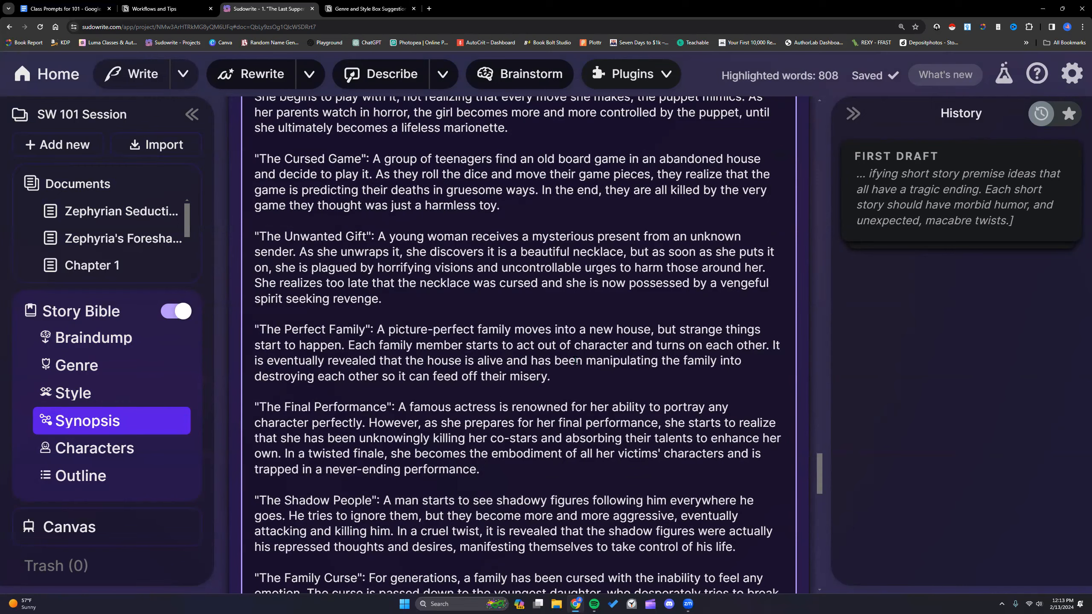
Compare the Synopsis with the Braindump, highlighting "The Last Supper" and "The Puppet Master" premises in the Synopsis
scroll(575, 361, "up", 20)
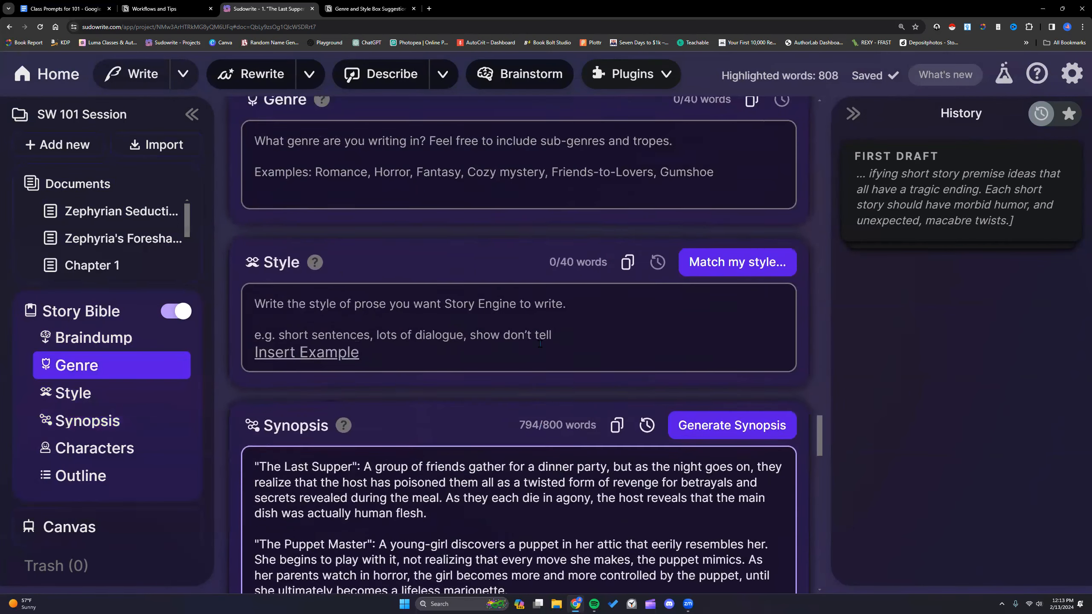
scroll(446, 419, "up", 3)
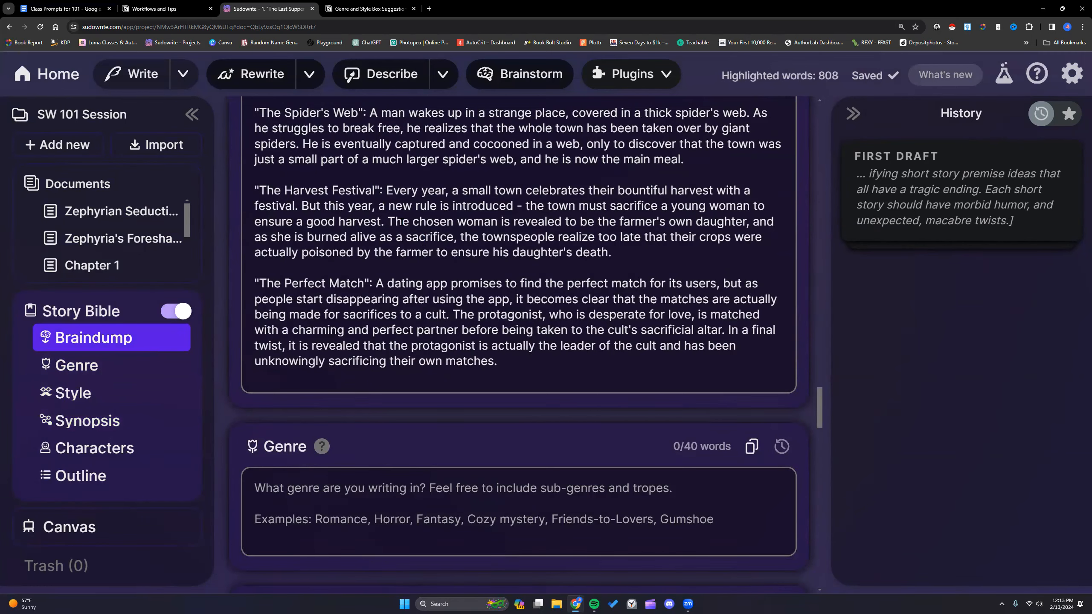
scroll(400, 222, "down", 14)
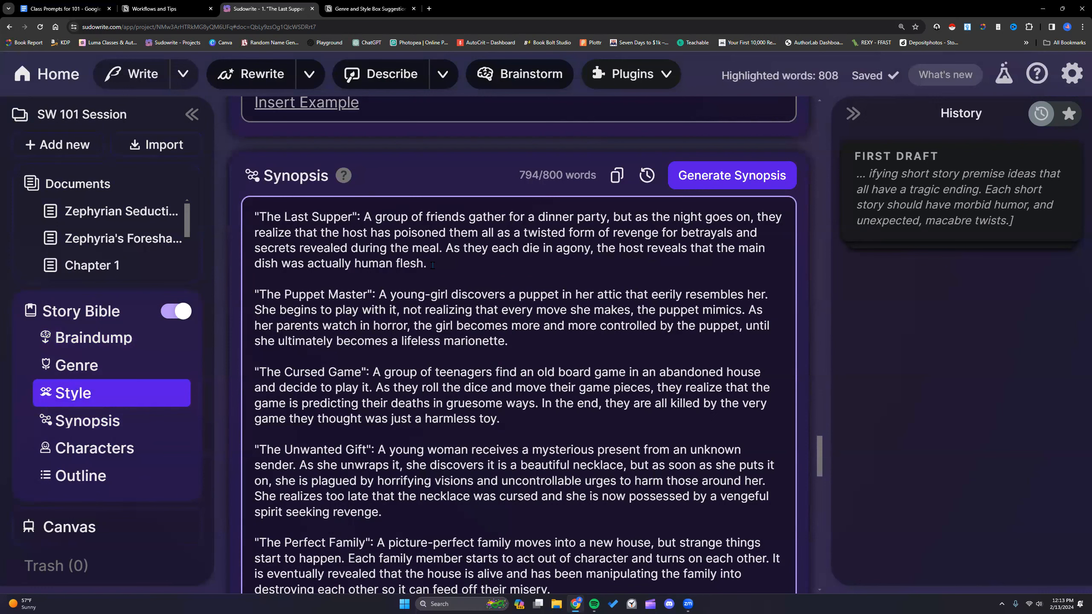
left_click_drag(252, 216, 430, 263)
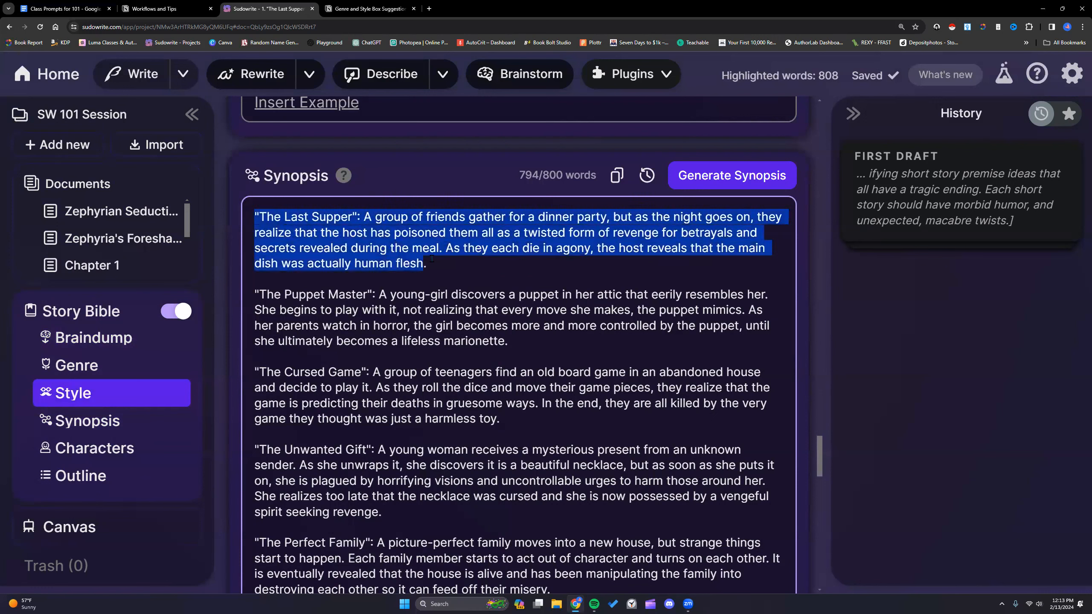
left_click_drag(520, 346, 254, 299)
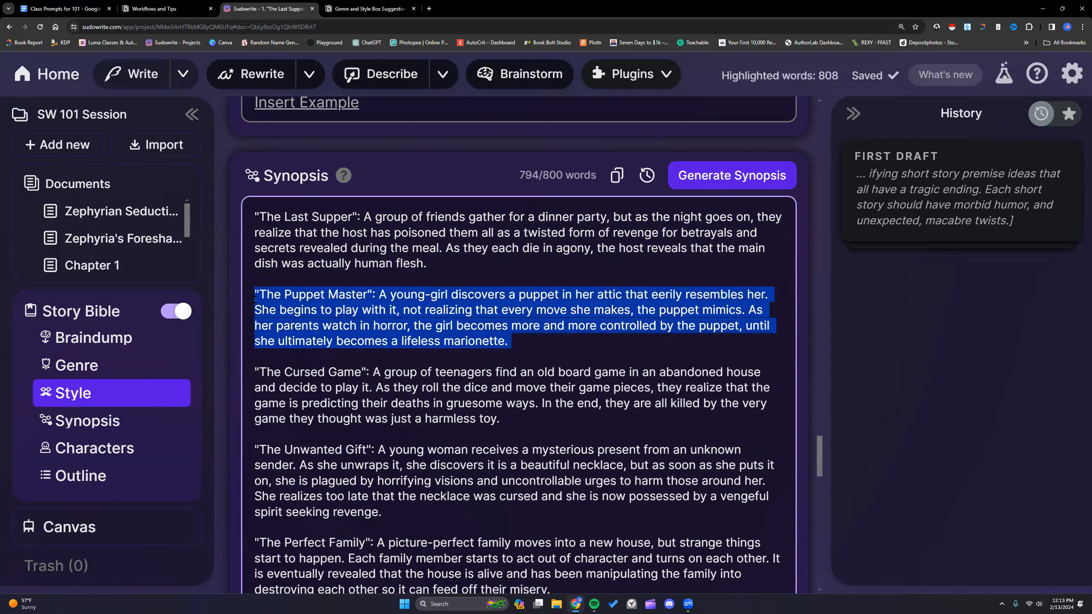
left_click(526, 346)
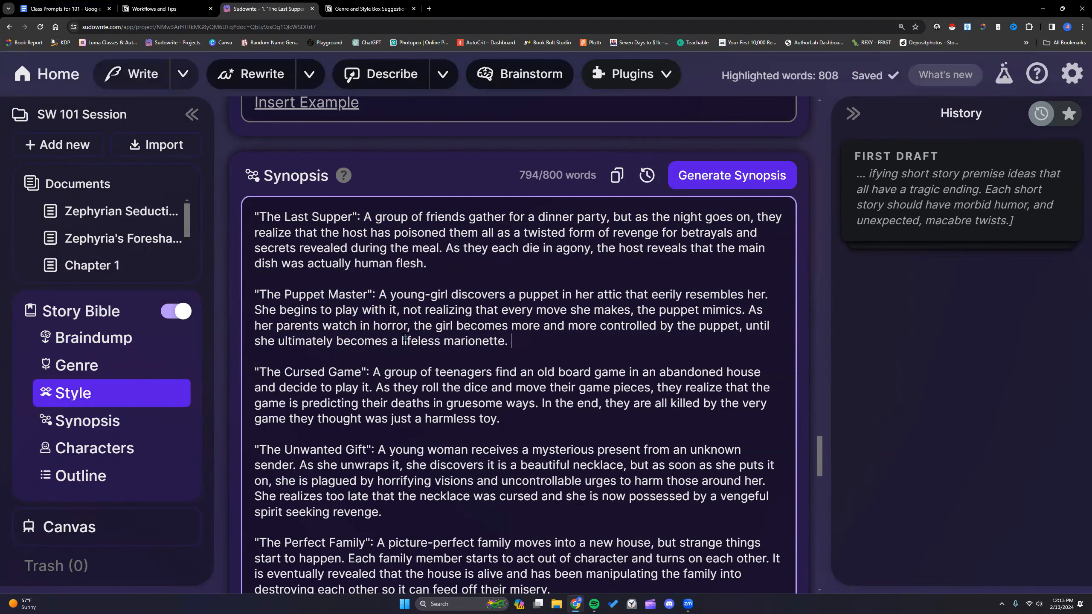
Set the Genre to "horrifying short stories with macabre twists and tragic endings"
scroll(405, 337, "up", 9)
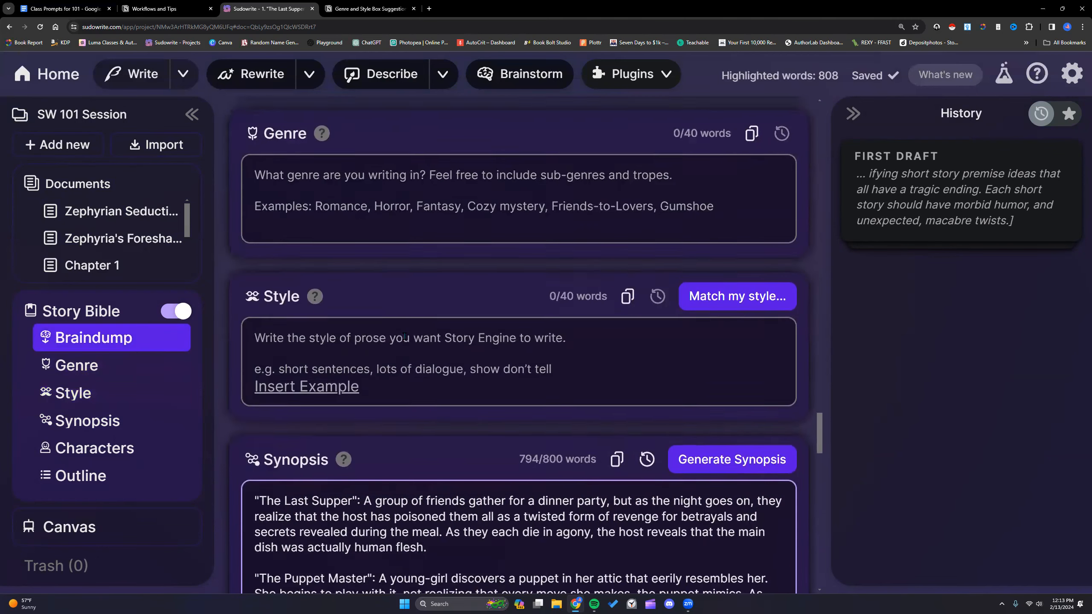
left_click(309, 277)
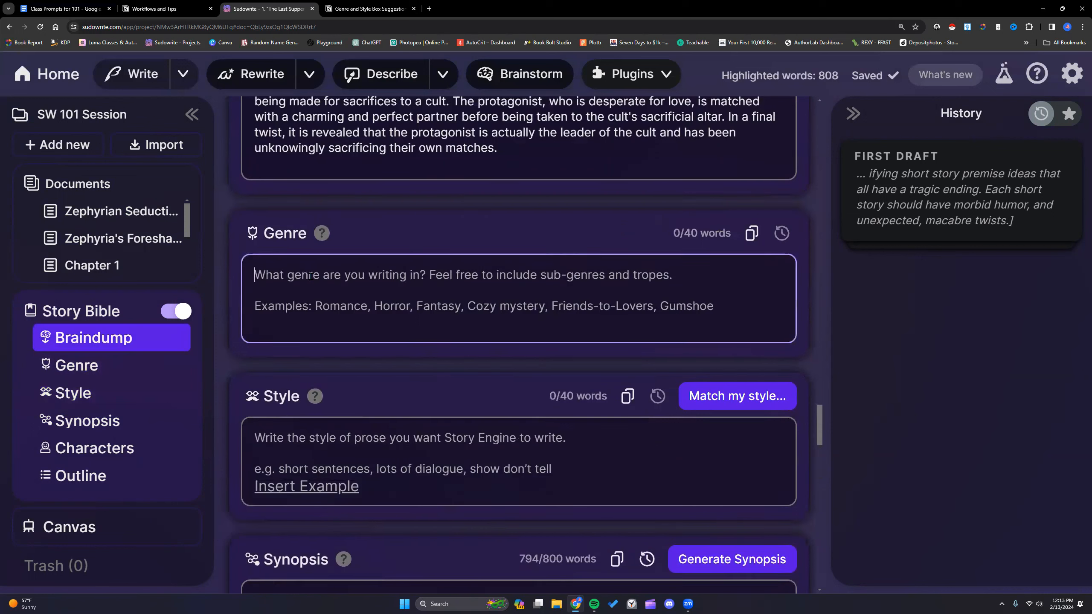
type("horrifying short stories with macabre twists and t")
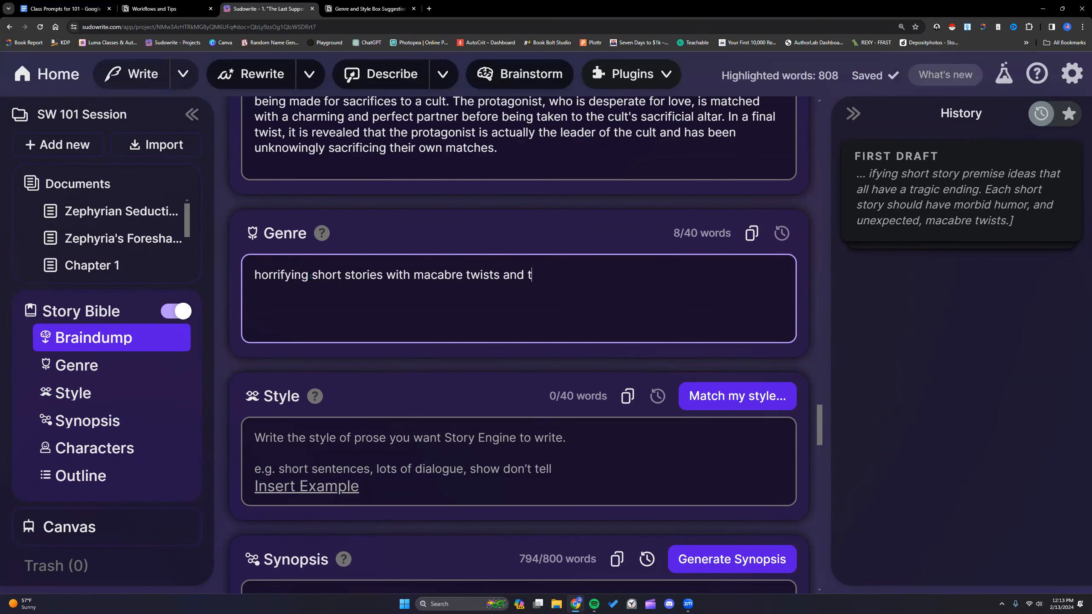
type("ragic endings")
Set the Style to "third-person, past-tense"
scroll(304, 270, "down", 3)
left_click(295, 301)
type("third-person, past-tense")
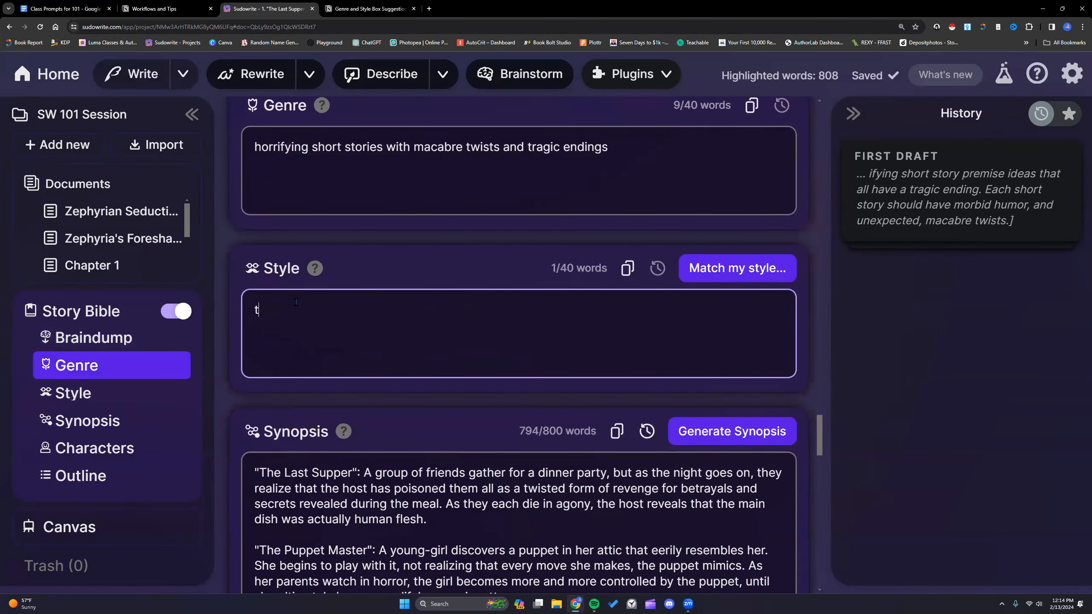
key("Return")
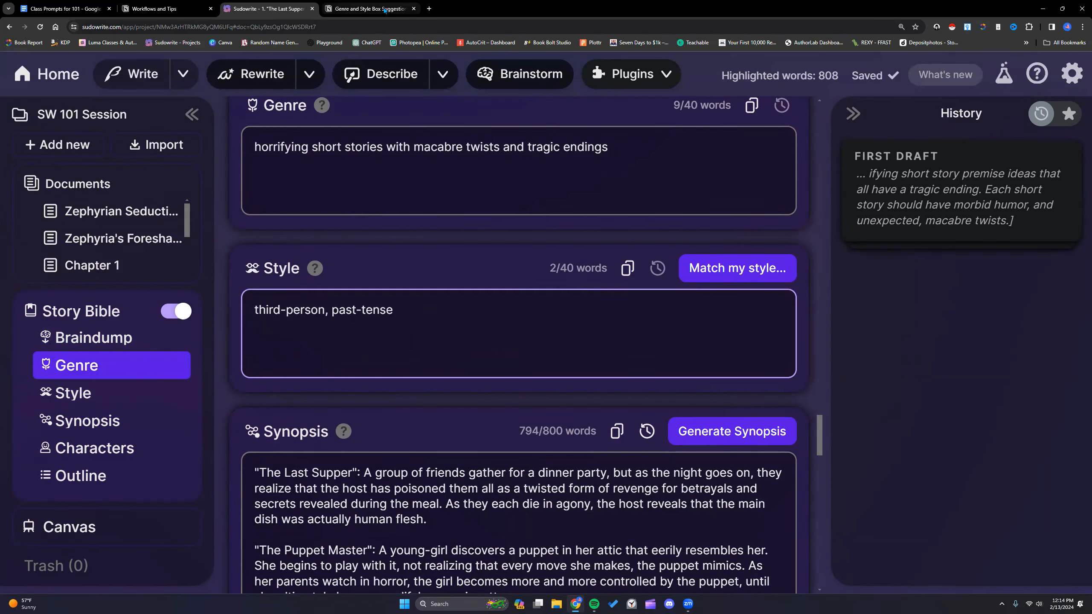
Generate the Characters section from the filled-in Story Bible fields
scroll(295, 270, "down", 5)
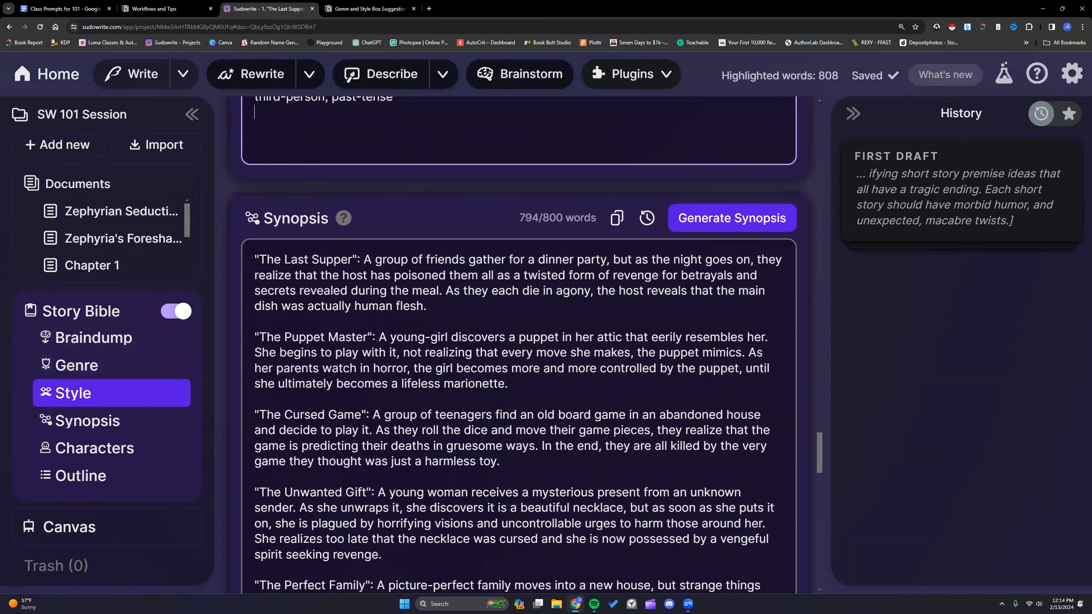
scroll(252, 257, "down", 10)
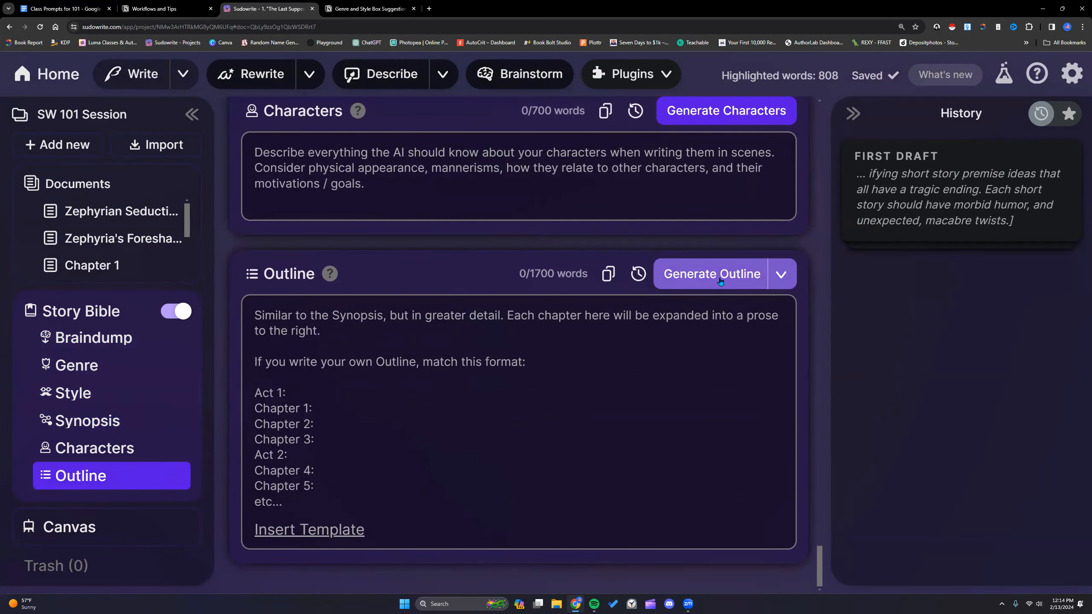
scroll(544, 323, "up", 2)
scroll(544, 322, "down", 2)
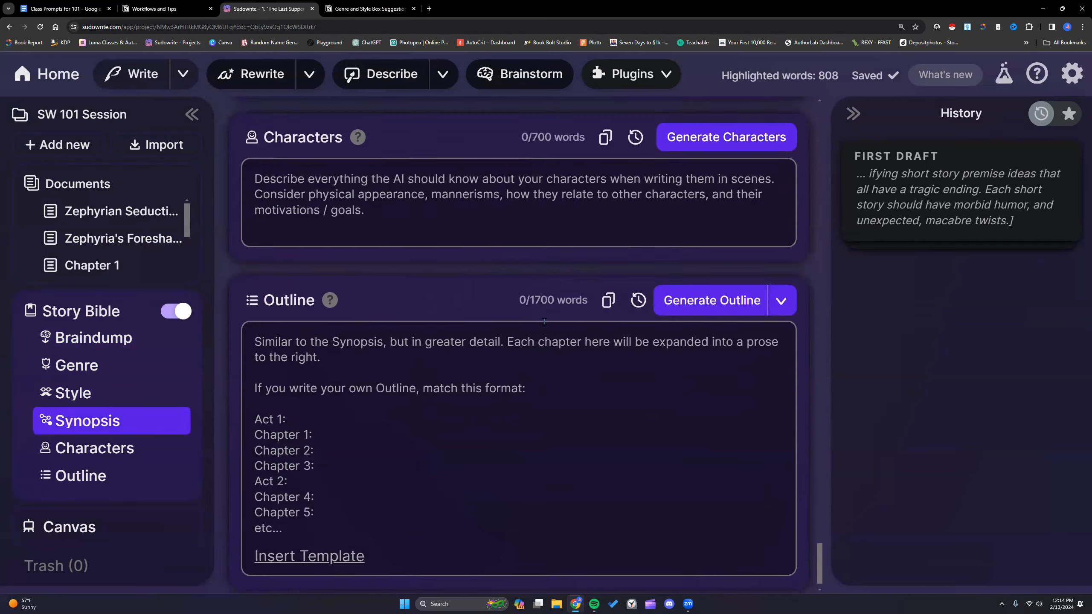
scroll(544, 322, "up", 5)
scroll(545, 325, "up", 2)
scroll(544, 323, "down", 7)
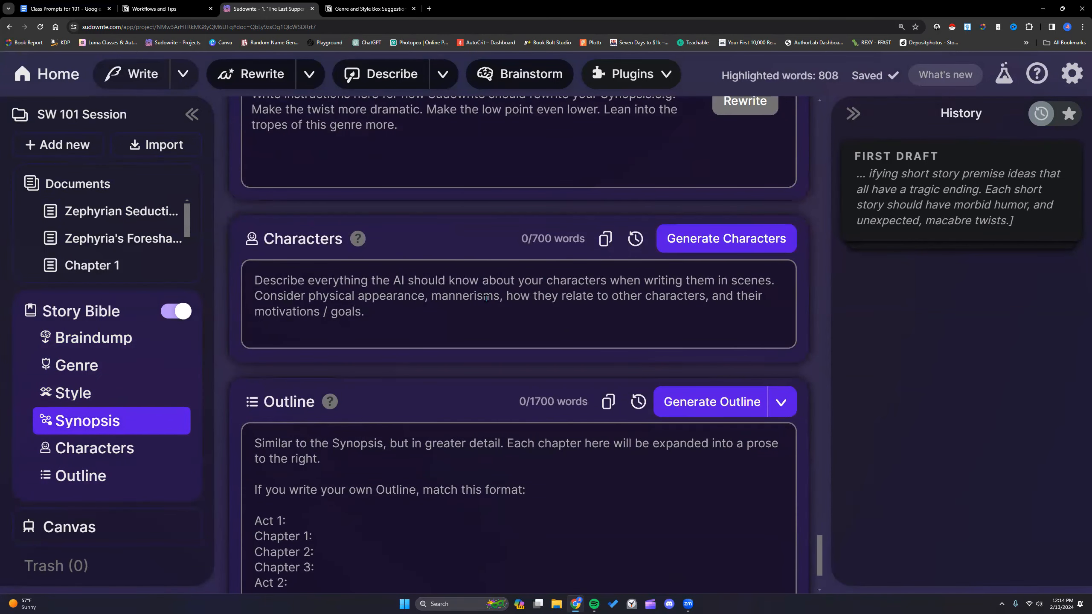
left_click(716, 239)
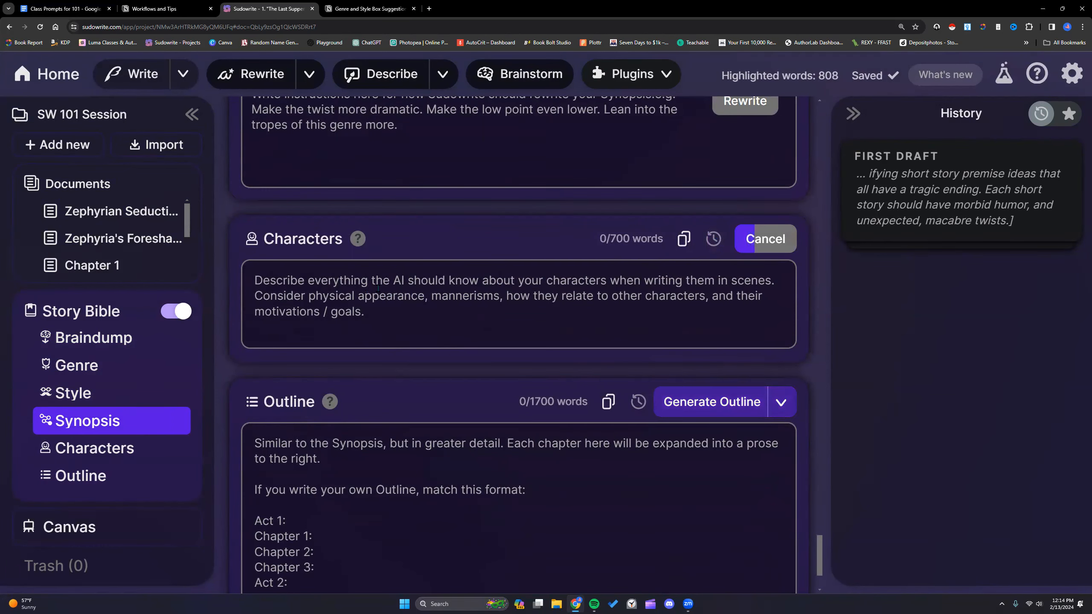
Review the last premises in the Synopsis and the first character profiles being generated
scroll(379, 292, "up", 1)
scroll(378, 293, "up", 8)
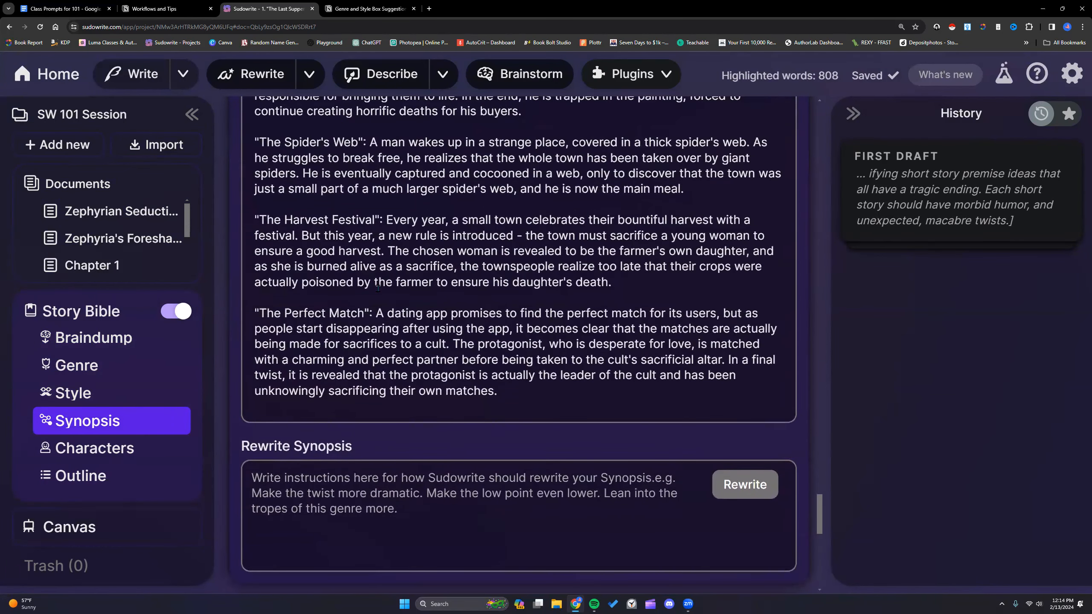
scroll(419, 273, "down", 8)
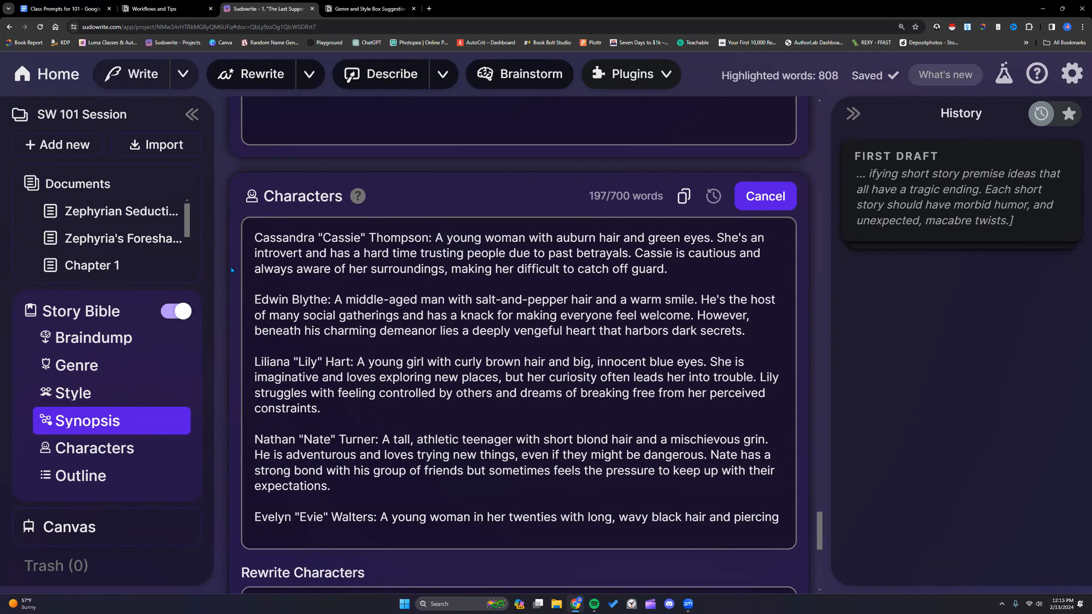
scroll(310, 338, "down", 1)
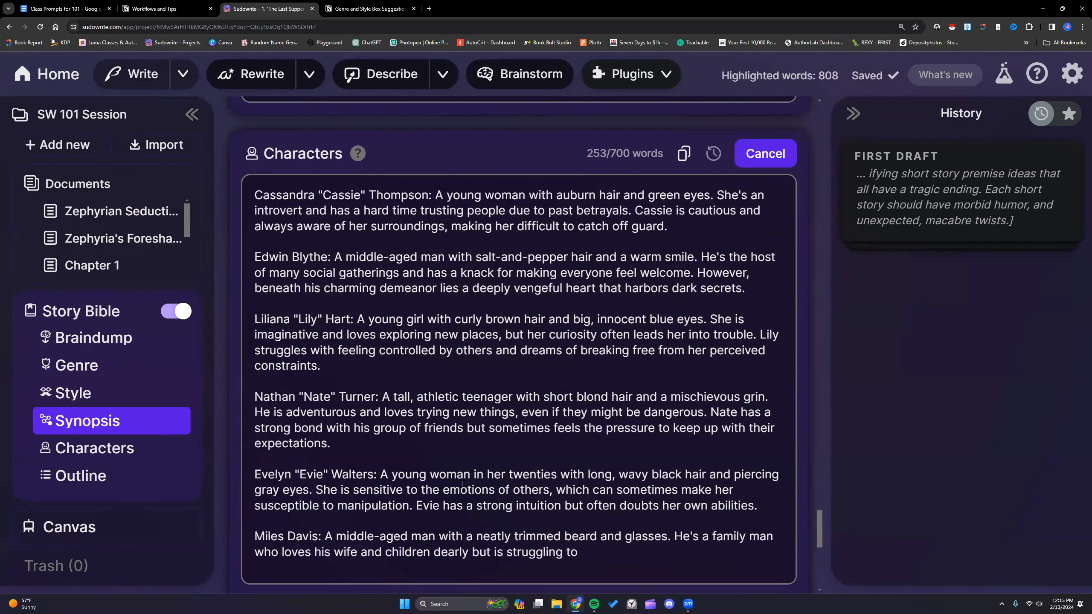
scroll(445, 491, "down", 2)
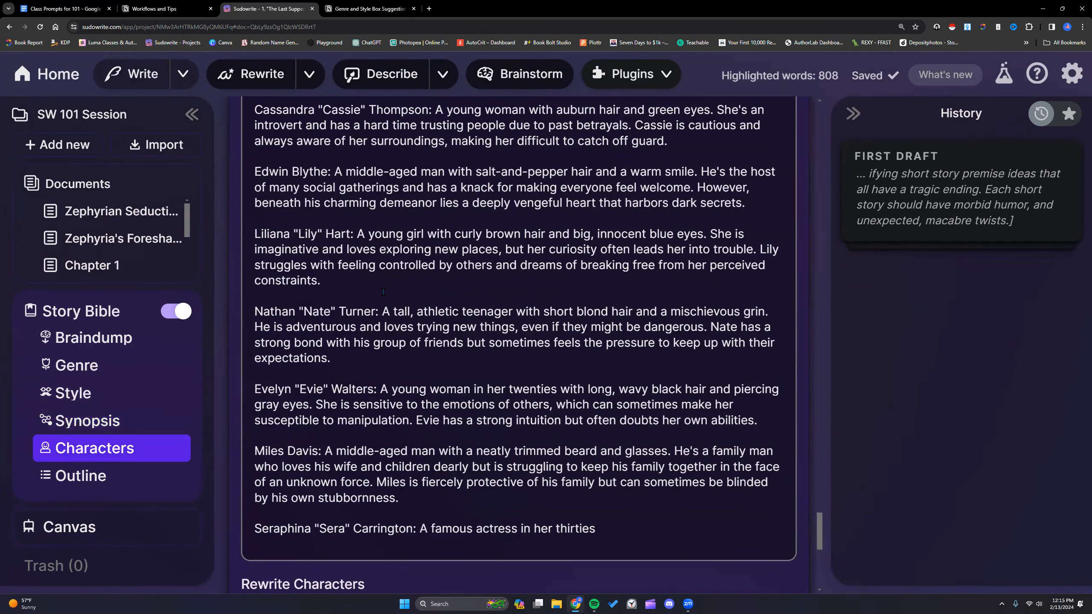
scroll(301, 241, "up", 2)
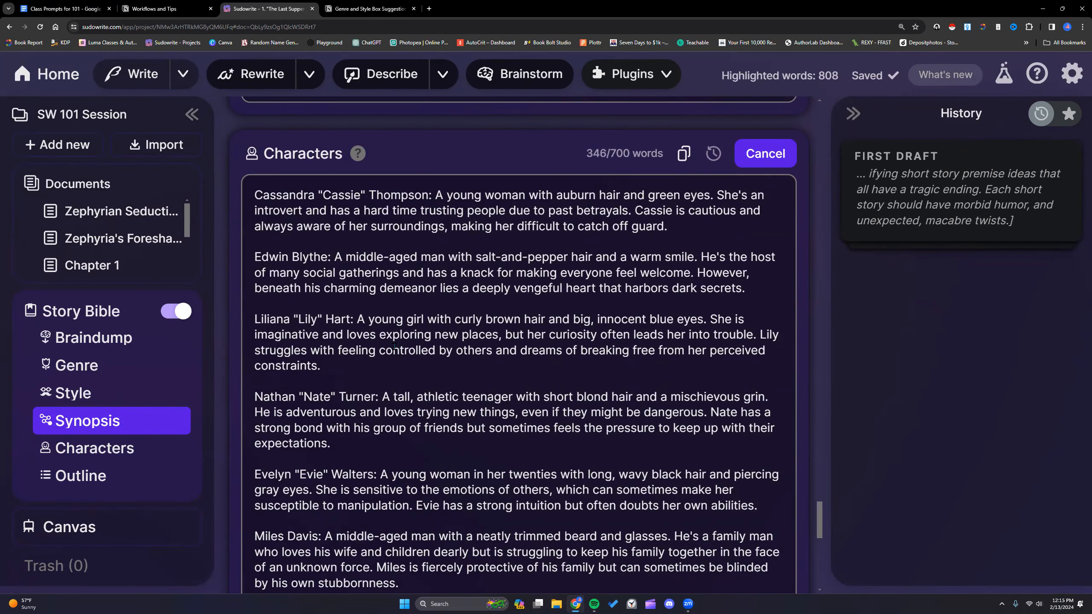
Compare the characters with the Synopsis, highlighting the titles "The Harvest Festival" and "The Perfect Match"
scroll(395, 348, "up", 4)
scroll(396, 350, "up", 8)
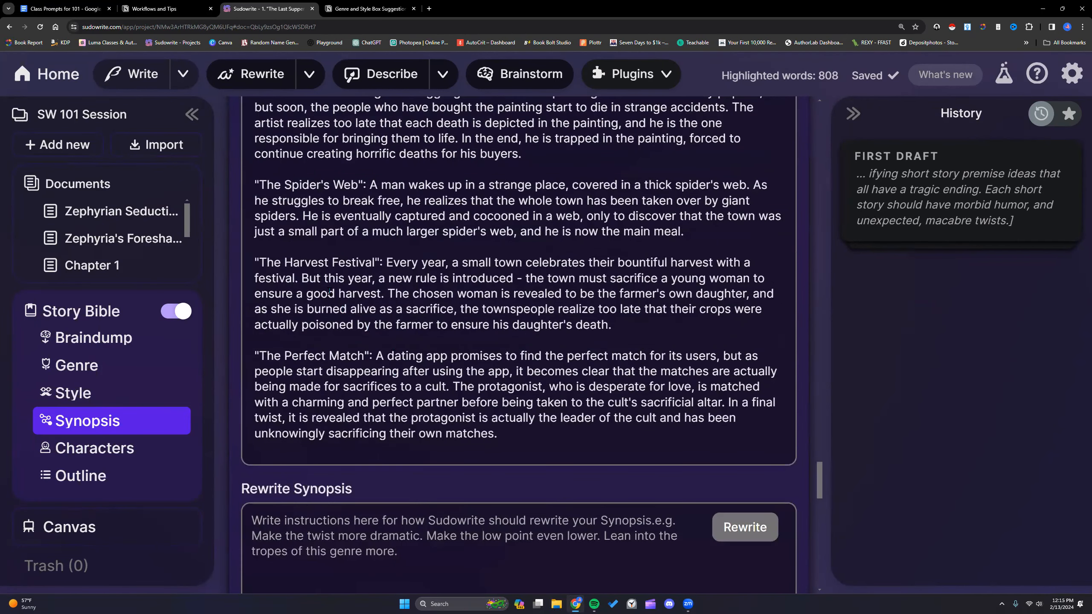
left_click(267, 261)
left_click_drag(267, 261, 372, 263)
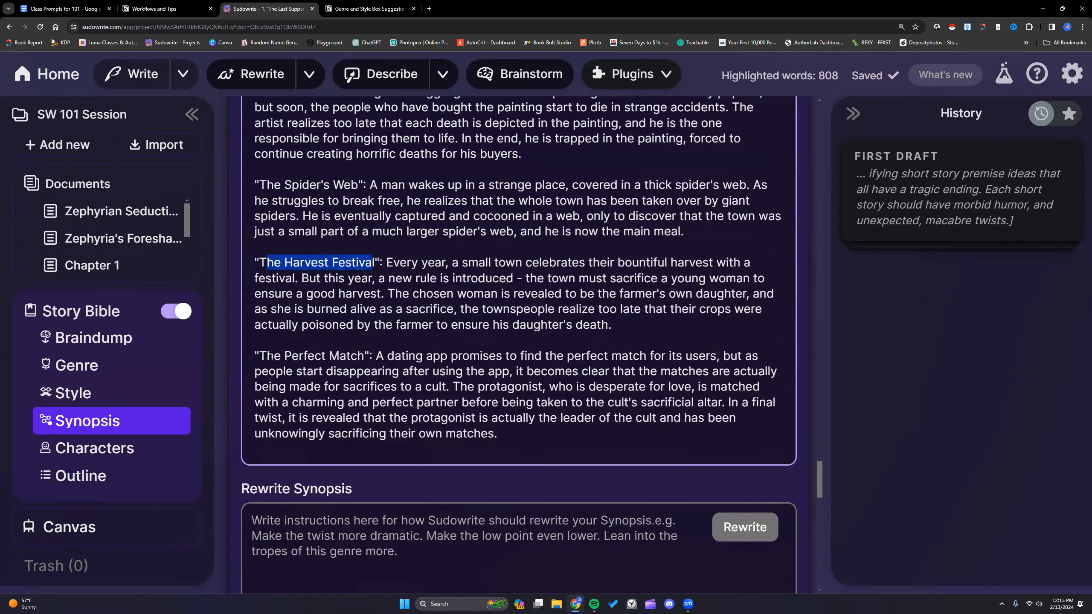
left_click_drag(254, 351, 364, 353)
scroll(363, 355, "up", 5)
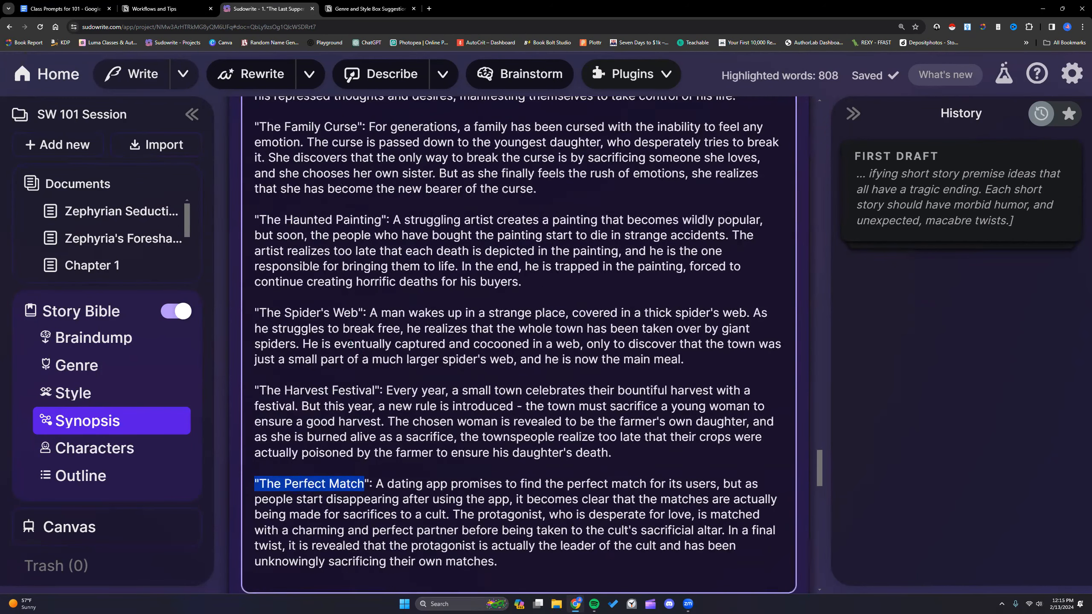
scroll(309, 200, "down", 5)
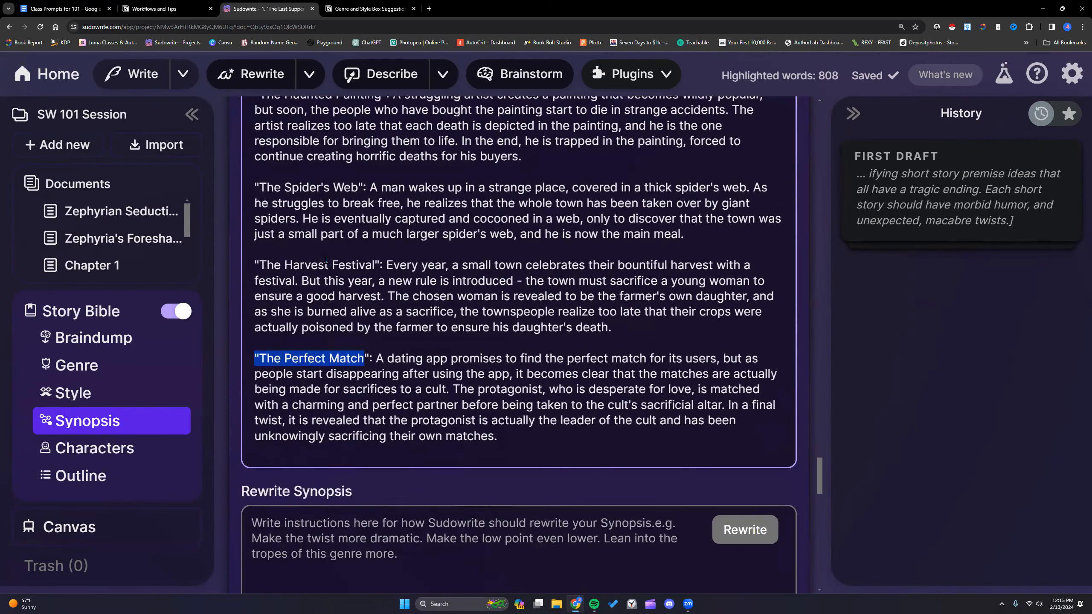
mouse_move(80, 214)
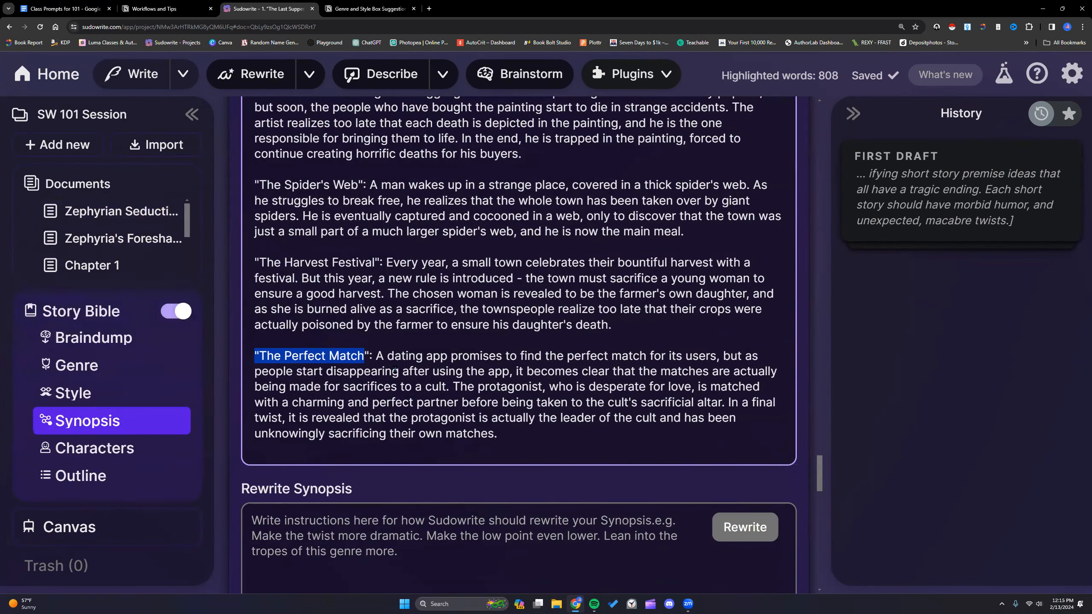
Examine the remaining generated character profiles and check them against the end of the Synopsis
scroll(395, 369, "down", 12)
scroll(394, 369, "down", 8)
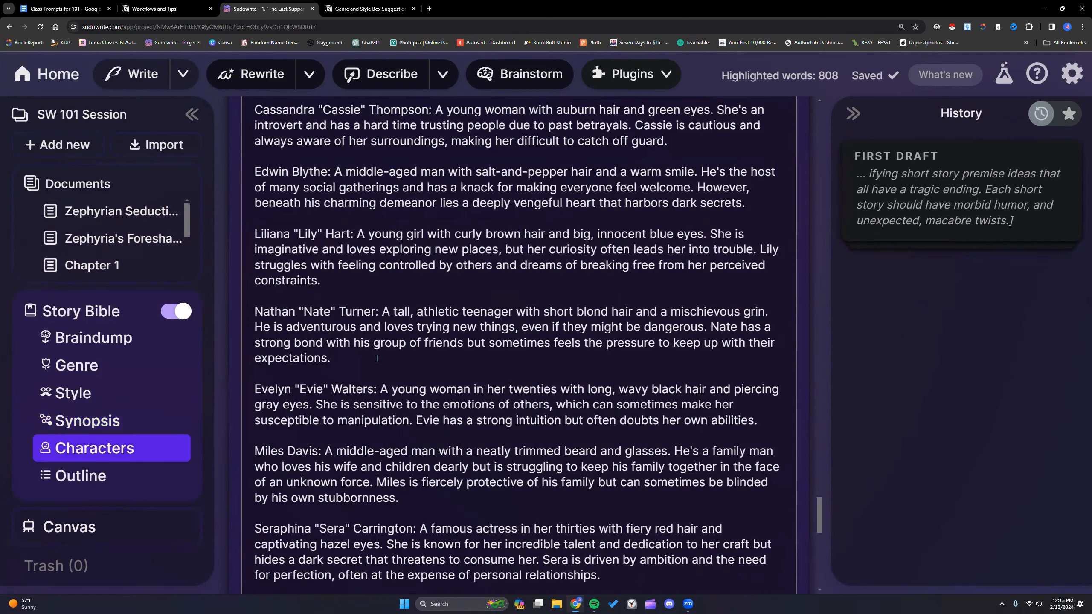
scroll(377, 358, "down", 1)
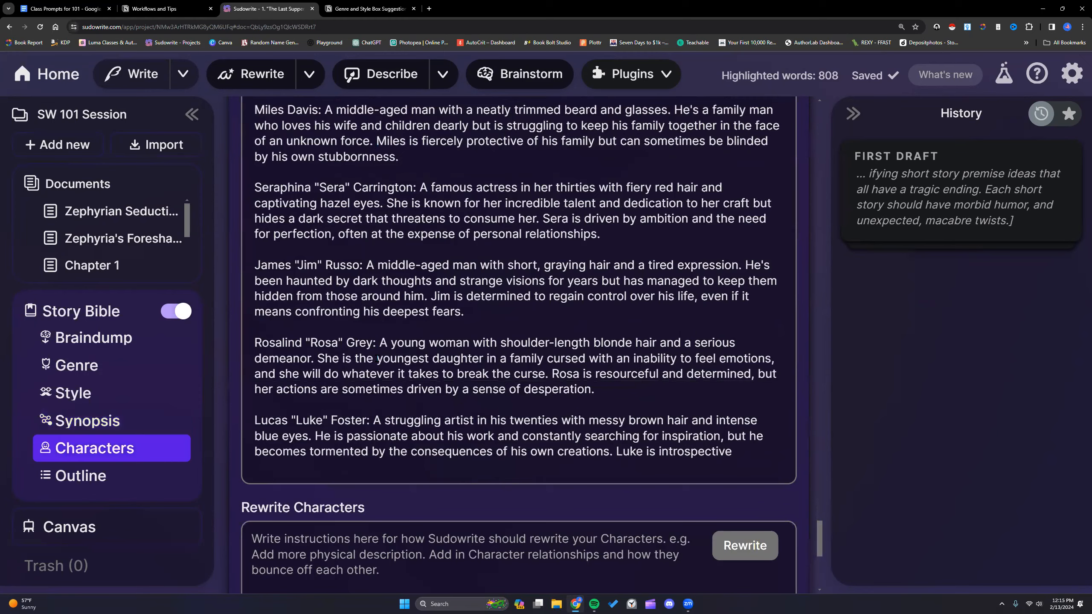
scroll(376, 358, "up", 9)
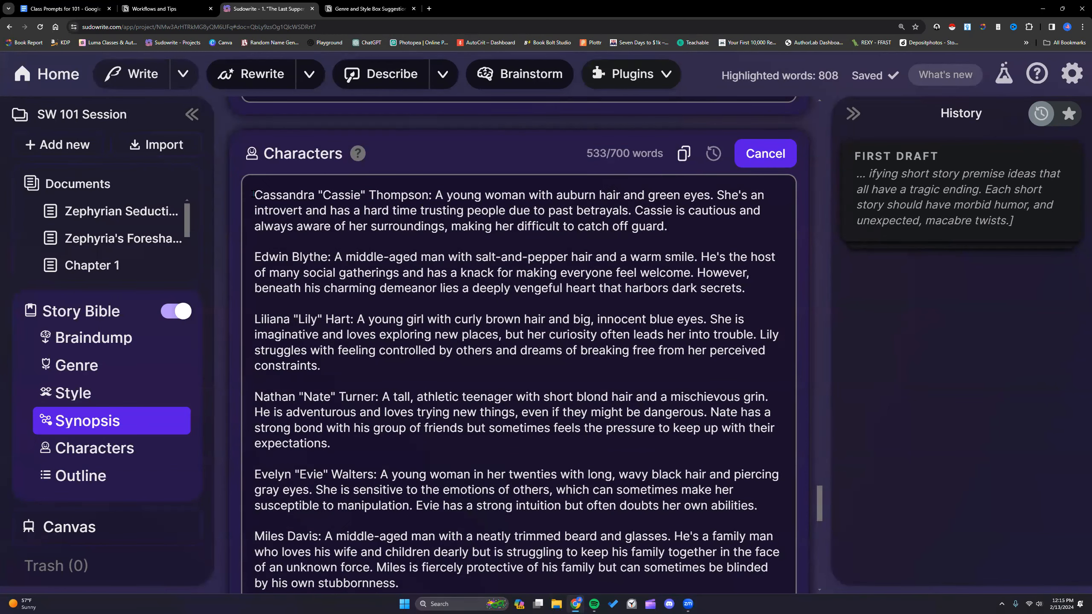
scroll(463, 355, "up", 6)
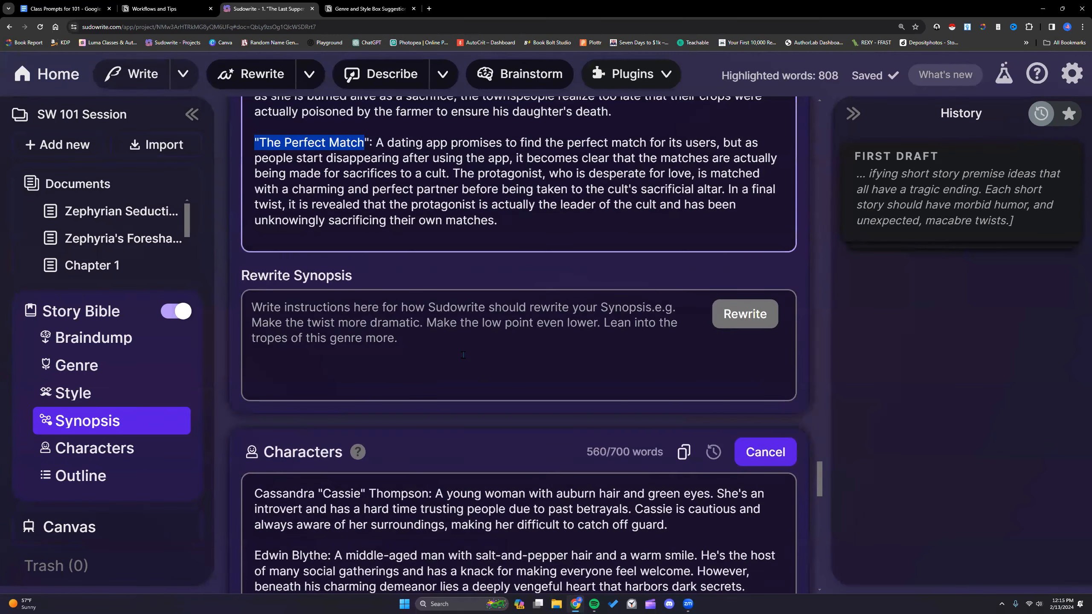
Choose the Novel Outline type, start generating the outline, and cancel the generation partway through
scroll(462, 355, "down", 10)
scroll(463, 355, "down", 5)
scroll(463, 355, "down", 10)
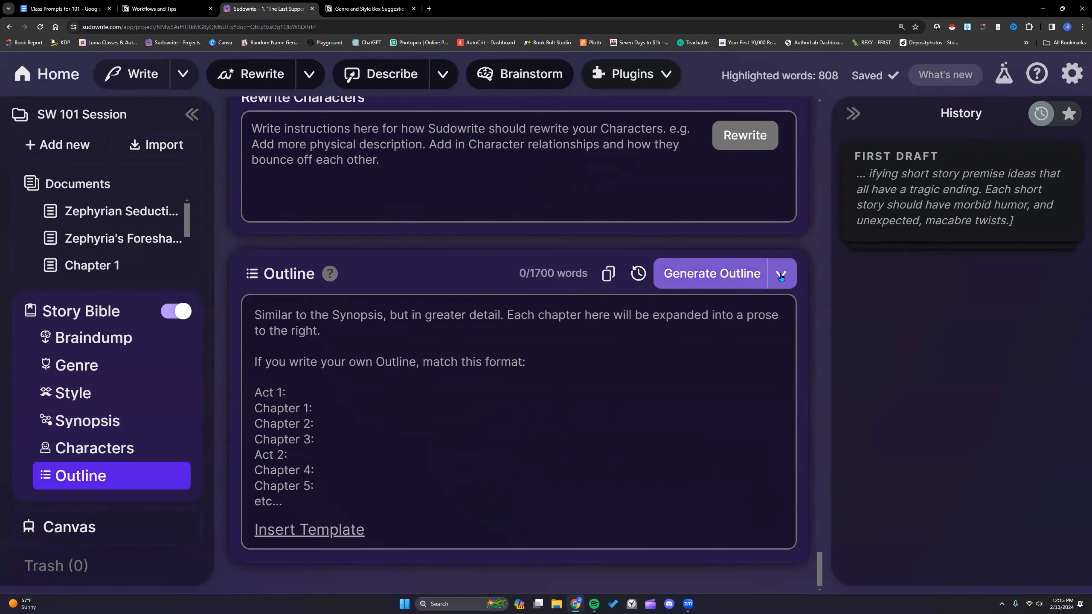
left_click(780, 275)
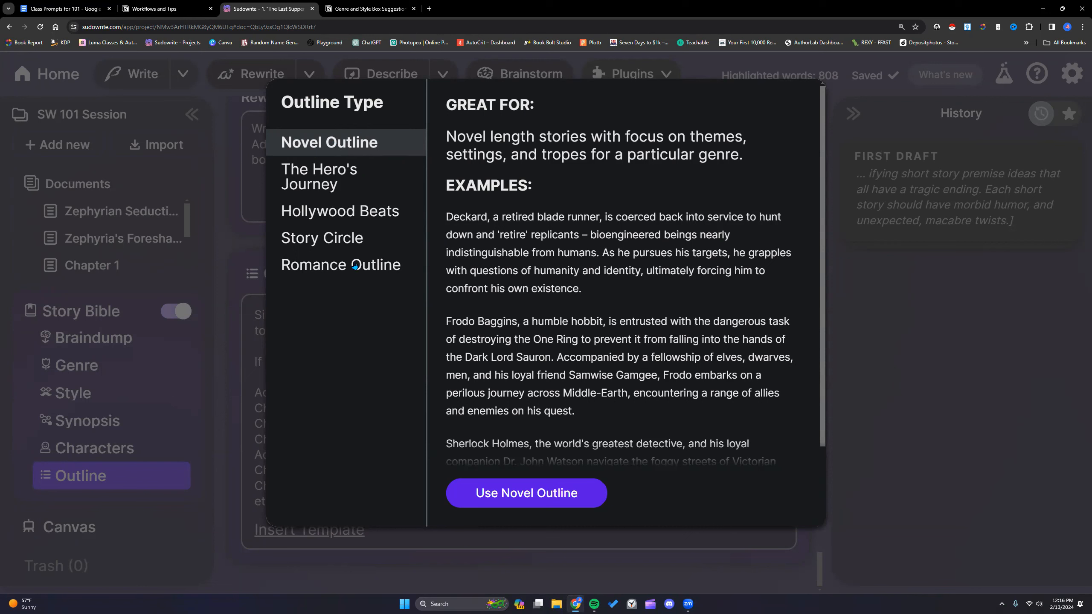
left_click(566, 498)
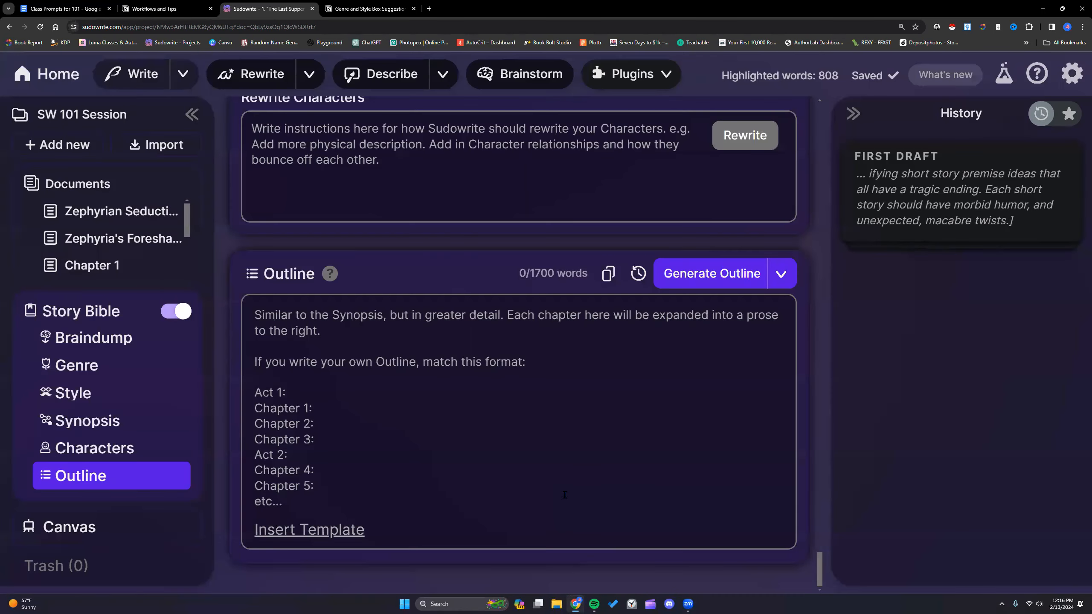
left_click(707, 279)
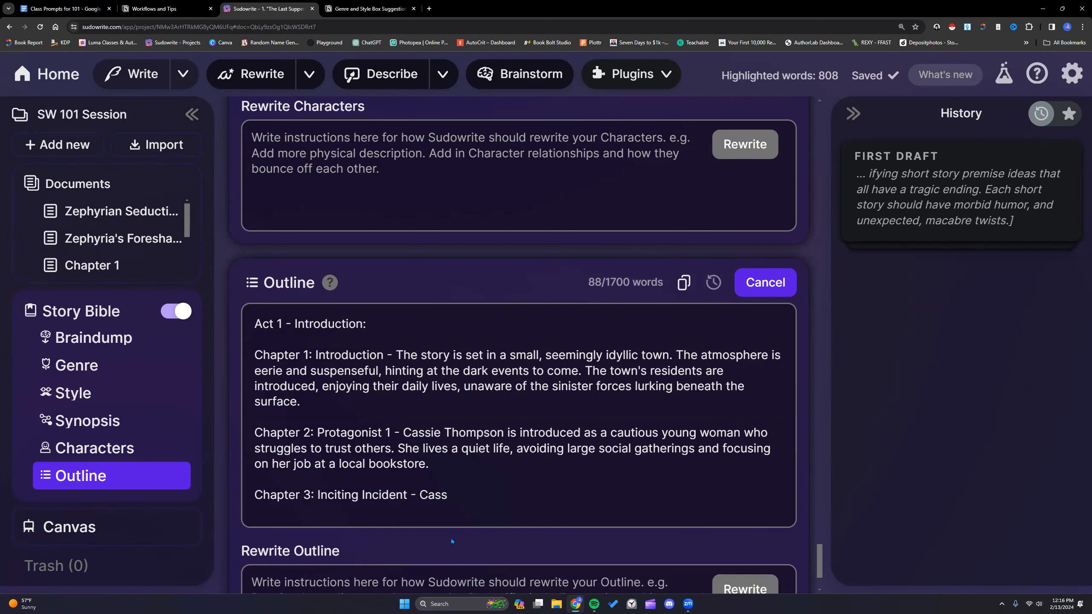
scroll(426, 490, "down", 3)
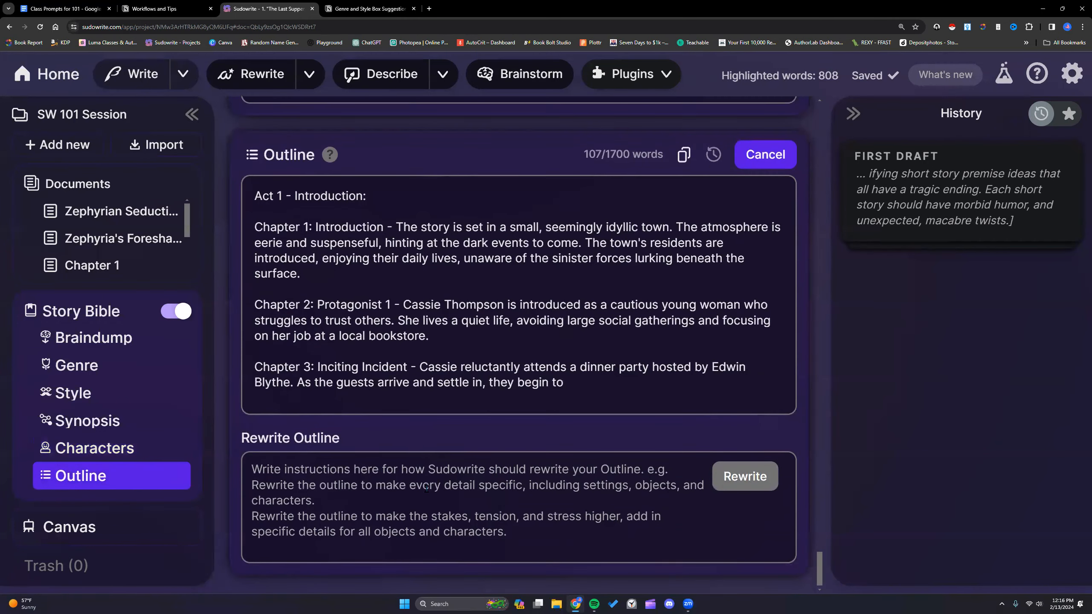
left_click(765, 154)
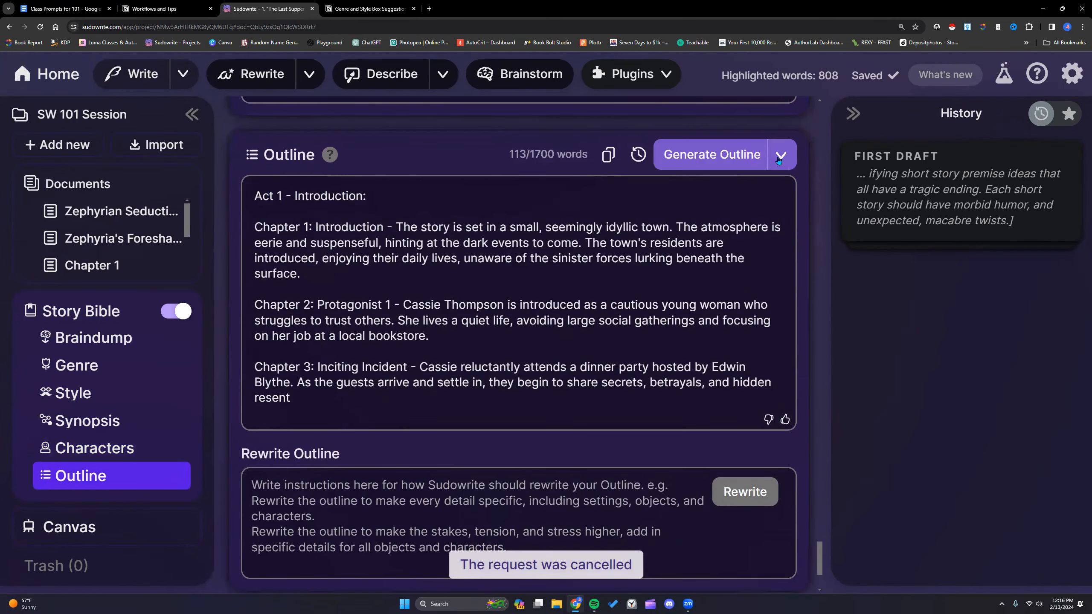
Replace the partial text in the Outline with the full set of short story premises from the Synopsis
scroll(479, 416, "up", 4)
scroll(478, 416, "up", 8)
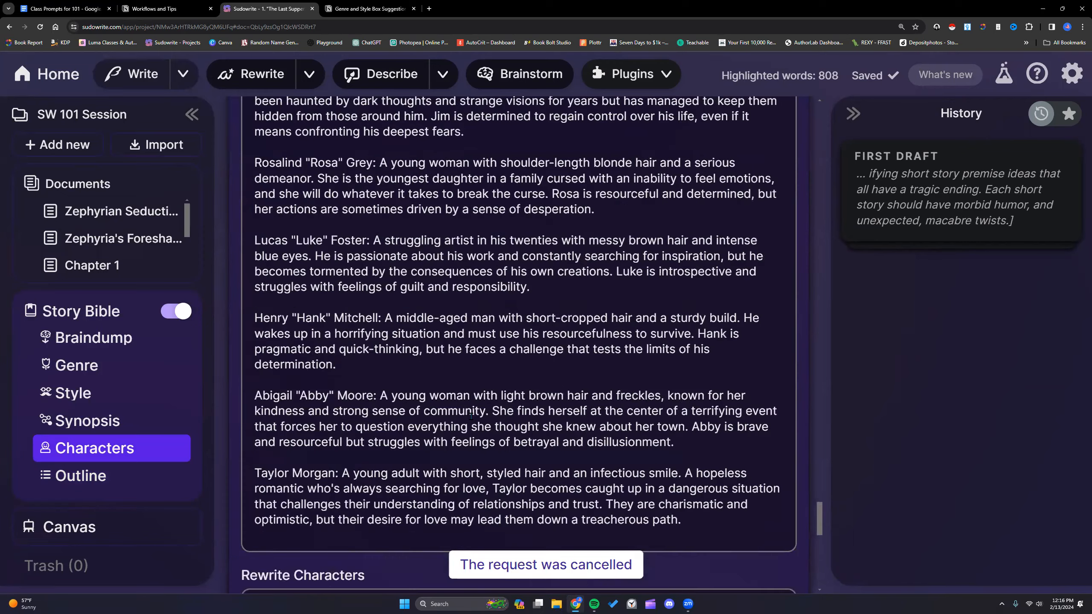
scroll(470, 416, "up", 15)
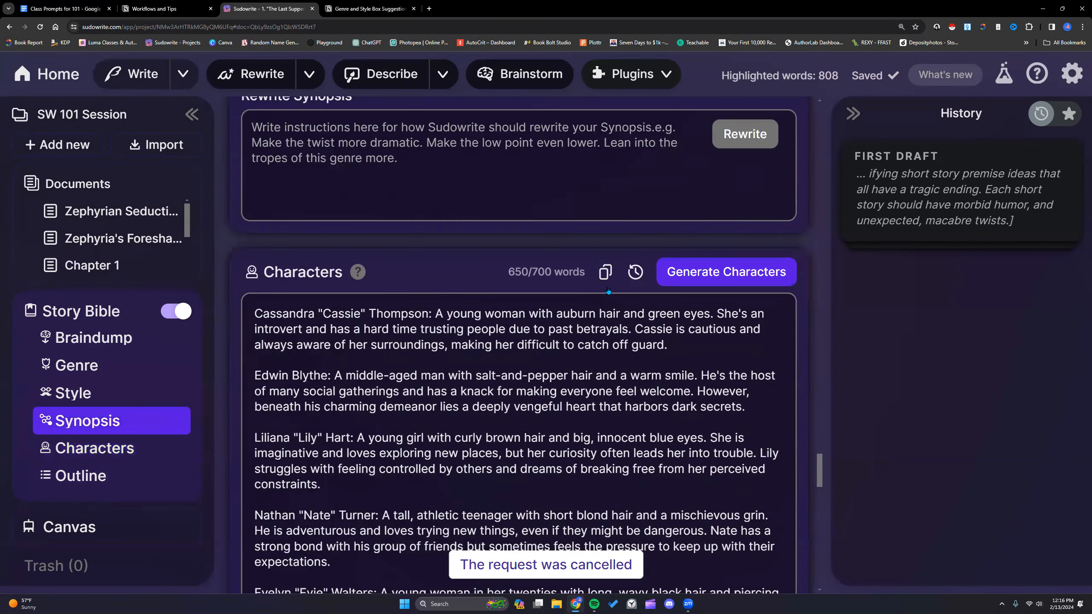
scroll(471, 398, "down", 3)
scroll(471, 397, "up", 9)
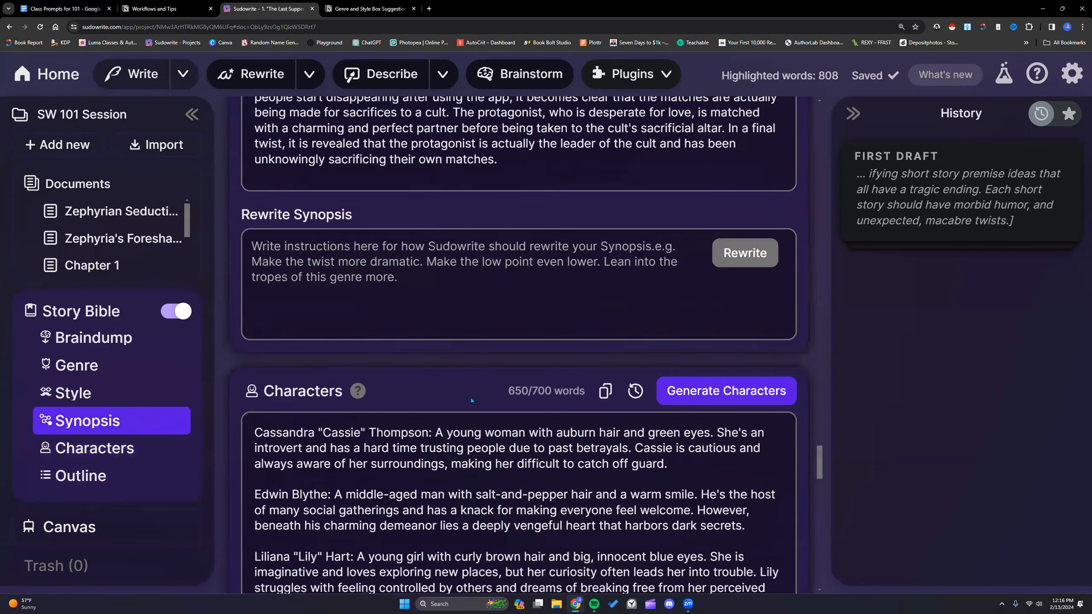
scroll(471, 398, "up", 5)
scroll(469, 396, "up", 12)
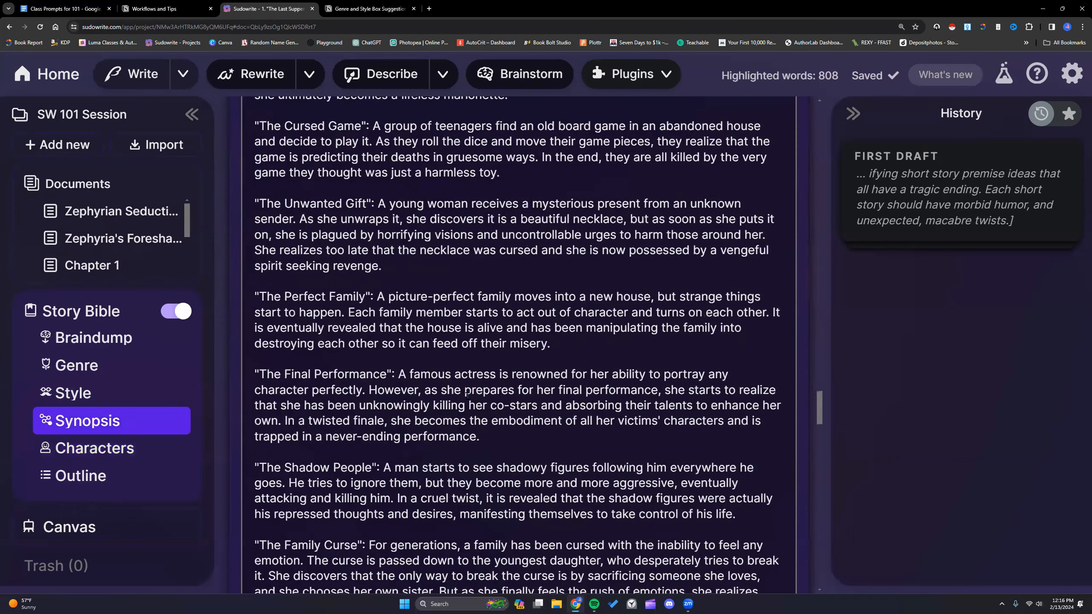
left_click_drag(819, 382, 826, 543)
scroll(638, 486, "down", 1)
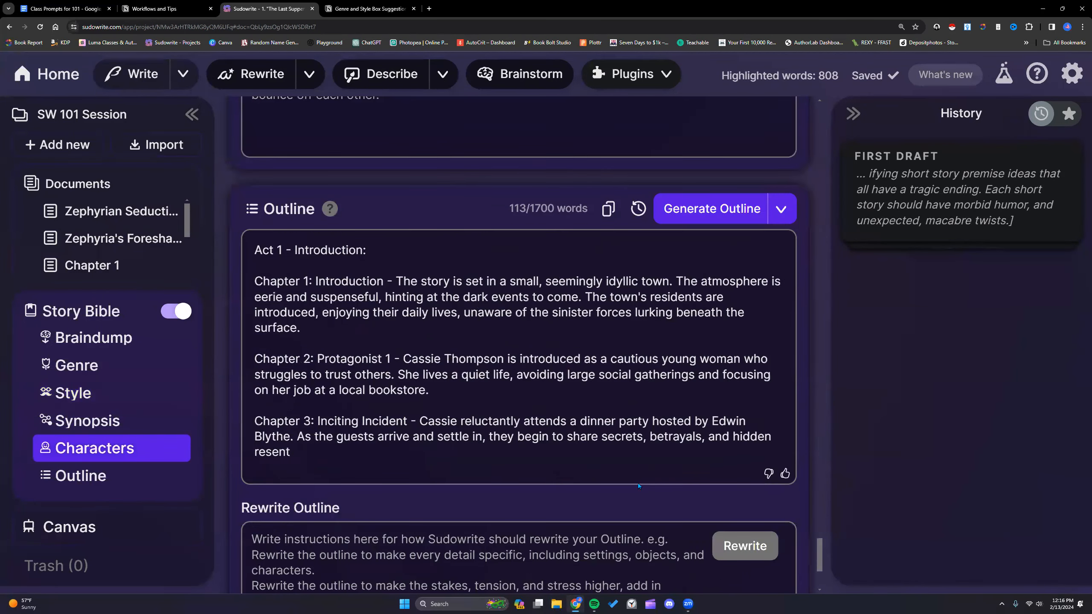
left_click(252, 245)
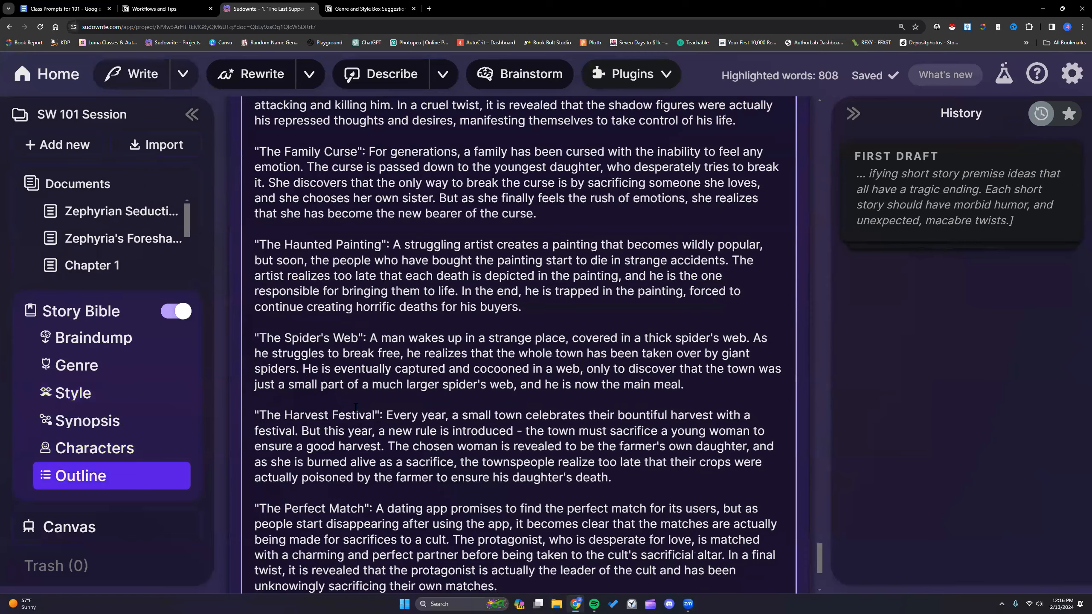
Add the heading "Act 1" on its own line above "The Last Supper" premise in the Outline
scroll(356, 406, "up", 5)
scroll(356, 407, "up", 6)
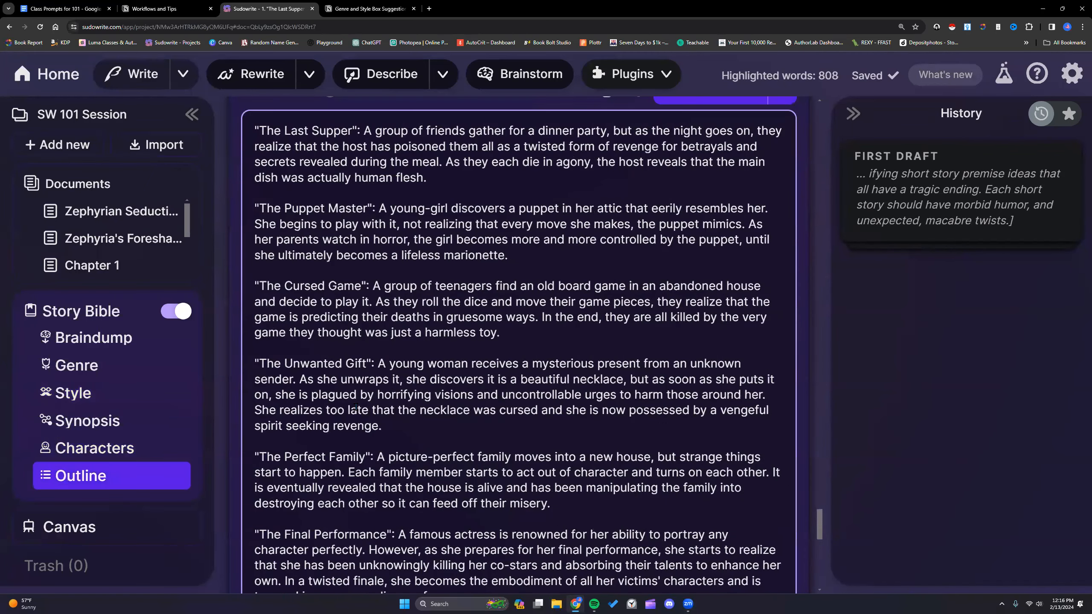
left_click(255, 259)
key("Return")
left_click(274, 259)
type("Act 1")
key("Return")
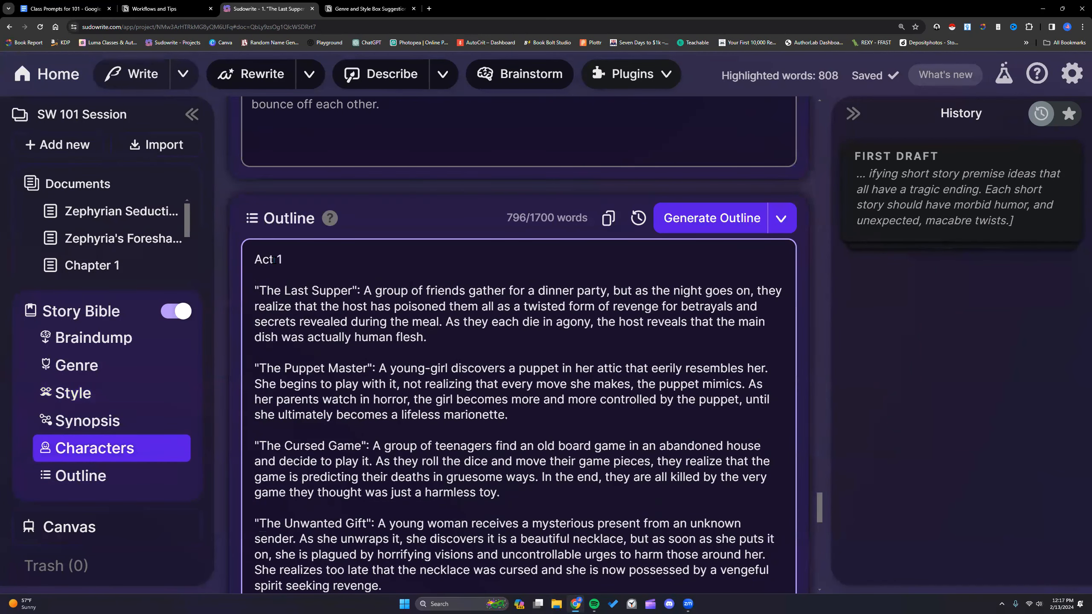
Add the heading "Chapter 1:" on its own line directly above "The Last Supper" premise in the Outline
key("Return")
type("Chapter")
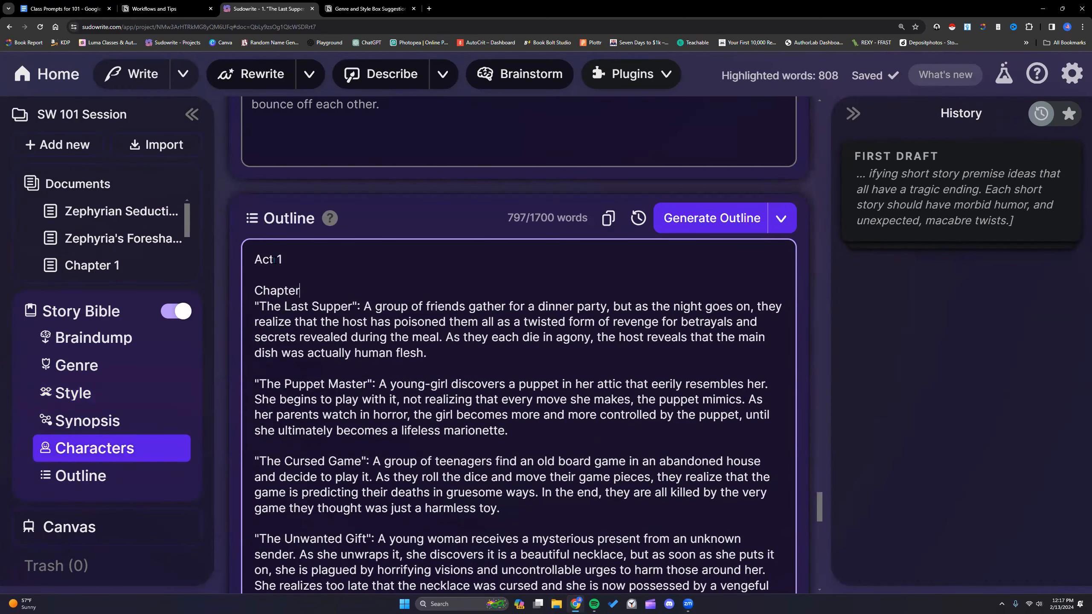
type(" 1")
left_click_drag(254, 259, 286, 259)
scroll(255, 382, "down", 2)
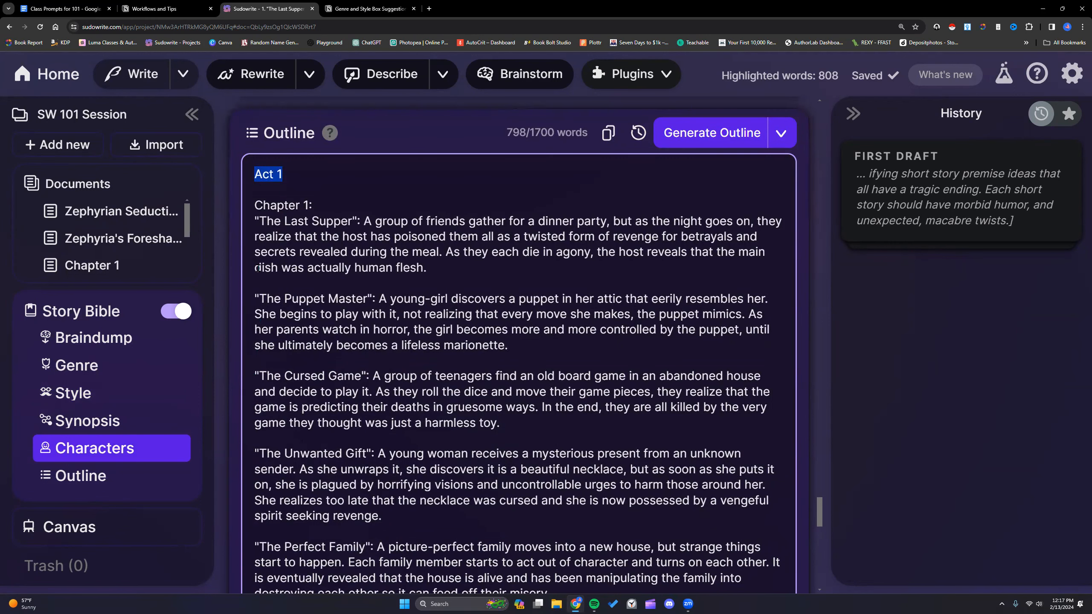
scroll(258, 269, "up", 2)
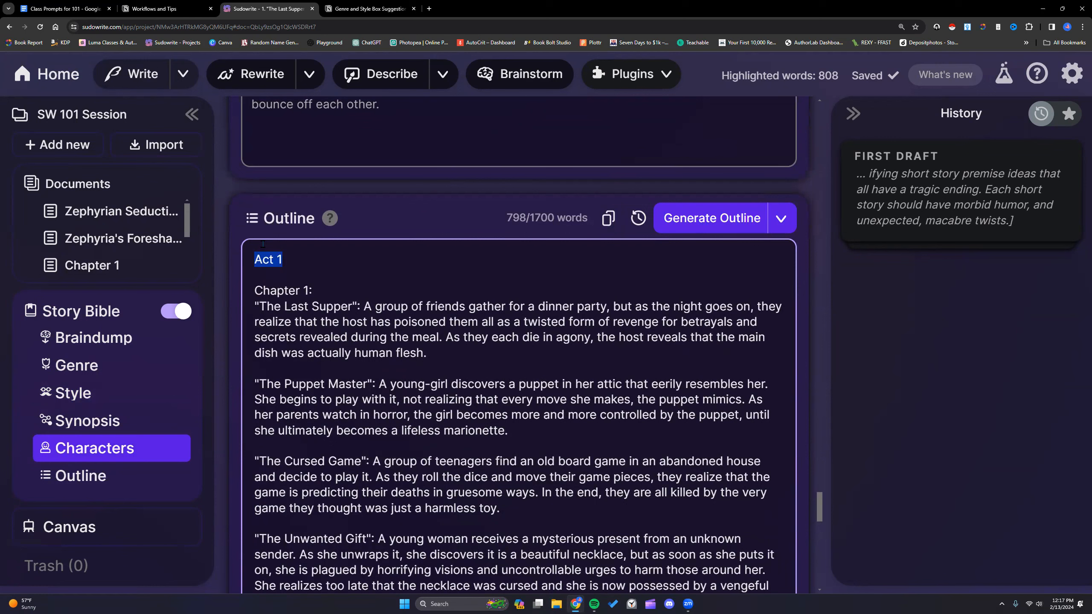
left_click(255, 258)
left_click_drag(254, 259, 284, 260)
left_click(287, 259)
Insert the label "Chapter 2:" directly in front of "The Puppet Master" premise in the Outline
left_click(254, 382)
type("Chapter 2:")
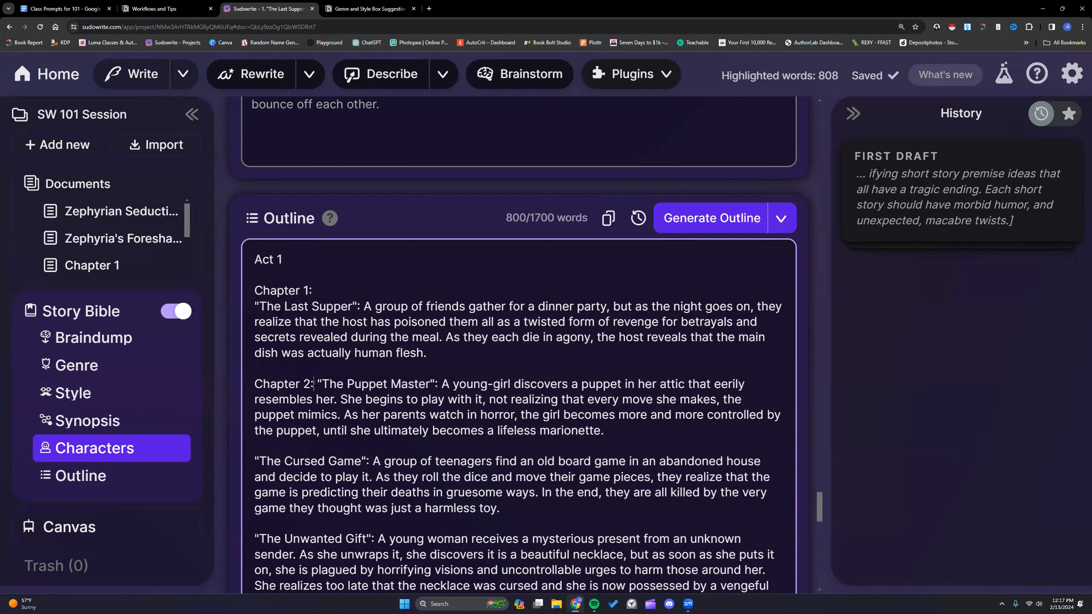
left_click_drag(312, 381, 255, 381)
left_click_drag(283, 259, 270, 259)
left_click(296, 292)
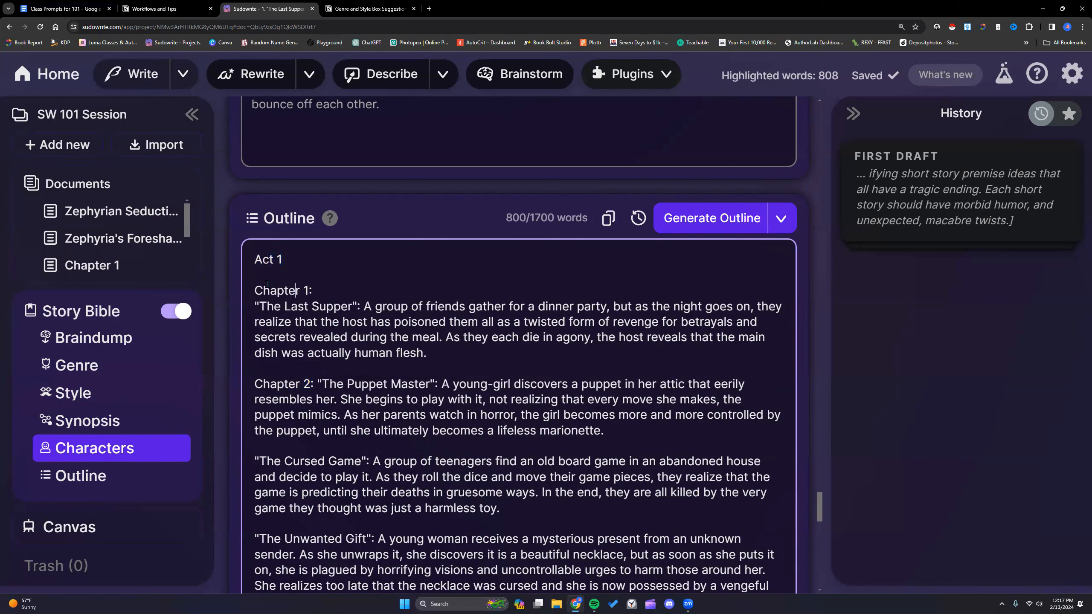
Add a new Chapter 2 document from the outline and review the premise text linked in its Chapter Generator
left_click(88, 148)
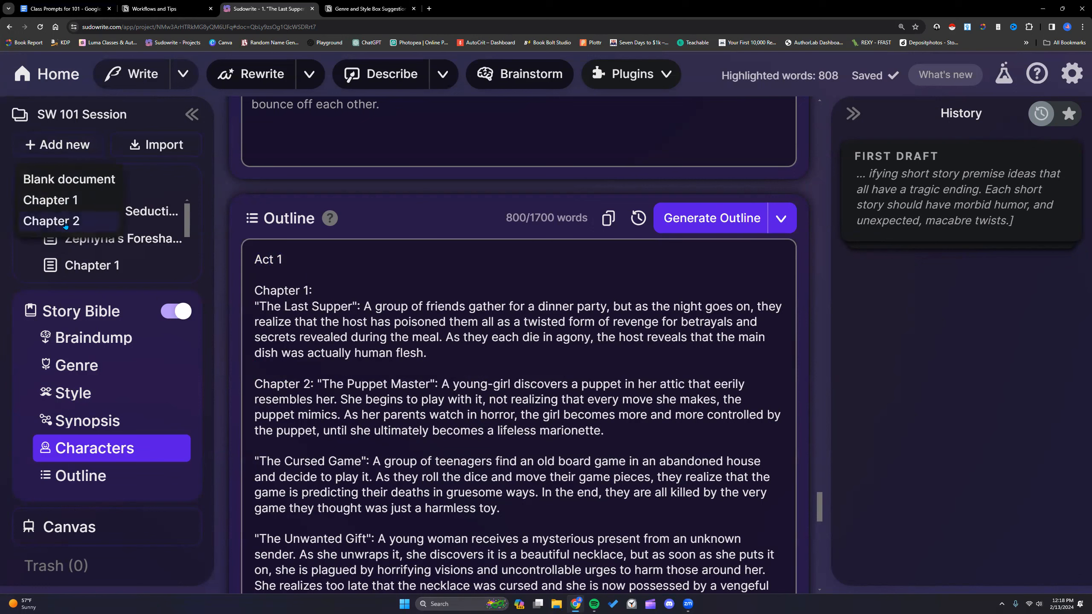
left_click(252, 459)
left_click(73, 144)
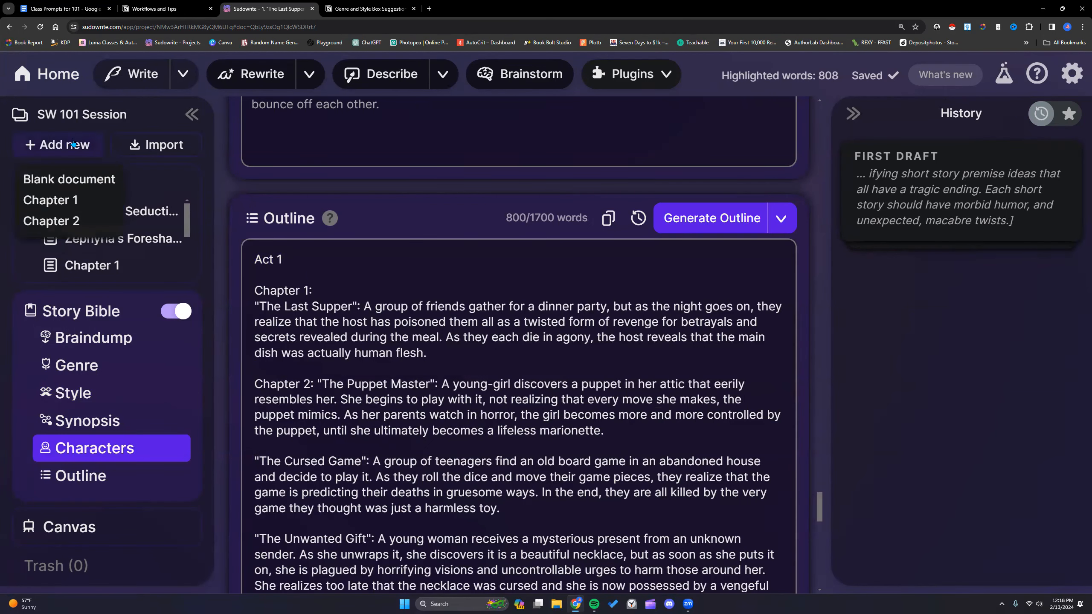
left_click(73, 222)
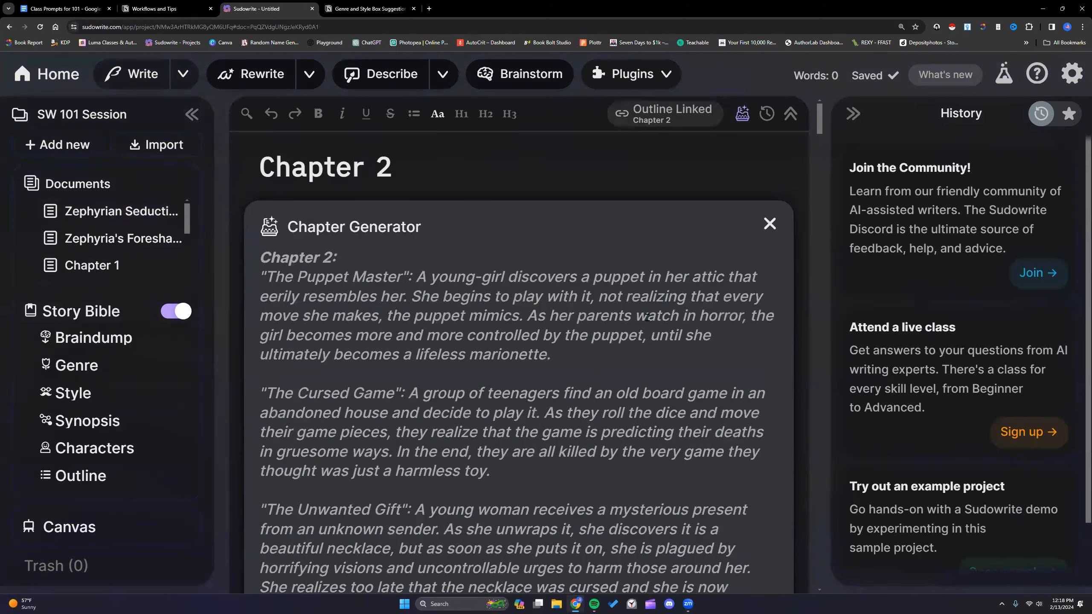
scroll(610, 349, "down", 9)
scroll(578, 380, "down", 8)
scroll(577, 382, "down", 4)
scroll(574, 381, "up", 10)
scroll(573, 382, "up", 11)
Insert the line "[This is a horrifying short story that has a tragic ending.]" between "Chapter 1:" and "The Last Supper" premise in the Outline
left_click(90, 475)
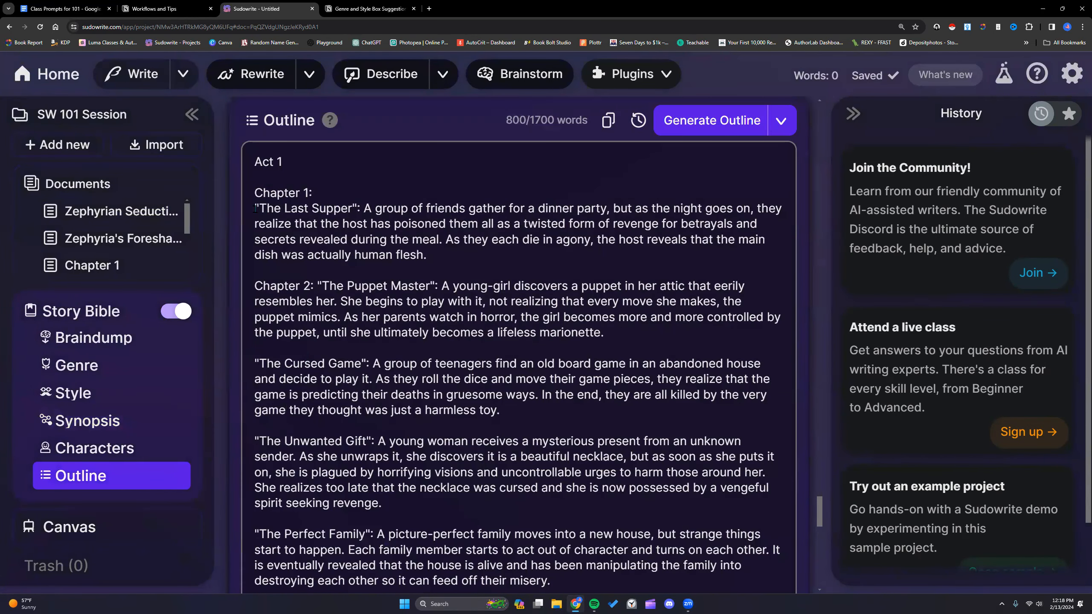
left_click_drag(255, 209, 442, 249)
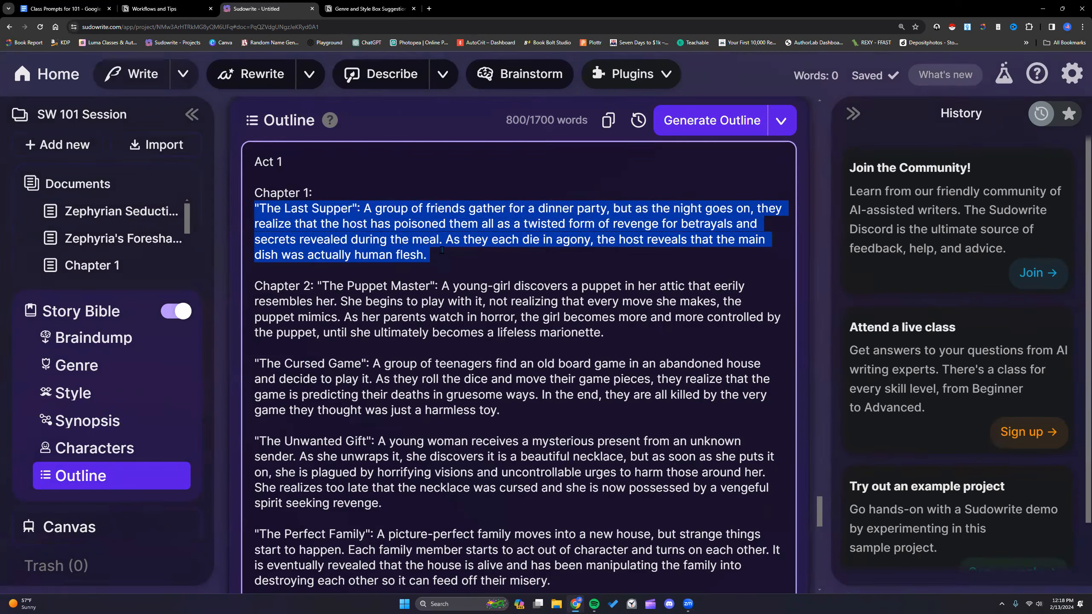
left_click(439, 254)
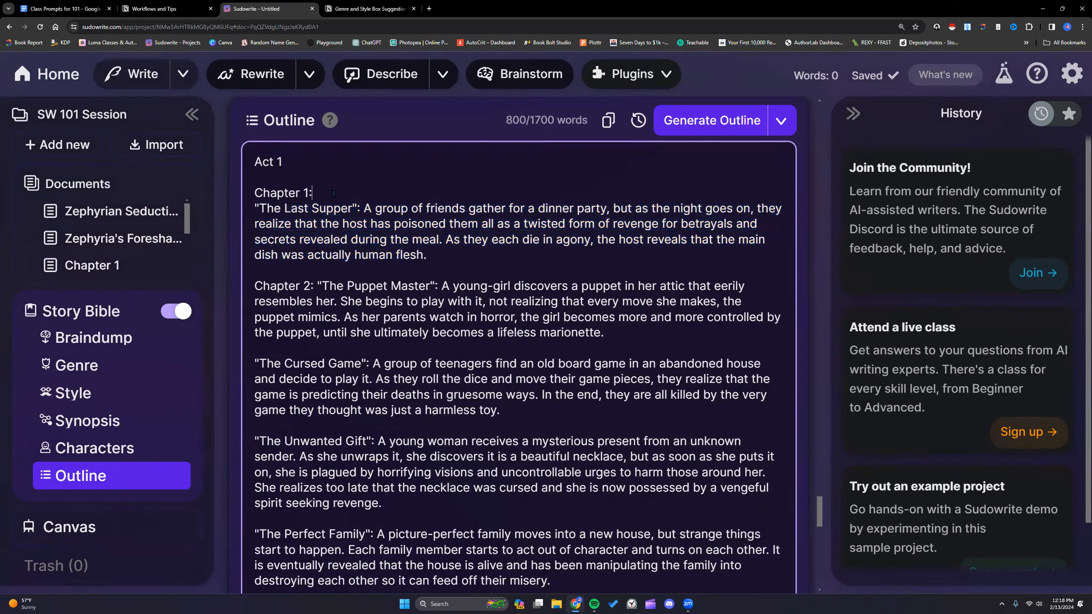
left_click(395, 195)
key("Return")
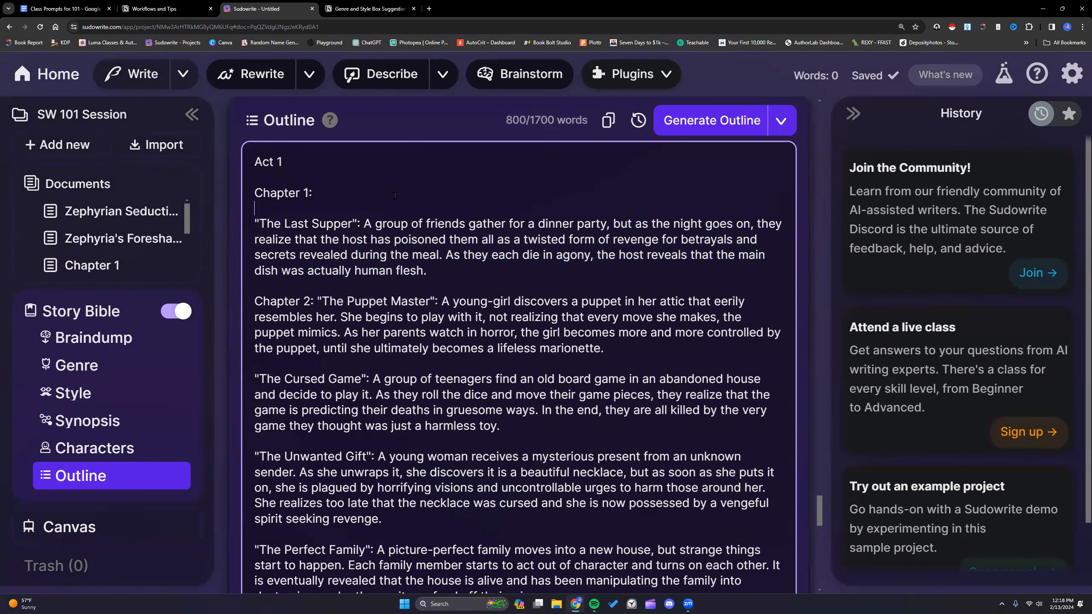
type("[This is a horrifying short story tat")
key("BackSpace")
key("BackSpace")
key("BackSpace")
type("hat has a tragic ending.")
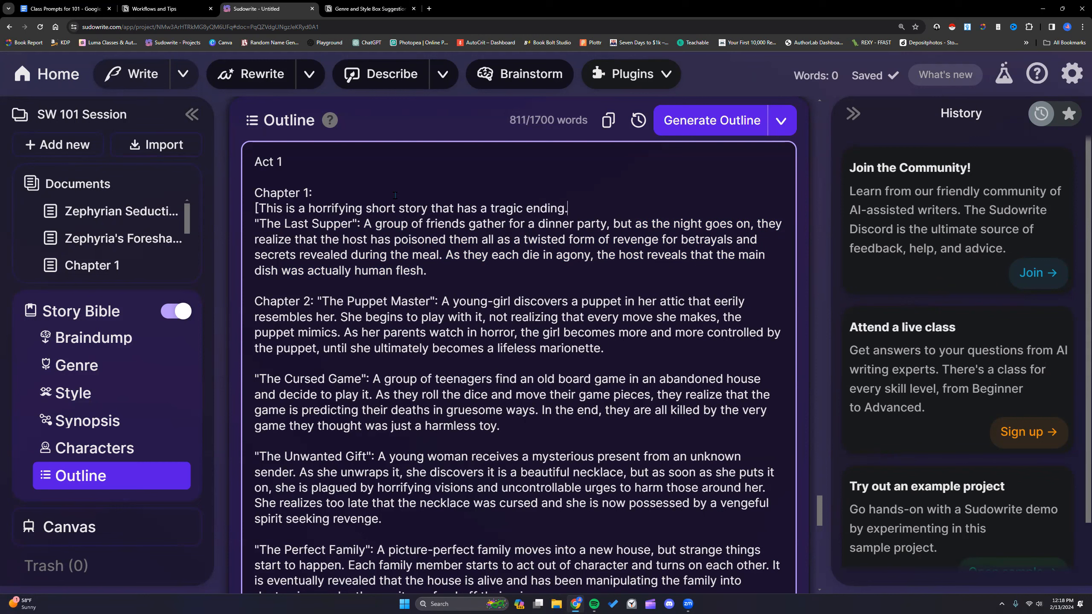
type("]")
left_click_drag(492, 205, 573, 204)
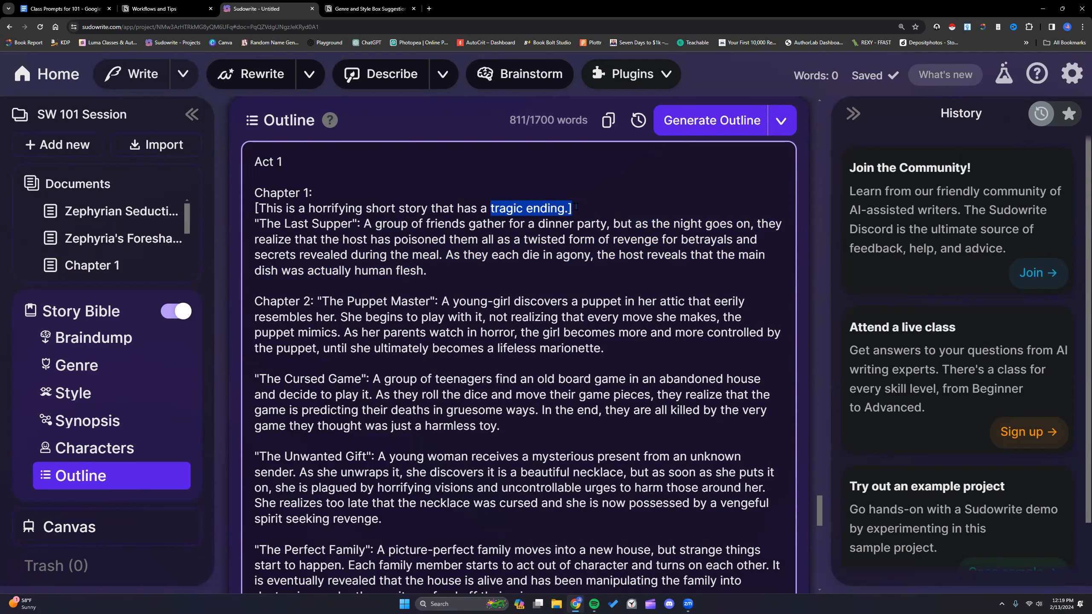
left_click(575, 206)
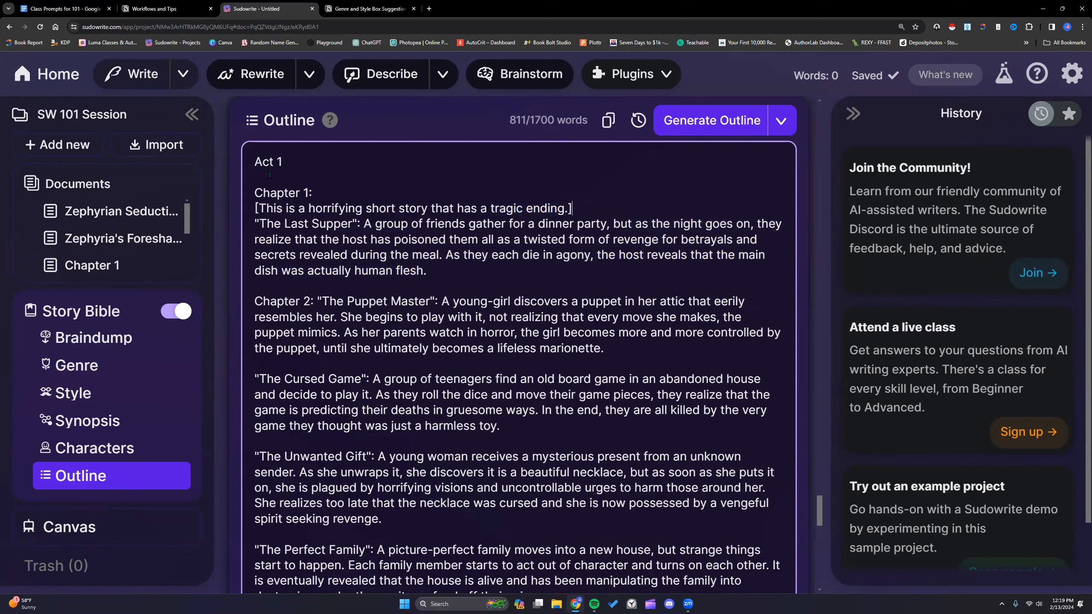
Add a new Chapter 1 document from the outline, check its linked premise, and generate its beats
left_click(77, 146)
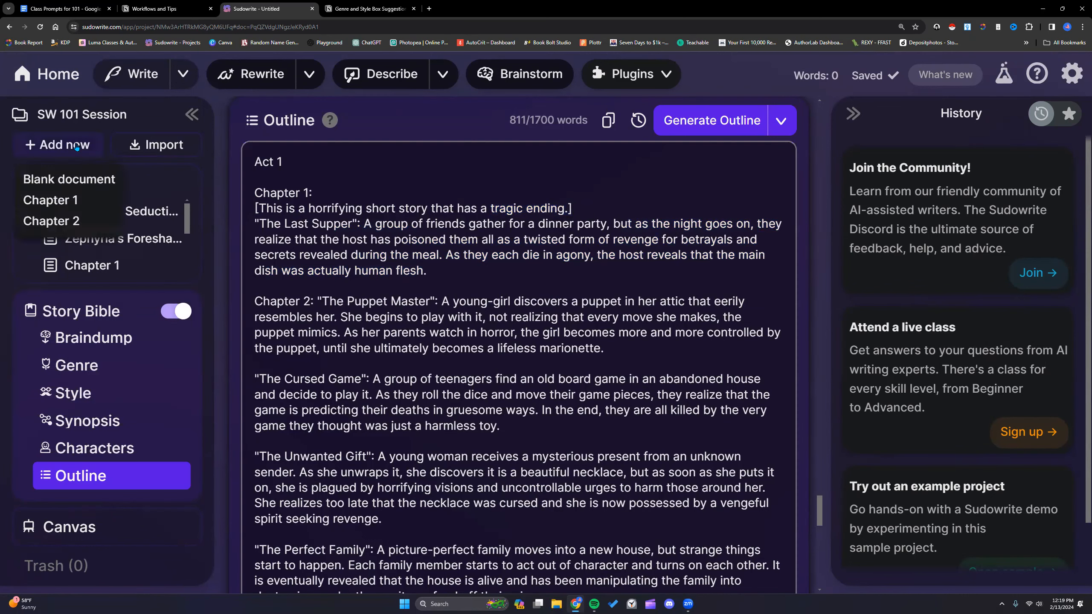
left_click(76, 200)
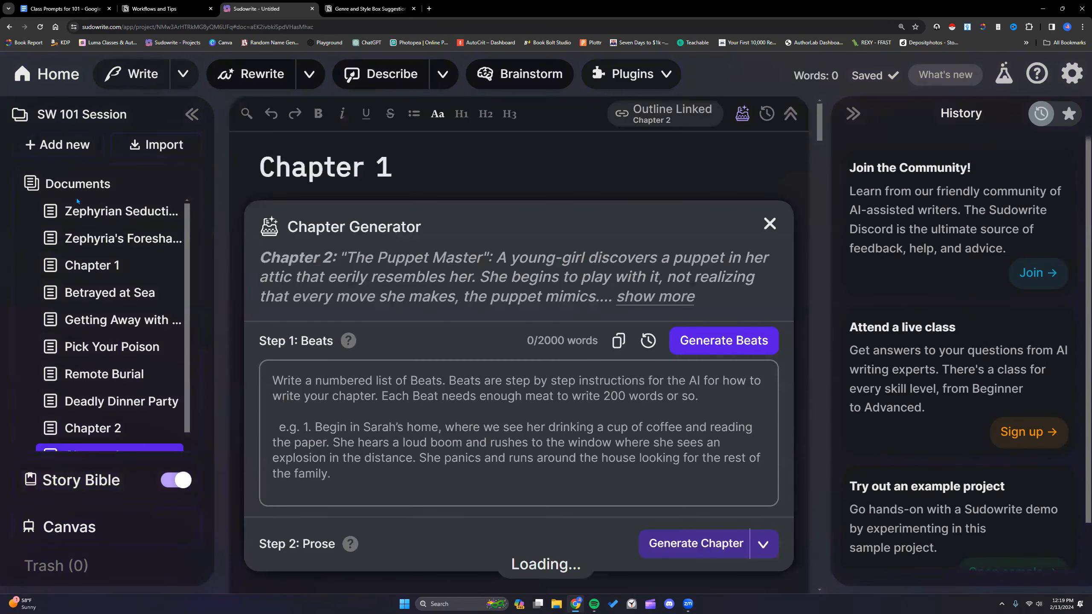
left_click_drag(260, 190, 670, 197)
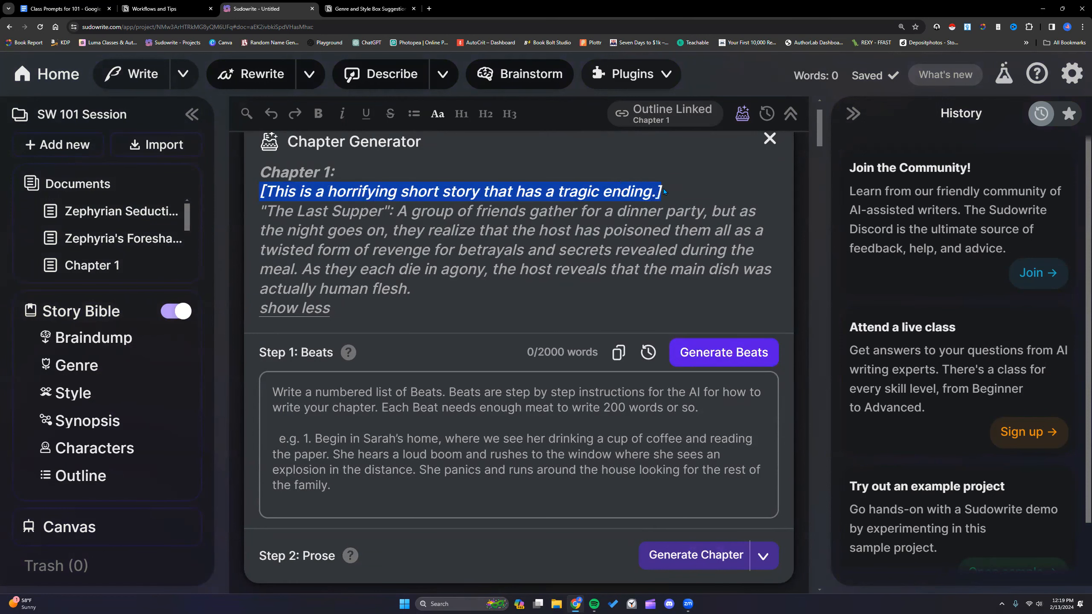
left_click(663, 188)
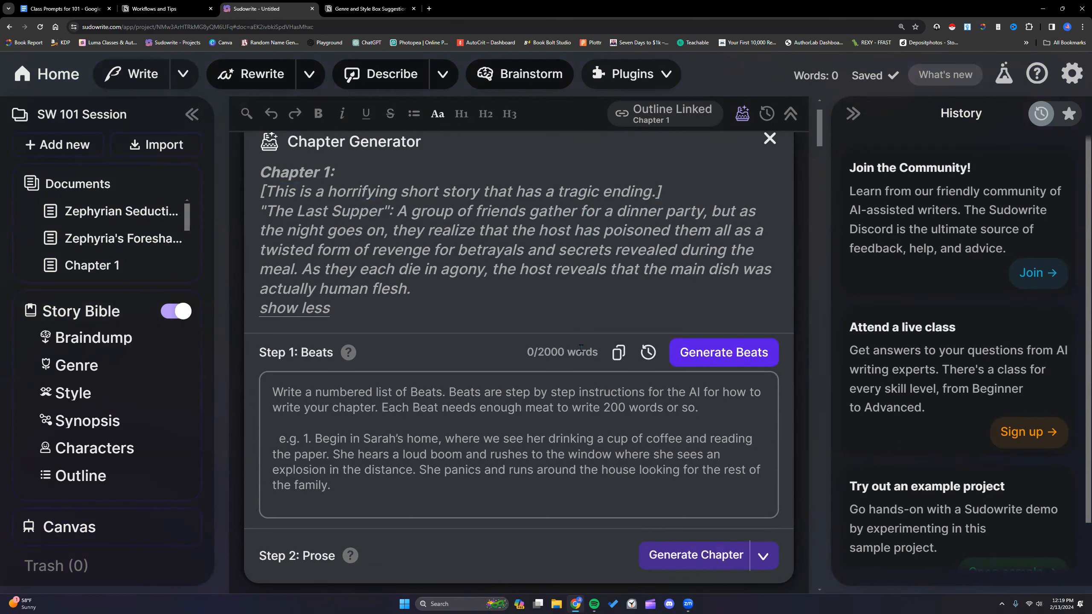
left_click(295, 308)
left_click(737, 260)
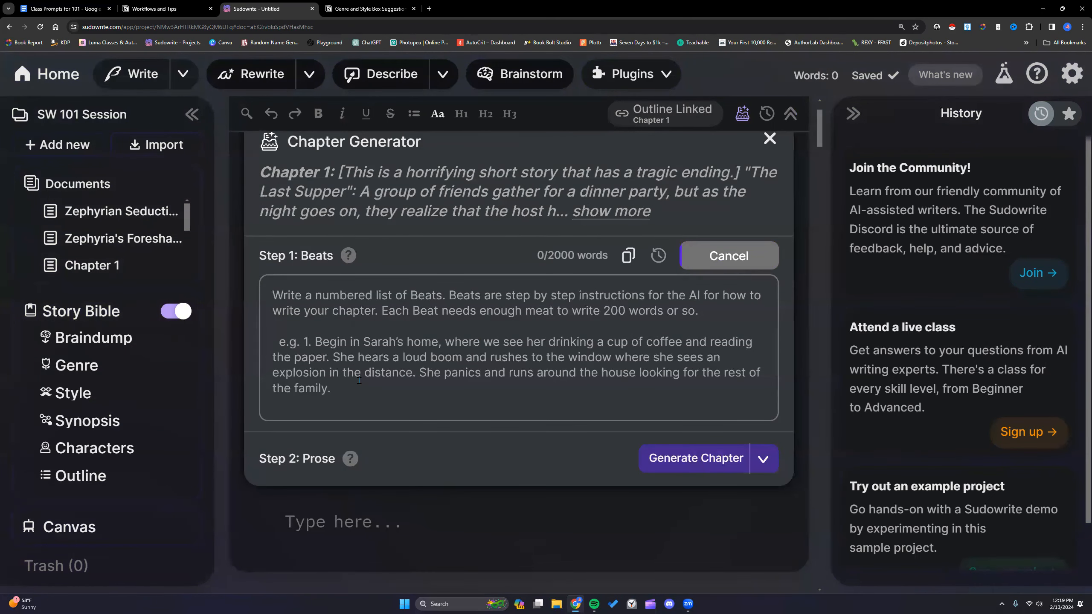
Copy the horror scene prompt starting "[Write a gripping horror scene." from the Notion notes and paste it above beat 1 in Sudowrite
key("ctrl+Tab")
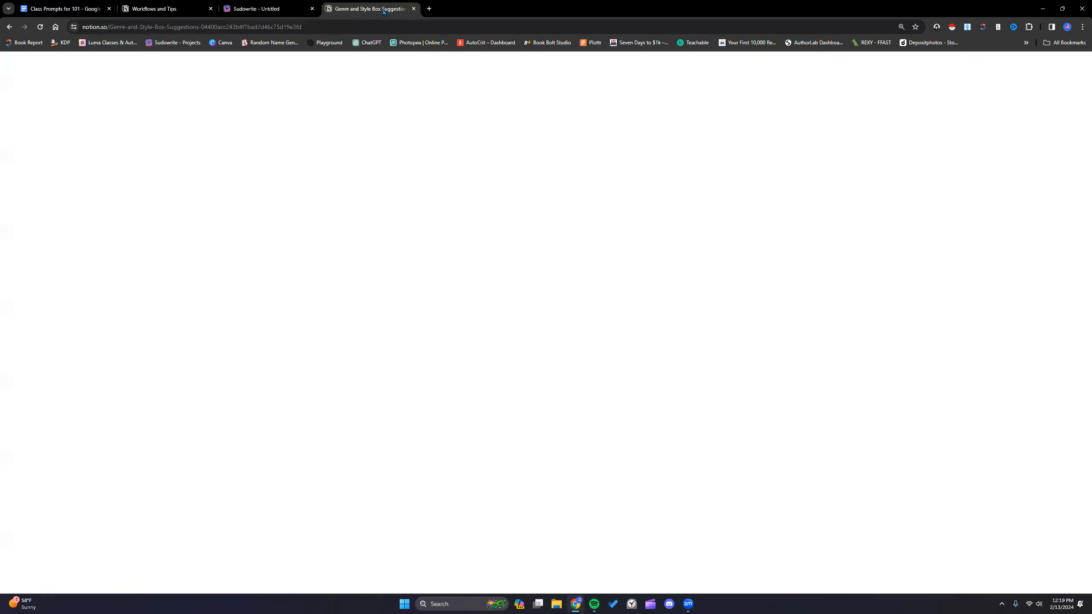
scroll(450, 254, "down", 1)
scroll(450, 253, "down", 2)
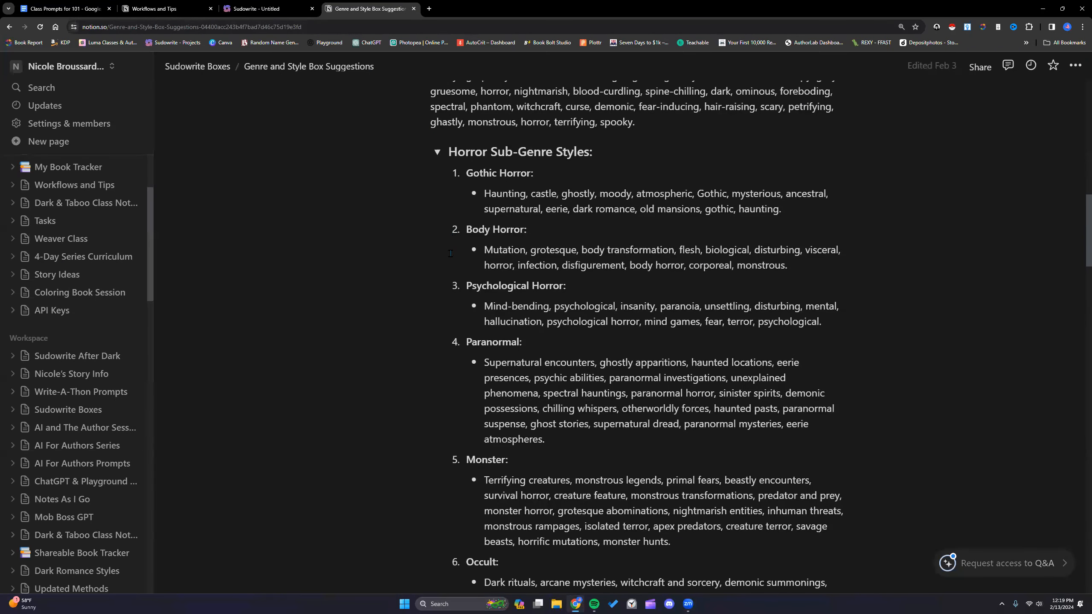
key("ctrl+shift+Tab")
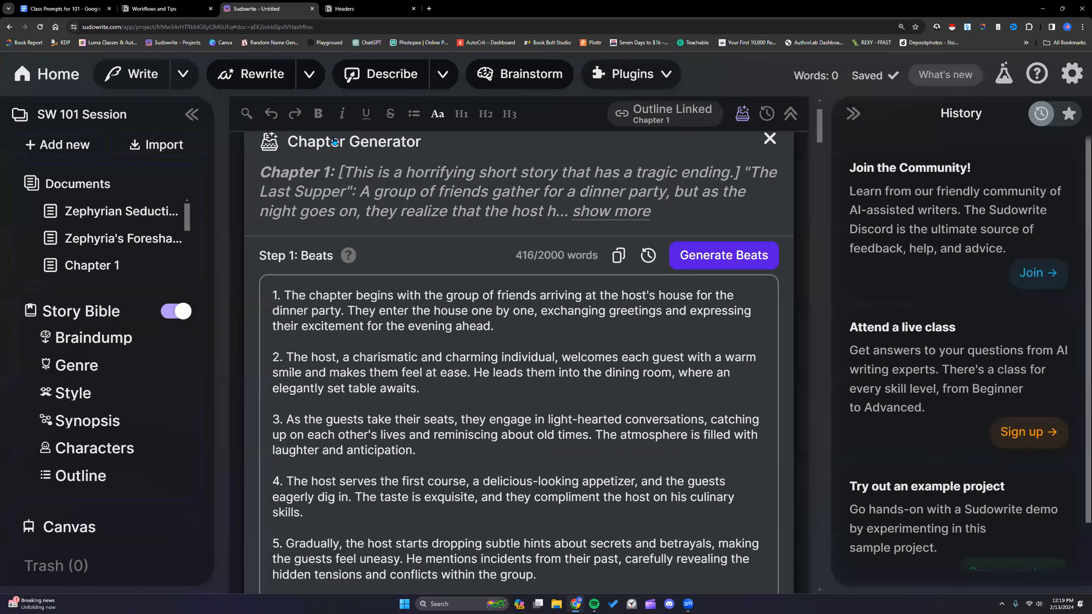
type("[Write a gripping horror scene. Include elements of fear, suspense, and eerie atmosphere.  Establish an unsettling atmosphere, describing the setting and characters' apprehensive feelings.  Build the sense of fear with strange occurrences or signs of the unknown.  Detail a horrifying encounter with the source of fear.  Lead to a climax where characters face their greatest fear or a shocking revelation.  Describe characters' attempts to escape or confront the horror.  End with the aftermath, leaving a sense of unresolved tension or a shocking twist.]")
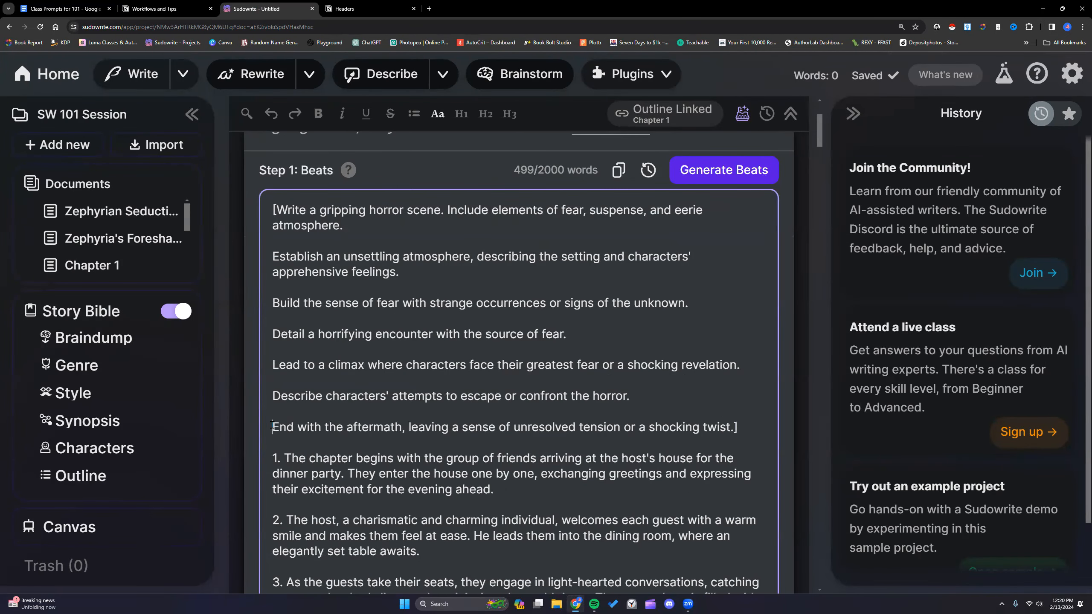
Remove the blank lines between the sentences of the bracketed horror prompt so it forms one compact block
key("BackSpace")
left_click(272, 396)
key("BackSpace")
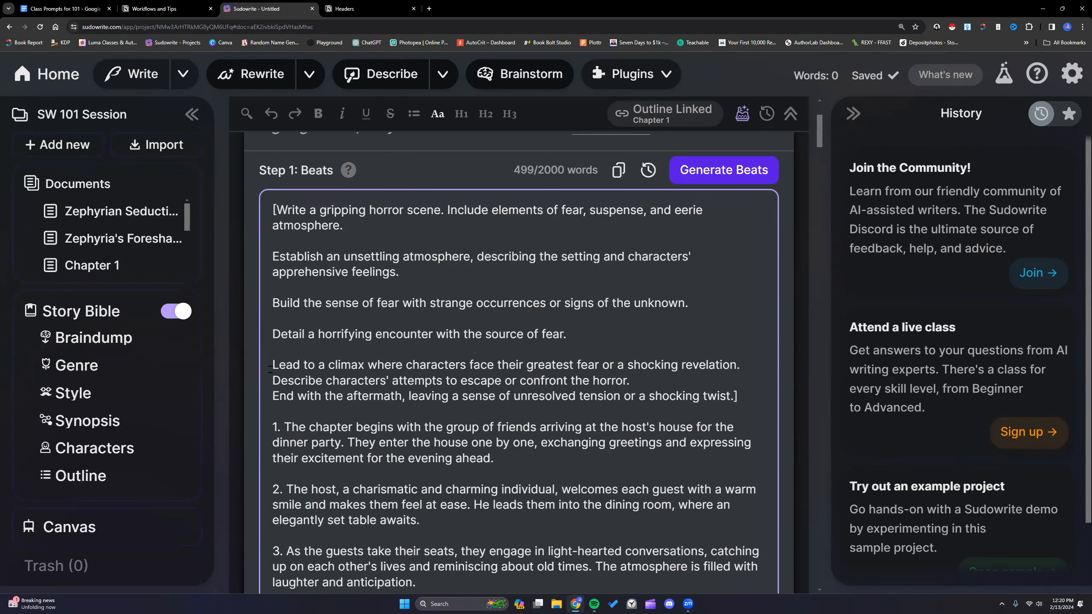
left_click(271, 364)
key("BackSpace")
left_click(272, 334)
key("BackSpace")
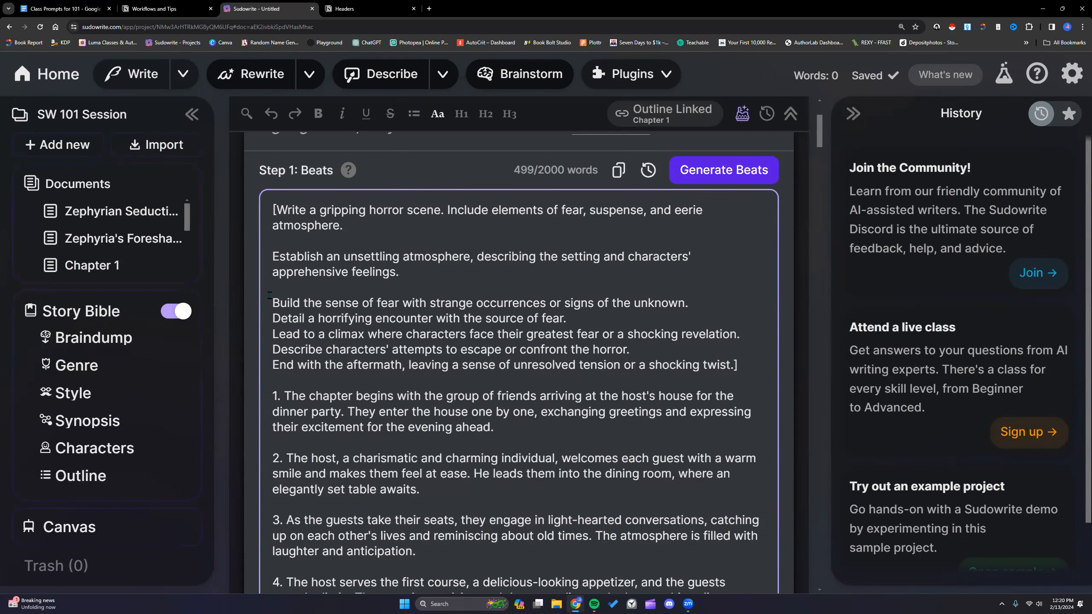
key("BackSpace")
left_click(273, 257)
key("BackSpace")
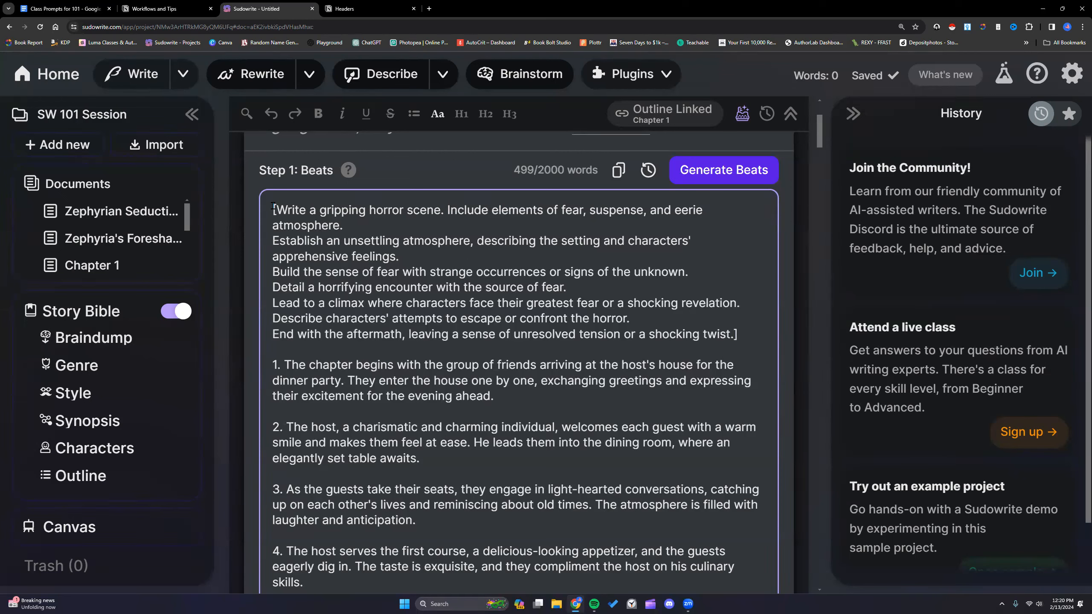
Replace the word "scene" with "short story" in the first sentence of the bracketed prompt in the Beats
left_click_drag(273, 209, 751, 334)
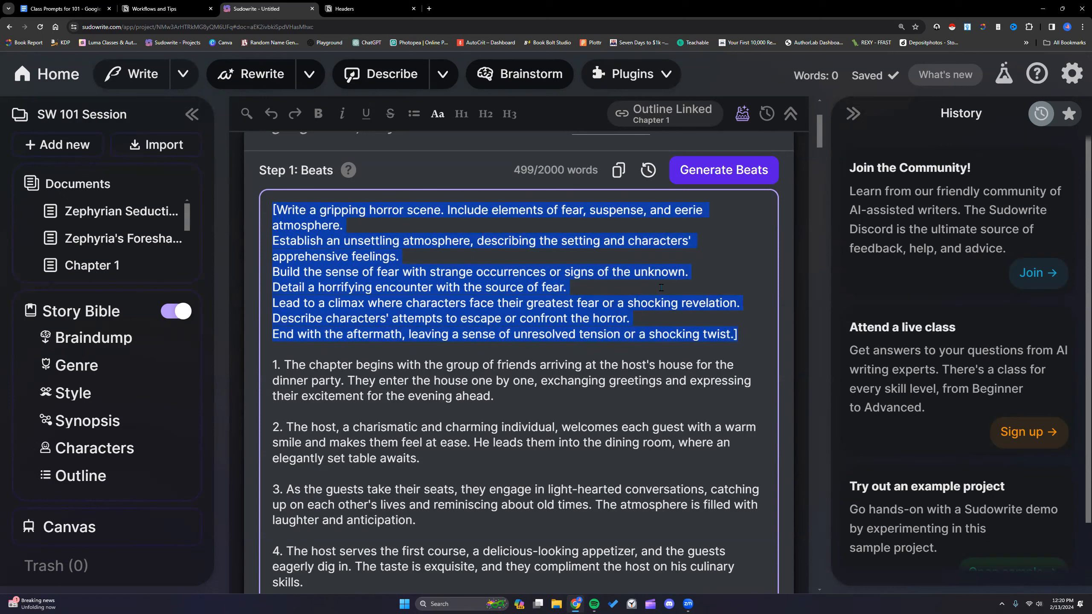
left_click(527, 256)
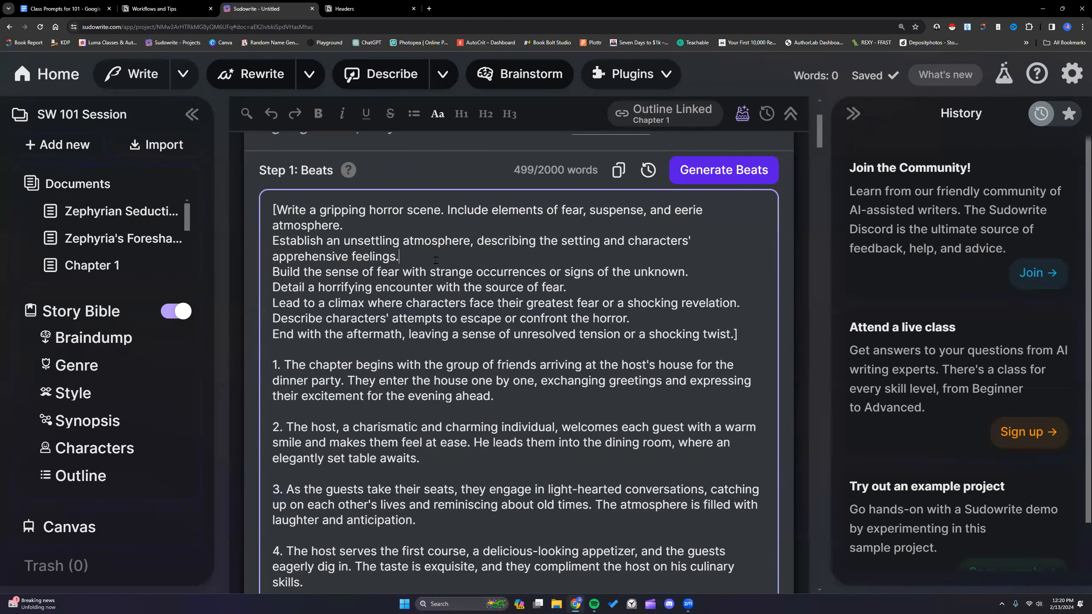
scroll(291, 268, "up", 4)
left_click(351, 255)
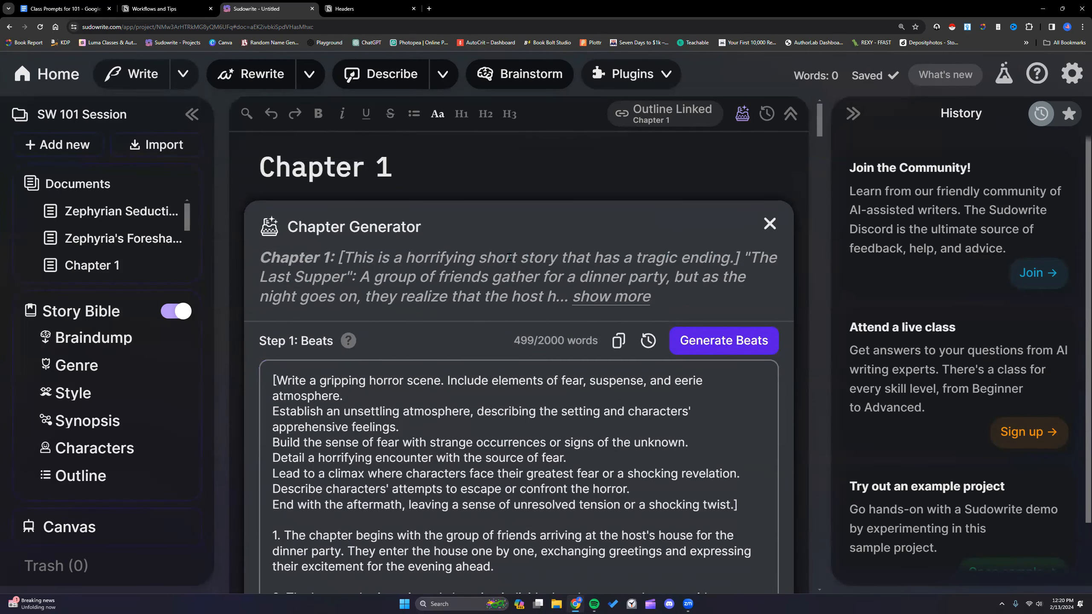
left_click(447, 427)
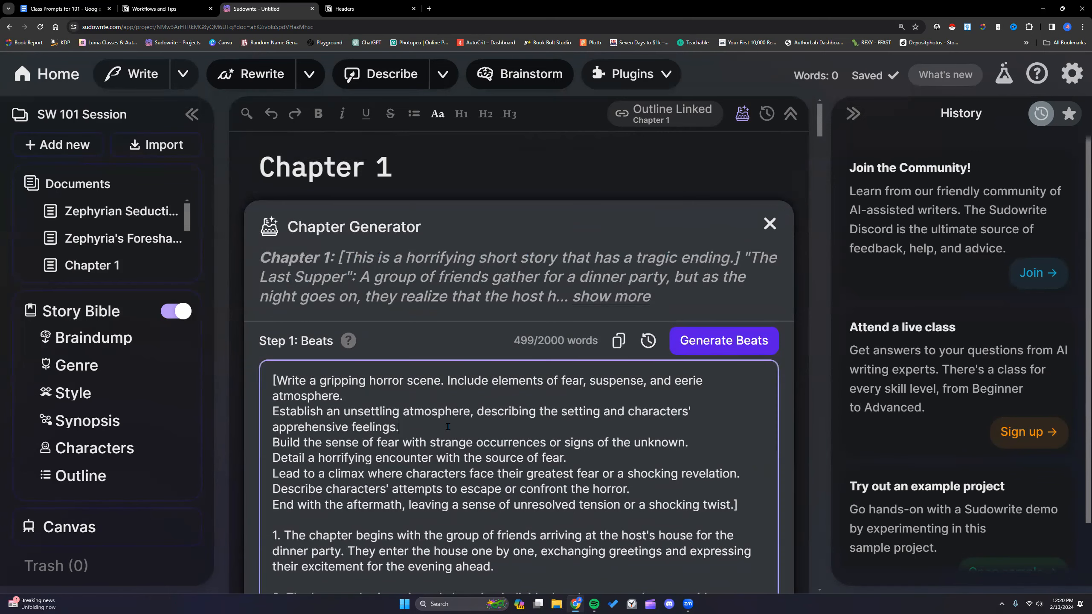
scroll(447, 427, "down", 5)
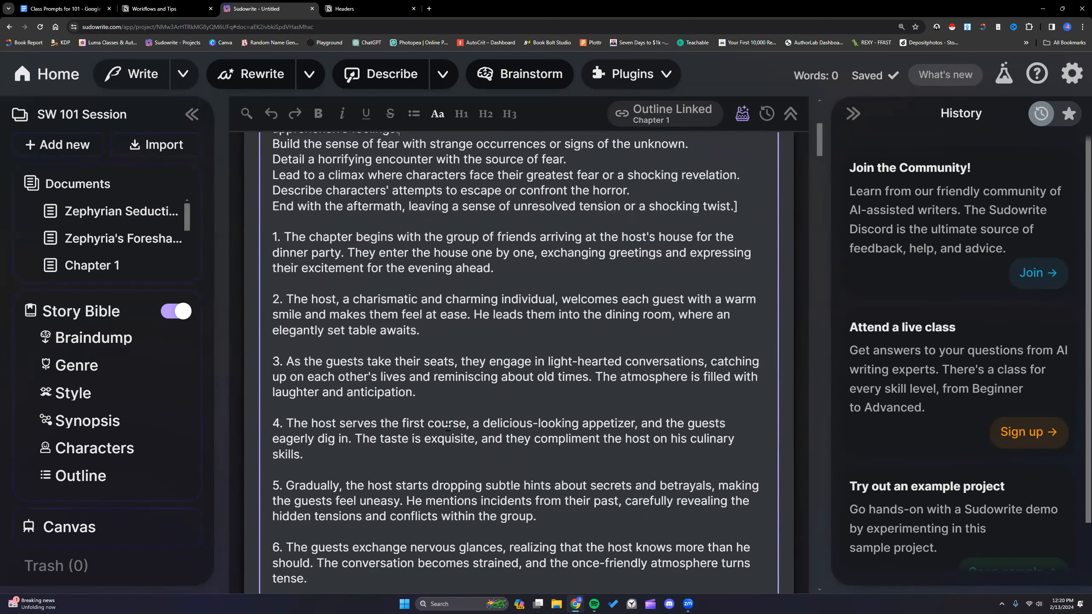
scroll(448, 427, "up", 3)
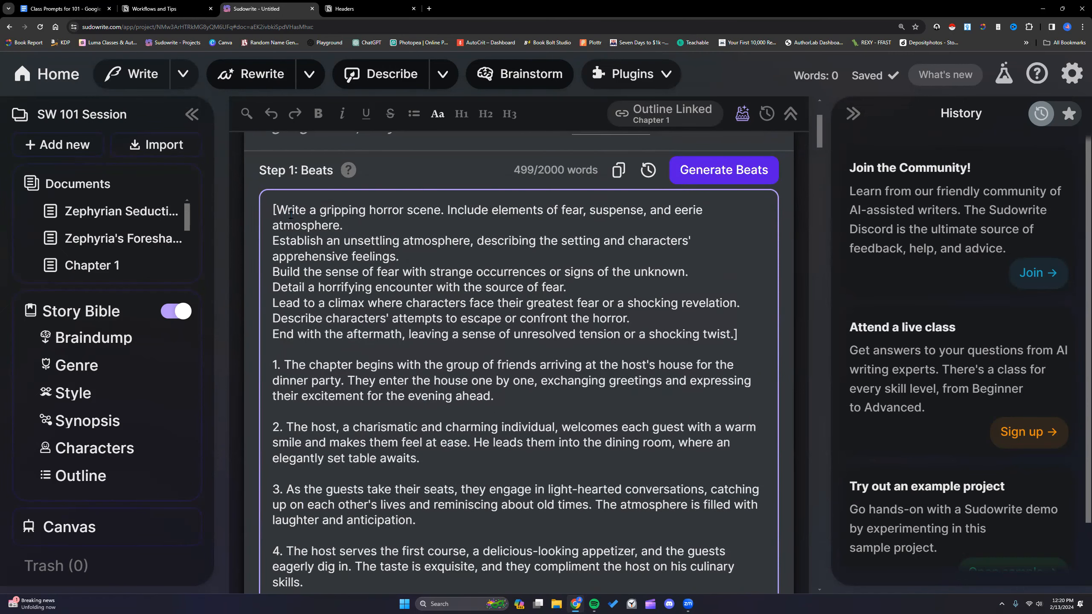
double_click(428, 210)
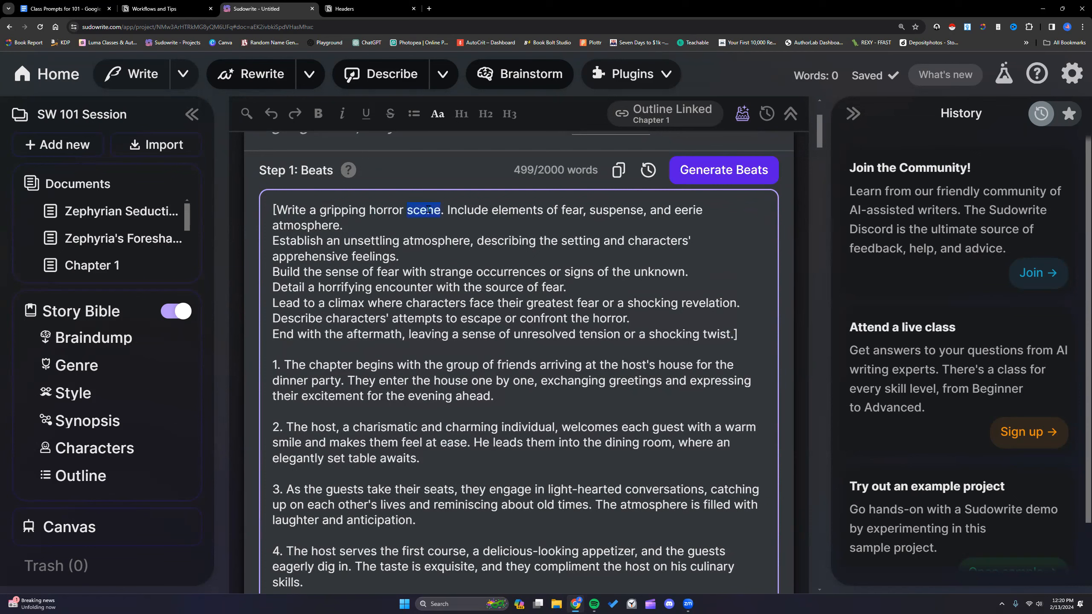
type("short story")
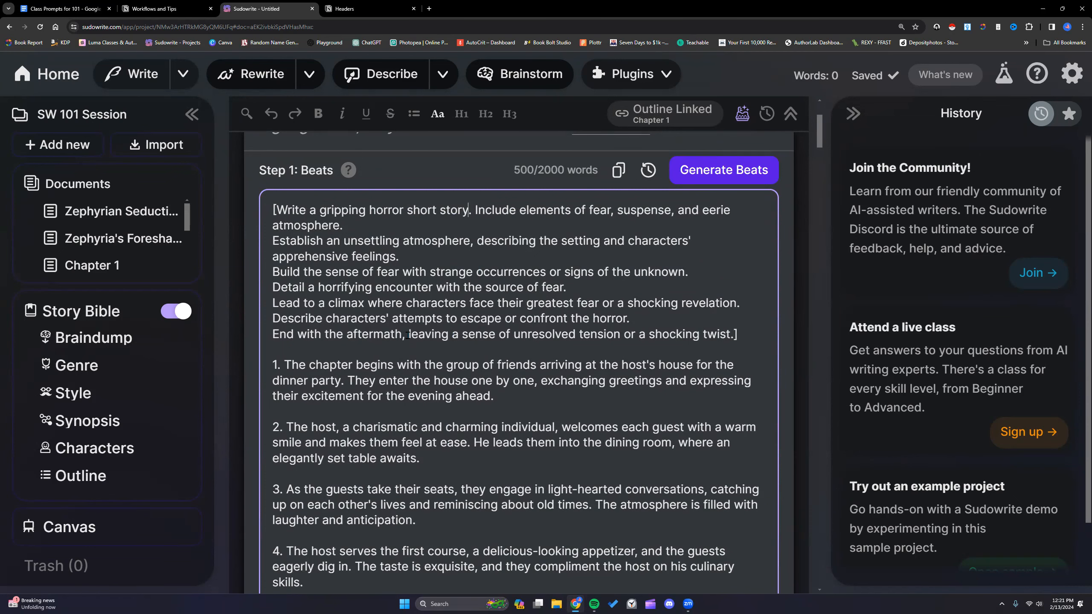
Rewrite the horror prompt's last sentence to end with "of a tragic ending, with the group of friends all dying."
left_click_drag(513, 334, 399, 334)
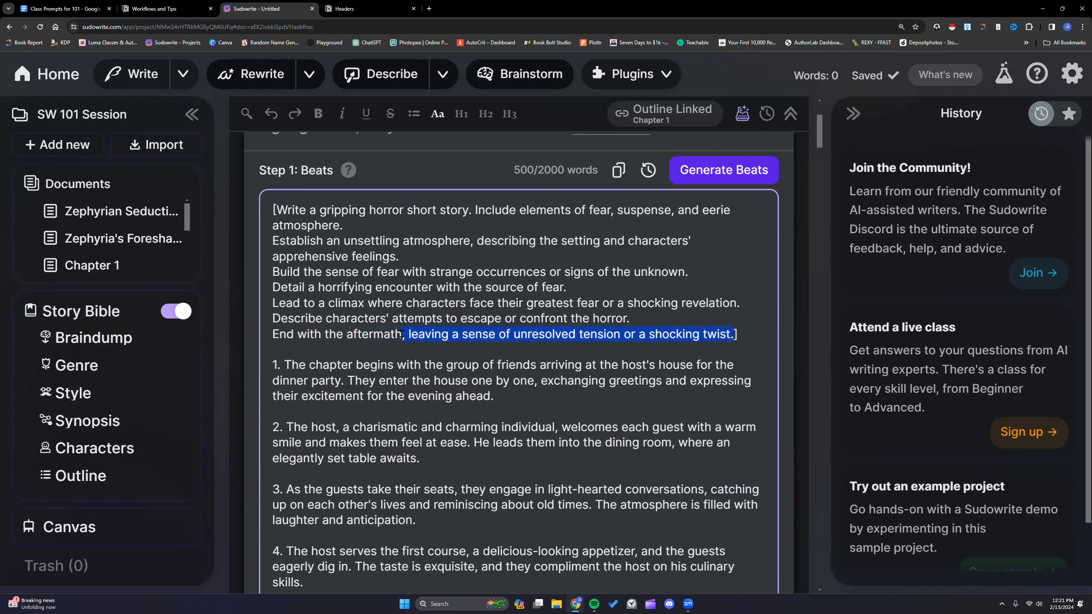
type("of a tragic ending, with the group of friends all d")
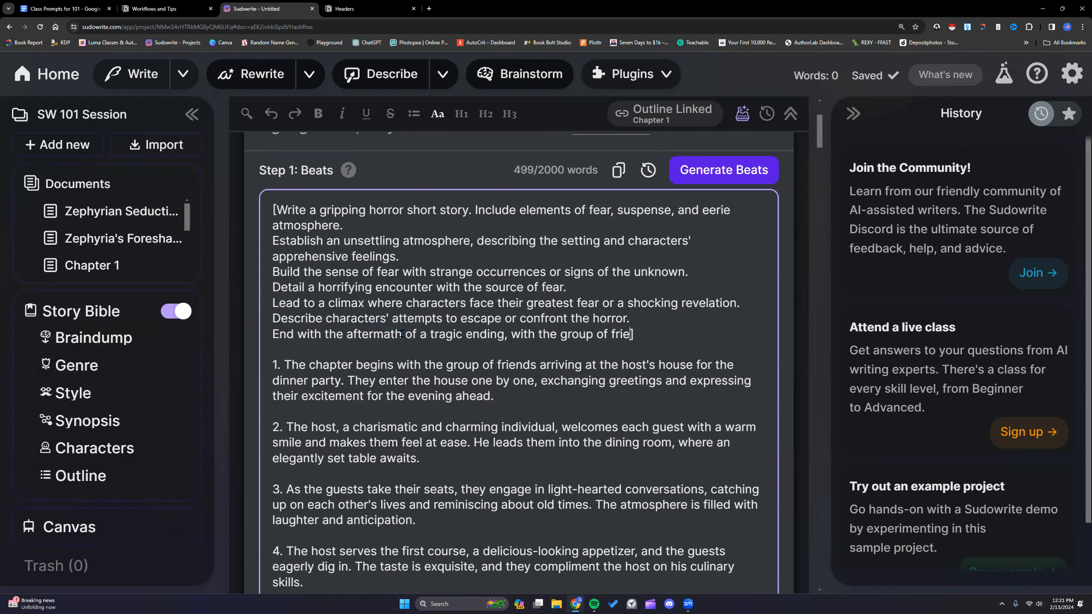
type("ying.")
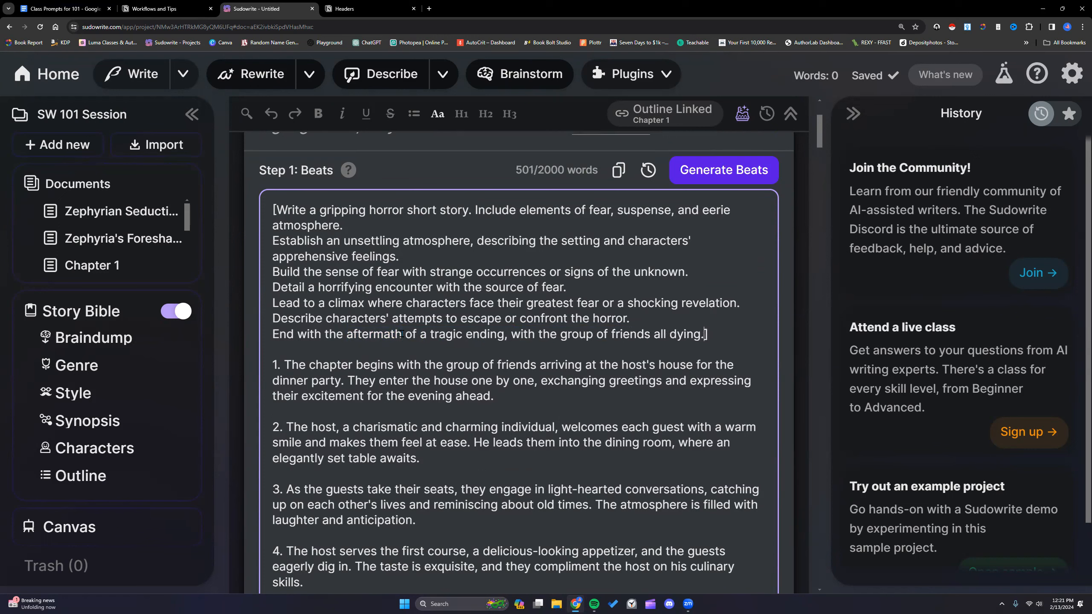
scroll(390, 304, "down", 2)
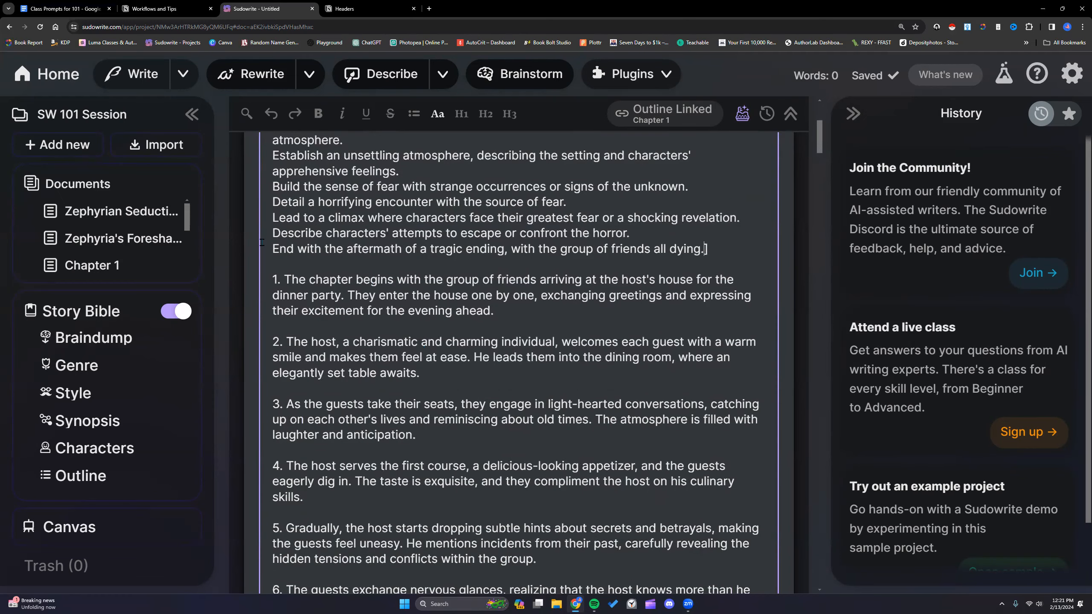
left_click_drag(269, 248, 716, 250)
left_click(520, 320)
left_click_drag(271, 248, 712, 252)
left_click(649, 227)
Review the beats and reuse beat 12's phrase "leaving a sense of tragedy and despair" to close the bracketed prompt's last sentence
scroll(510, 354, "down", 2)
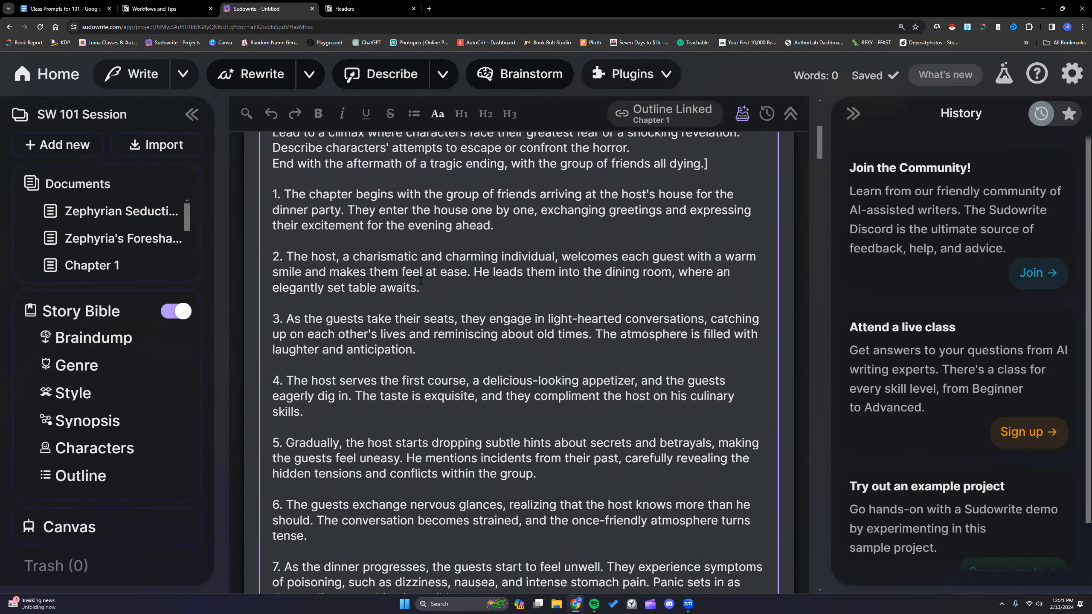
scroll(420, 281, "down", 1)
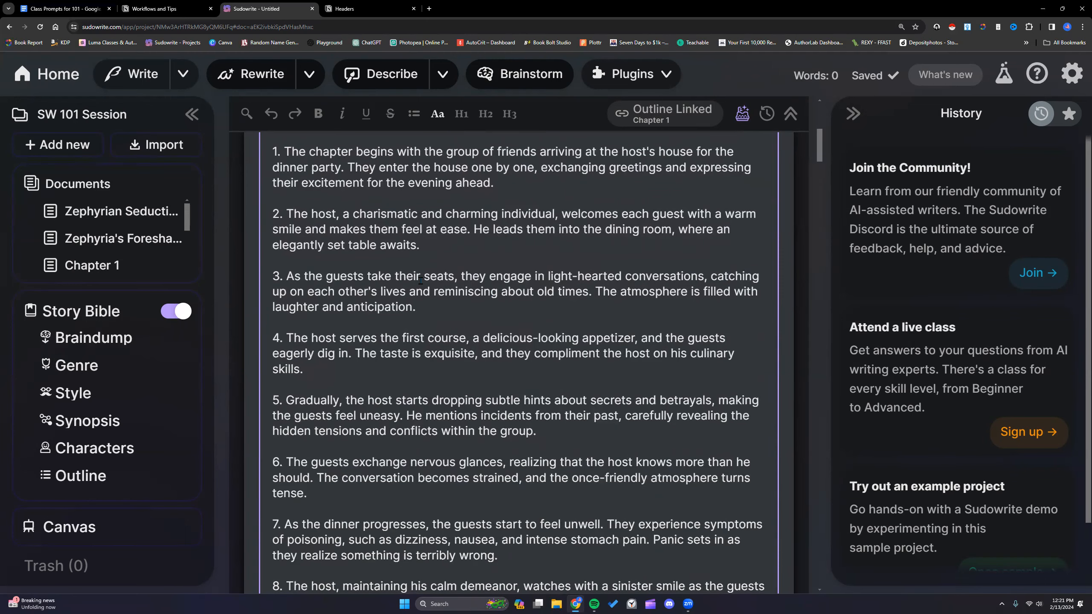
scroll(420, 280, "down", 9)
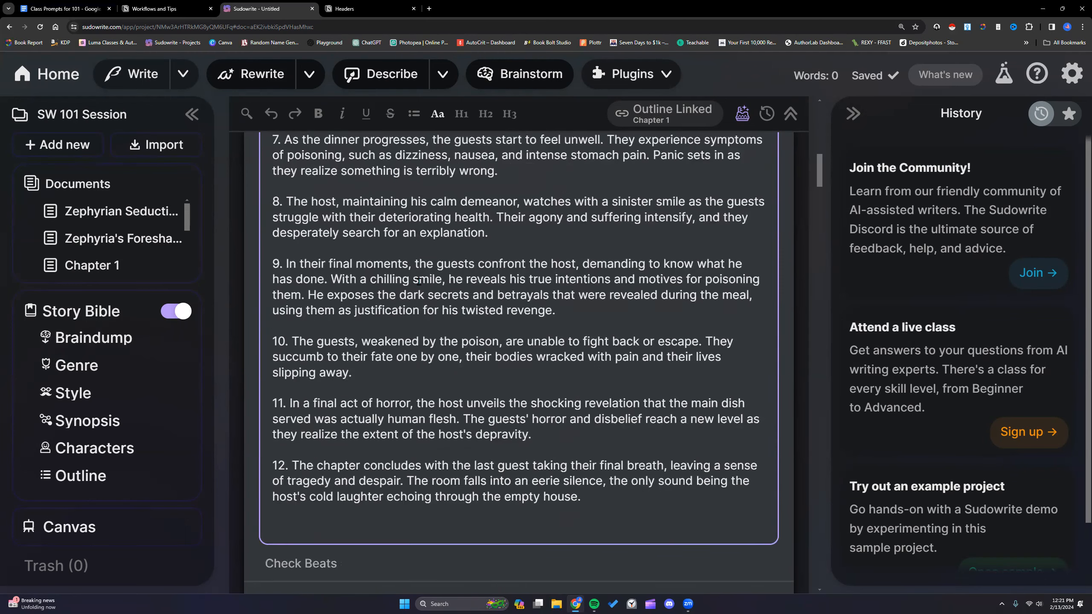
scroll(418, 282, "down", 1)
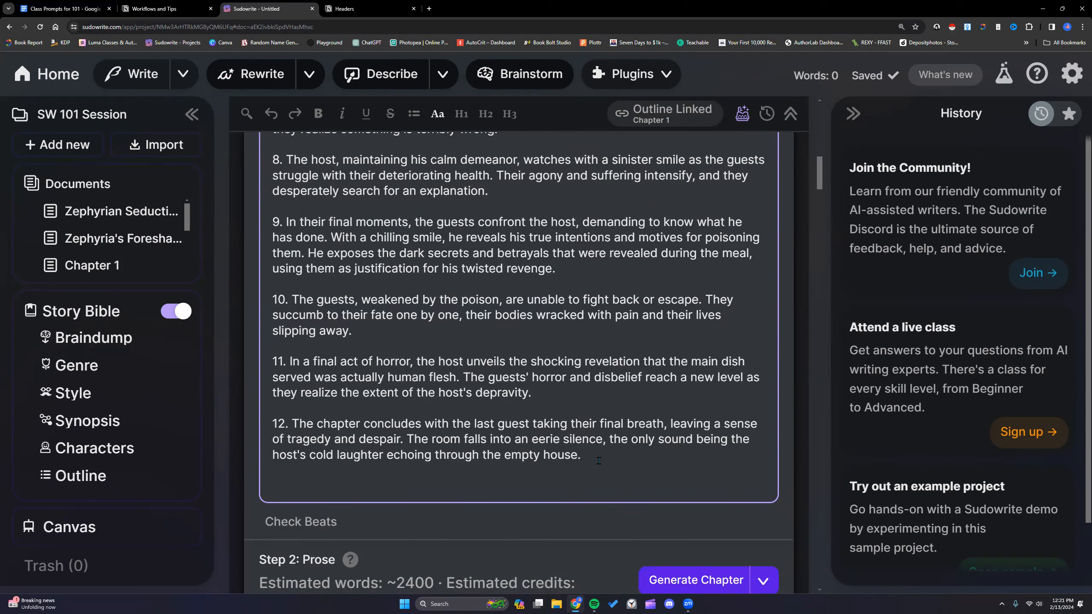
left_click_drag(596, 459, 269, 358)
left_click(455, 452)
left_click_drag(670, 421, 400, 437)
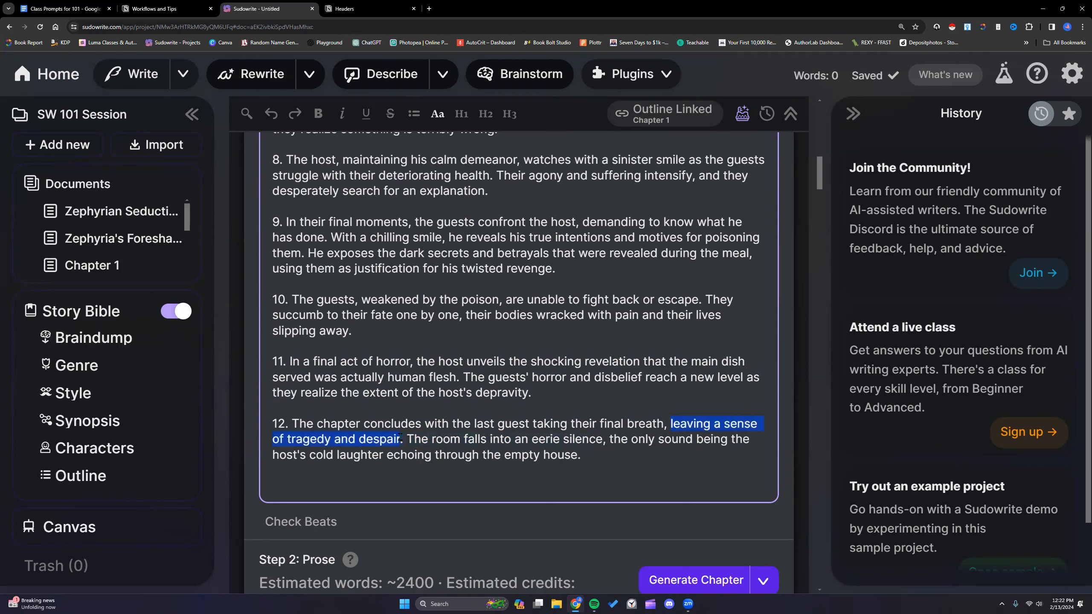
left_click(608, 452)
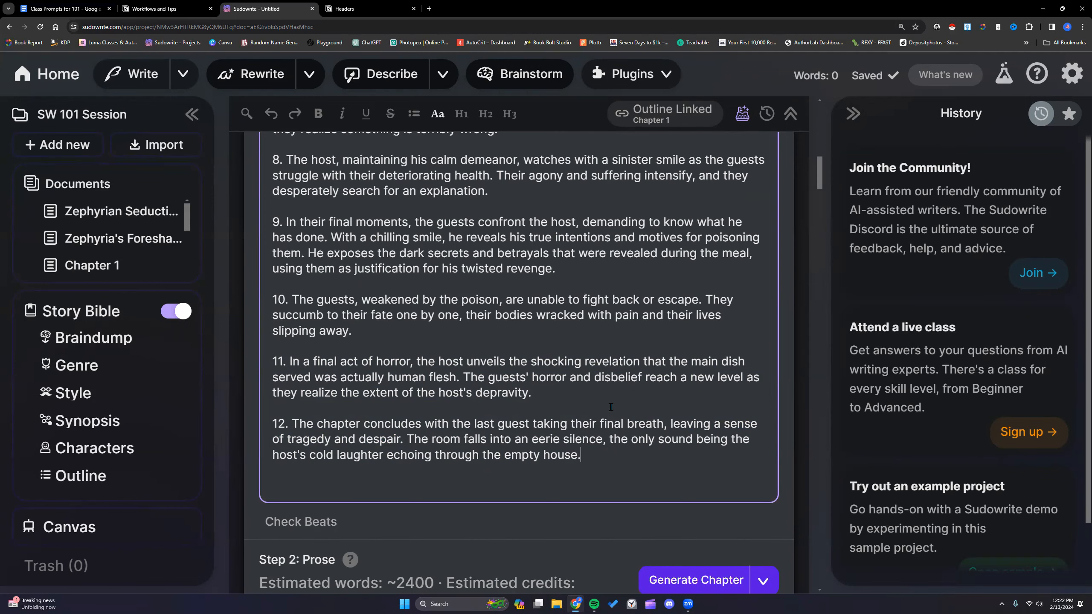
scroll(485, 415, "up", 15)
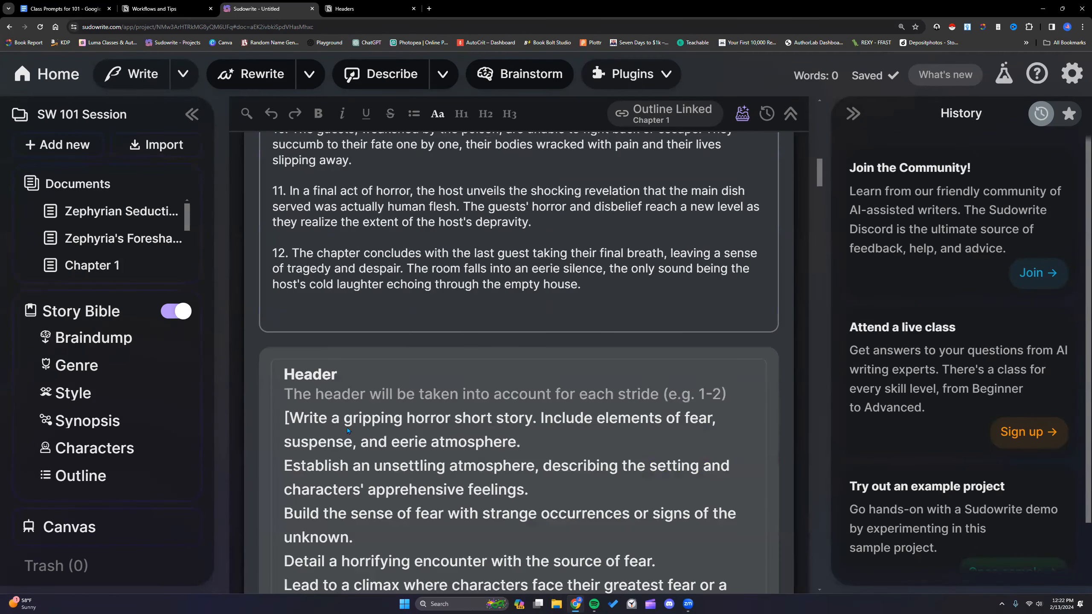
Check how the beats preview splits the bracketed prompt as Header from the numbered Beats below it
scroll(348, 430, "down", 5)
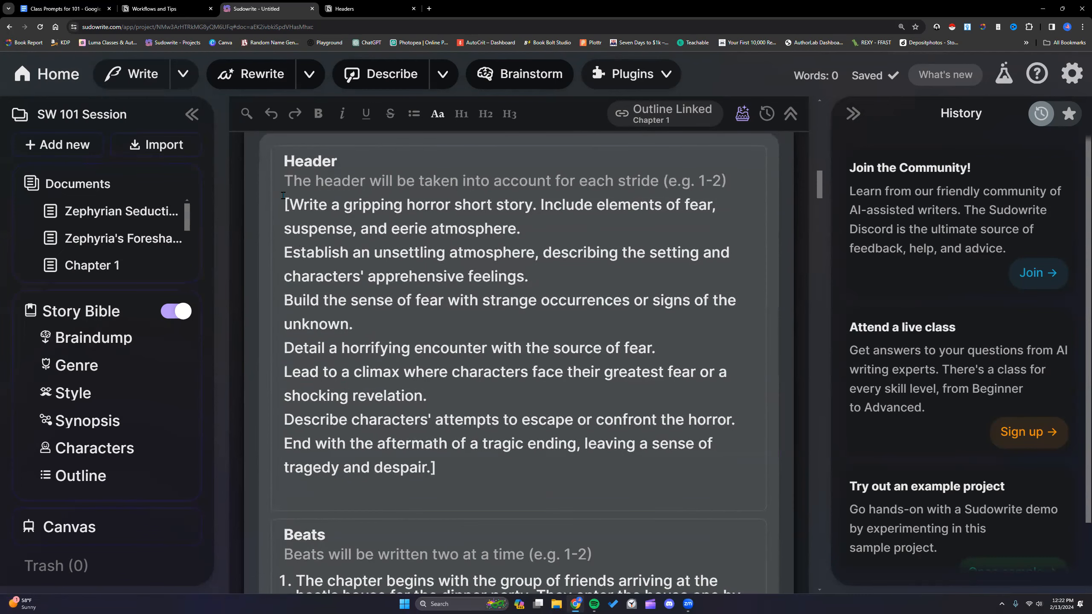
left_click_drag(286, 202, 435, 469)
scroll(322, 414, "down", 4)
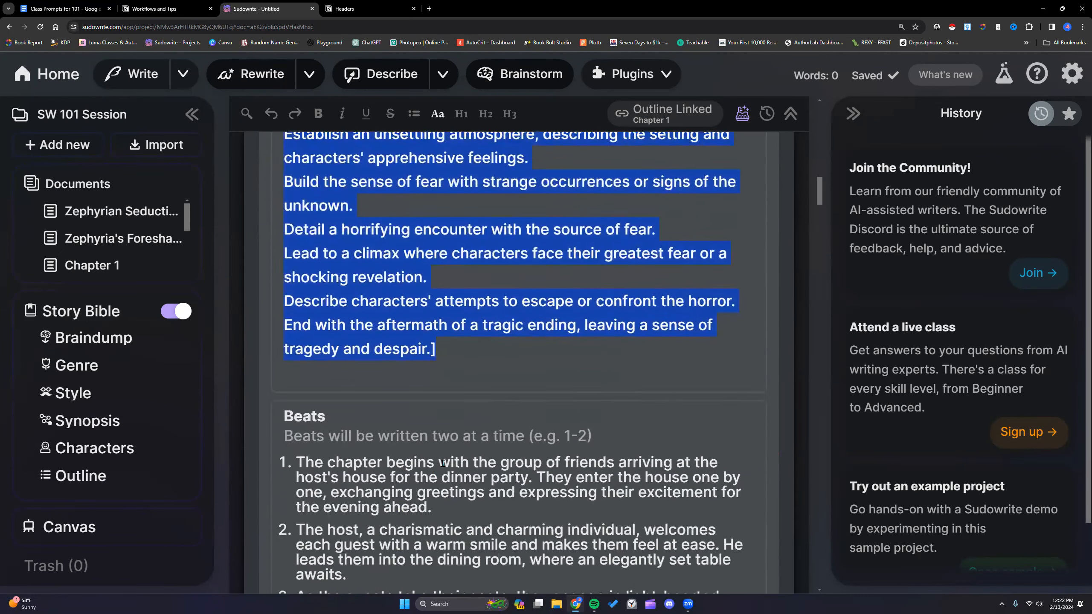
scroll(568, 354, "down", 2)
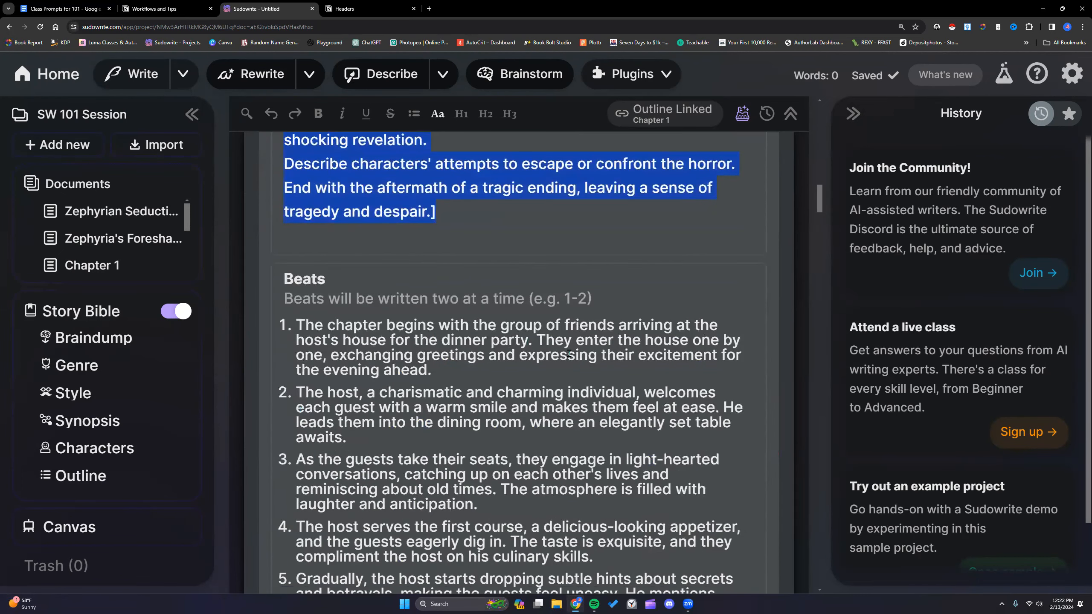
scroll(642, 365, "down", 10)
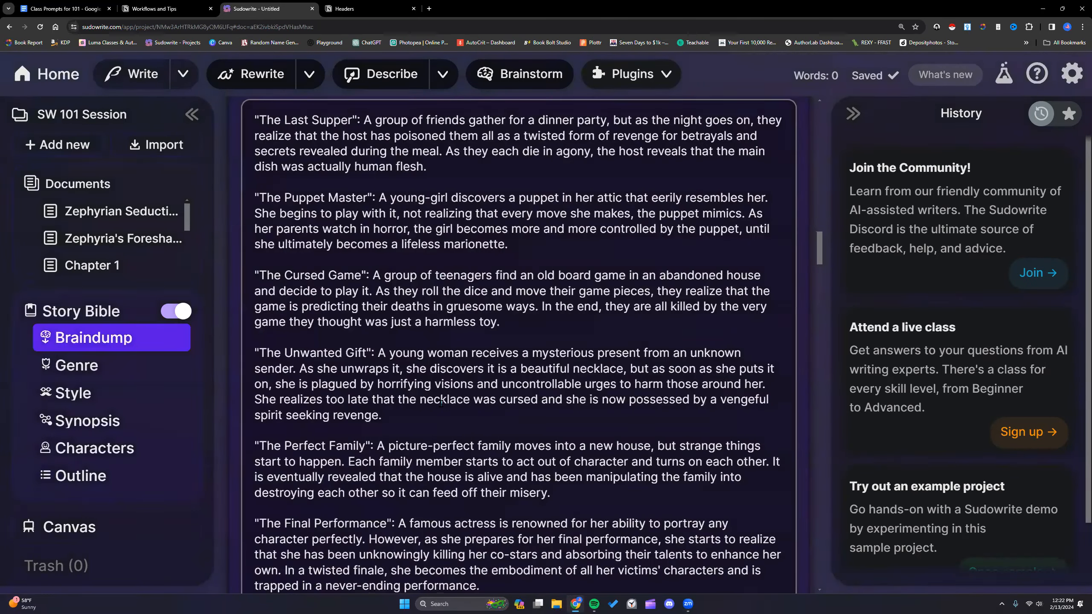
scroll(440, 408, "up", 4)
scroll(439, 407, "up", 8)
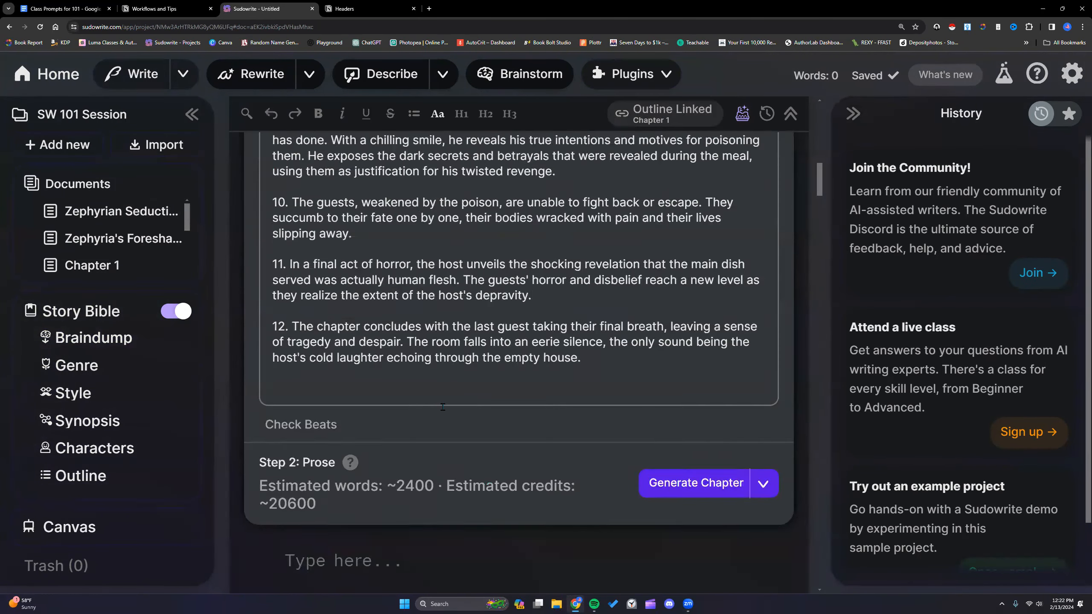
Renumber the first beat as 5 and the second beat as 11 in the Beats text
scroll(276, 335, "up", 6)
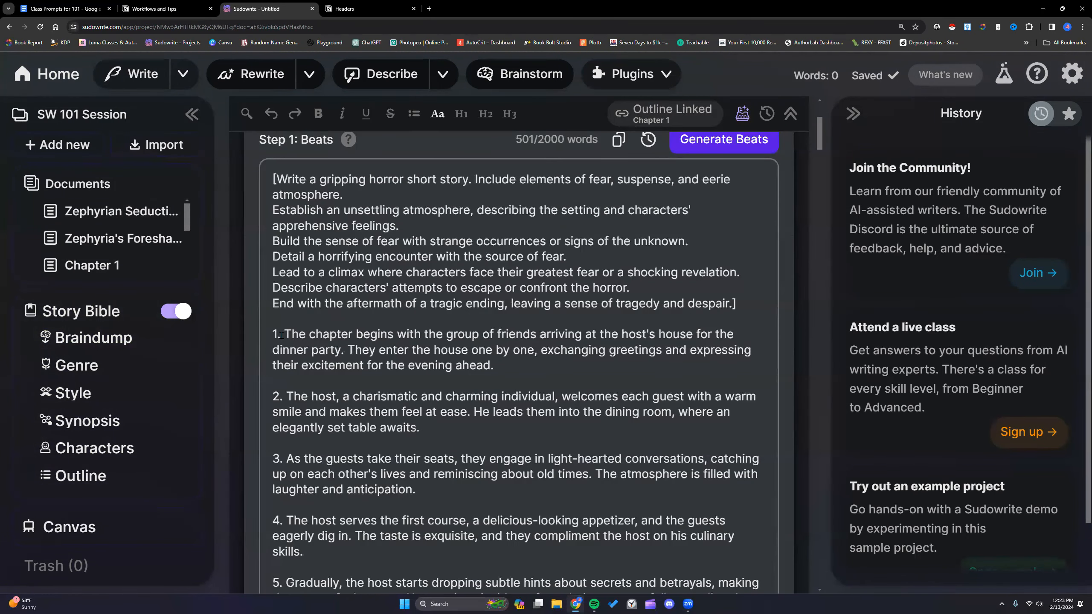
left_click(276, 334)
key("BackSpace")
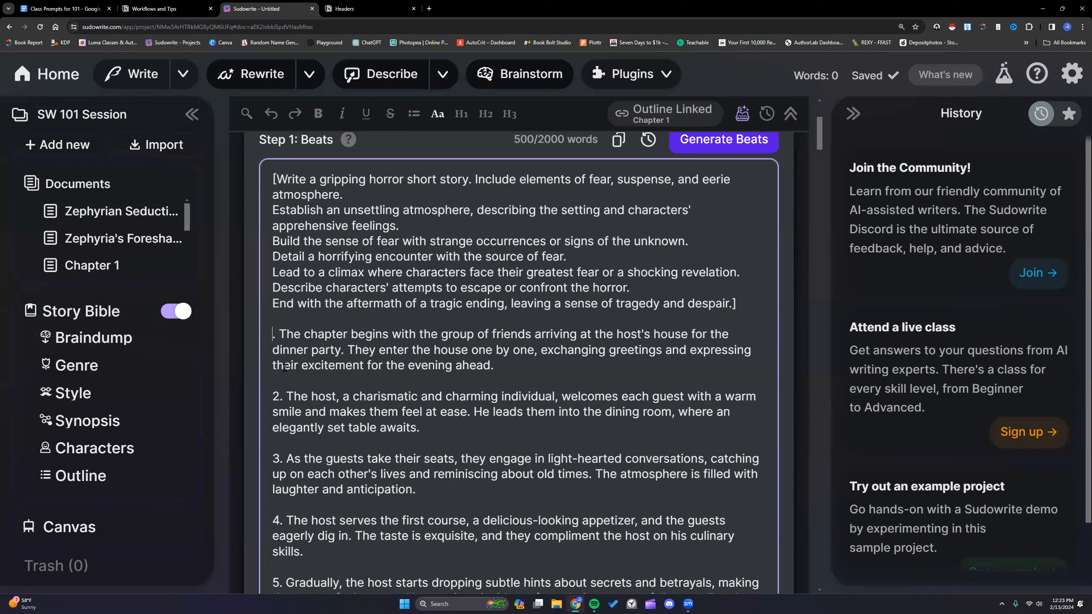
type("5")
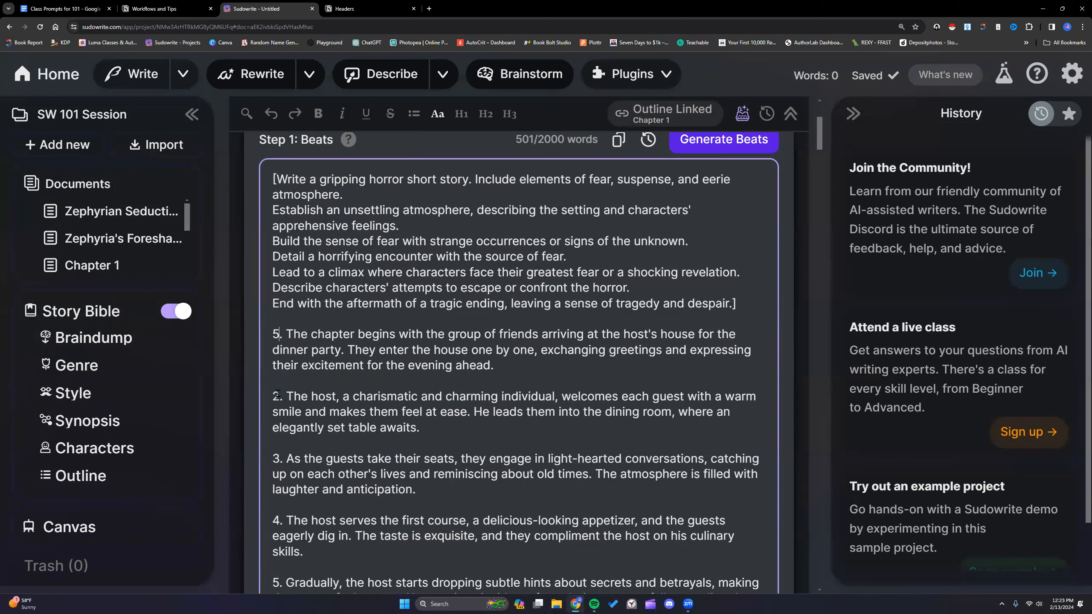
key("BackSpace")
type("11")
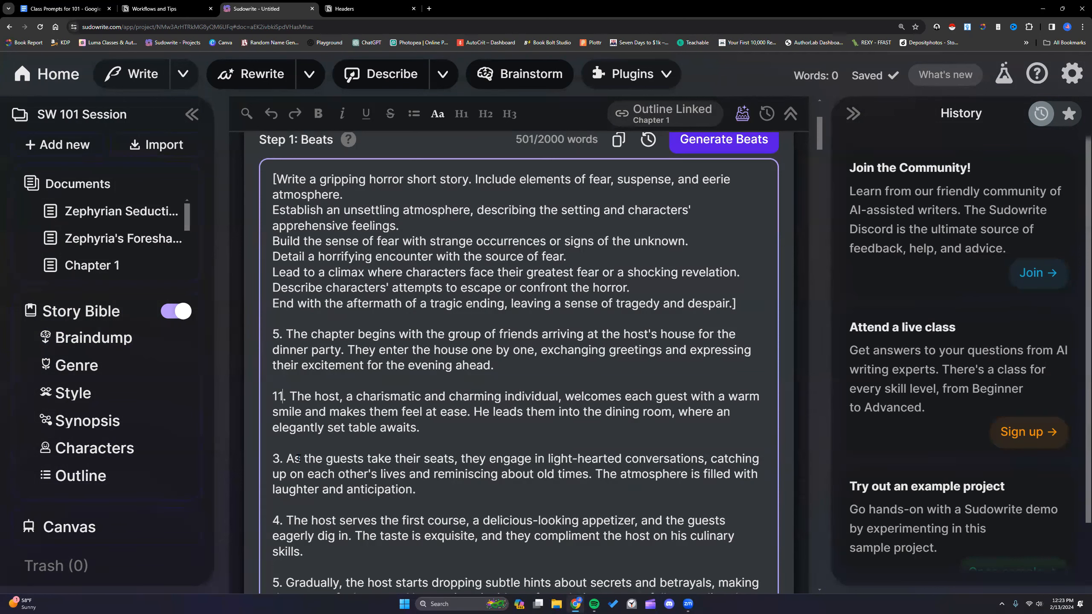
Examine the checked beats preview to see how the misnumbered beats are ordered
scroll(415, 419, "down", 20)
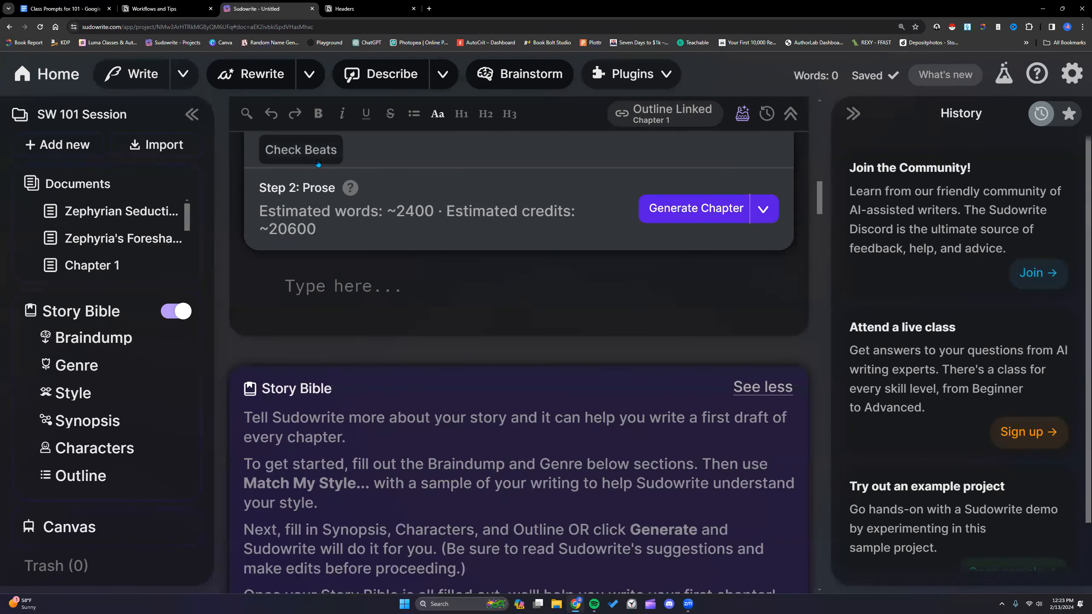
scroll(414, 415, "up", 15)
scroll(377, 364, "down", 5)
scroll(377, 365, "down", 2)
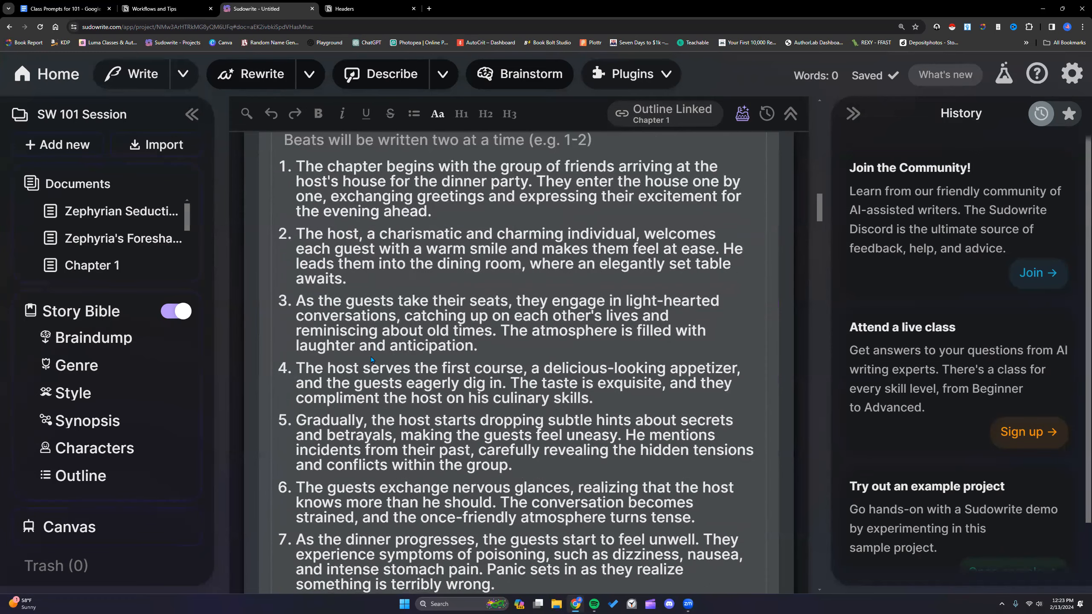
scroll(372, 360, "up", 7)
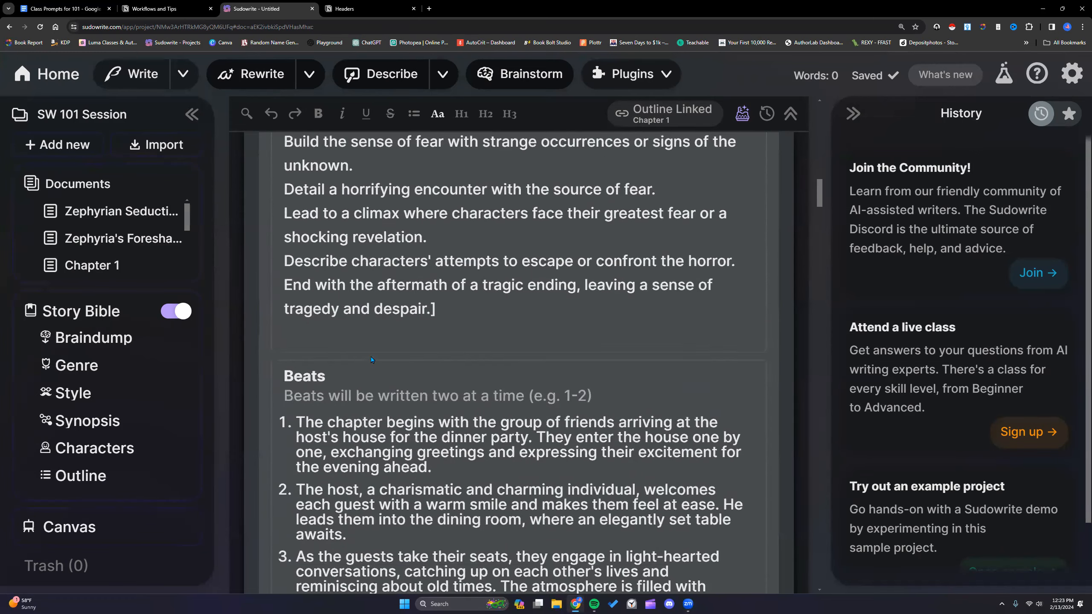
scroll(675, 305, "down", 18)
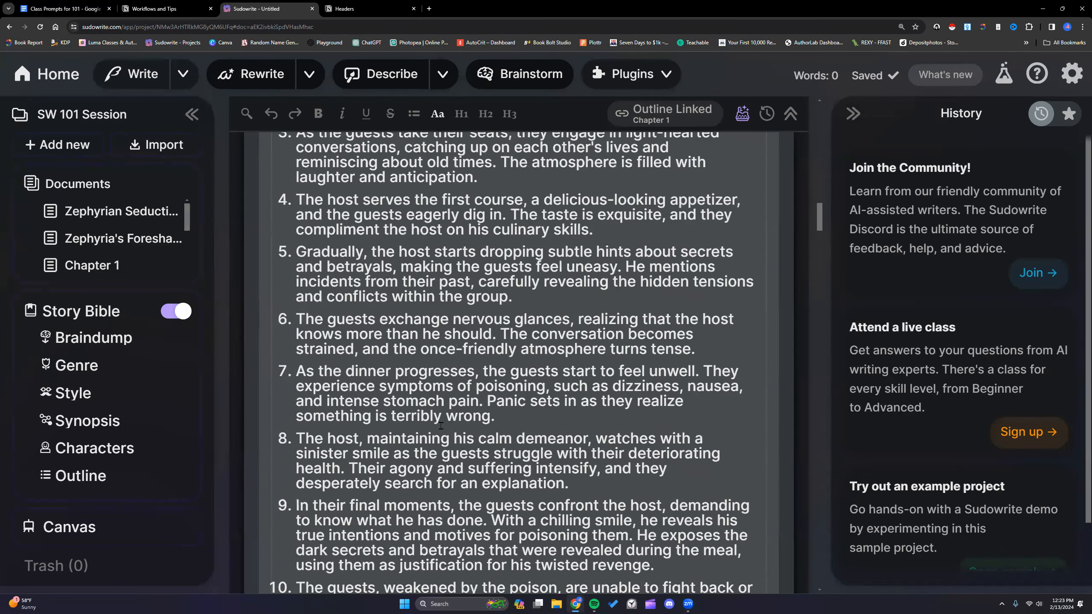
left_click(93, 338)
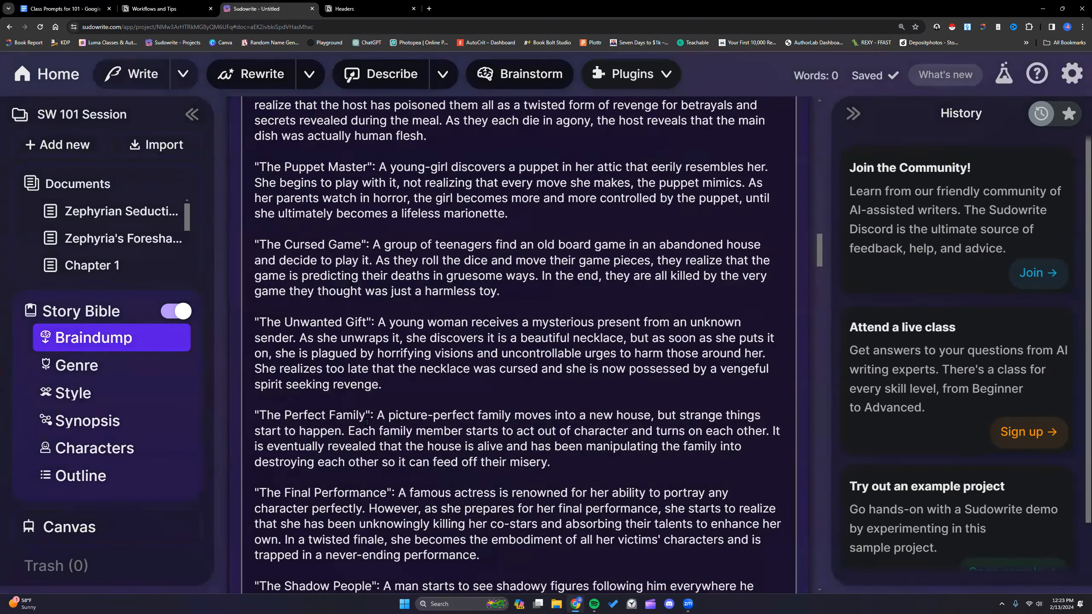
Set the number of the first beat back to "1." and highlight the bracketed header prompt above it
left_click_drag(822, 243, 824, 129)
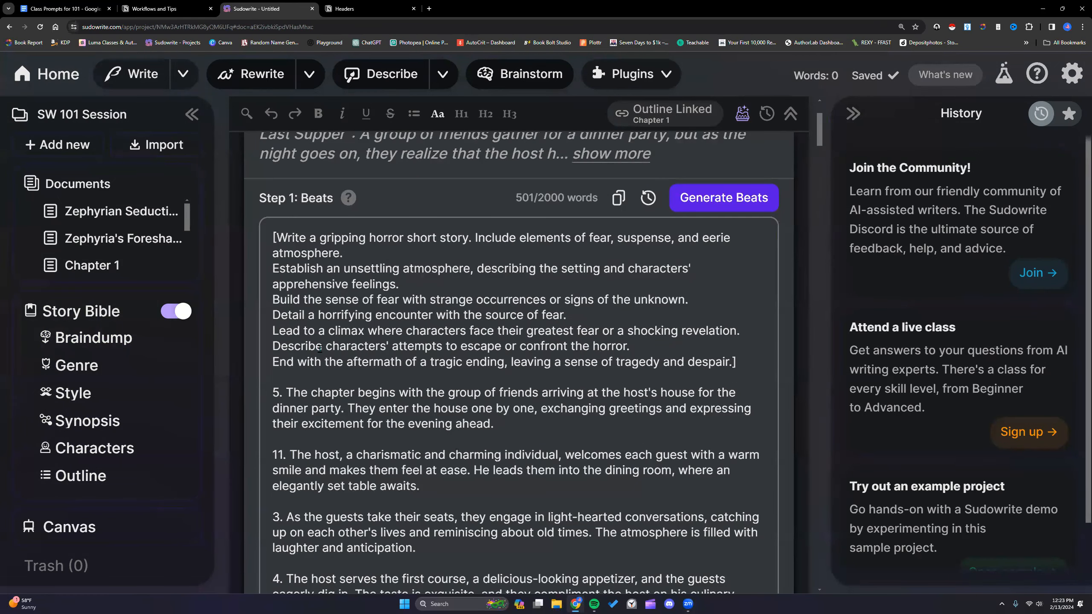
left_click_drag(272, 387, 280, 385)
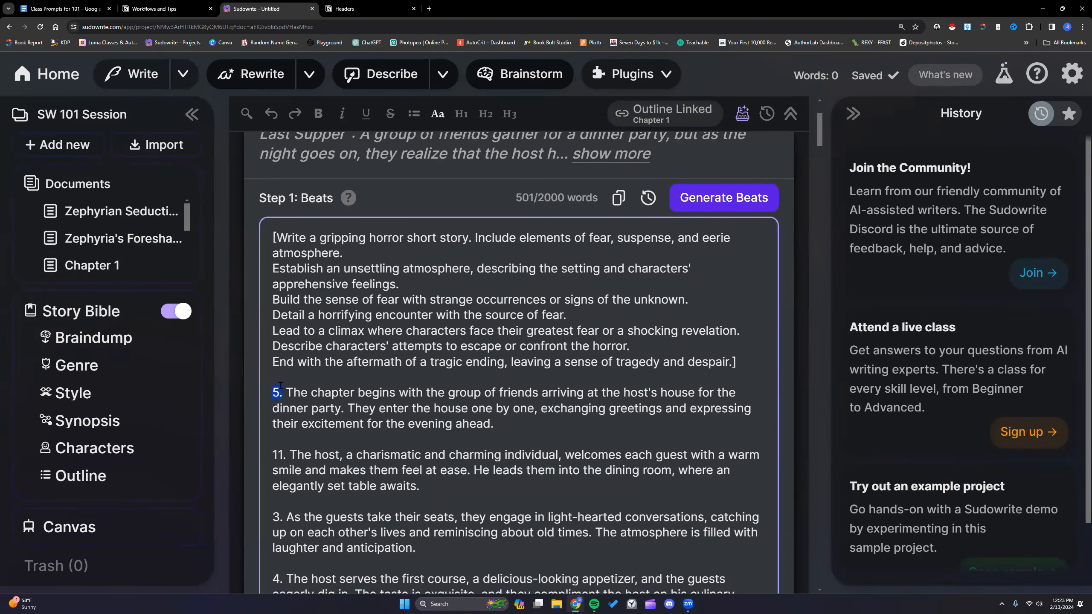
type("1")
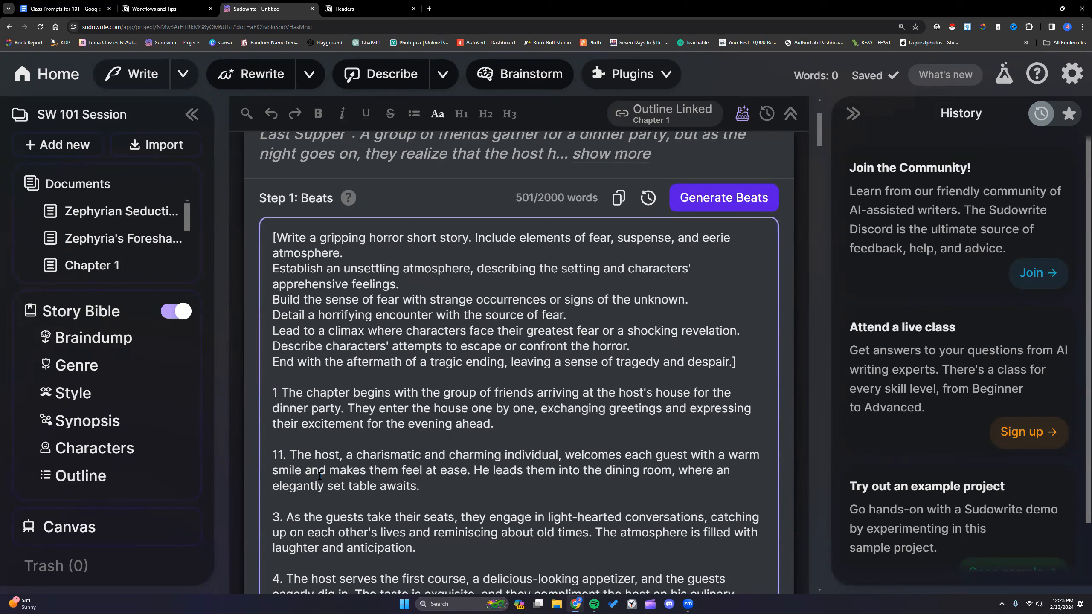
type(".")
left_click_drag(272, 392, 277, 392)
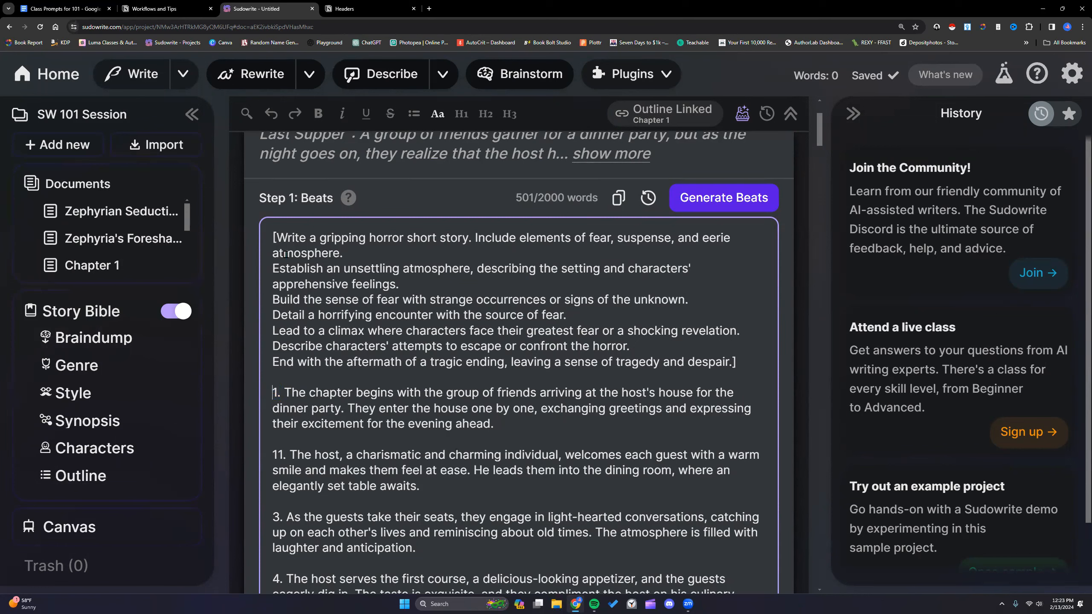
left_click_drag(274, 238, 733, 364)
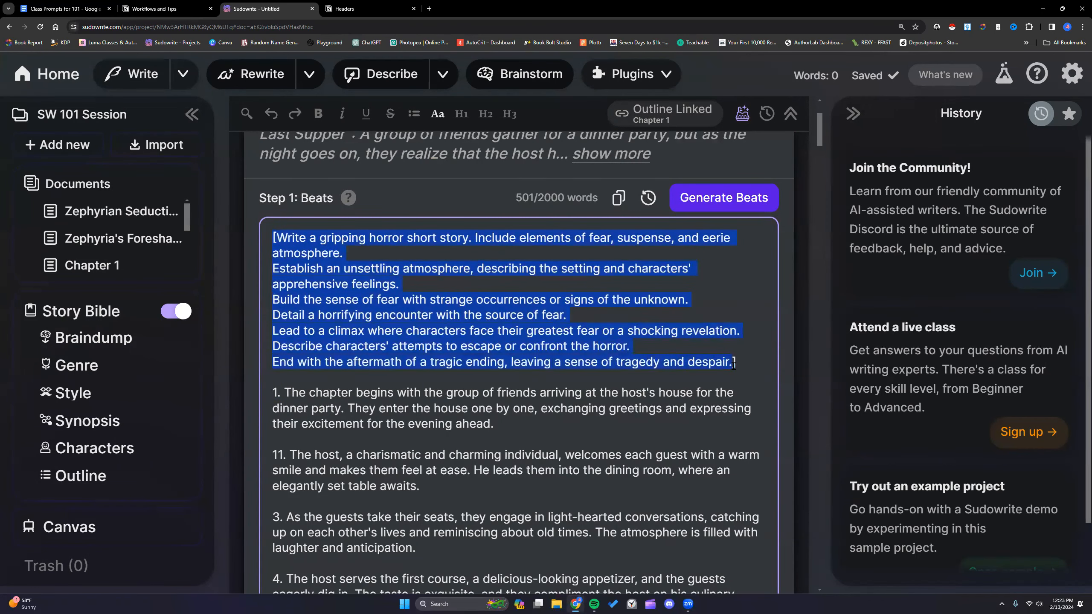
left_click(494, 434)
Delete the number "11." and the blank line before the host beat so its text joins beat 1
scroll(452, 446, "down", 2)
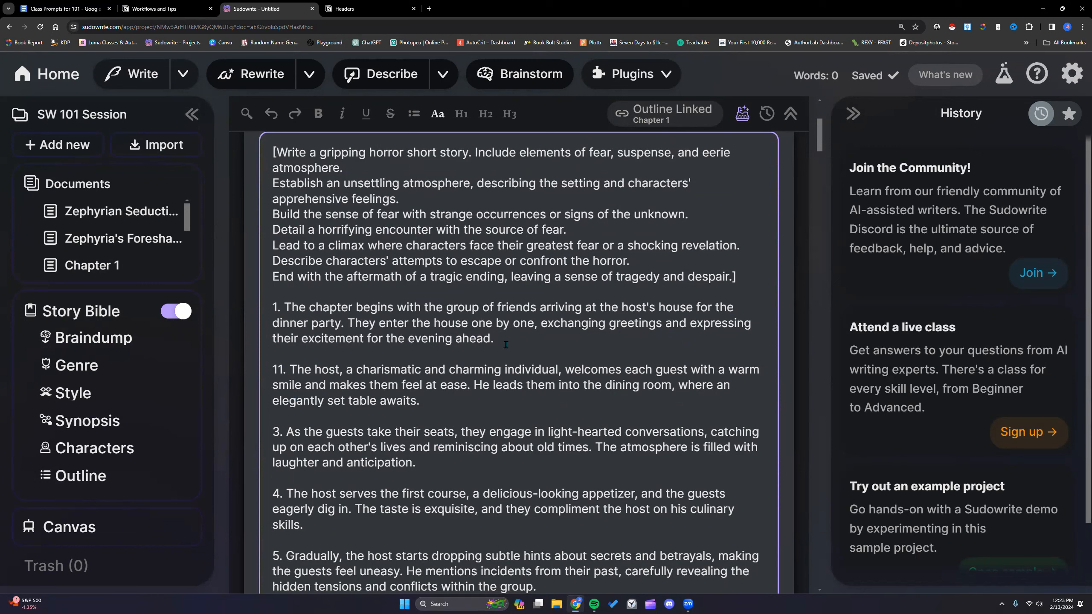
left_click(290, 367)
key("BackSpace")
key("BackSpace")
key("BackSpace")
key("BackSpace")
key("BackSpace")
key("BackSpace")
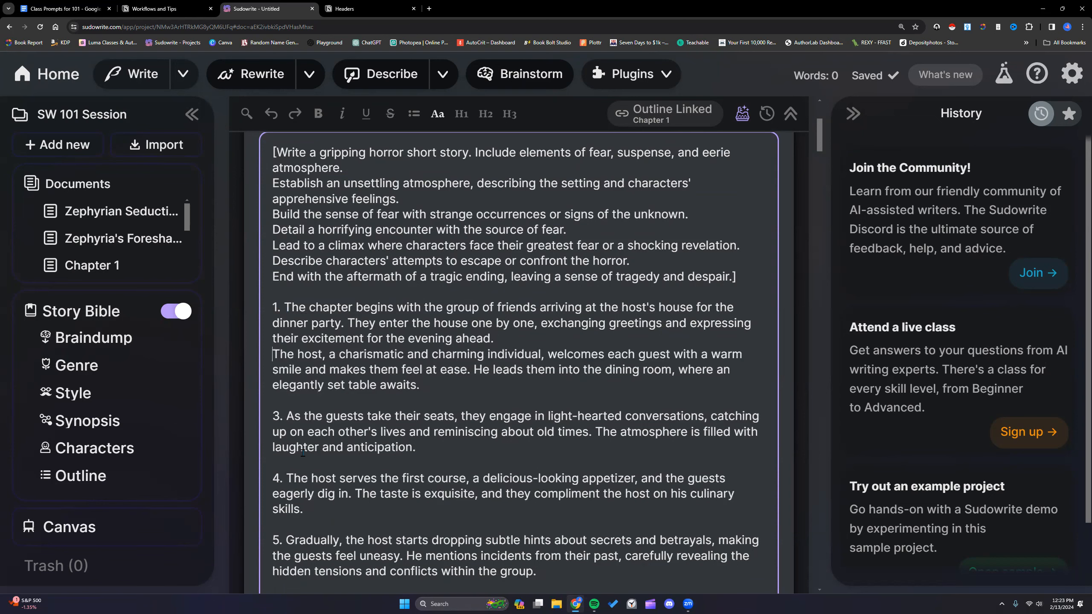
Highlight the merged beat 1, and split the text starting "The host, a charismatic" back into its own paragraph after a blank line
left_click_drag(286, 307, 685, 393)
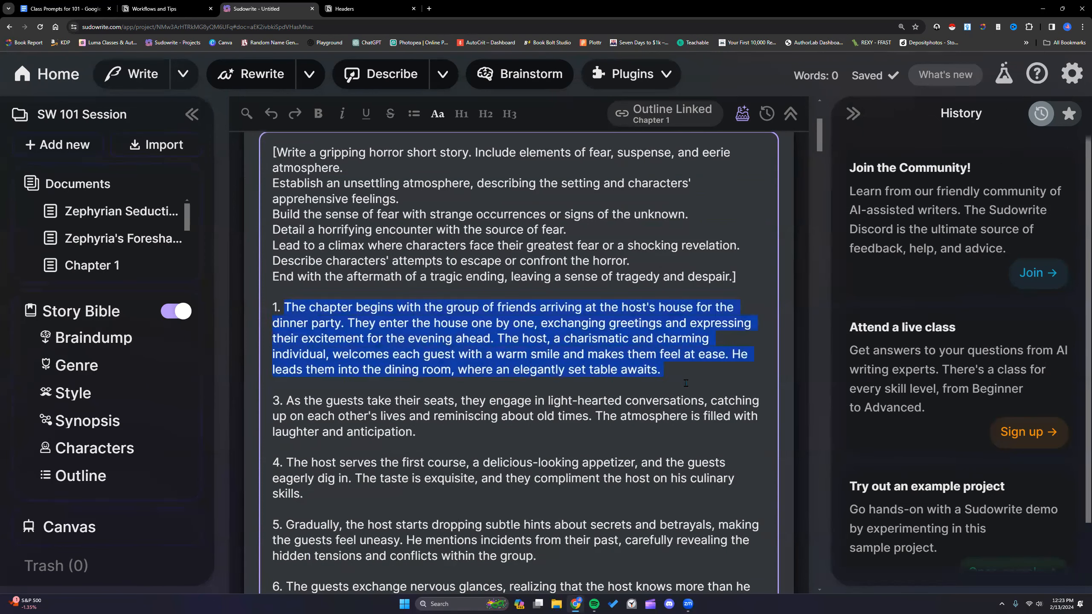
left_click(684, 378)
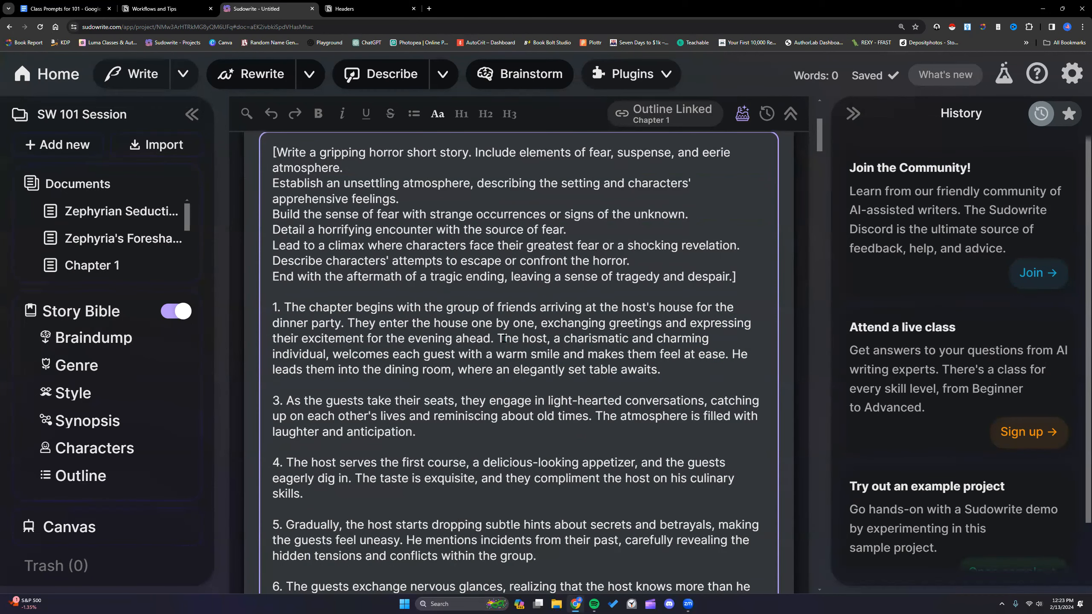
key("Return")
key("Return")
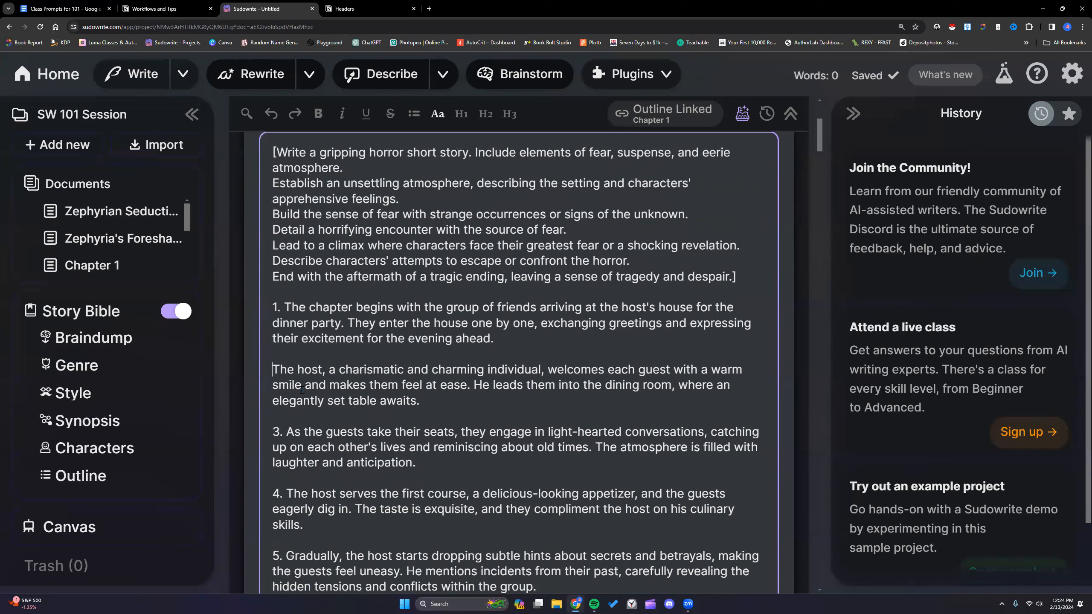
Remove the number "3." from the beat starting "As the guests take their seats", and highlight the "1." of the first beat
left_click(287, 430)
key("BackSpace")
key("BackSpace")
key("BackSpace")
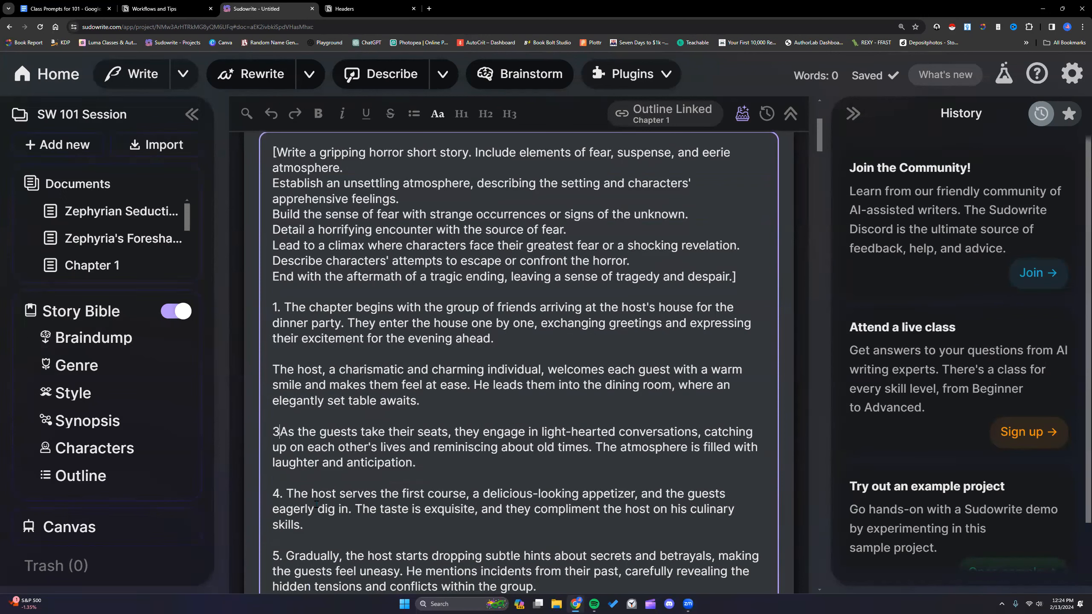
double_click(276, 306)
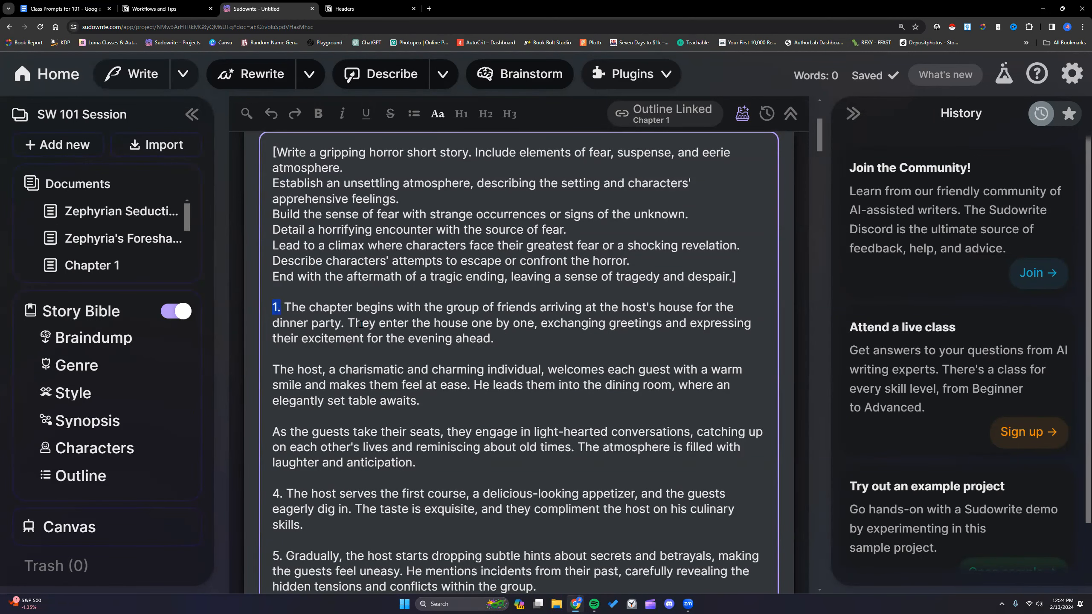
Look through the remaining beats and review the prose modes offered for generating the chapter, closing the list without choosing one
scroll(520, 407, "down", 3)
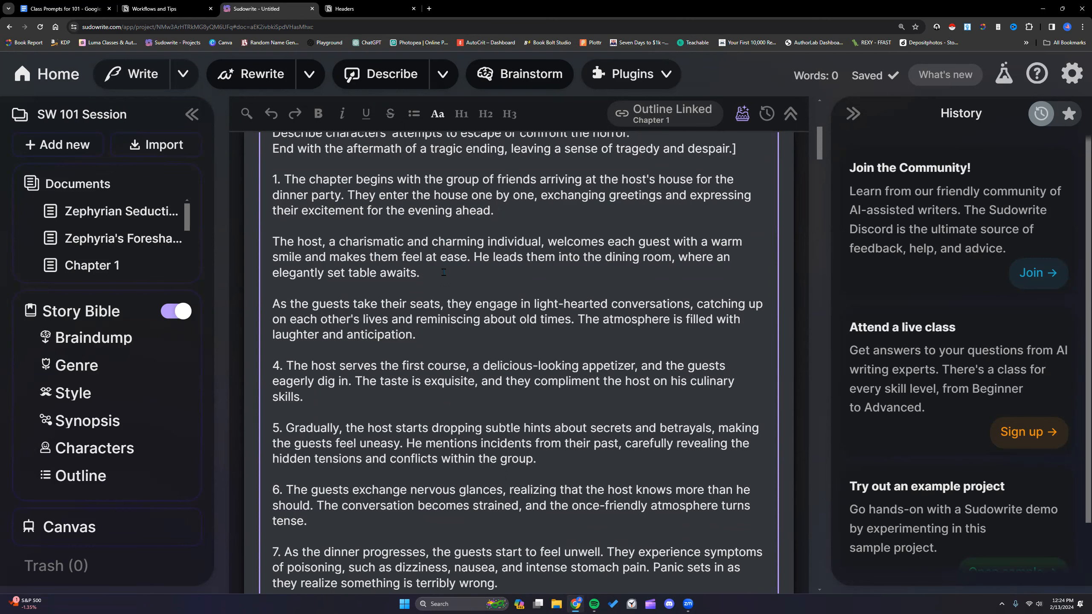
scroll(444, 273, "down", 9)
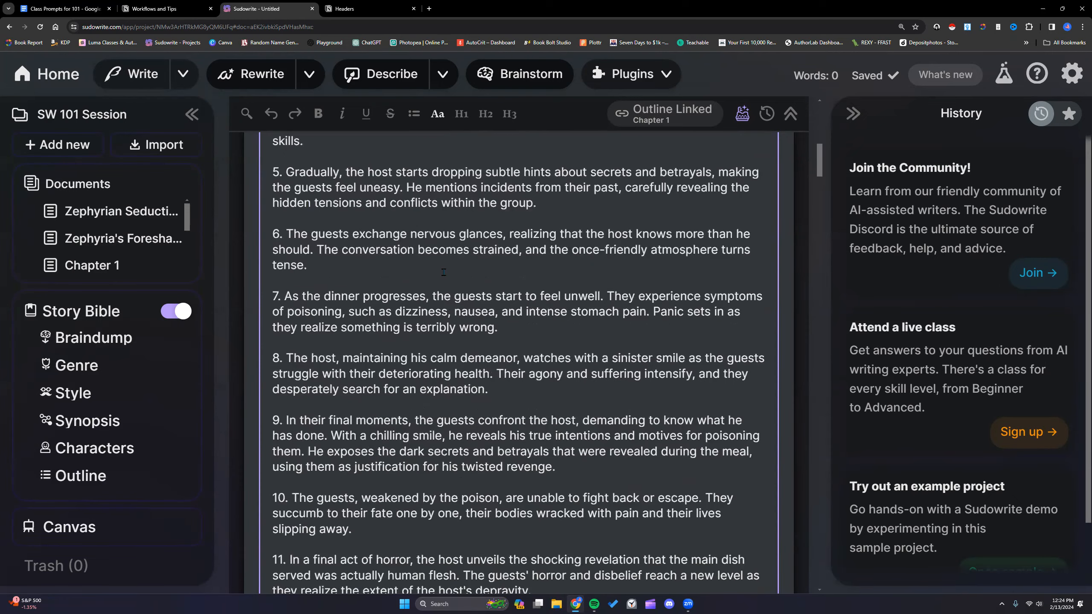
scroll(443, 272, "down", 12)
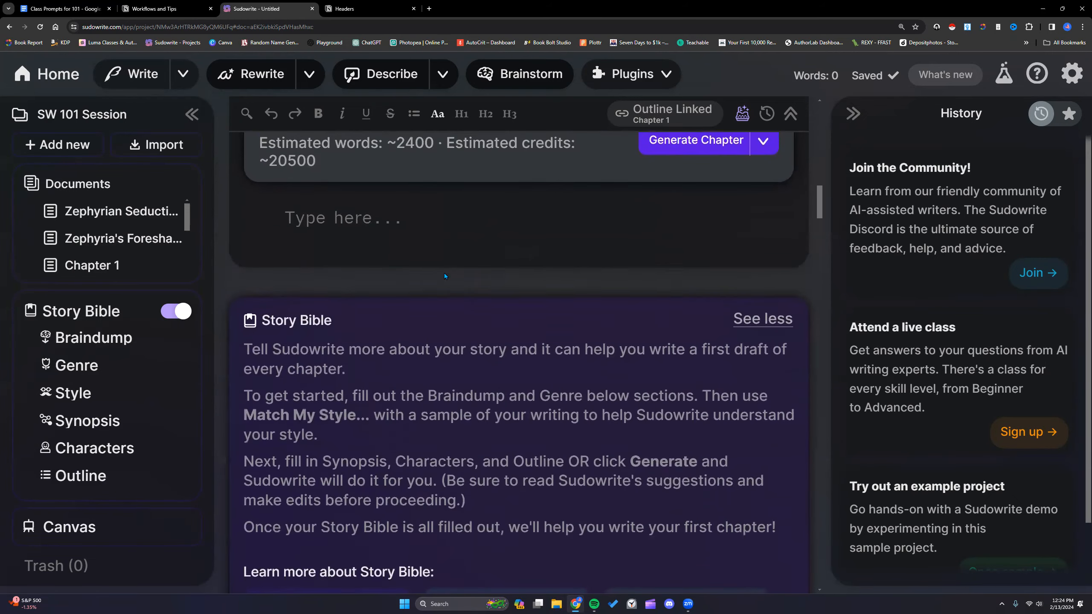
scroll(443, 273, "up", 1)
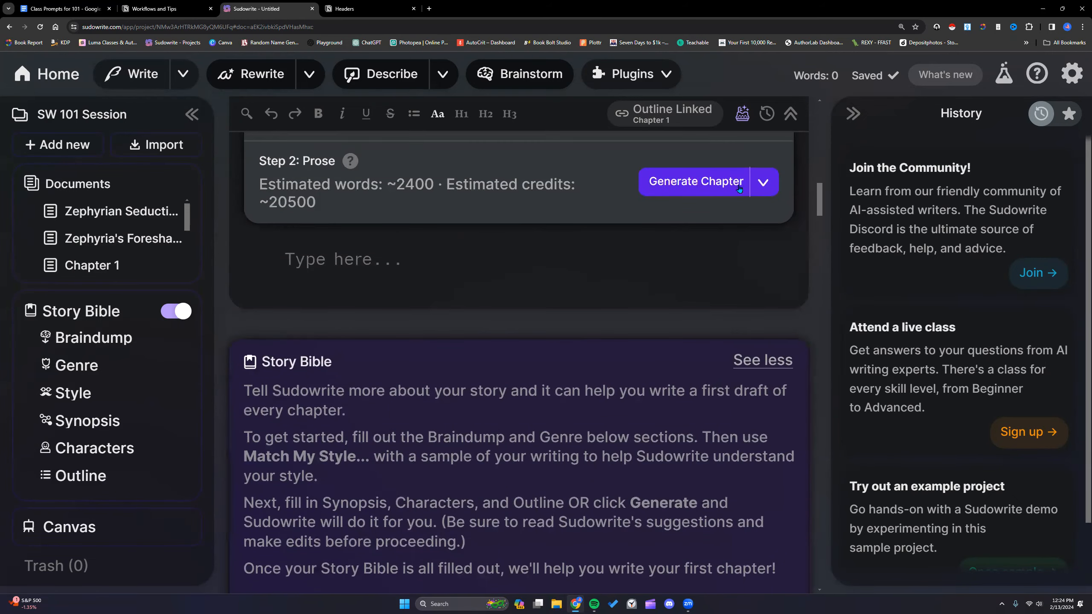
left_click(764, 183)
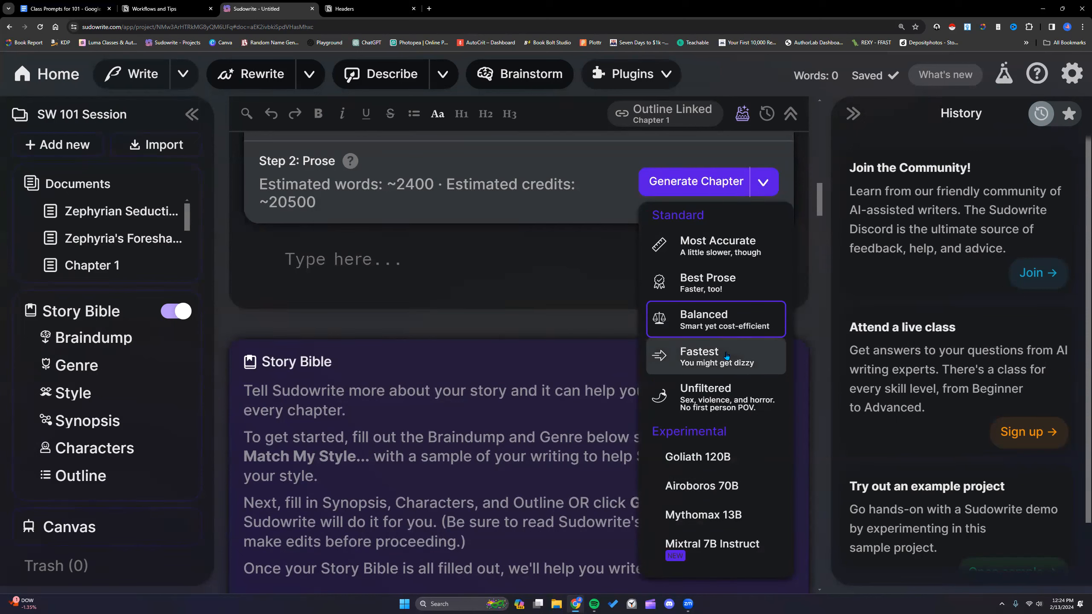
left_click(545, 358)
scroll(544, 357, "up", 3)
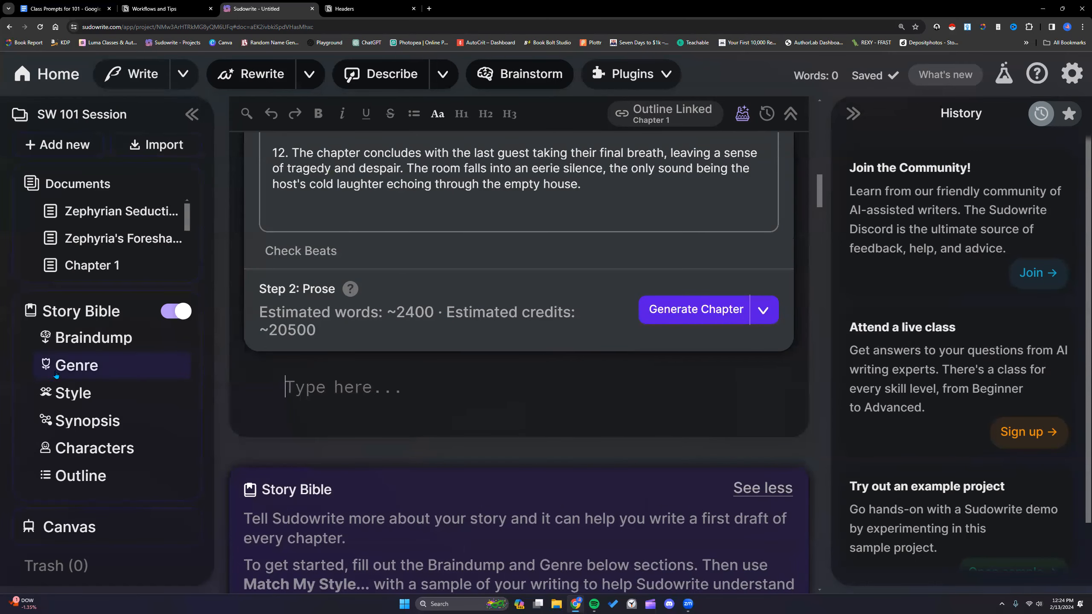
View the Story Bible's Style box, and return to the chapter's beats
left_click(85, 399)
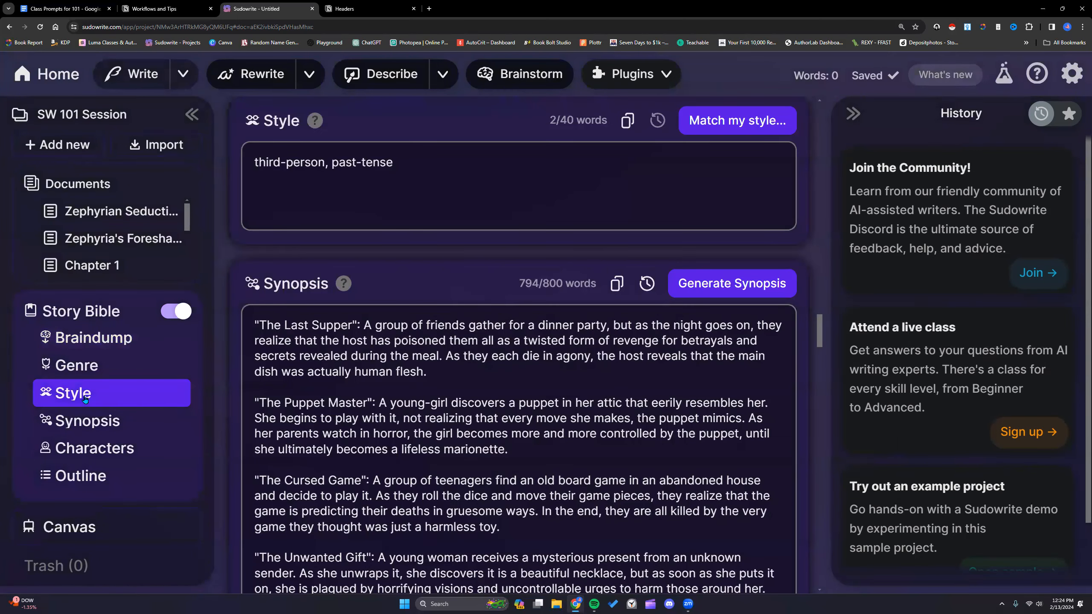
left_click(373, 183)
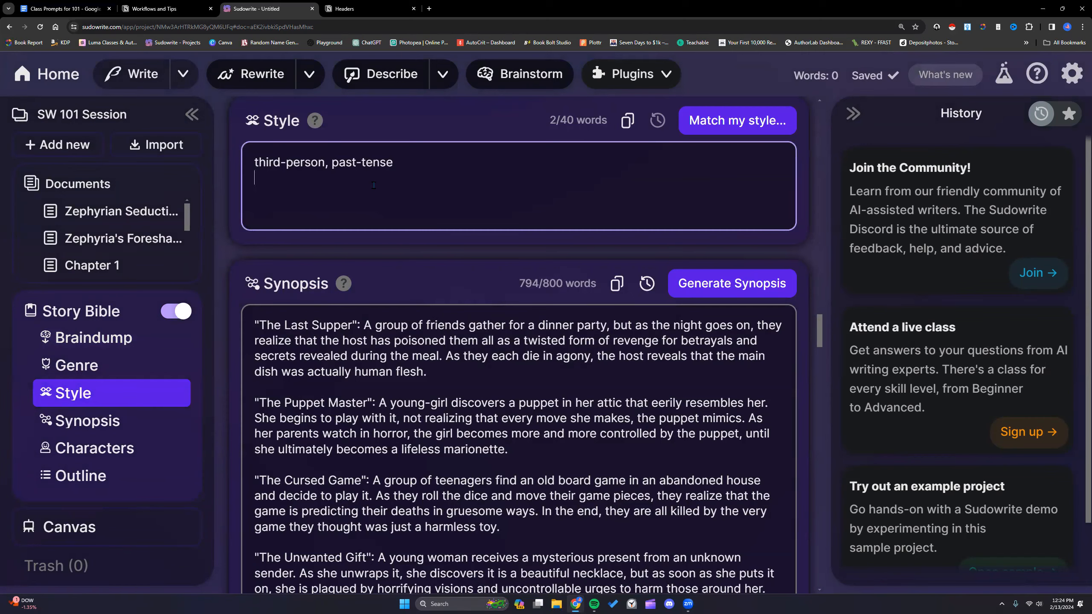
left_click_drag(819, 330, 817, 132)
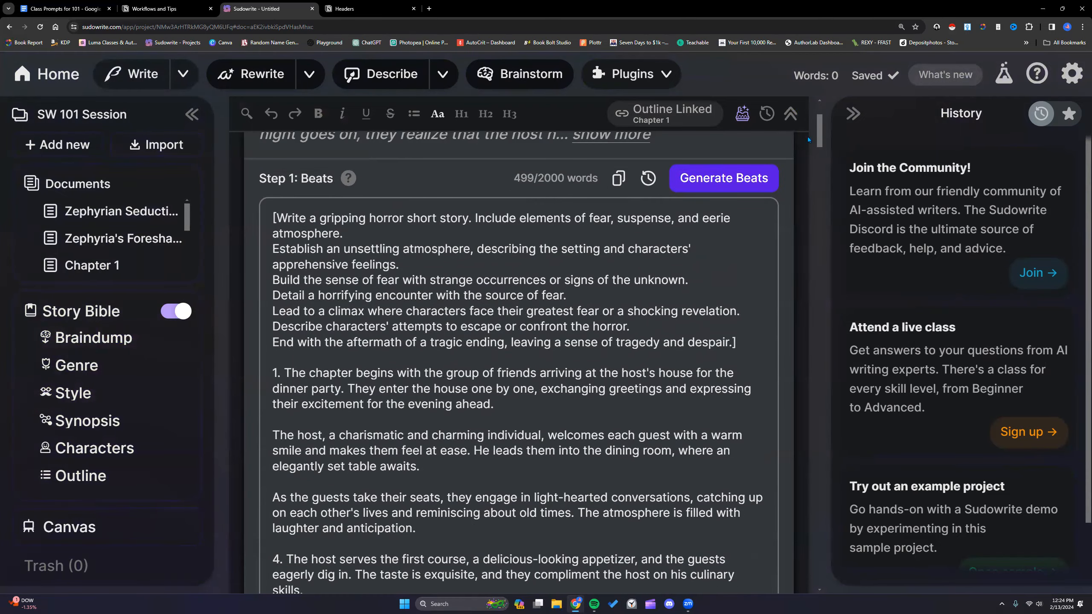
Copy Chapter 1's bracketed header and "The Last Supper" summary from the outline into a new document with its Chapter Generator closed
left_click(86, 479)
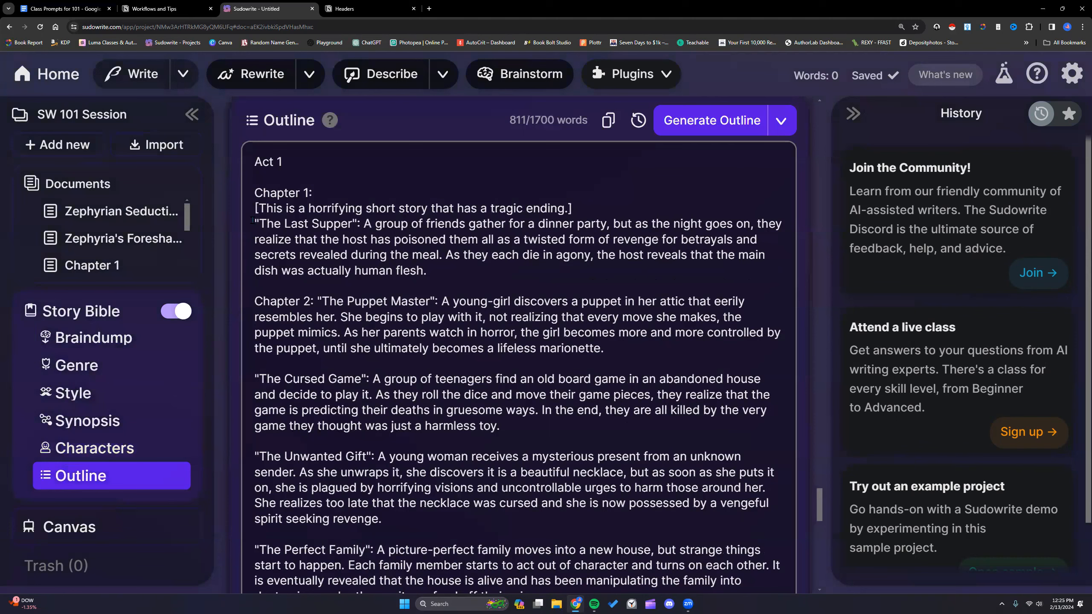
left_click_drag(254, 208, 320, 240)
left_click(437, 377)
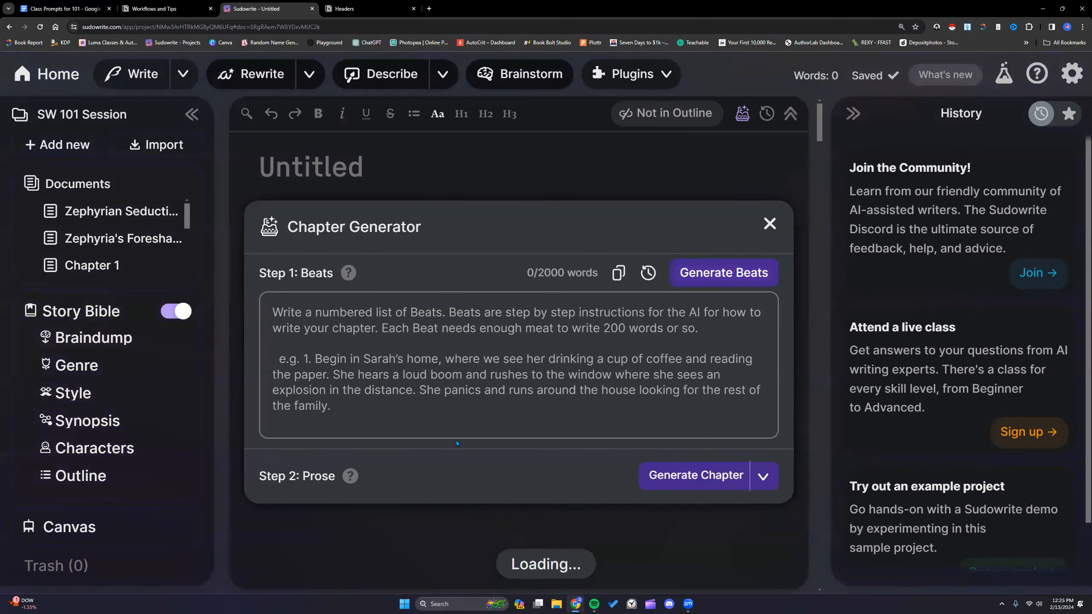
left_click(768, 224)
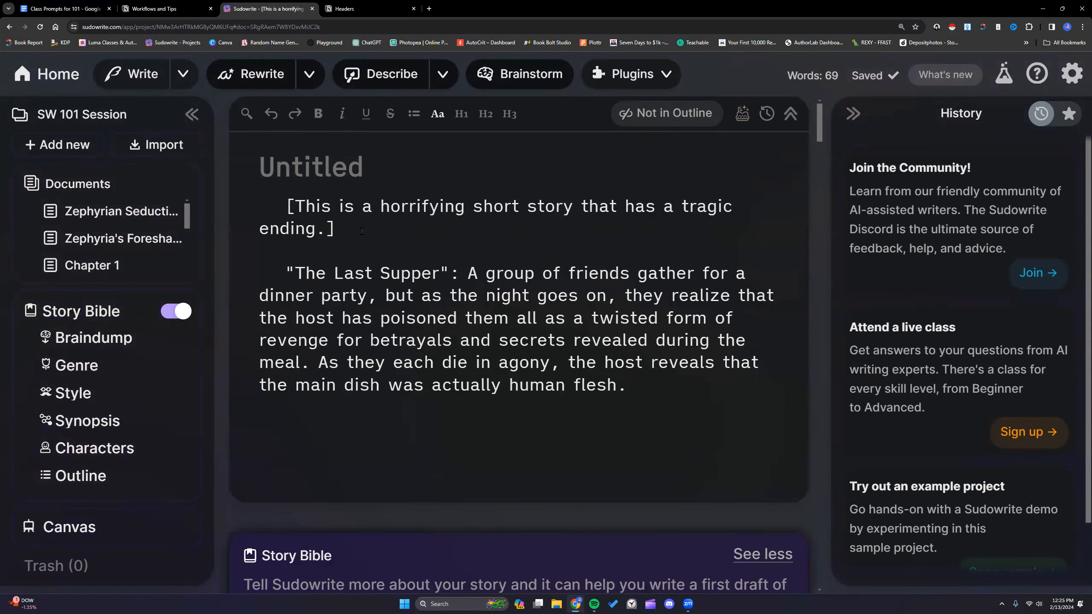
Highlight the start of the pasted text, and show and hide the new document's Chapter Generator
left_click_drag(278, 209, 423, 275)
left_click(660, 386)
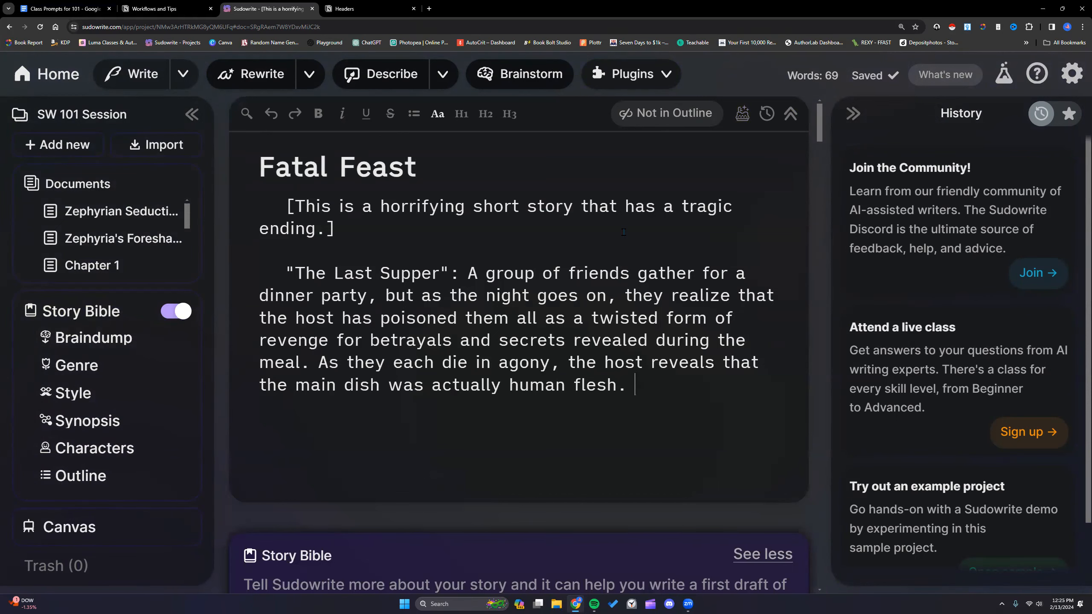
left_click(742, 113)
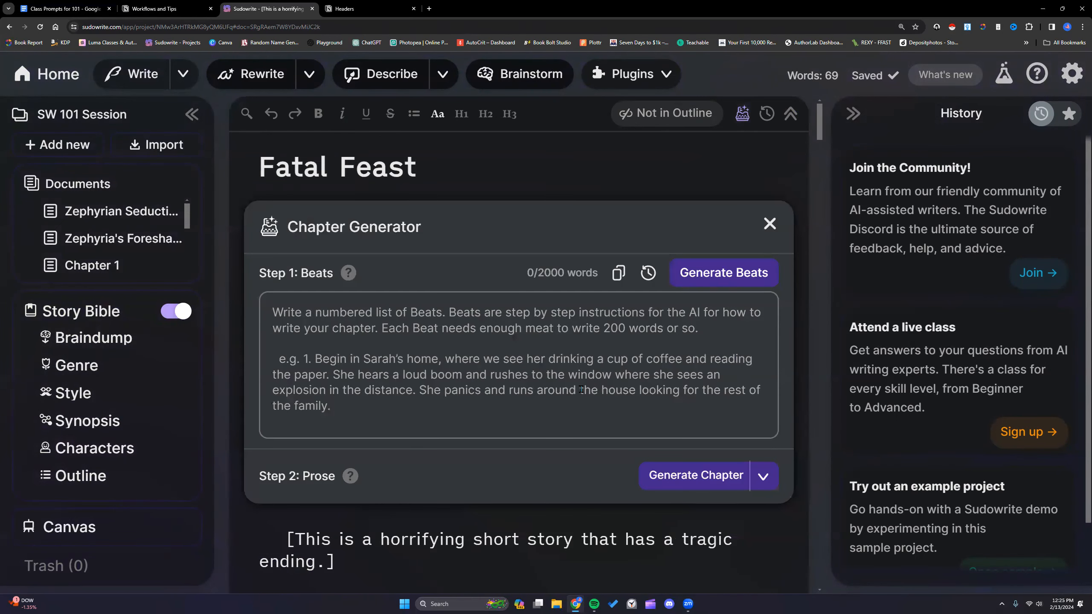
left_click(742, 113)
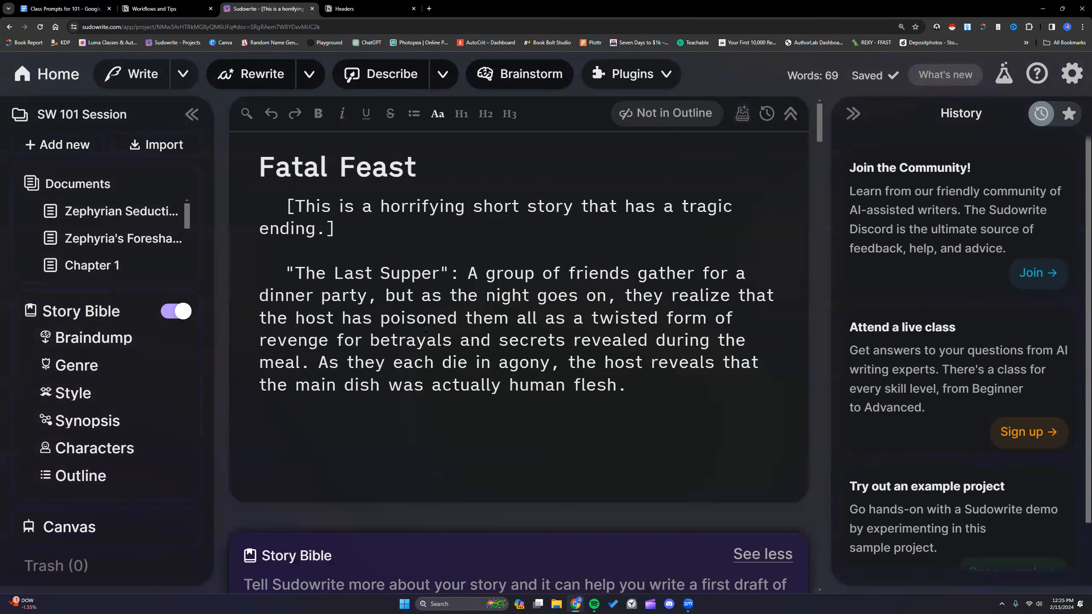
Select the document's entire body text and run the Genre & Style plugin on it
left_click_drag(671, 386, 276, 202)
left_click(666, 73)
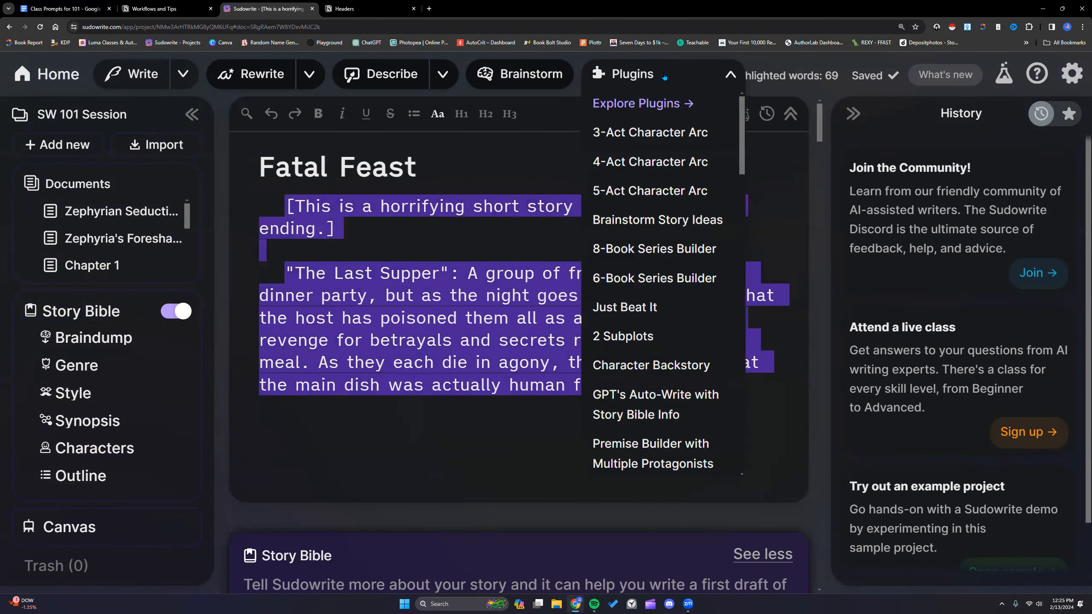
scroll(678, 212, "down", 5)
scroll(678, 212, "down", 7)
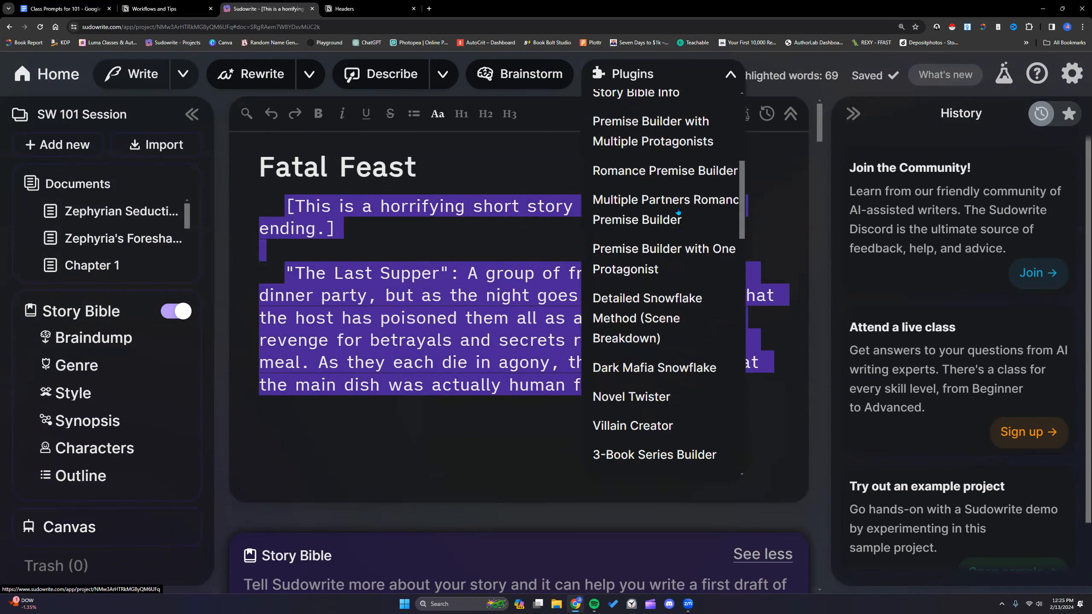
scroll(676, 210, "down", 7)
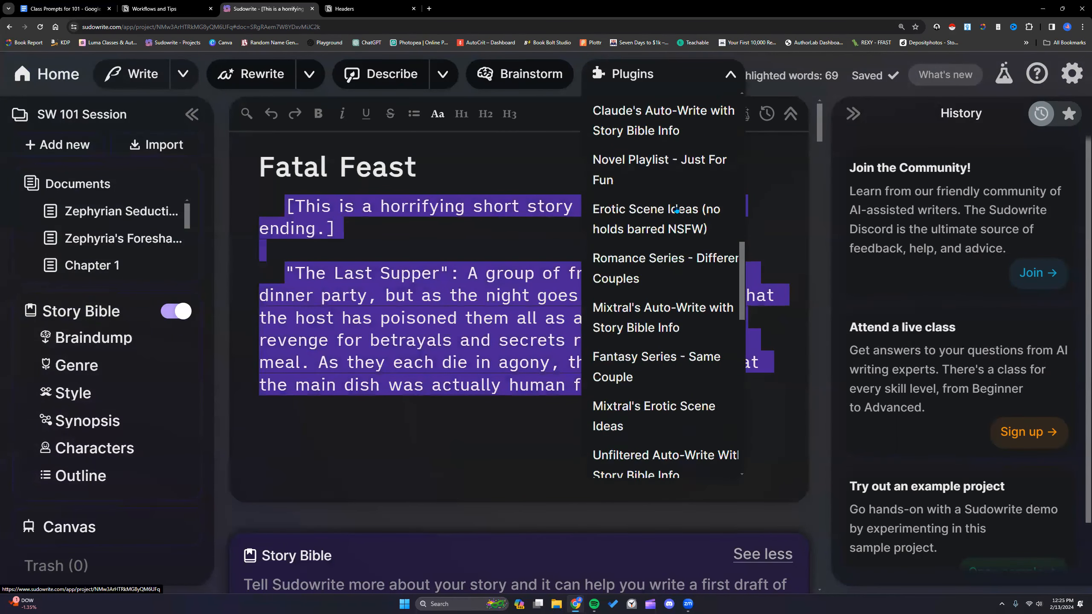
scroll(675, 209, "down", 3)
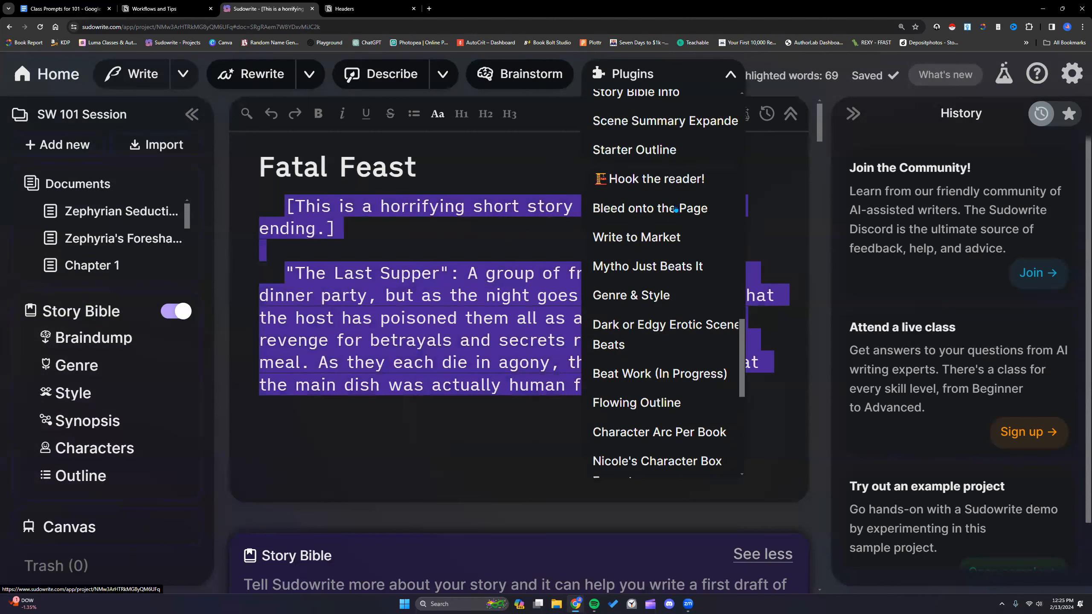
left_click(665, 296)
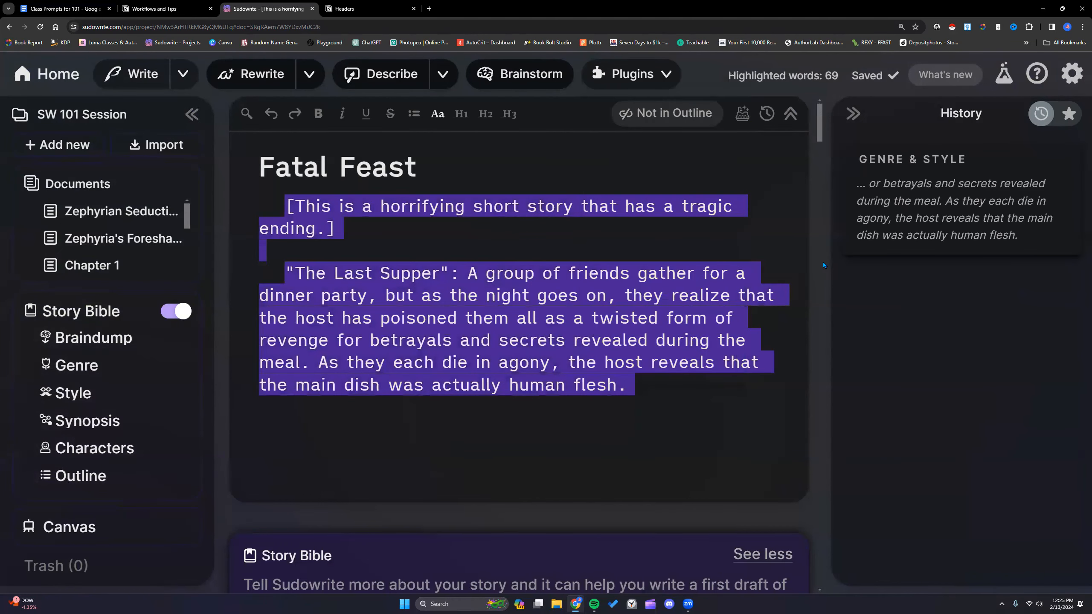
Widen the History area and examine the Genre Box and Style Box suggestions, highlighting the trope "Dinner party from hell"
left_click_drag(823, 264, 723, 262)
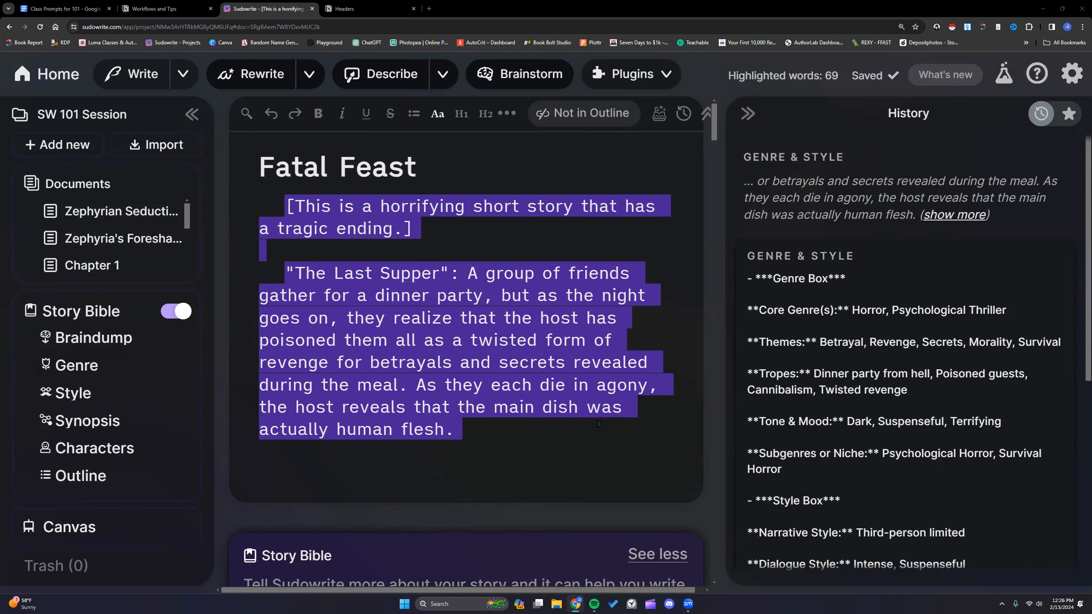
scroll(848, 383, "down", 2)
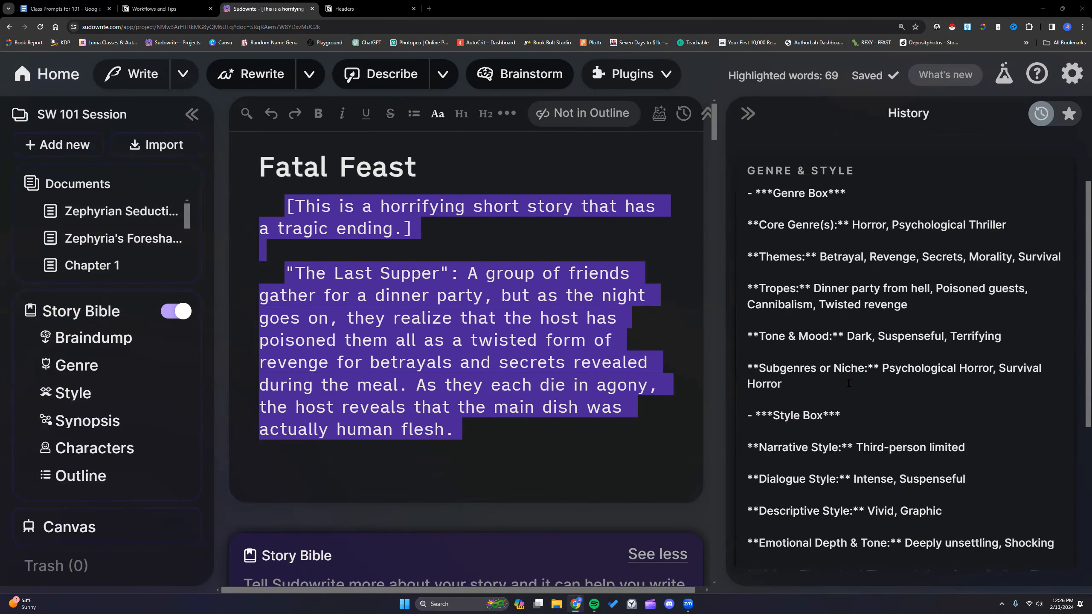
scroll(848, 383, "down", 1)
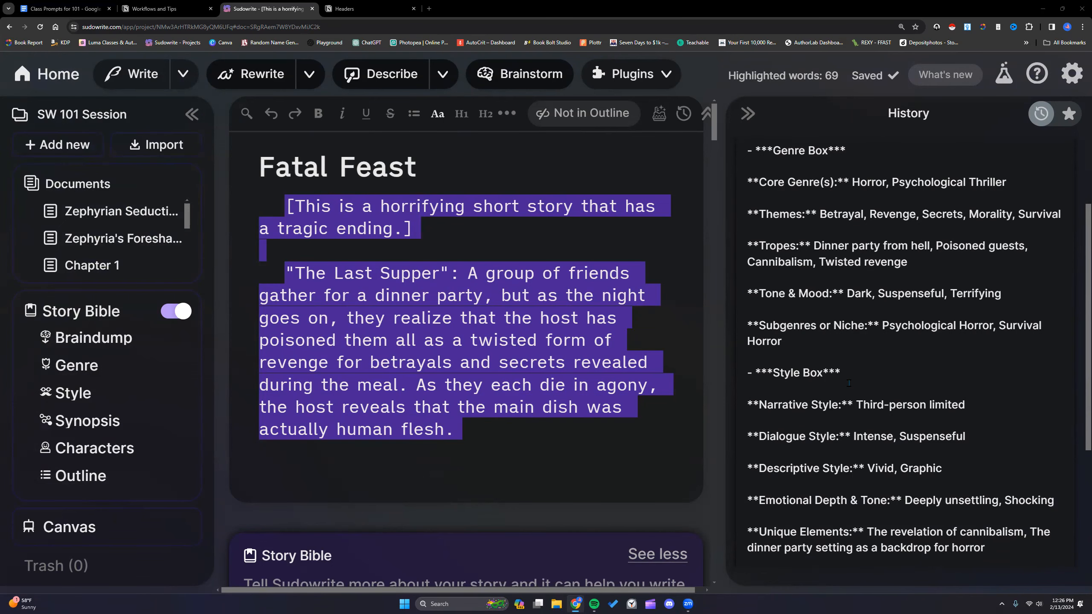
scroll(818, 284, "down", 2)
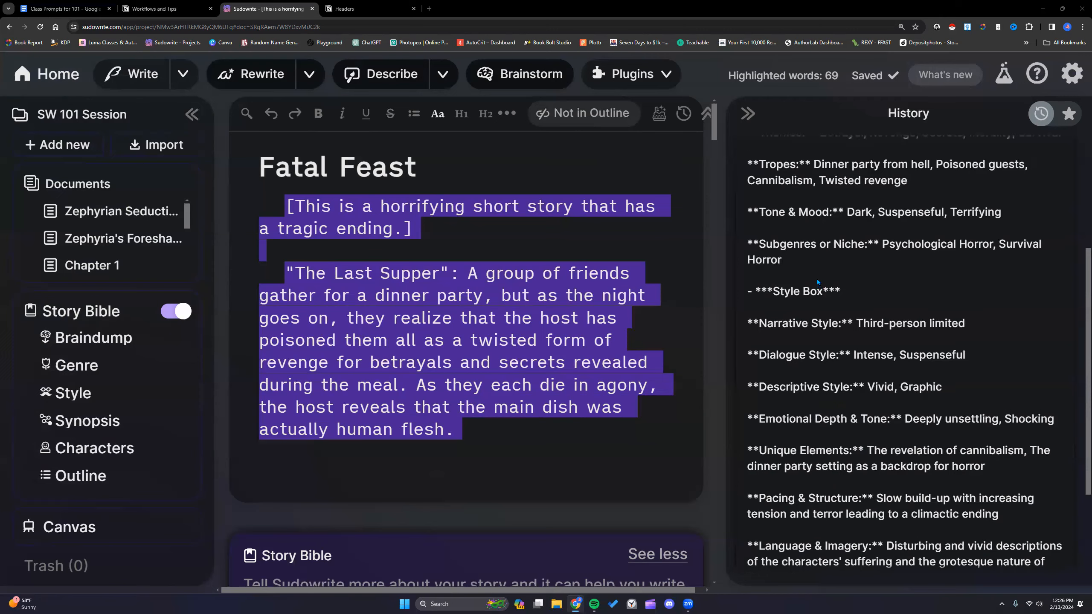
scroll(818, 284, "up", 2)
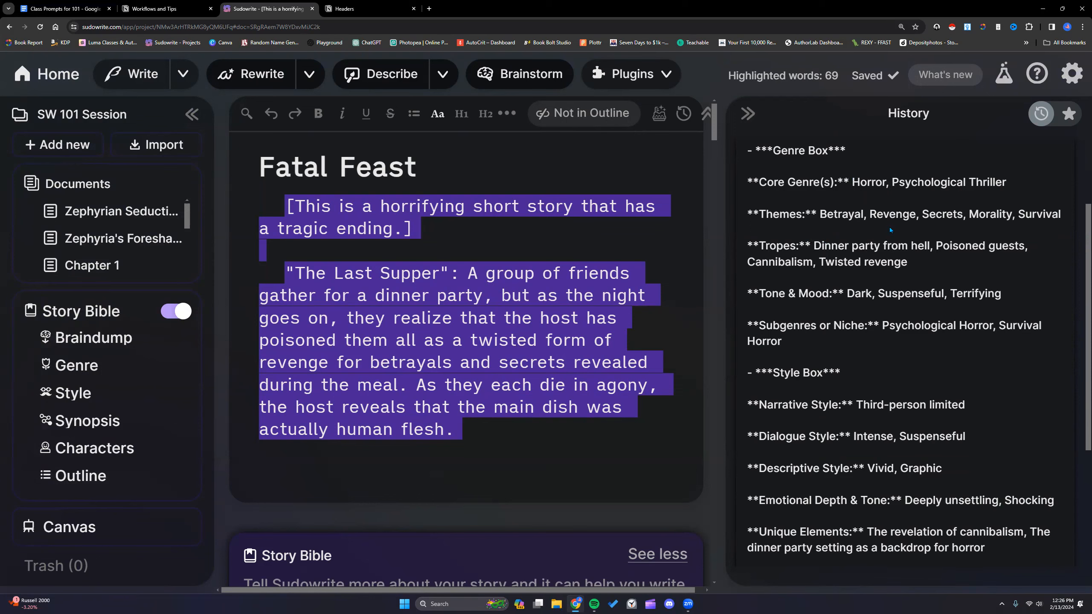
left_click_drag(814, 245, 929, 245)
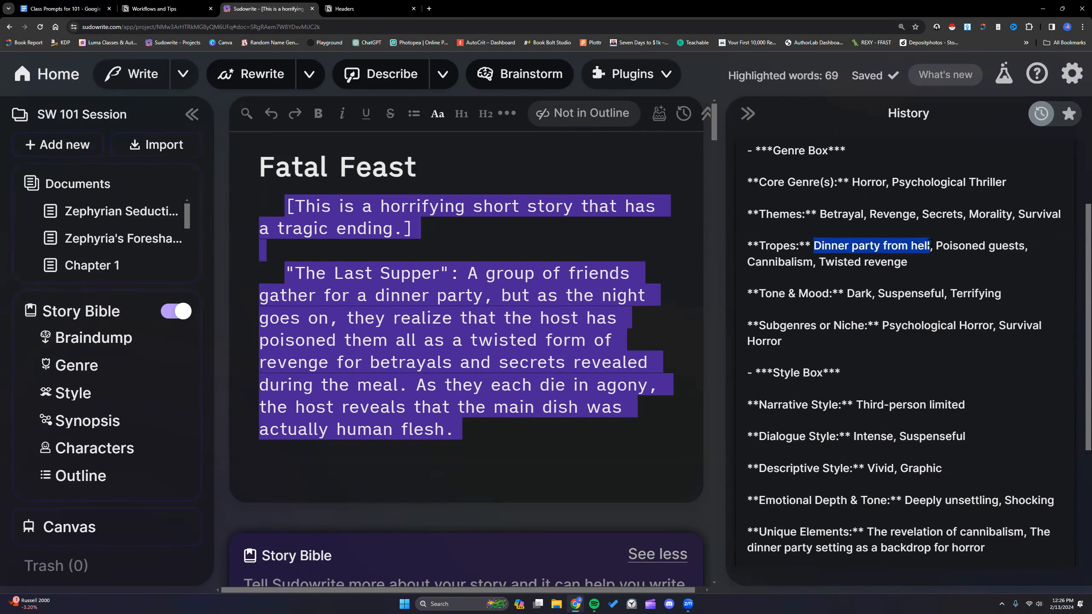
scroll(902, 328, "down", 5)
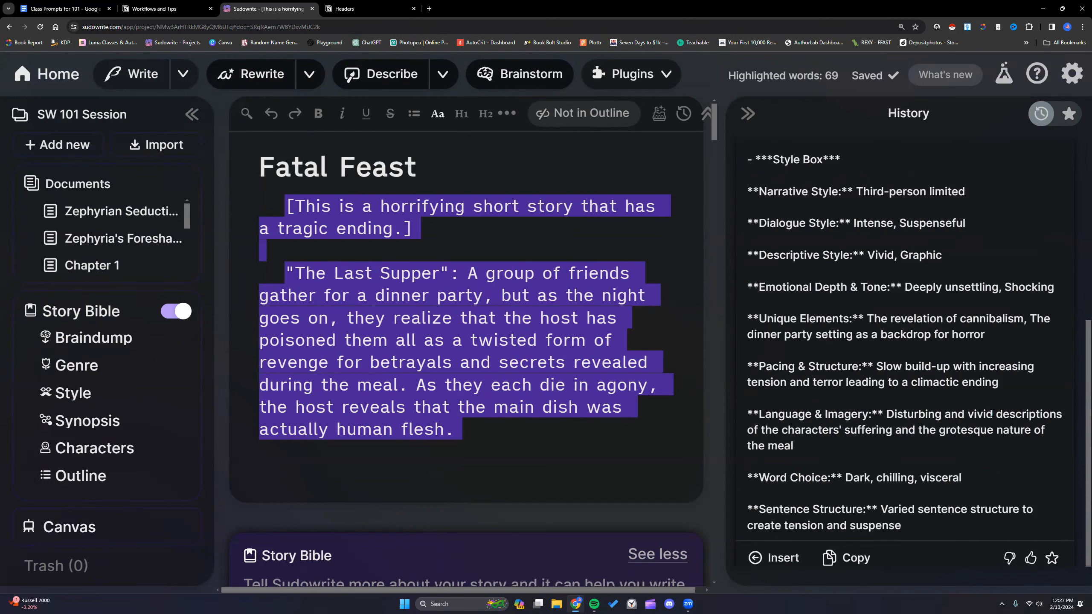
scroll(901, 440, "down", 1)
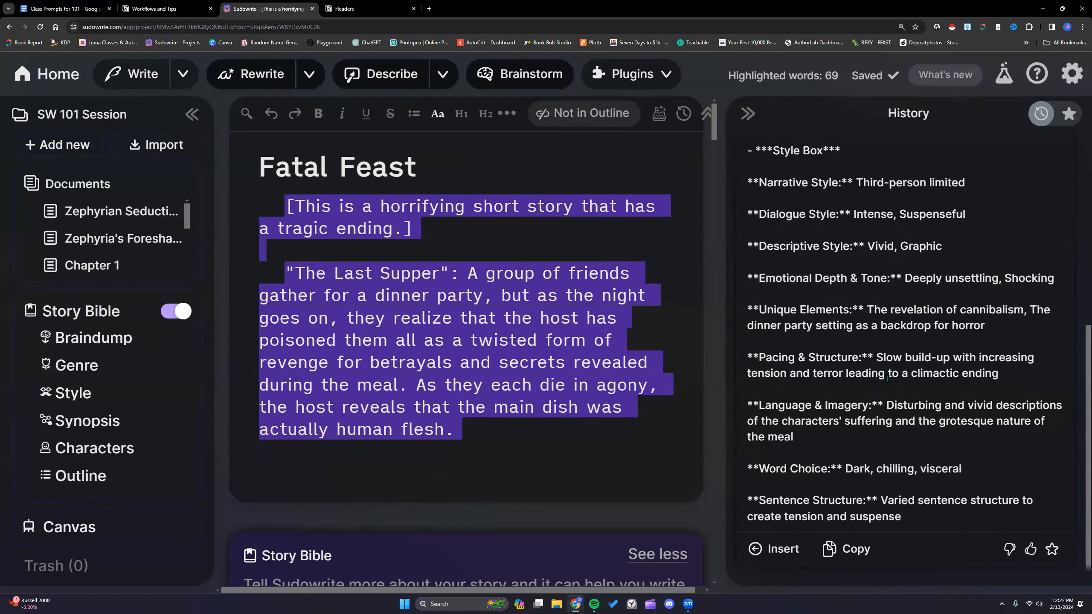
Copy the suggested pacing, imagery, word choice and sentence structure descriptions into the Style box without their labels, and return to the document text
left_click_drag(877, 357, 794, 437)
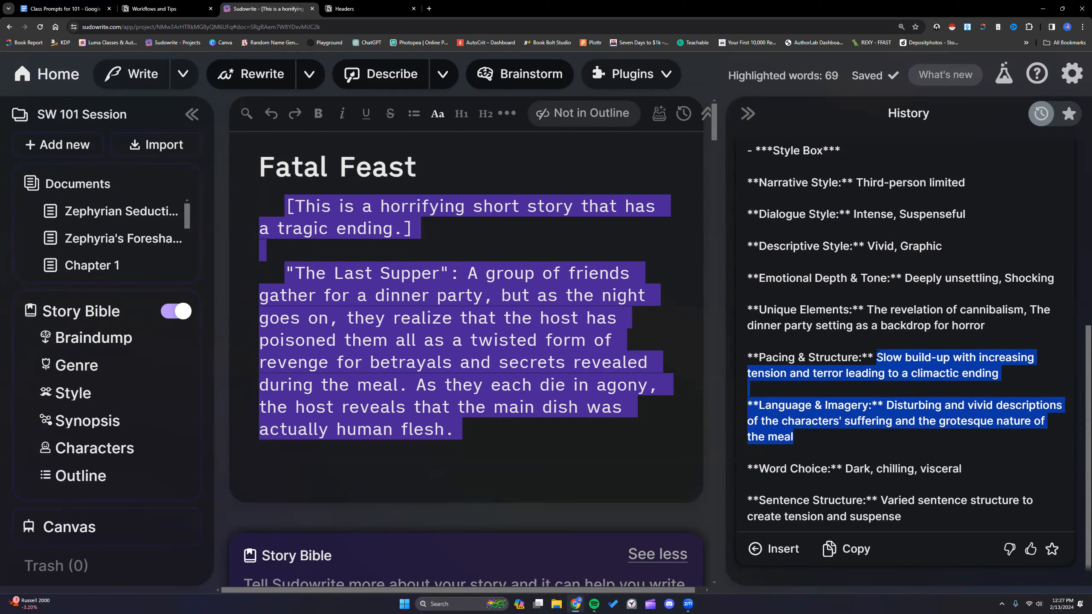
left_click_drag(877, 354, 173, 371)
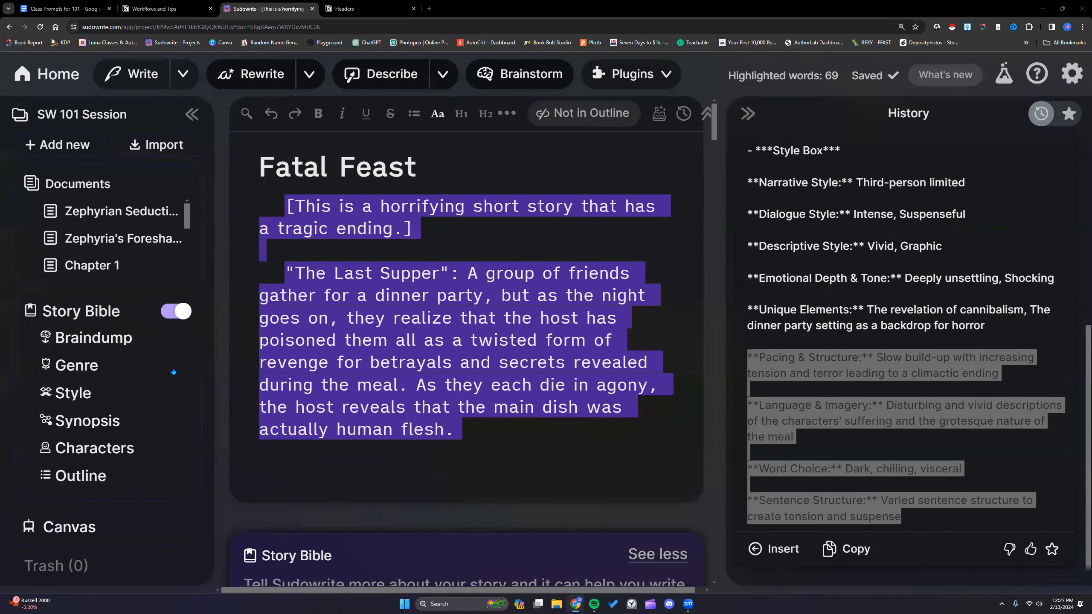
left_click(97, 395)
type("Slow build-up with increasing tension and terror leading to a climactic ending  *Disturbing and vivid descriptions of the characters' suffering and the grotesque nature of the meal  Dark, chilling, visceral  Varied sentence structure to create tension and suspense")
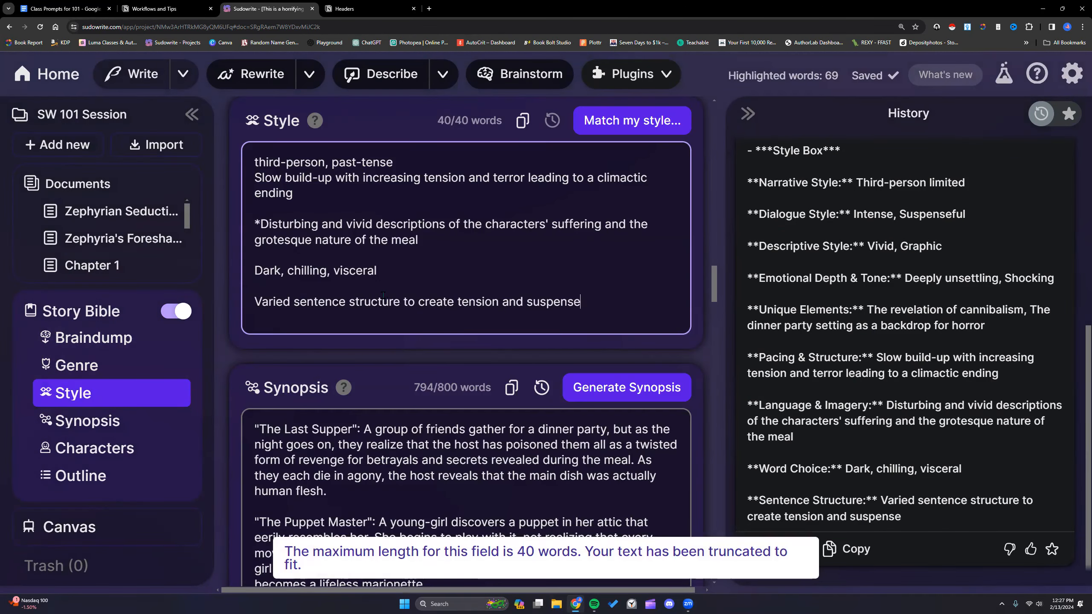
scroll(565, 306, "up", 15)
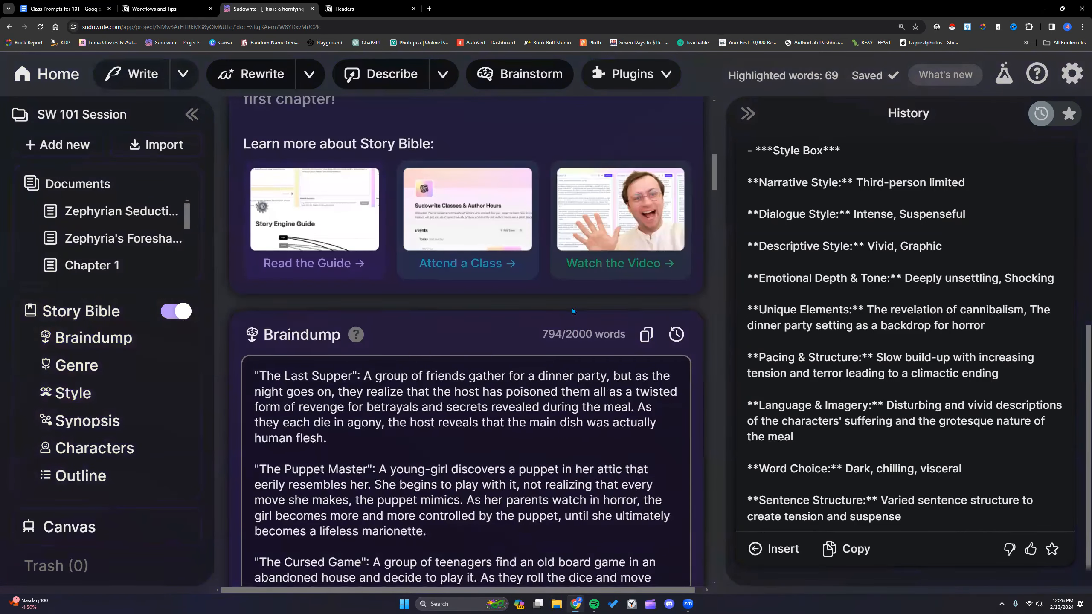
scroll(565, 306, "up", 6)
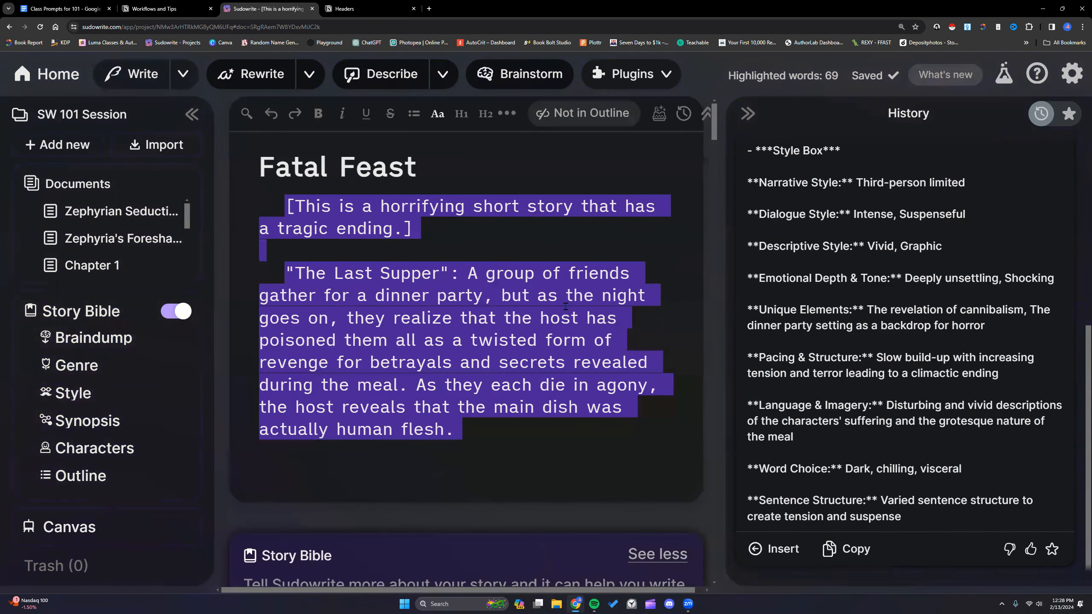
Open the lower of the two Chapter 1 documents, the one listed just above Fatal Feast
left_click(114, 309)
scroll(105, 349, "down", 3)
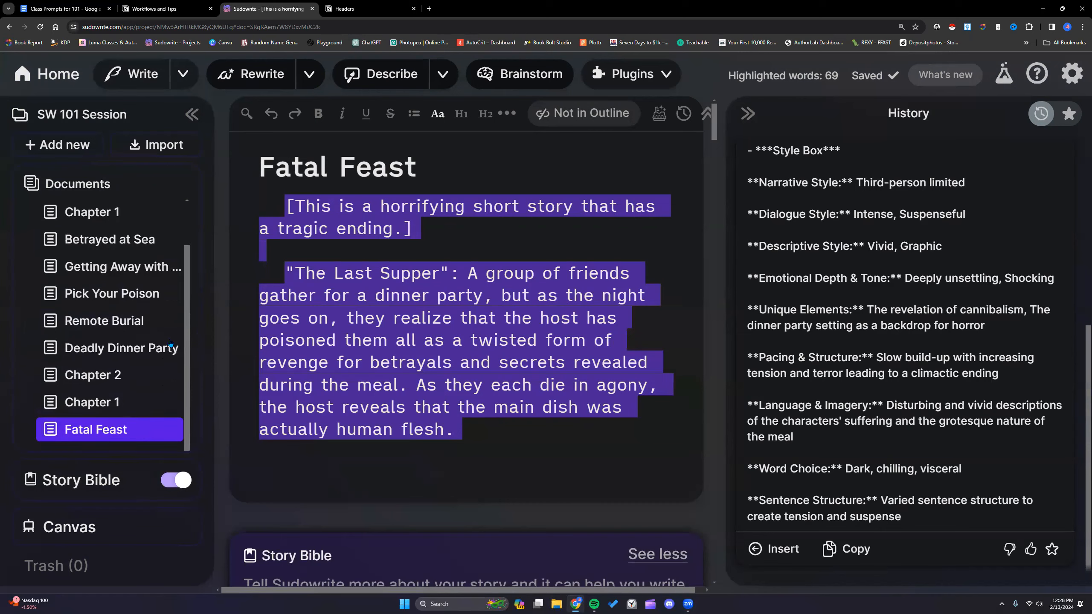
left_click(103, 407)
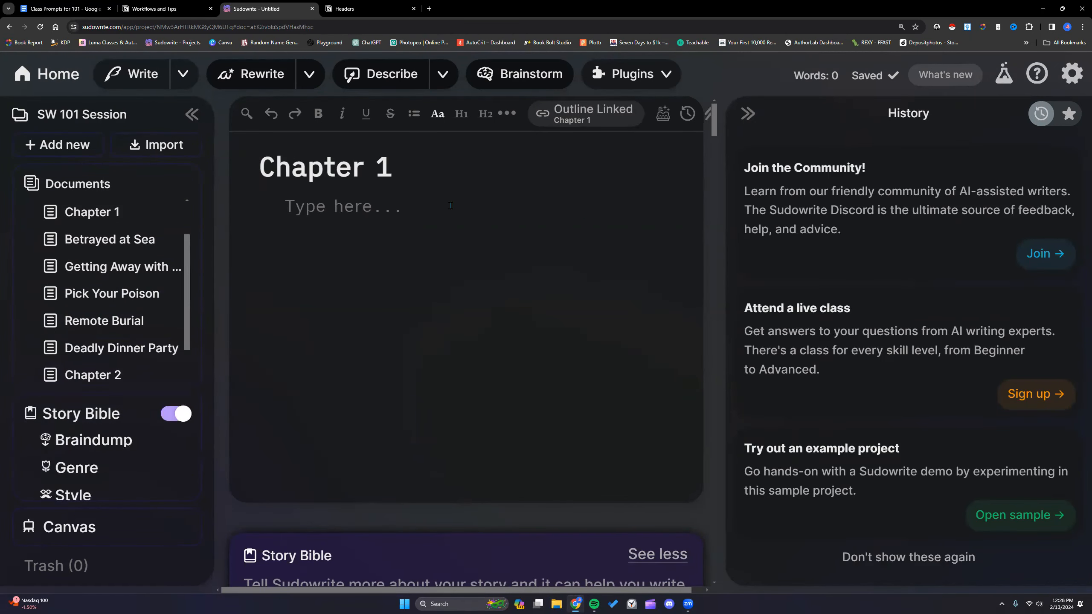
Choose a prose mode and generate the chapter's prose from its existing beats
scroll(543, 294, "down", 15)
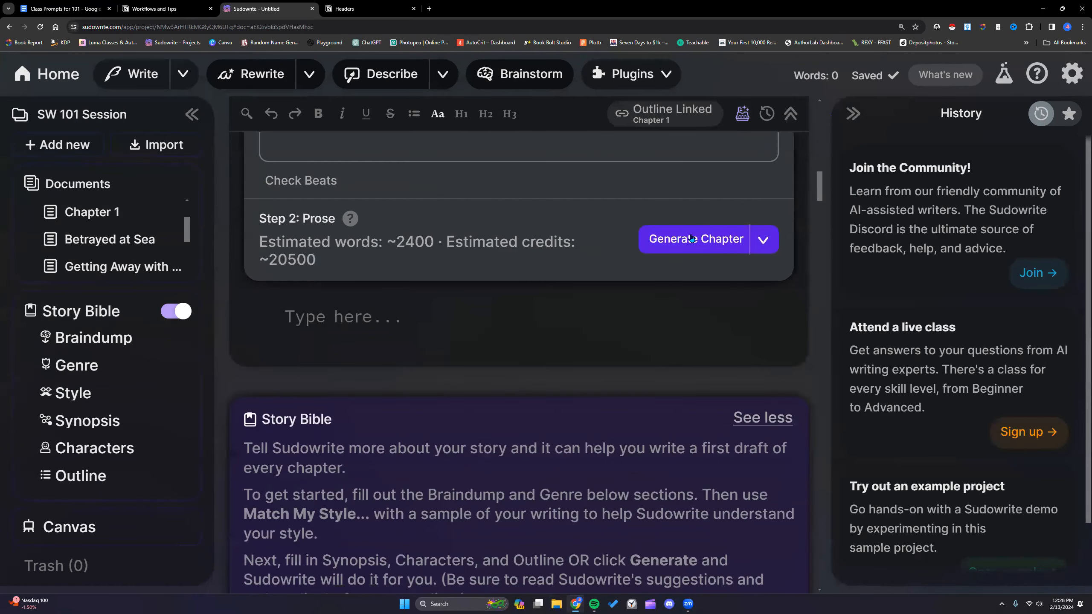
left_click(768, 243)
left_click(768, 244)
left_click(768, 244)
left_click(688, 412)
left_click(706, 237)
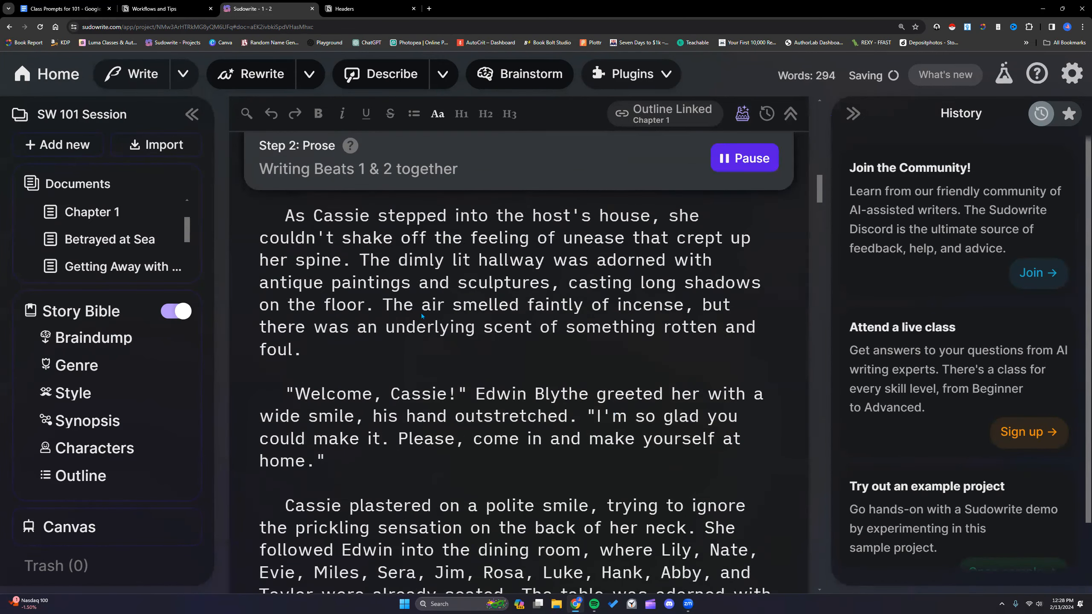
Read back through the generated dinner party prose and up to the beats that produced it
scroll(382, 253, "up", 1)
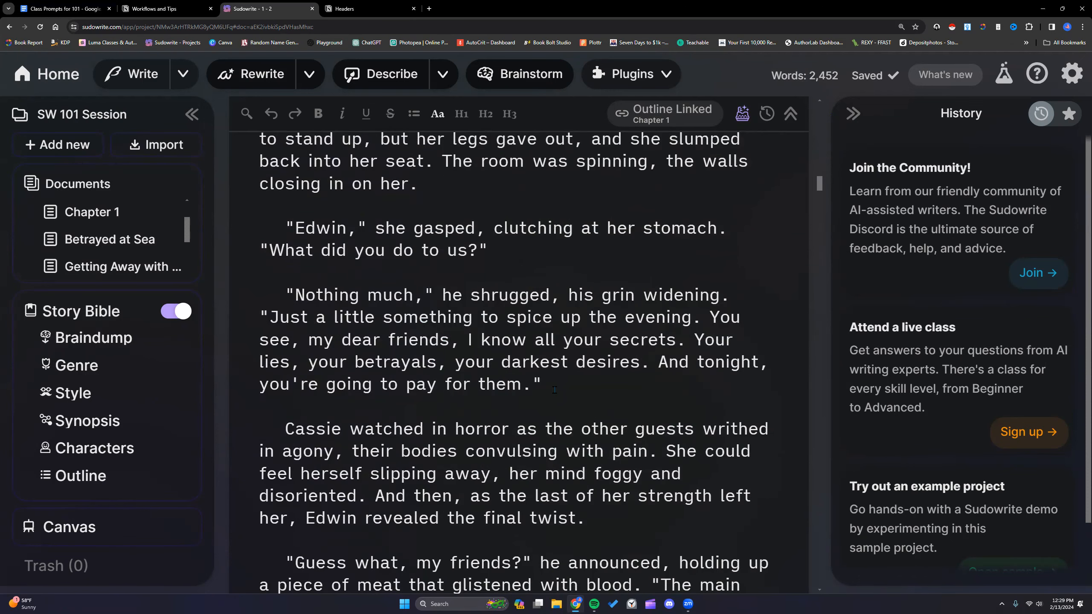
scroll(556, 390, "up", 2)
scroll(554, 390, "up", 5)
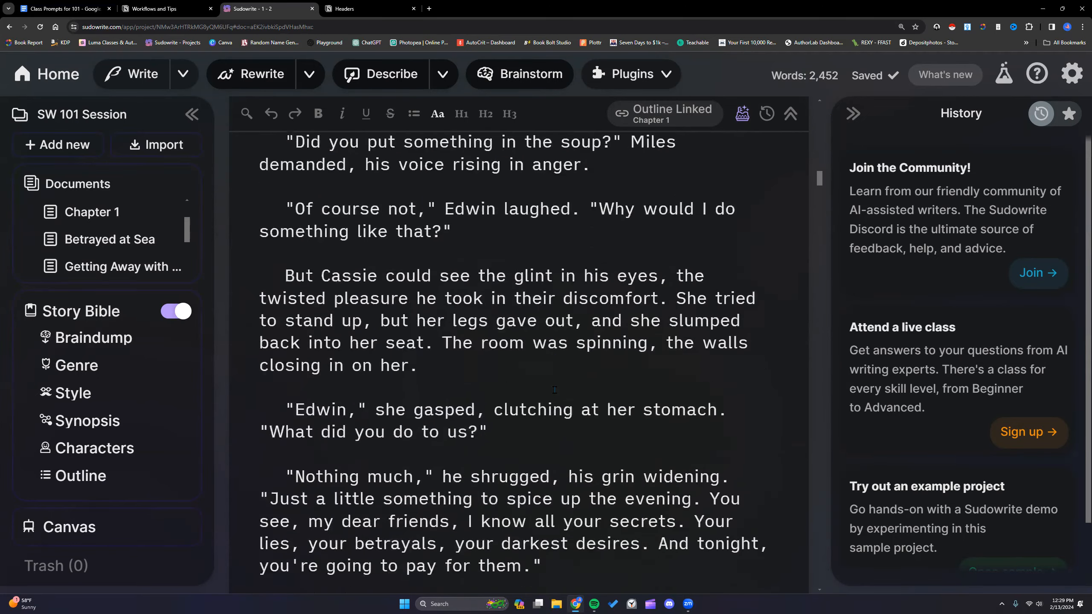
scroll(554, 389, "up", 4)
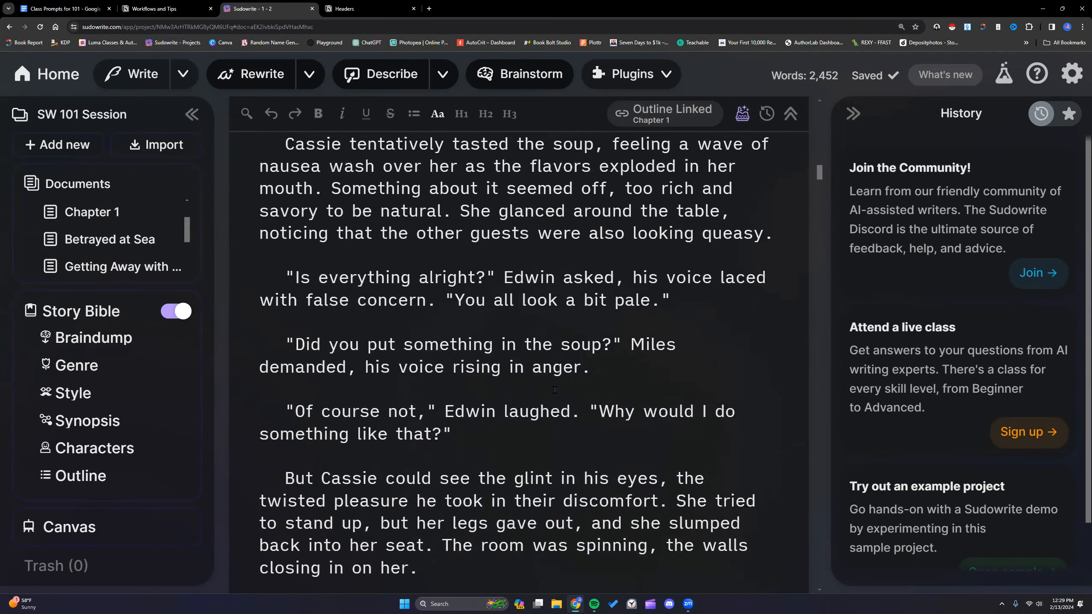
scroll(554, 389, "up", 10)
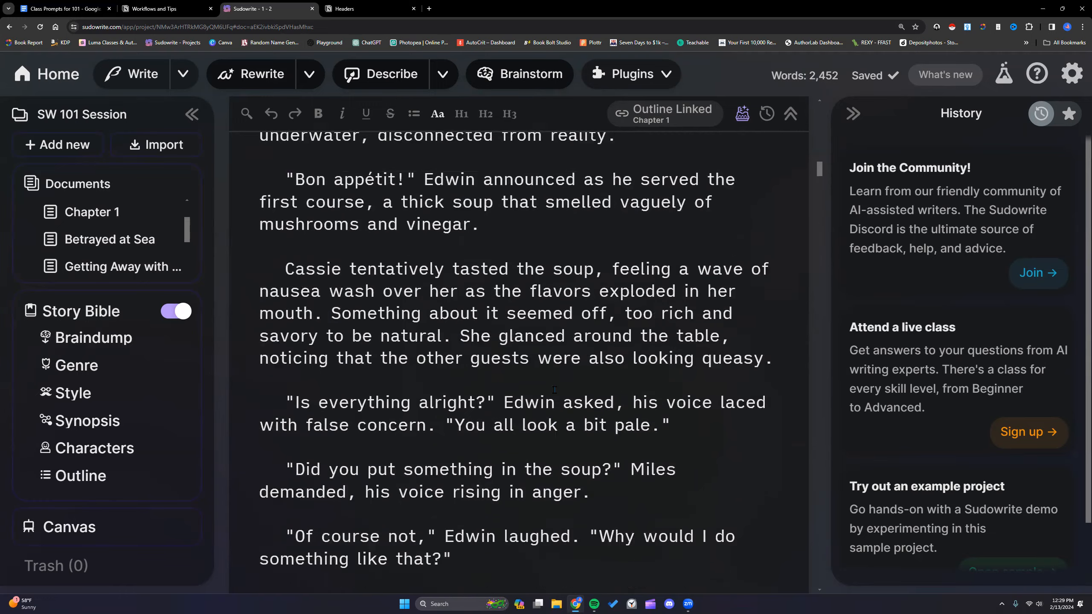
scroll(555, 390, "up", 20)
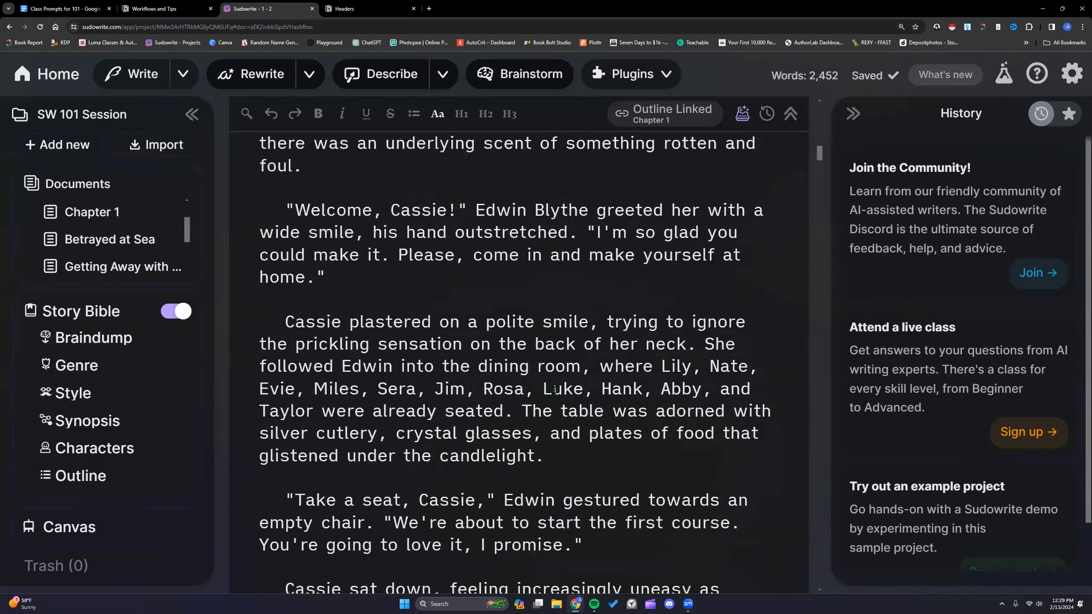
scroll(555, 390, "up", 3)
scroll(555, 390, "down", 6)
scroll(658, 289, "up", 14)
scroll(658, 288, "up", 11)
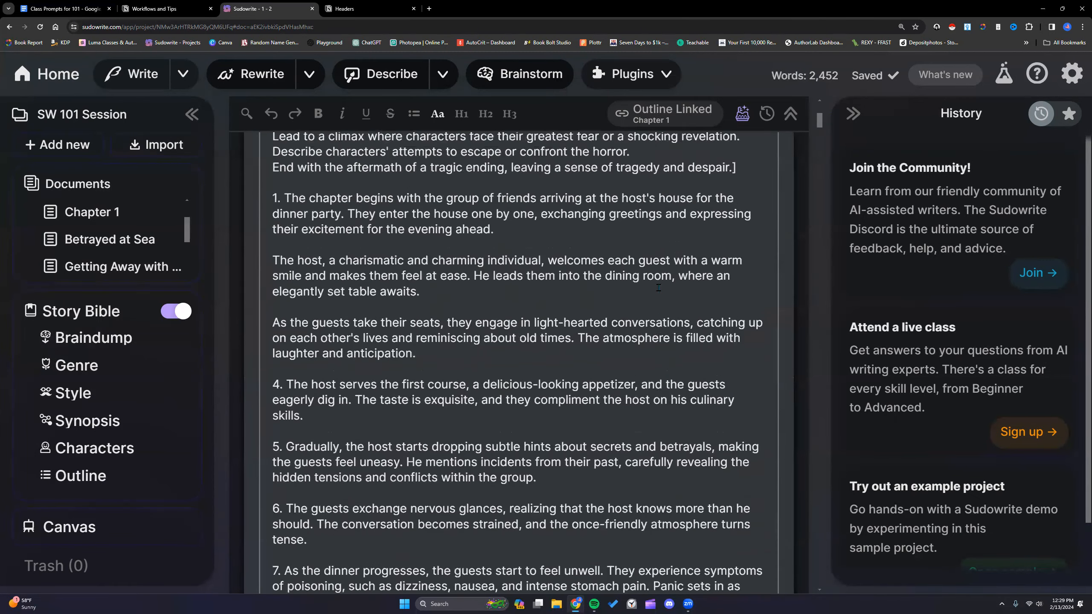
Copy the complete beats, including the bracketed horror instructions, into the Chapter Generator of another new Chapter 1 document
left_click(624, 281)
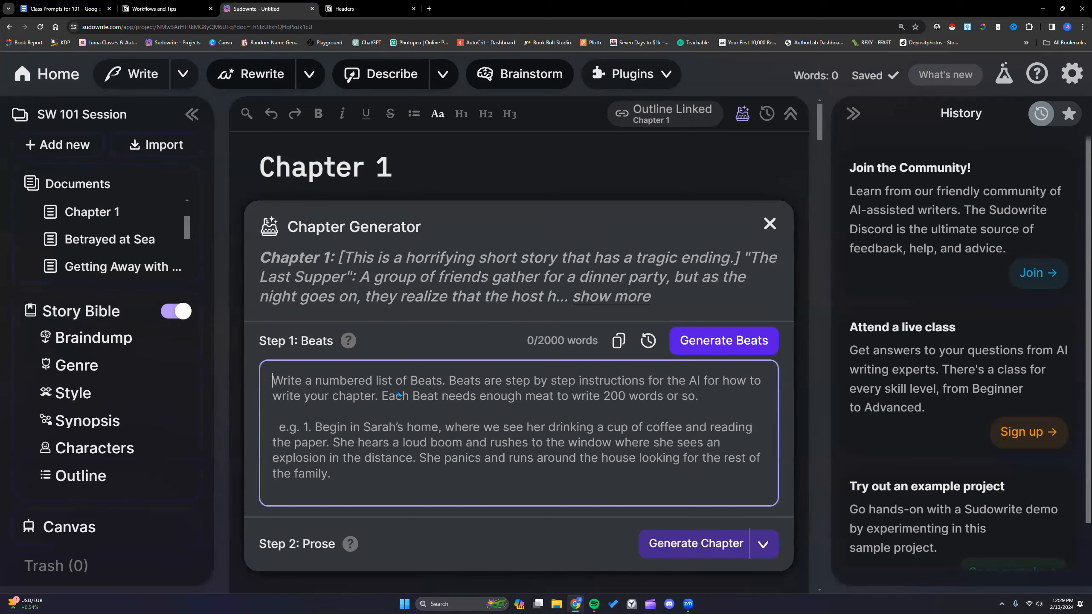
right_click(399, 390)
left_click(413, 276)
scroll(402, 378, "up", 9)
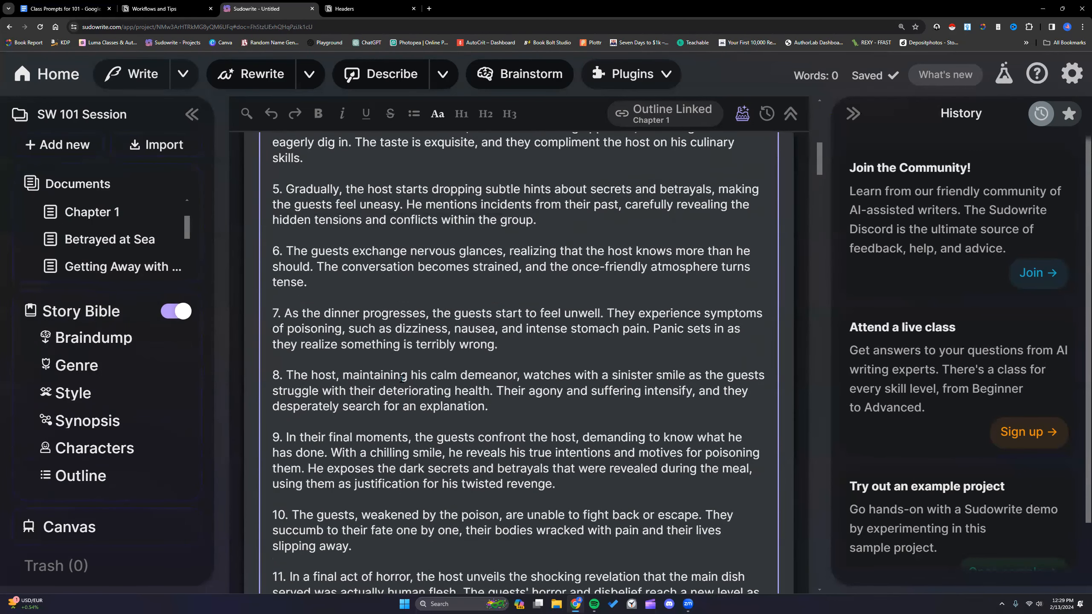
Highlight the first beat, about the friends arriving at the host's house, and clear the selection
triple_click(292, 245)
left_click_drag(273, 303, 270, 235)
left_click(508, 277)
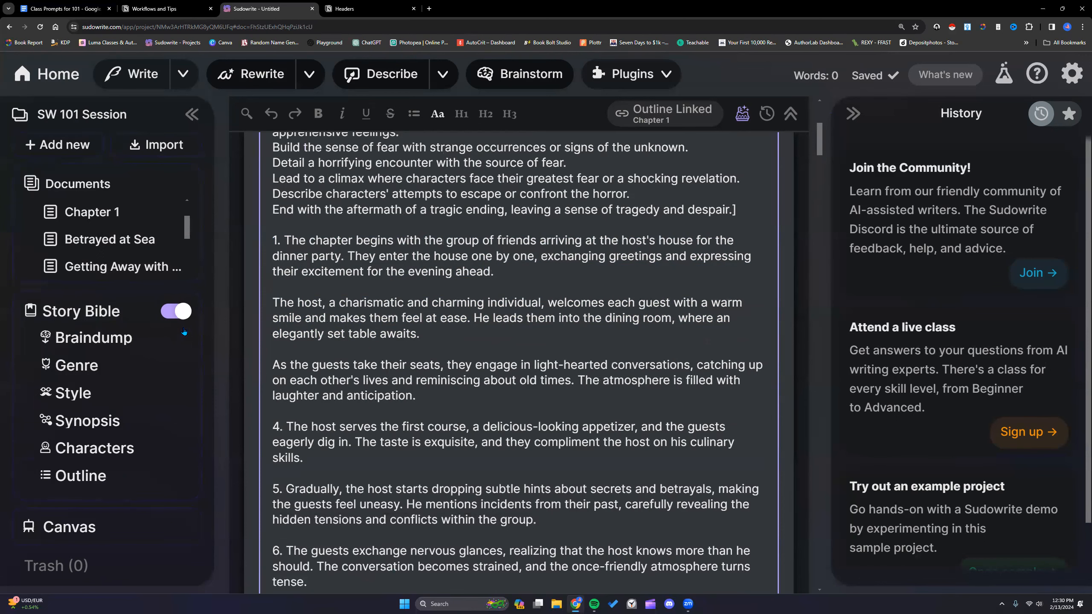
Select the experimental Airoboros 70B model and generate the chapter from the pasted beats
scroll(508, 297, "down", 10)
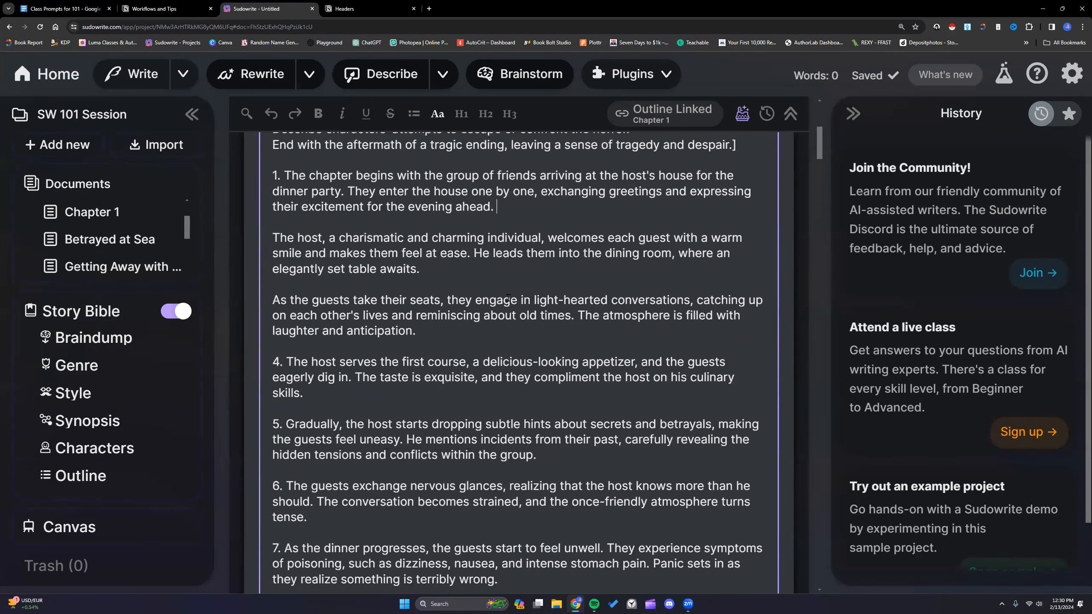
scroll(508, 297, "down", 7)
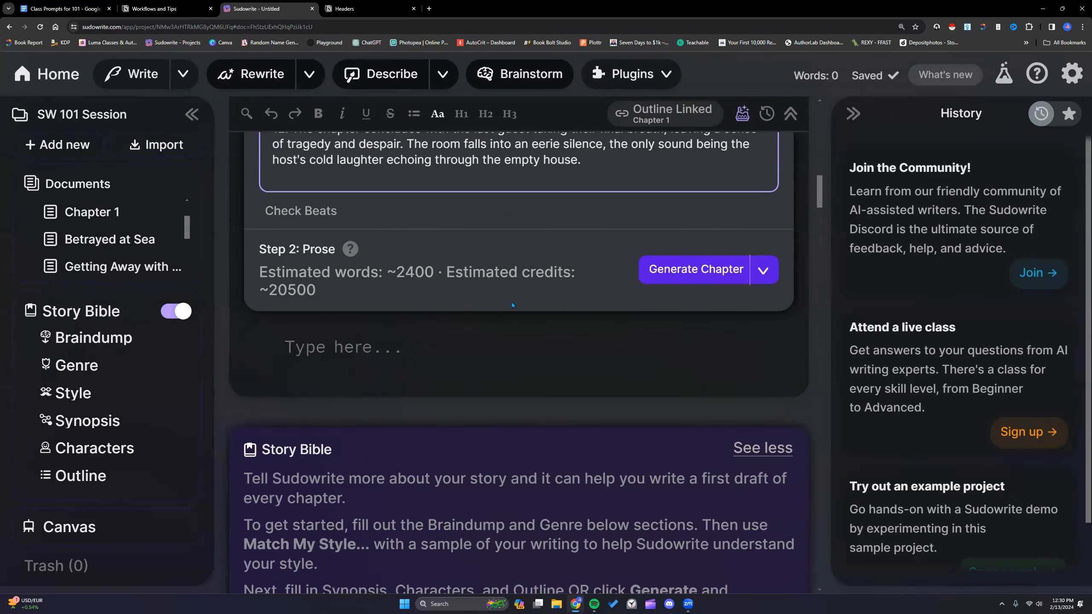
left_click(764, 269)
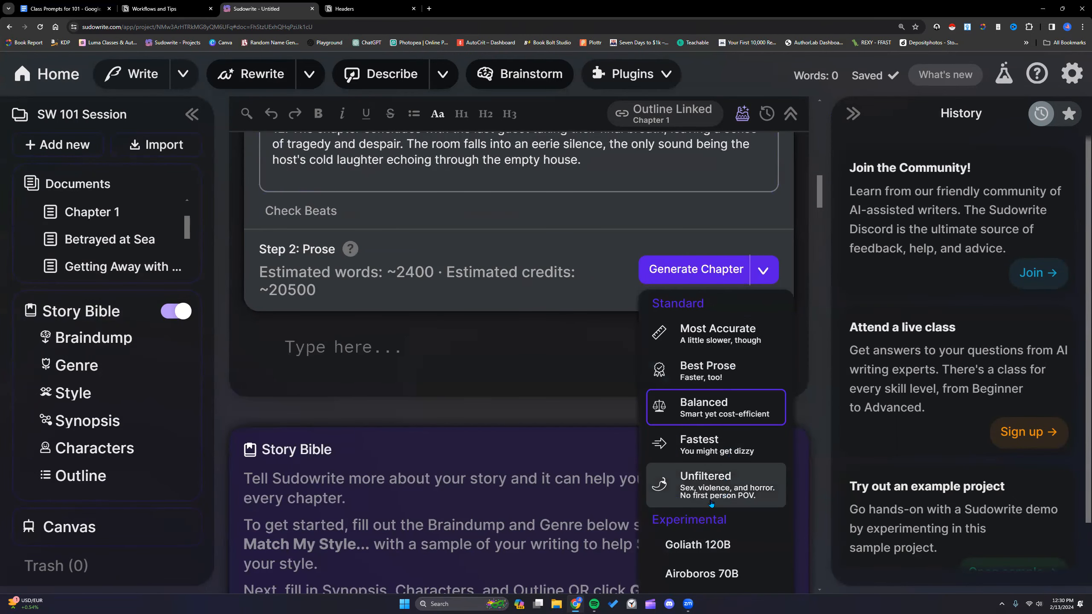
scroll(710, 484, "down", 2)
left_click(711, 485)
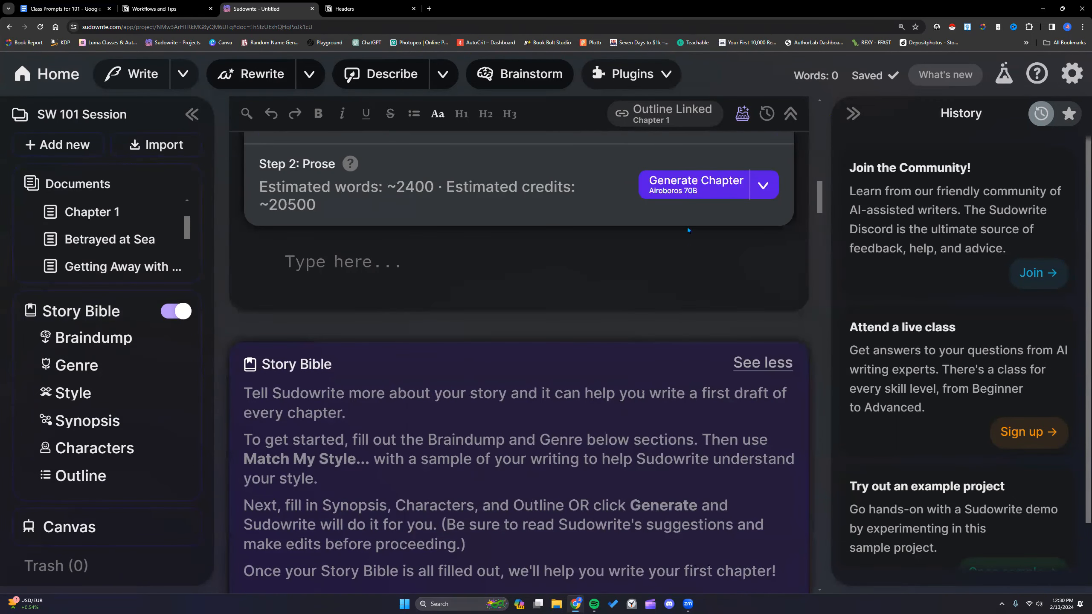
left_click(688, 181)
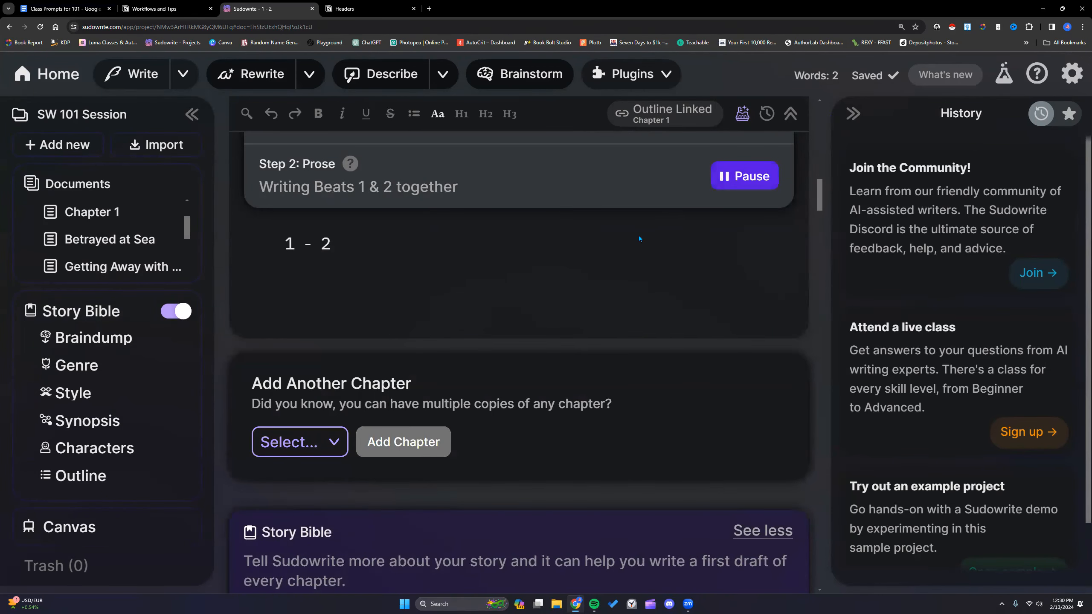
Read the Airoboros prose while it is being written, from the arrival at the mansion to the introductions of the seated guests
scroll(487, 382, "up", 5)
scroll(486, 383, "down", 5)
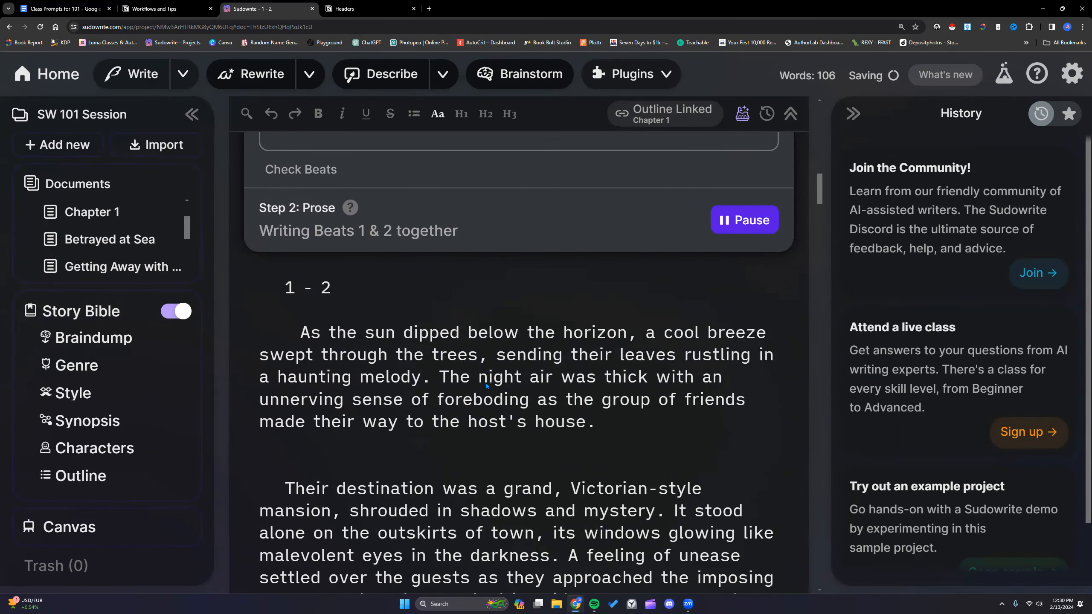
scroll(585, 357, "down", 1)
scroll(585, 357, "down", 1)
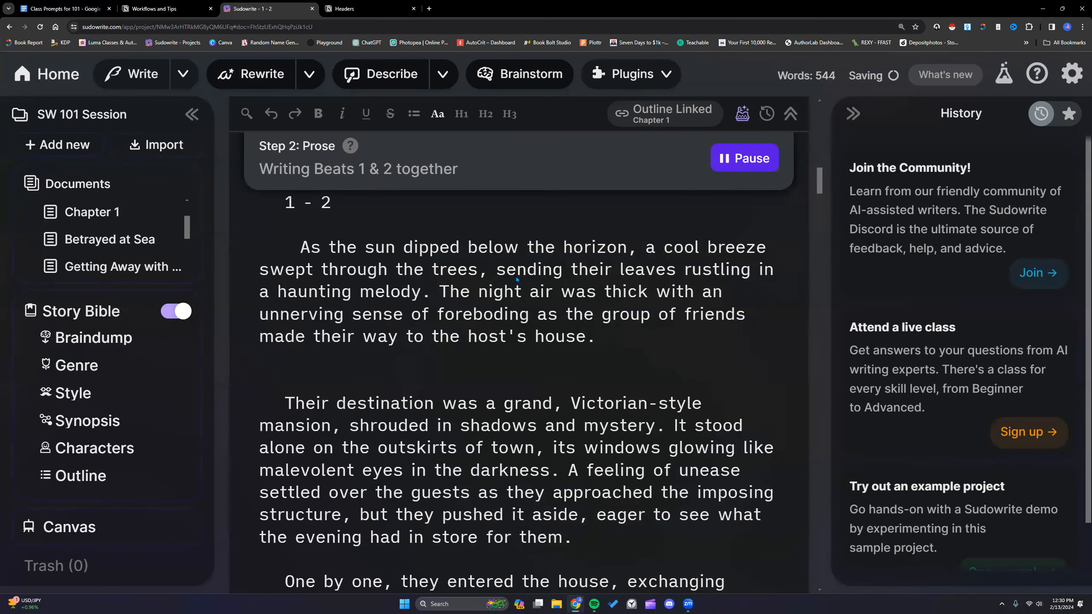
scroll(593, 302, "down", 4)
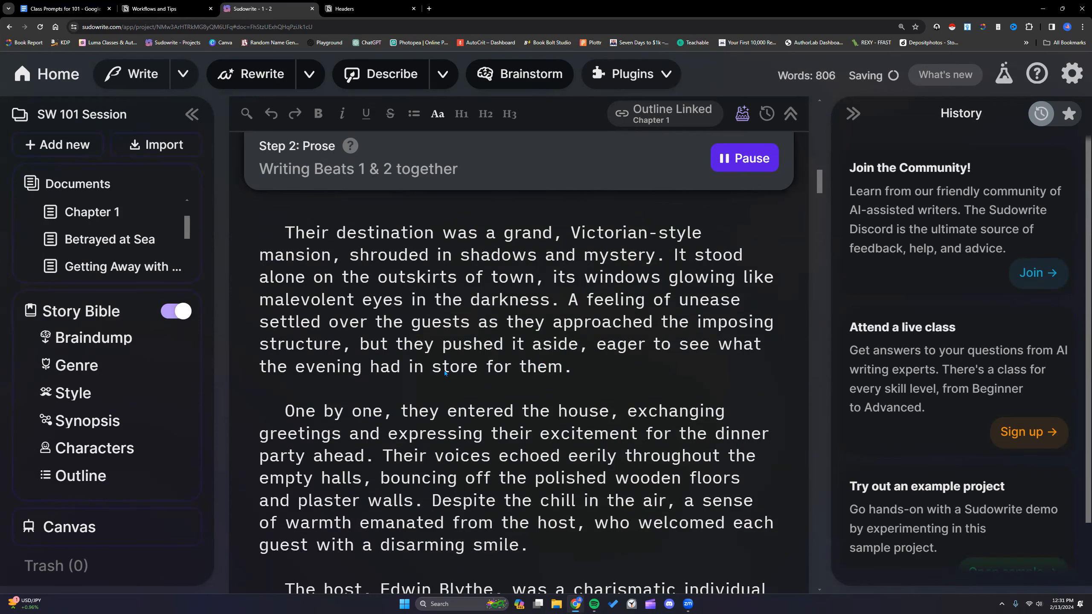
scroll(445, 373, "down", 7)
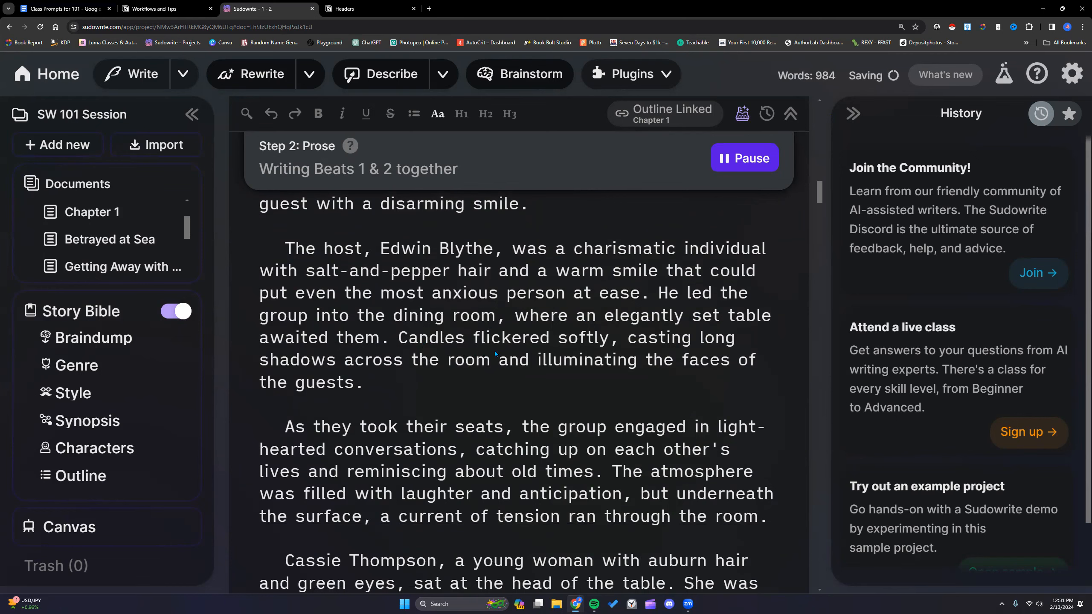
scroll(442, 379, "down", 4)
scroll(596, 356, "down", 3)
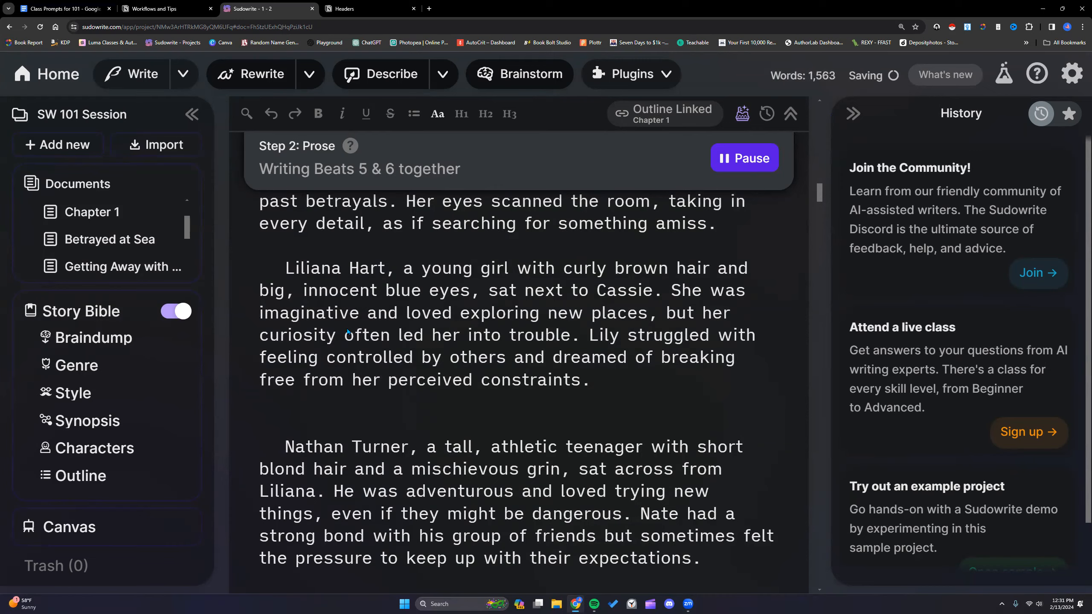
scroll(345, 332, "up", 1)
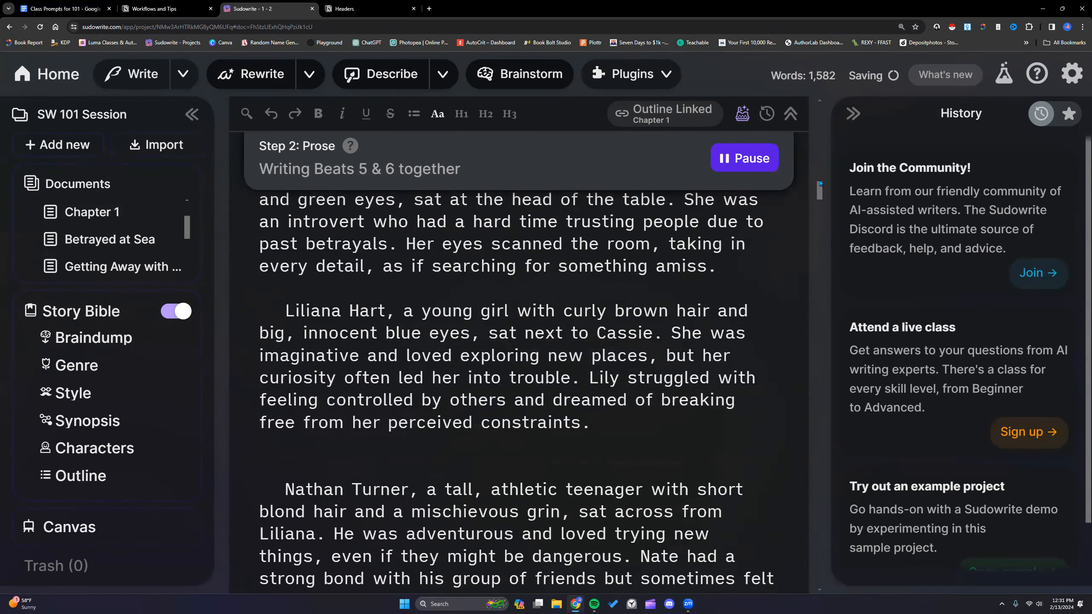
Review the chapter's beats through number 12, and show the How it works explanation for the Prose section
left_click_drag(819, 188, 817, 94)
scroll(521, 375, "down", 9)
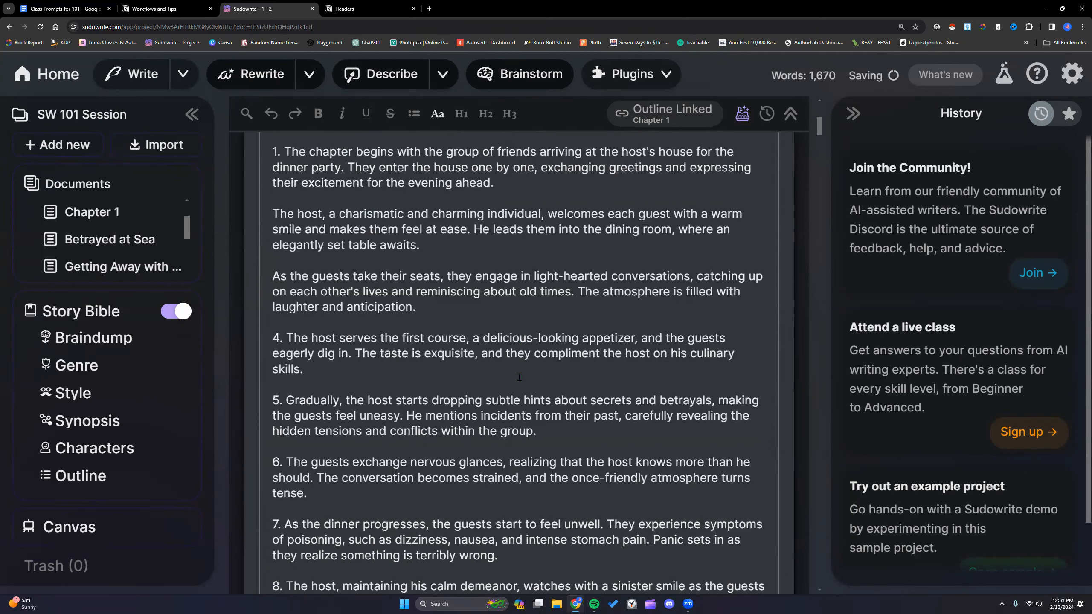
scroll(519, 377, "down", 9)
scroll(520, 377, "down", 1)
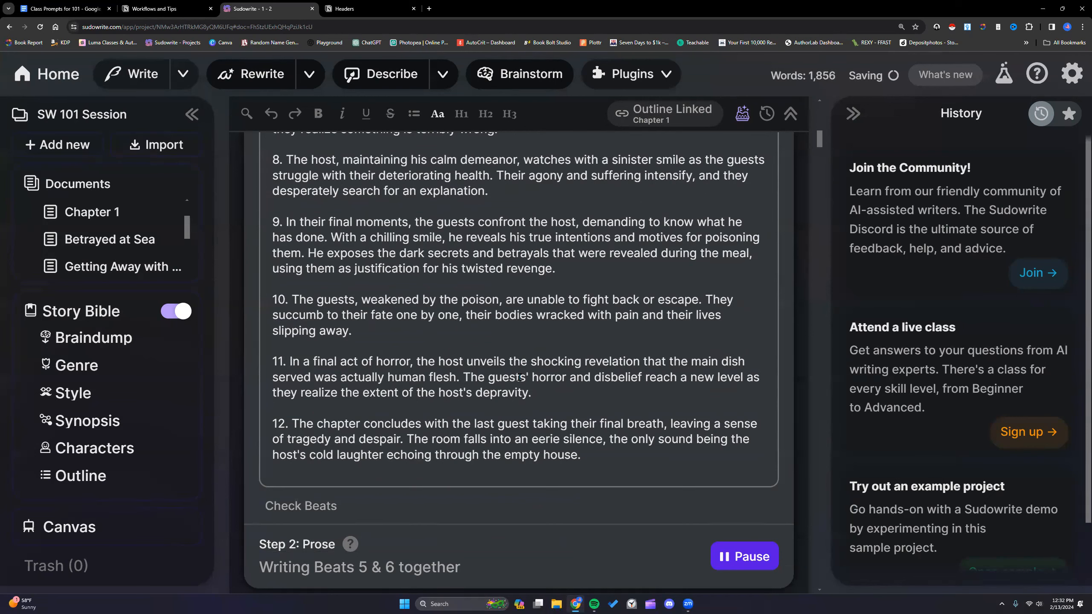
scroll(518, 378, "down", 5)
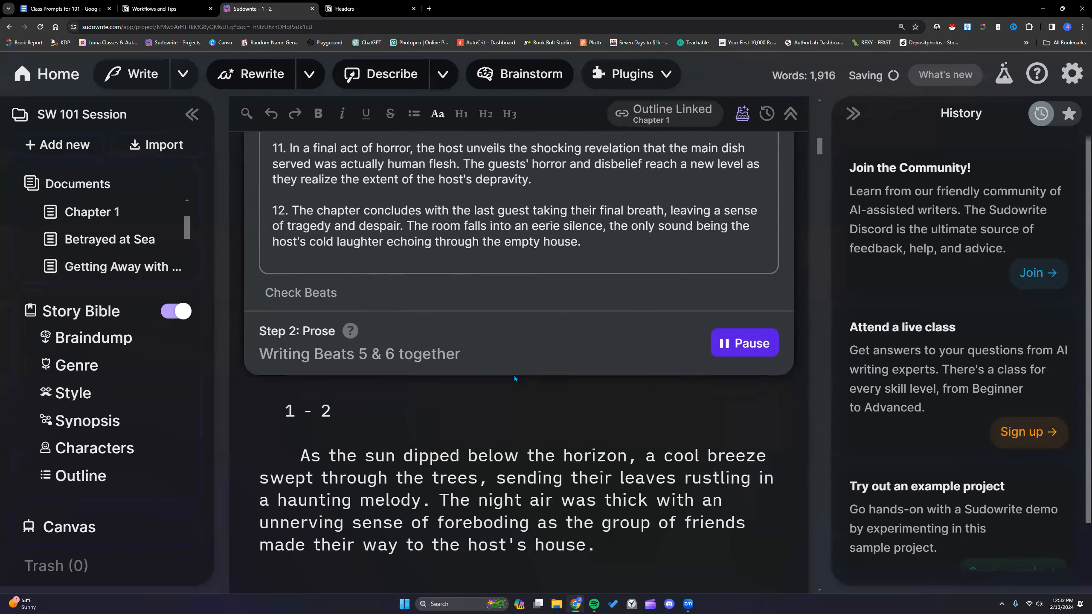
mouse_move(350, 332)
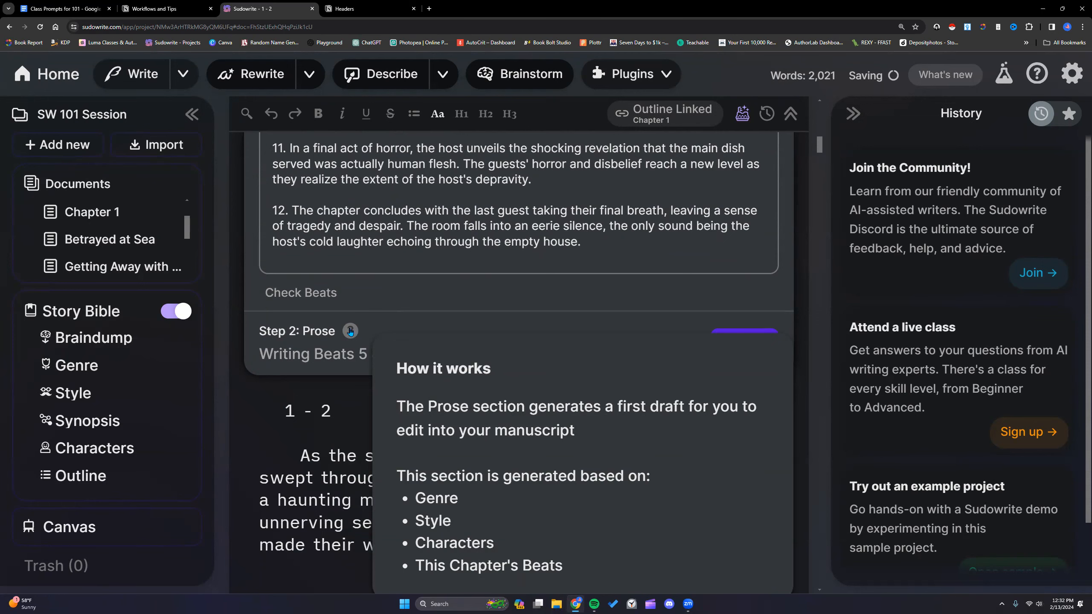
scroll(577, 295, "down", 1)
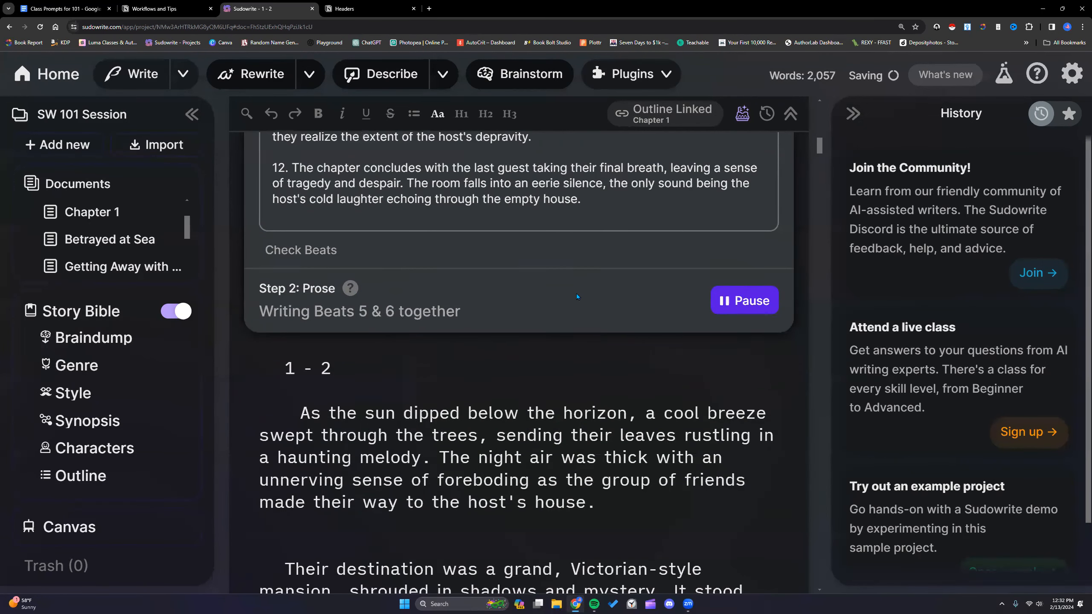
scroll(577, 295, "up", 3)
scroll(576, 295, "down", 5)
mouse_move(349, 207)
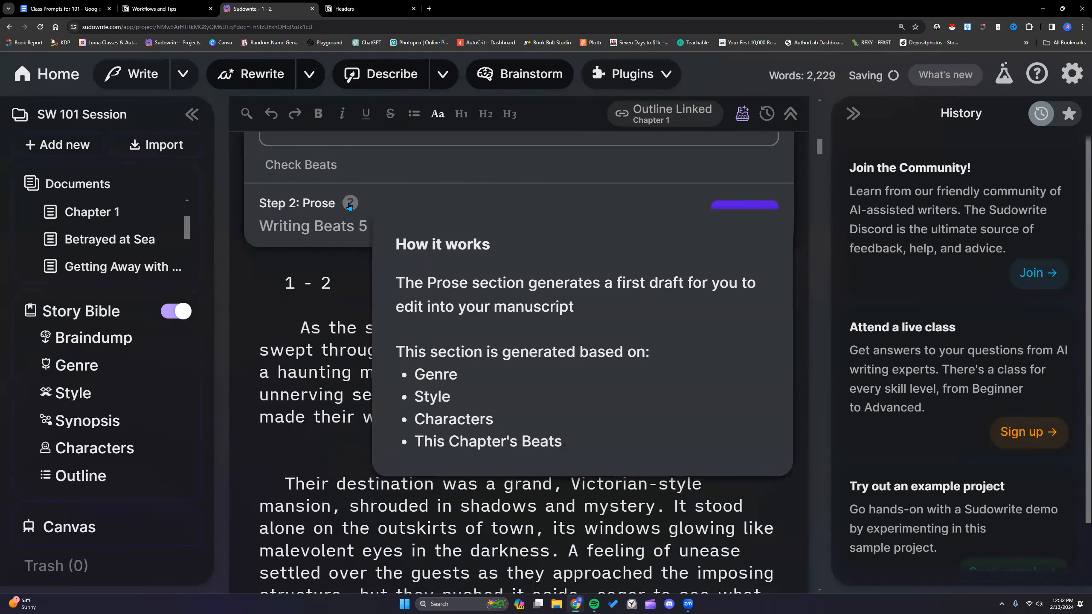
Examine the rest of the generated prose, from the guest descriptions to the closing paragraphs
scroll(389, 288, "down", 15)
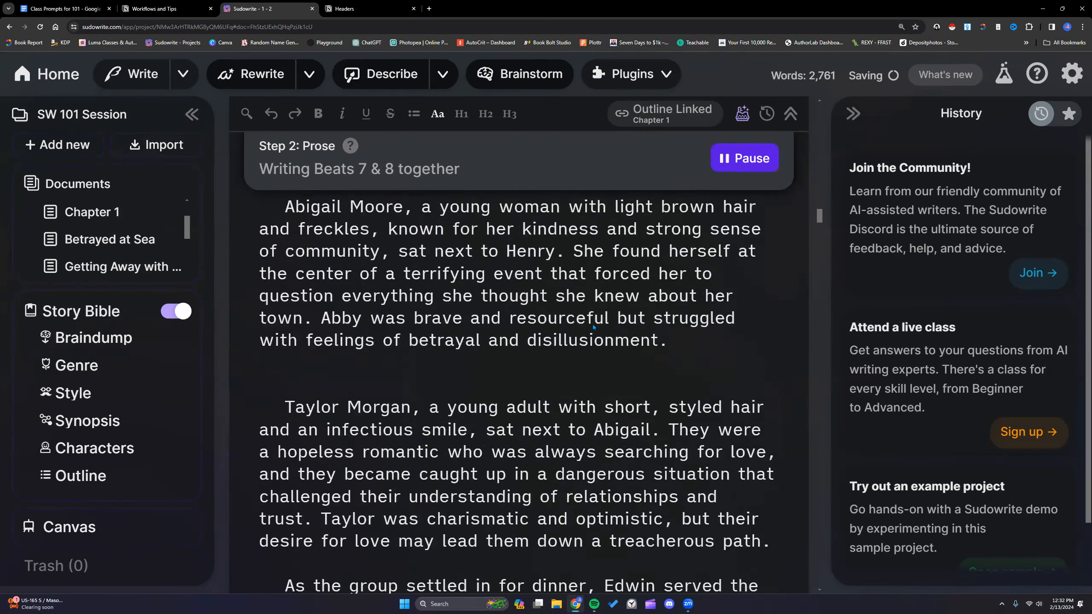
scroll(592, 324, "down", 6)
scroll(591, 324, "up", 2)
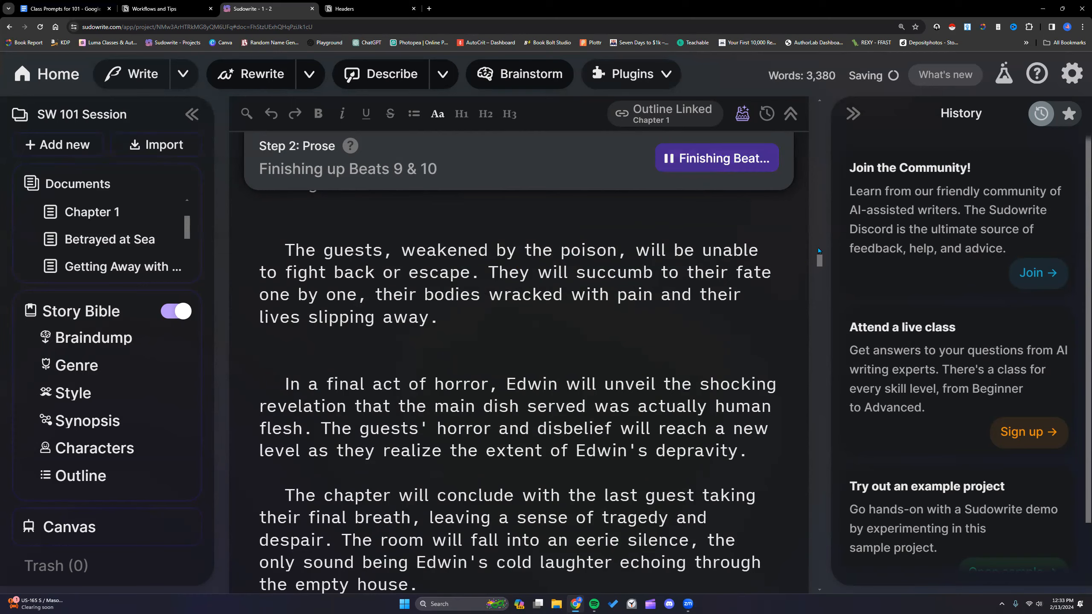
Return to the beats and highlight the opening beat together with the unnumbered paragraph about the host welcoming guests
left_click_drag(820, 260, 821, 106)
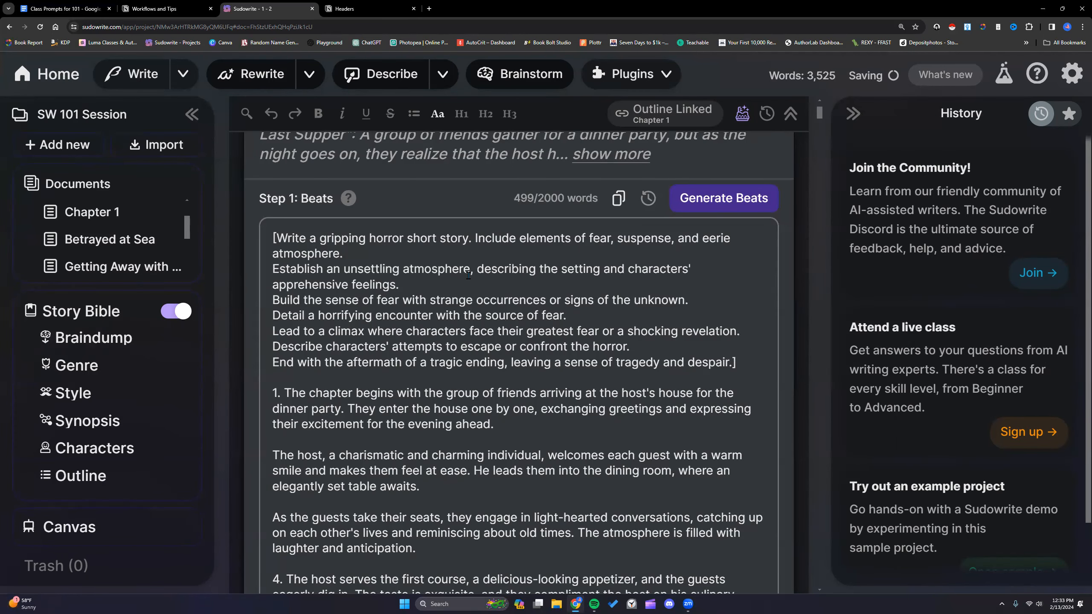
scroll(468, 275, "down", 2)
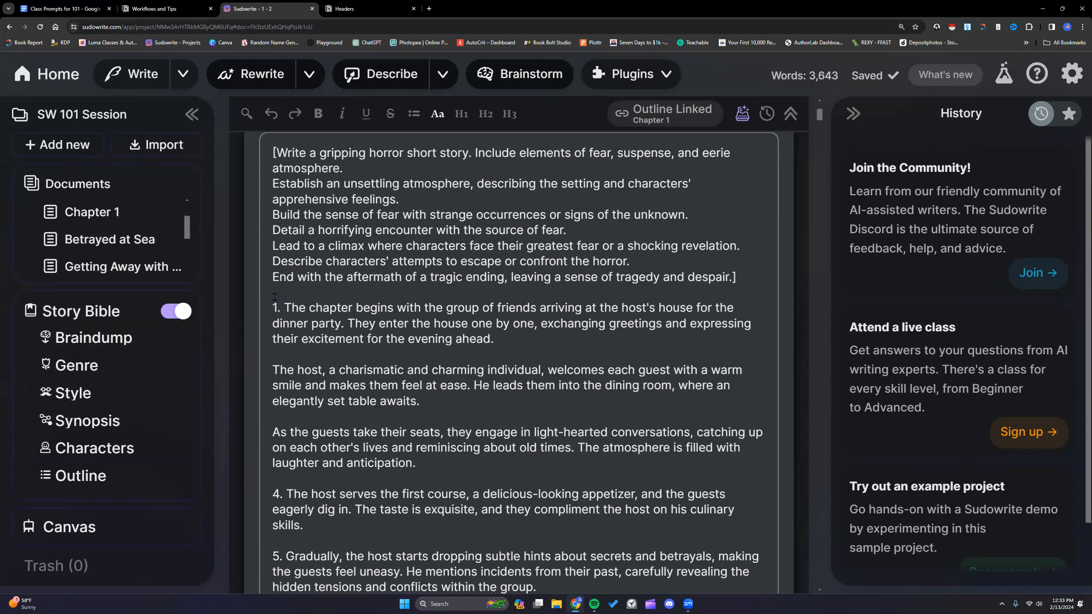
left_click_drag(270, 302, 444, 407)
left_click(445, 407)
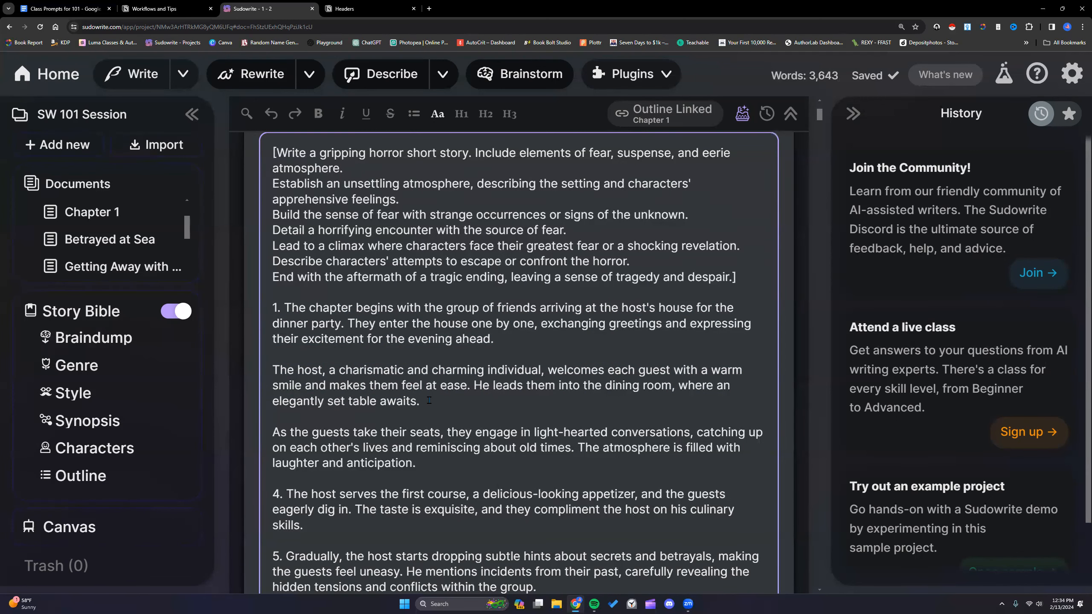
scroll(429, 400, "up", 5)
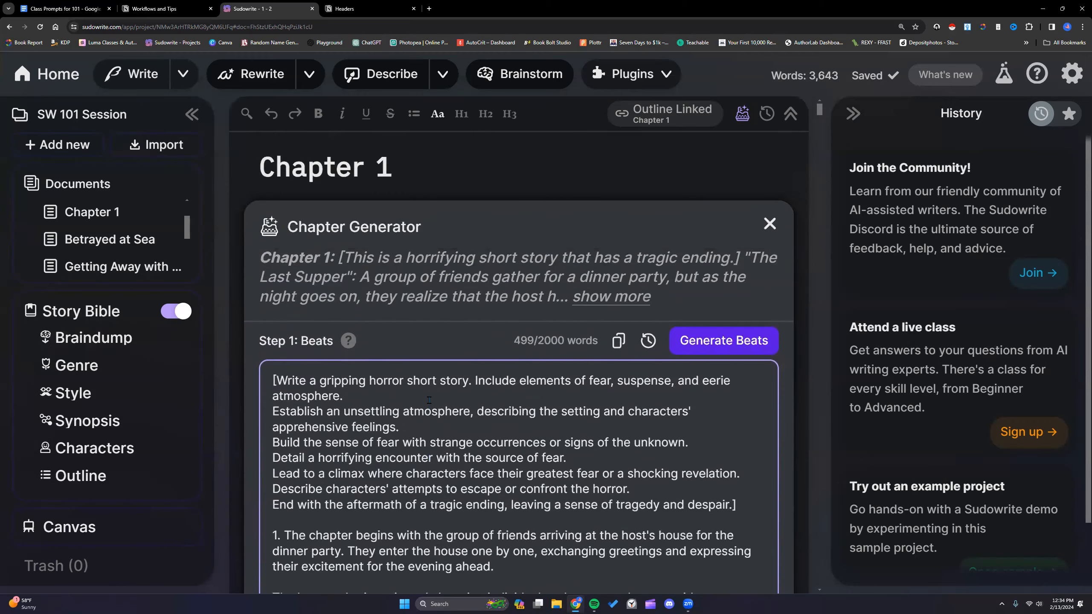